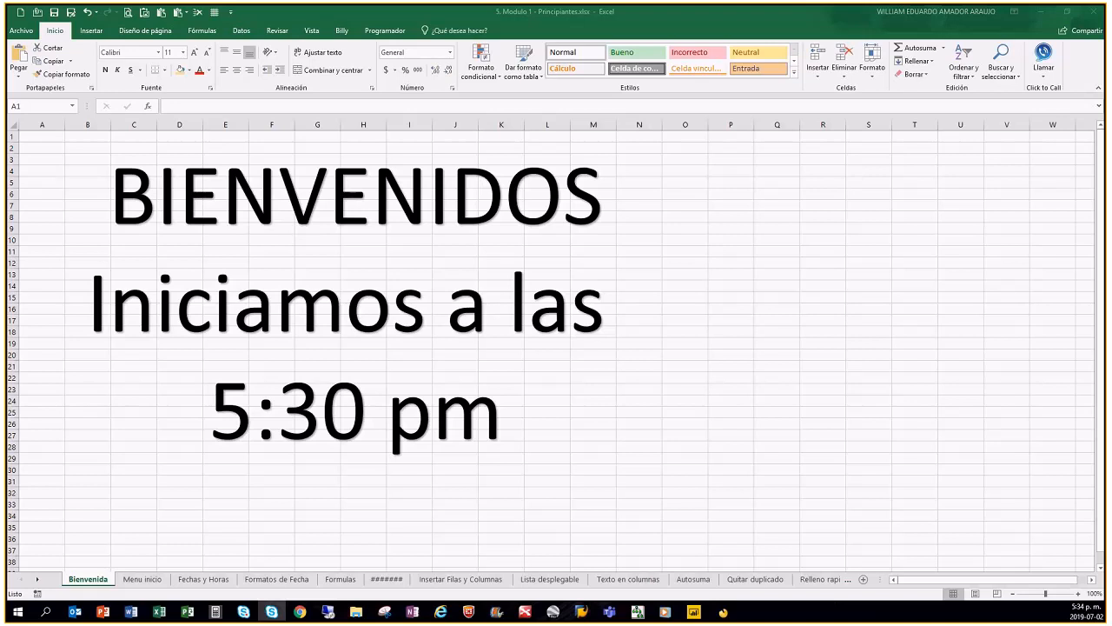
Look through the Menu inicio, Fechas y Horas and Formatos de Fecha worksheets and return to Bienvenida.
{"action": "left_click", "coordinate": [391, 158]}
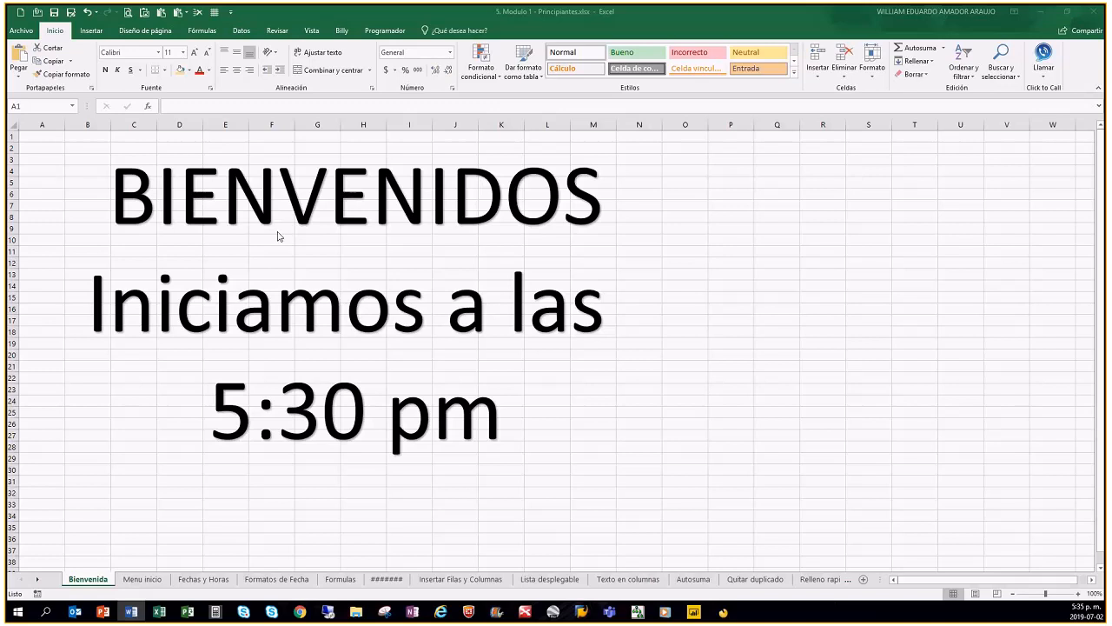
{"action": "left_click", "coordinate": [137, 588]}
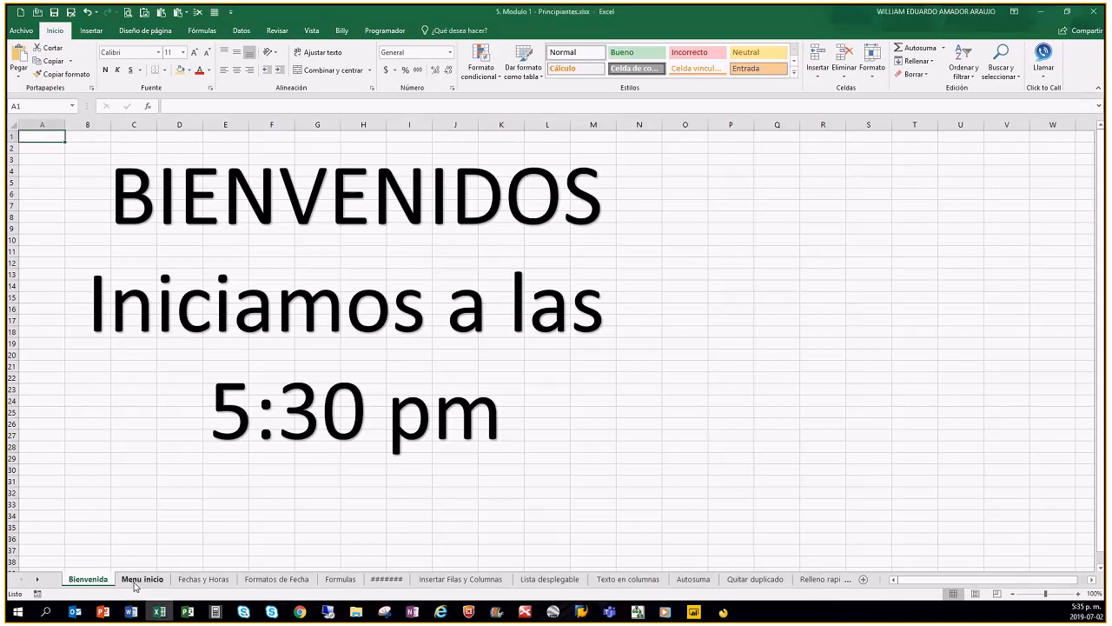
{"action": "left_click", "coordinate": [143, 579]}
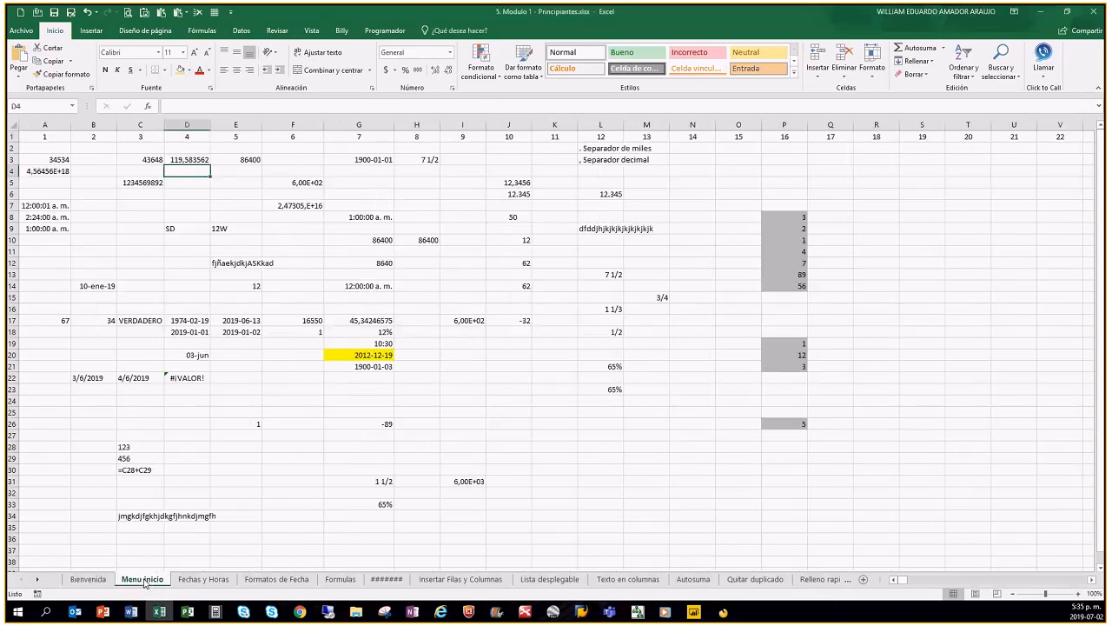
{"action": "left_click", "coordinate": [221, 581]}
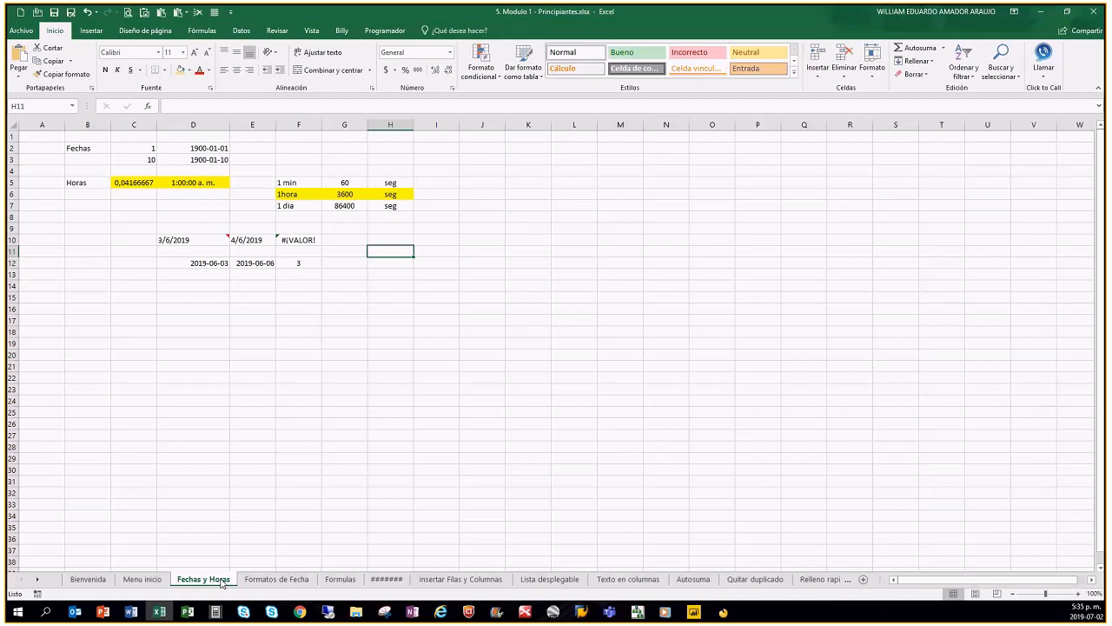
{"action": "left_click", "coordinate": [276, 579]}
{"action": "left_click", "coordinate": [88, 579]}
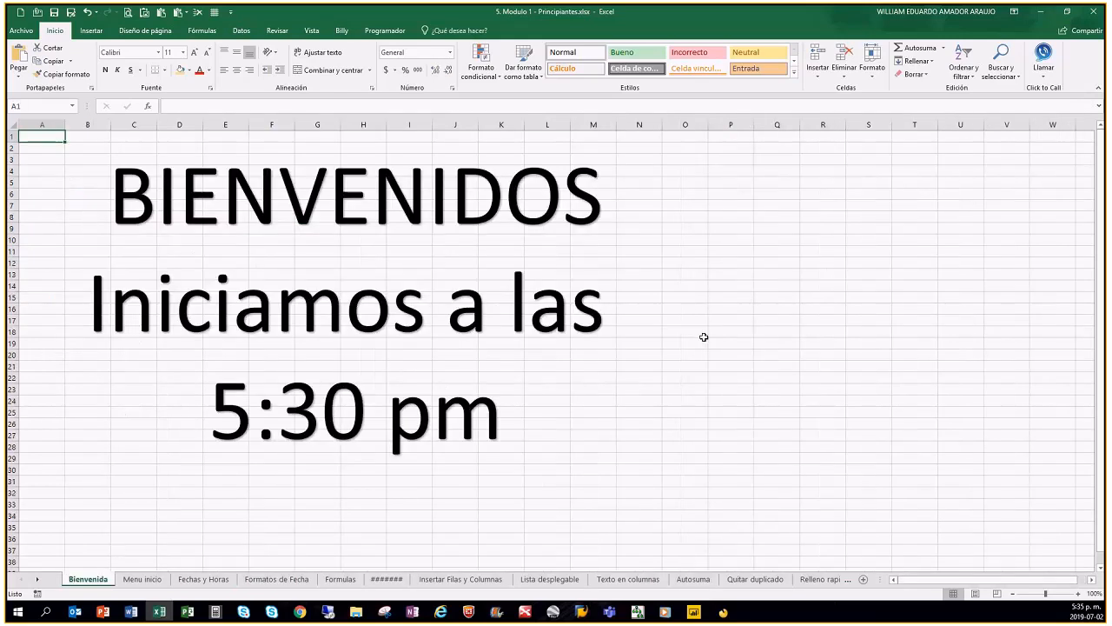
Browse the workbook's remaining worksheets, from Menu inicio through Insertar Filas y Columnas and Texto en columnas to Quitar duplicado.
{"action": "left_click", "coordinate": [143, 579]}
{"action": "left_click", "coordinate": [204, 579]}
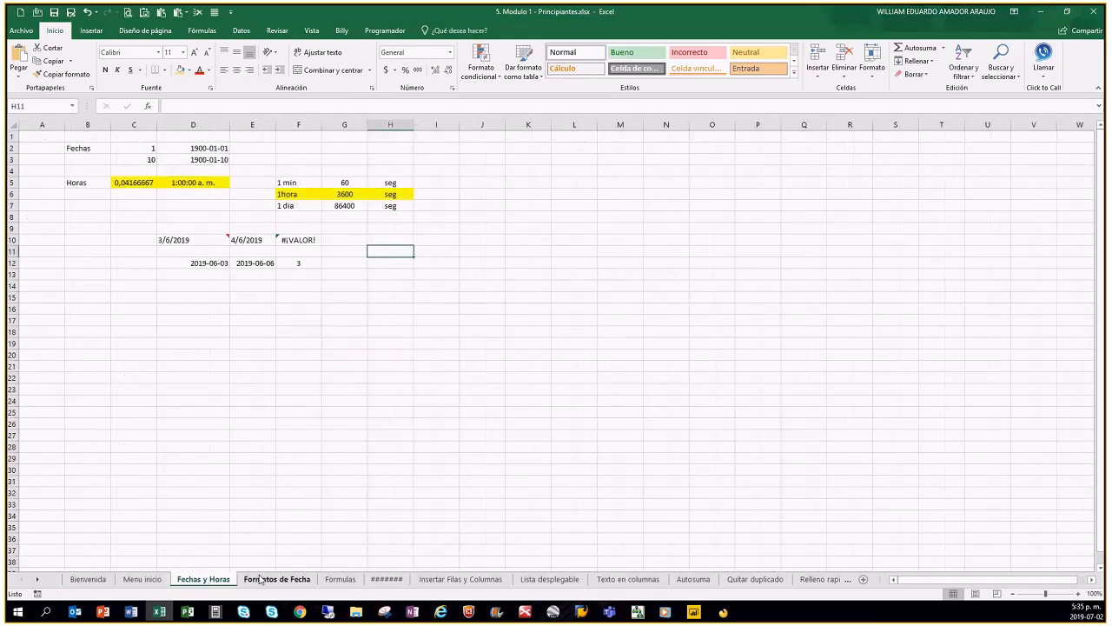
{"action": "left_click", "coordinate": [387, 579]}
{"action": "left_click", "coordinate": [461, 579]}
{"action": "left_click", "coordinate": [549, 578]}
{"action": "left_click", "coordinate": [628, 579]}
{"action": "left_click", "coordinate": [755, 579]}
{"action": "left_click", "coordinate": [803, 579]}
{"action": "left_click", "coordinate": [90, 579]}
{"action": "left_click", "coordinate": [23, 580]}
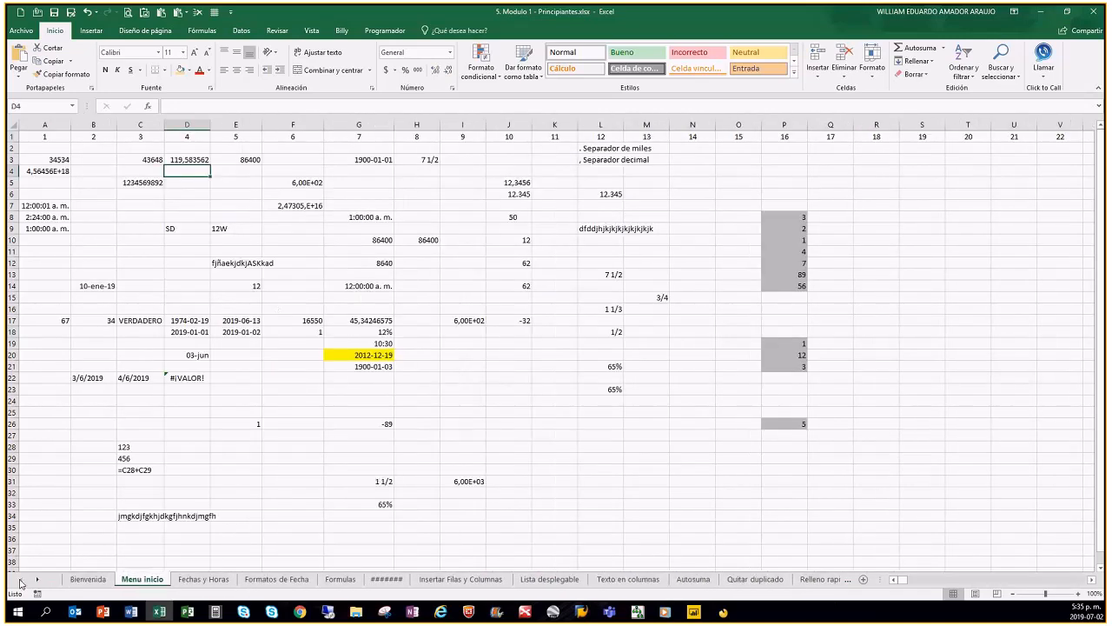
Switch back and forth between adjacent worksheets around Menu inicio, ending on cell P11 of Bienvenida.
{"action": "left_click", "coordinate": [88, 579]}
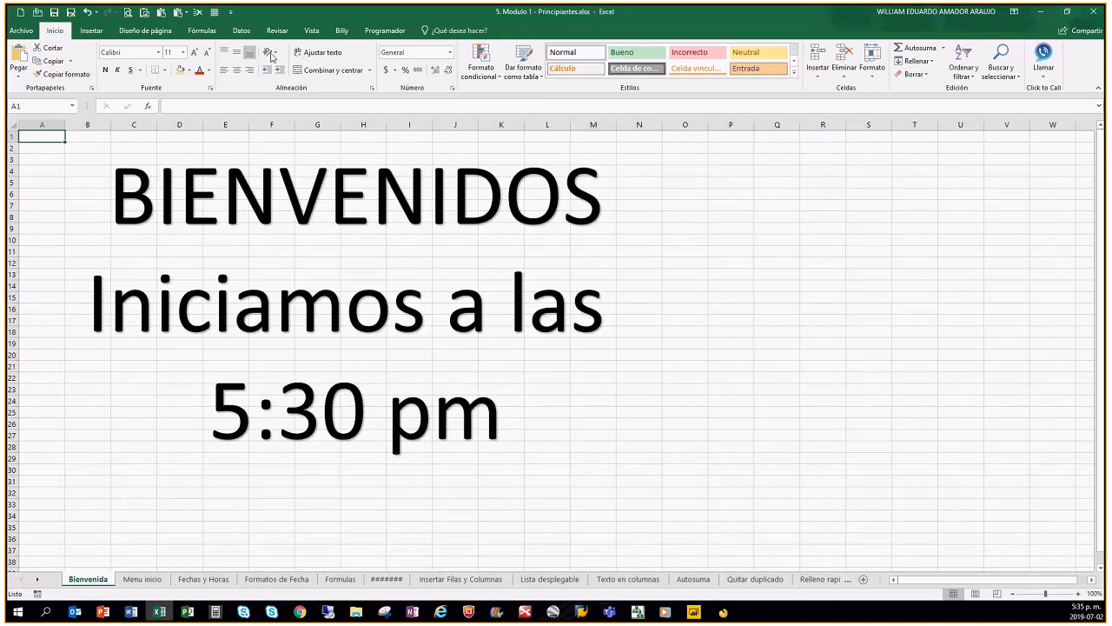
{"action": "left_click", "coordinate": [142, 579]}
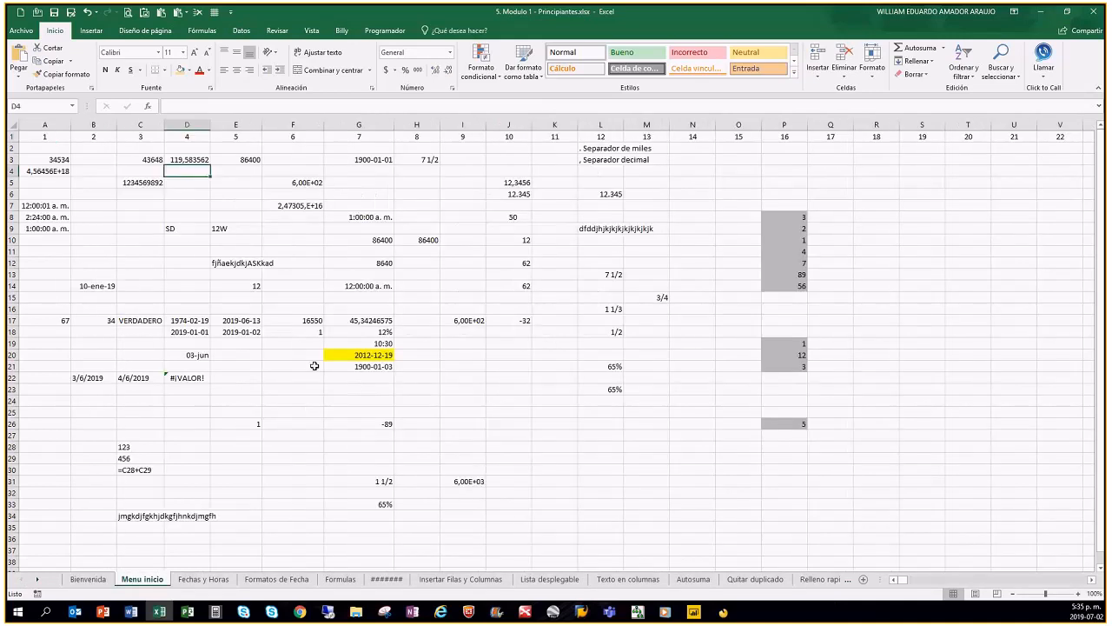
{"action": "key", "text": "ctrl+Page_Down"}
{"action": "key", "text": "ctrl+Page_Up"}
{"action": "key", "text": "ctrl+Page_Up"}
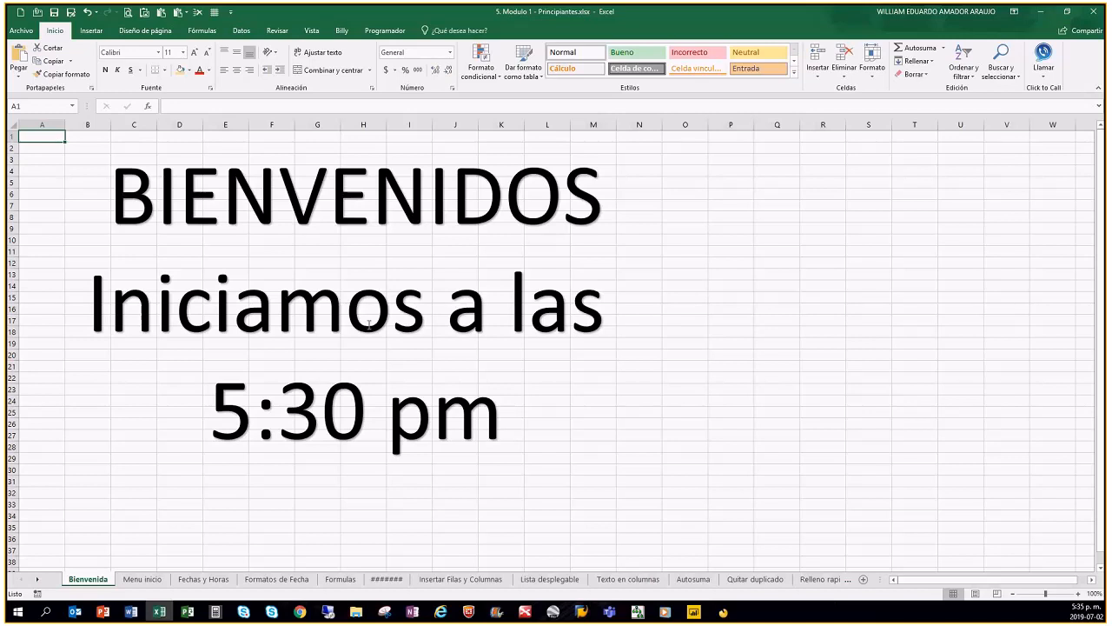
{"action": "left_click", "coordinate": [746, 250]}
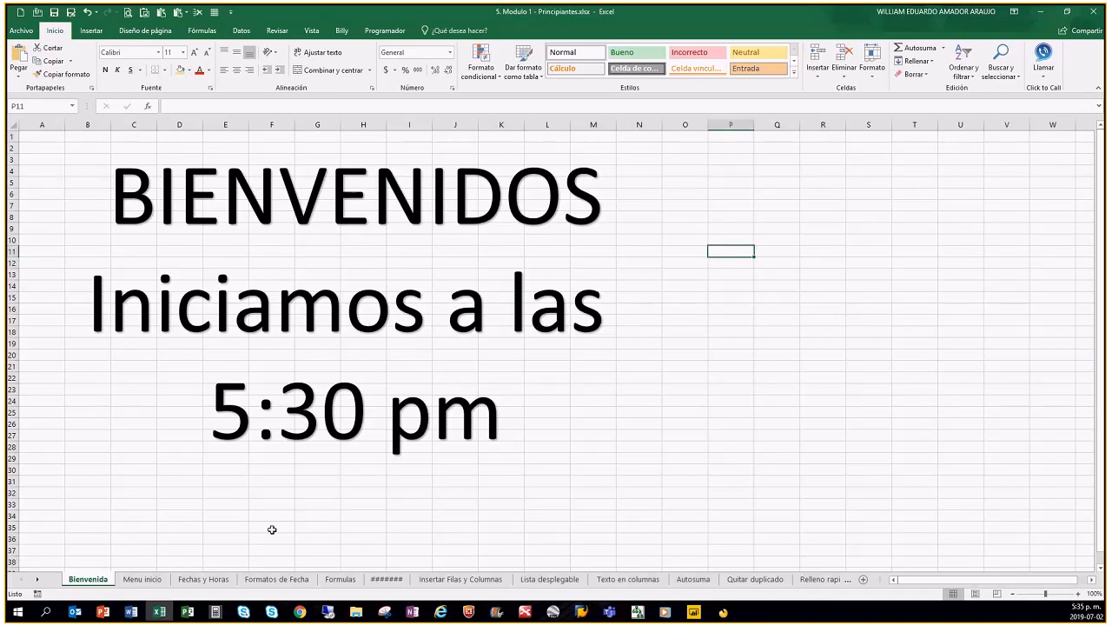
Add a blank worksheet after Bienvenida and highlight its cell block A1:J29.
{"action": "left_click", "coordinate": [863, 579]}
{"action": "left_click", "coordinate": [114, 207]}
{"action": "left_click_drag", "start_coordinate": [48, 139], "coordinate": [440, 465]}
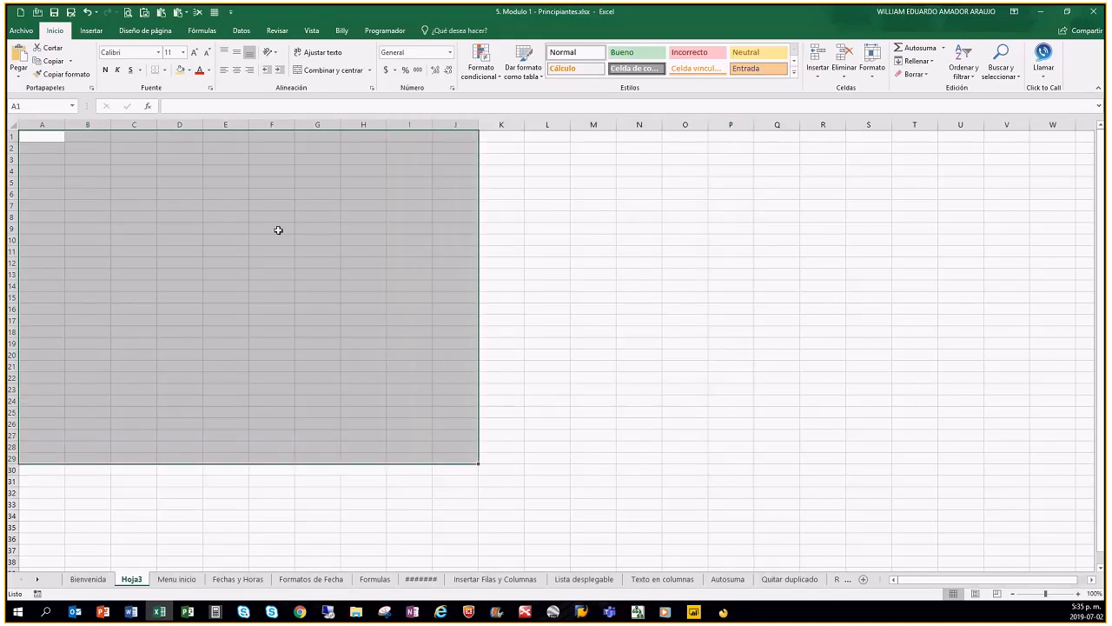
{"action": "left_click", "coordinate": [228, 240]}
Highlight the new sheet's rows from row 1, its columns from column A, and the cell range A1:J25.
{"action": "left_click_drag", "start_coordinate": [12, 137], "coordinate": [12, 412]}
{"action": "left_click", "coordinate": [179, 192]}
{"action": "left_click_drag", "start_coordinate": [42, 125], "coordinate": [323, 159]}
{"action": "left_click", "coordinate": [455, 308]}
{"action": "left_click_drag", "start_coordinate": [43, 131], "coordinate": [459, 408]}
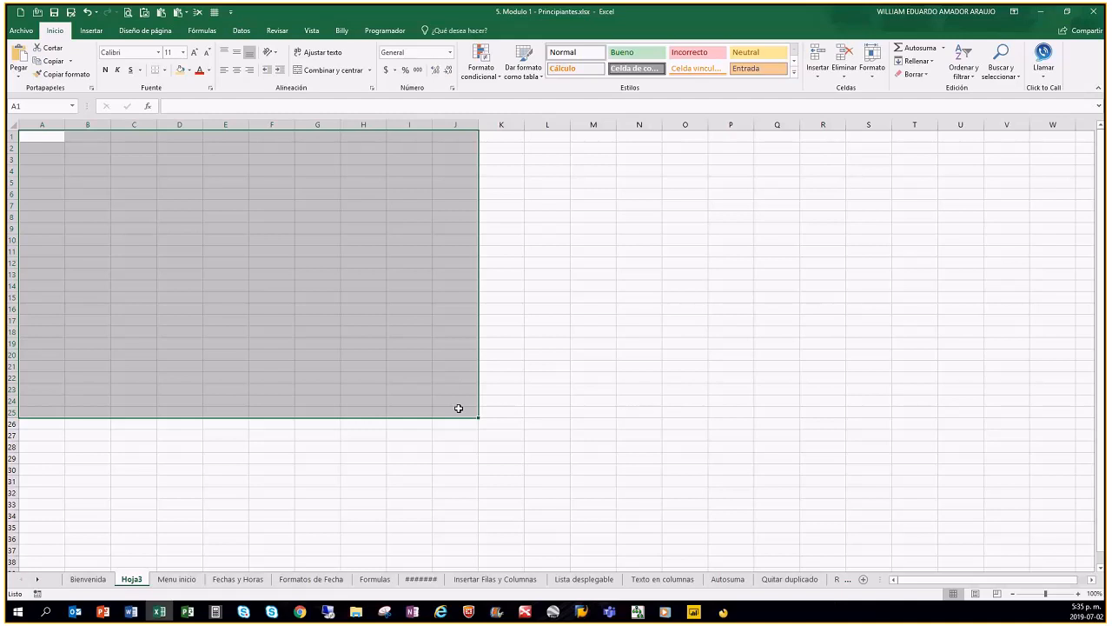
{"action": "left_click", "coordinate": [220, 228]}
Move the active cell one cell at a time leftward and upward across the blank sheet, and select cell B10.
{"action": "key", "text": "Left"}
{"action": "key", "text": "Left"}
{"action": "key", "text": "Left"}
{"action": "key", "text": "Up"}
{"action": "key", "text": "Up"}
{"action": "key", "text": "Up"}
{"action": "key", "text": "Up"}
{"action": "key", "text": "Up"}
{"action": "left_click", "coordinate": [110, 238]}
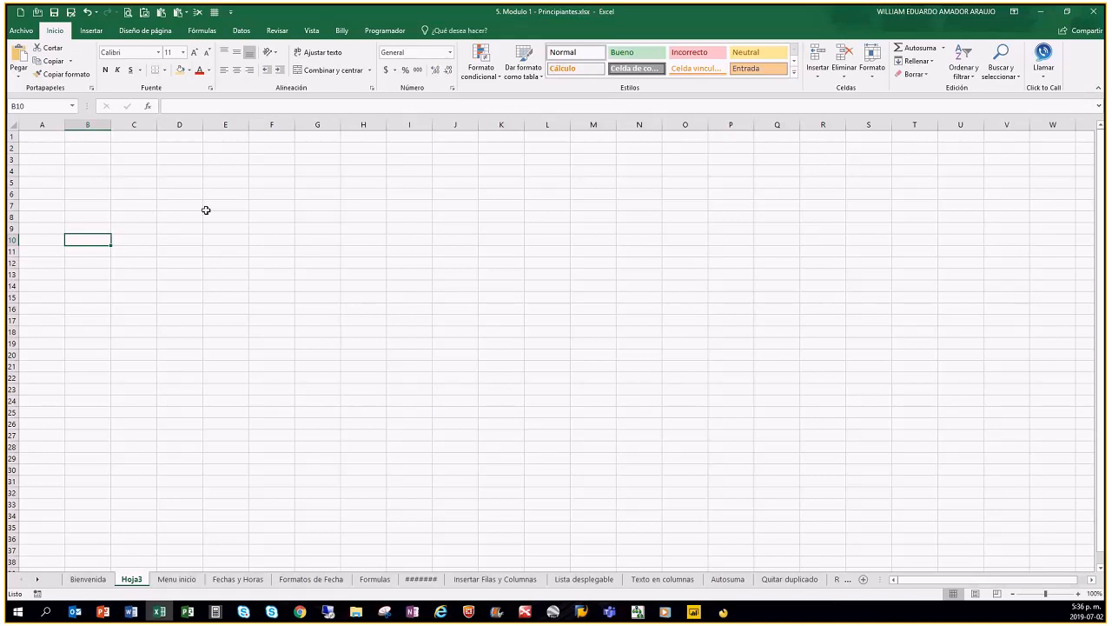
Switch to Bienvenida and back to Hoja3, highlight its leading rows and columns again, and select cell E15.
{"action": "left_click", "coordinate": [90, 580]}
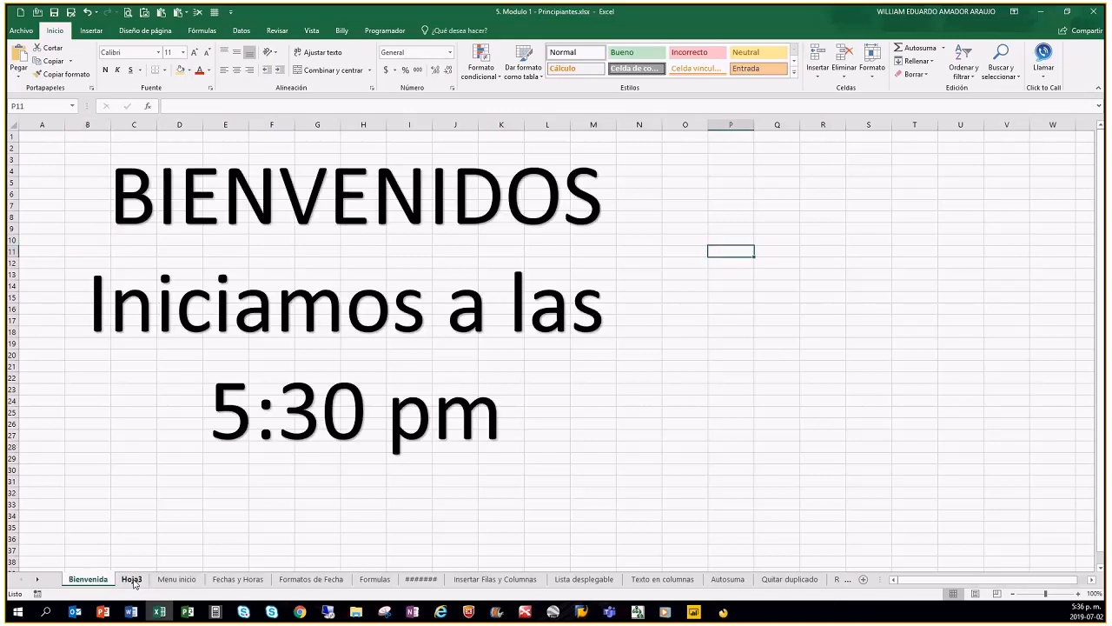
{"action": "left_click", "coordinate": [133, 580]}
{"action": "left_click_drag", "start_coordinate": [13, 137], "coordinate": [13, 390]}
{"action": "left_click", "coordinate": [263, 296]}
{"action": "left_click_drag", "start_coordinate": [42, 125], "coordinate": [391, 146]}
{"action": "left_click", "coordinate": [220, 294]}
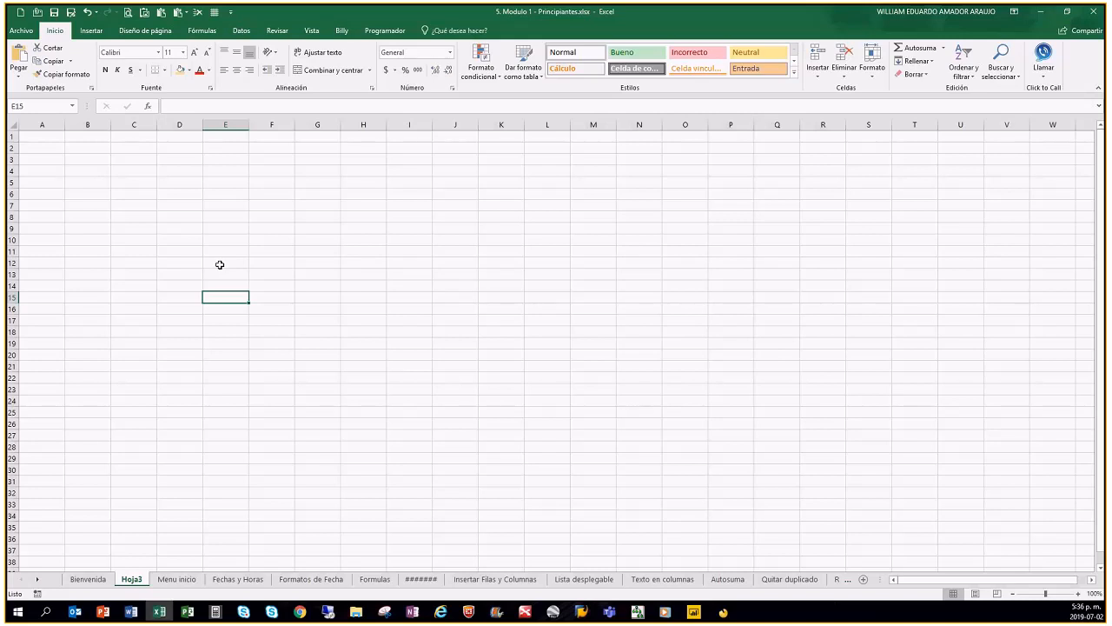
Restore the workbook window to a floating size, enlarge it and reposition it over the desktop.
{"action": "double_click", "coordinate": [604, 12]}
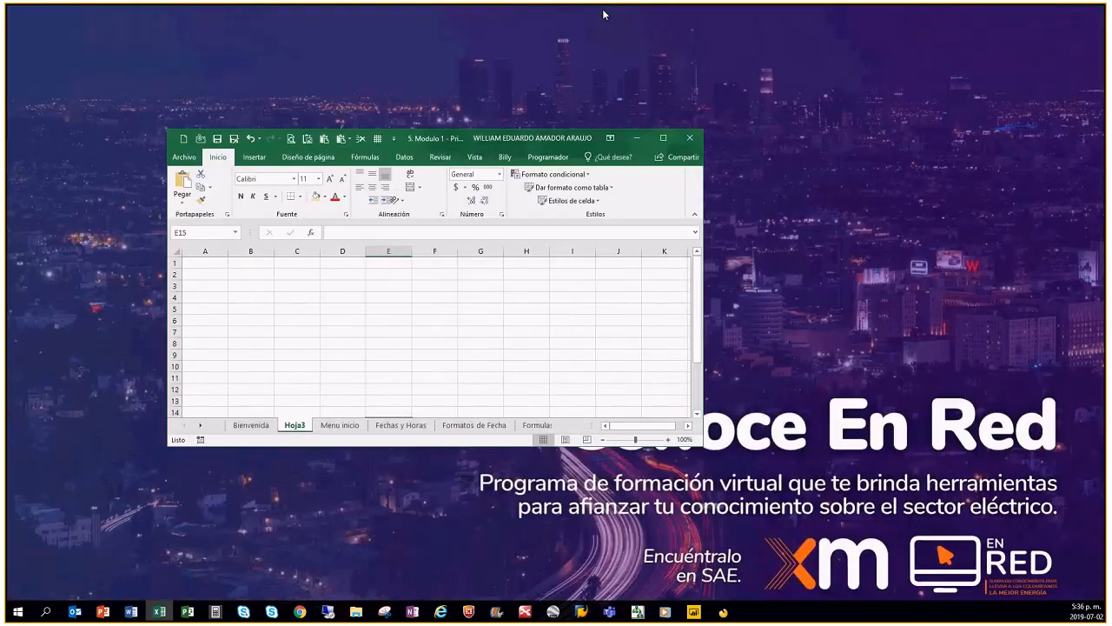
{"action": "left_click_drag", "start_coordinate": [516, 142], "coordinate": [593, 126]}
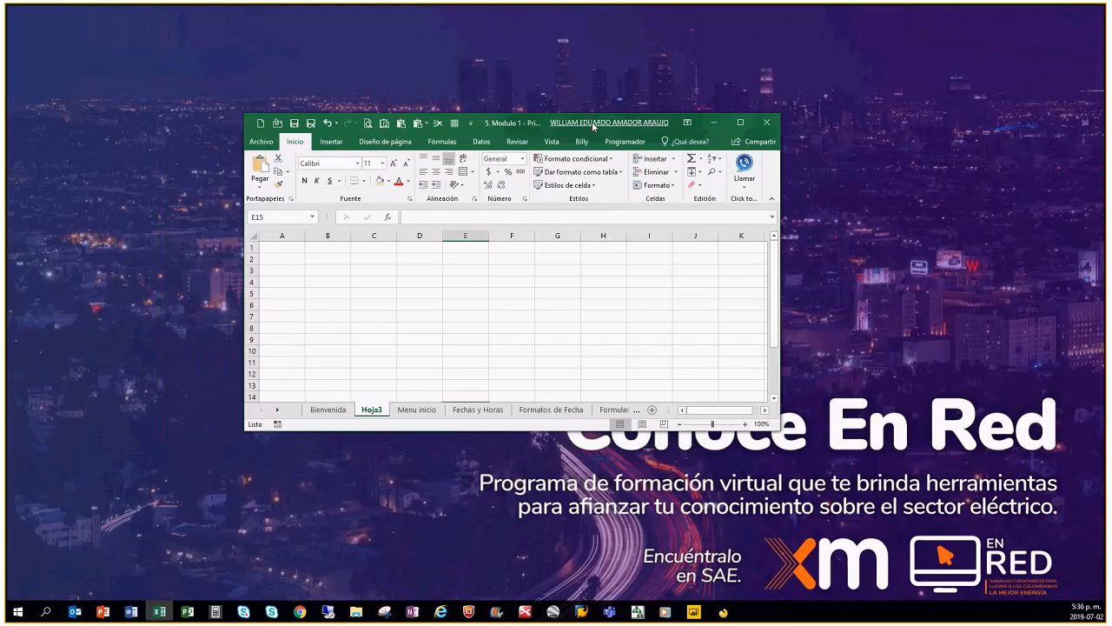
{"action": "left_click_drag", "start_coordinate": [781, 430], "coordinate": [943, 536]}
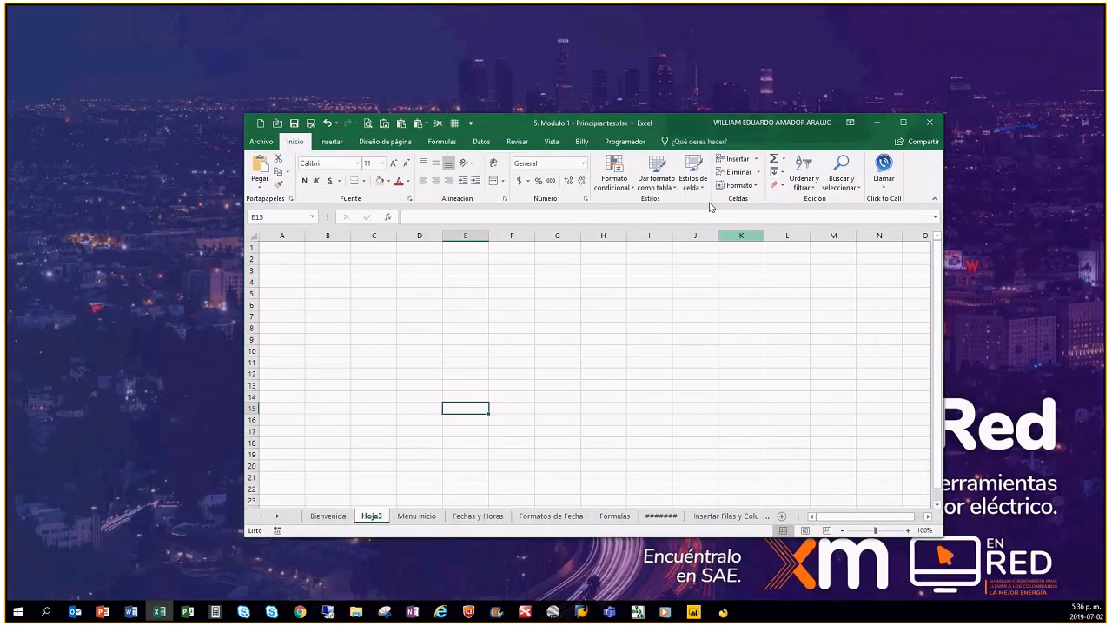
{"action": "left_click_drag", "start_coordinate": [638, 127], "coordinate": [525, 118]}
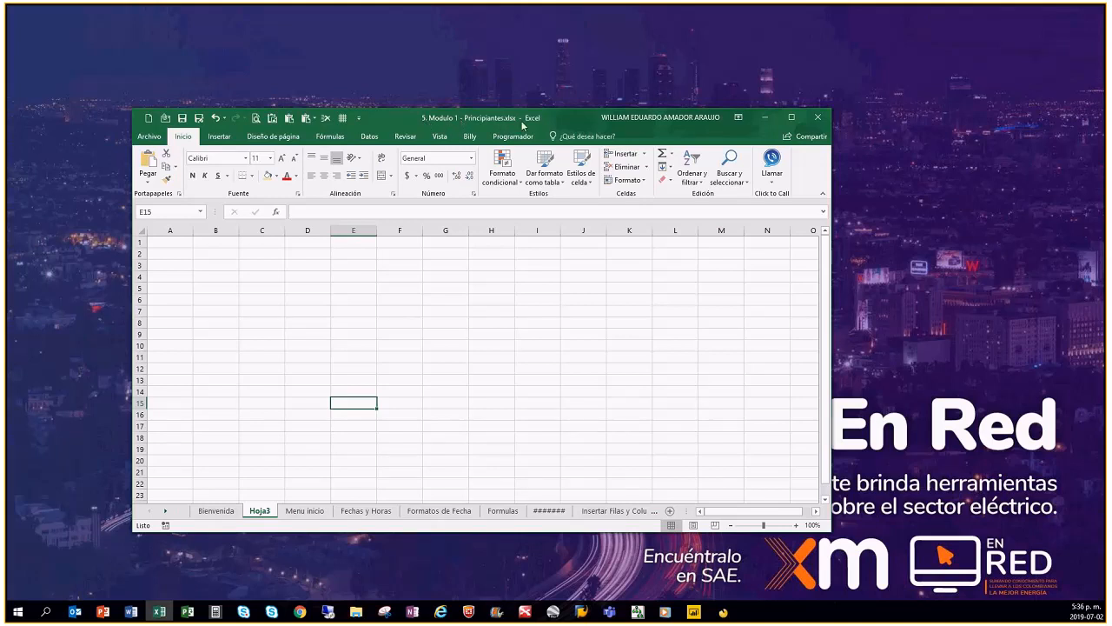
{"action": "left_click_drag", "start_coordinate": [442, 120], "coordinate": [465, 104]}
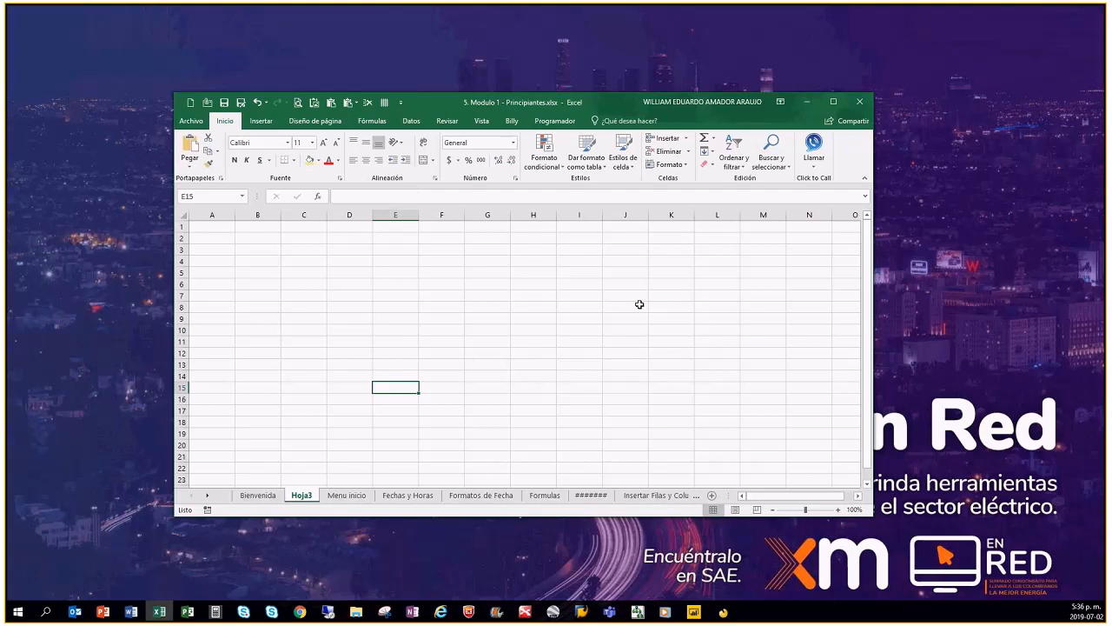
Locate 5. Modulo 1 - Principiantes.xlsx in the 21_CURSO EXCEL VIRTUAL folder in File Explorer, and close the folder window.
{"action": "left_click", "coordinate": [356, 612]}
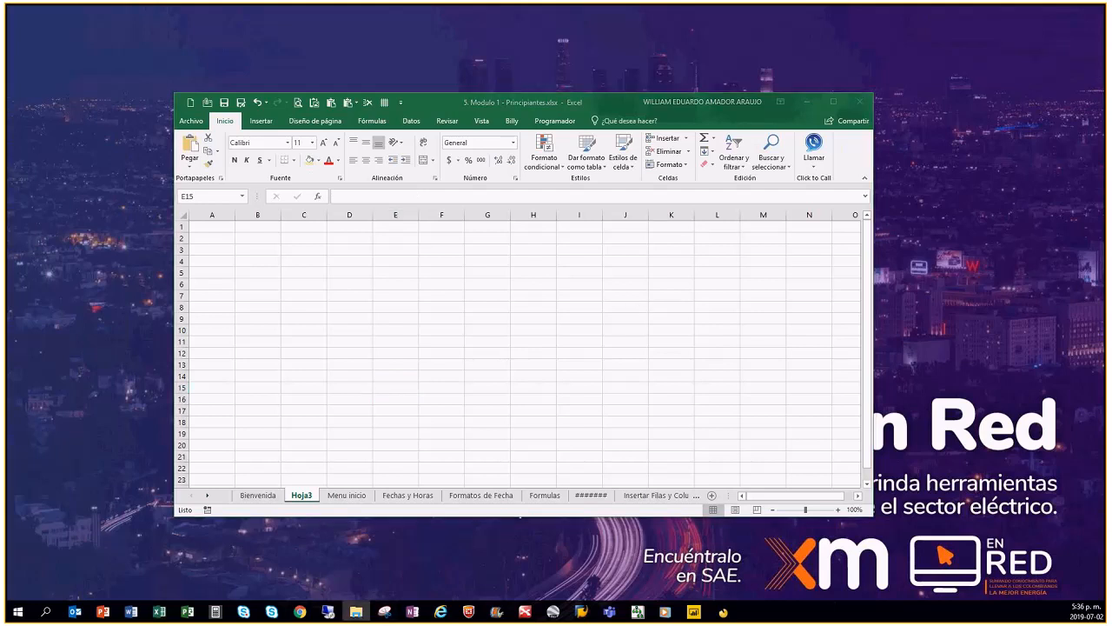
{"action": "left_click_drag", "start_coordinate": [498, 182], "coordinate": [486, 136]}
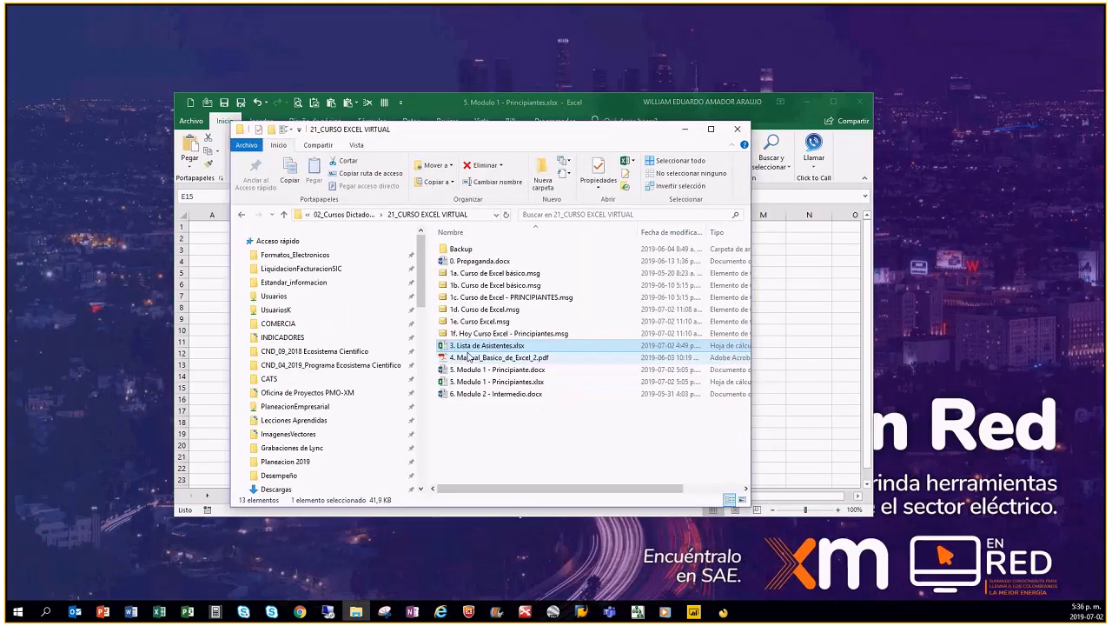
{"action": "left_click", "coordinate": [486, 381]}
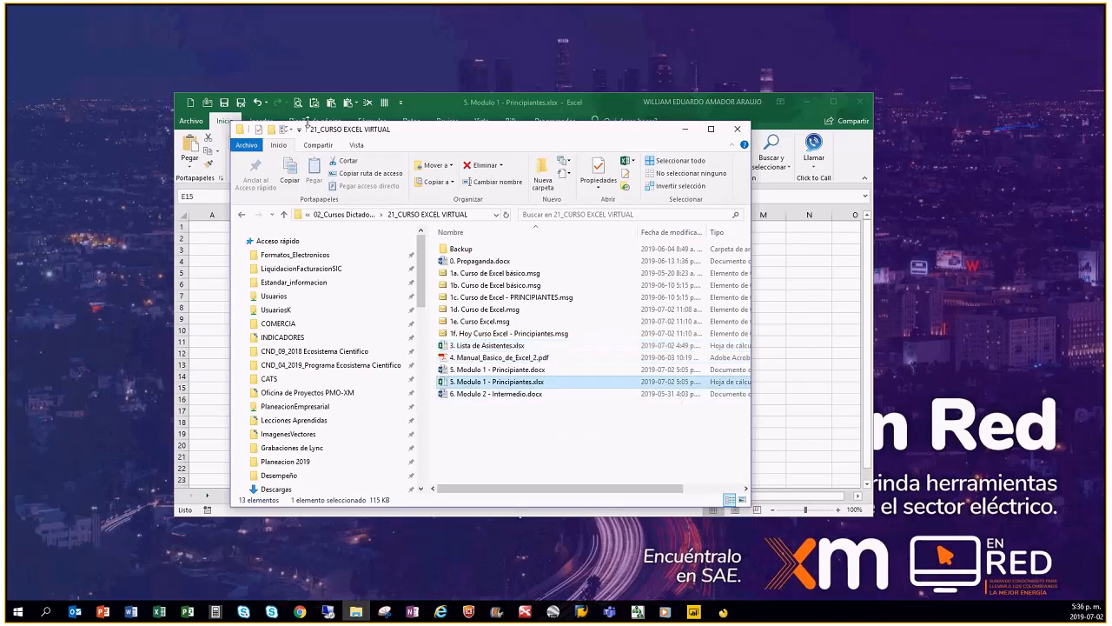
{"action": "mouse_move", "coordinate": [424, 128]}
{"action": "left_mouse_down"}
{"action": "mouse_move", "coordinate": [389, 127]}
{"action": "mouse_move", "coordinate": [410, 125]}
{"action": "left_mouse_up"}
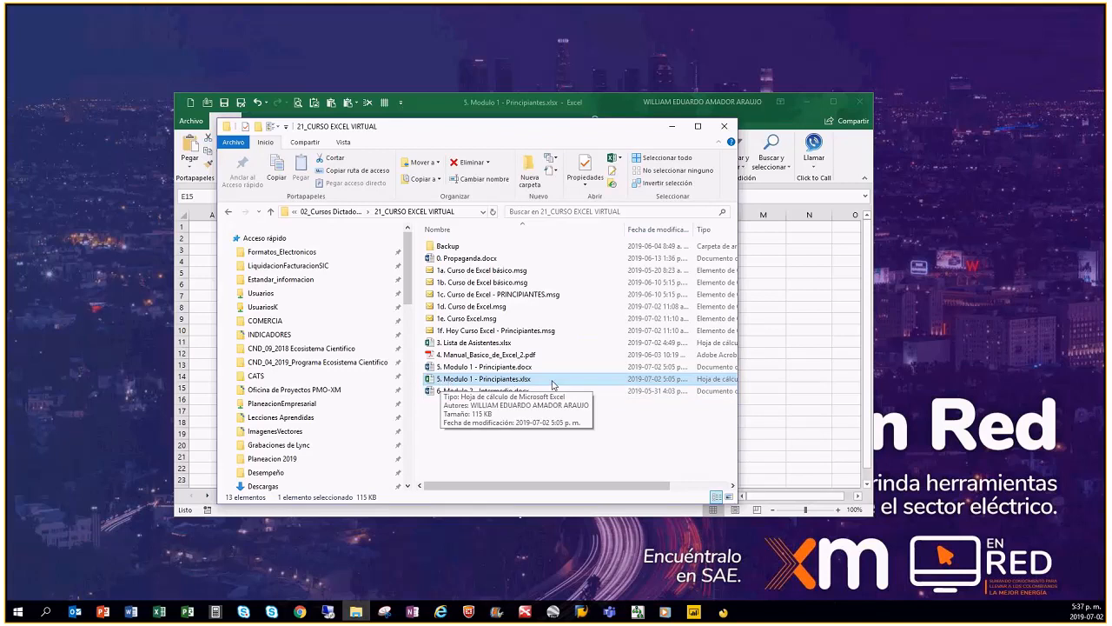
{"action": "left_click_drag", "start_coordinate": [600, 127], "coordinate": [614, 177]}
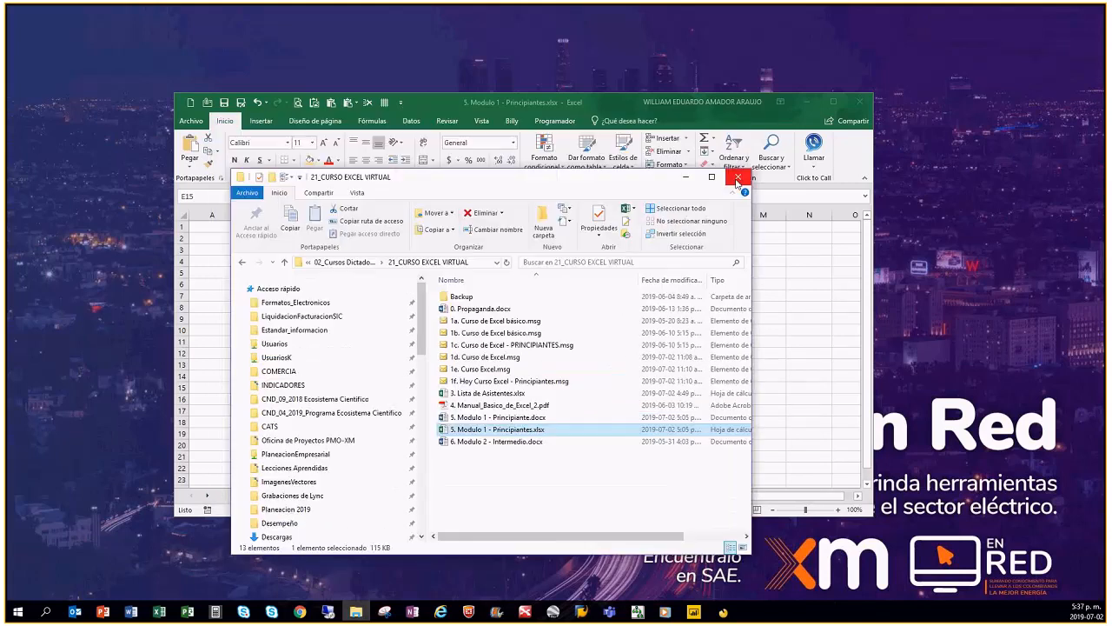
{"action": "left_click", "coordinate": [737, 178]}
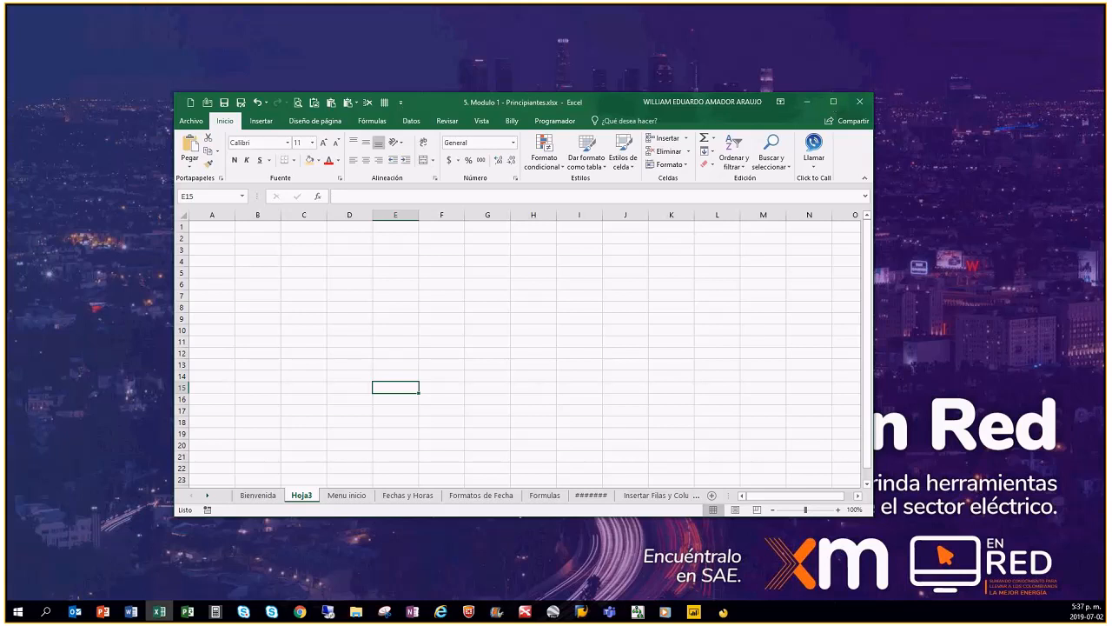
Maximize the workbook window and select individual cells on Hoja3, starting with D8.
{"action": "left_click", "coordinate": [833, 103]}
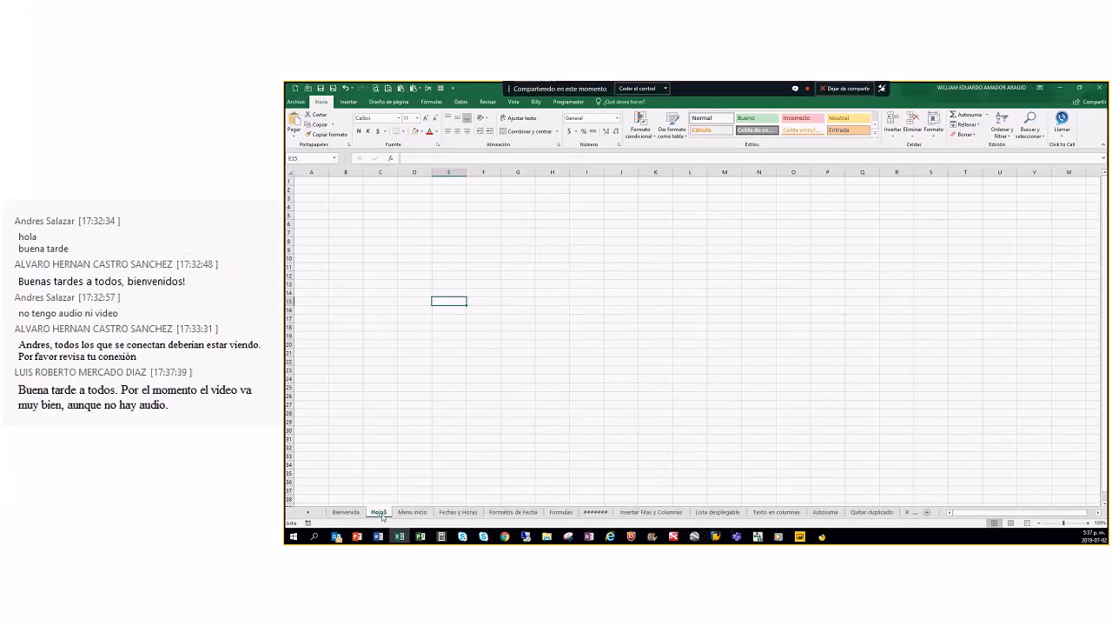
{"action": "left_click", "coordinate": [419, 242]}
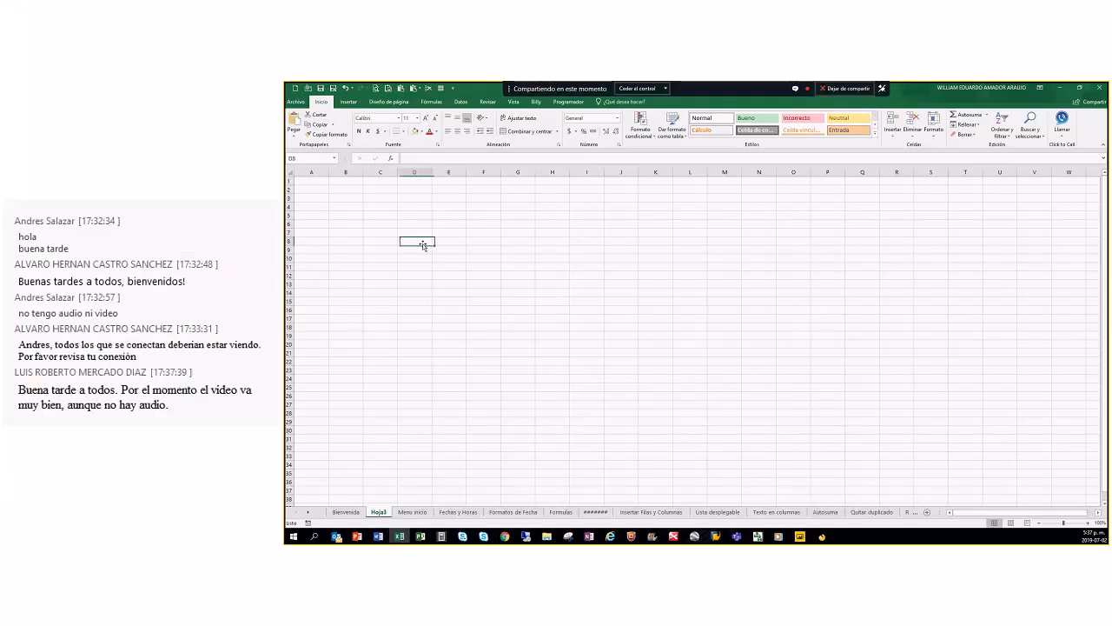
{"action": "left_click", "coordinate": [415, 282]}
{"action": "left_click", "coordinate": [558, 274]}
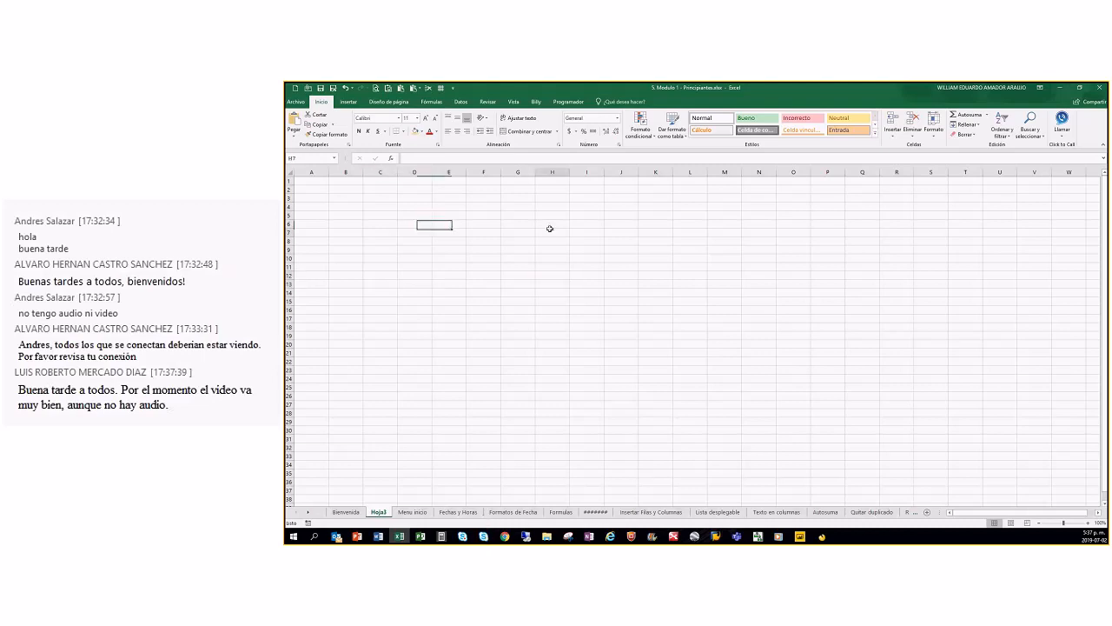
Select cell A1 and move the active cell one cell at a time to C6.
{"action": "left_click", "coordinate": [316, 181]}
{"action": "key", "text": "Right"}
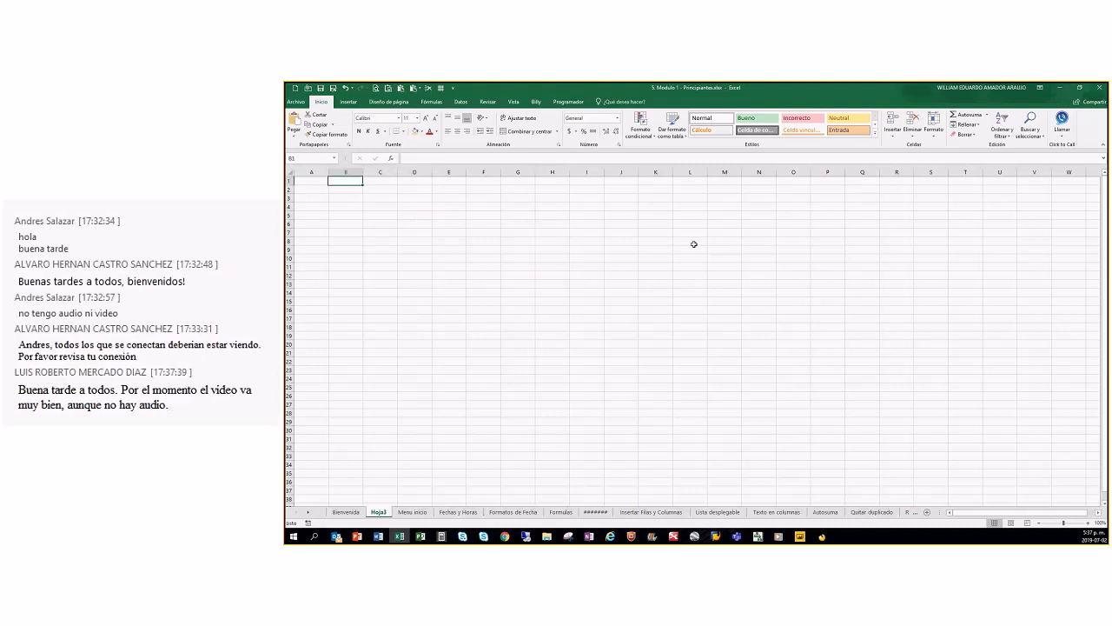
{"action": "key", "text": "Down"}
{"action": "key", "text": "Down"}
{"action": "key", "text": "Down"}
{"action": "key", "text": "Down"}
{"action": "key", "text": "Right"}
{"action": "key", "text": "Down"}
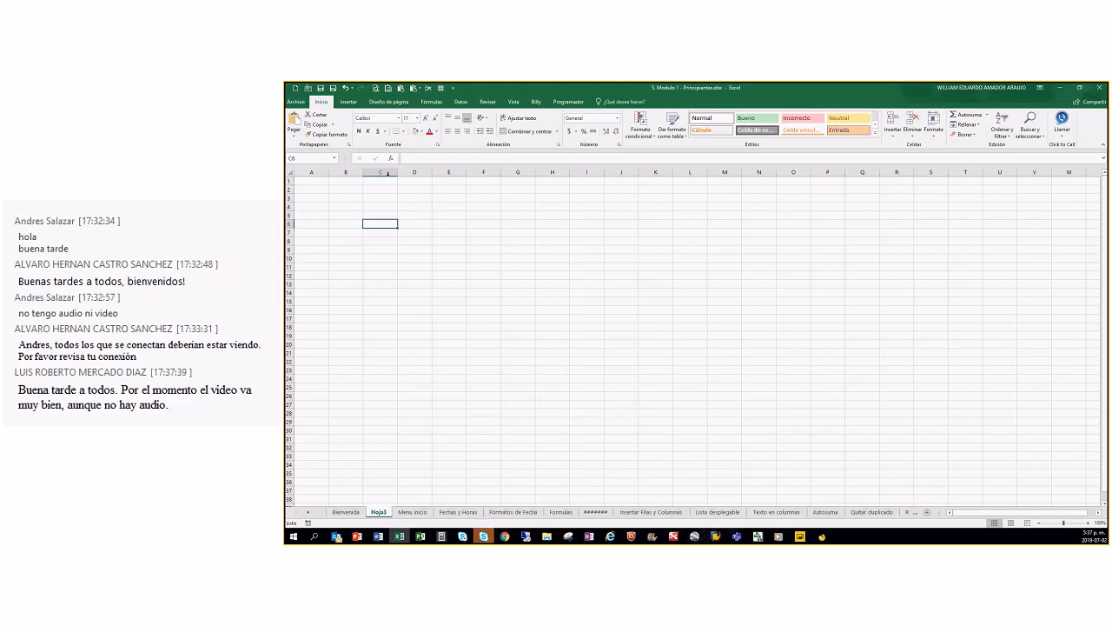
Highlight the range A1:O31 on Hoja3, and select single cells G12 and C3.
{"action": "left_click_drag", "start_coordinate": [308, 180], "coordinate": [809, 440]}
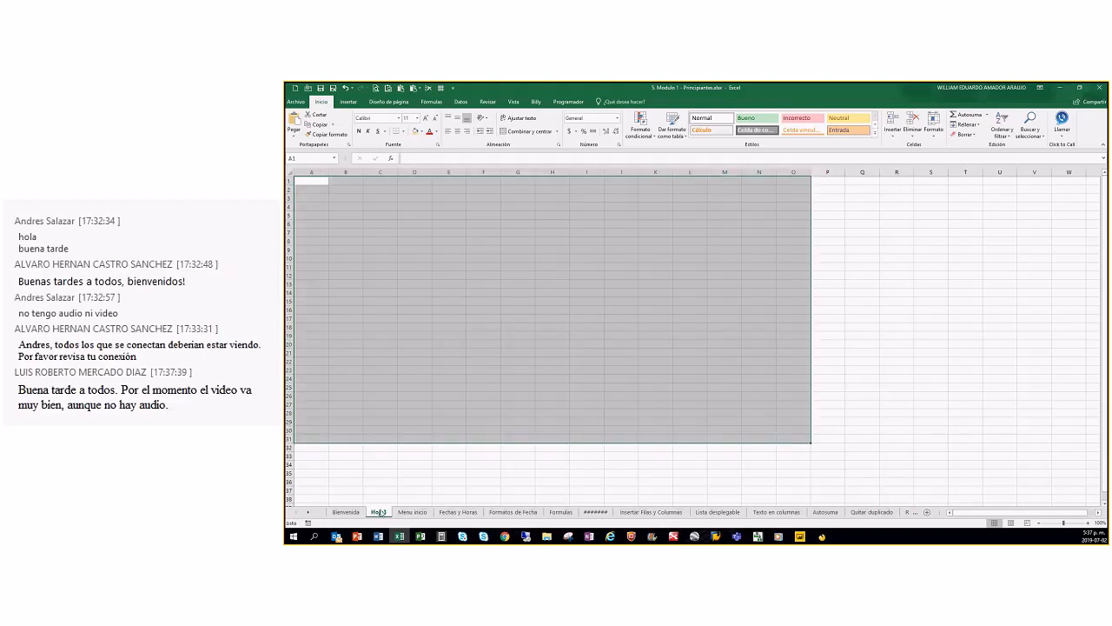
{"action": "left_click", "coordinate": [524, 277]}
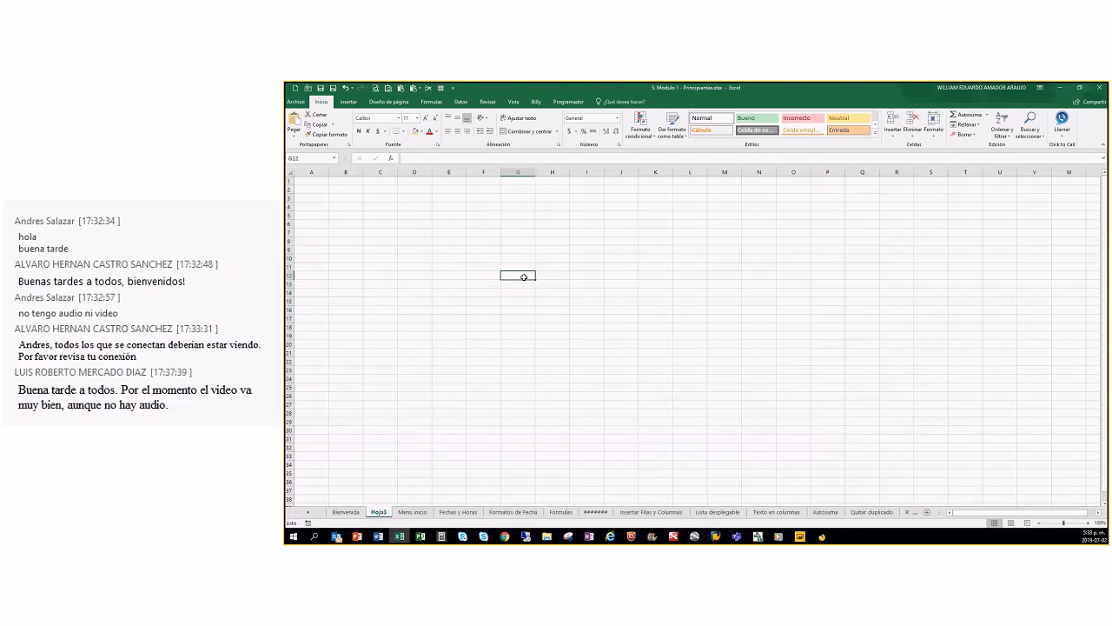
{"action": "left_click", "coordinate": [372, 199]}
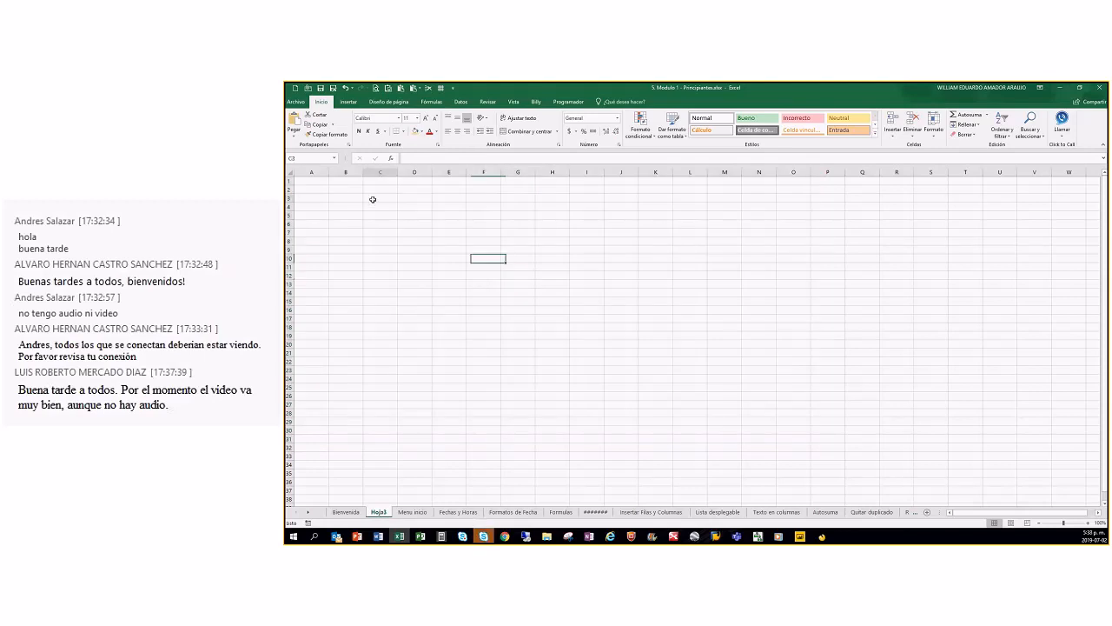
Highlight the range C3:G18 on Hoja3, and select single cells starting with D5.
{"action": "left_click_drag", "start_coordinate": [373, 199], "coordinate": [501, 323]}
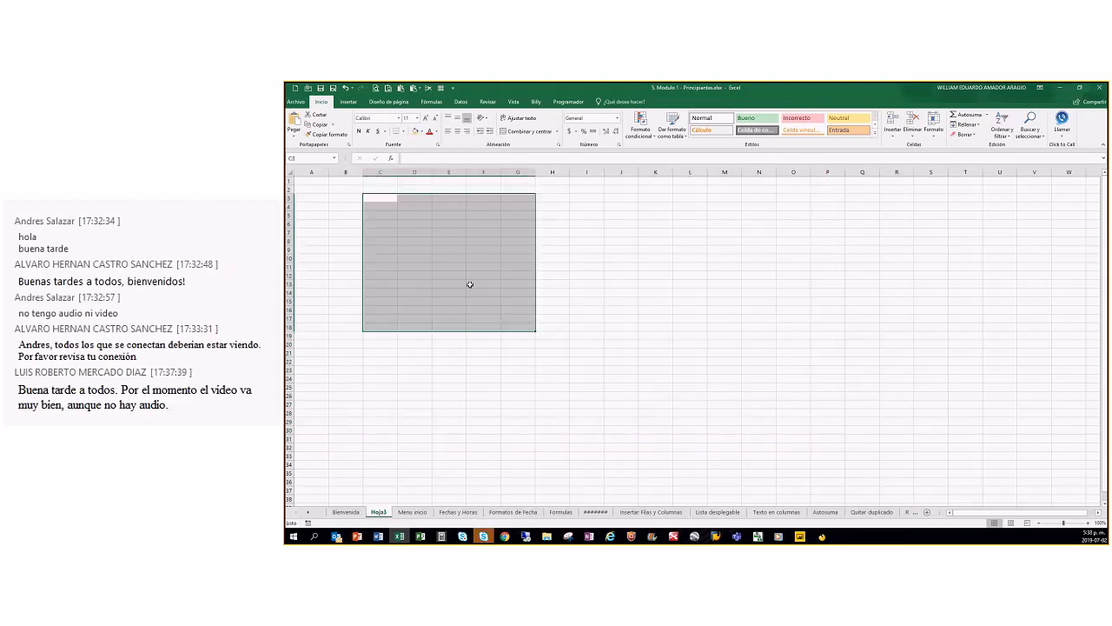
{"action": "left_click", "coordinate": [405, 217]}
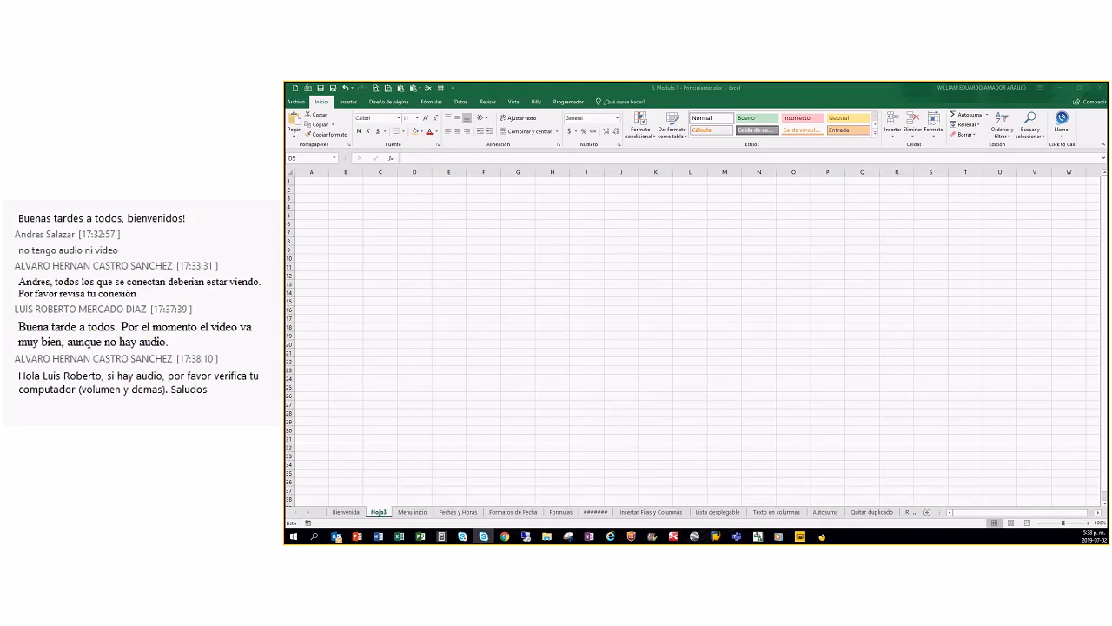
{"action": "left_click", "coordinate": [364, 229]}
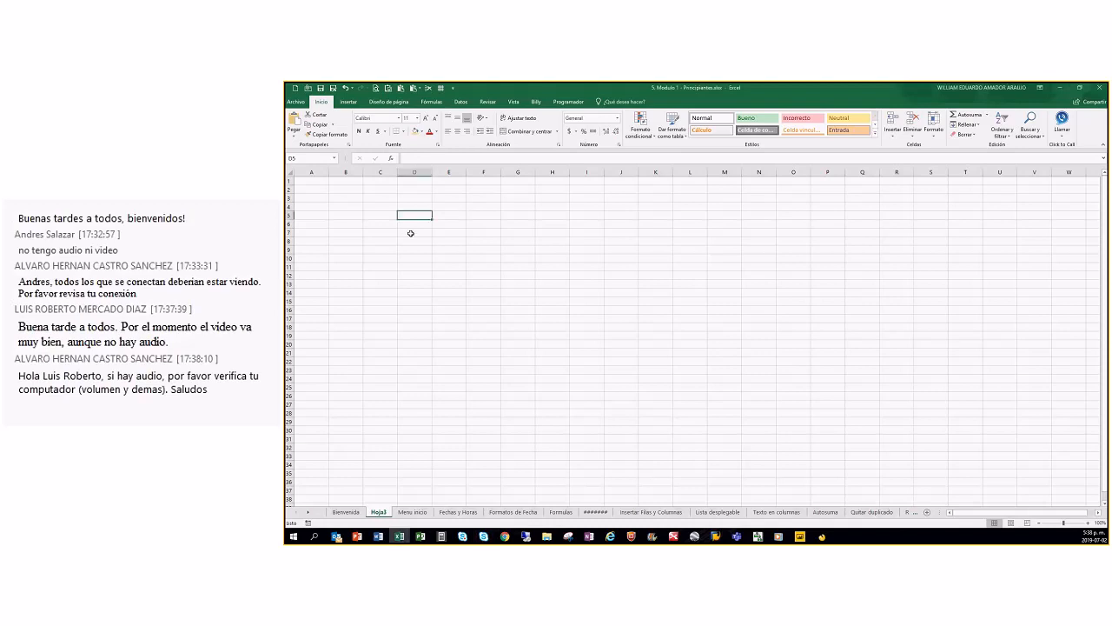
{"action": "left_click", "coordinate": [410, 233]}
{"action": "key", "text": "Down"}
{"action": "key", "text": "Down"}
Enlarge the view of Hoja3 to 180%.
{"action": "double_click", "coordinate": [1089, 524]}
{"action": "double_click", "coordinate": [1089, 524]}
{"action": "double_click", "coordinate": [1089, 524]}
{"action": "double_click", "coordinate": [1089, 524]}
Select cell C6, all of row 6, all of column C, and finally cell C5.
{"action": "left_click", "coordinate": [483, 270]}
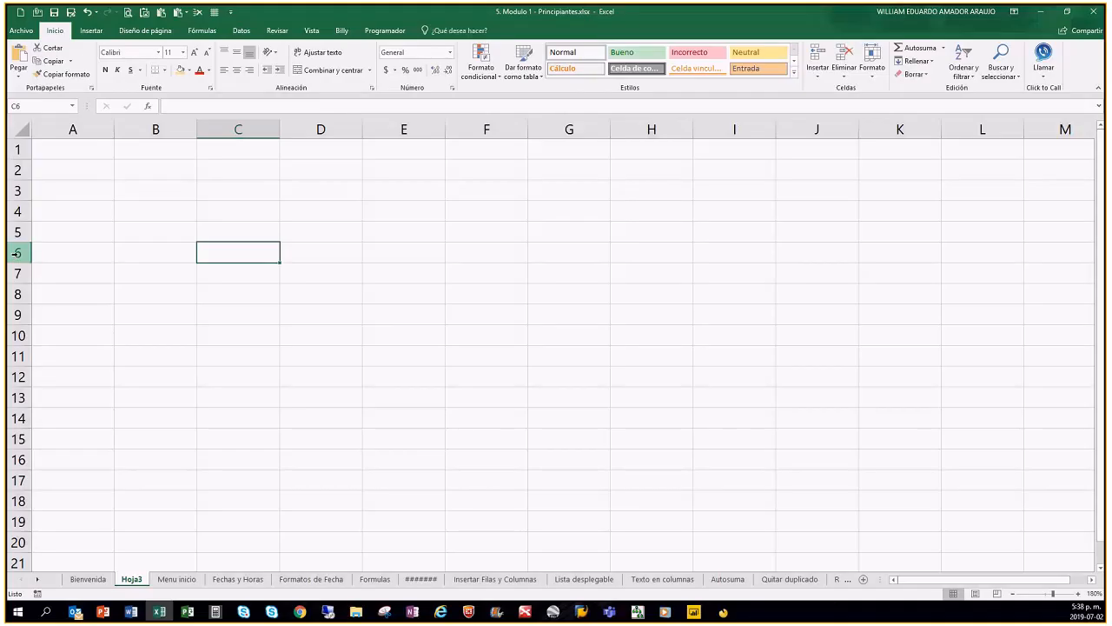
{"action": "left_click", "coordinate": [17, 252]}
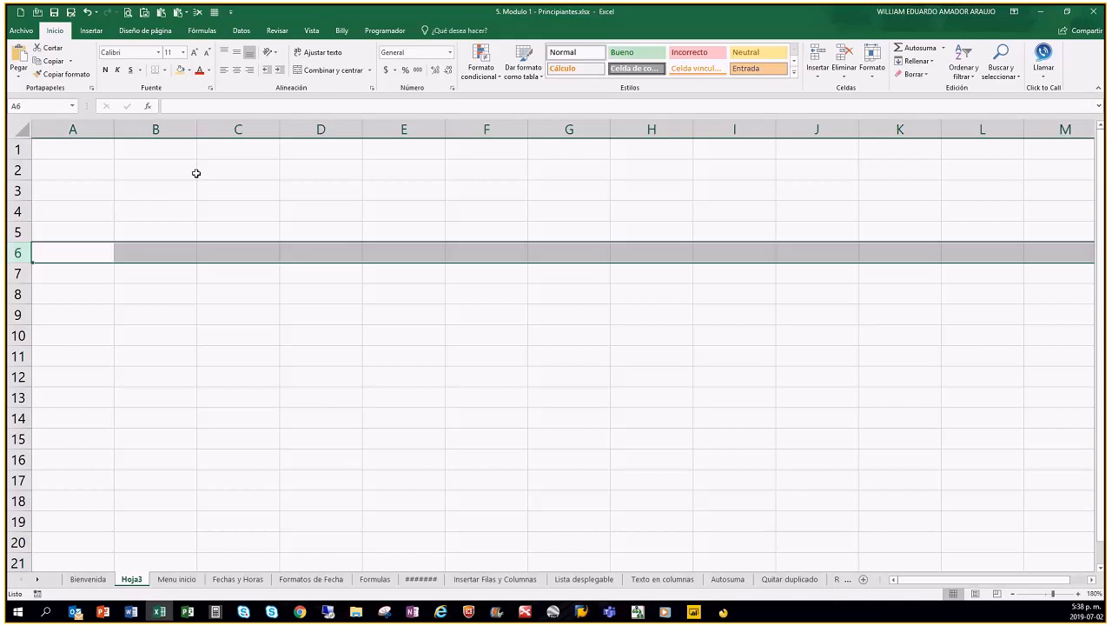
{"action": "left_click", "coordinate": [238, 129]}
{"action": "left_click", "coordinate": [237, 233]}
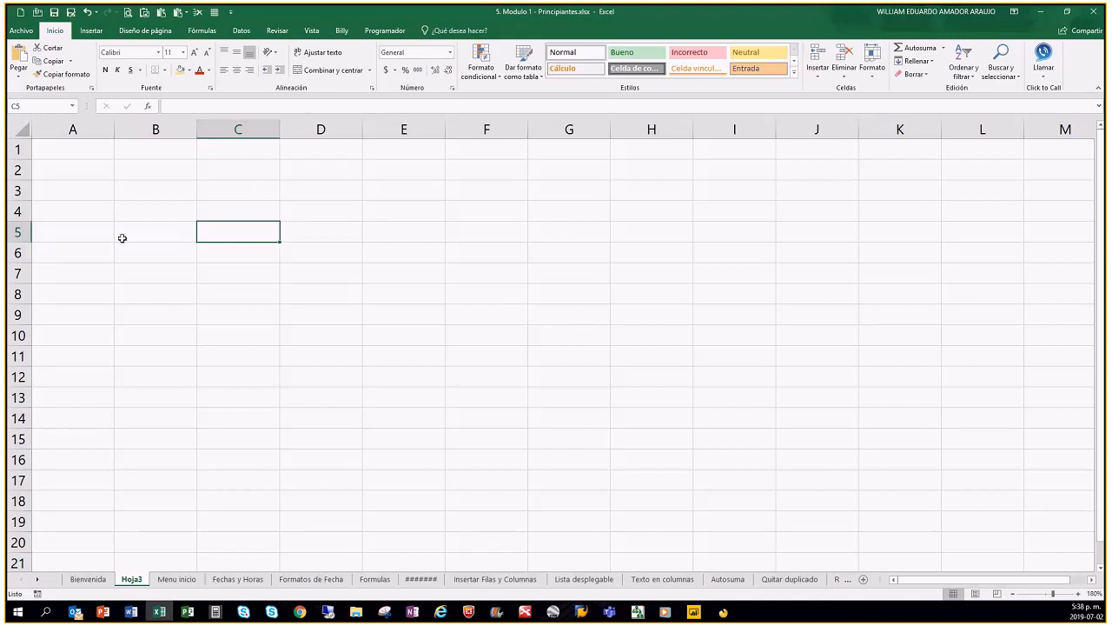
Fill all of row 5 and all of column C with light yellow, and select their intersection cell.
{"action": "left_click", "coordinate": [15, 232]}
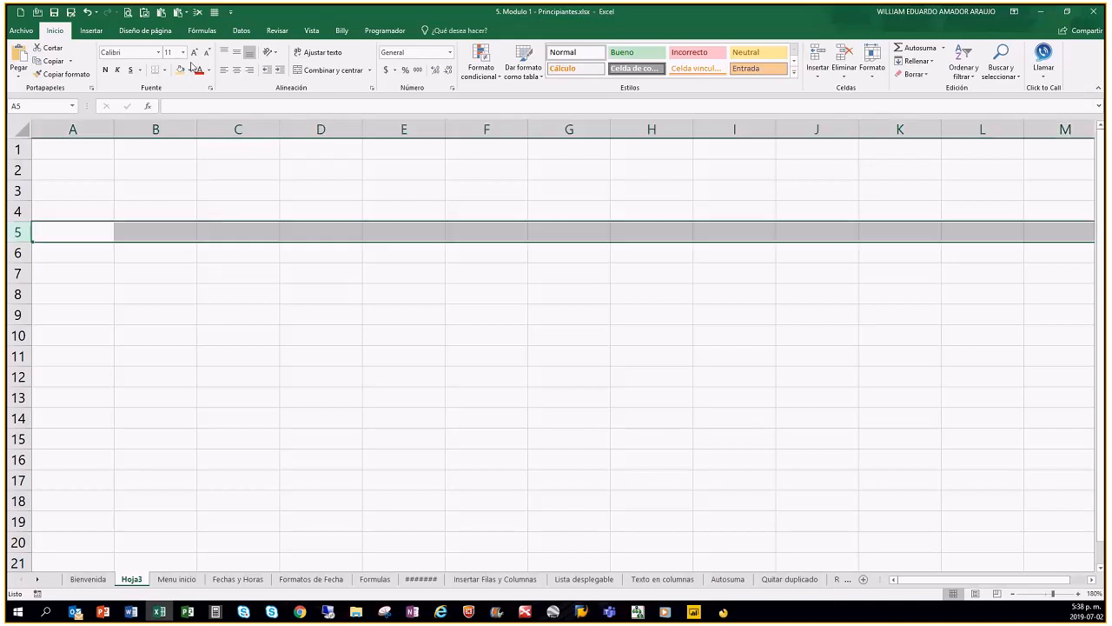
{"action": "left_click", "coordinate": [181, 70]}
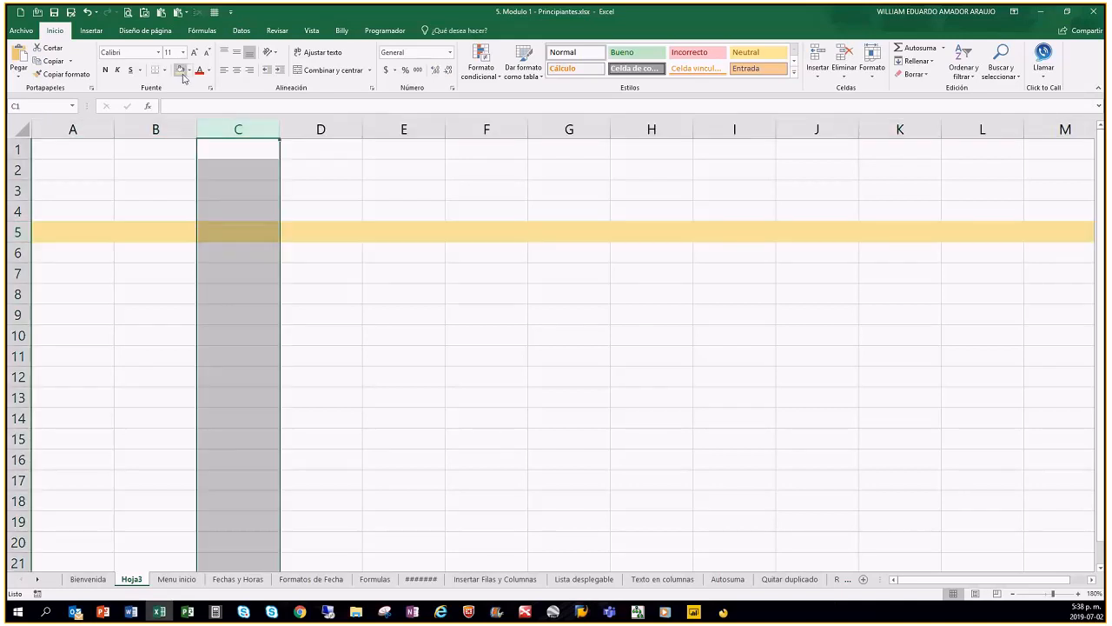
{"action": "left_click", "coordinate": [182, 75]}
{"action": "left_click", "coordinate": [392, 216]}
{"action": "left_click", "coordinate": [246, 228]}
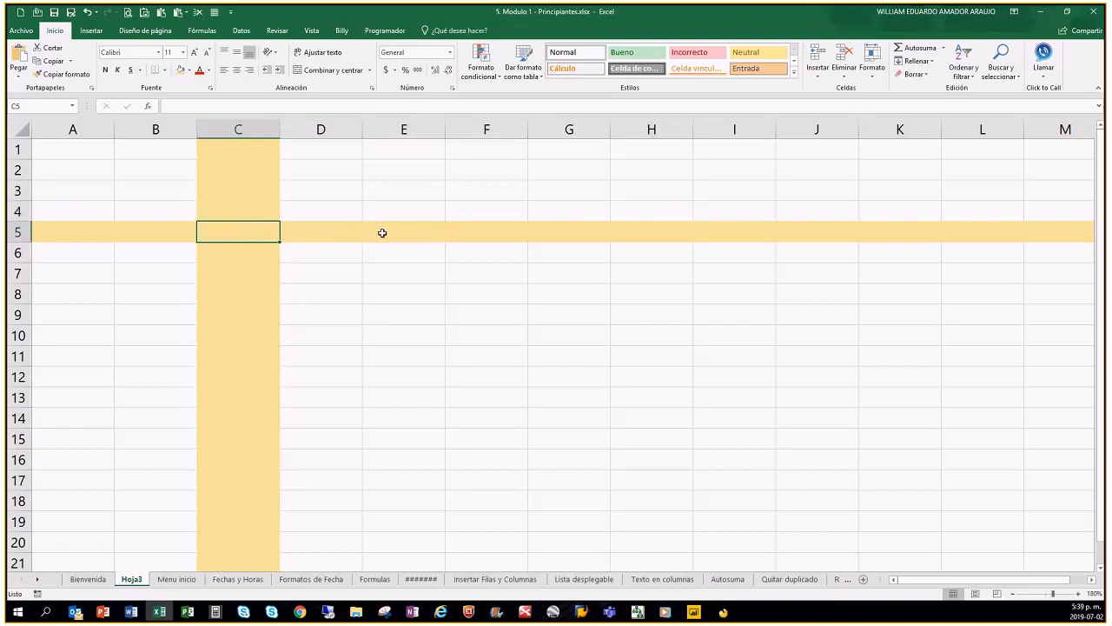
Enter the text C5 in cell C5 and centre it horizontally.
{"action": "type", "text": "C"}
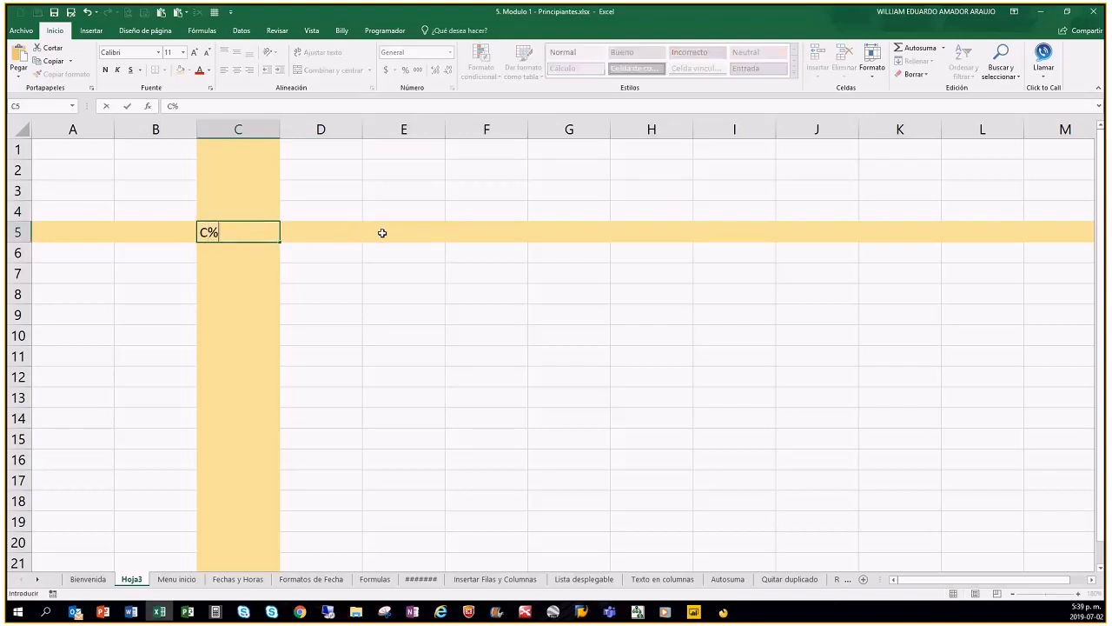
{"action": "type", "text": "5"}
{"action": "key", "text": "Return"}
{"action": "key", "text": "Up"}
{"action": "left_click", "coordinate": [236, 70]}
{"action": "left_click", "coordinate": [404, 212]}
{"action": "left_click", "coordinate": [265, 225]}
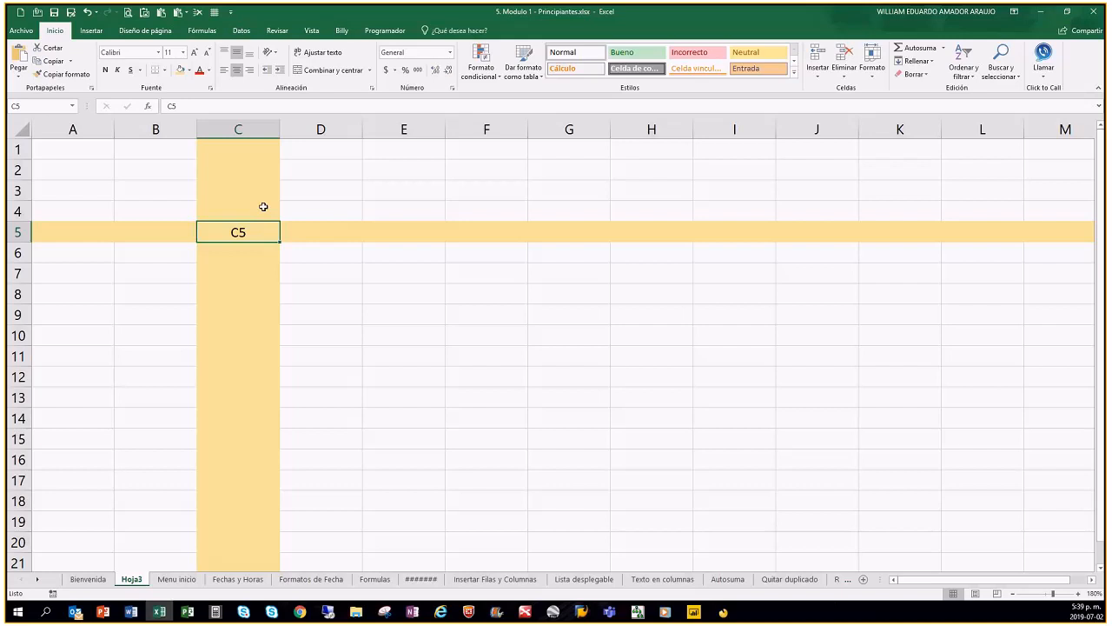
{"action": "key", "text": "alt+Tab"}
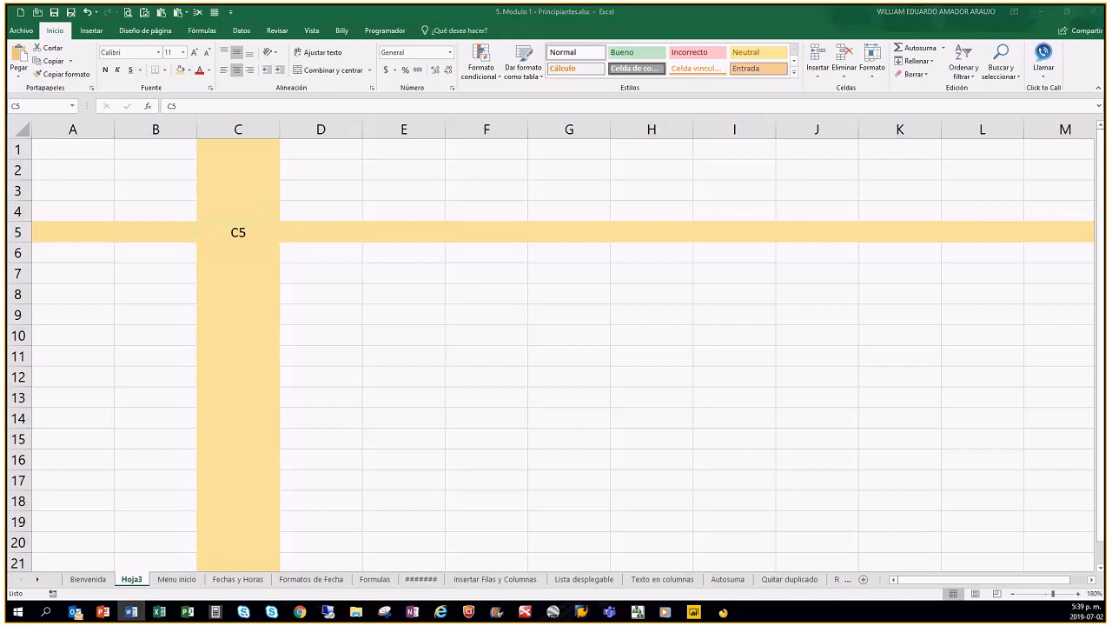
{"action": "key", "text": "alt+Tab"}
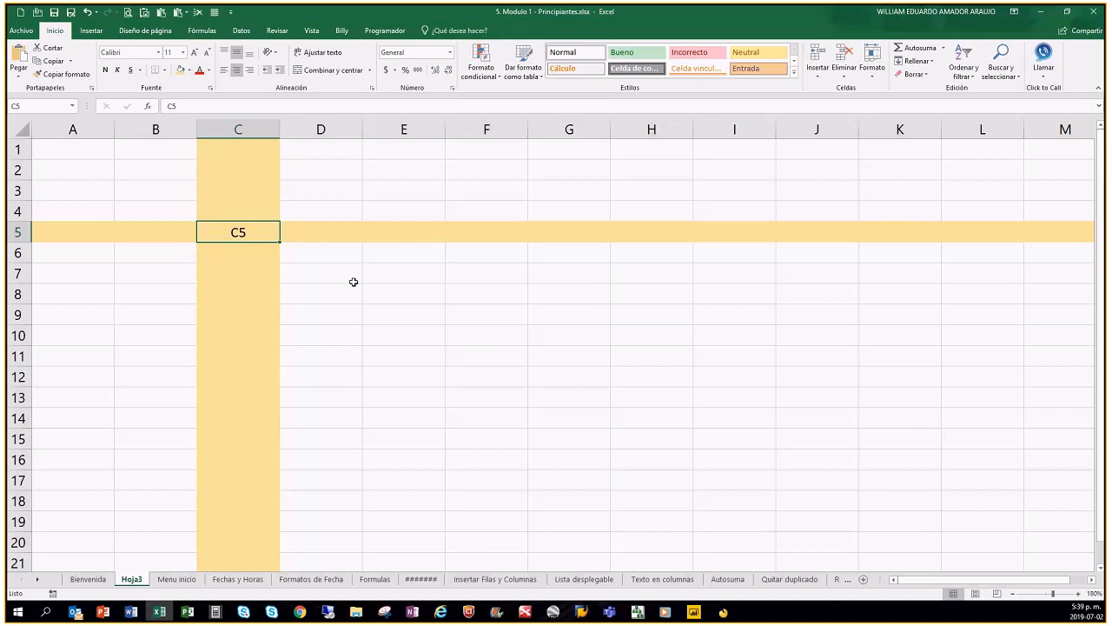
{"action": "left_click", "coordinate": [354, 282]}
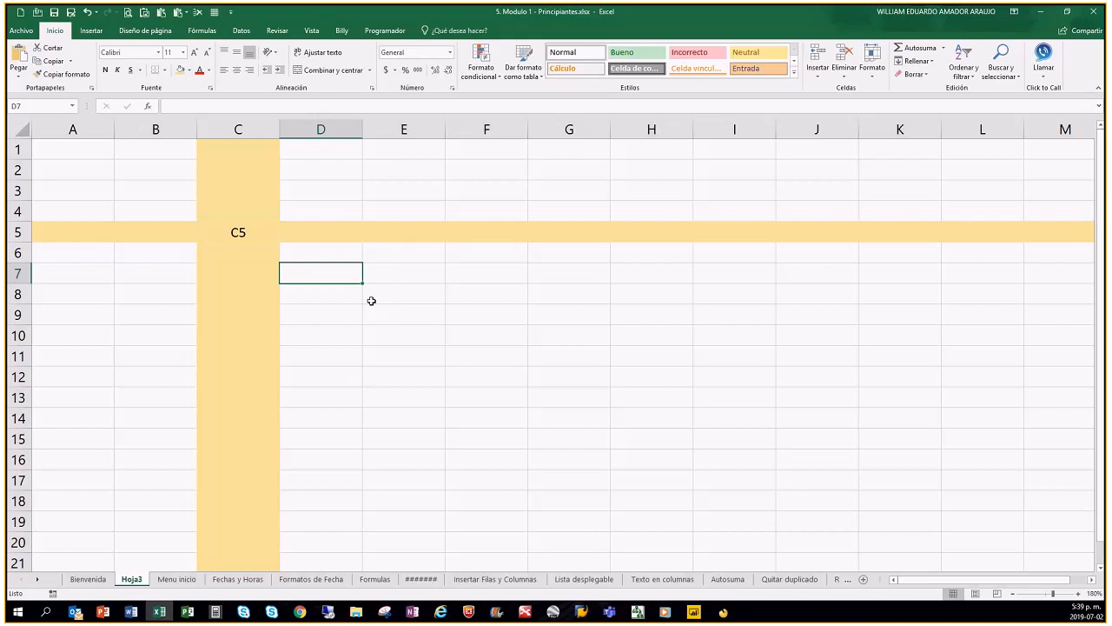
Replace the text in cell C5 with the value 20.
{"action": "left_click", "coordinate": [232, 238]}
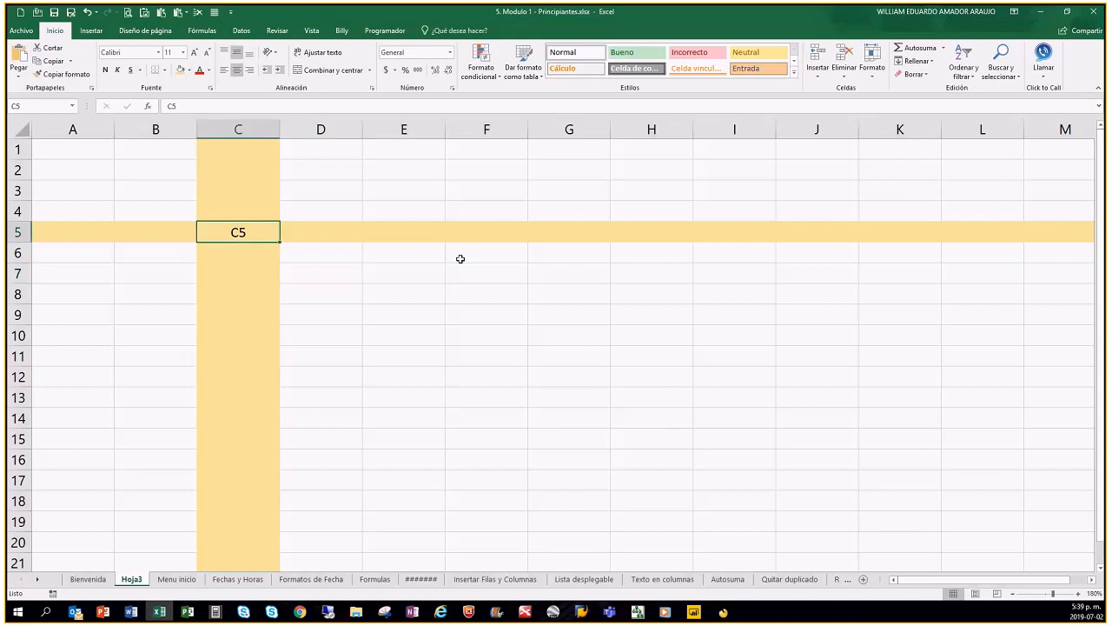
{"action": "key", "text": "Delete"}
{"action": "type", "text": "20"}
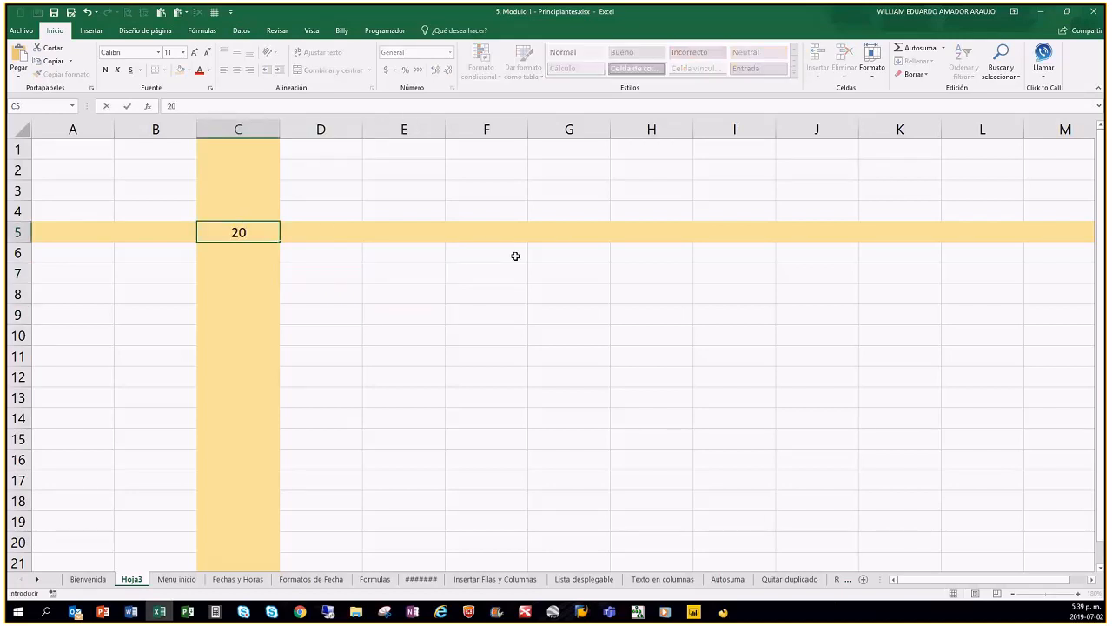
{"action": "key", "text": "ctrl+Return"}
Label the value by entering "% descuento" in cell B5.
{"action": "key", "text": "Left"}
{"action": "type", "text": "Edi"}
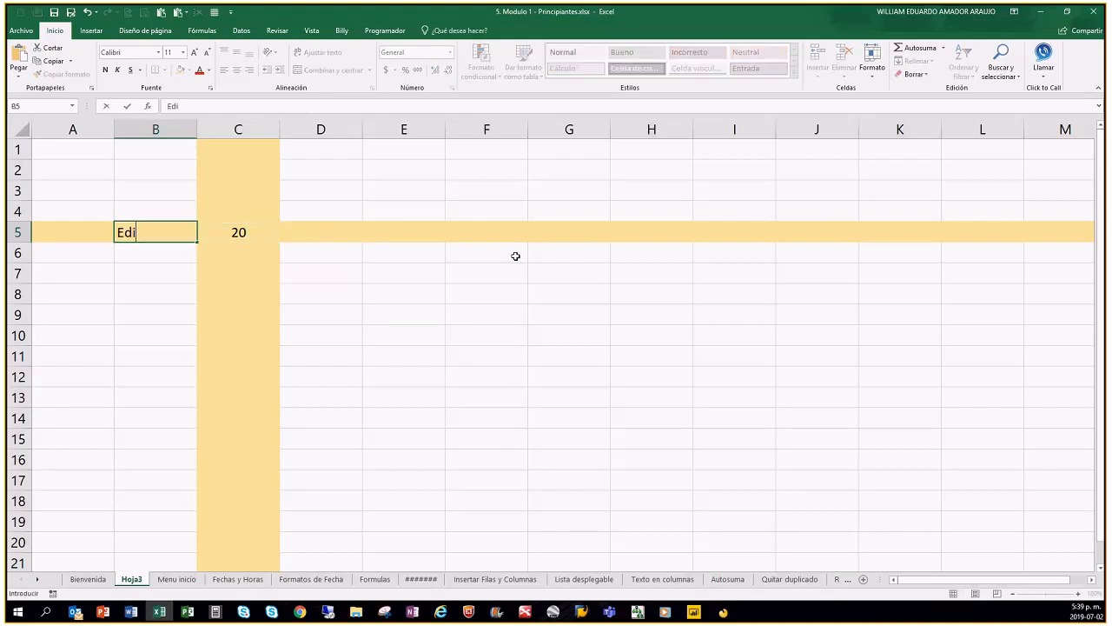
{"action": "key", "text": "BackSpace"}
{"action": "key", "text": "BackSpace"}
{"action": "key", "text": "BackSpace"}
{"action": "type", "text": "% descuentoi"}
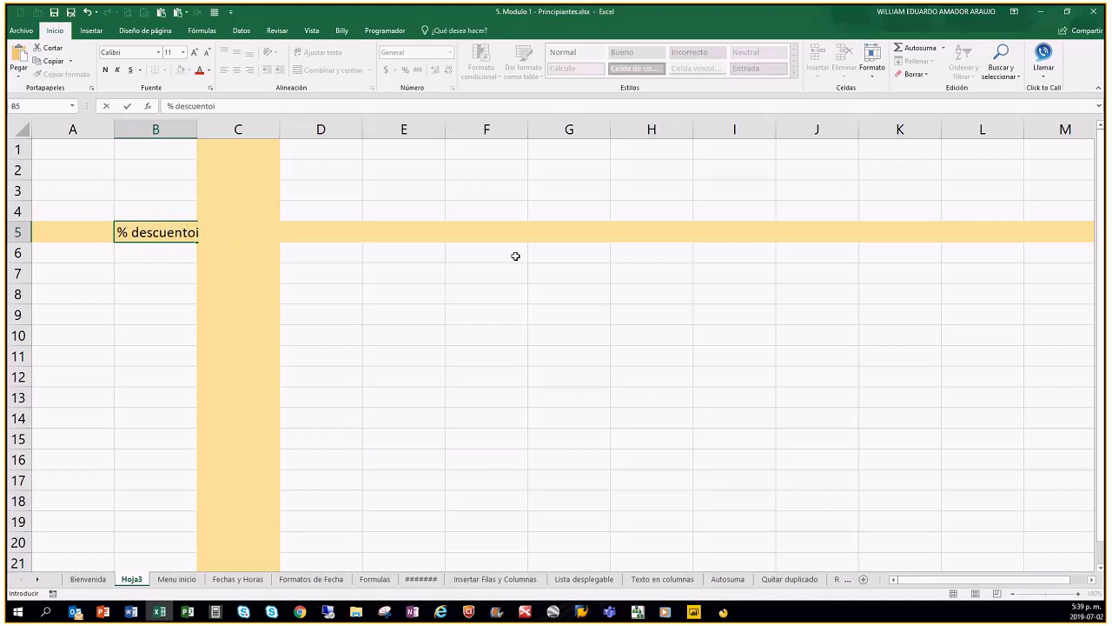
{"action": "key", "text": "BackSpace"}
{"action": "key", "text": "Tab"}
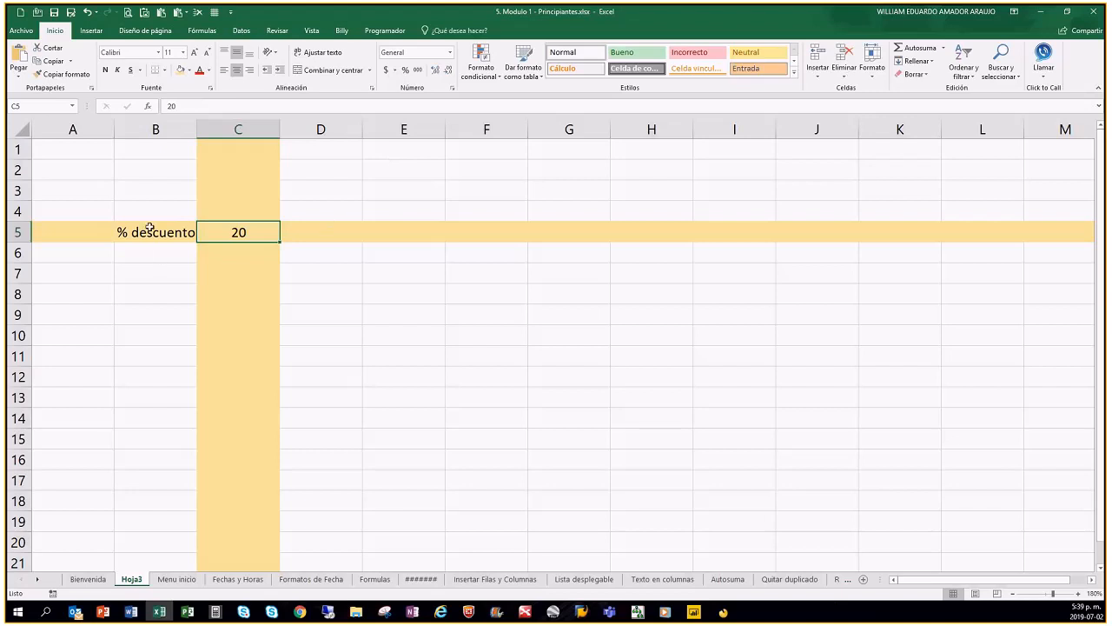
Narrow column C to fit closely around its value, and reselect cell C5 between nearby empty cells.
{"action": "left_click_drag", "start_coordinate": [280, 130], "coordinate": [230, 130]}
{"action": "left_click", "coordinate": [268, 297]}
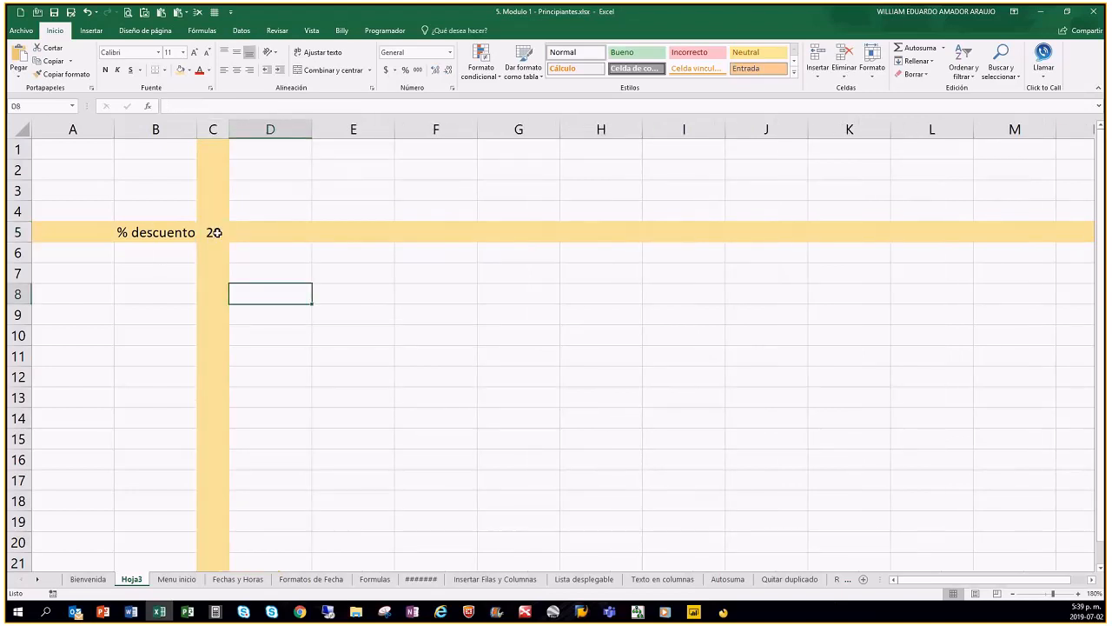
{"action": "left_click", "coordinate": [214, 232]}
{"action": "left_click", "coordinate": [299, 342]}
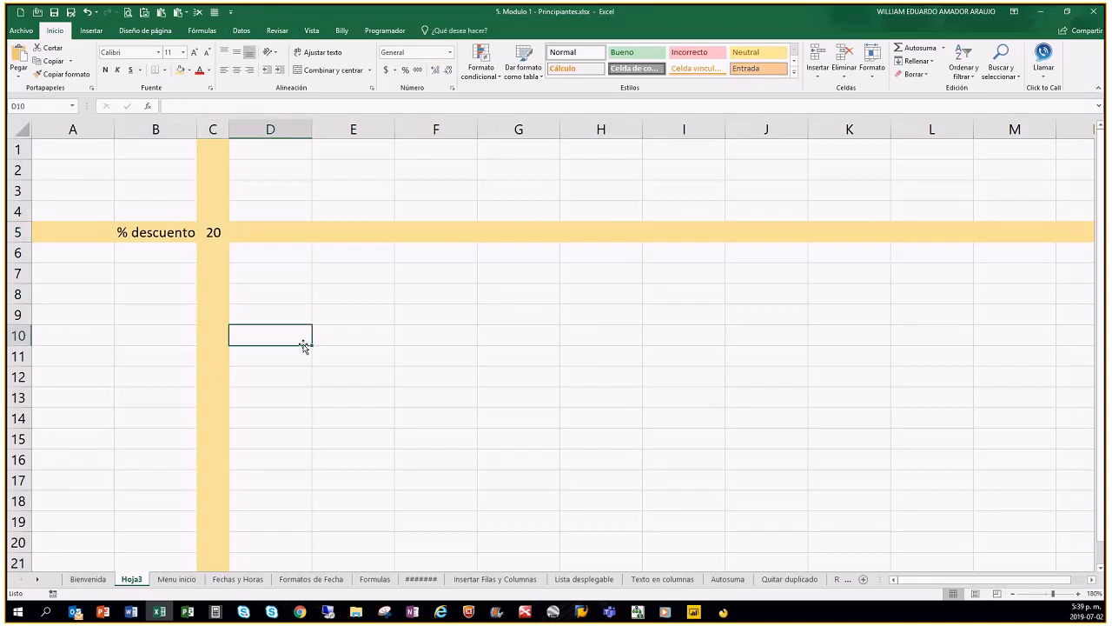
{"action": "left_click", "coordinate": [214, 233]}
{"action": "left_click", "coordinate": [363, 272]}
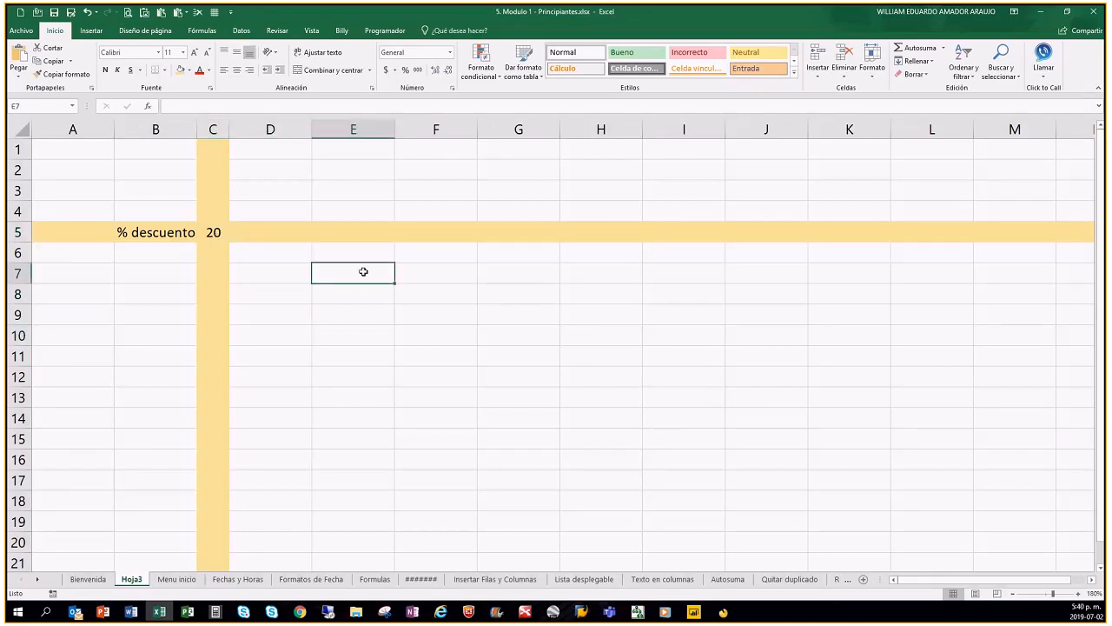
{"action": "left_click", "coordinate": [213, 232]}
{"action": "double_click", "coordinate": [213, 232]}
Enter the formula =C5 in cell E7 to reference the discount value.
{"action": "left_click", "coordinate": [348, 275]}
{"action": "type", "text": "="}
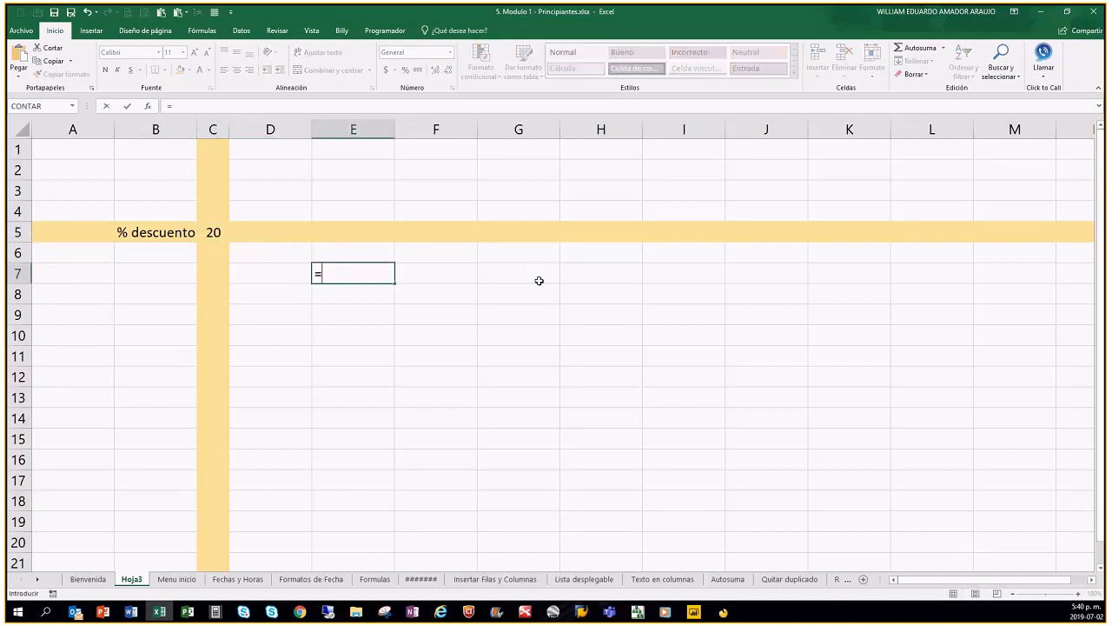
{"action": "left_click", "coordinate": [213, 232]}
{"action": "key", "text": "ctrl+Return"}
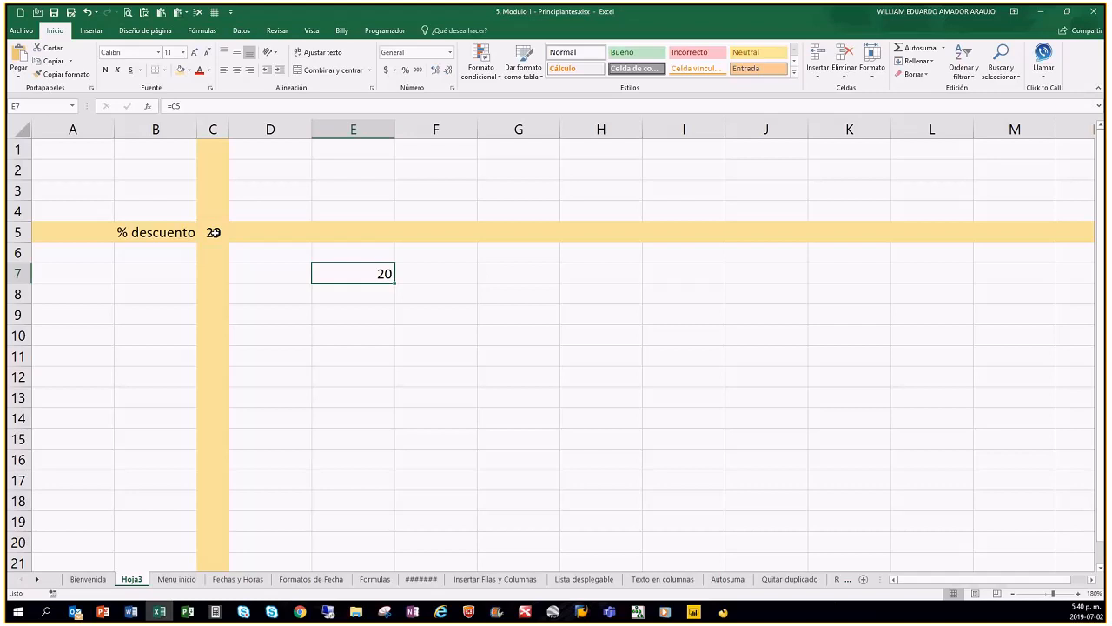
Compare the contents of cells C5 and E7, and check the active cell's address in the name box.
{"action": "left_click", "coordinate": [213, 232]}
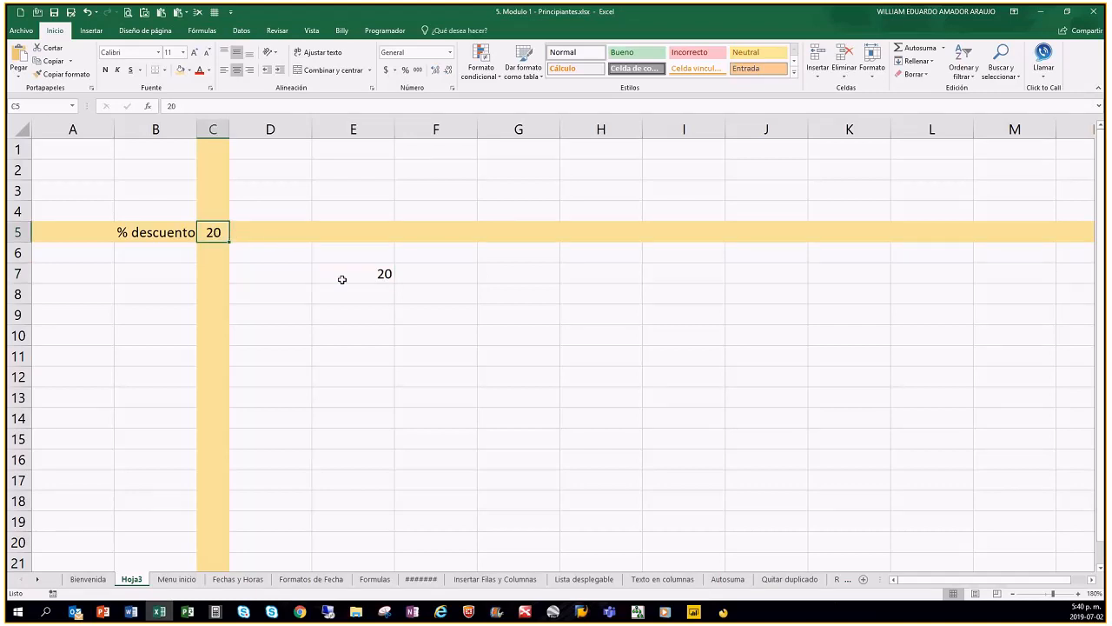
{"action": "left_click", "coordinate": [385, 275]}
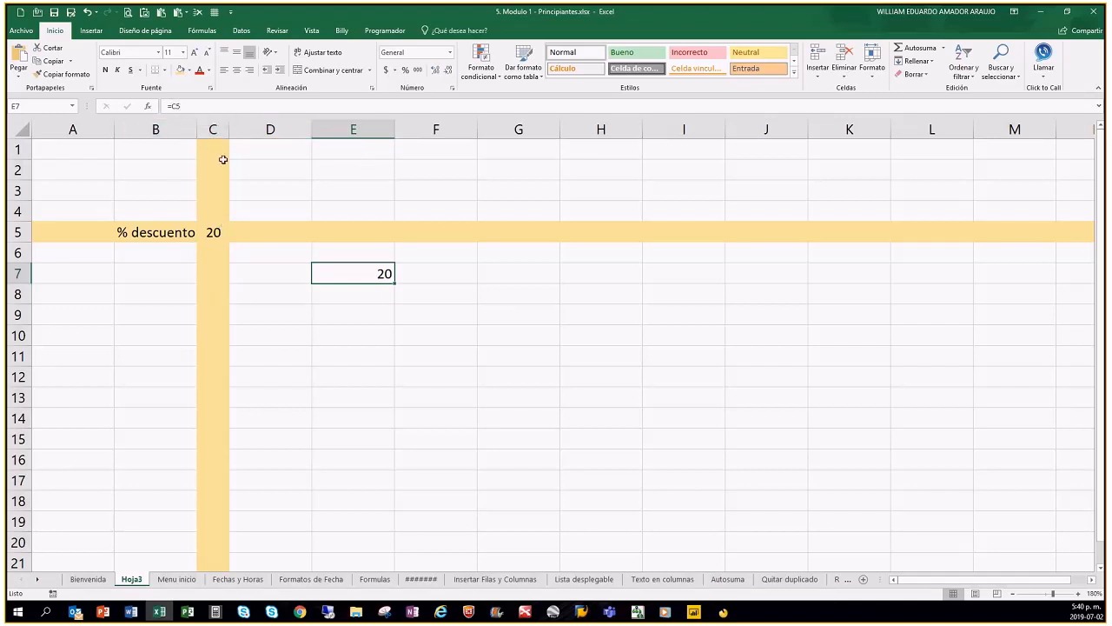
{"action": "left_click", "coordinate": [215, 237]}
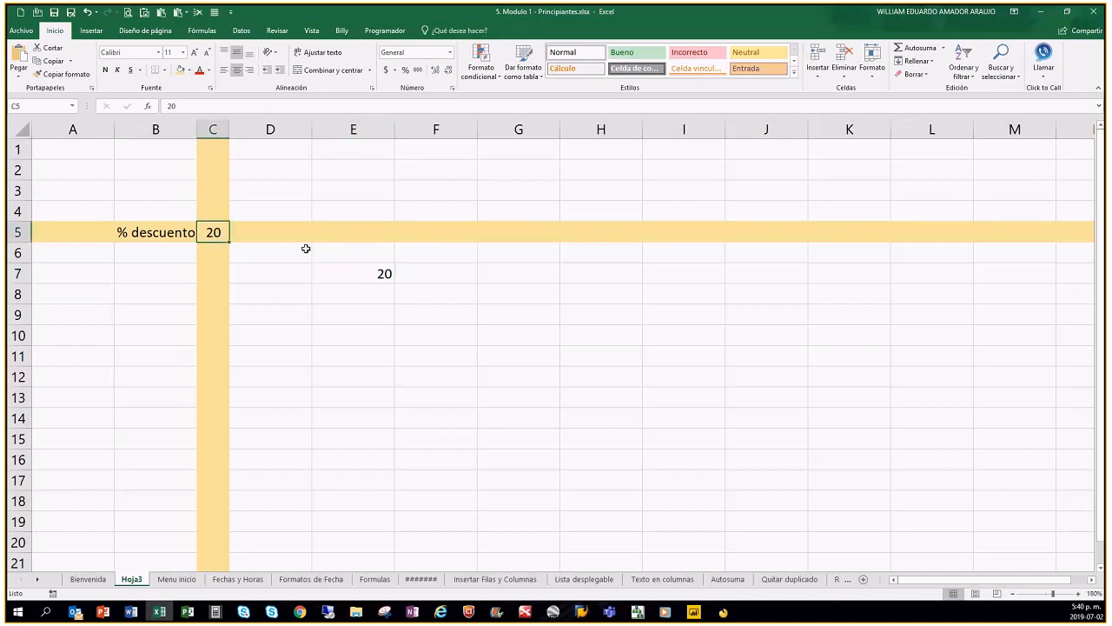
{"action": "left_click", "coordinate": [31, 106]}
{"action": "left_click", "coordinate": [188, 320]}
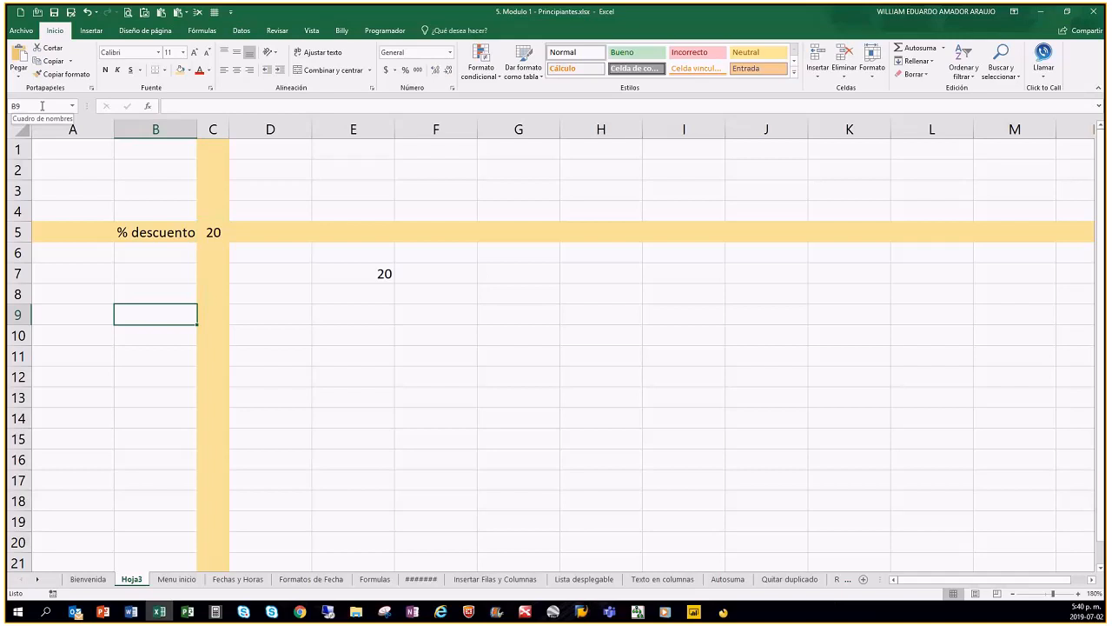
Assign the name PORCENTAJE to cell C5.
{"action": "left_click", "coordinate": [212, 232]}
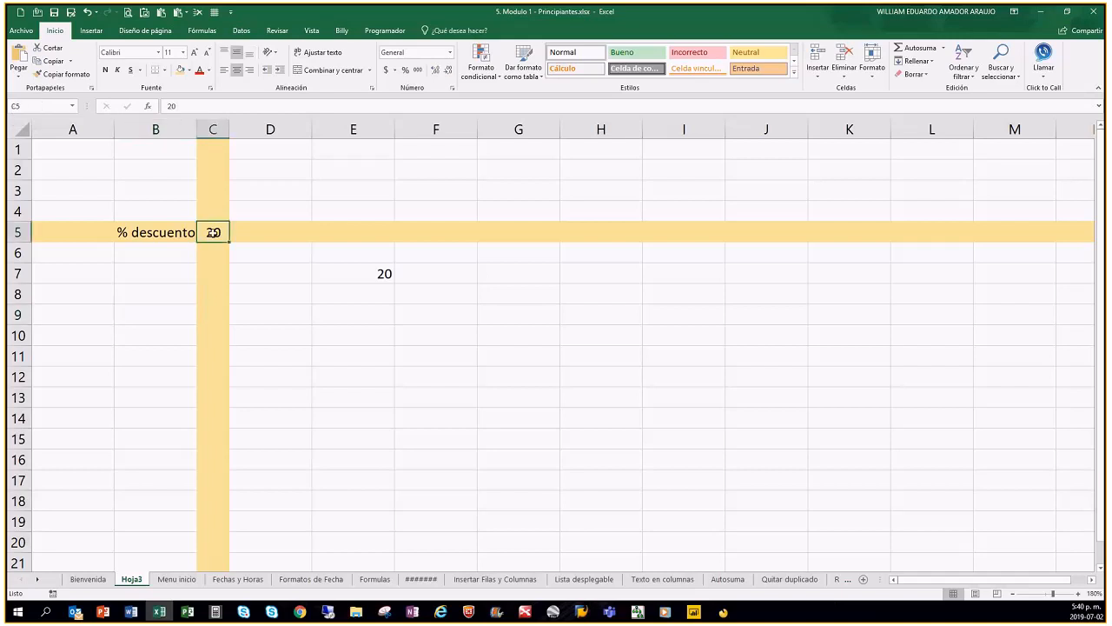
{"action": "left_click", "coordinate": [43, 105]}
{"action": "type", "text": "PORCENTAJE"}
{"action": "key", "text": "Return"}
{"action": "key", "text": "Down"}
{"action": "key", "text": "Up"}
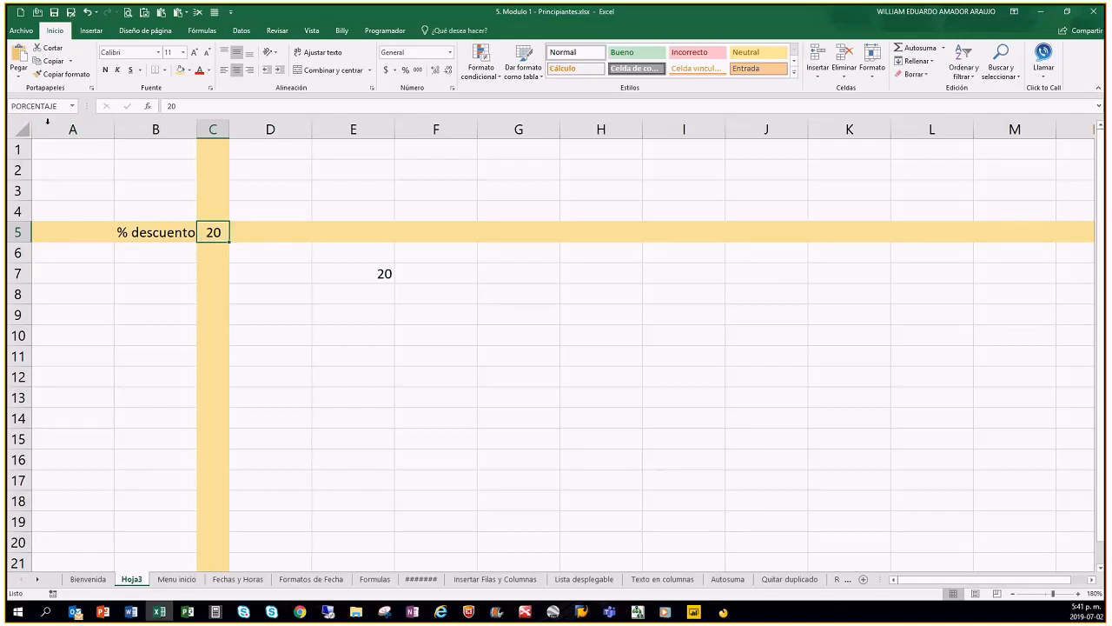
Enter the formula =PORCENTAJE*4 in cell E9 and select that cell.
{"action": "left_click", "coordinate": [362, 315]}
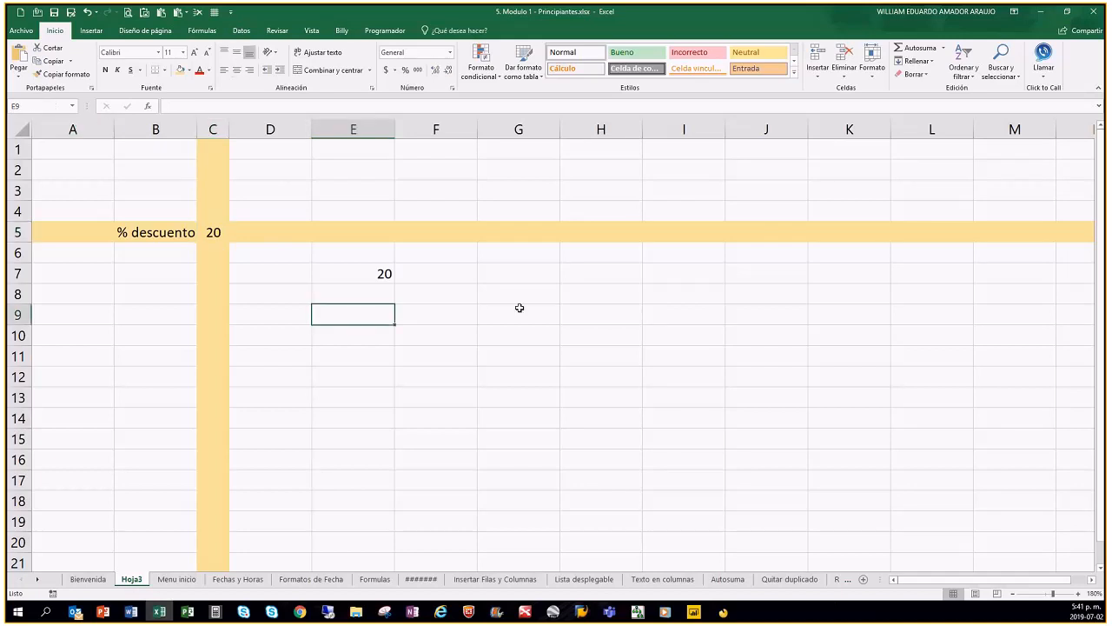
{"action": "type", "text": "="}
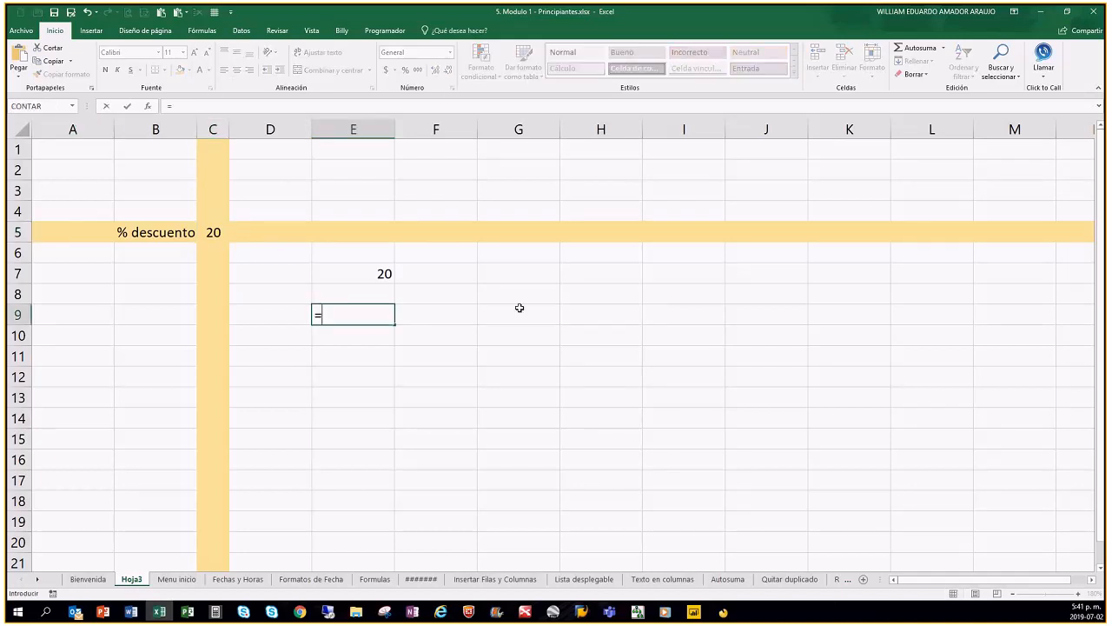
{"action": "type", "text": "PORCENTAJ"}
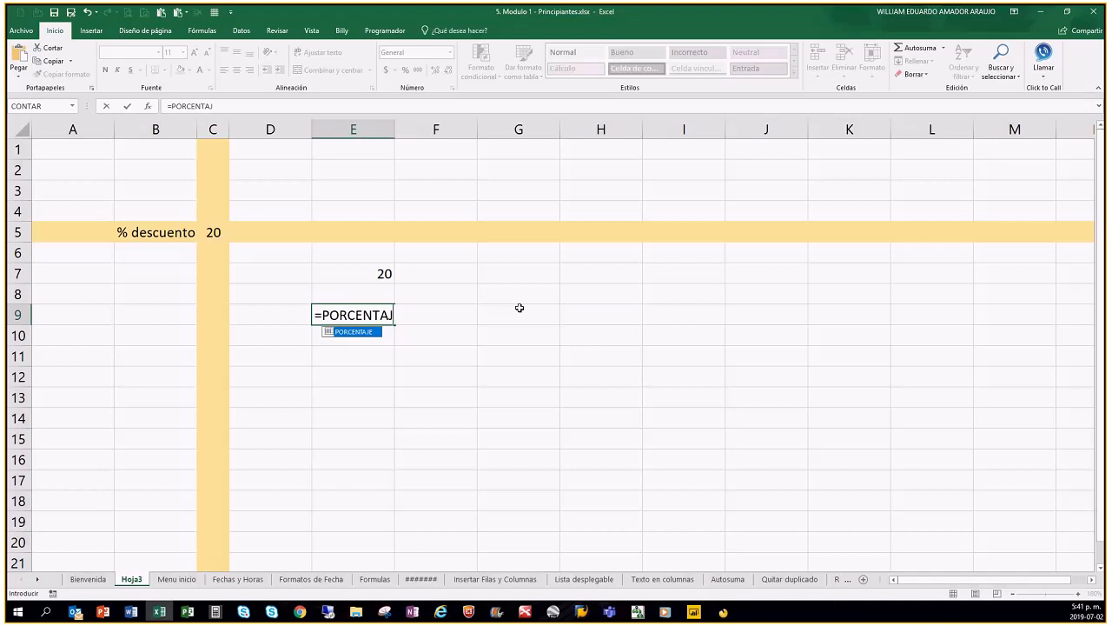
{"action": "type", "text": "E*4"}
{"action": "key", "text": "Return"}
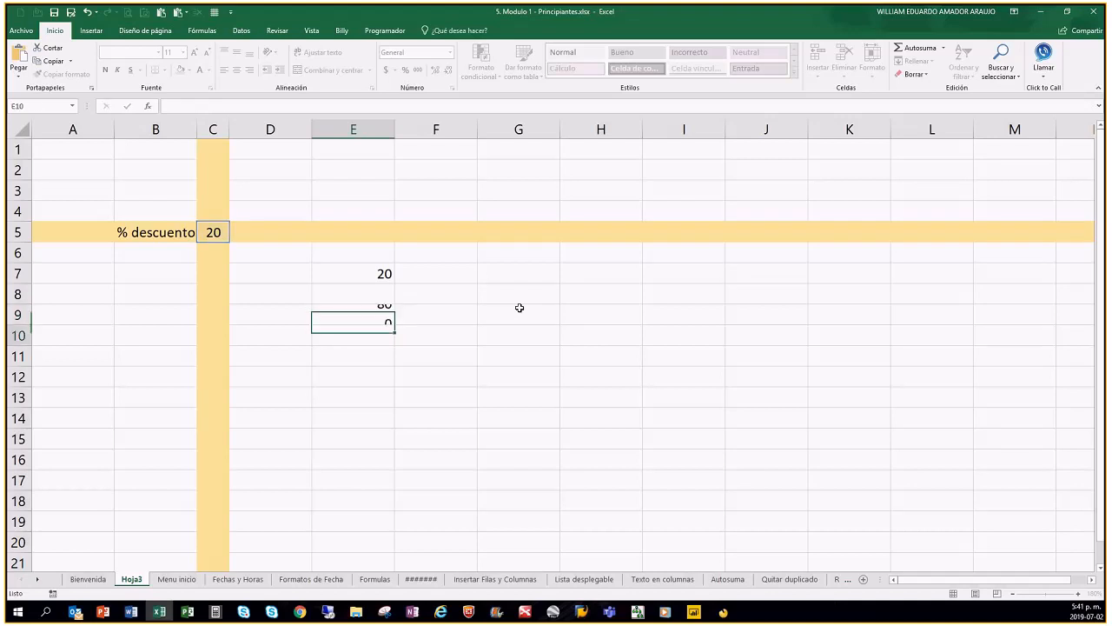
{"action": "key", "text": "Up"}
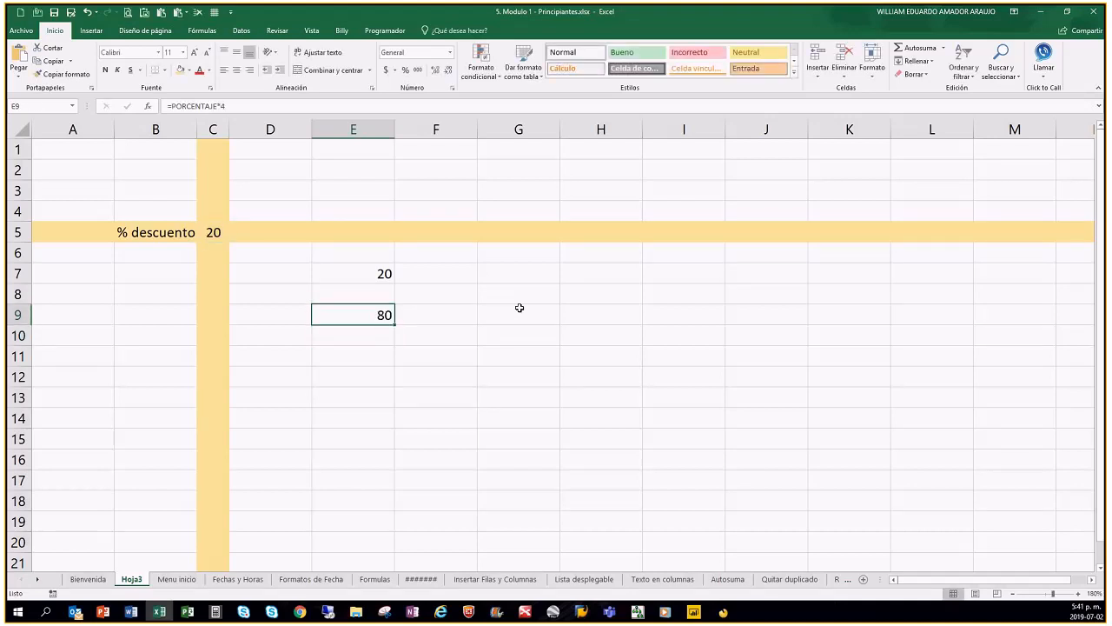
Look through Hoja3 past row 100, select cell E74, and return to the formula in cell E9.
{"action": "key", "text": "Return"}
{"action": "key", "text": "Up"}
{"action": "scroll", "coordinate": [439, 372], "scroll_direction": "down", "scroll_amount": 5}
{"action": "scroll", "coordinate": [427, 382], "scroll_direction": "down", "scroll_amount": 12}
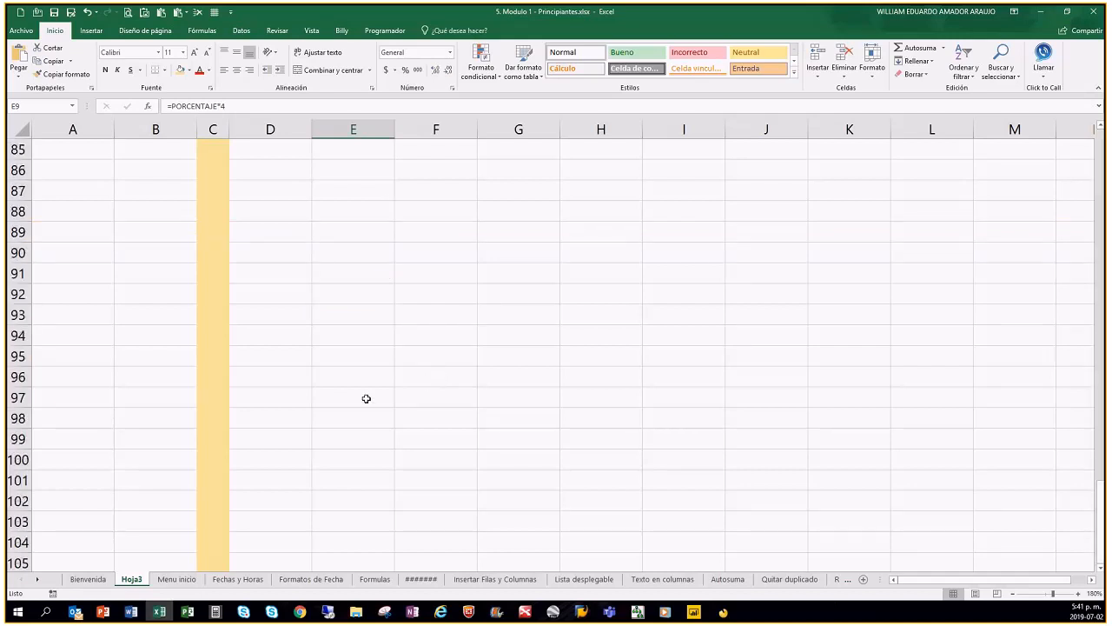
{"action": "scroll", "coordinate": [366, 398], "scroll_direction": "up", "scroll_amount": 13}
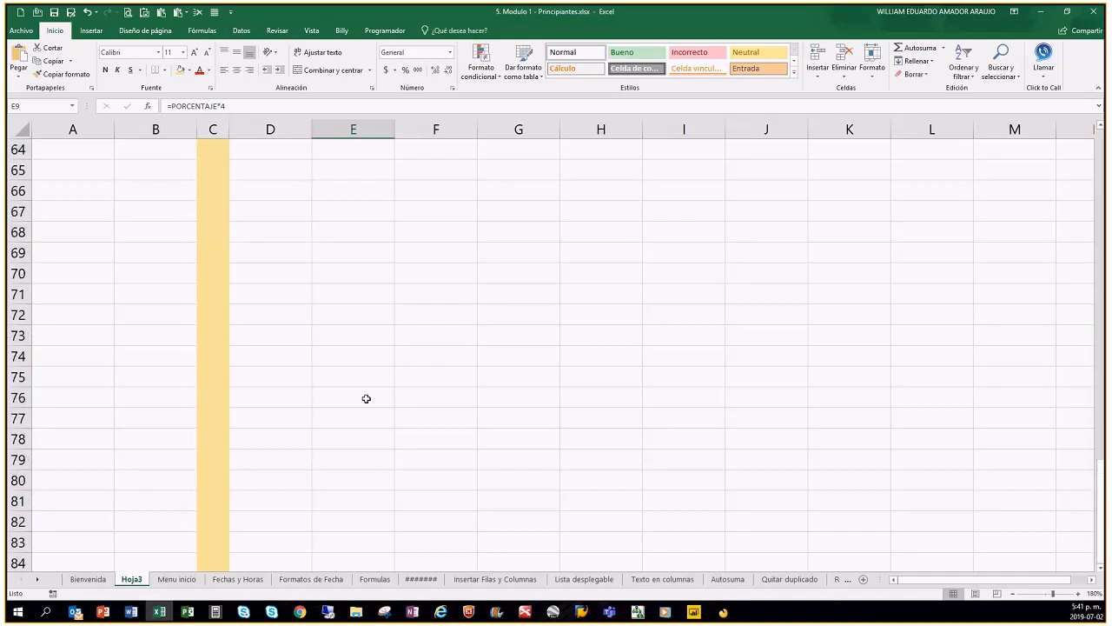
{"action": "left_click", "coordinate": [355, 356]}
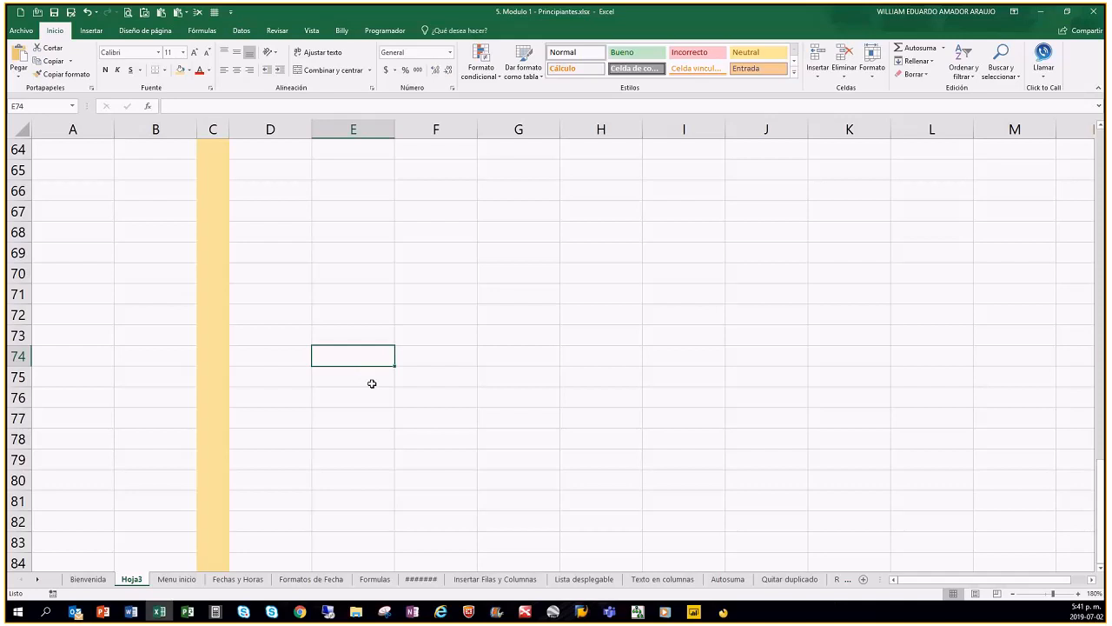
{"action": "scroll", "coordinate": [372, 384], "scroll_direction": "up", "scroll_amount": 20}
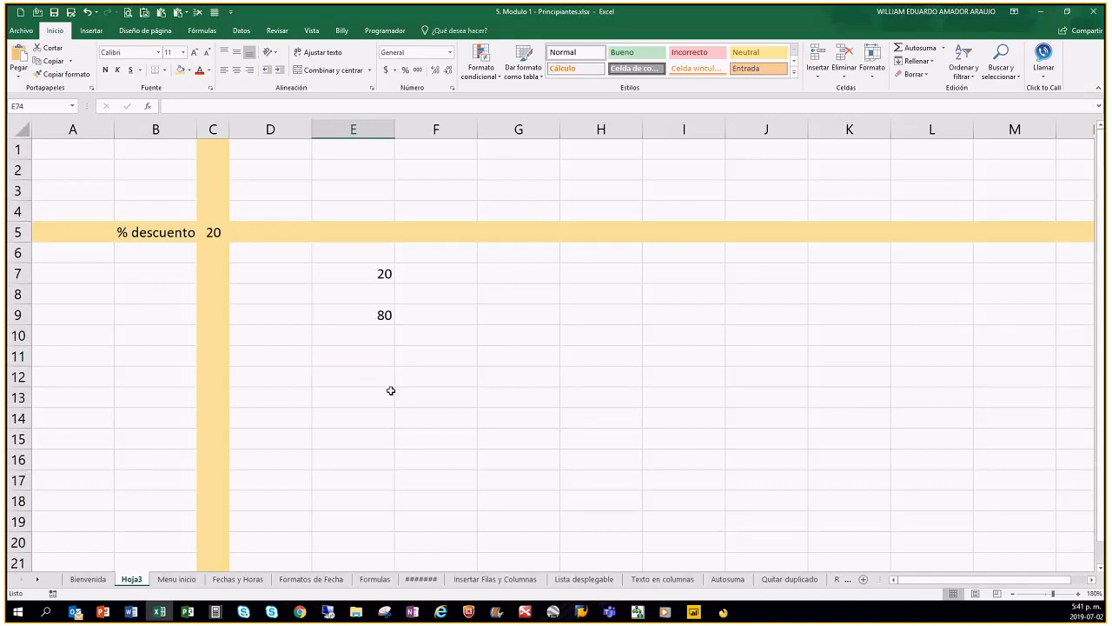
{"action": "left_click", "coordinate": [380, 315]}
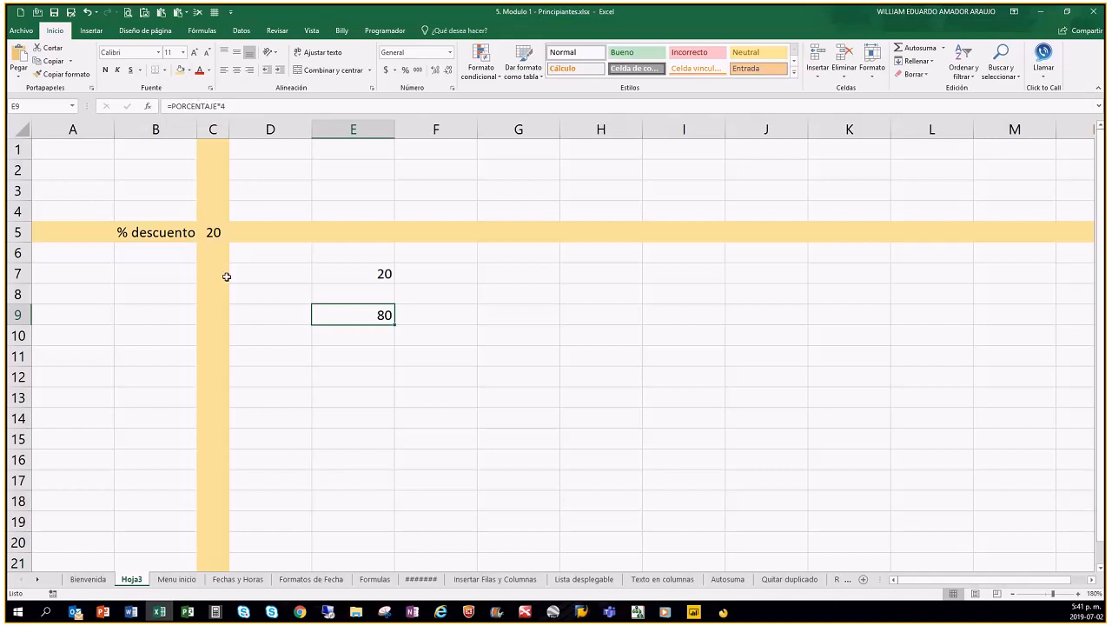
Review the command sets offered for formulas, inserting, page layout, data, review, view and programming, and return to the home commands.
{"action": "key", "text": "alt+Tab"}
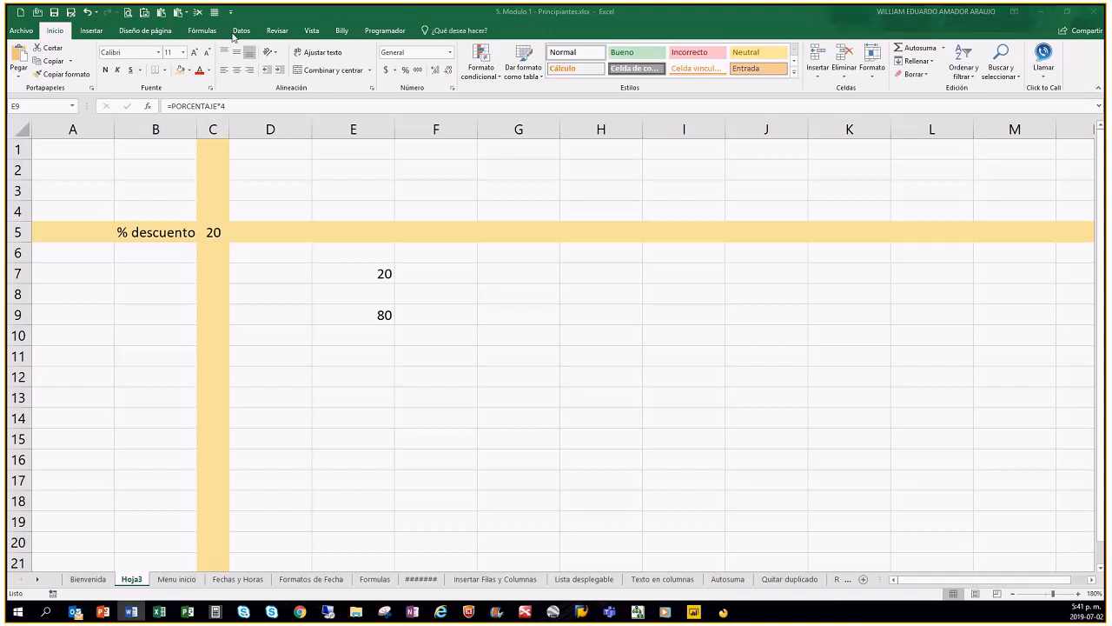
{"action": "left_click", "coordinate": [202, 34]}
{"action": "left_click", "coordinate": [203, 33]}
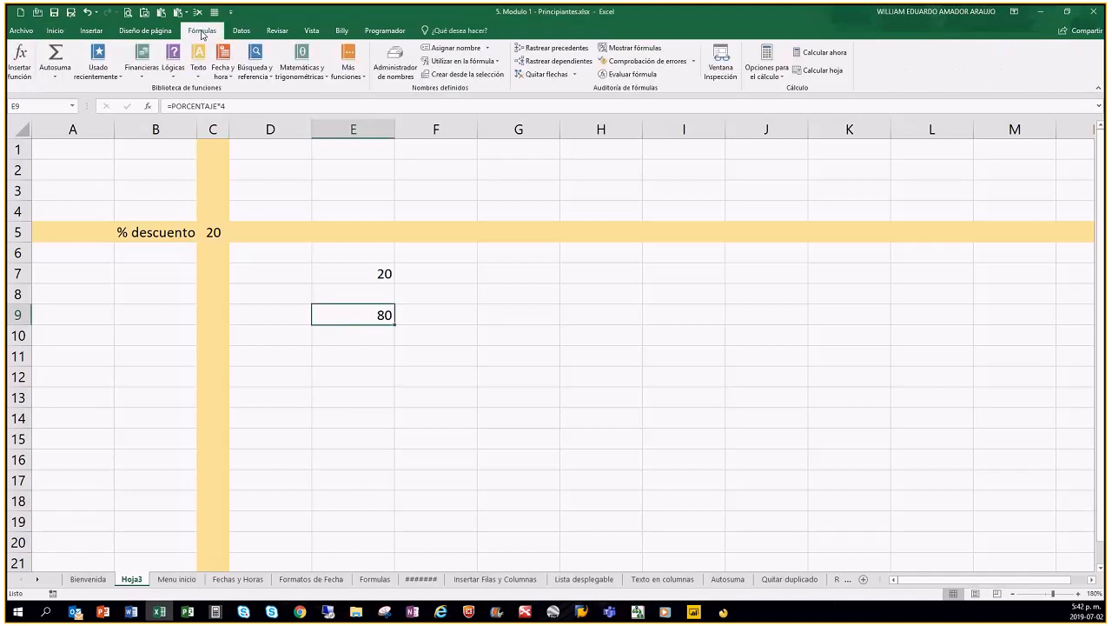
{"action": "left_click", "coordinate": [55, 30]}
{"action": "left_click", "coordinate": [91, 30]}
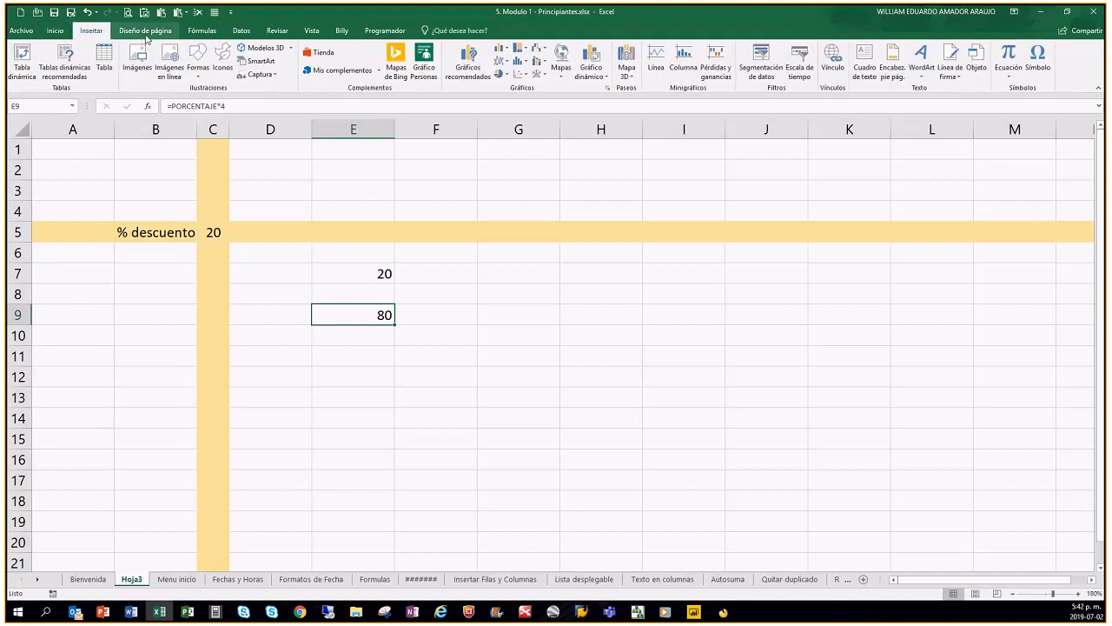
{"action": "left_click", "coordinate": [143, 32]}
{"action": "left_click", "coordinate": [242, 31]}
{"action": "left_click", "coordinate": [278, 30]}
{"action": "left_click", "coordinate": [311, 30]}
{"action": "left_click", "coordinate": [342, 31]}
{"action": "left_click", "coordinate": [385, 30]}
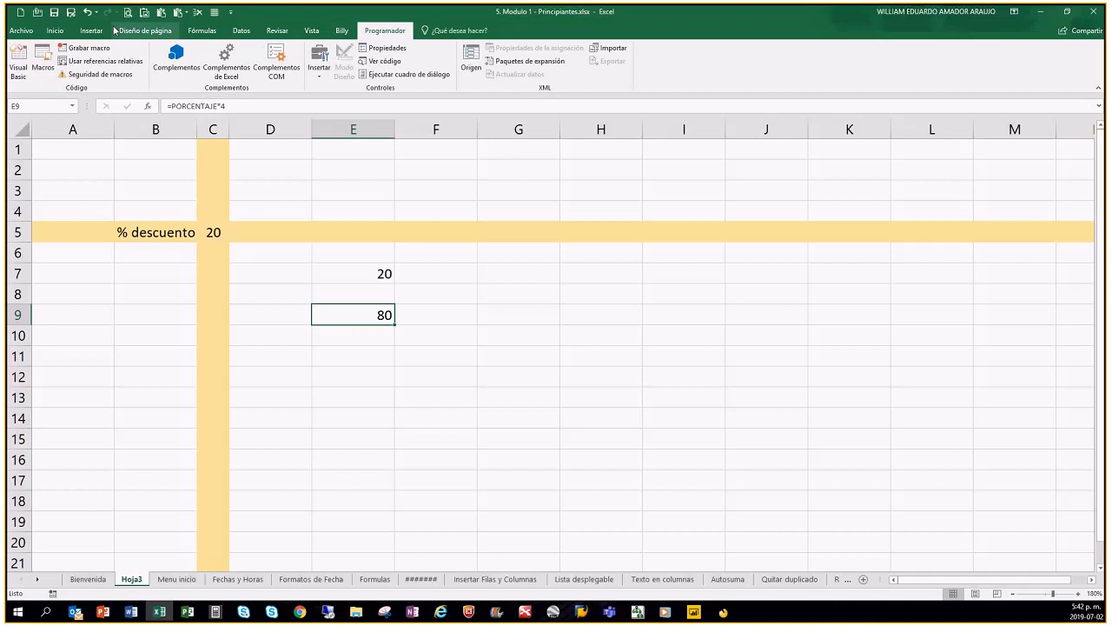
{"action": "left_click", "coordinate": [55, 30]}
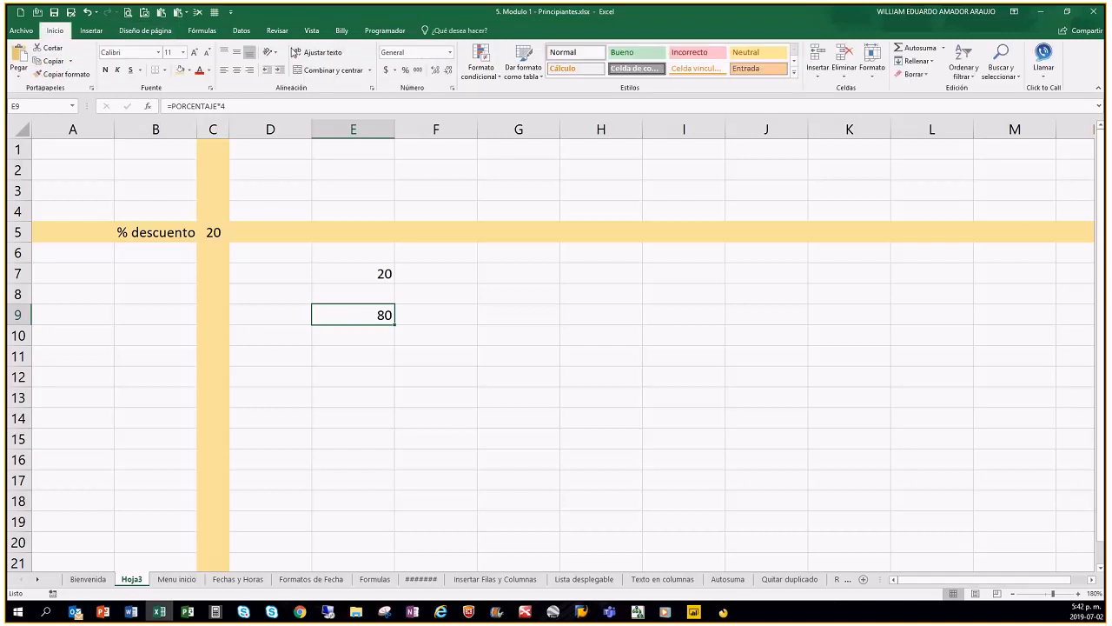
Examine the defined names PORCENTAJE and TOTALDIAS and the cells they refer to in the name manager, and close it.
{"action": "left_click", "coordinate": [202, 31]}
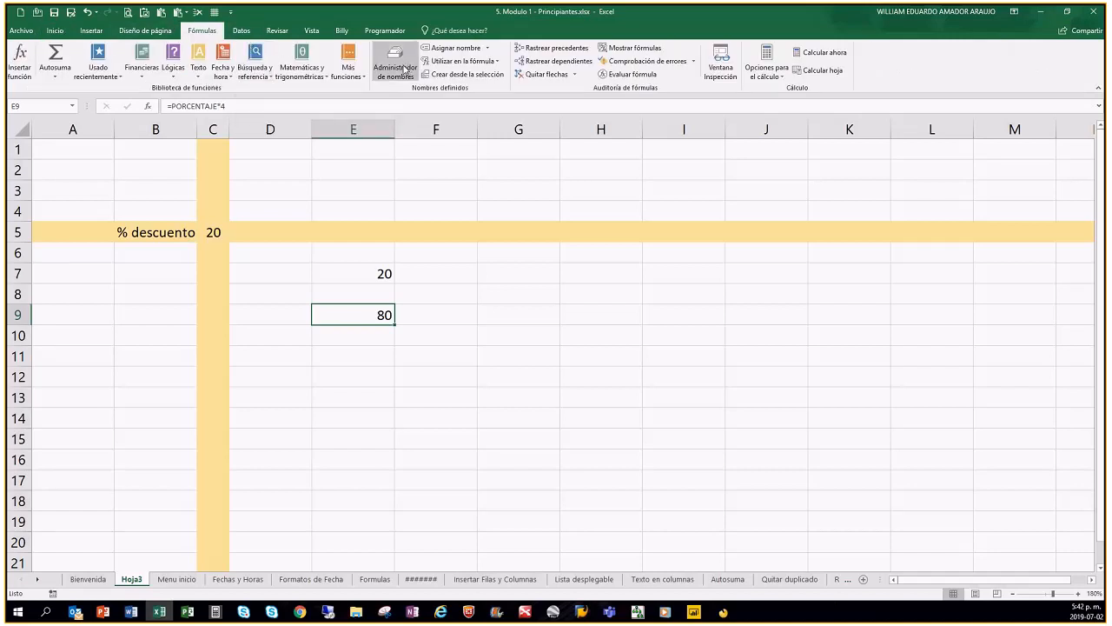
{"action": "left_click", "coordinate": [395, 67]}
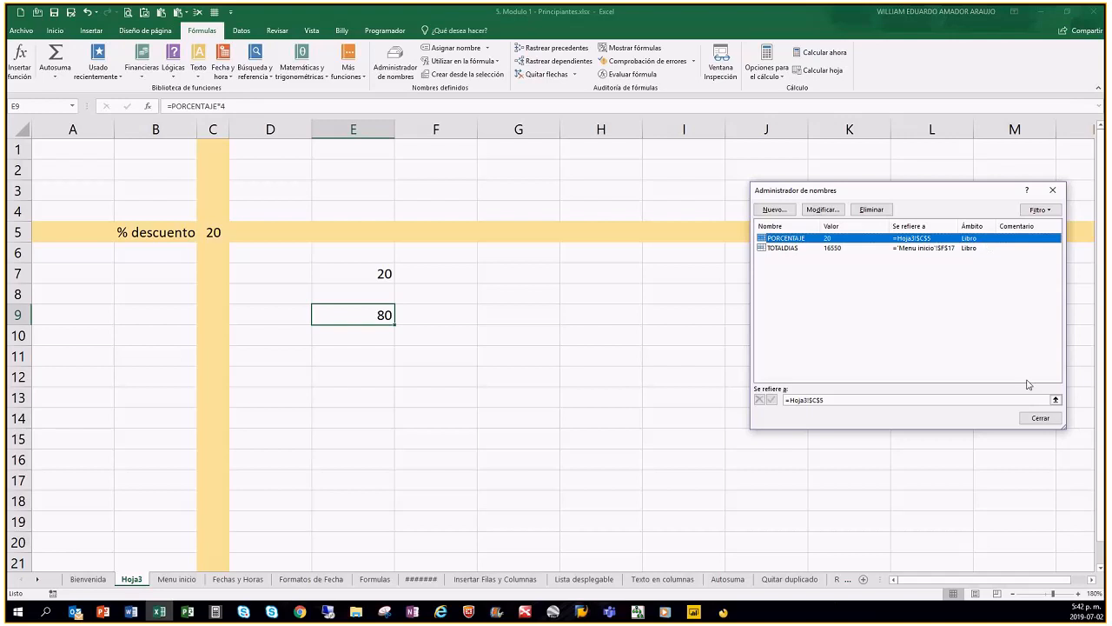
{"action": "left_click", "coordinate": [783, 250]}
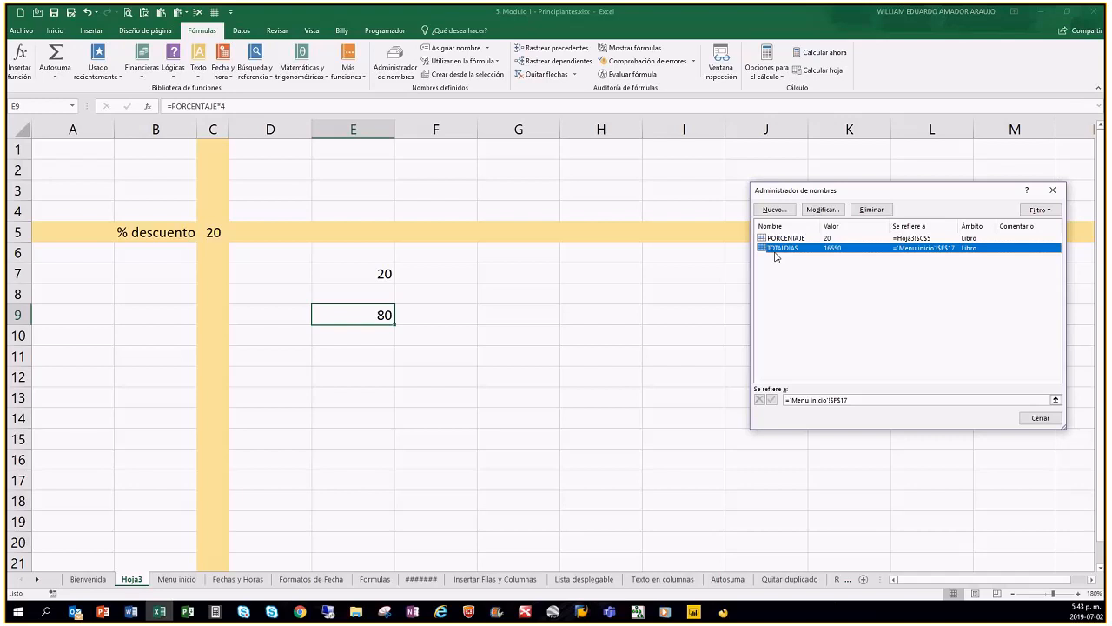
{"action": "left_click", "coordinate": [1053, 191]}
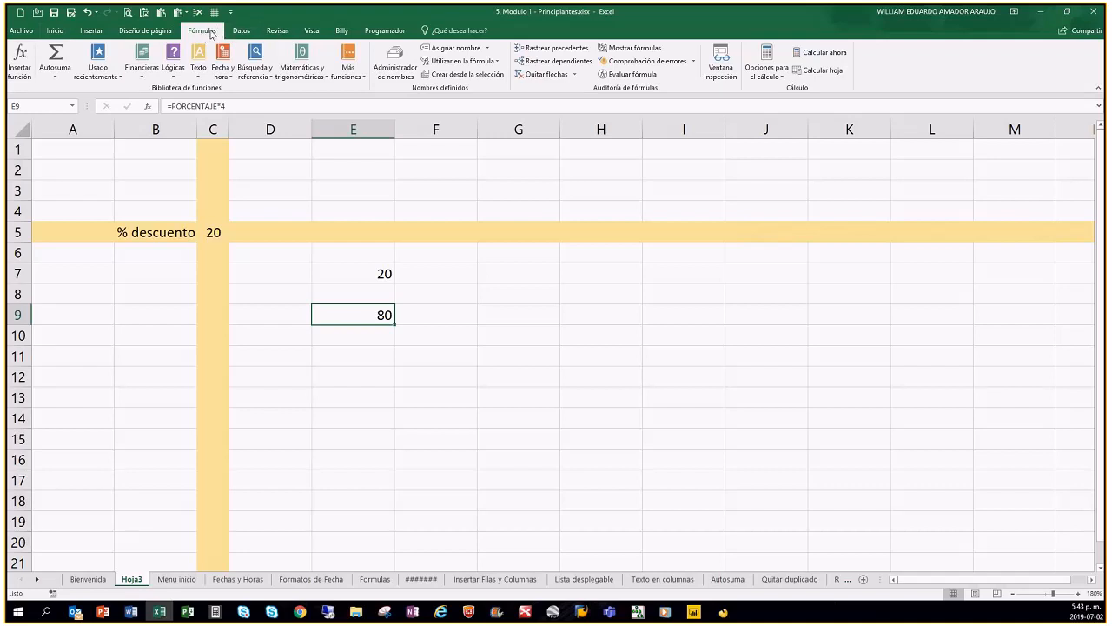
{"action": "left_click", "coordinate": [402, 69]}
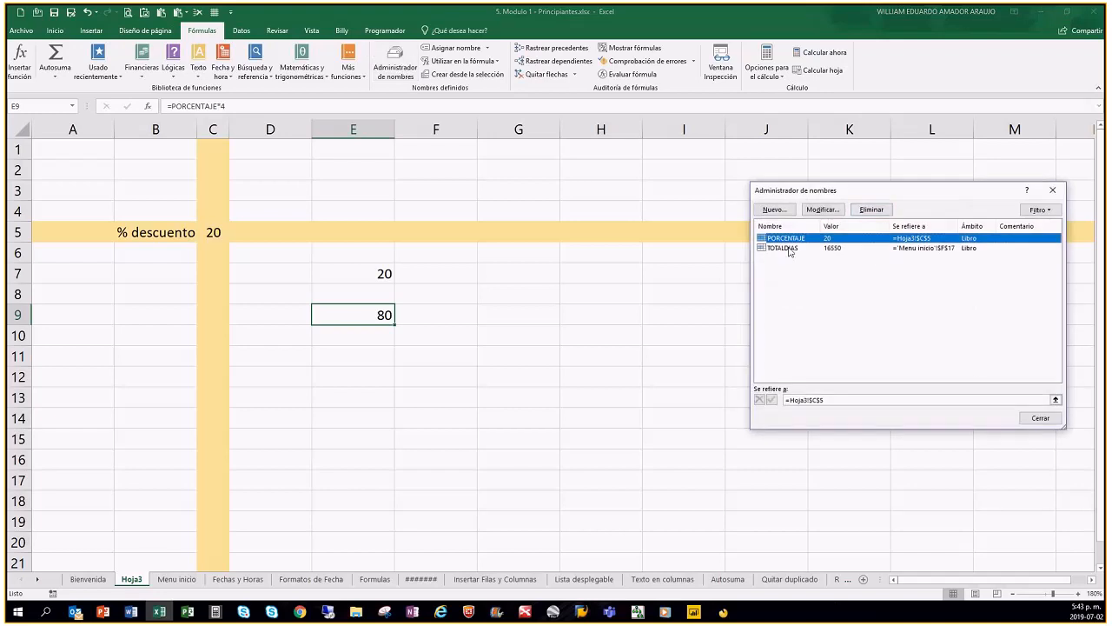
{"action": "left_click", "coordinate": [1053, 191]}
{"action": "left_click", "coordinate": [547, 275]}
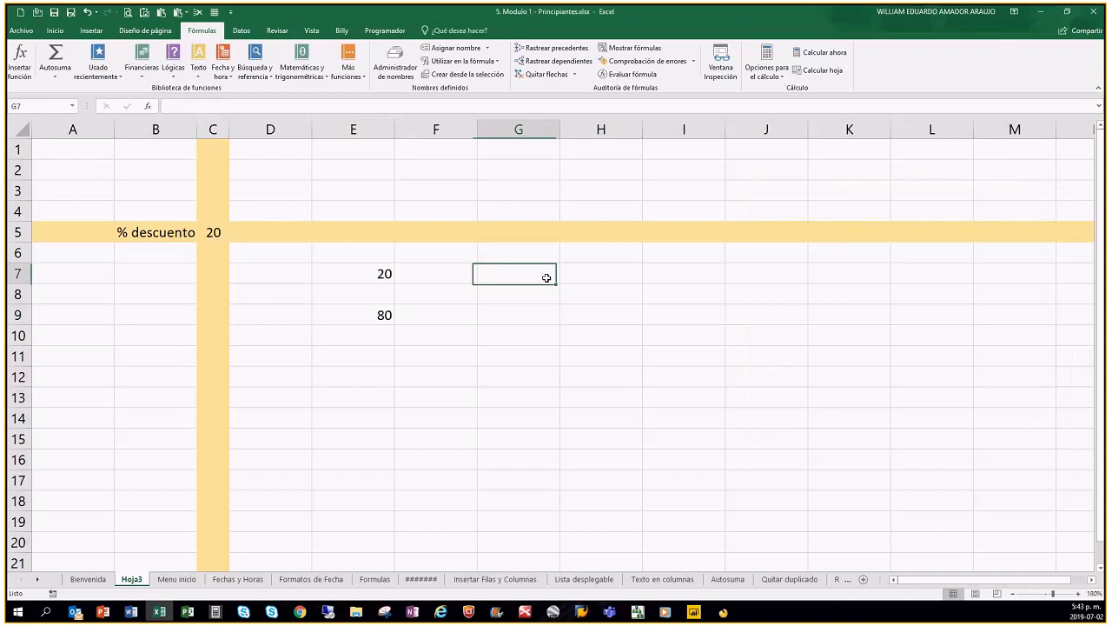
{"action": "key", "text": "alt+Tab"}
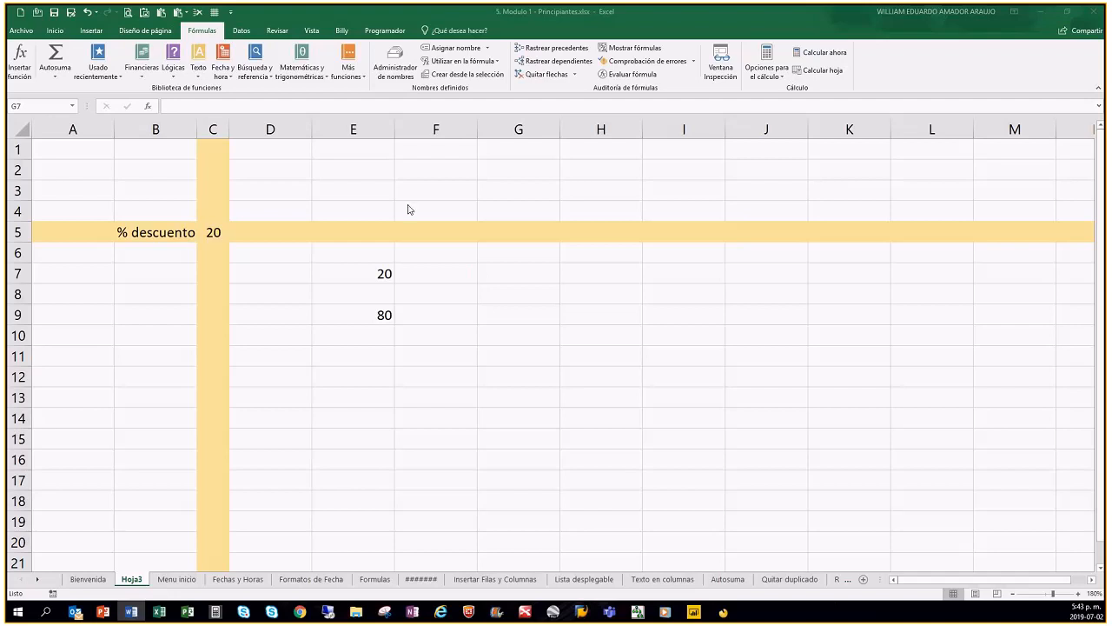
{"action": "key", "text": "alt+Tab"}
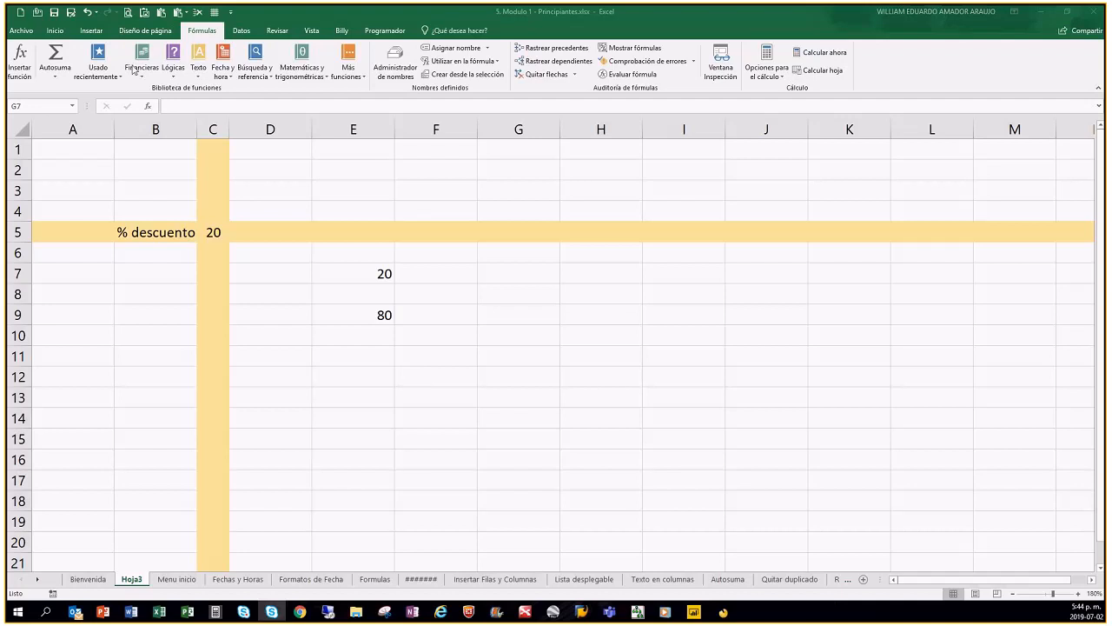
{"action": "left_click", "coordinate": [56, 31]}
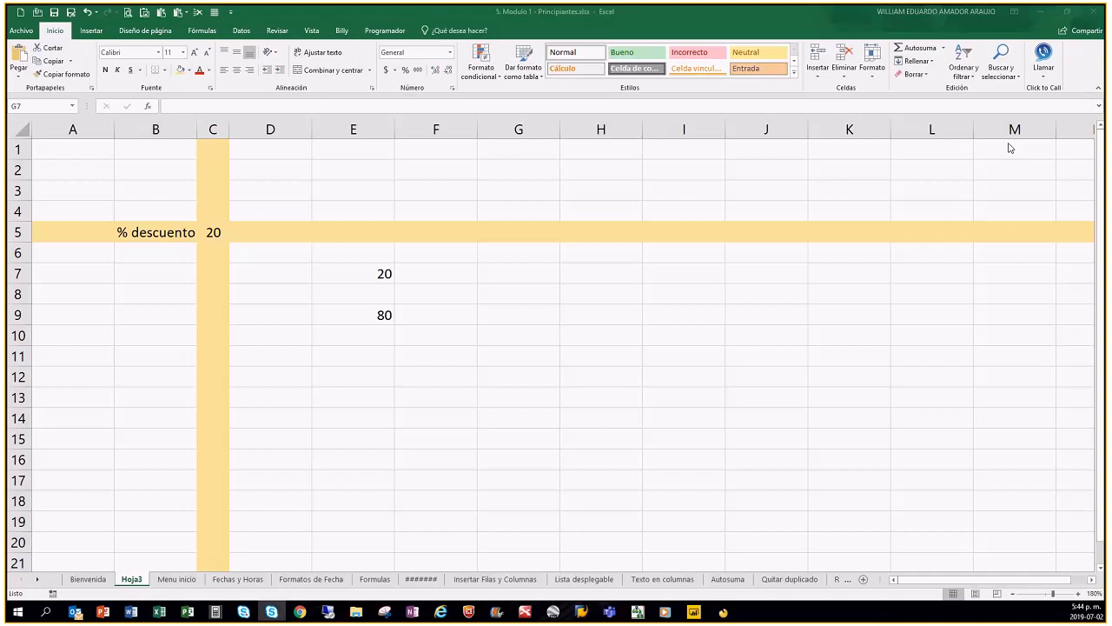
{"action": "left_click", "coordinate": [367, 194]}
{"action": "left_click", "coordinate": [367, 195]}
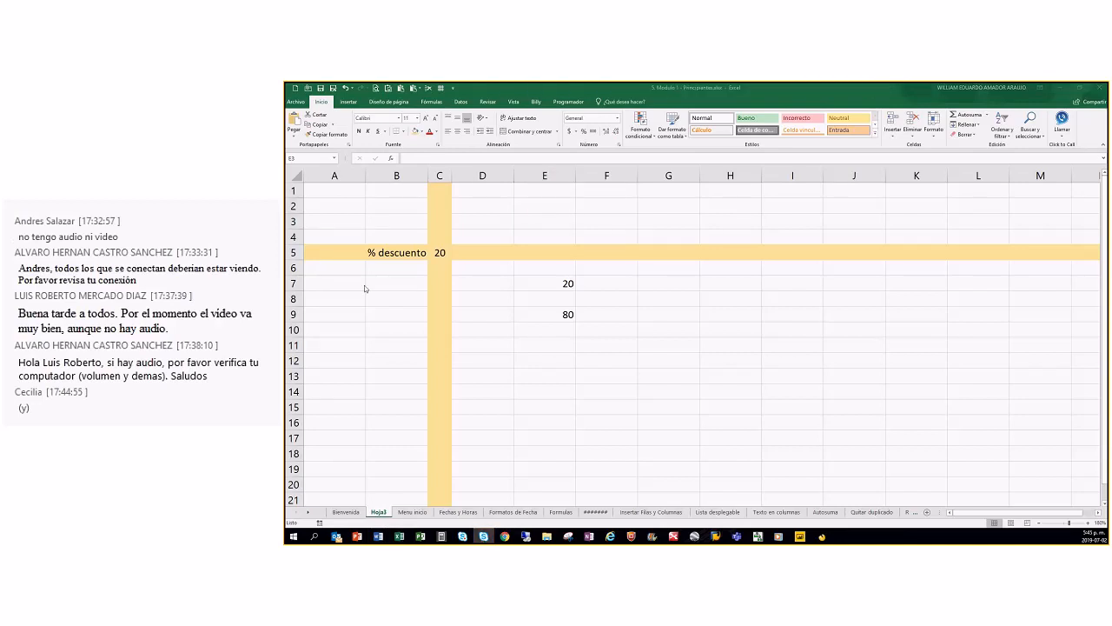
{"action": "key", "text": "alt+Tab"}
{"action": "key", "text": "alt+Tab"}
{"action": "key", "text": "alt+Tab"}
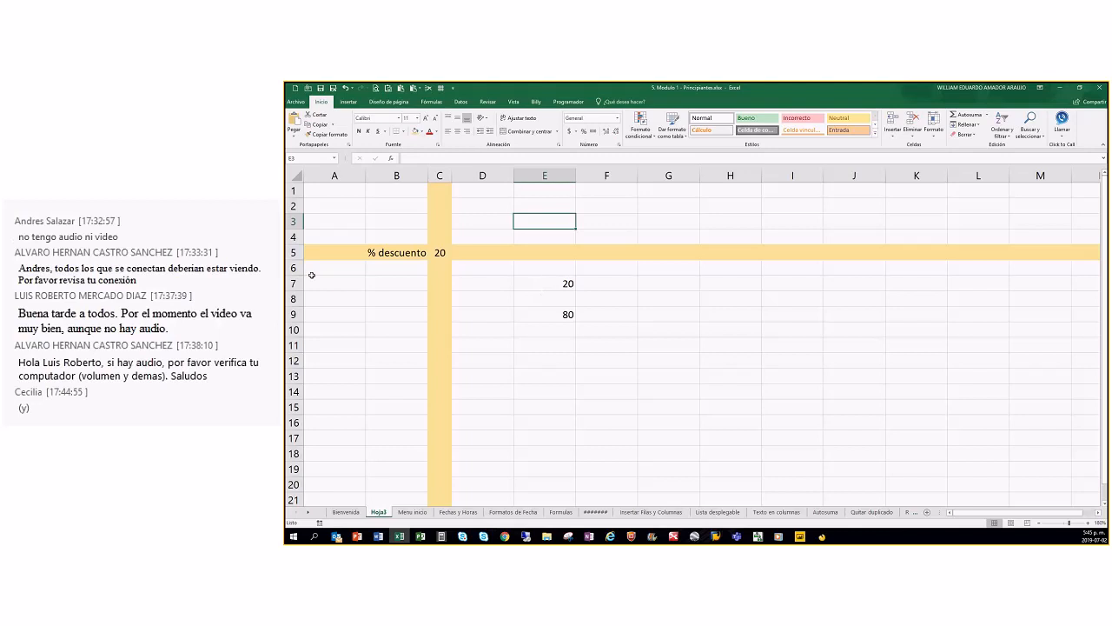
Select entire rows 3 and 6 of Hoja3 in turn, and end on cell D8.
{"action": "left_click", "coordinate": [293, 222]}
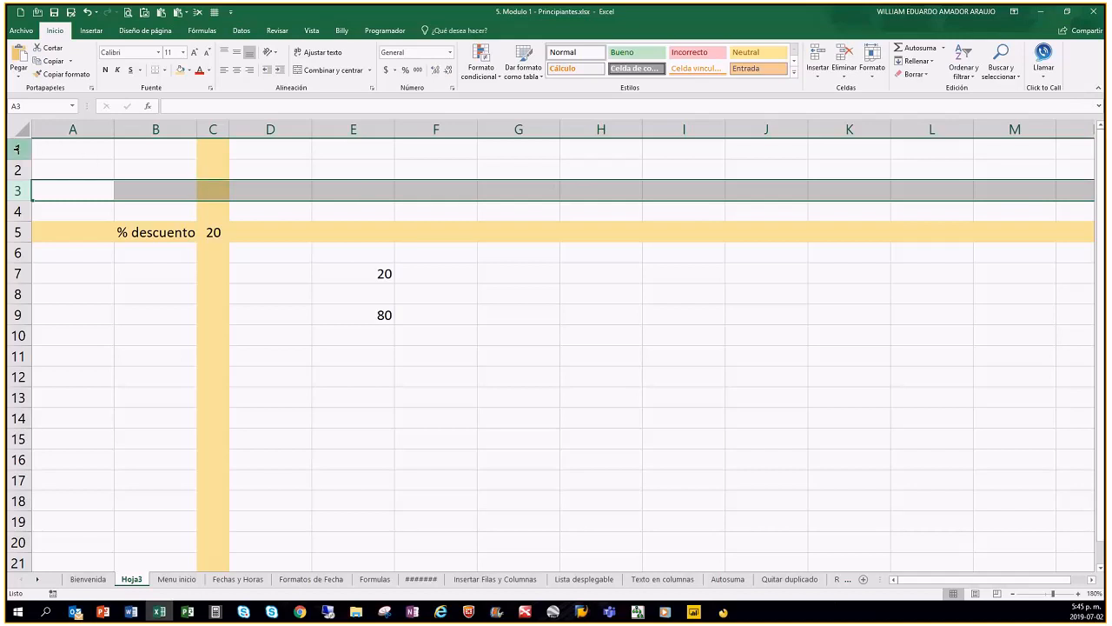
{"action": "left_click_drag", "start_coordinate": [15, 210], "coordinate": [19, 274]}
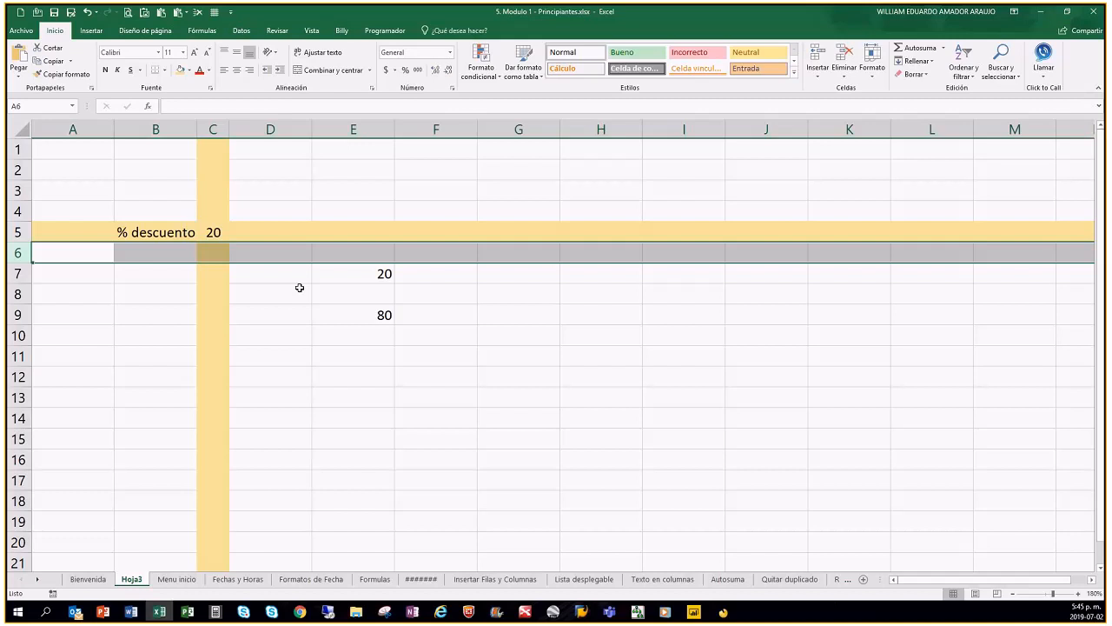
{"action": "left_click", "coordinate": [266, 293]}
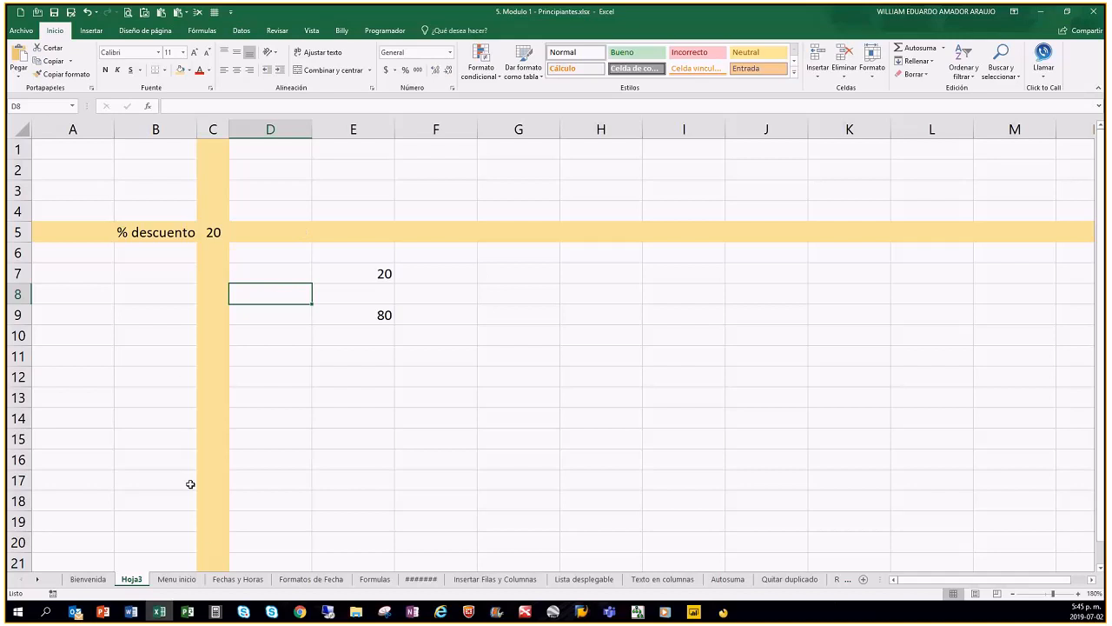
Switch to the Menu inicio sheet and select cell A1.
{"action": "left_click", "coordinate": [176, 578]}
{"action": "left_click", "coordinate": [42, 148]}
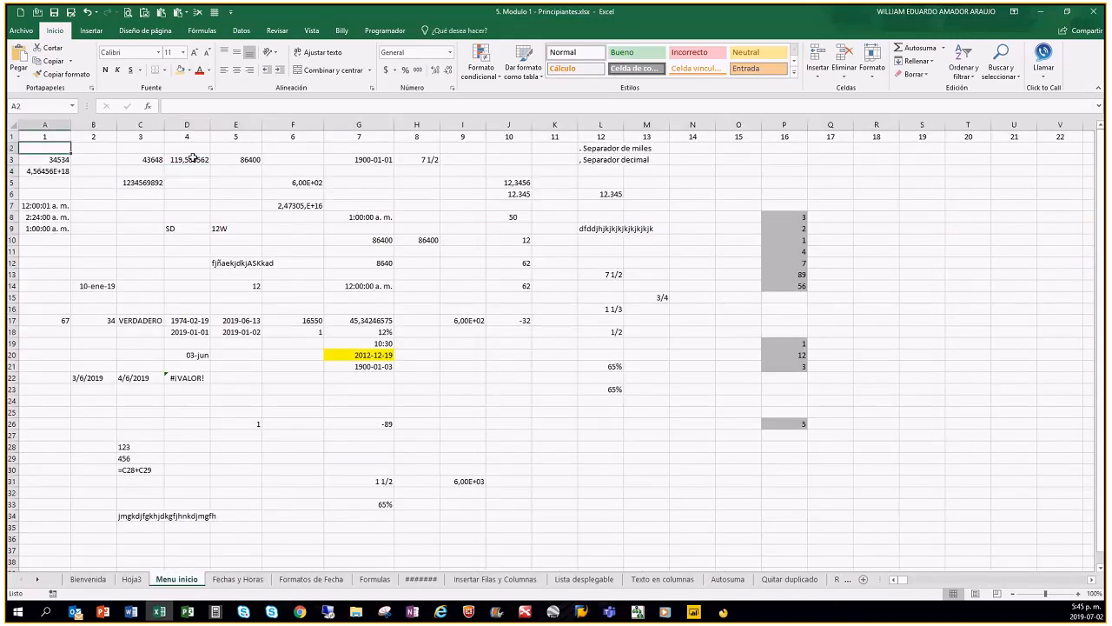
{"action": "key", "text": "Up"}
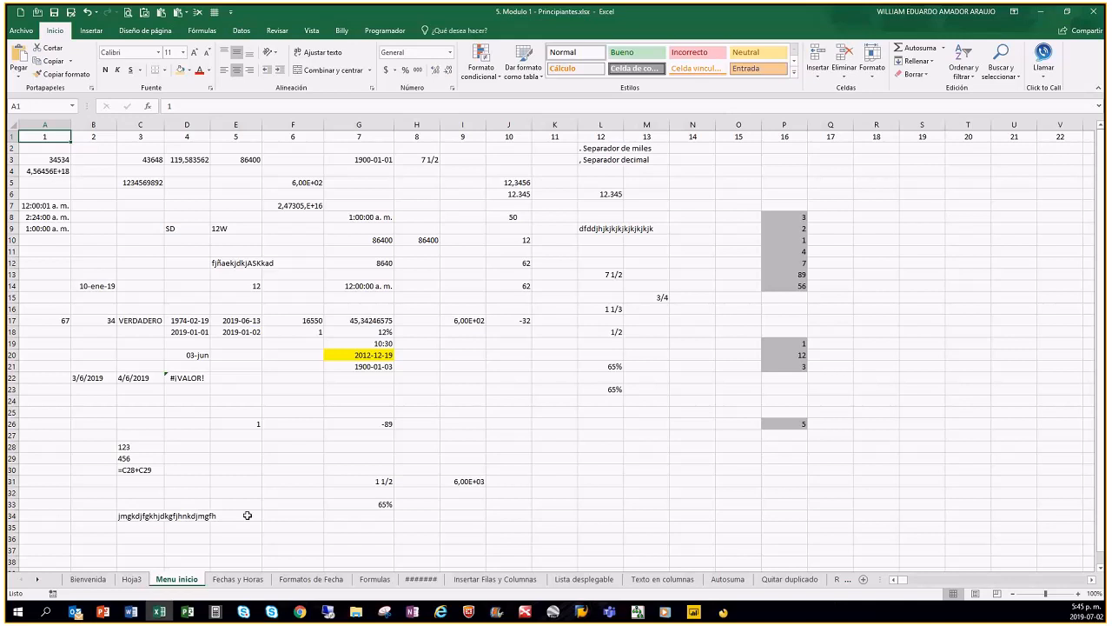
{"action": "left_click", "coordinate": [273, 612]}
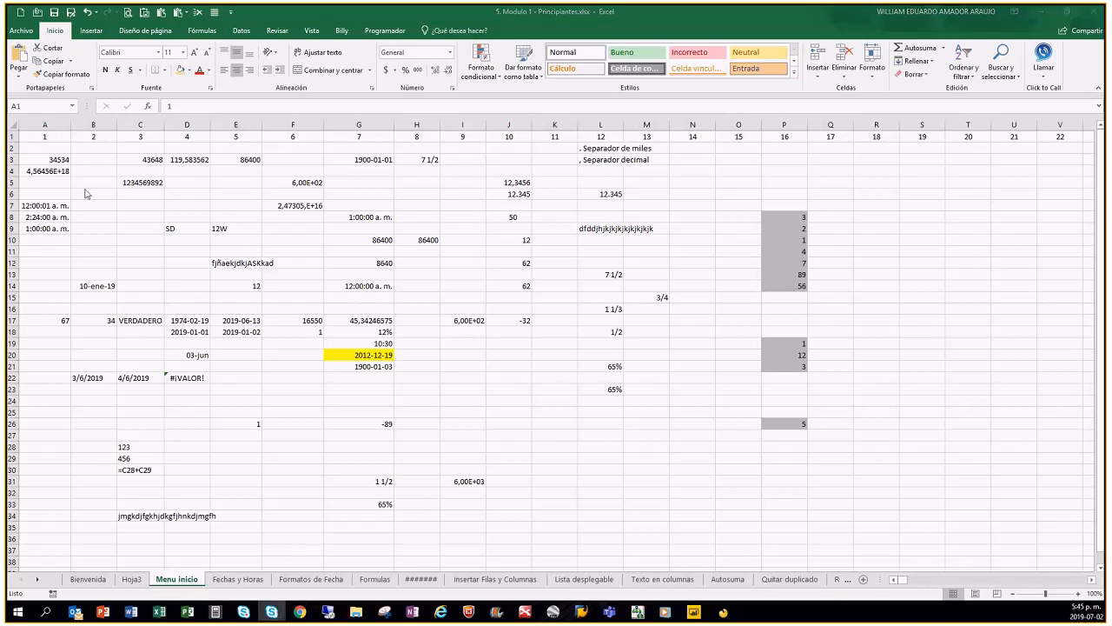
Look down the empty rows of the Menu inicio sheet and jump from cell A65 to the last row of column A.
{"action": "scroll", "coordinate": [57, 260], "scroll_direction": "down", "scroll_amount": 5}
{"action": "left_click", "coordinate": [55, 219]}
{"action": "scroll", "coordinate": [81, 283], "scroll_direction": "down", "scroll_amount": 15}
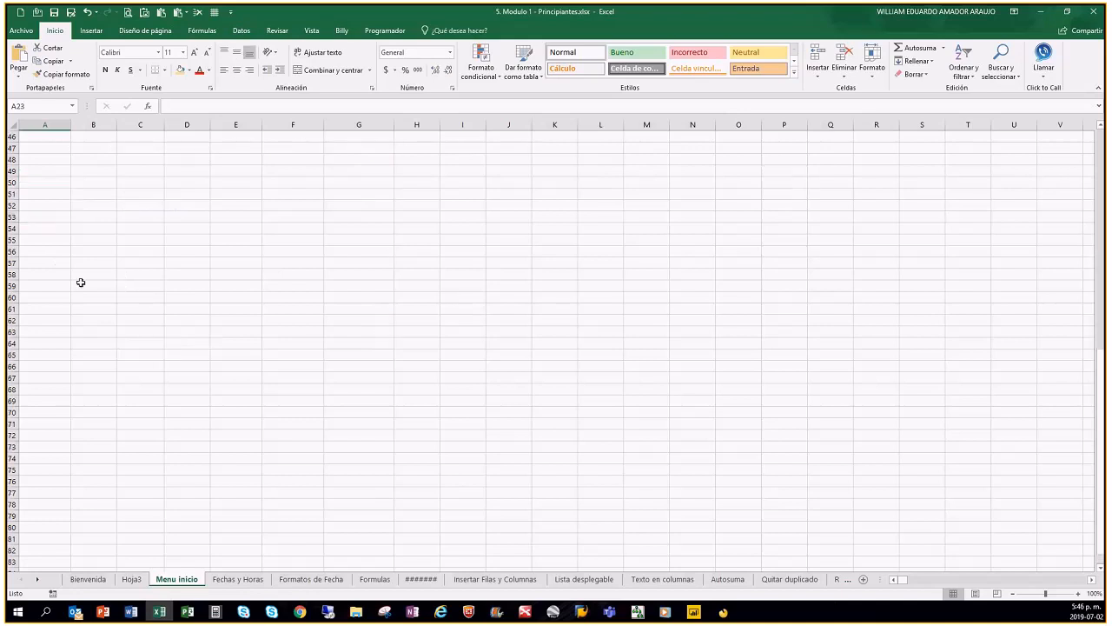
{"action": "scroll", "coordinate": [79, 282], "scroll_direction": "down", "scroll_amount": 7}
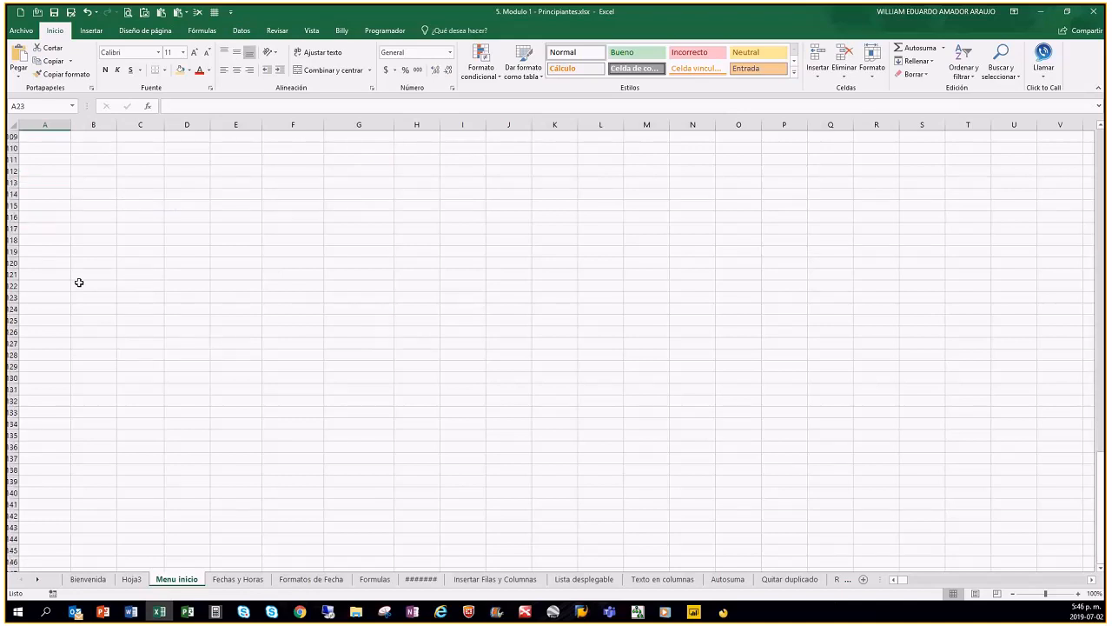
{"action": "scroll", "coordinate": [42, 154], "scroll_direction": "up", "scroll_amount": 7}
{"action": "left_click", "coordinate": [47, 180]}
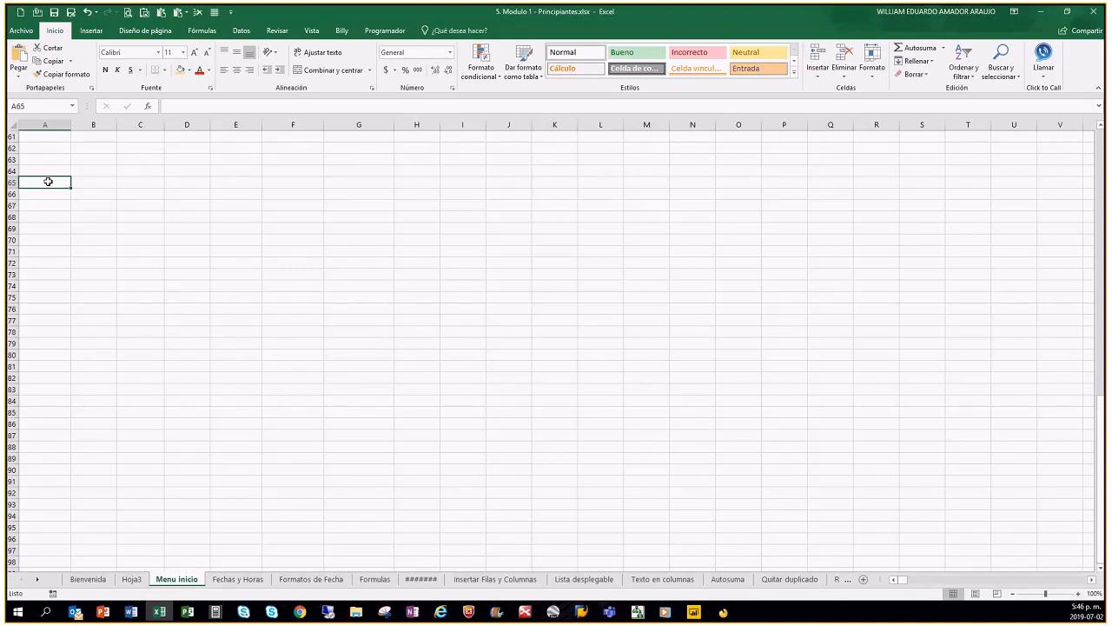
{"action": "key", "text": "ctrl+Down"}
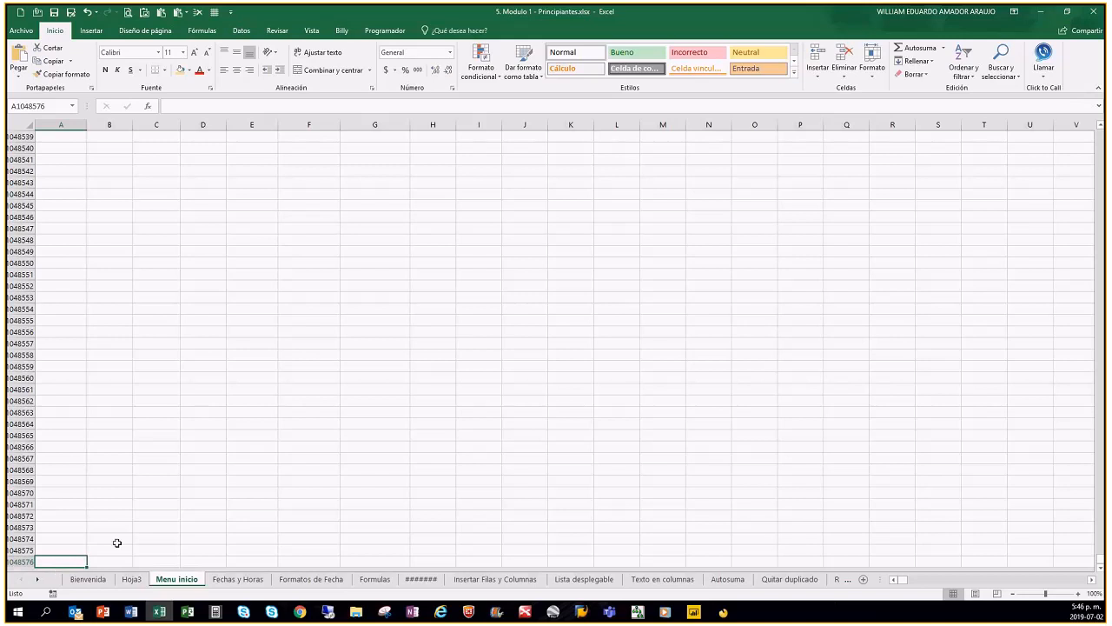
Return from the end of the sheet to cell A1 and select cell E13.
{"action": "left_click", "coordinate": [150, 415]}
{"action": "scroll", "coordinate": [151, 420], "scroll_direction": "up", "scroll_amount": 9}
{"action": "key", "text": "ctrl+Home"}
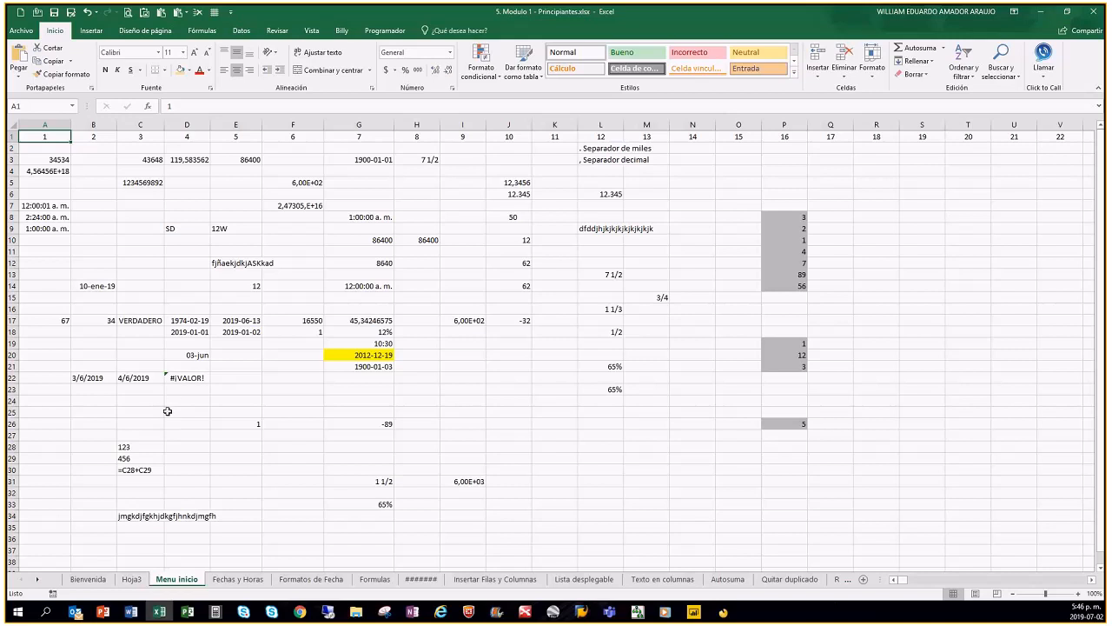
{"action": "left_click", "coordinate": [230, 274]}
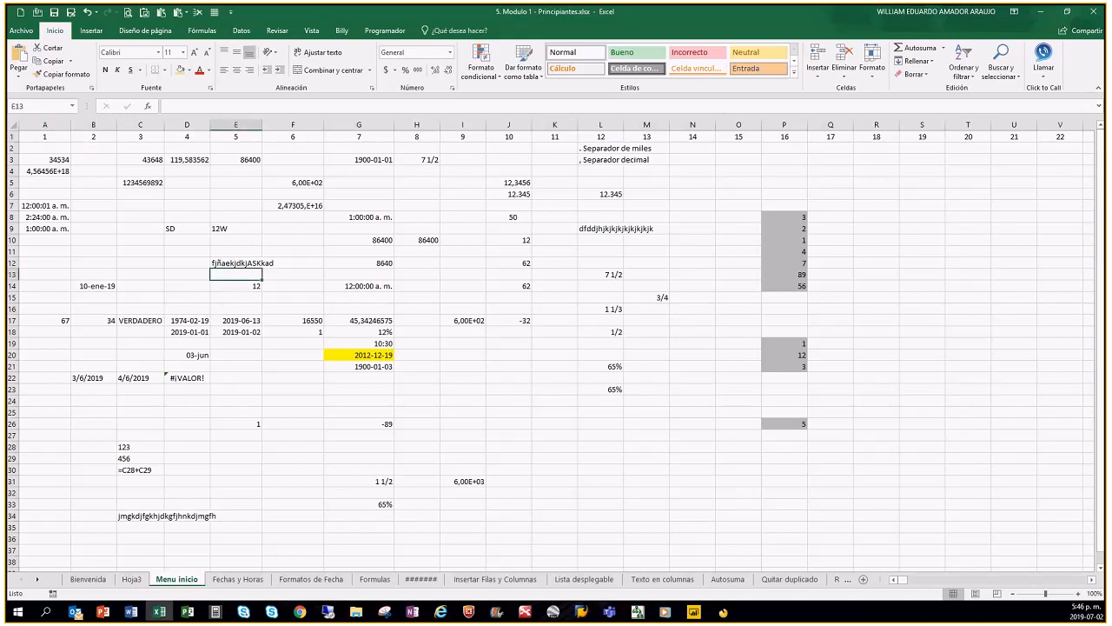
Select entire columns B and C of the Menu inicio sheet in turn.
{"action": "key", "text": "alt+Tab"}
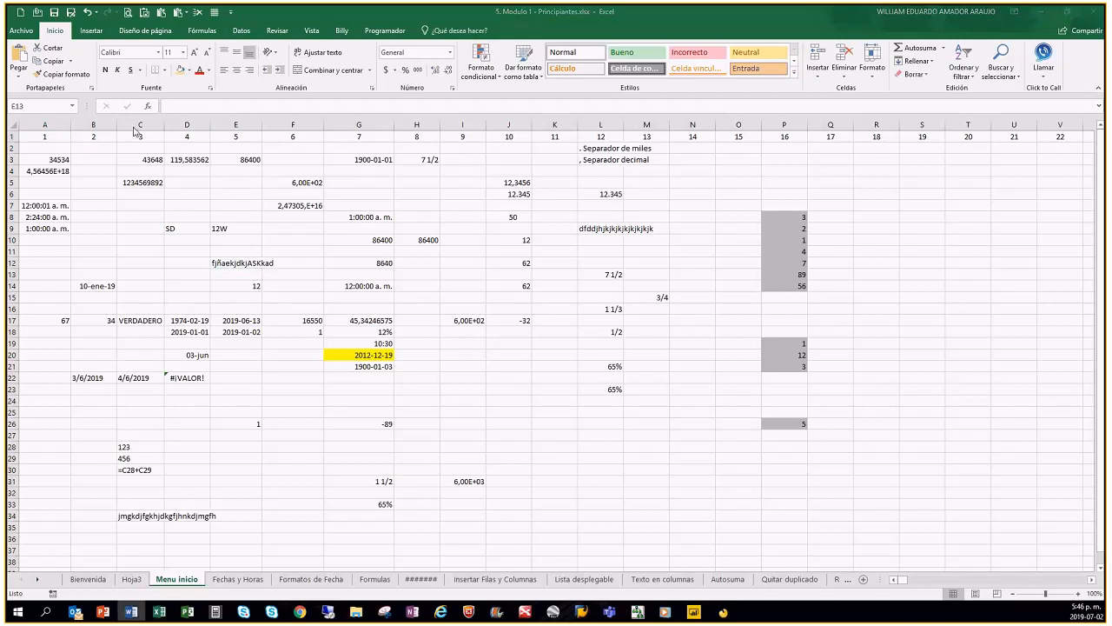
{"action": "left_click", "coordinate": [94, 124]}
{"action": "left_click", "coordinate": [149, 124]}
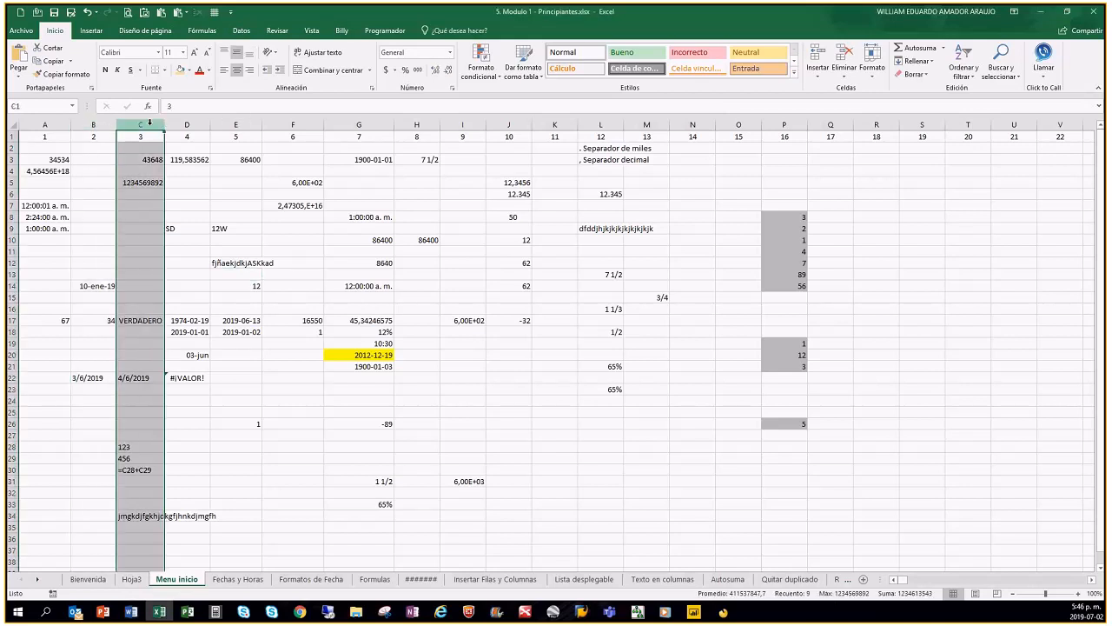
Select the entire column F of the Menu inicio sheet, then cell F11, and reselect the column.
{"action": "left_click", "coordinate": [293, 125]}
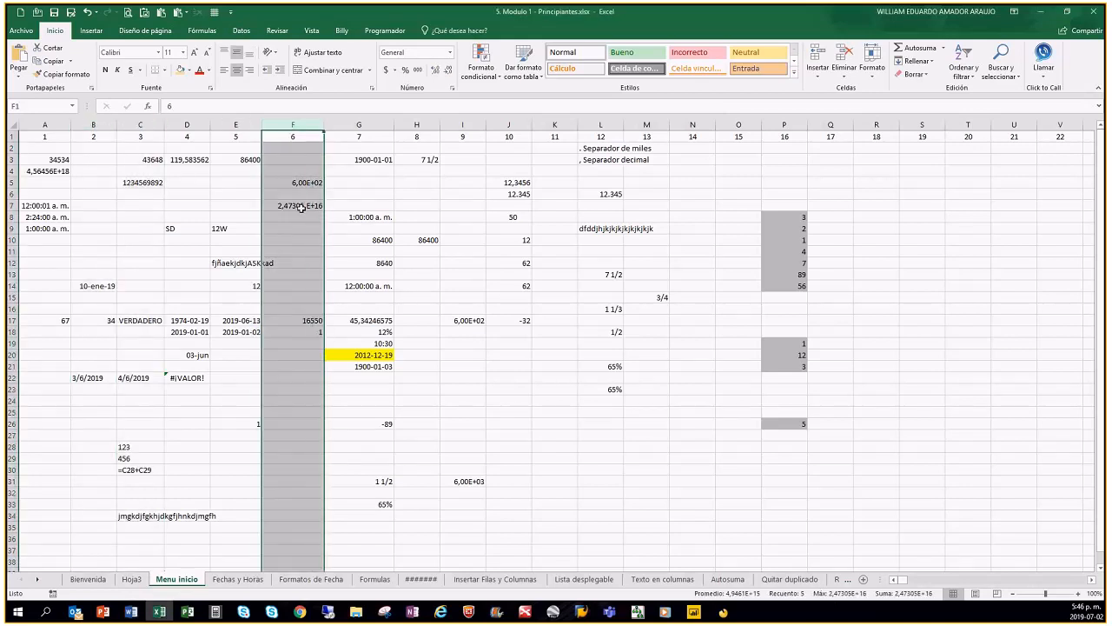
{"action": "left_click", "coordinate": [268, 254]}
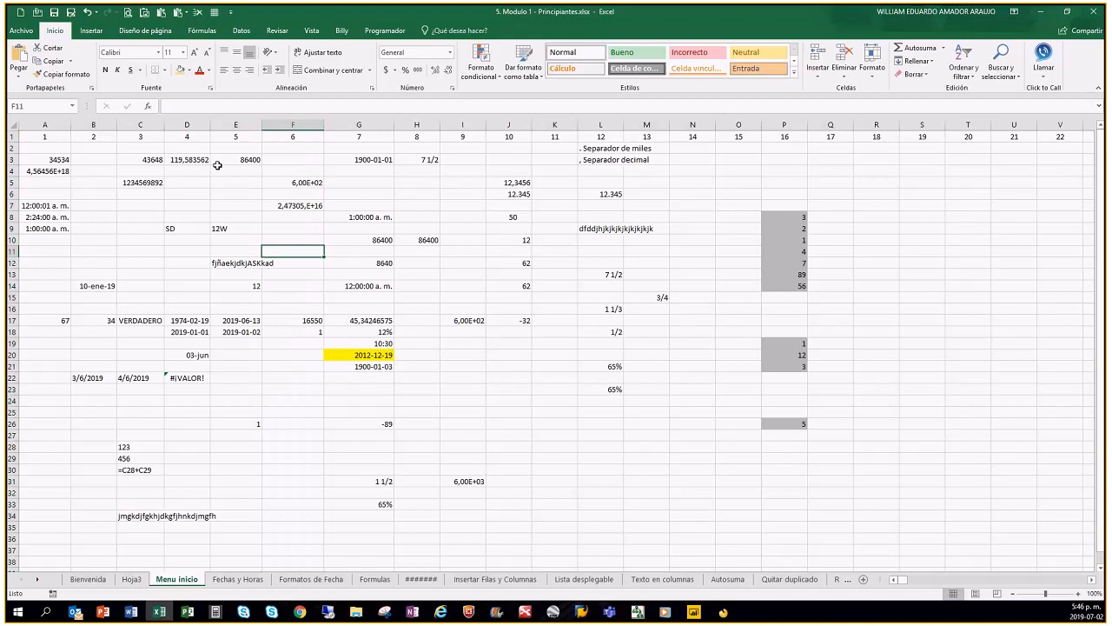
{"action": "left_click", "coordinate": [281, 122]}
{"action": "left_click", "coordinate": [281, 123]}
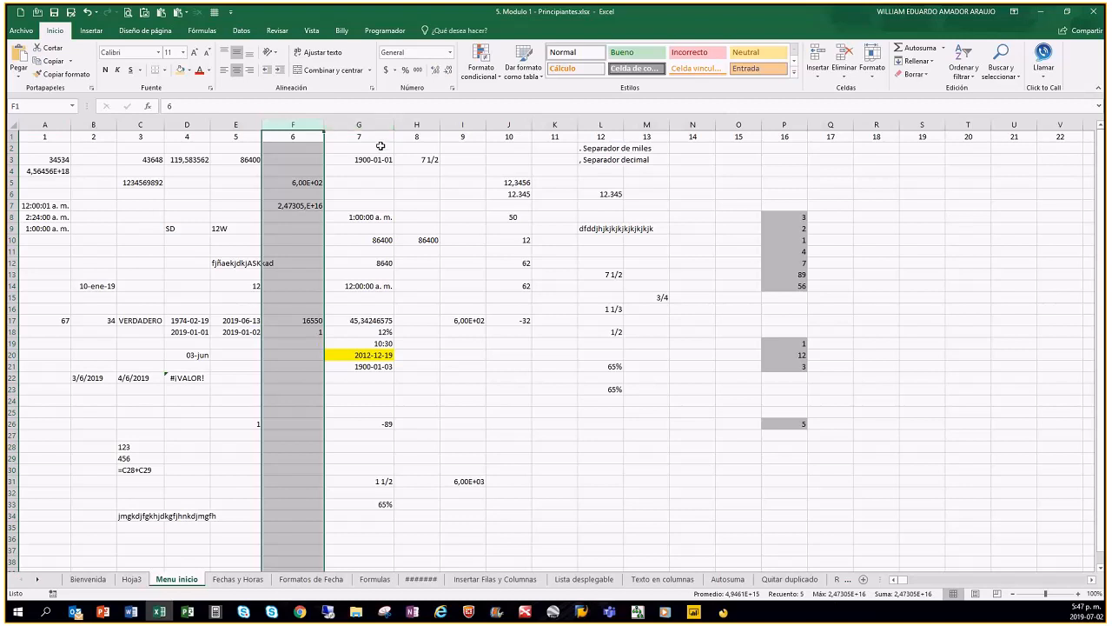
Select cell G1 and jump along row 1 to the sheet's last column, XFD.
{"action": "left_click_drag", "start_coordinate": [381, 136], "coordinate": [380, 147]}
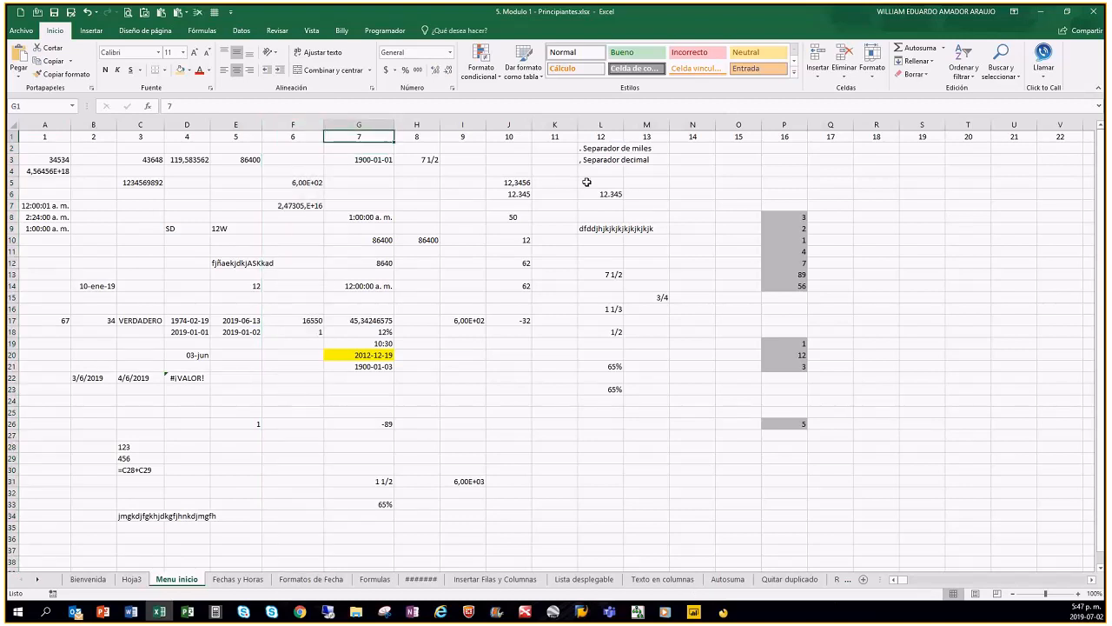
{"action": "key", "text": "ctrl+Right"}
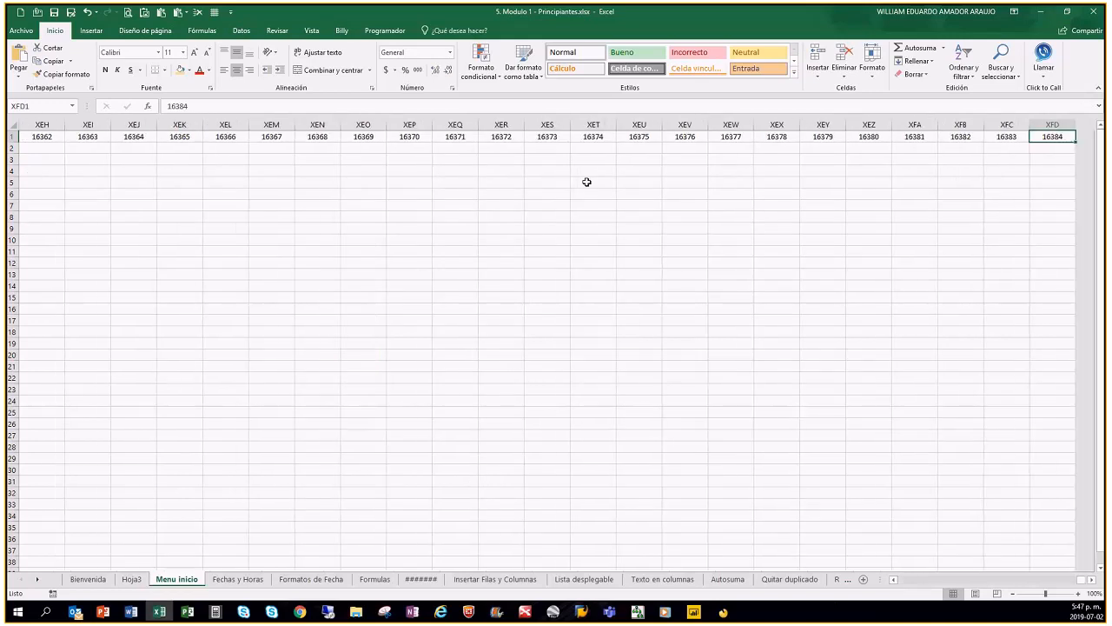
{"action": "left_click", "coordinate": [1053, 158]}
{"action": "left_click", "coordinate": [1053, 138]}
{"action": "left_click", "coordinate": [1006, 138]}
Move back cell by cell along row 1 from the last columns and jump to cell A1.
{"action": "key", "text": "Left"}
{"action": "key", "text": "Left"}
{"action": "key", "text": "Left"}
{"action": "key", "text": "Left"}
{"action": "key", "text": "Left"}
{"action": "key", "text": "Left"}
{"action": "key", "text": "Left"}
{"action": "key", "text": "Left"}
{"action": "key", "text": "Left"}
{"action": "key", "text": "Left"}
{"action": "key", "text": "Left"}
{"action": "key", "text": "Left"}
{"action": "key", "text": "Left"}
{"action": "key", "text": "Left"}
{"action": "key", "text": "Left"}
{"action": "key", "text": "Left"}
{"action": "key", "text": "Left"}
{"action": "key", "text": "Left"}
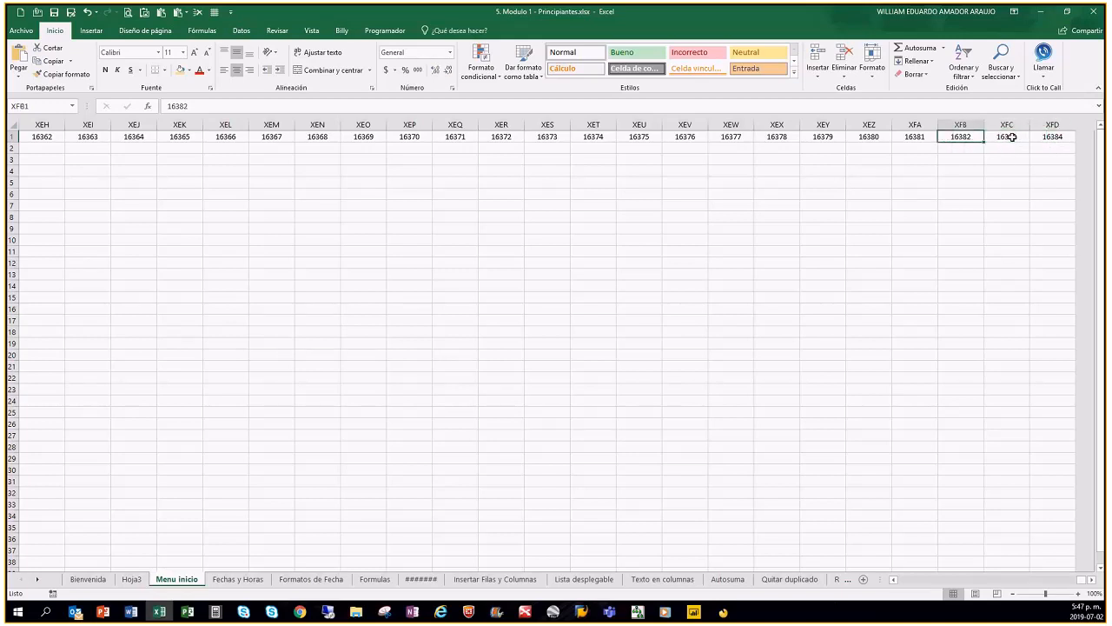
{"action": "key", "text": "Left"}
{"action": "key", "text": "Left"}
{"action": "key", "text": "Left"}
{"action": "key", "text": "Left"}
{"action": "key", "text": "Left"}
{"action": "key", "text": "Left"}
{"action": "key", "text": "Left"}
{"action": "key", "text": "Left"}
{"action": "key", "text": "Left"}
{"action": "key", "text": "Left"}
{"action": "key", "text": "Left"}
{"action": "key", "text": "Left"}
{"action": "key", "text": "Left"}
{"action": "key", "text": "Left"}
{"action": "key", "text": "Left"}
{"action": "key", "text": "Left"}
{"action": "key", "text": "Left"}
{"action": "key", "text": "Left"}
{"action": "key", "text": "Left"}
{"action": "key", "text": "Left"}
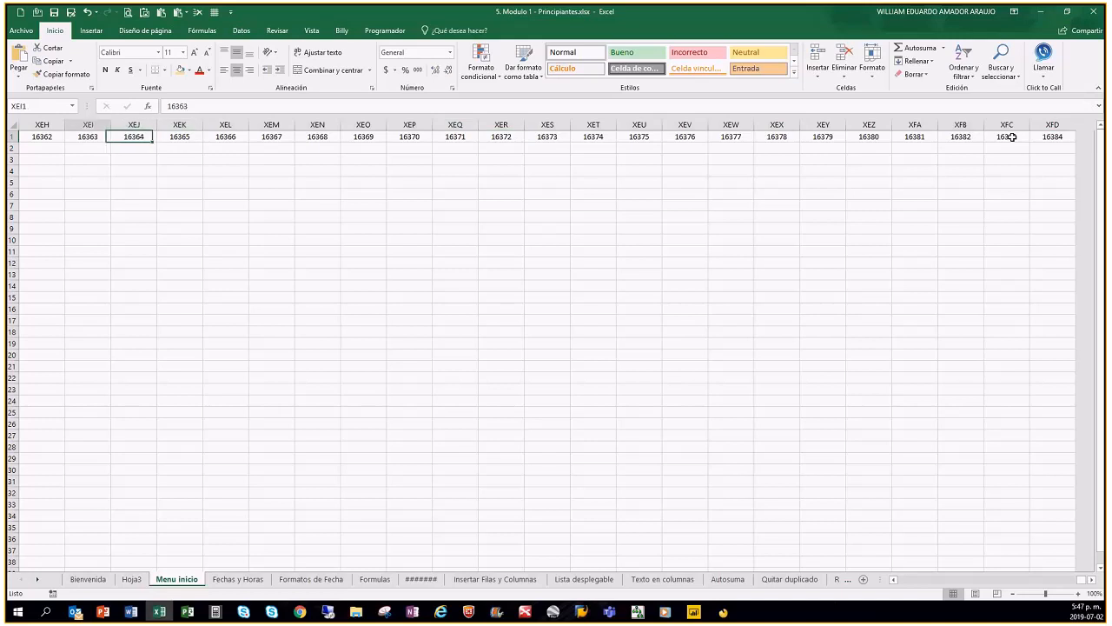
{"action": "key", "text": "Left"}
{"action": "key", "text": "Left"}
{"action": "key", "text": "Left"}
{"action": "key", "text": "Left"}
{"action": "key", "text": "Left"}
{"action": "key", "text": "Left"}
{"action": "key", "text": "Left"}
{"action": "key", "text": "Left"}
{"action": "key", "text": "Left"}
{"action": "key", "text": "Left"}
{"action": "key", "text": "Left"}
{"action": "key", "text": "Left"}
{"action": "key", "text": "Left"}
{"action": "key", "text": "Left"}
{"action": "key", "text": "Left"}
{"action": "key", "text": "Left"}
{"action": "key", "text": "Left"}
{"action": "key", "text": "Left"}
{"action": "key", "text": "Left"}
{"action": "key", "text": "Left"}
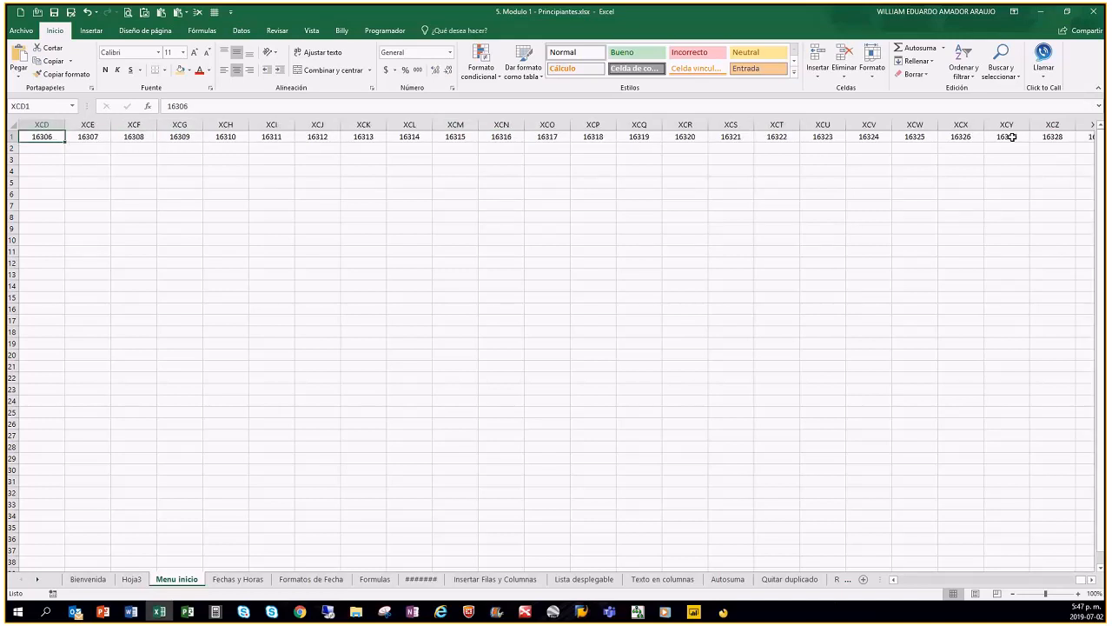
{"action": "key", "text": "ctrl+Left"}
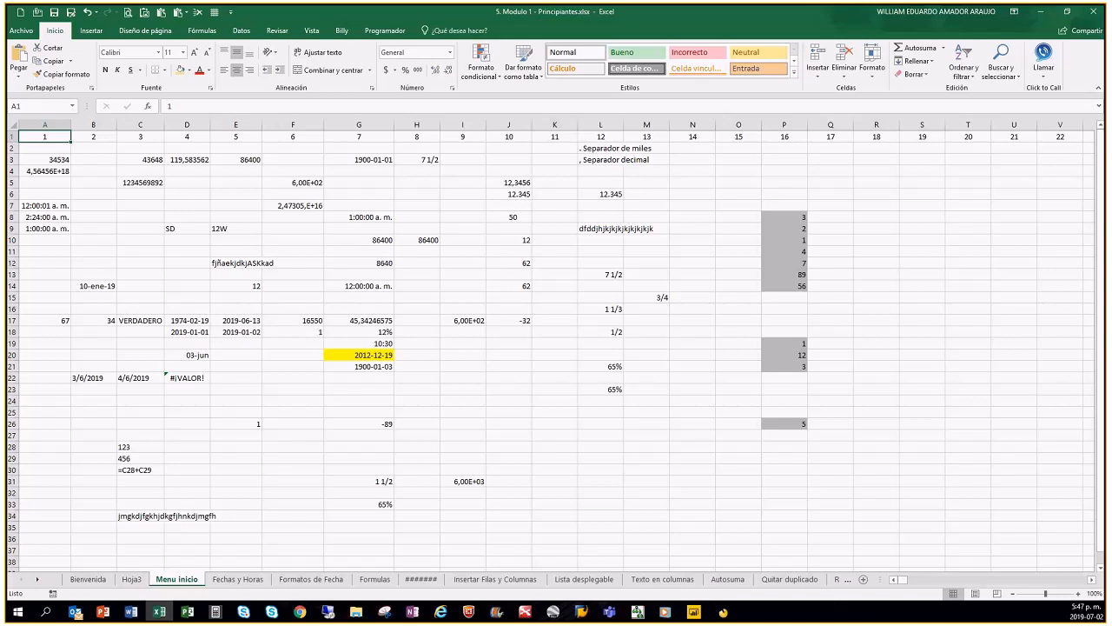
{"action": "key", "text": "alt+Tab"}
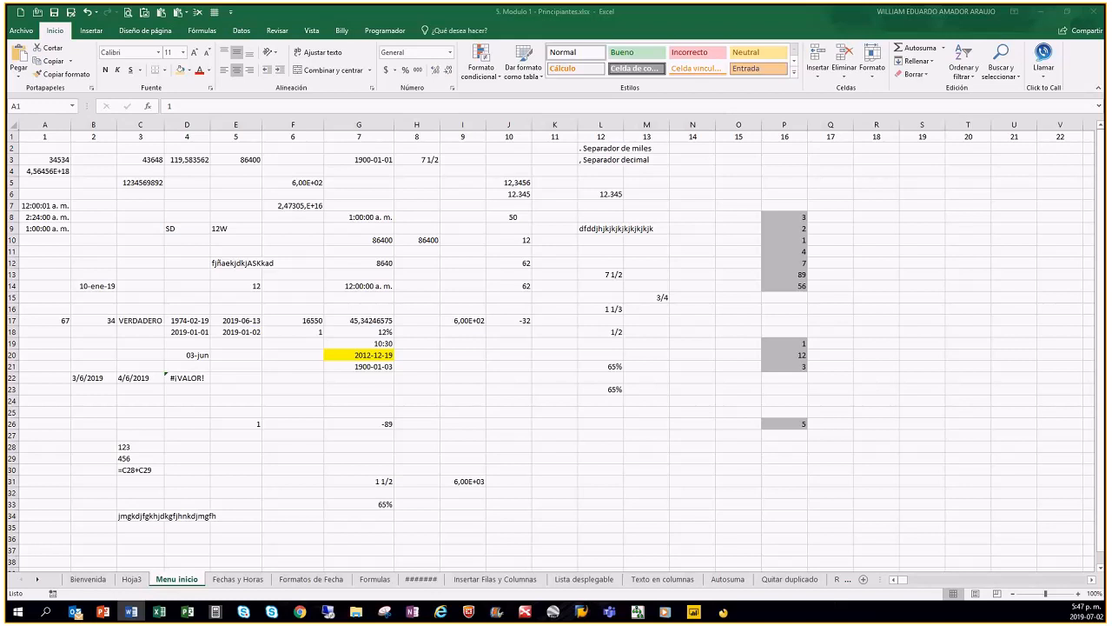
{"action": "left_click", "coordinate": [349, 244]}
{"action": "left_click", "coordinate": [318, 255]}
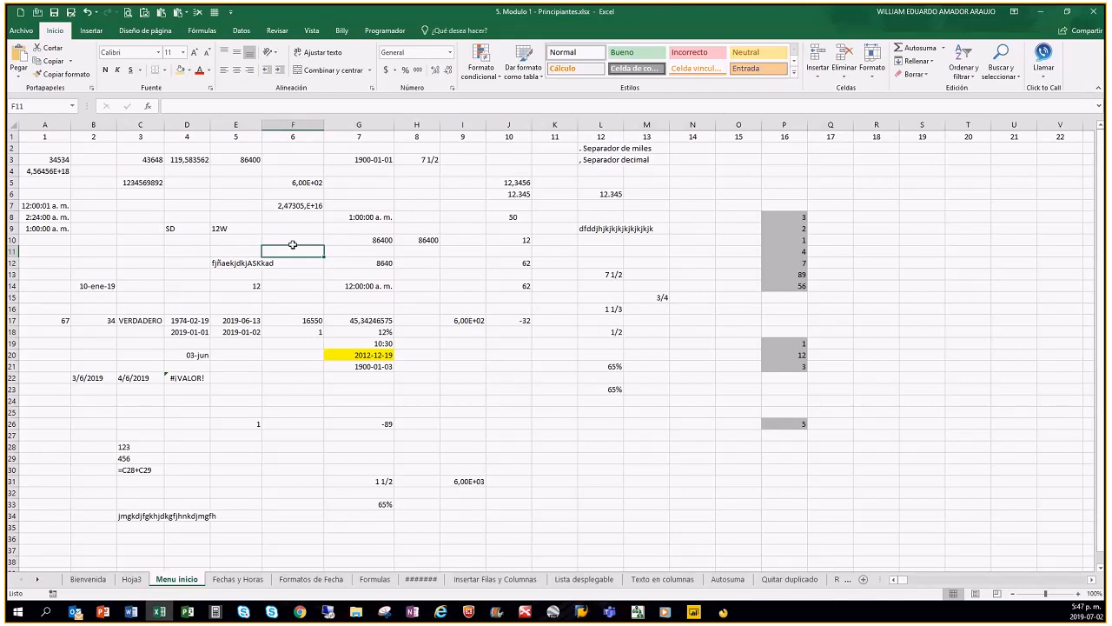
{"action": "left_click", "coordinate": [360, 228]}
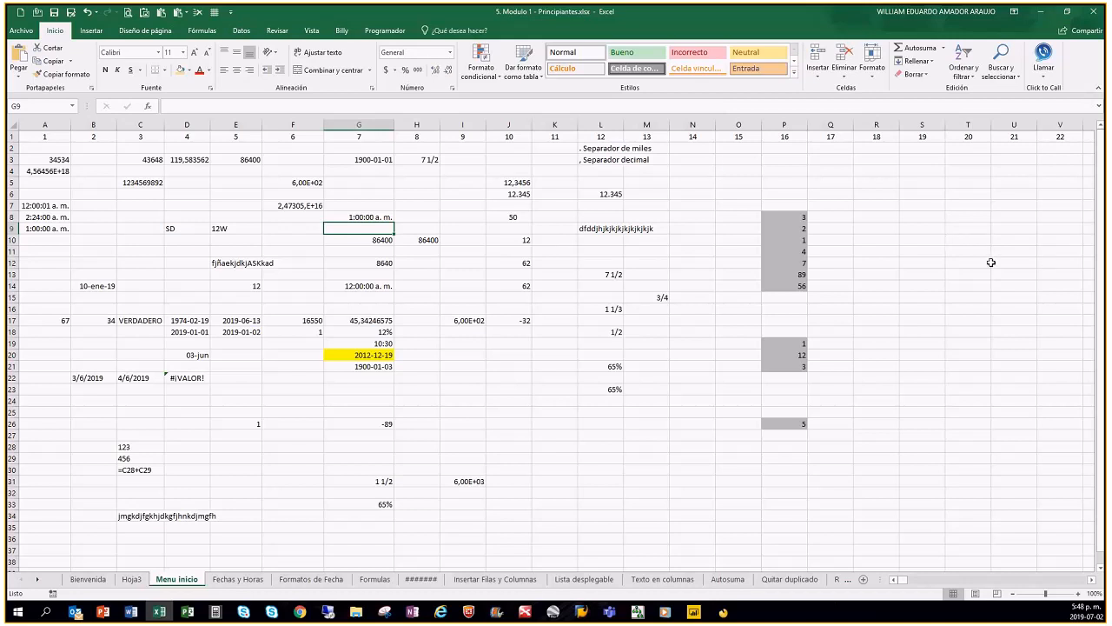
{"action": "left_click", "coordinate": [876, 262]}
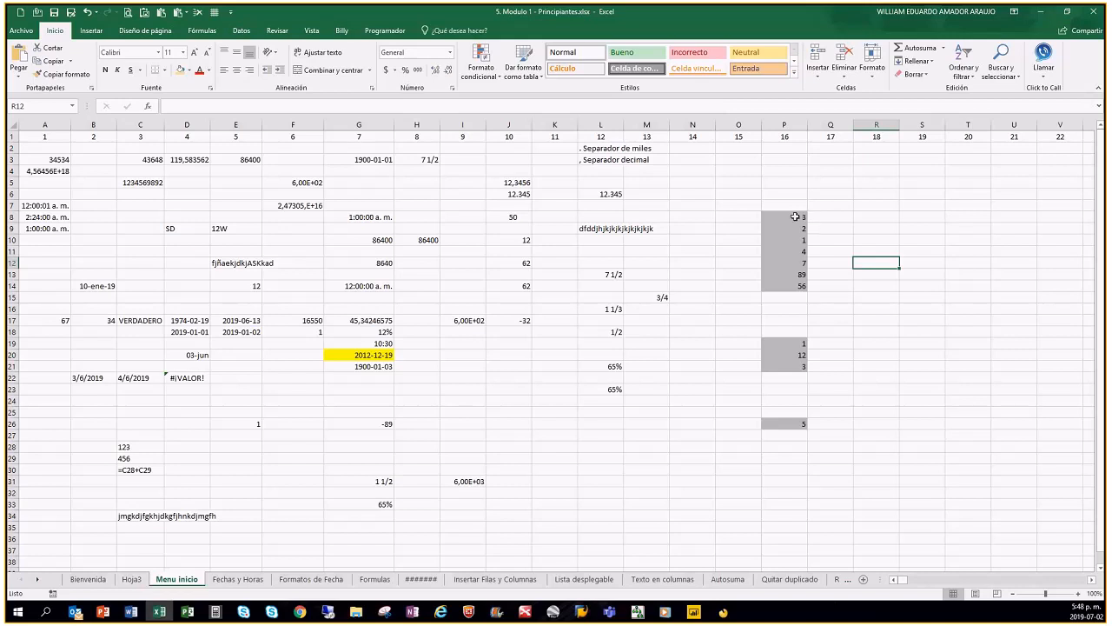
Select P8:P14, P19:P21 and P26 in turn, and select the contiguous data region around cell P10.
{"action": "left_click_drag", "start_coordinate": [795, 217], "coordinate": [787, 296]}
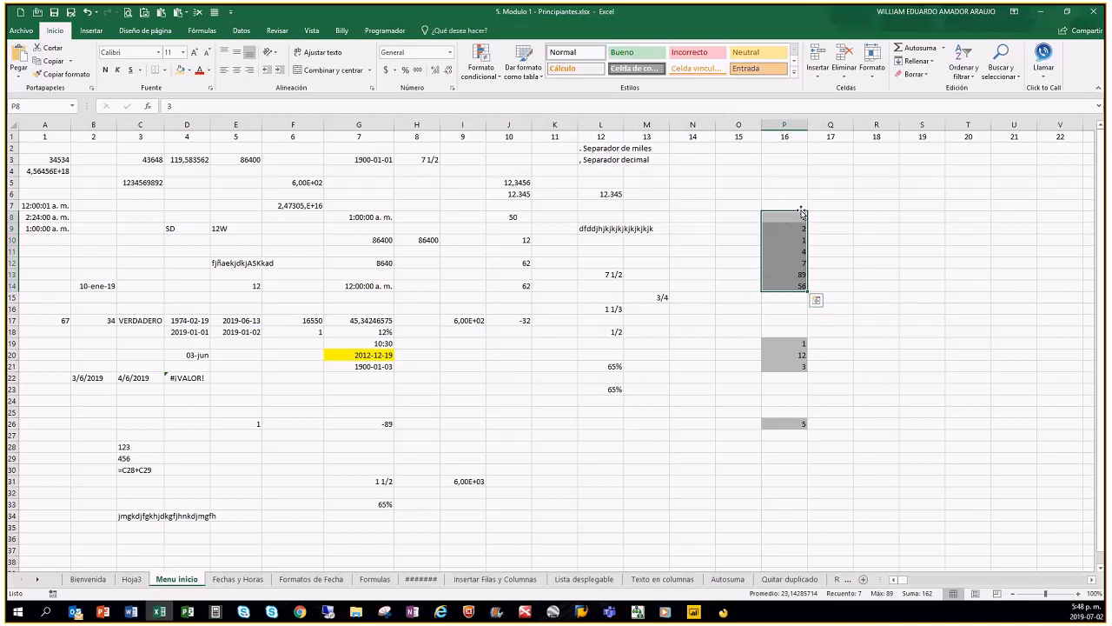
{"action": "left_click_drag", "start_coordinate": [797, 216], "coordinate": [770, 289]}
{"action": "left_click_drag", "start_coordinate": [795, 343], "coordinate": [797, 367]}
{"action": "left_click", "coordinate": [795, 423]}
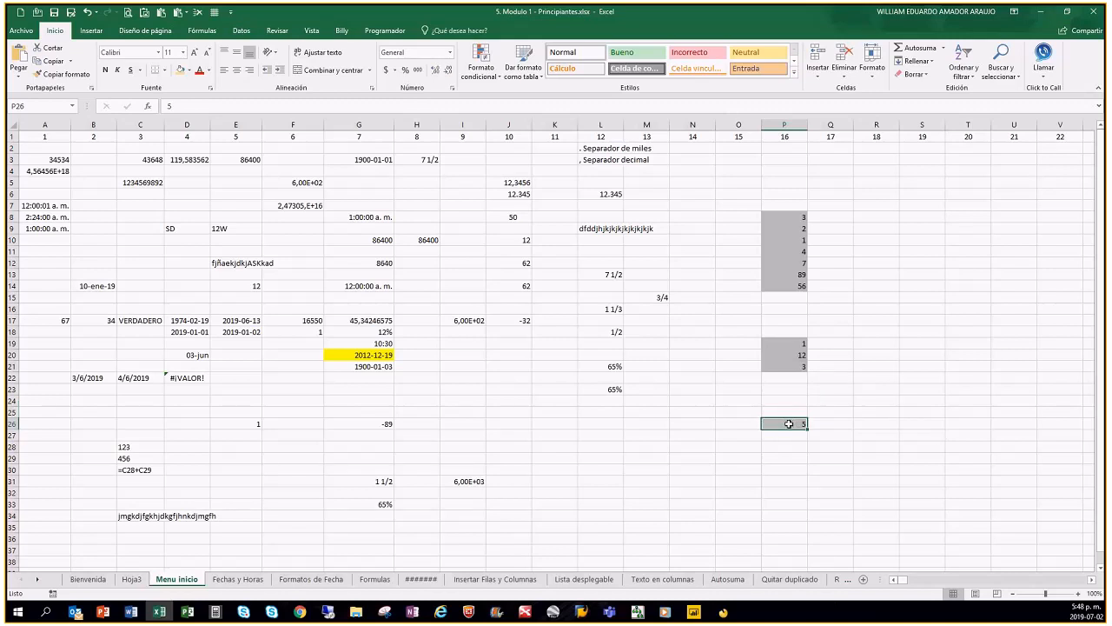
{"action": "left_click", "coordinate": [800, 242], "text": "ctrl"}
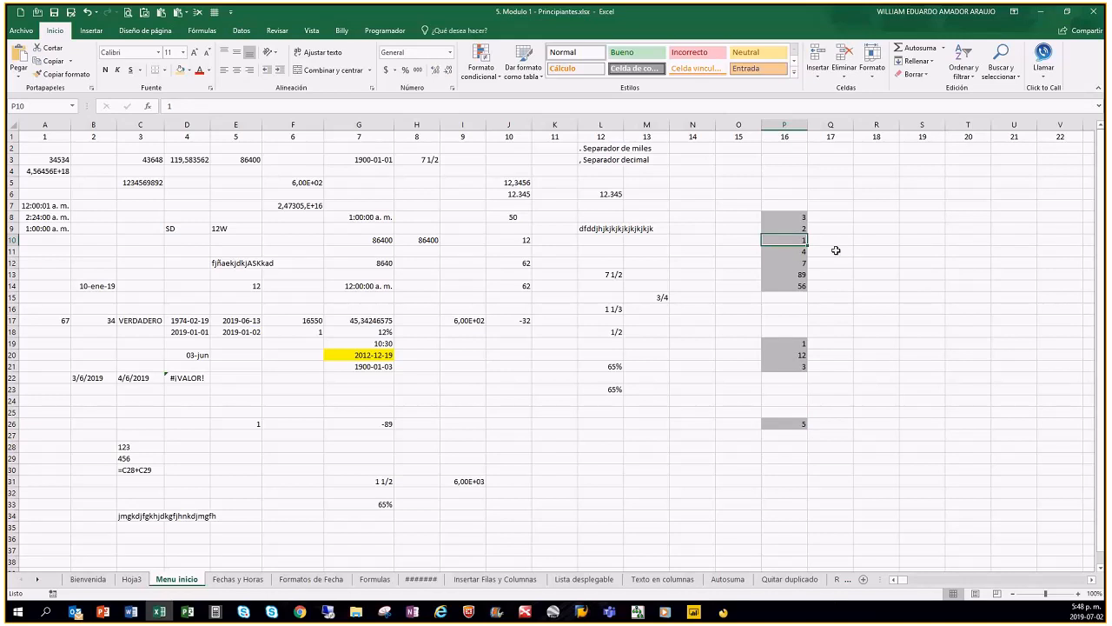
{"action": "key", "text": "ctrl+shift+8"}
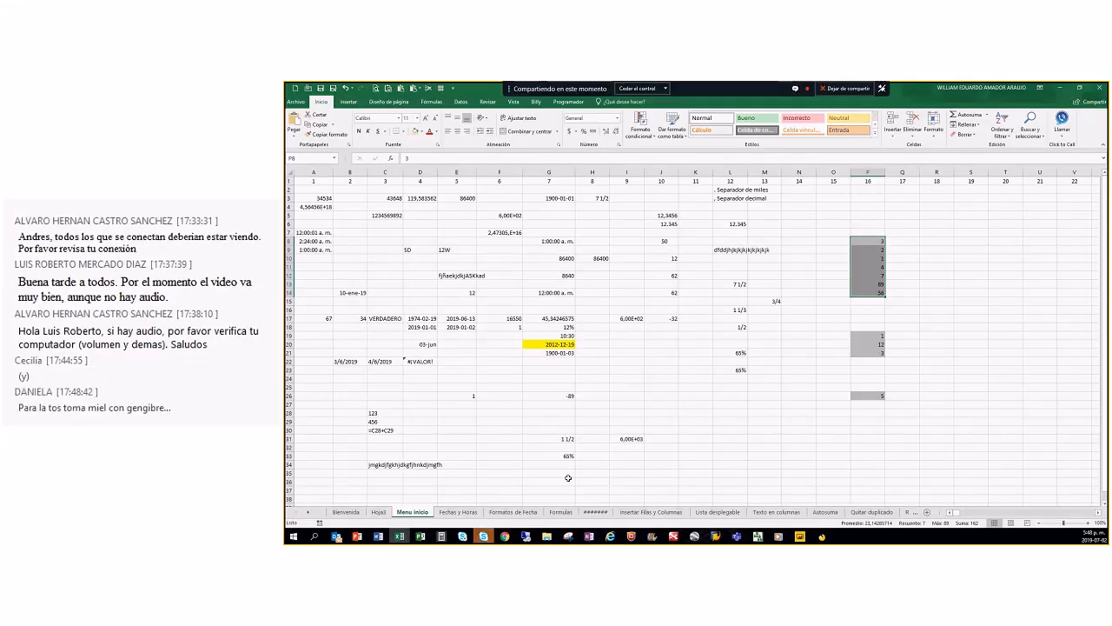
Switch to the Hoja3 sheet and delete columns A through G with their contents.
{"action": "left_click", "coordinate": [379, 512]}
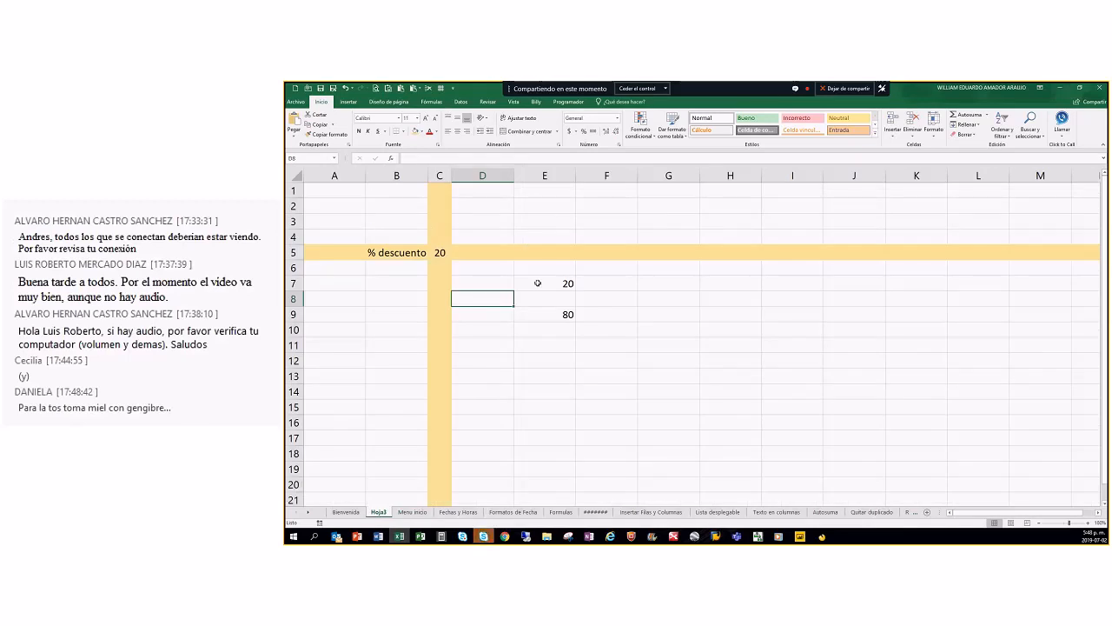
{"action": "scroll", "coordinate": [540, 286], "scroll_direction": "up", "scroll_amount": 2}
{"action": "scroll", "coordinate": [540, 287], "scroll_direction": "down", "scroll_amount": 6}
{"action": "scroll", "coordinate": [540, 293], "scroll_direction": "up", "scroll_amount": 1}
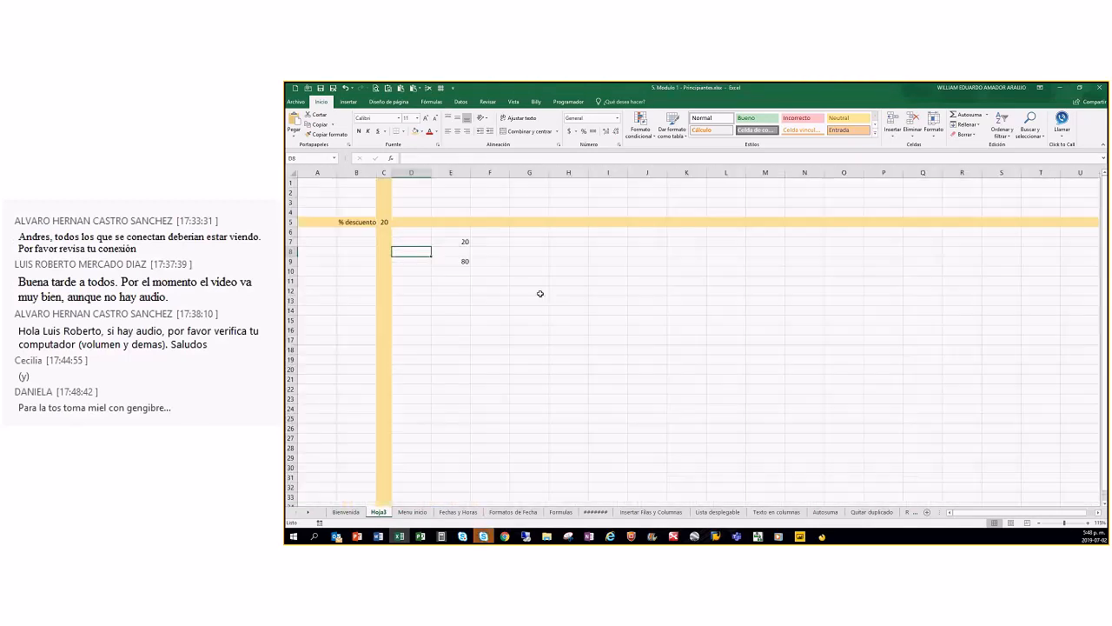
{"action": "left_click", "coordinate": [608, 252]}
{"action": "left_click", "coordinate": [313, 174]}
{"action": "left_click_drag", "start_coordinate": [313, 174], "coordinate": [565, 174]}
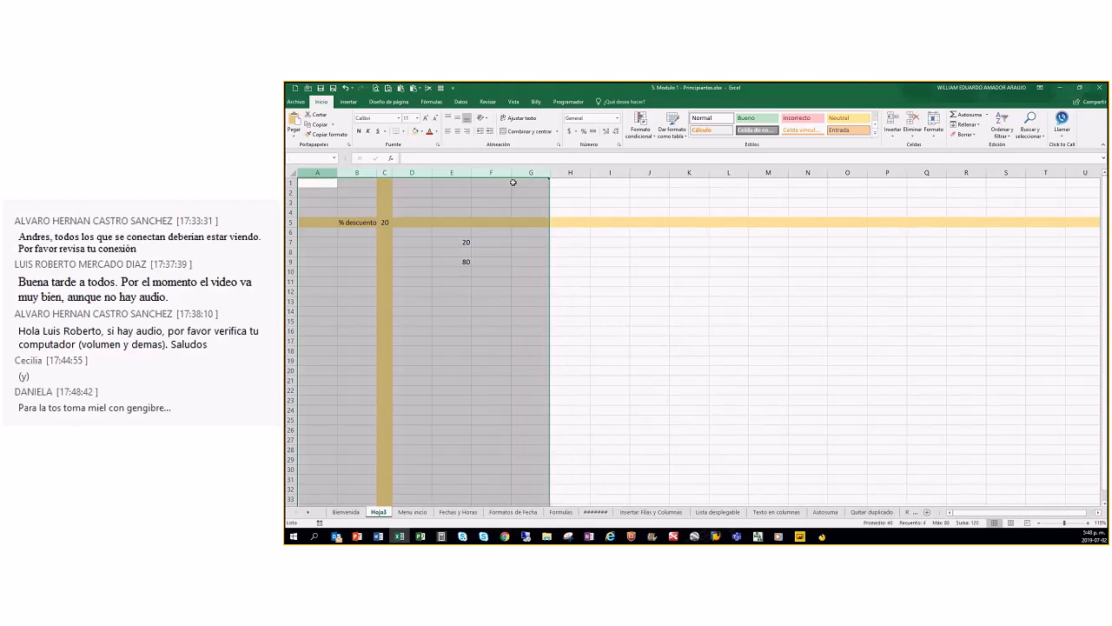
{"action": "right_click", "coordinate": [496, 247]}
{"action": "left_click", "coordinate": [530, 322]}
{"action": "left_click", "coordinate": [611, 313]}
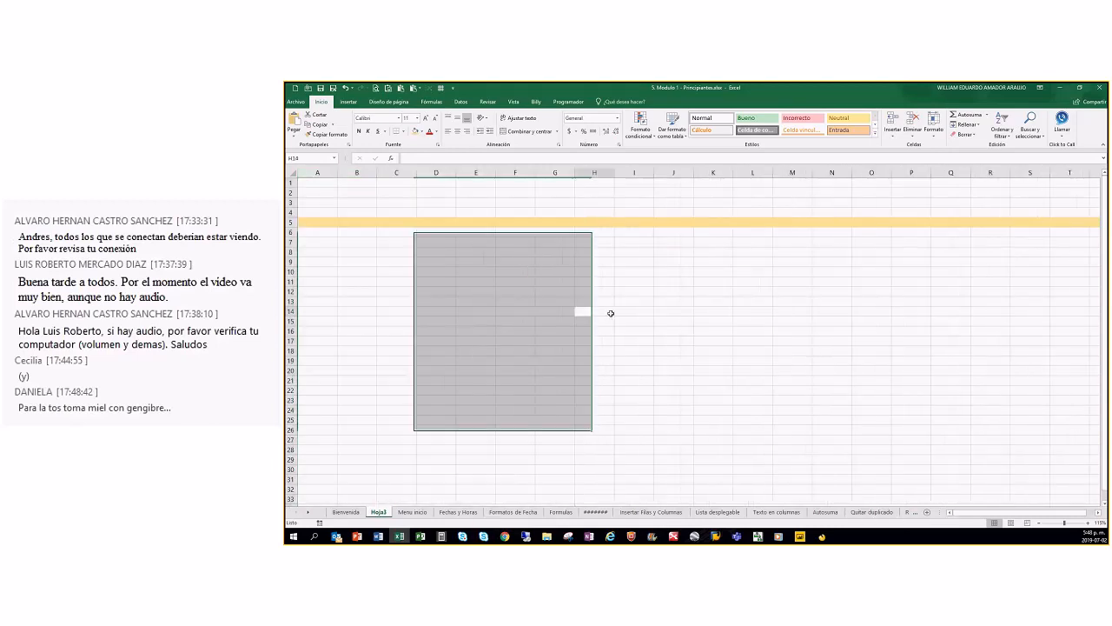
Delete the rows around the highlighted row 5 of Hoja3 and return to cell A1.
{"action": "left_click_drag", "start_coordinate": [293, 172], "coordinate": [296, 264]}
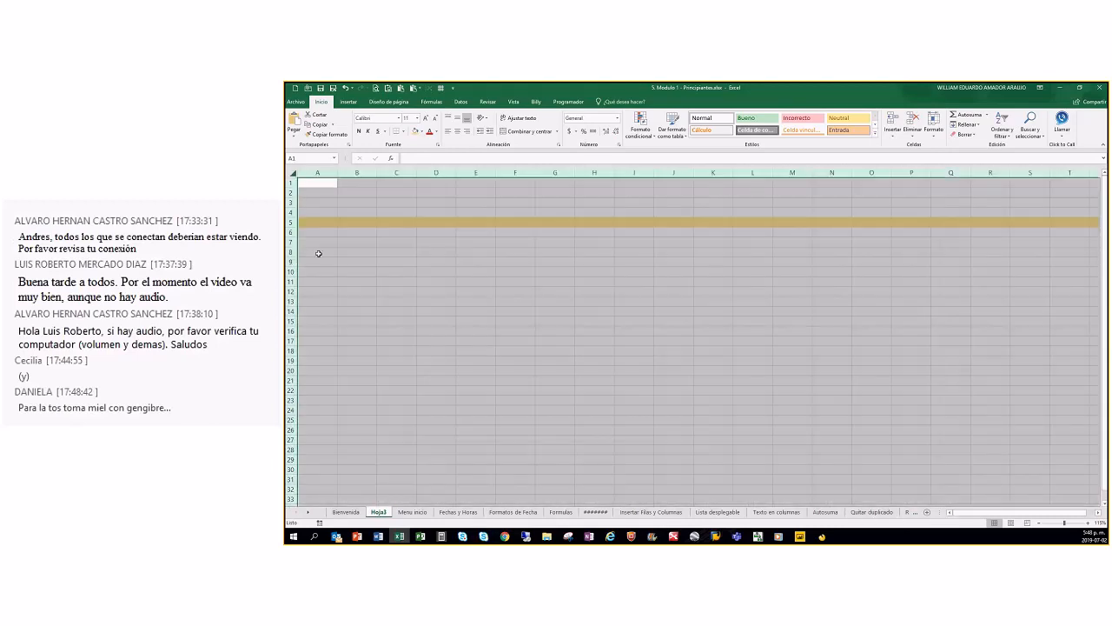
{"action": "left_click", "coordinate": [318, 251]}
{"action": "left_click_drag", "start_coordinate": [287, 212], "coordinate": [289, 252]}
{"action": "right_click", "coordinate": [398, 234]}
{"action": "left_click", "coordinate": [422, 308]}
{"action": "left_click", "coordinate": [451, 293]}
{"action": "key", "text": "ctrl+Home"}
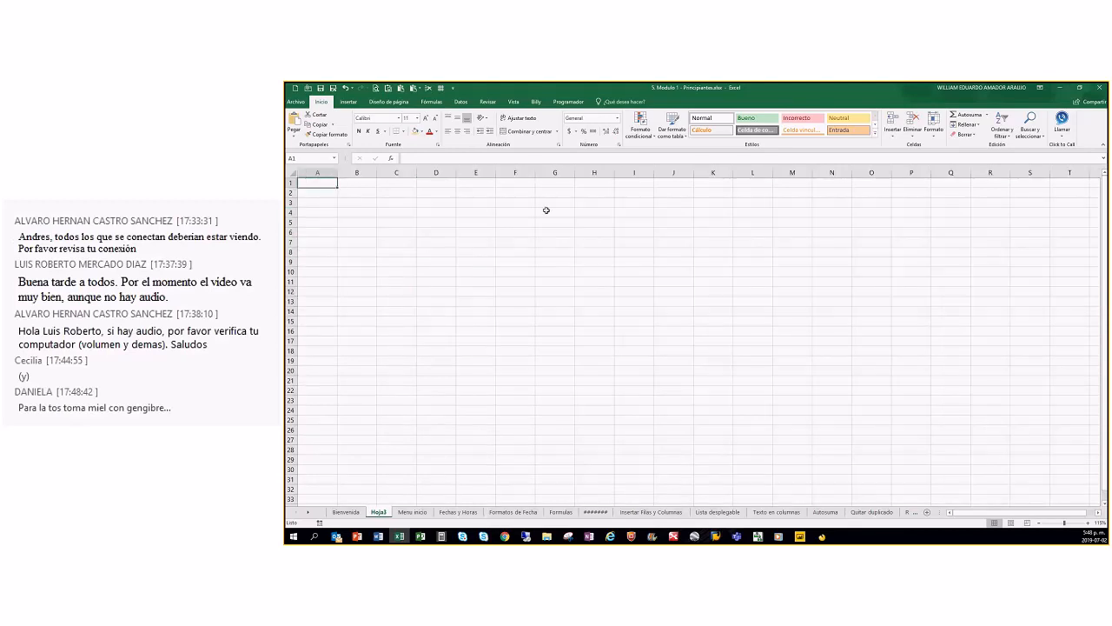
Enter FDF, 3453 and 4365 in cells A1 to C1 and fill them down to row 592.
{"action": "type", "text": "FDF"}
{"action": "key", "text": "Tab"}
{"action": "type", "text": "3453"}
{"action": "key", "text": "Tab"}
{"action": "type", "text": "4365"}
{"action": "key", "text": "Return"}
{"action": "left_click_drag", "start_coordinate": [309, 183], "coordinate": [423, 338]}
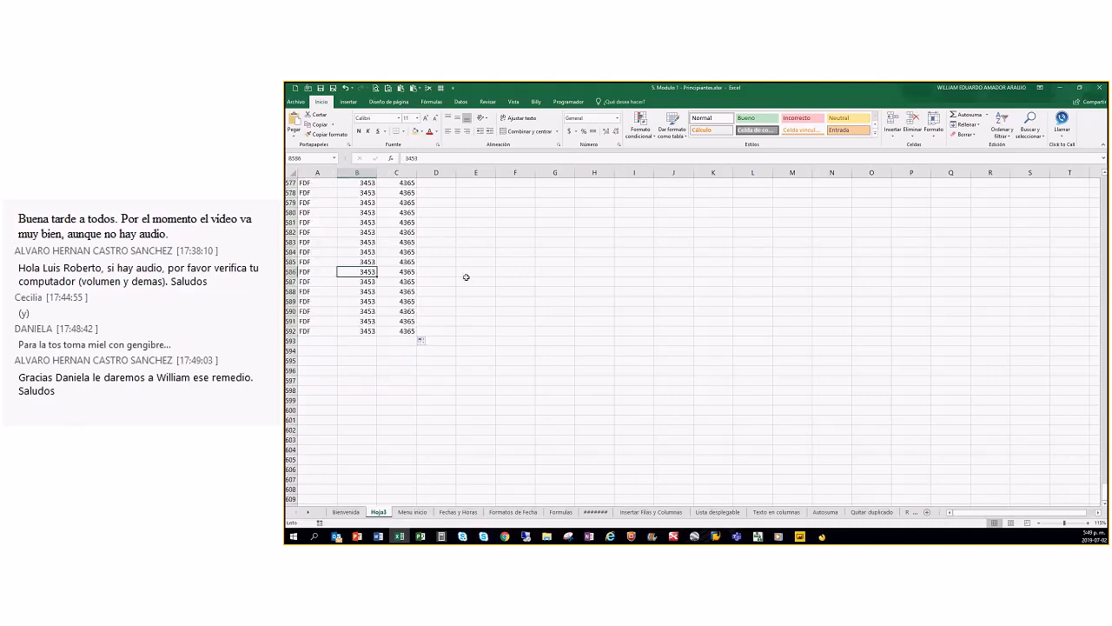
Select the whole filled block in columns A to C from cell A1 and center its contents.
{"action": "key", "text": "ctrl+Home"}
{"action": "left_click", "coordinate": [346, 232]}
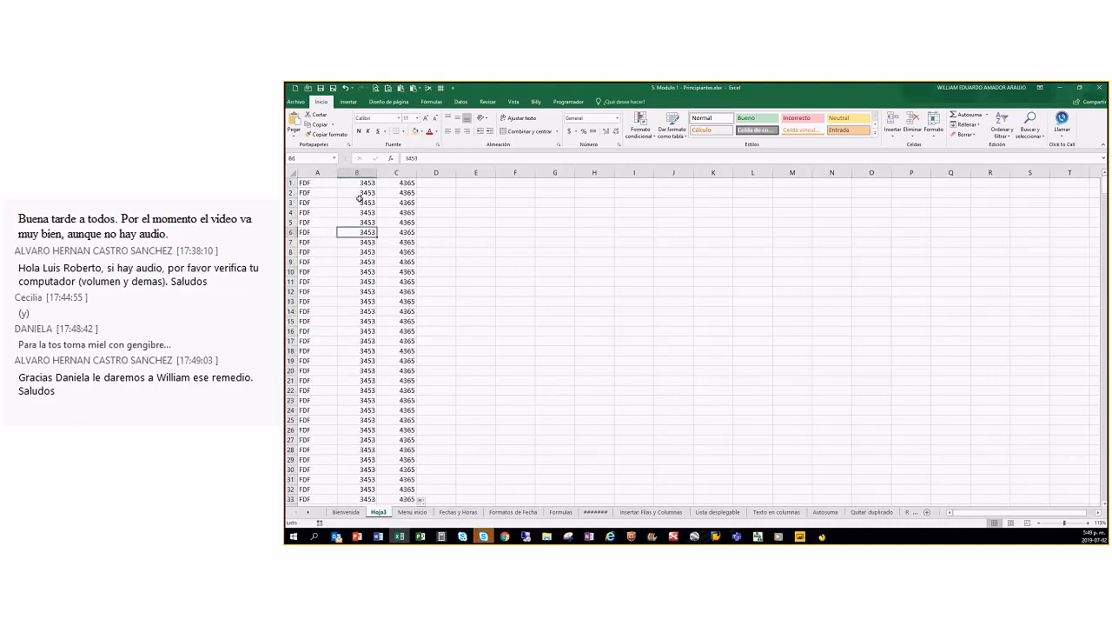
{"action": "left_click", "coordinate": [319, 194]}
{"action": "scroll", "coordinate": [454, 242], "scroll_direction": "down", "scroll_amount": 1}
{"action": "scroll", "coordinate": [430, 236], "scroll_direction": "up", "scroll_amount": 1}
{"action": "left_click", "coordinate": [365, 222]}
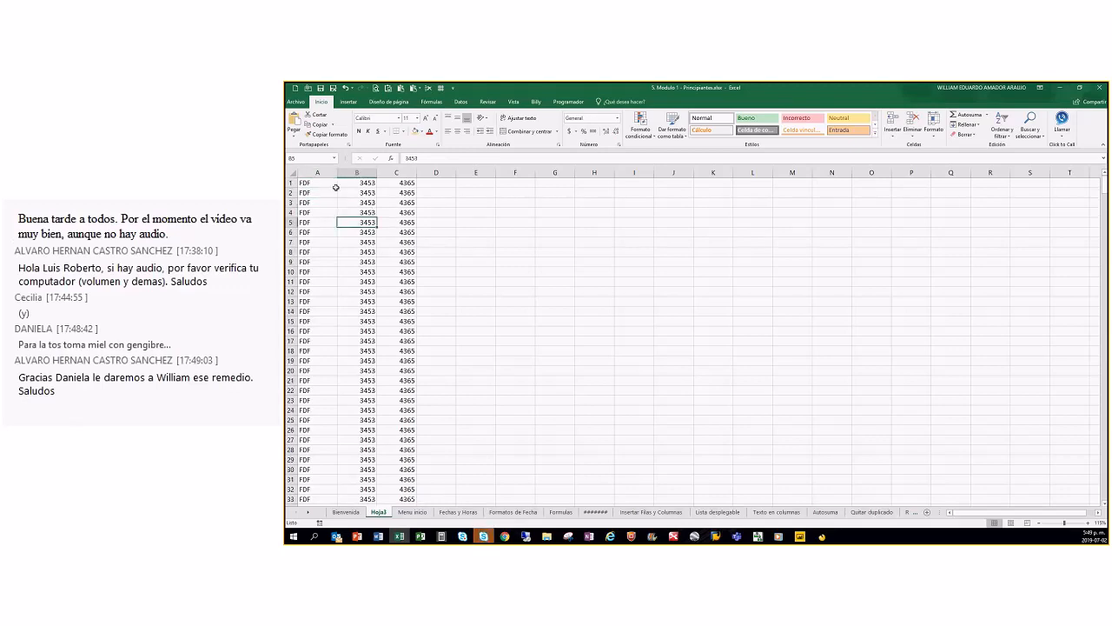
{"action": "left_click_drag", "start_coordinate": [336, 186], "coordinate": [365, 213]}
{"action": "key", "text": "ctrl+shift+Down"}
{"action": "key", "text": "ctrl+shift+Right"}
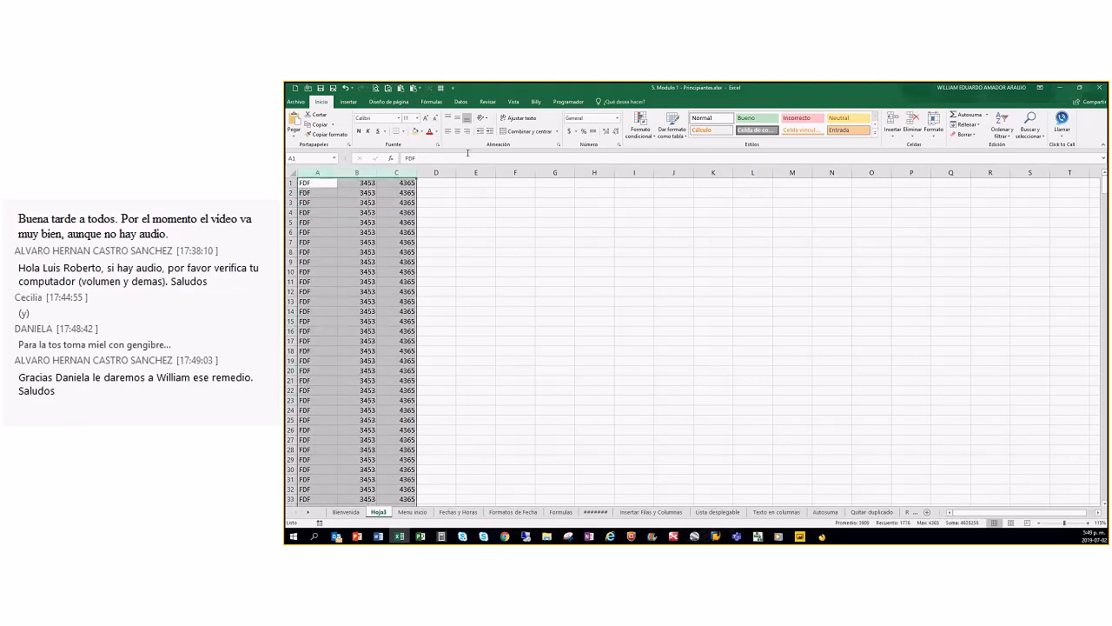
{"action": "left_click", "coordinate": [456, 132]}
{"action": "left_click", "coordinate": [352, 232]}
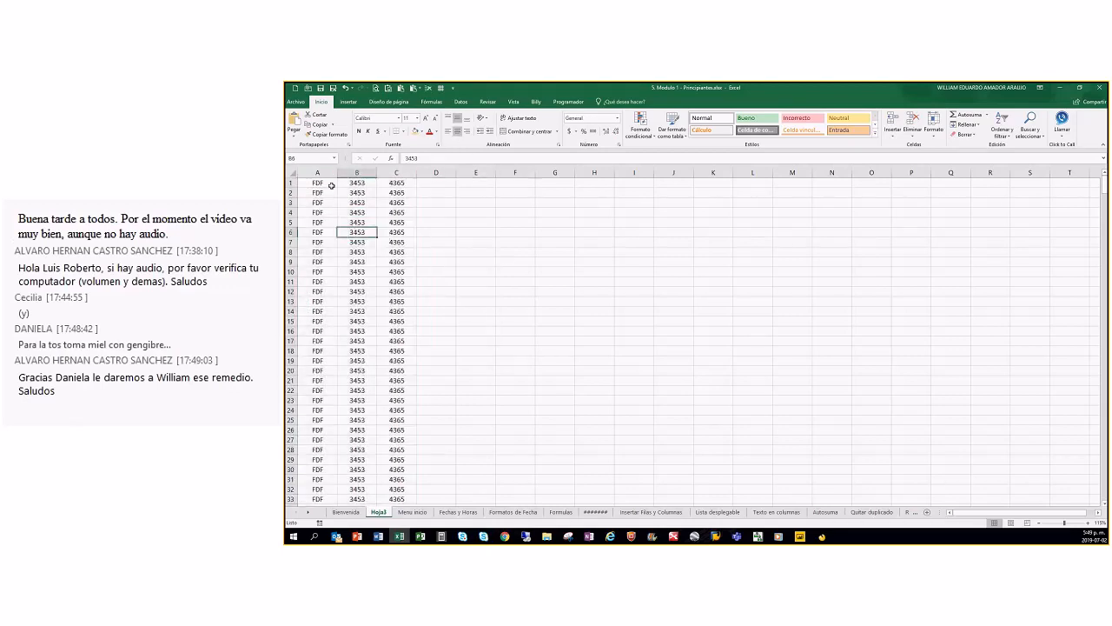
Look down through the filled rows of Hoja3 and select cell B574 near the end of the data.
{"action": "scroll", "coordinate": [410, 299], "scroll_direction": "down", "scroll_amount": 20}
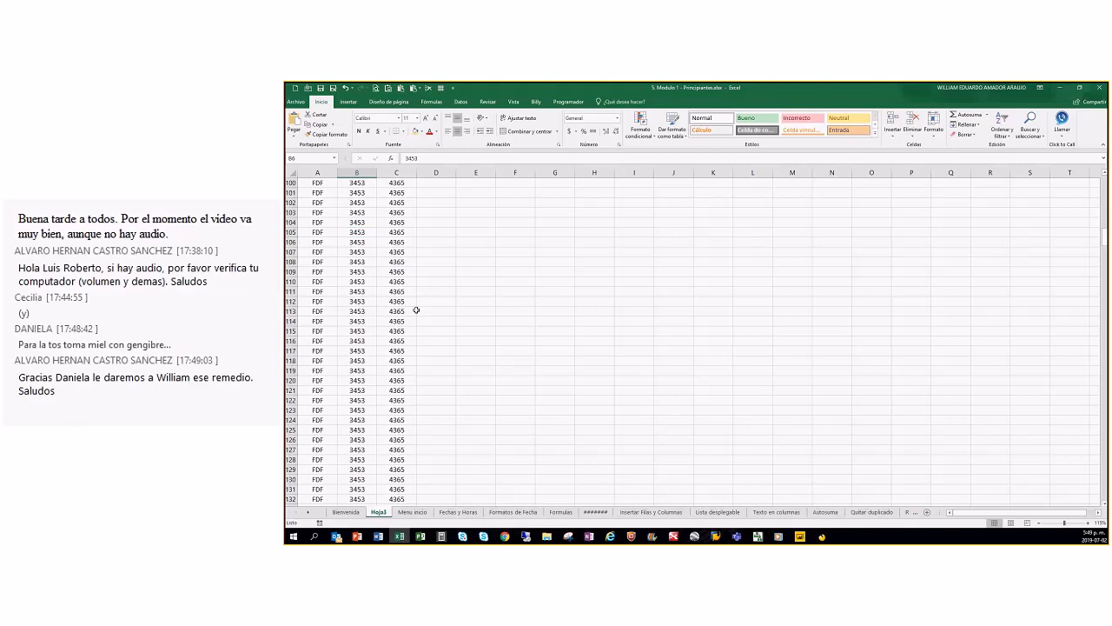
{"action": "scroll", "coordinate": [422, 330], "scroll_direction": "down", "scroll_amount": 20}
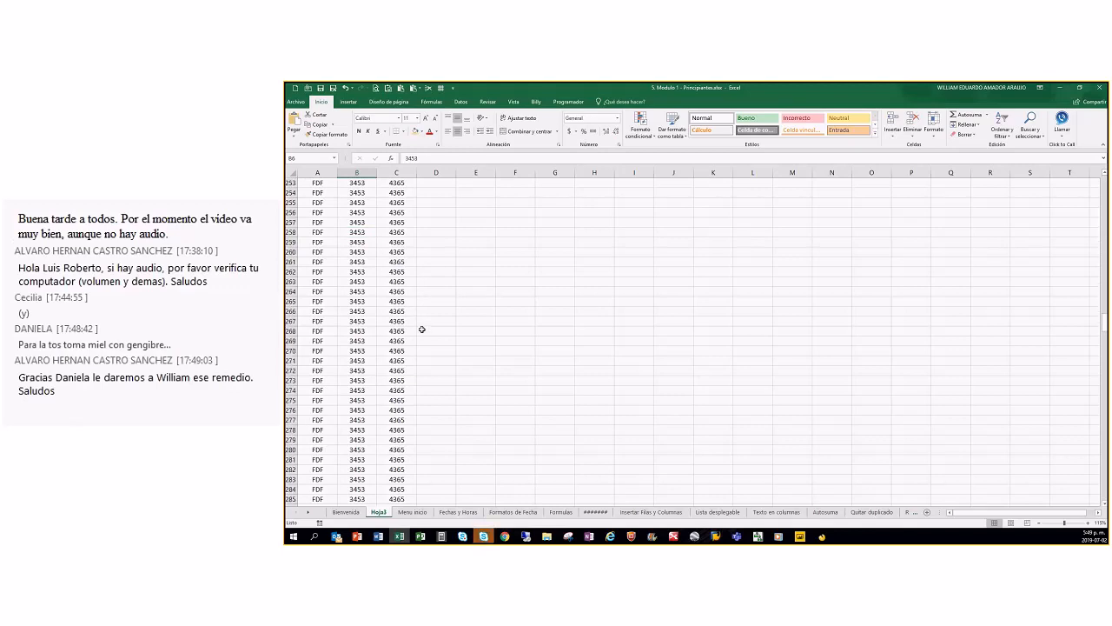
{"action": "scroll", "coordinate": [422, 330], "scroll_direction": "down", "scroll_amount": 20}
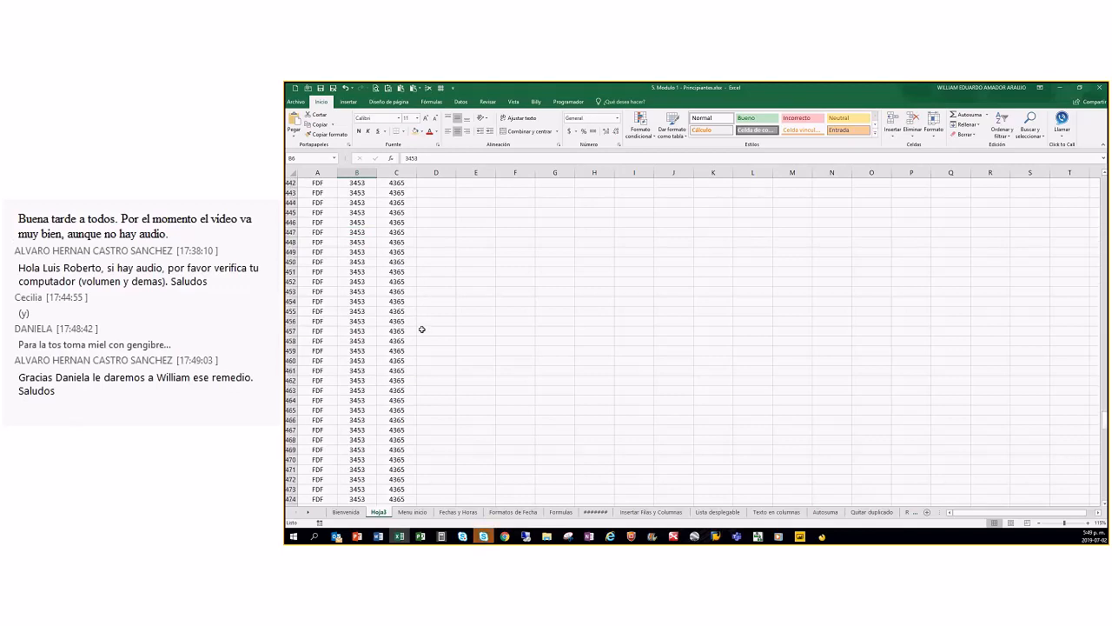
{"action": "scroll", "coordinate": [422, 333], "scroll_direction": "down", "scroll_amount": 10}
{"action": "left_click", "coordinate": [348, 333]}
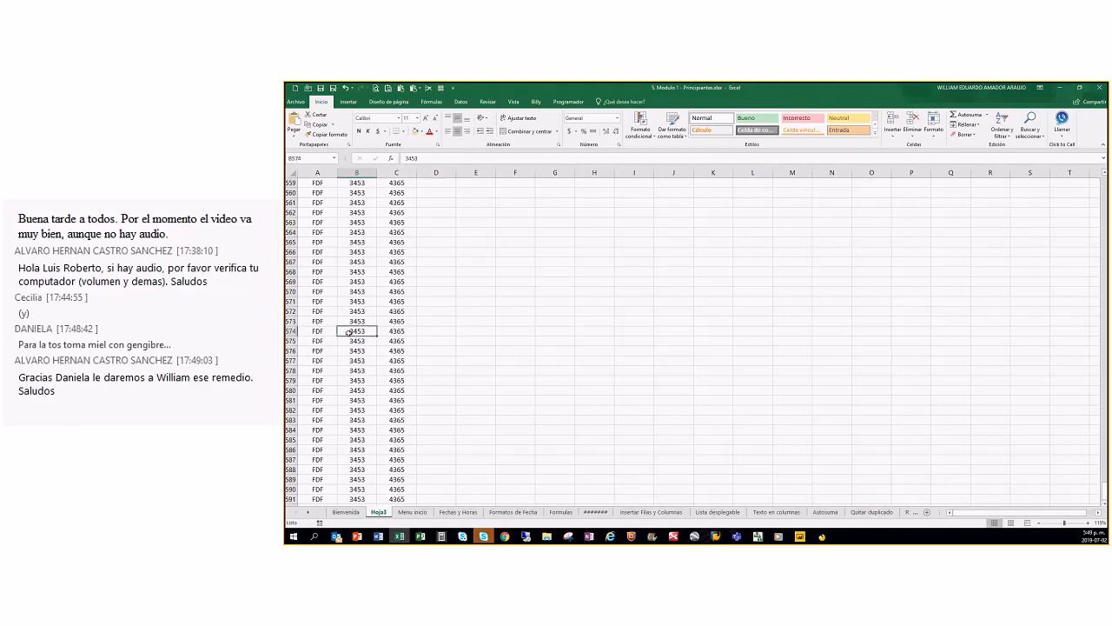
From cell A1 of Hoja3, extend the selection cell by cell down column A to row 80, ending back at A1.
{"action": "key", "text": "ctrl+Home"}
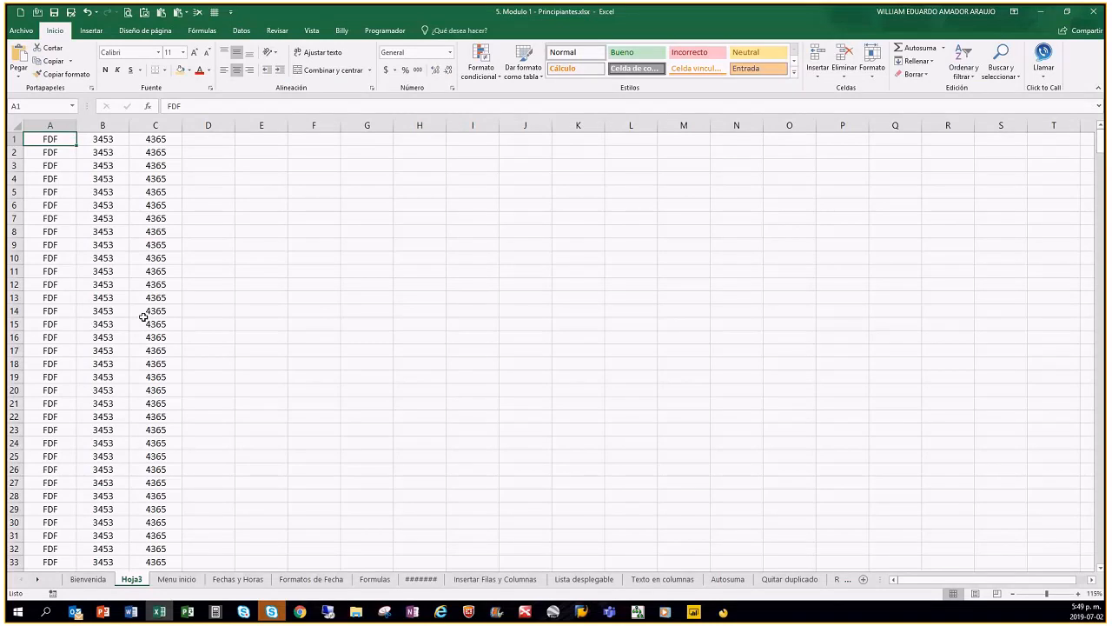
{"action": "key", "text": "shift+Down"}
{"action": "key", "text": "shift+Down"}
{"action": "key", "text": "shift+Down"}
{"action": "key", "text": "shift+Down"}
{"action": "key", "text": "shift+Down"}
{"action": "key", "text": "shift+Down"}
{"action": "key", "text": "shift+Down"}
{"action": "key", "text": "shift+Down"}
{"action": "key", "text": "shift+Down"}
{"action": "key", "text": "shift+Down"}
{"action": "key", "text": "shift+Down"}
{"action": "key", "text": "shift+Down"}
{"action": "key", "text": "shift+Down"}
{"action": "key", "text": "shift+Down"}
{"action": "key", "text": "shift+Down"}
{"action": "key", "text": "shift+Down"}
{"action": "key", "text": "shift+Down"}
{"action": "key", "text": "shift+Down"}
{"action": "key", "text": "shift+Down"}
{"action": "key", "text": "shift+Down"}
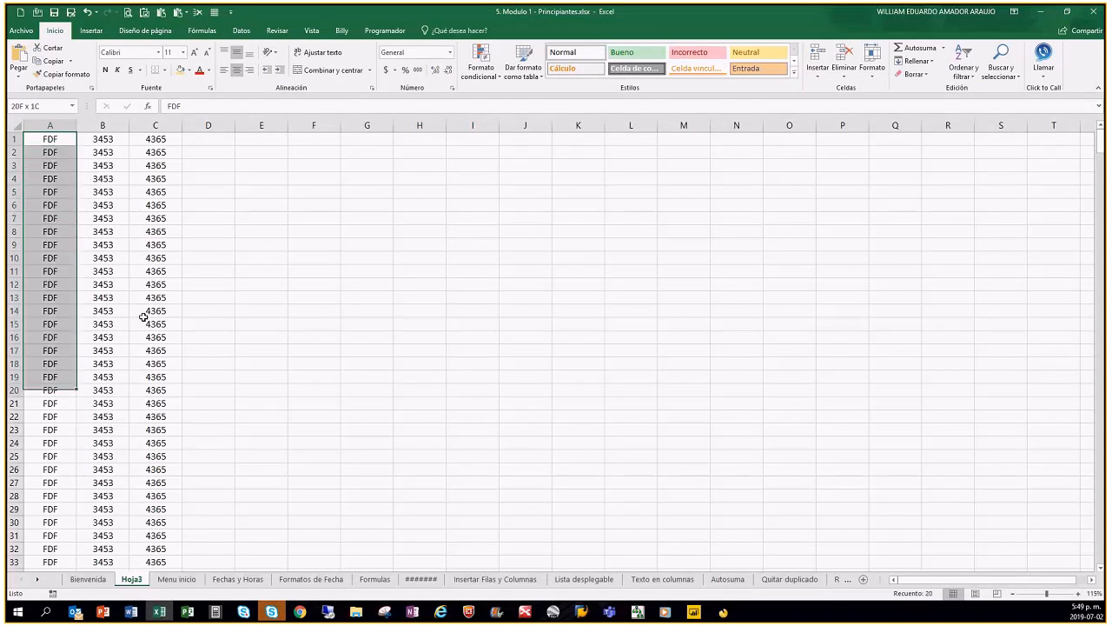
{"action": "key", "text": "shift+Down"}
{"action": "key", "text": "shift+Down"}
{"action": "key", "text": "shift+Down"}
{"action": "key", "text": "shift+Down"}
{"action": "key", "text": "shift+Down"}
{"action": "key", "text": "shift+Down"}
{"action": "key", "text": "shift+Down"}
{"action": "key", "text": "shift+Down"}
{"action": "key", "text": "shift+Down"}
{"action": "key", "text": "shift+Down"}
{"action": "key", "text": "shift+Down"}
{"action": "key", "text": "shift+Down"}
{"action": "key", "text": "shift+Down"}
{"action": "key", "text": "shift+Down"}
{"action": "key", "text": "shift+Down"}
{"action": "key", "text": "shift+Down"}
{"action": "key", "text": "shift+Down"}
{"action": "key", "text": "shift+Down"}
{"action": "key", "text": "shift+Down"}
{"action": "key", "text": "shift+Down"}
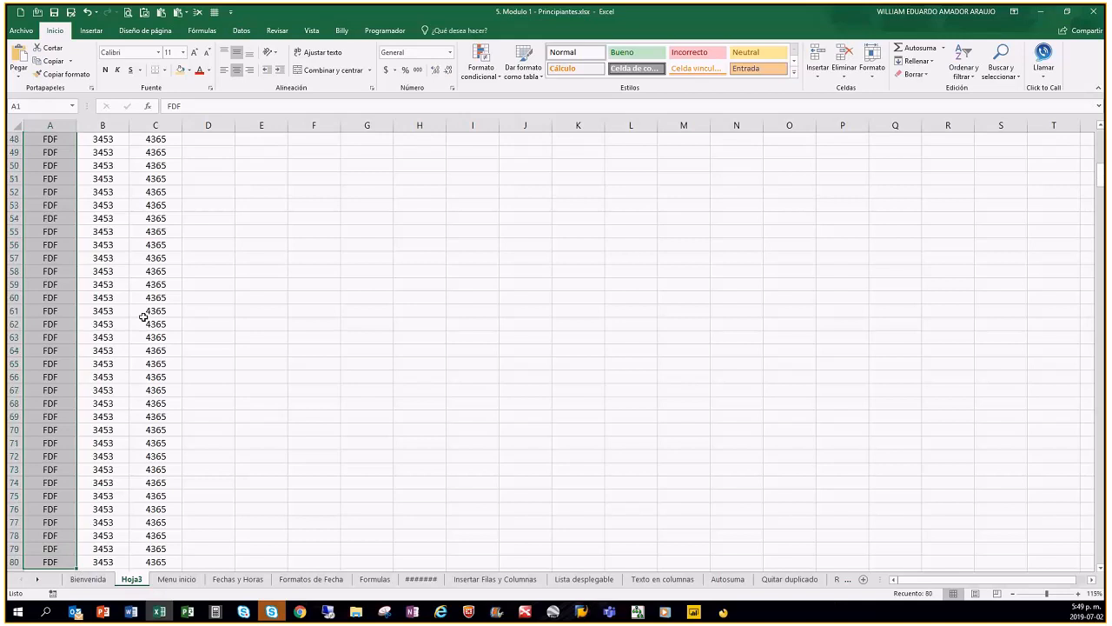
{"action": "key", "text": "ctrl+Home"}
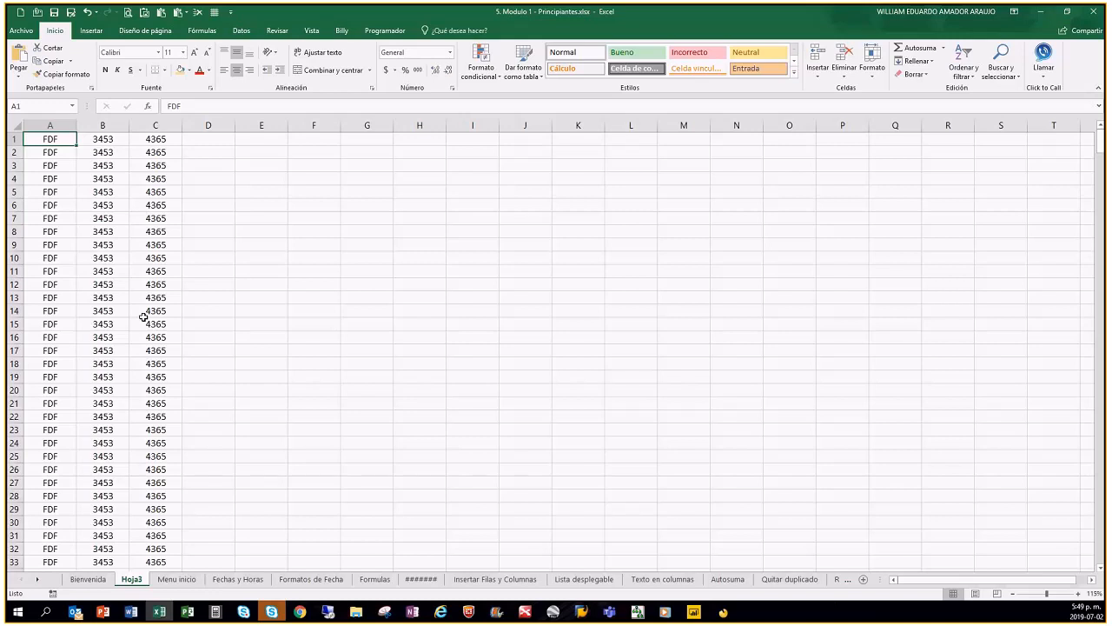
Select the filled block from A1 down to row 592 and across to column C, ending back at A1.
{"action": "key", "text": "ctrl+shift+Down"}
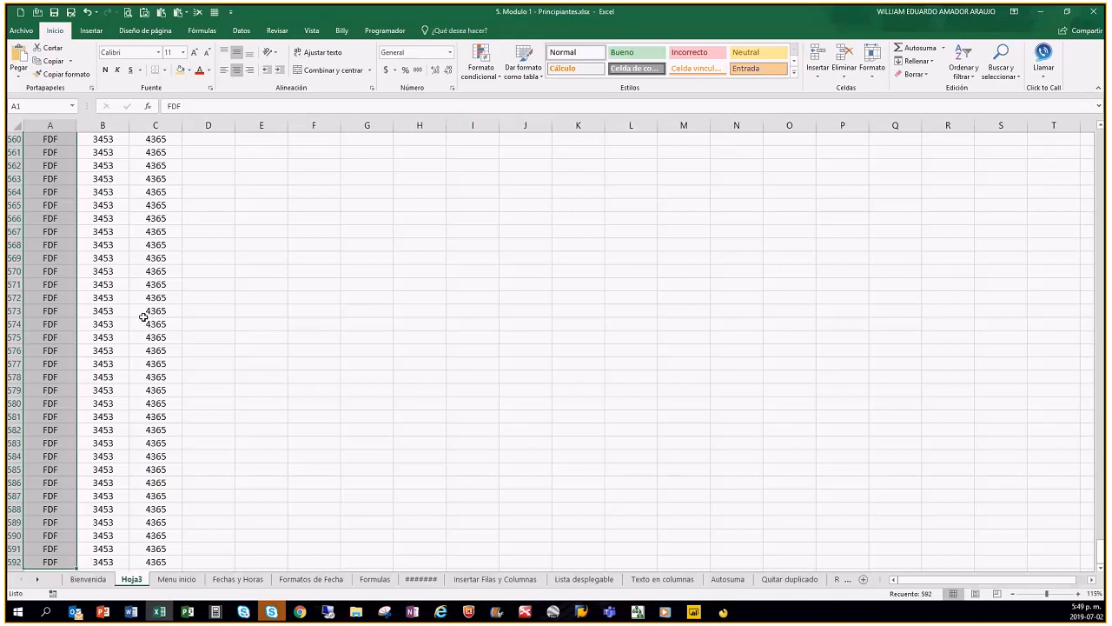
{"action": "key", "text": "ctrl+shift+Right"}
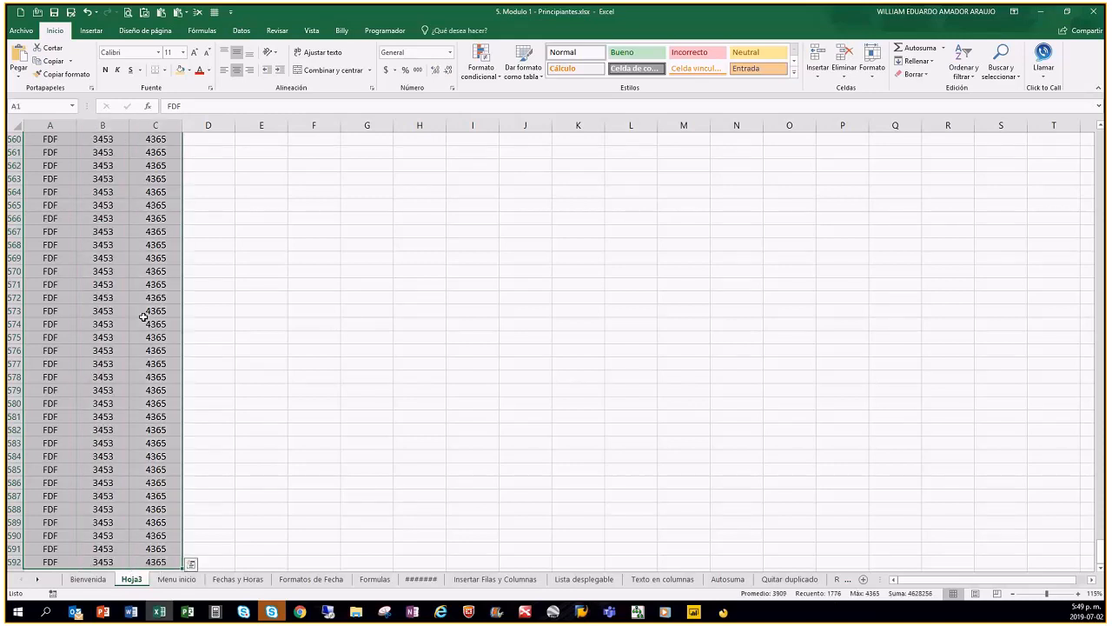
{"action": "key", "text": "ctrl+Home"}
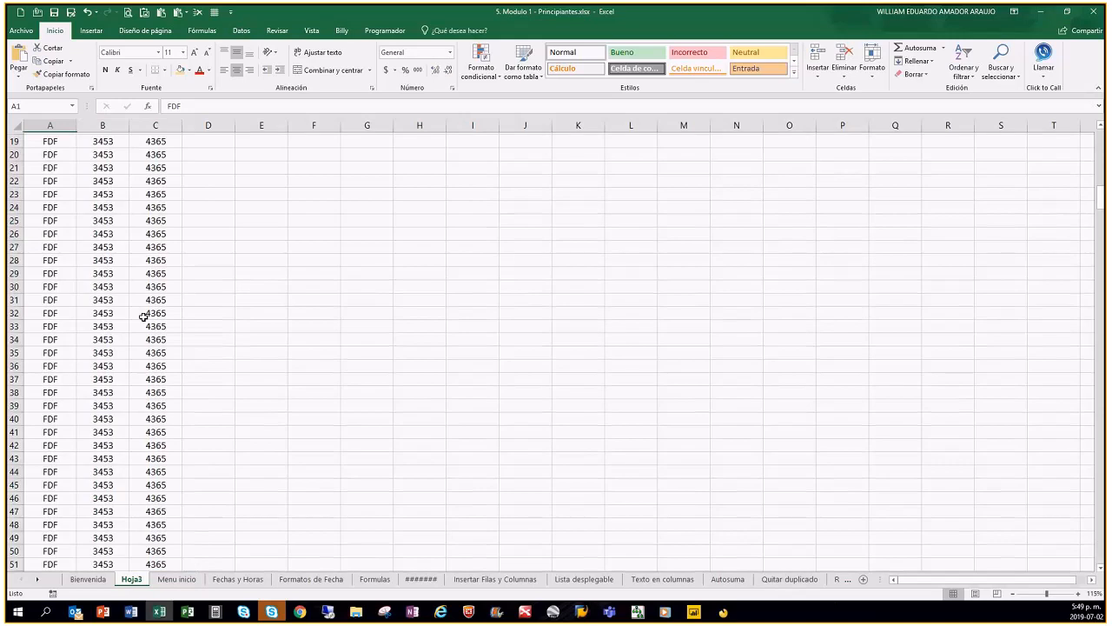
{"action": "left_click", "coordinate": [78, 215]}
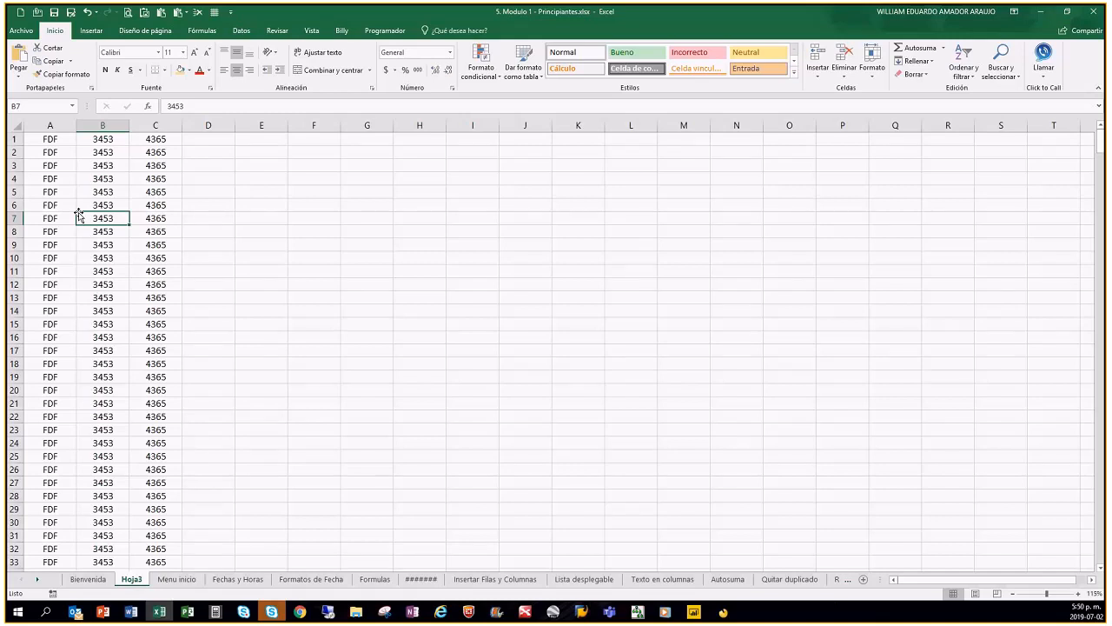
{"action": "left_click", "coordinate": [272, 612]}
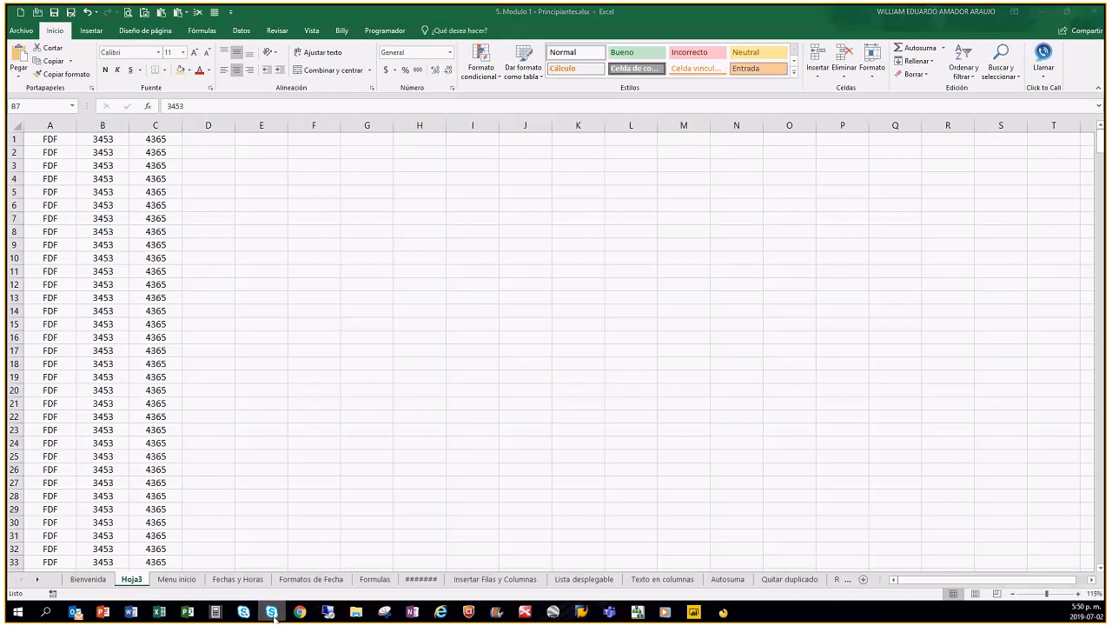
{"action": "left_click", "coordinate": [99, 205]}
{"action": "left_click", "coordinate": [70, 272]}
{"action": "left_click", "coordinate": [156, 337]}
{"action": "left_click", "coordinate": [160, 220]}
{"action": "left_click", "coordinate": [37, 217]}
Select the entire data block at once starting from cell B14, and return to cell A1.
{"action": "left_click", "coordinate": [107, 309]}
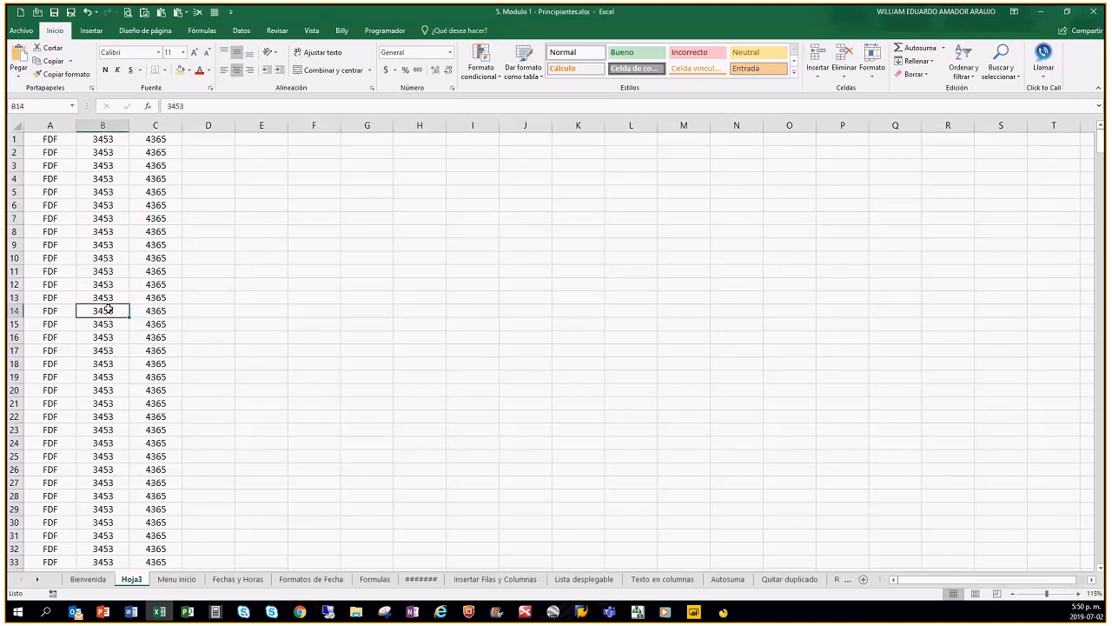
{"action": "key", "text": "ctrl+a"}
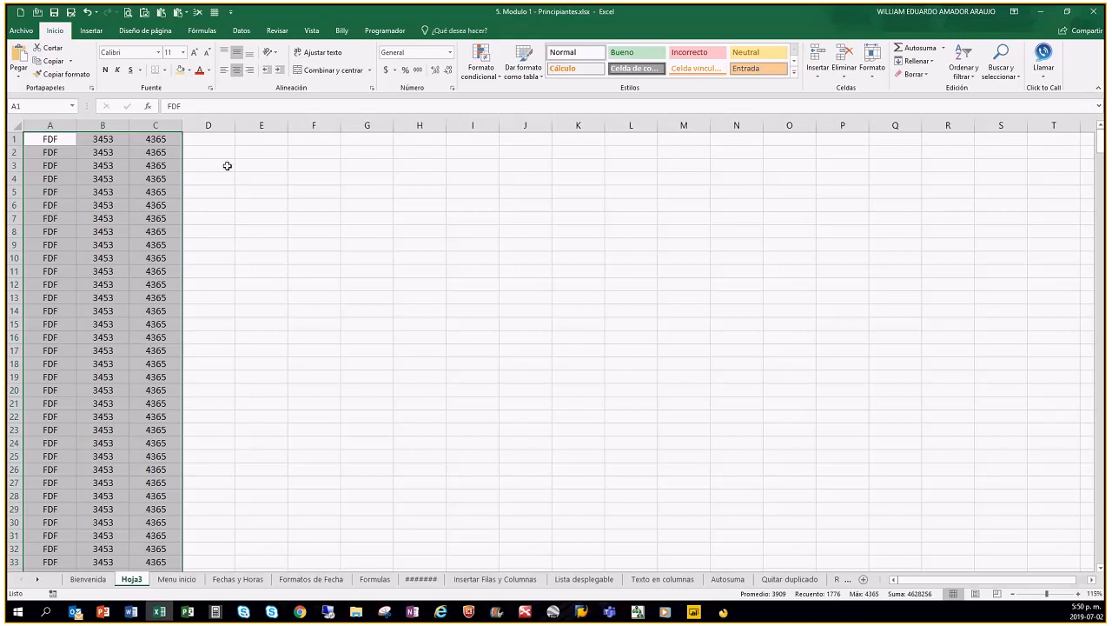
{"action": "left_click", "coordinate": [248, 199]}
{"action": "key", "text": "ctrl+Home"}
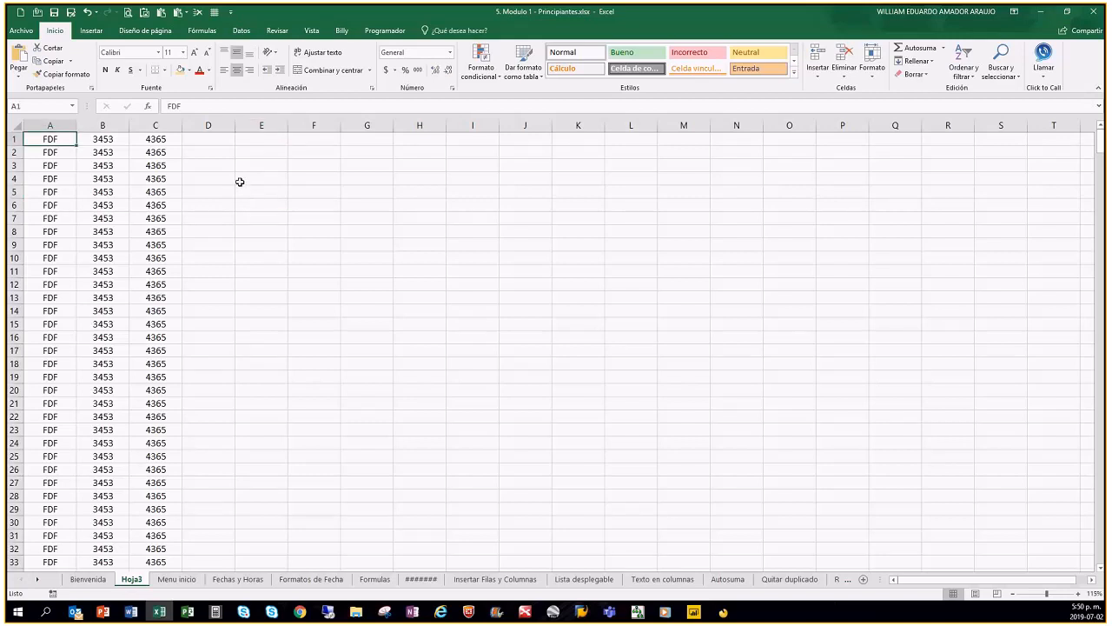
On the Menu inicio sheet, jump from P1 down column P through the edges of its data blocks to the last row.
{"action": "left_click", "coordinate": [186, 579]}
{"action": "left_click", "coordinate": [785, 139]}
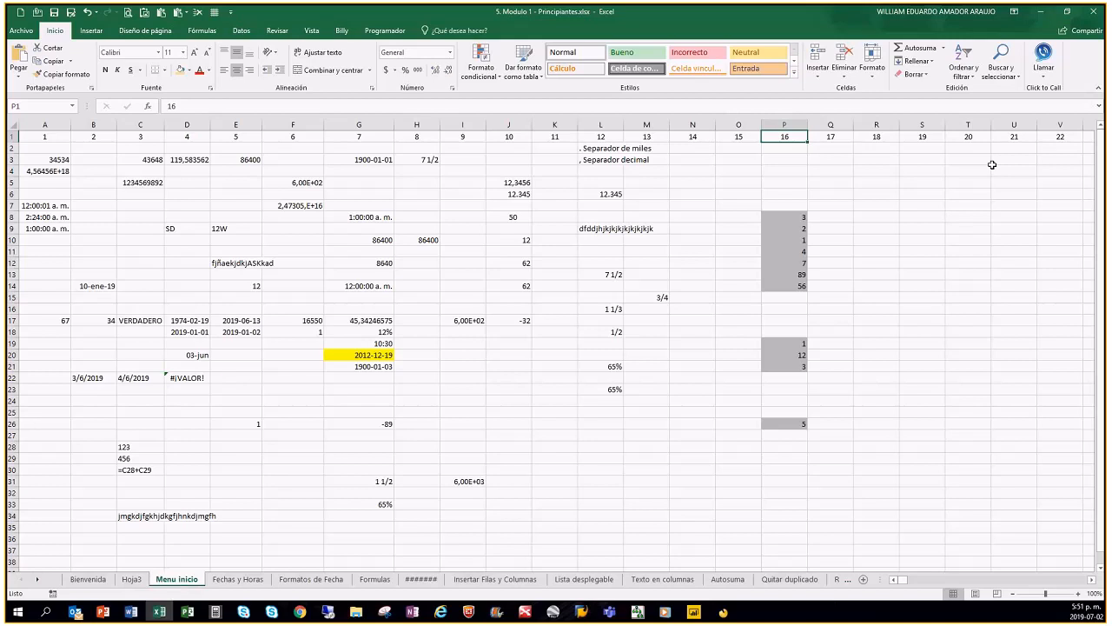
{"action": "key", "text": "ctrl+Down"}
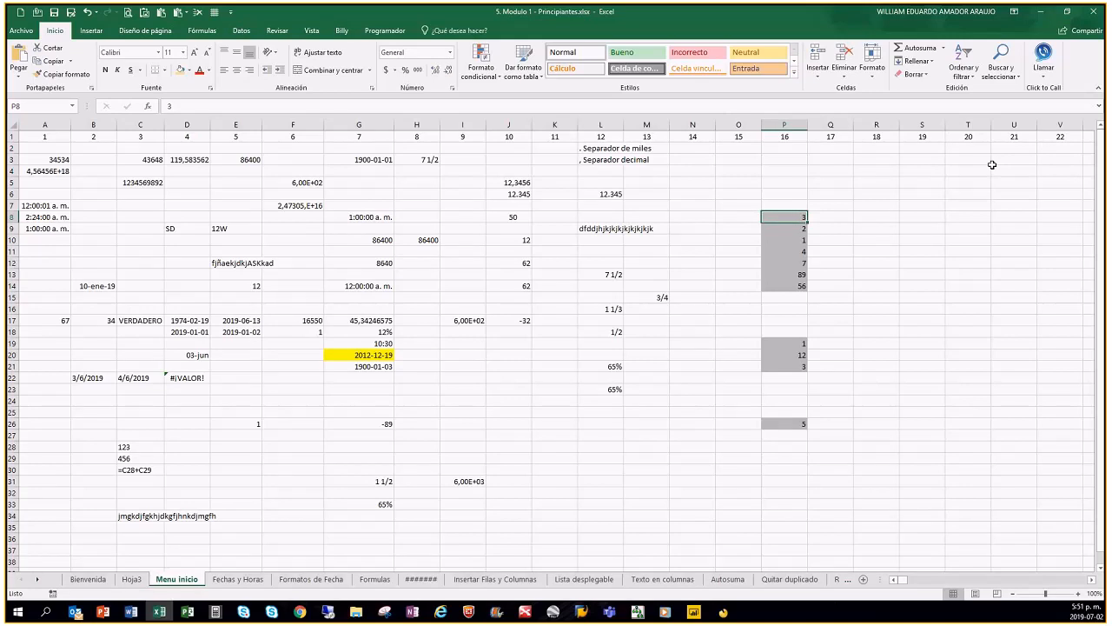
{"action": "key", "text": "Down"}
{"action": "key", "text": "ctrl+Down"}
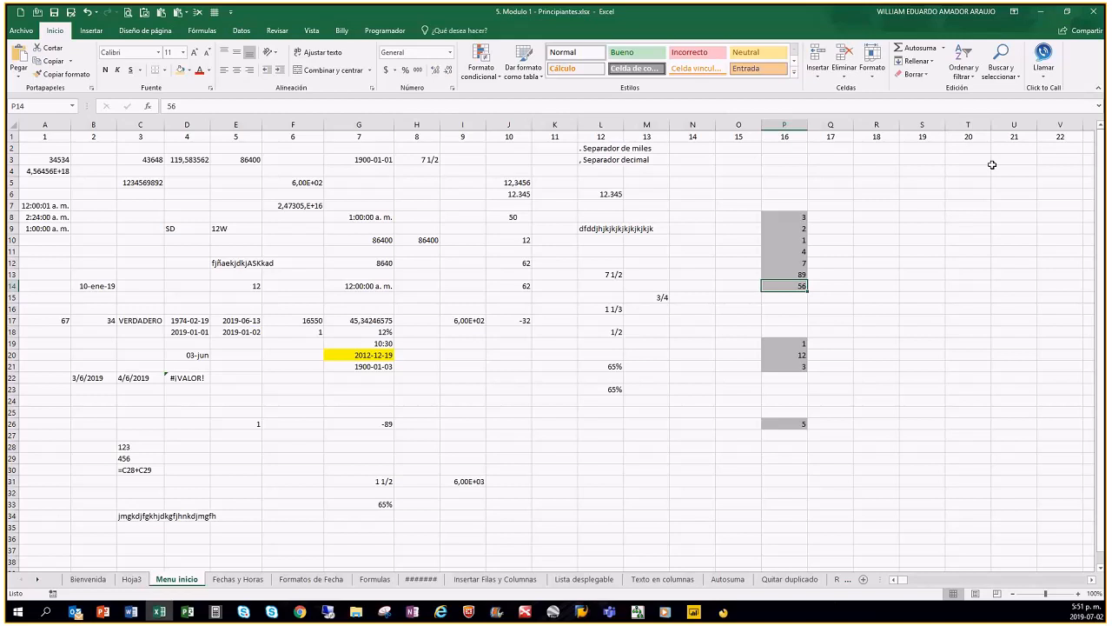
{"action": "key", "text": "ctrl+Down"}
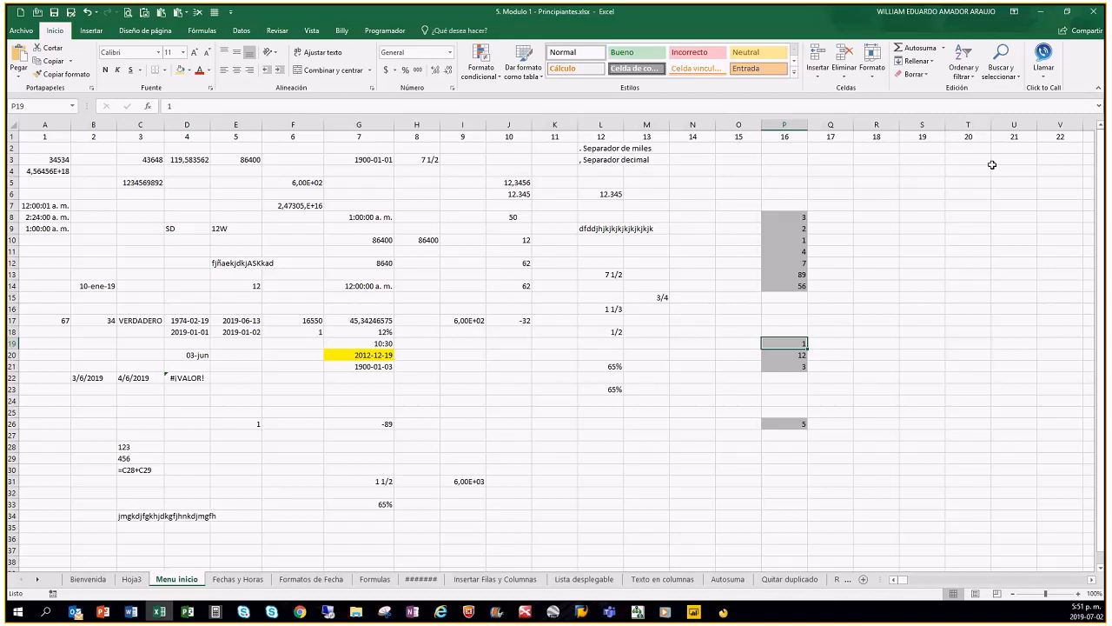
{"action": "key", "text": "ctrl+Down"}
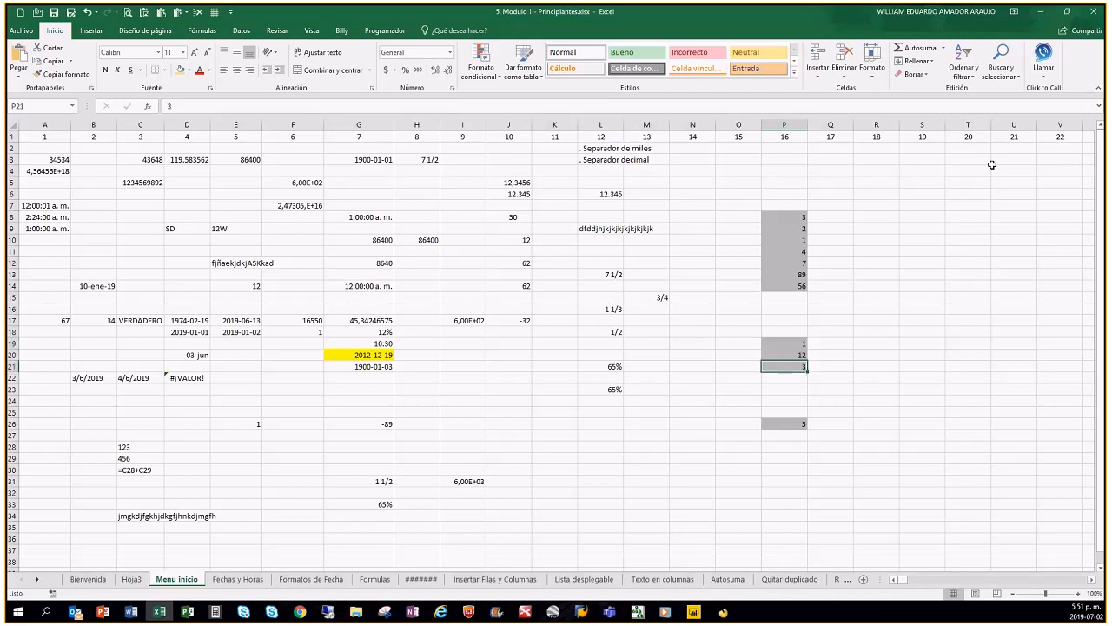
{"action": "key", "text": "ctrl+Down"}
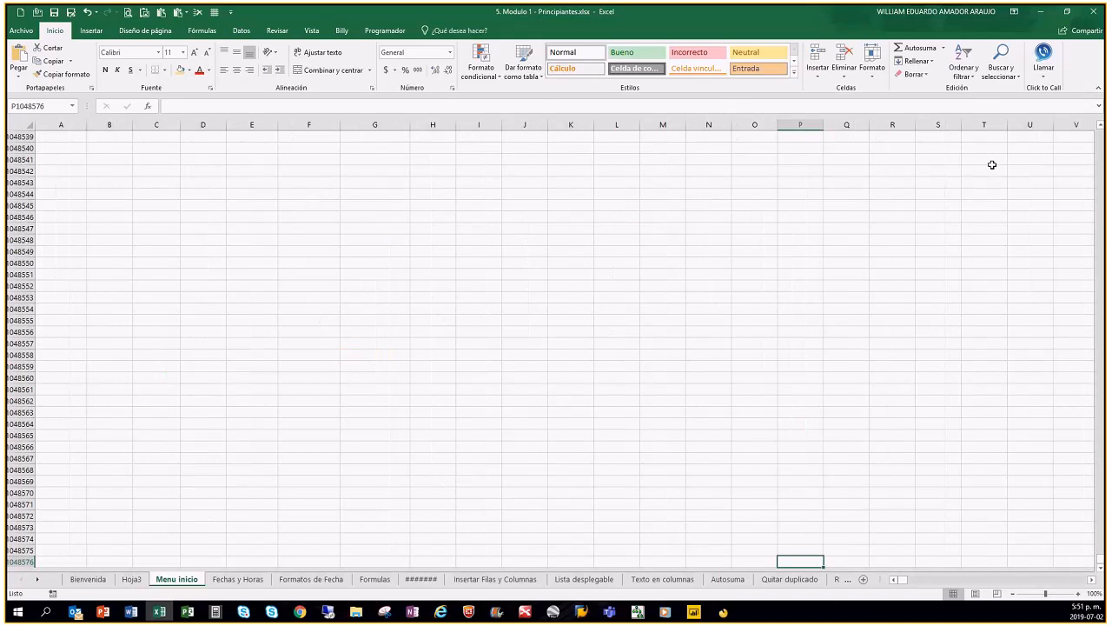
Jump back up column P through its data blocks to row 1 and across to cell A1.
{"action": "key", "text": "ctrl+Up"}
{"action": "key", "text": "ctrl+Up"}
{"action": "key", "text": "ctrl+Up"}
{"action": "key", "text": "ctrl+Up"}
{"action": "key", "text": "ctrl+Up"}
{"action": "key", "text": "ctrl+Up"}
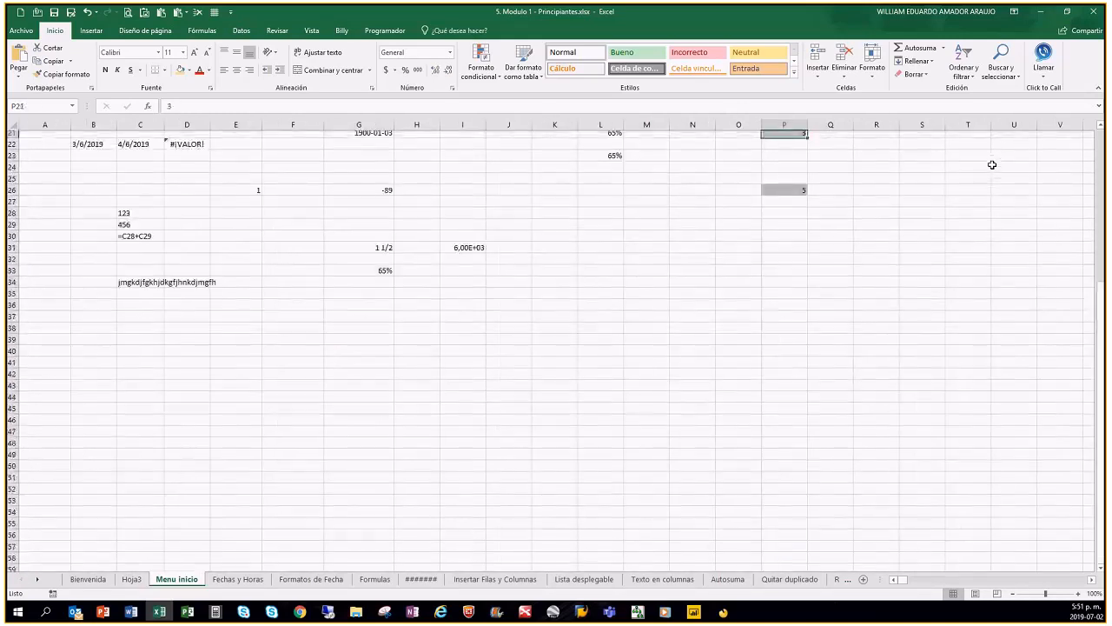
{"action": "key", "text": "ctrl+Left"}
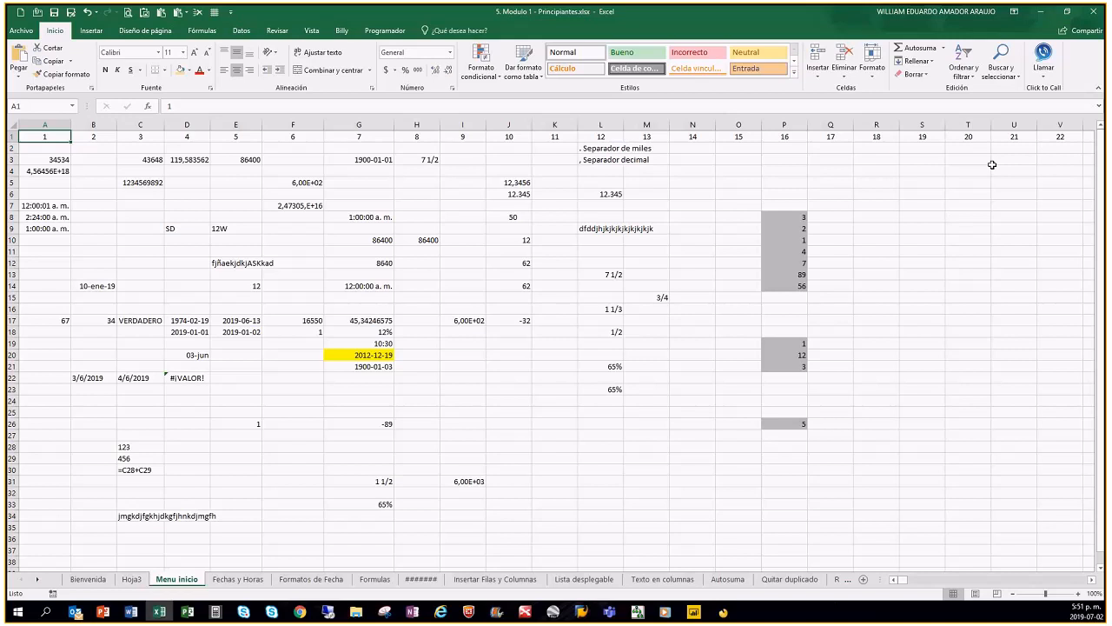
{"action": "scroll", "coordinate": [752, 330], "scroll_direction": "down", "scroll_amount": 11}
{"action": "left_click", "coordinate": [367, 298]}
{"action": "scroll", "coordinate": [379, 379], "scroll_direction": "down", "scroll_amount": 6}
{"action": "left_click", "coordinate": [374, 378]}
{"action": "scroll", "coordinate": [374, 378], "scroll_direction": "down", "scroll_amount": 7}
{"action": "scroll", "coordinate": [435, 378], "scroll_direction": "down", "scroll_amount": 7}
{"action": "left_click", "coordinate": [366, 410]}
{"action": "scroll", "coordinate": [365, 410], "scroll_direction": "down", "scroll_amount": 6}
{"action": "left_click", "coordinate": [370, 402]}
{"action": "scroll", "coordinate": [437, 377], "scroll_direction": "down", "scroll_amount": 12}
{"action": "left_click", "coordinate": [365, 411]}
Enter D in cells G66, G80 and G96 of the Menu inicio sheet.
{"action": "scroll", "coordinate": [471, 363], "scroll_direction": "up", "scroll_amount": 20}
{"action": "left_click", "coordinate": [370, 160]}
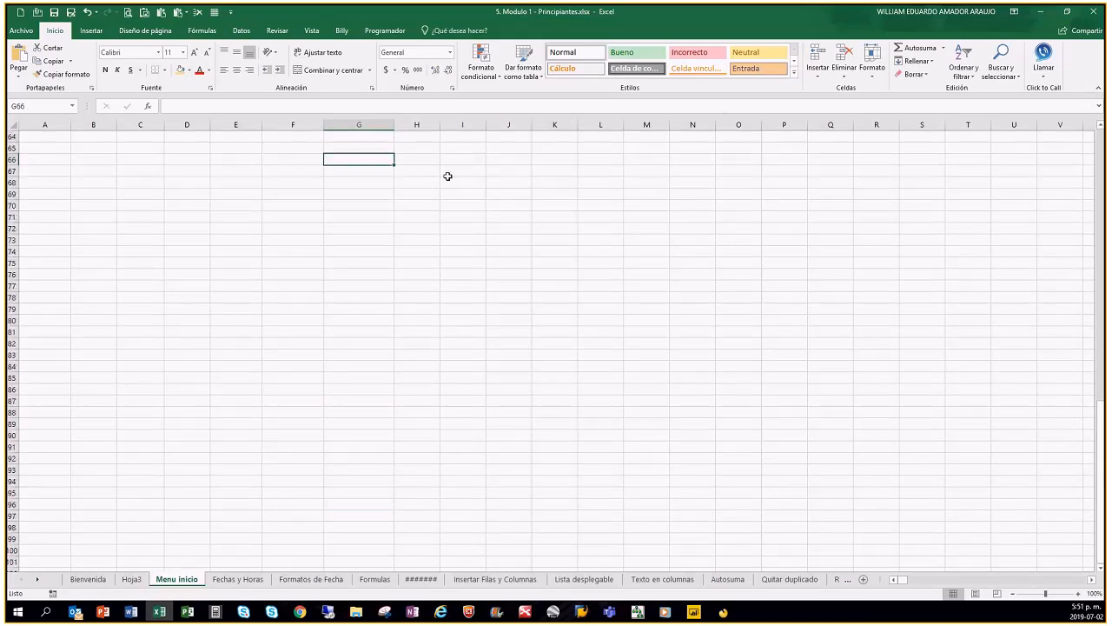
{"action": "type", "text": "D"}
{"action": "left_click", "coordinate": [372, 320]}
{"action": "type", "text": "D"}
{"action": "left_click", "coordinate": [375, 503]}
{"action": "type", "text": "D"}
{"action": "scroll", "coordinate": [521, 370], "scroll_direction": "down", "scroll_amount": 3}
{"action": "left_click", "coordinate": [521, 370]}
Jump between the D entries in column G from G66 down to G96 and back up to G66.
{"action": "scroll", "coordinate": [385, 214], "scroll_direction": "up", "scroll_amount": 5}
{"action": "left_click", "coordinate": [353, 229]}
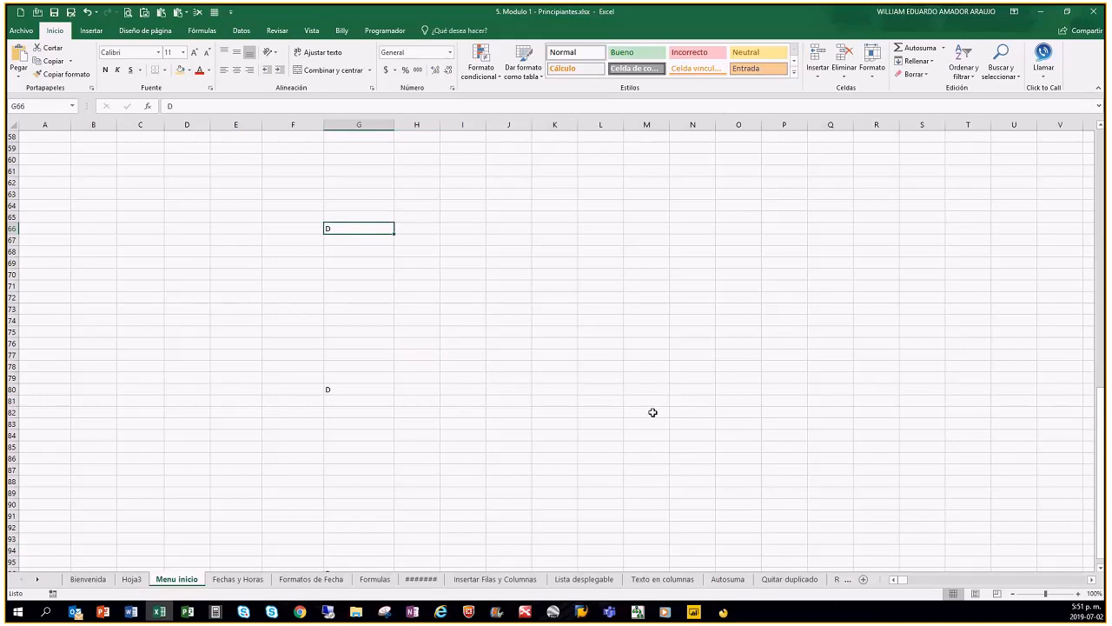
{"action": "key", "text": "ctrl+Down"}
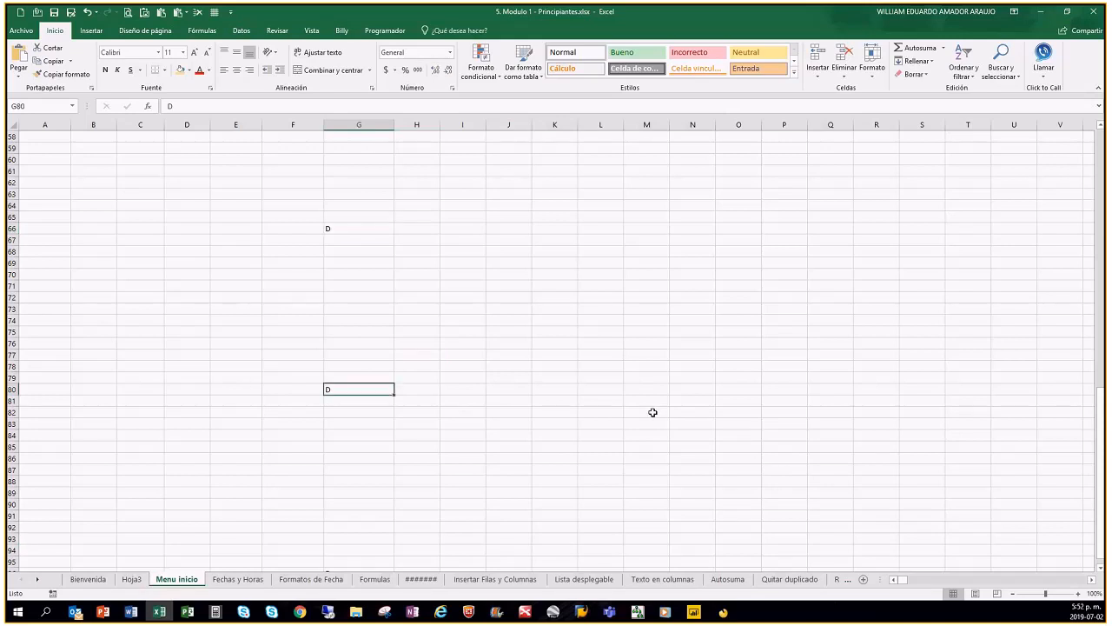
{"action": "key", "text": "ctrl+Down"}
{"action": "key", "text": "ctrl+Up"}
{"action": "key", "text": "ctrl+Up"}
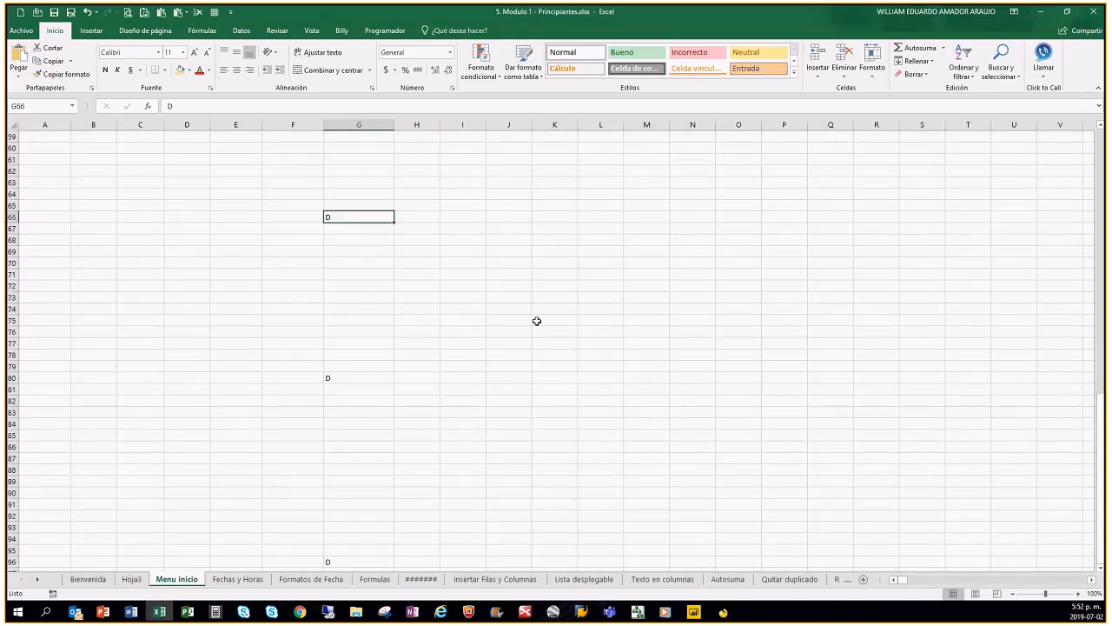
Delete rows 70 to 96 of the Menu inicio sheet, including the two lower D entries.
{"action": "left_click_drag", "start_coordinate": [12, 262], "coordinate": [55, 542]}
{"action": "right_click", "coordinate": [126, 395]}
{"action": "left_click", "coordinate": [165, 485]}
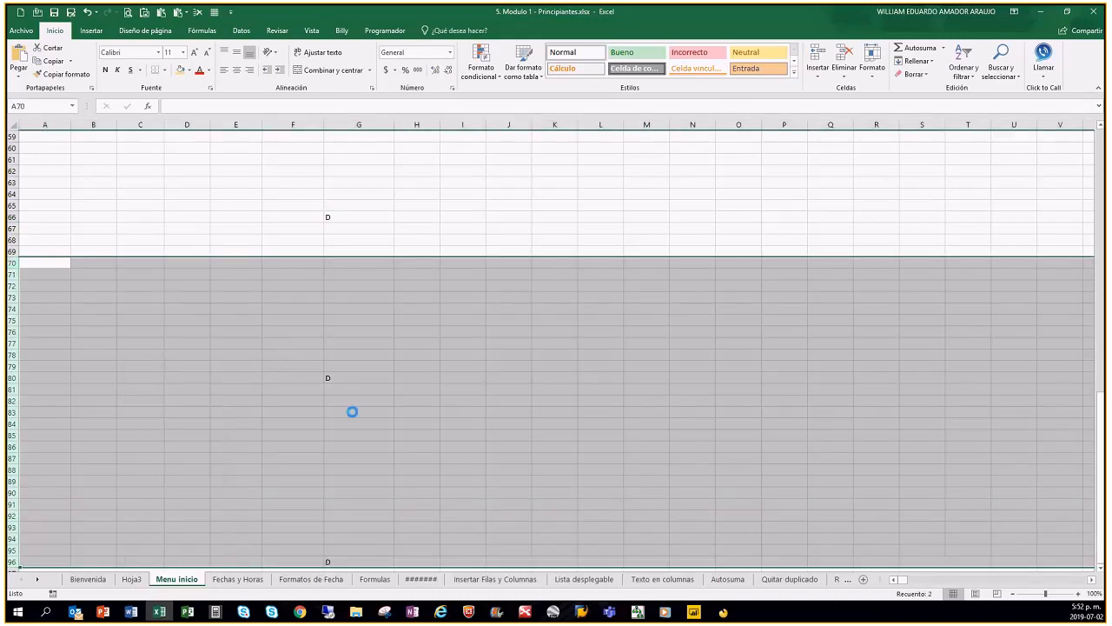
Enter D in cell G176 and E in cell G280 of the Menu inicio sheet.
{"action": "left_click", "coordinate": [370, 375]}
{"action": "scroll", "coordinate": [398, 369], "scroll_direction": "down", "scroll_amount": 12}
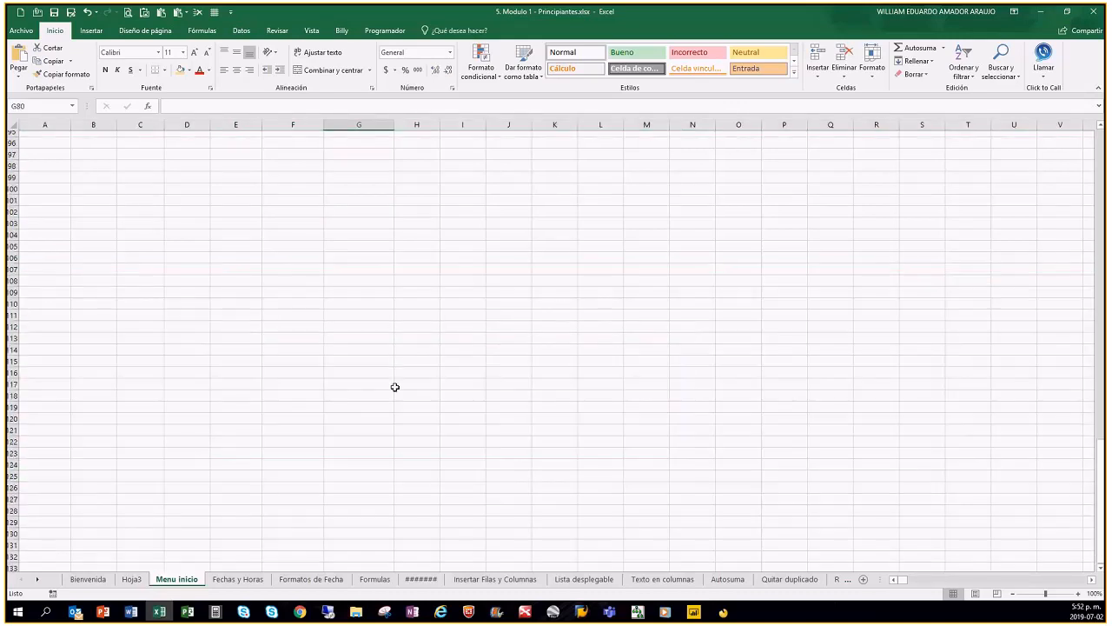
{"action": "scroll", "coordinate": [394, 387], "scroll_direction": "down", "scroll_amount": 17}
{"action": "left_click", "coordinate": [352, 481]}
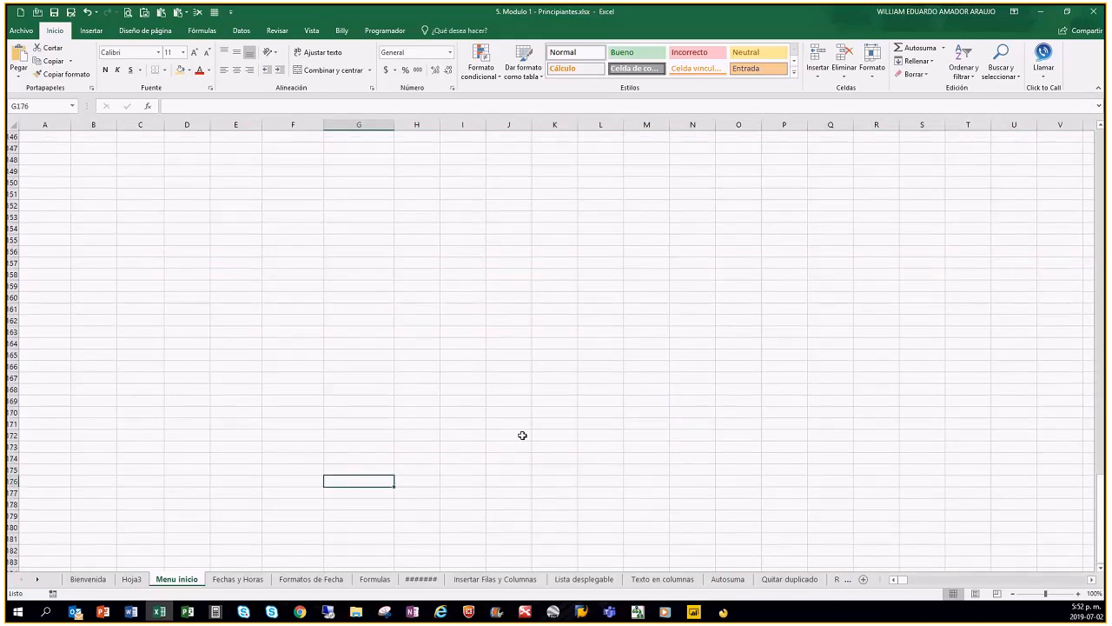
{"action": "type", "text": "D"}
{"action": "scroll", "coordinate": [513, 437], "scroll_direction": "down", "scroll_amount": 20}
{"action": "left_click", "coordinate": [360, 539]}
{"action": "left_click", "coordinate": [549, 450]}
Jump from G66 down column G to the entries in G176 and G280, and return to cell A1.
{"action": "scroll", "coordinate": [552, 409], "scroll_direction": "up", "scroll_amount": 20}
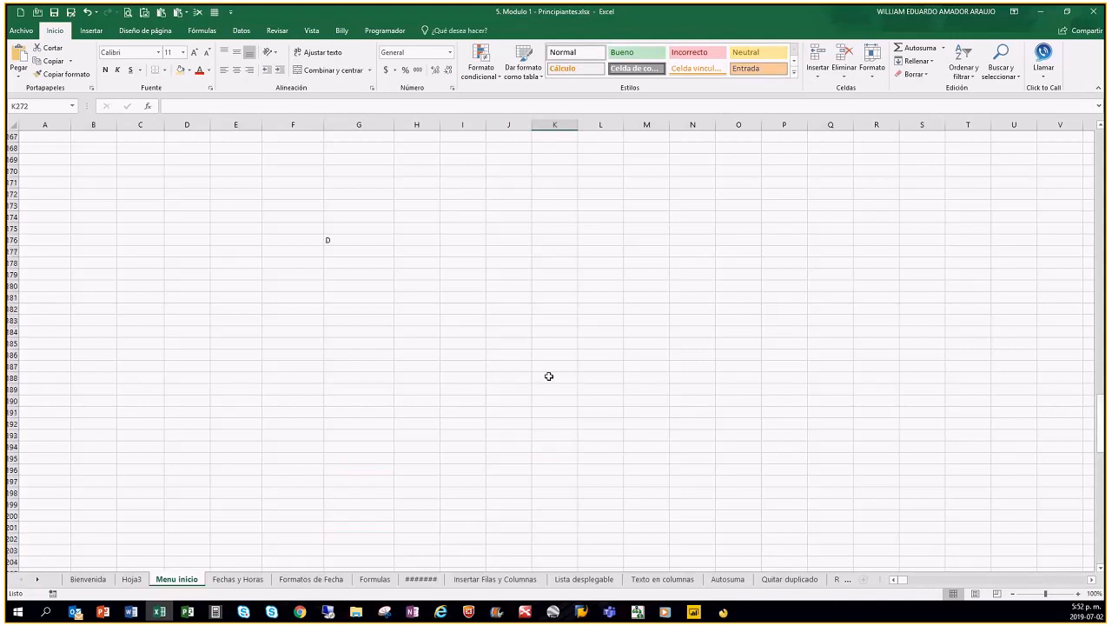
{"action": "scroll", "coordinate": [549, 375], "scroll_direction": "up", "scroll_amount": 20}
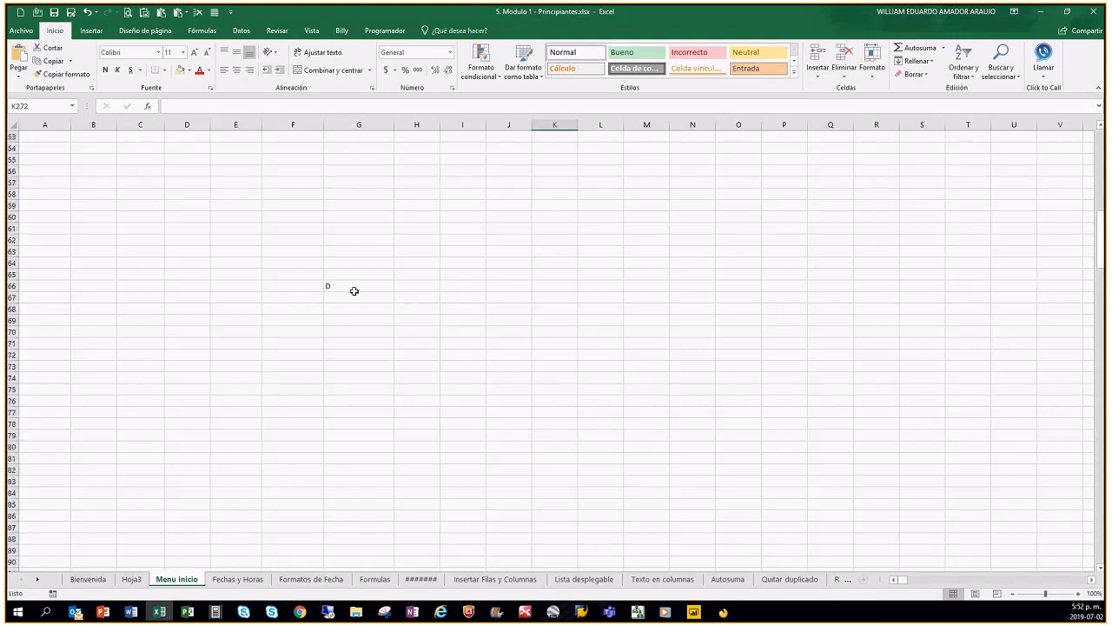
{"action": "left_click", "coordinate": [357, 287]}
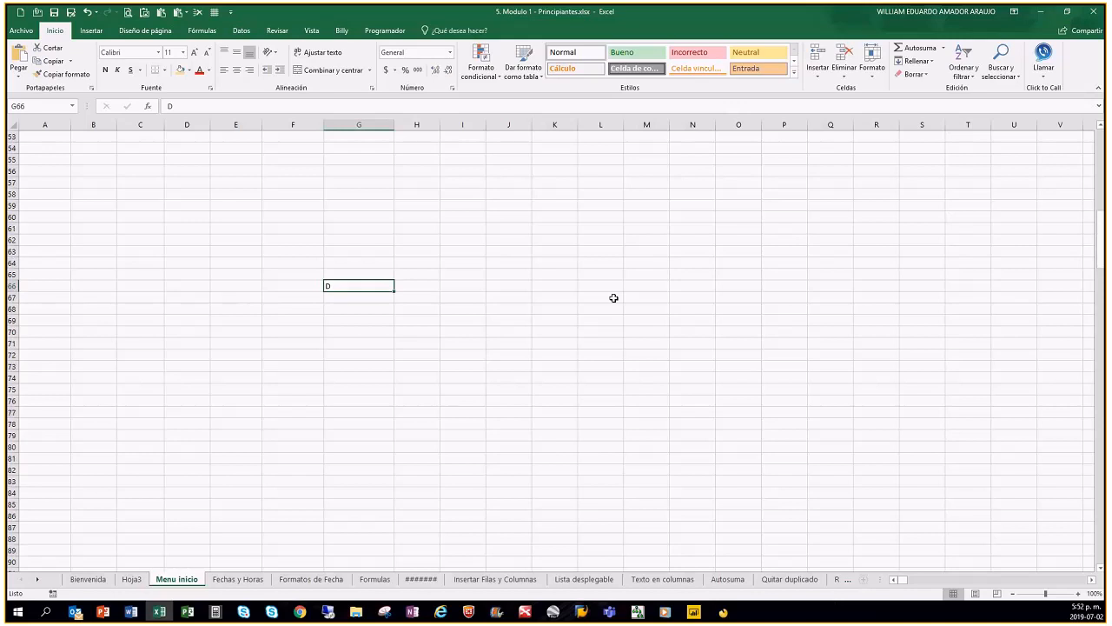
{"action": "key", "text": "ctrl+Down"}
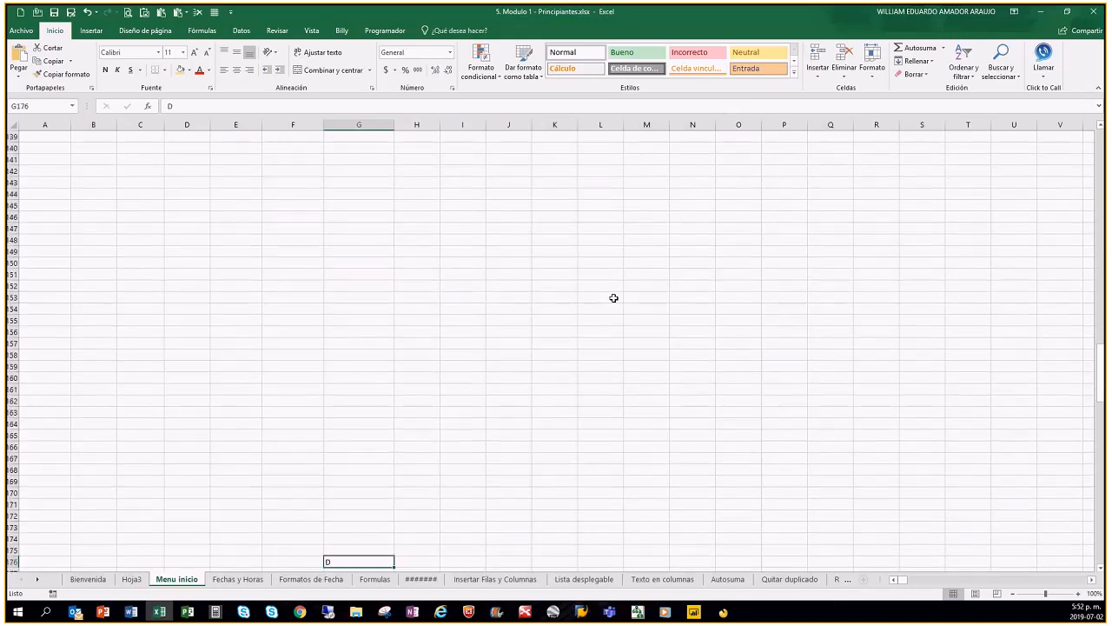
{"action": "key", "text": "ctrl+Down"}
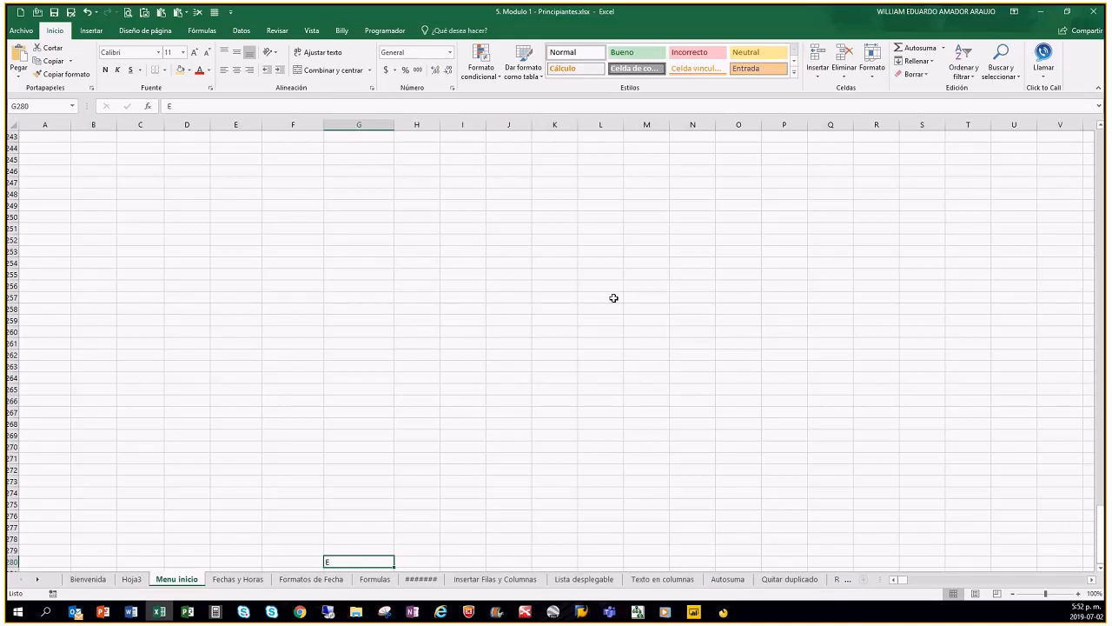
{"action": "key", "text": "ctrl+Home"}
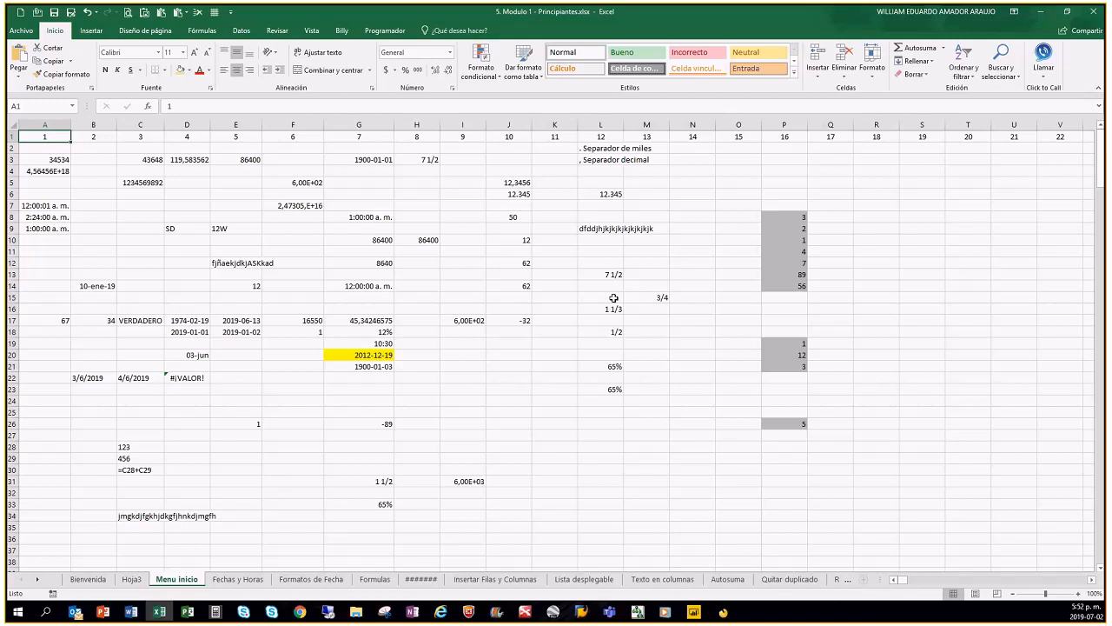
Select the empty cell I86 far below the main data and return directly to cell A1.
{"action": "scroll", "coordinate": [614, 298], "scroll_direction": "down", "scroll_amount": 20}
{"action": "left_click", "coordinate": [456, 387]}
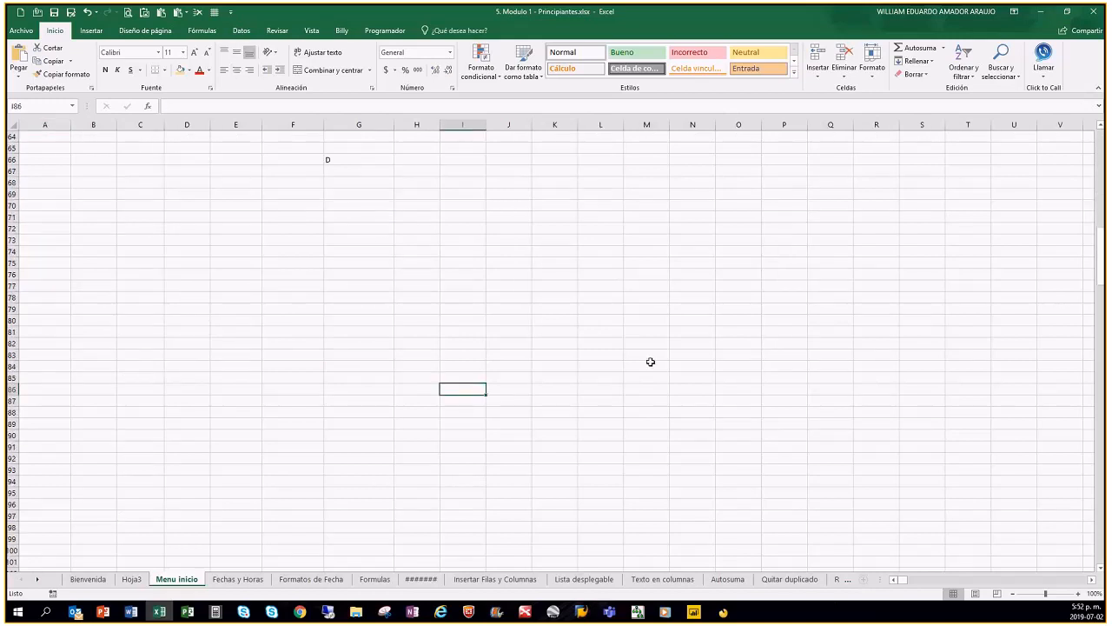
{"action": "key", "text": "ctrl+Home"}
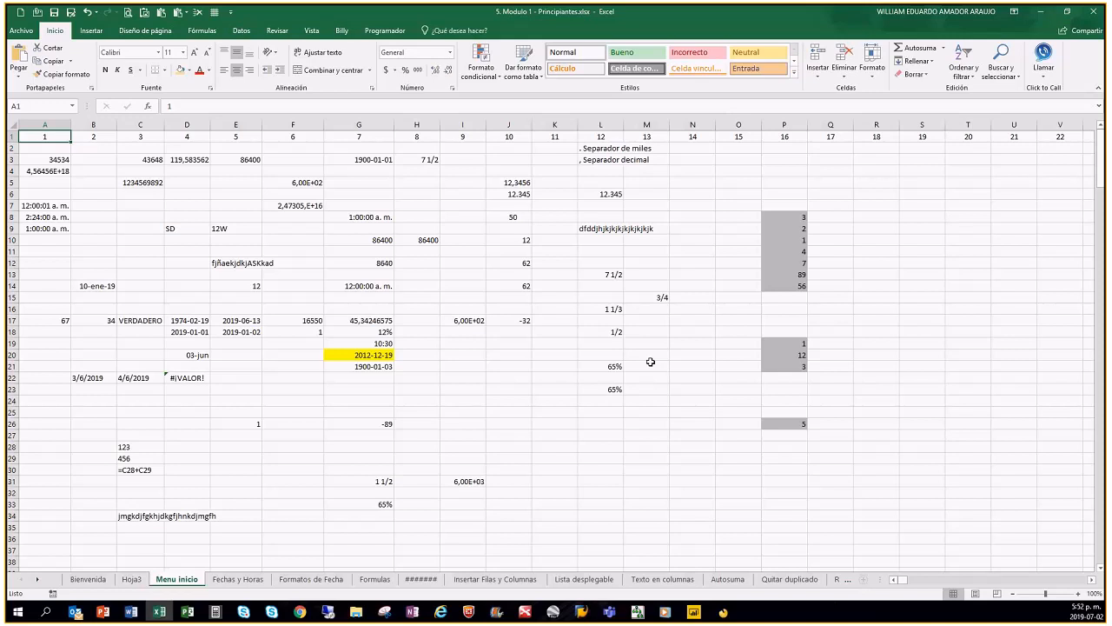
Select the empty cell J148 far below the data and return directly to cell A1.
{"action": "scroll", "coordinate": [651, 362], "scroll_direction": "down", "scroll_amount": 20}
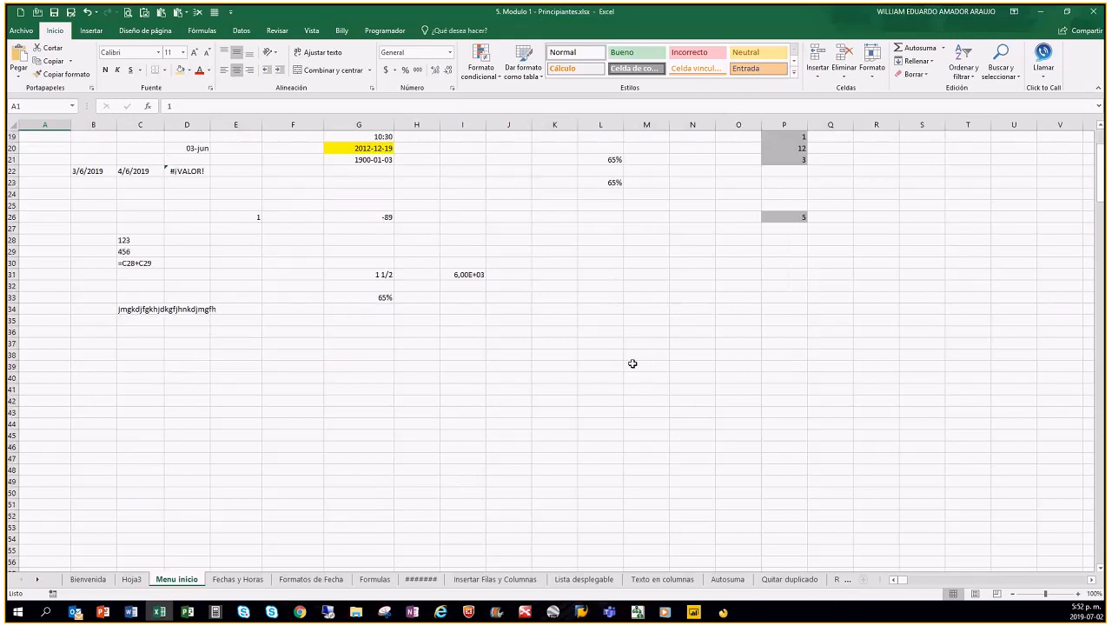
{"action": "left_click", "coordinate": [498, 480]}
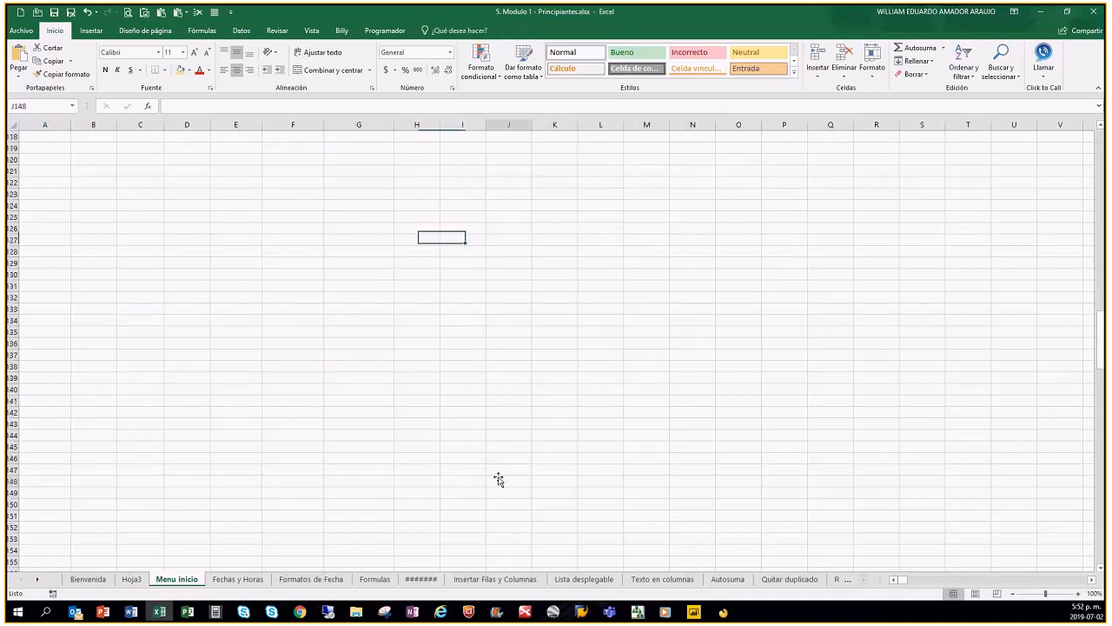
{"action": "scroll", "coordinate": [509, 478], "scroll_direction": "up", "scroll_amount": 14}
{"action": "scroll", "coordinate": [511, 478], "scroll_direction": "down", "scroll_amount": 19}
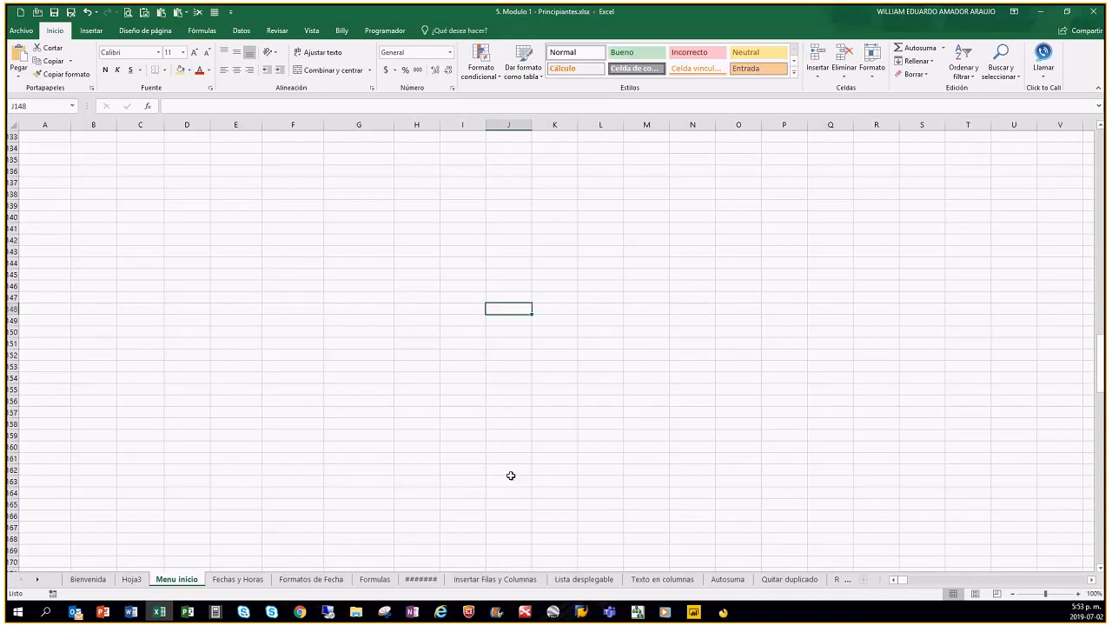
{"action": "key", "text": "ctrl+Home"}
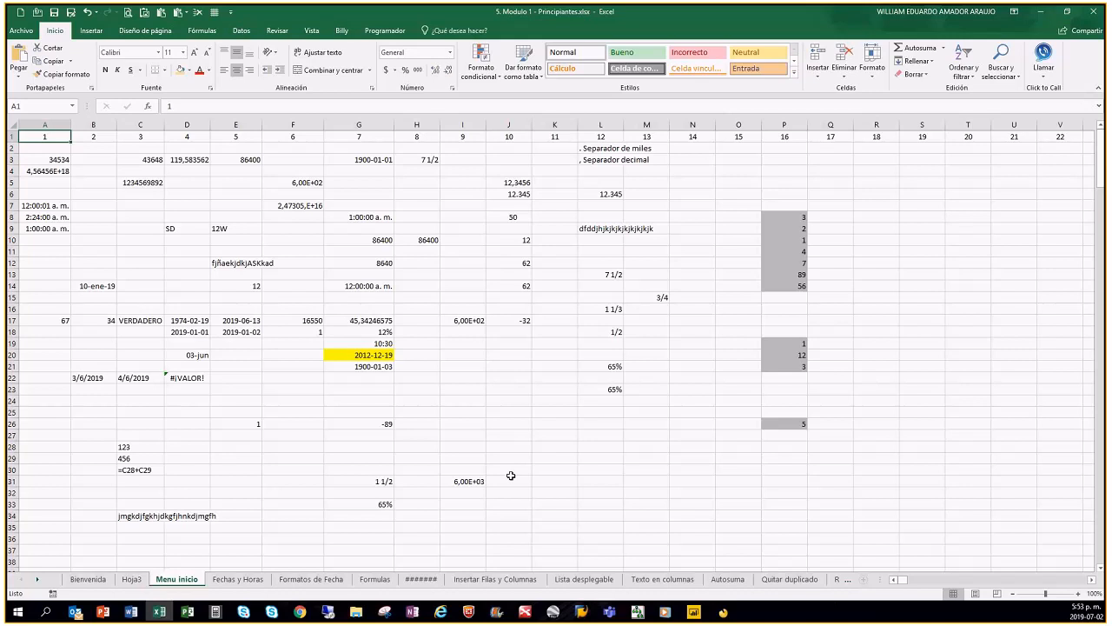
{"action": "key", "text": "alt+Tab"}
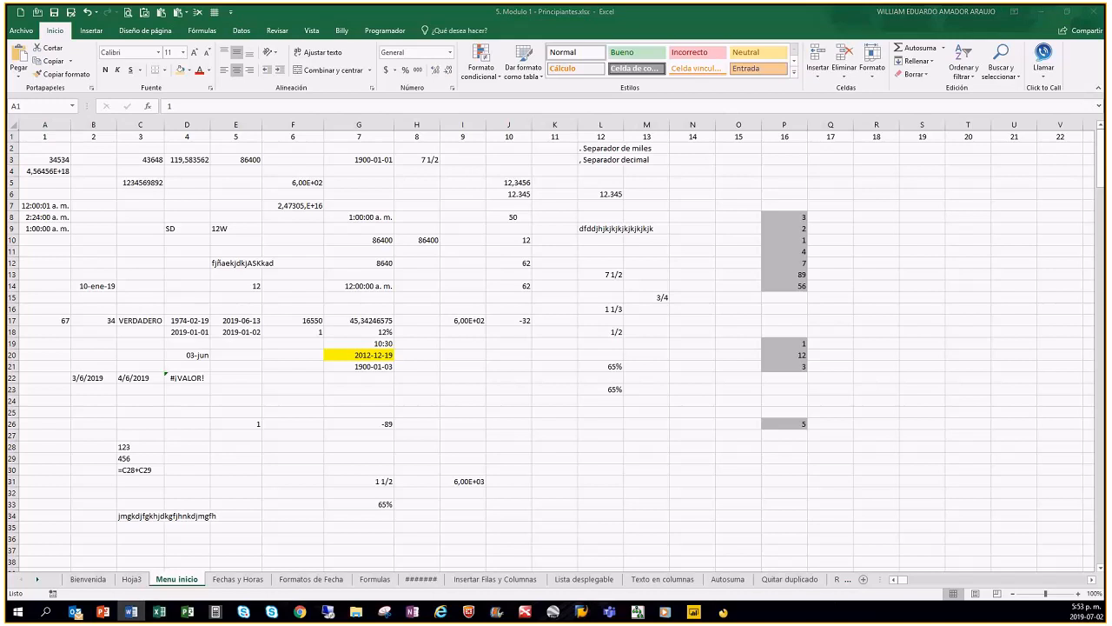
{"action": "key", "text": "alt+Tab"}
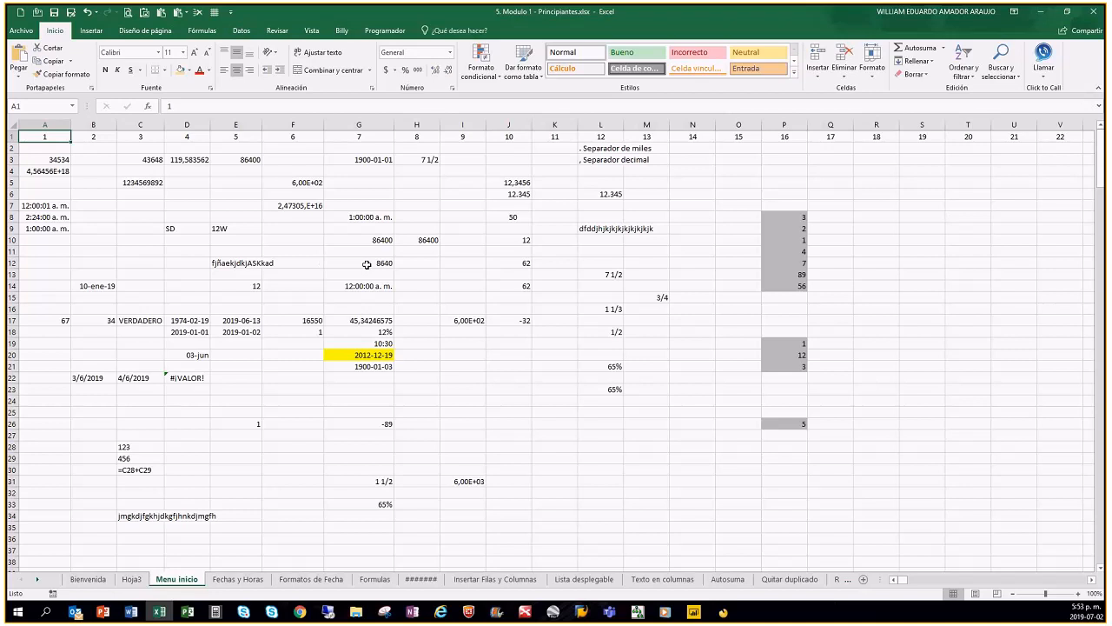
Select the cell range B2:C11, replace it with the single cell G10, and select the range A1:B4.
{"action": "left_click_drag", "start_coordinate": [94, 149], "coordinate": [148, 252]}
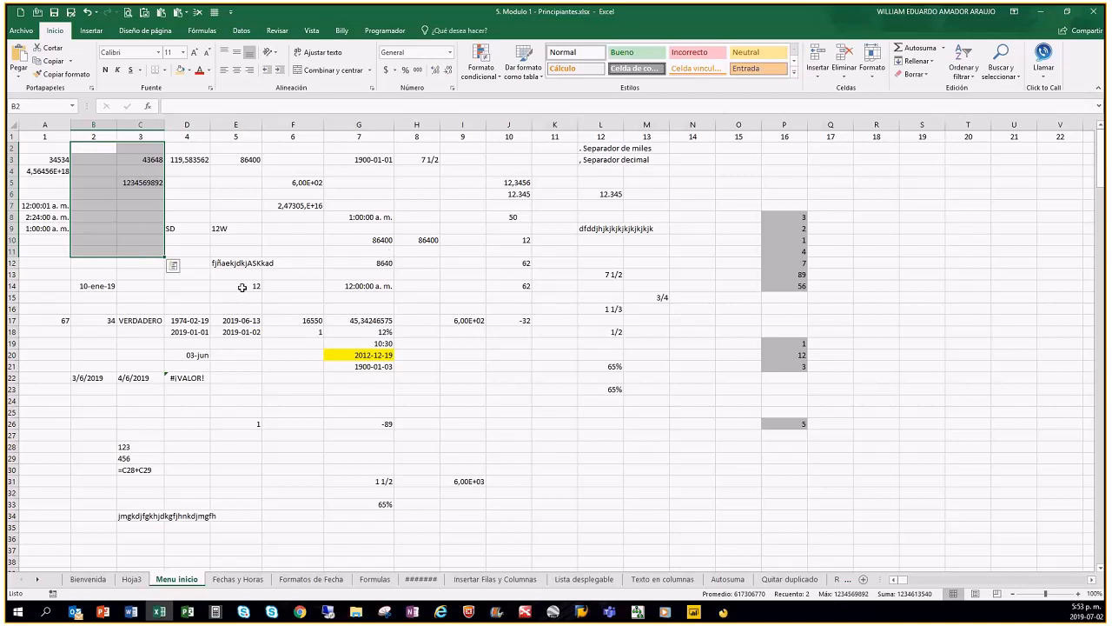
{"action": "left_click", "coordinate": [349, 234]}
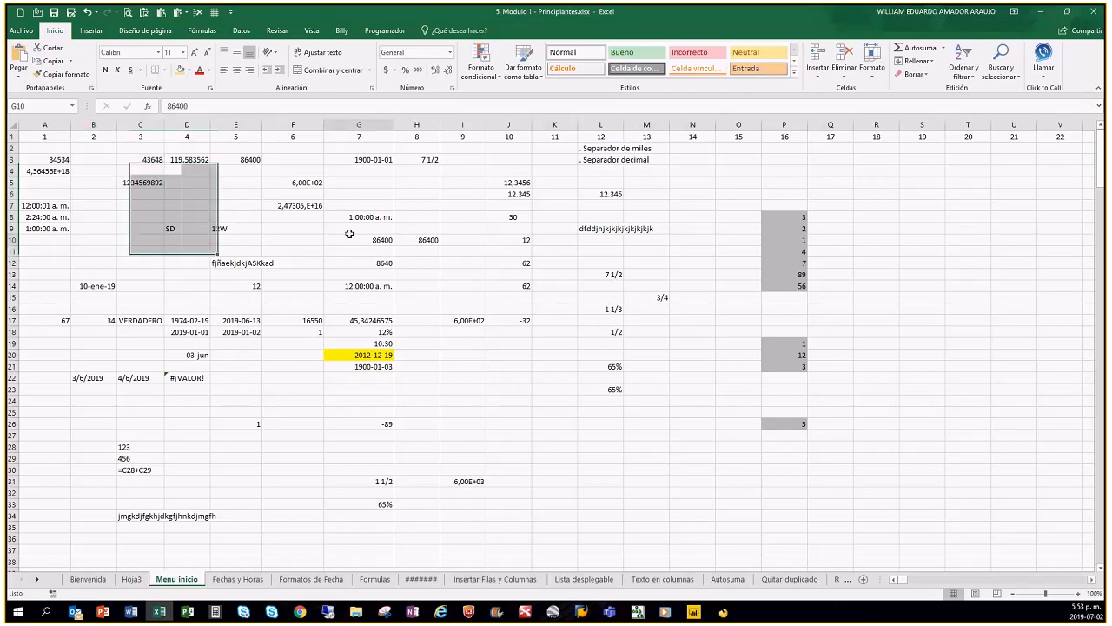
{"action": "left_click_drag", "start_coordinate": [44, 136], "coordinate": [94, 171]}
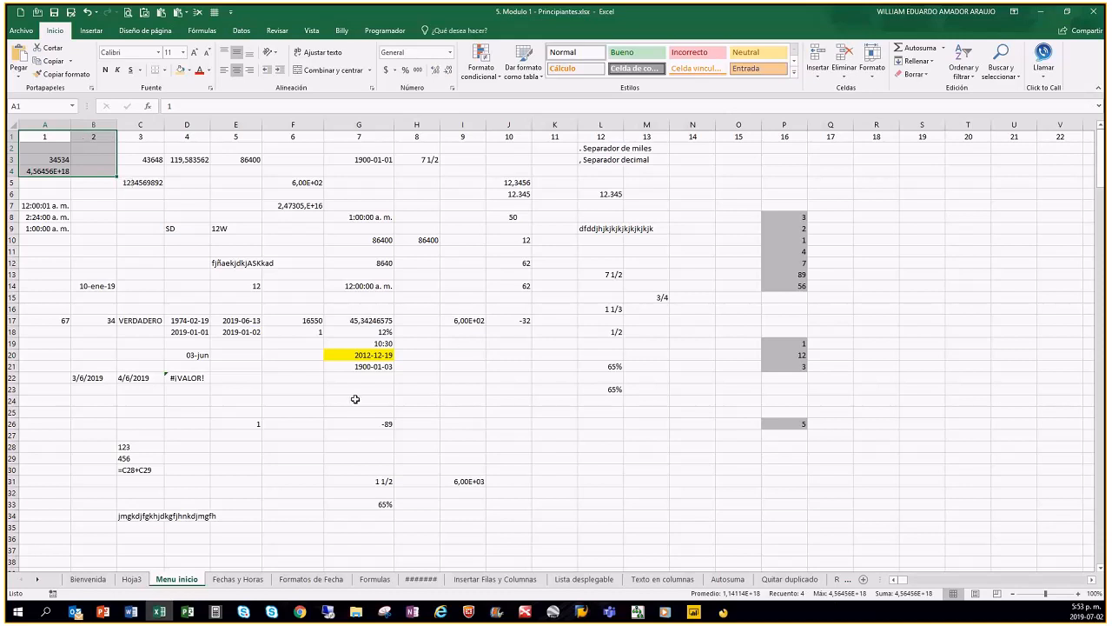
Enter the range notation (a1:B4) as text in cell G23 of the Menu inicio sheet.
{"action": "left_click", "coordinate": [357, 390]}
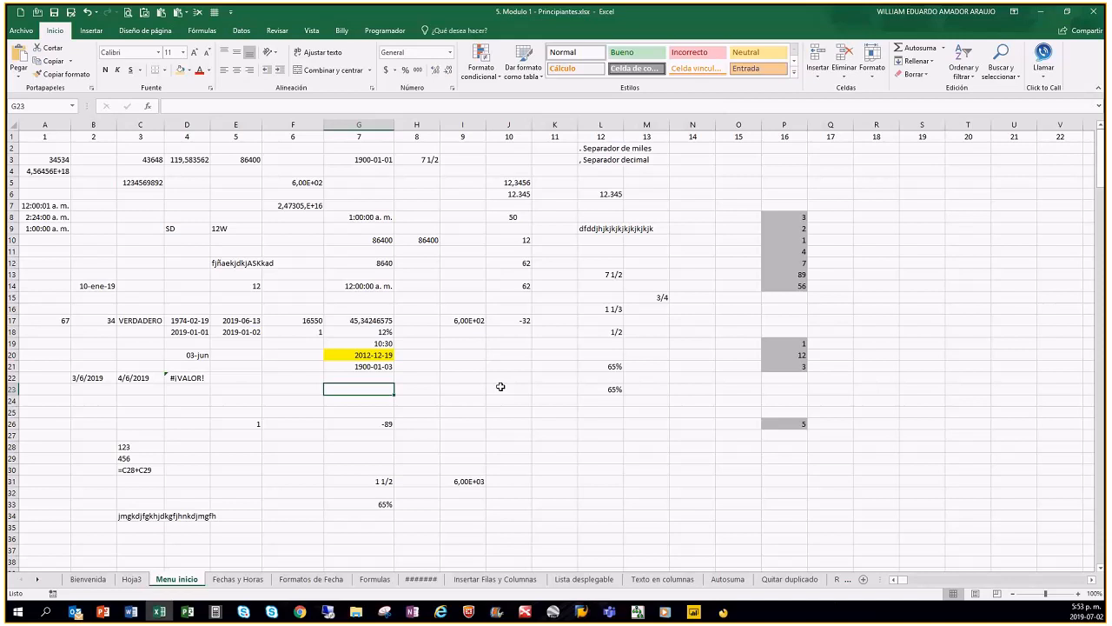
{"action": "type", "text": "(a"}
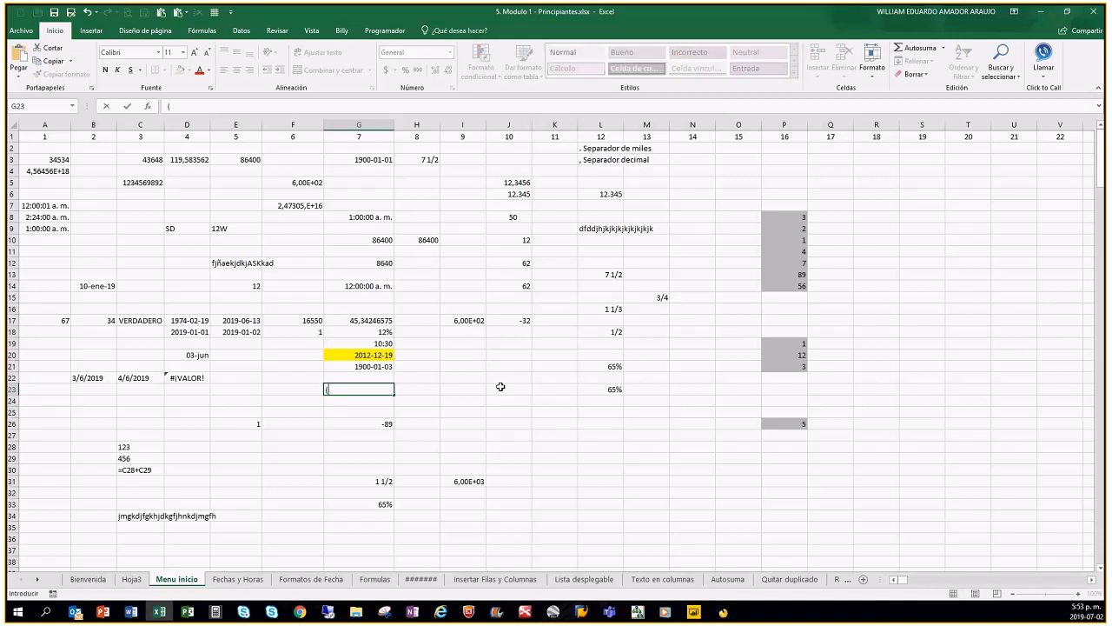
{"action": "type", "text": "1:B4"}
{"action": "key", "text": "Left"}
{"action": "key", "text": "Left"}
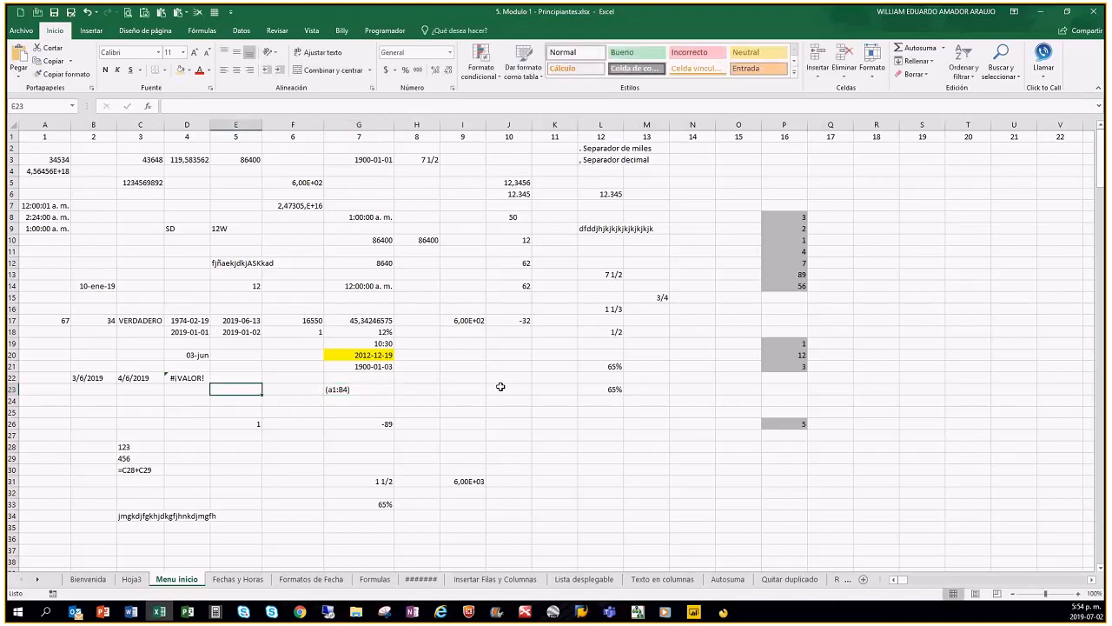
{"action": "key", "text": "Right"}
{"action": "key", "text": "Right"}
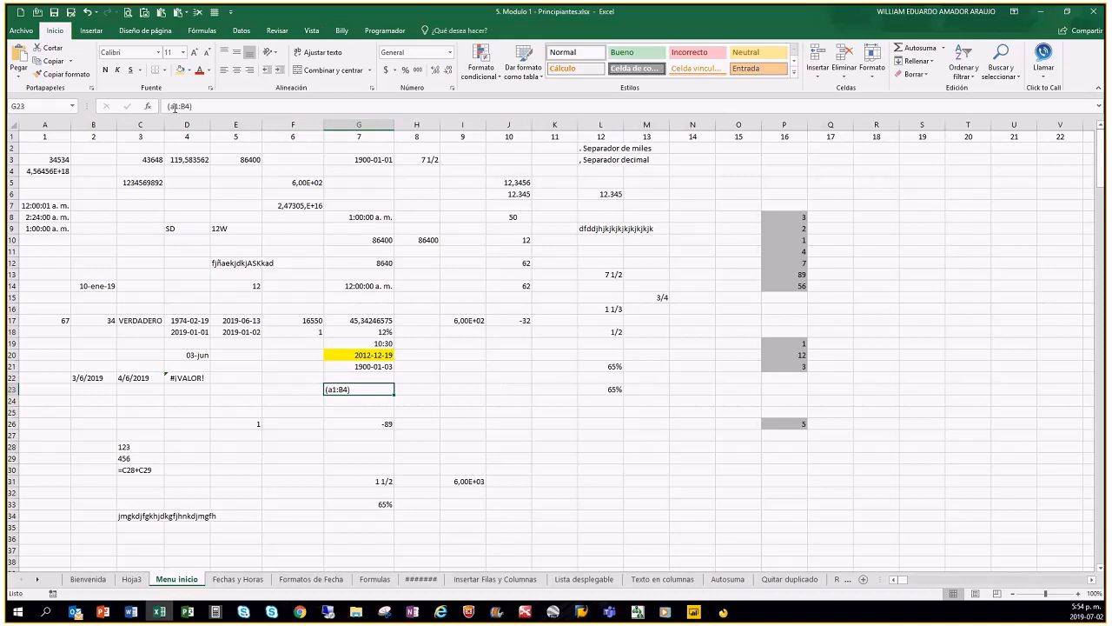
Capitalize the first column letter in cell G23 so the notation reads (A1:B4).
{"action": "left_click", "coordinate": [175, 106]}
{"action": "key", "text": "BackSpace"}
{"action": "type", "text": "A"}
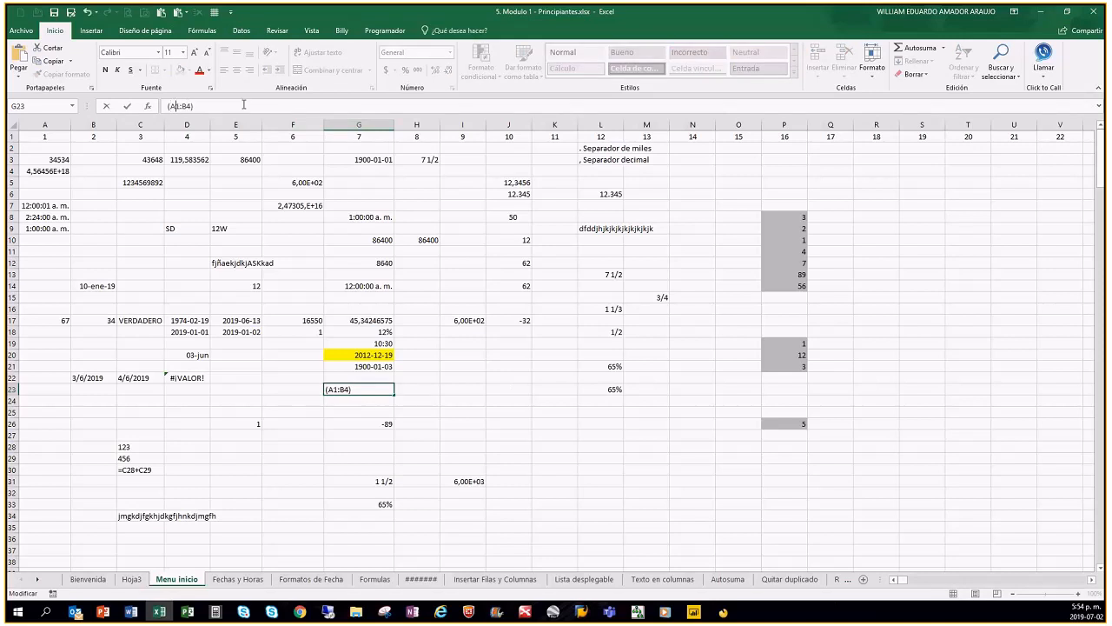
{"action": "key", "text": "Return"}
{"action": "key", "text": "Up"}
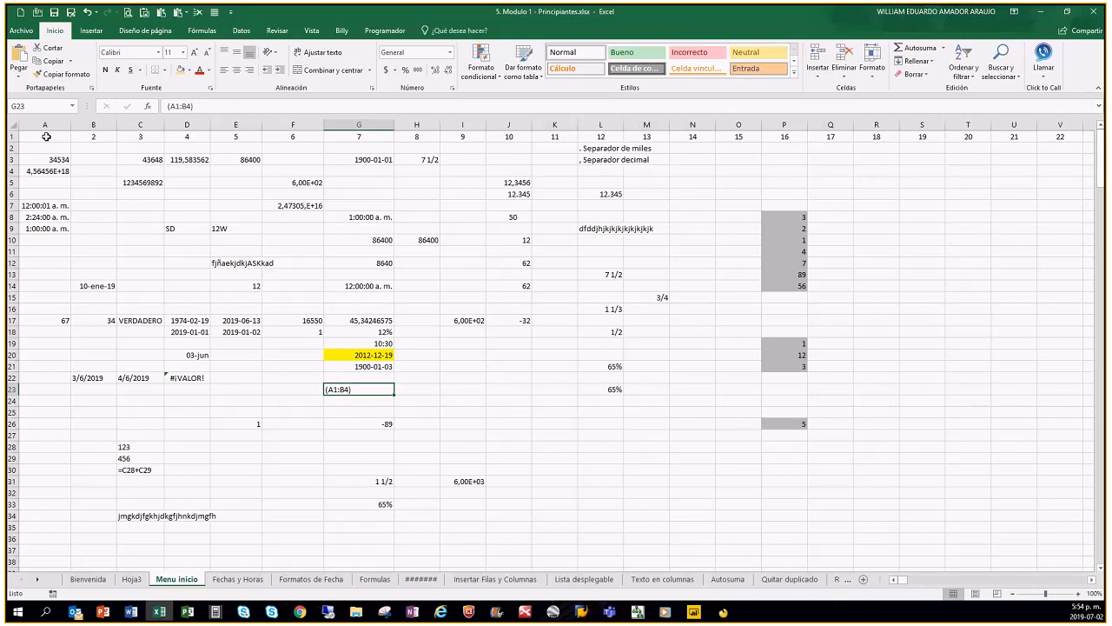
Select the range A1:B4 that cell G23 names, revisit G23, and return to cell A1.
{"action": "left_click_drag", "start_coordinate": [43, 137], "coordinate": [106, 170]}
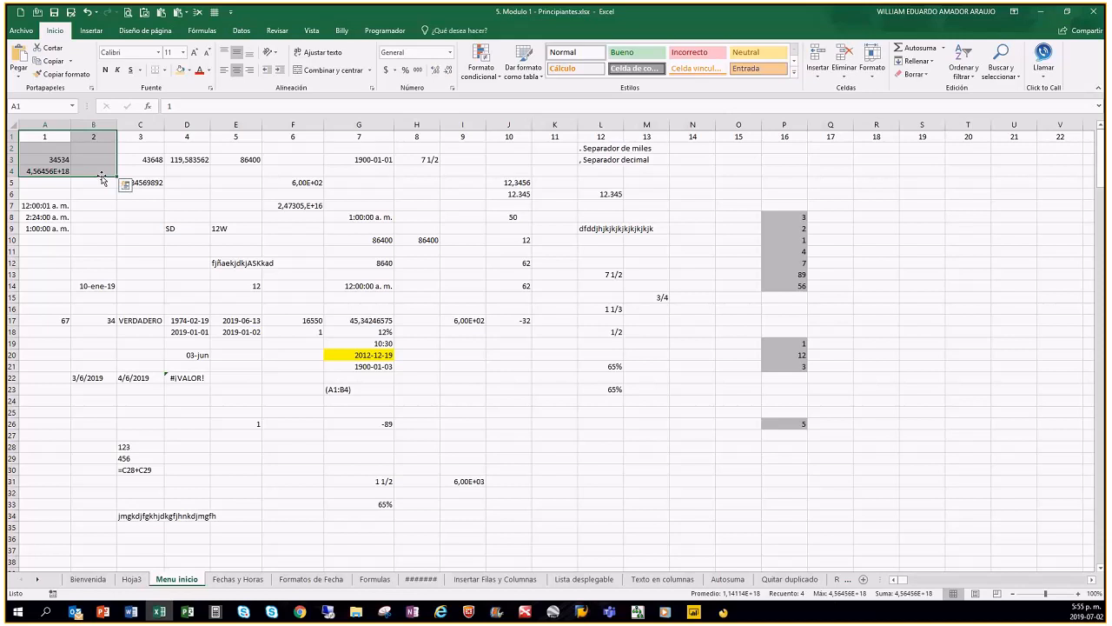
{"action": "left_click", "coordinate": [344, 393]}
{"action": "scroll", "coordinate": [501, 404], "scroll_direction": "up", "scroll_amount": 4}
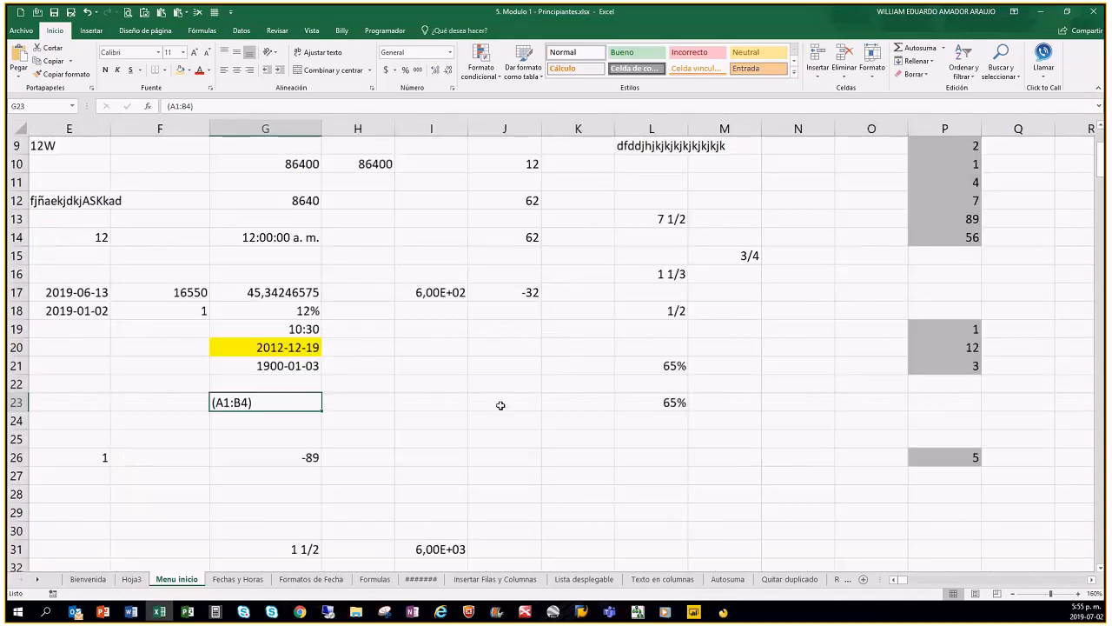
{"action": "left_click", "coordinate": [273, 425]}
{"action": "key", "text": "ctrl+Home"}
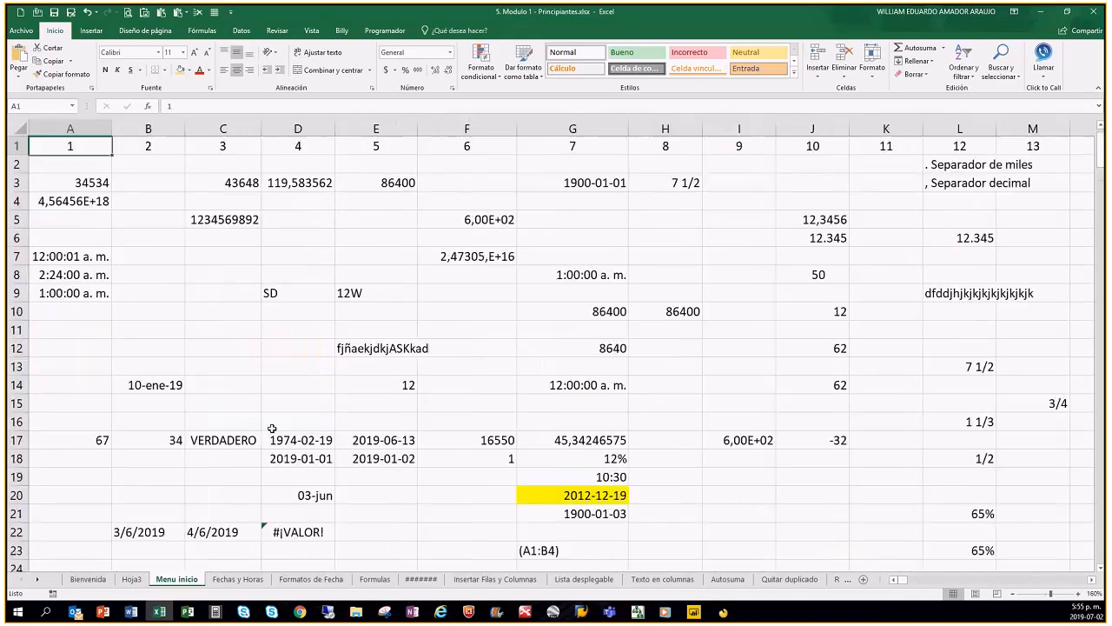
Fill cell G23, which holds the (A1:B4) notation, with light orange.
{"action": "scroll", "coordinate": [591, 331], "scroll_direction": "down", "scroll_amount": 4}
{"action": "left_click", "coordinate": [572, 341]}
{"action": "left_click", "coordinate": [596, 331]}
{"action": "left_click", "coordinate": [180, 70]}
{"action": "left_click", "coordinate": [718, 299]}
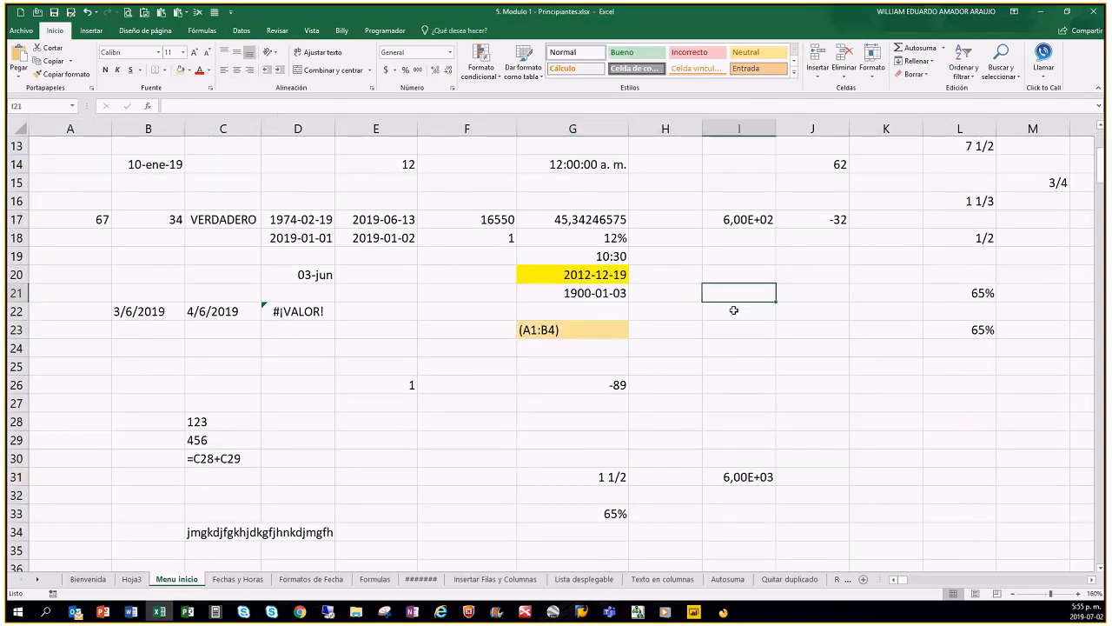
{"action": "left_click", "coordinate": [428, 345]}
{"action": "scroll", "coordinate": [567, 323], "scroll_direction": "up", "scroll_amount": 4}
Remove the data in columns A to E of the Hoja3 sheet and move down from A1 to cell A8.
{"action": "left_click", "coordinate": [131, 579]}
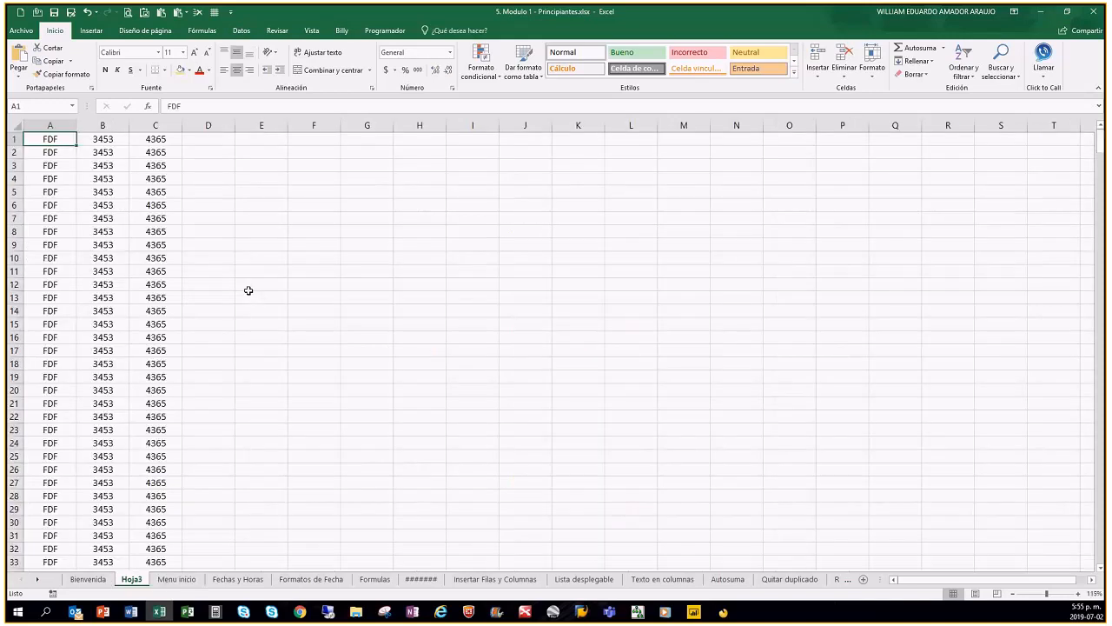
{"action": "left_click_drag", "start_coordinate": [48, 124], "coordinate": [244, 168]}
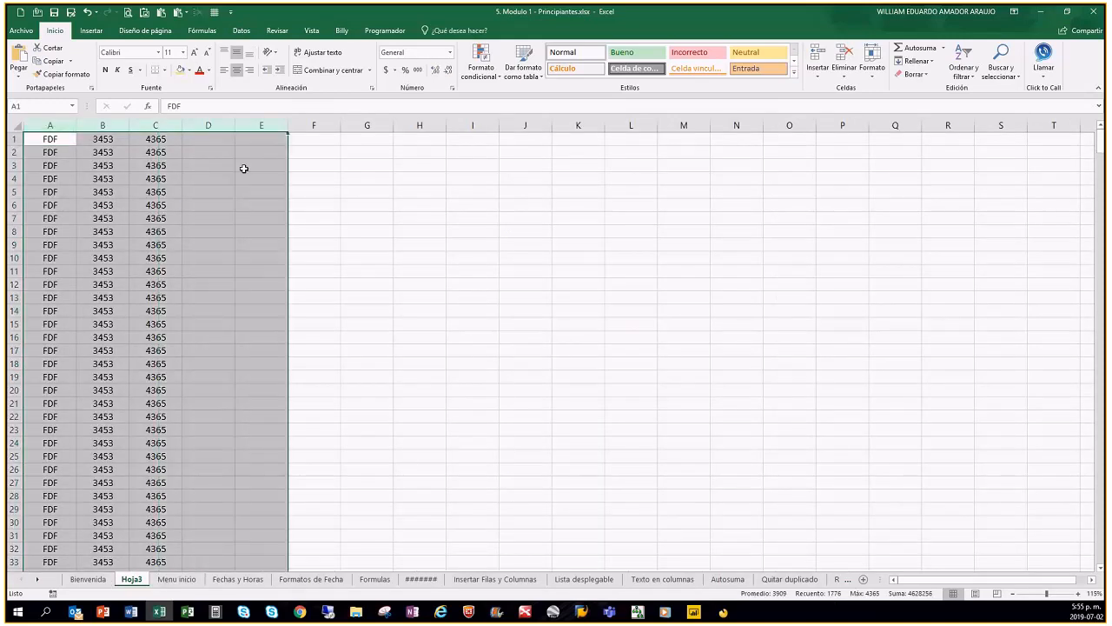
{"action": "right_click", "coordinate": [244, 168]}
{"action": "left_click", "coordinate": [282, 263]}
{"action": "left_click", "coordinate": [202, 281]}
{"action": "key", "text": "ctrl+Home"}
{"action": "key", "text": "Down"}
{"action": "key", "text": "Down"}
{"action": "key", "text": "Down"}
{"action": "key", "text": "Down"}
{"action": "key", "text": "Down"}
{"action": "key", "text": "Down"}
{"action": "key", "text": "Down"}
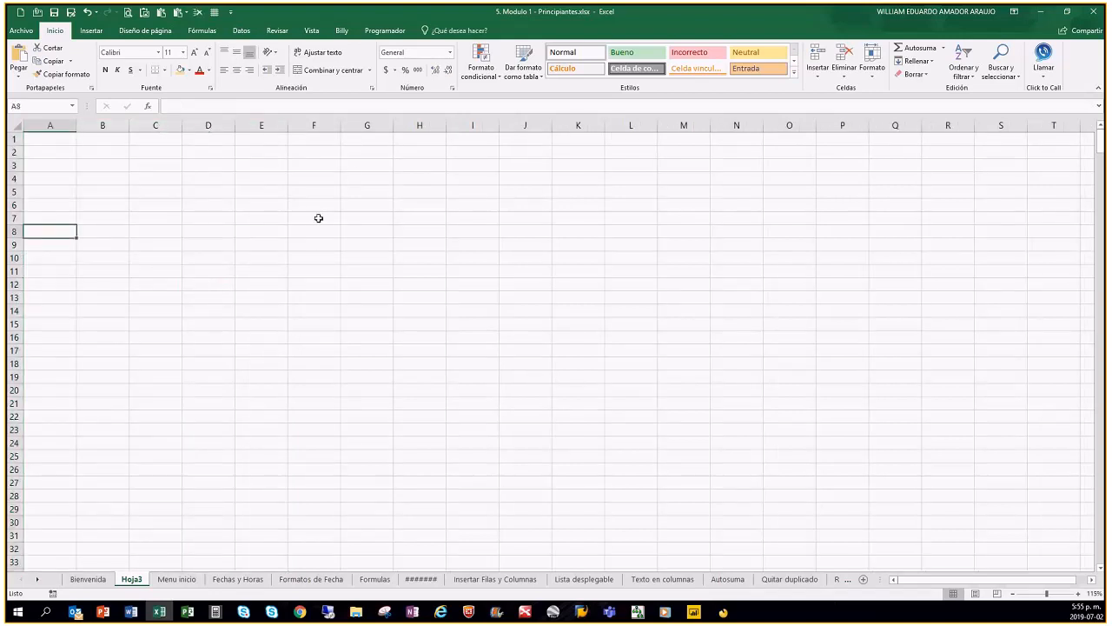
{"action": "double_click", "coordinate": [132, 580]}
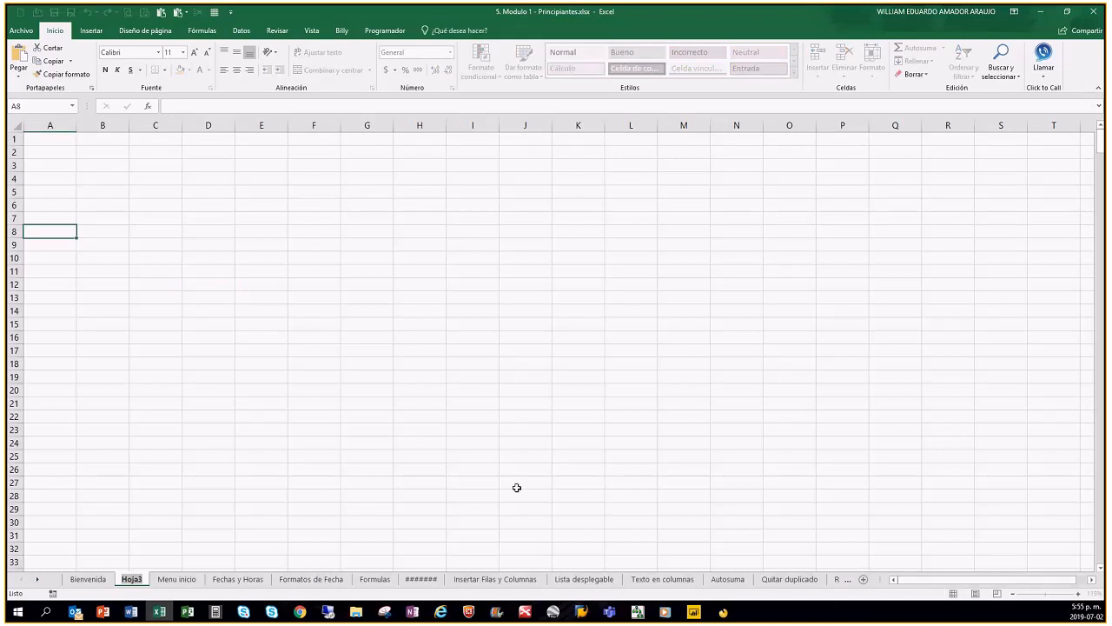
{"action": "key", "text": "Return"}
{"action": "left_click", "coordinate": [315, 377]}
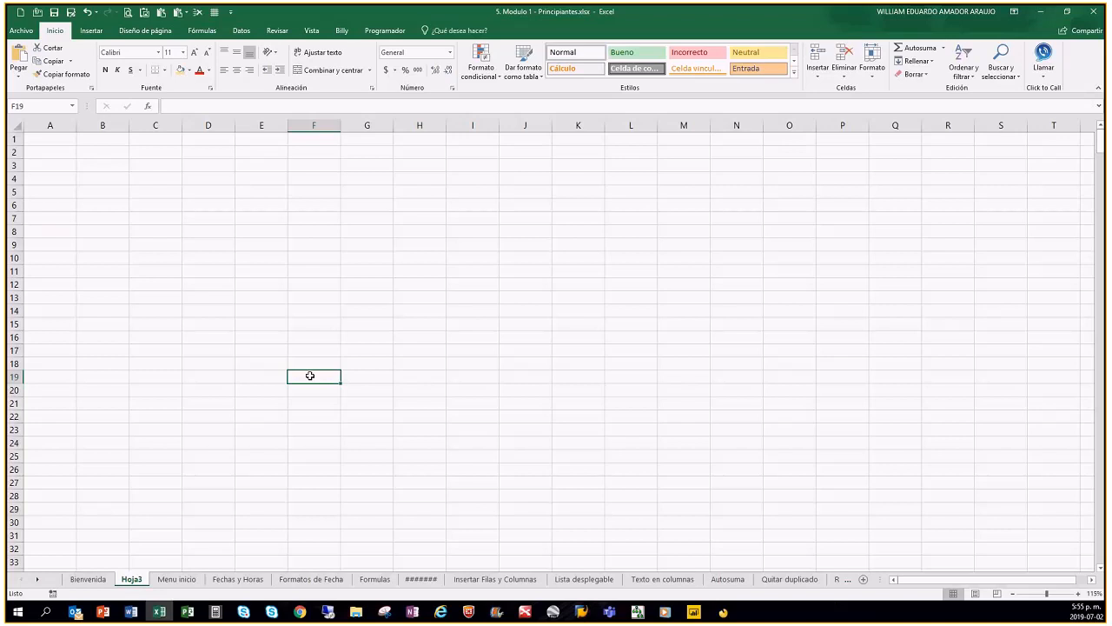
View the workbook's sheets one by one: Menu inicio, Bienvenida, Hoja3, Fechas y Horas, Formatos de Fecha and Formulas.
{"action": "left_click", "coordinate": [178, 578]}
{"action": "left_click", "coordinate": [89, 579]}
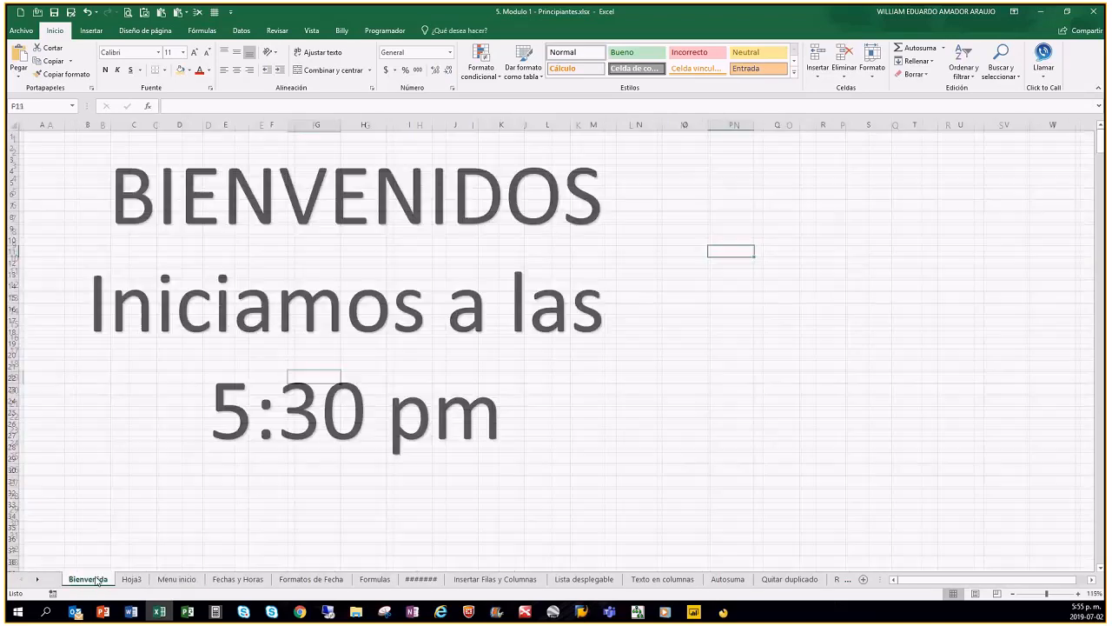
{"action": "left_click", "coordinate": [132, 579]}
{"action": "left_click", "coordinate": [176, 579]}
{"action": "left_click", "coordinate": [237, 579]}
{"action": "left_click", "coordinate": [306, 579]}
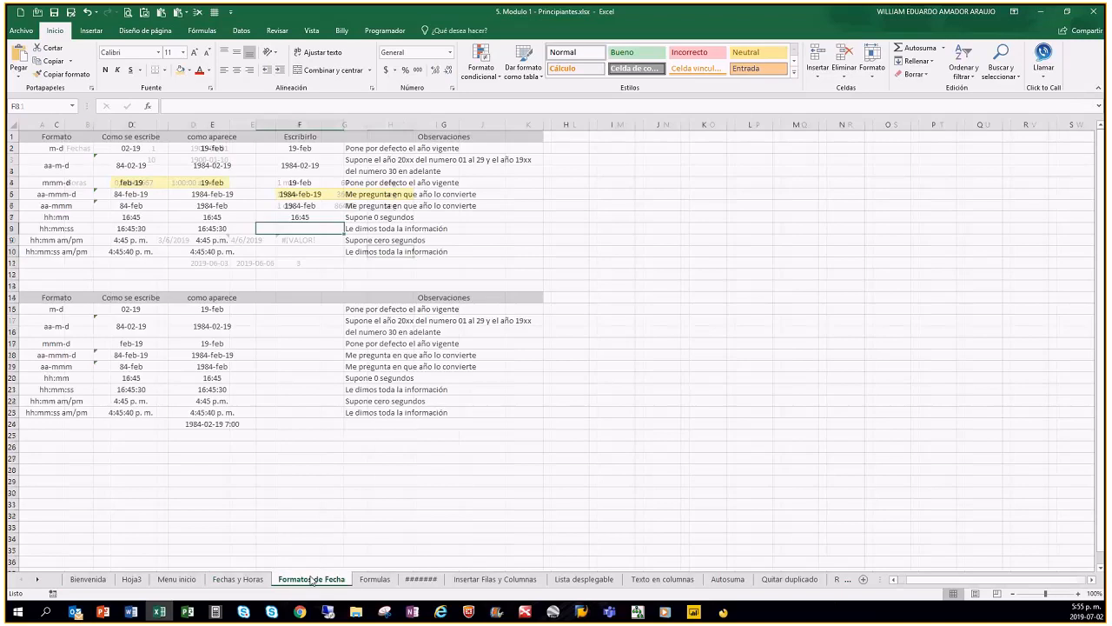
{"action": "left_click", "coordinate": [375, 579]}
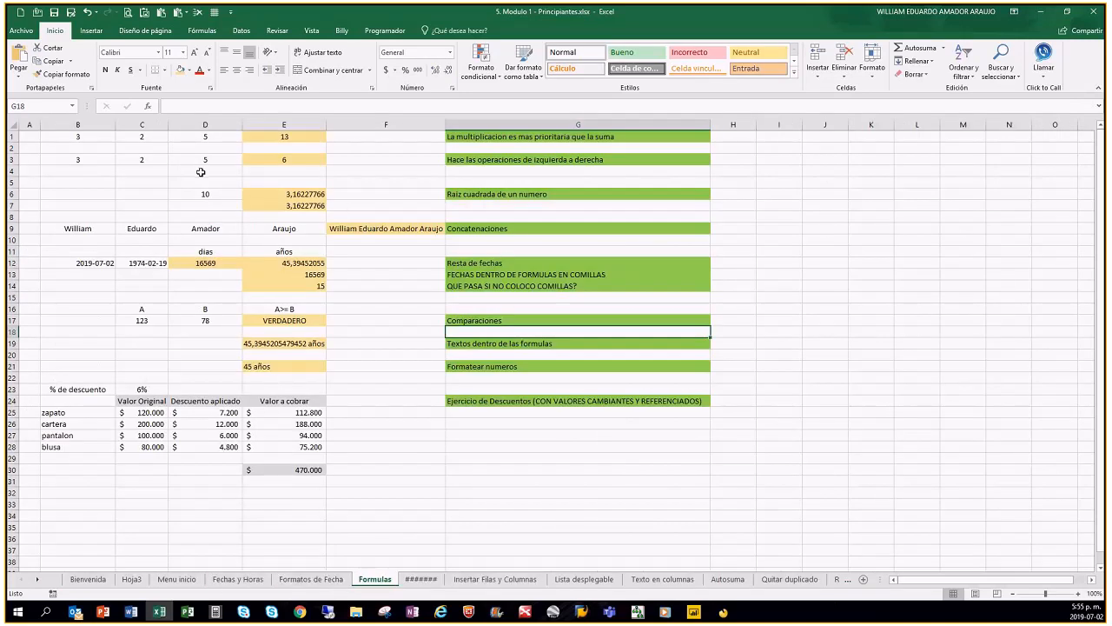
Create a new blank workbook and view the general program options without changing them.
{"action": "left_click", "coordinate": [21, 13]}
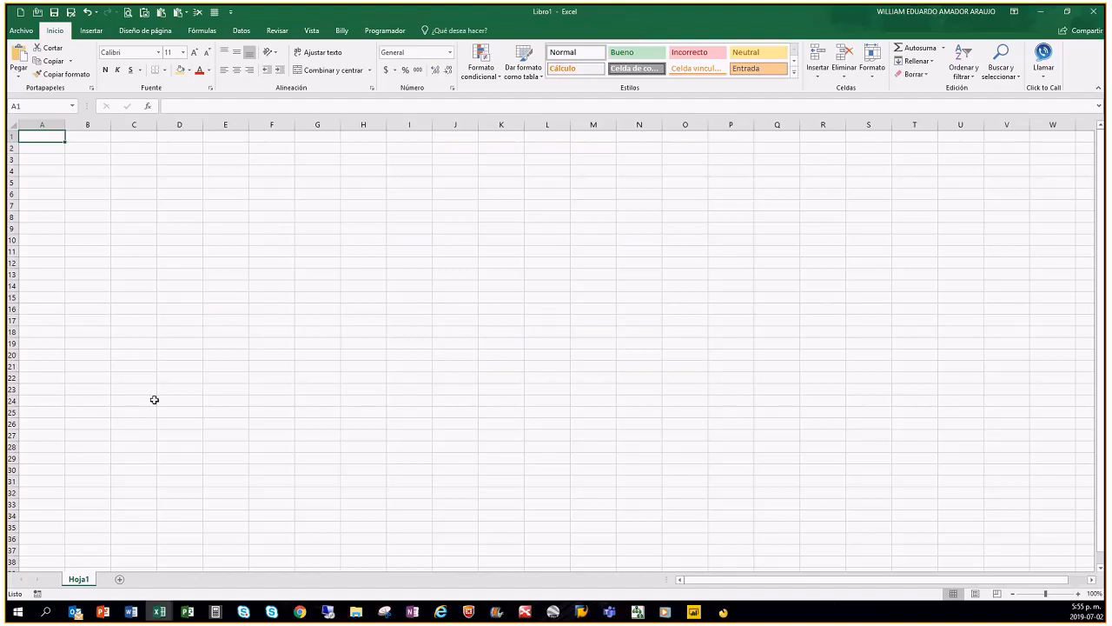
{"action": "left_click", "coordinate": [21, 31]}
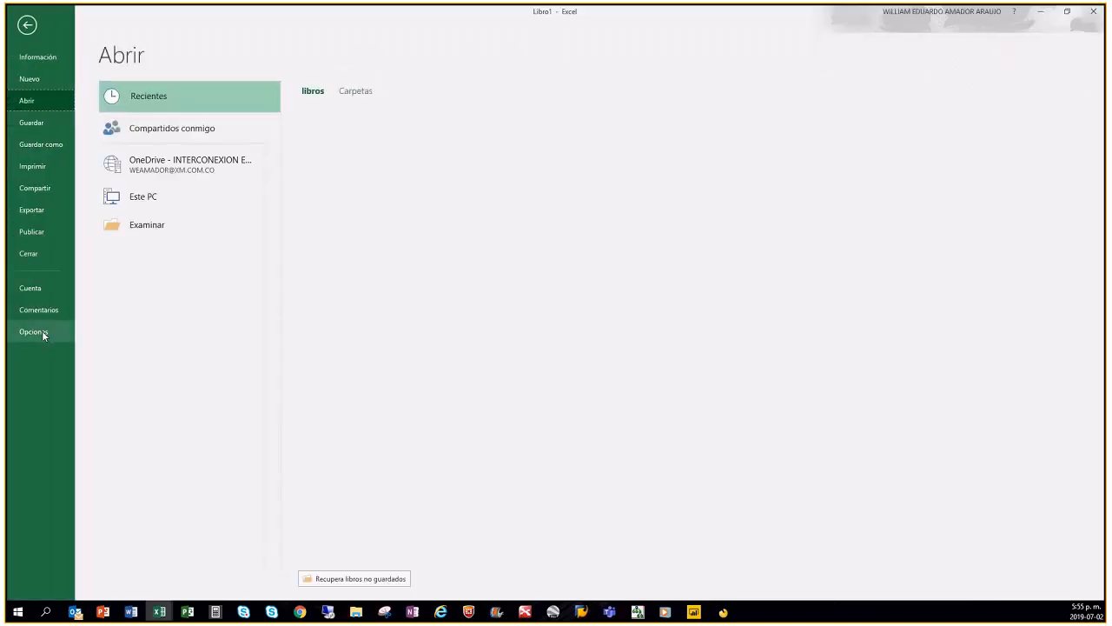
{"action": "left_click", "coordinate": [42, 332]}
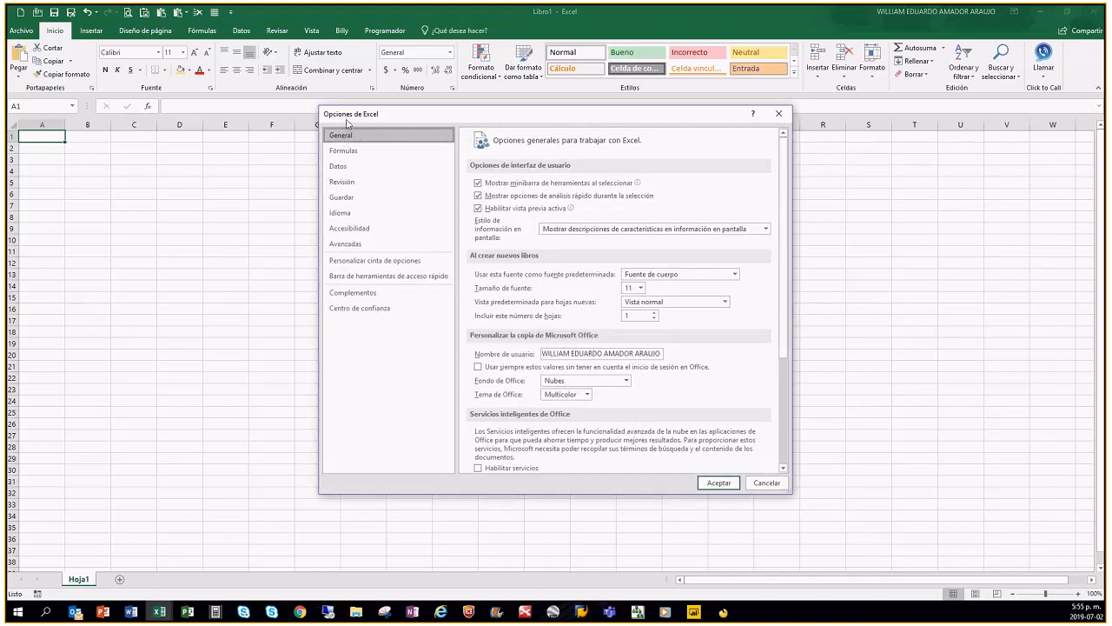
{"action": "left_click", "coordinate": [779, 114]}
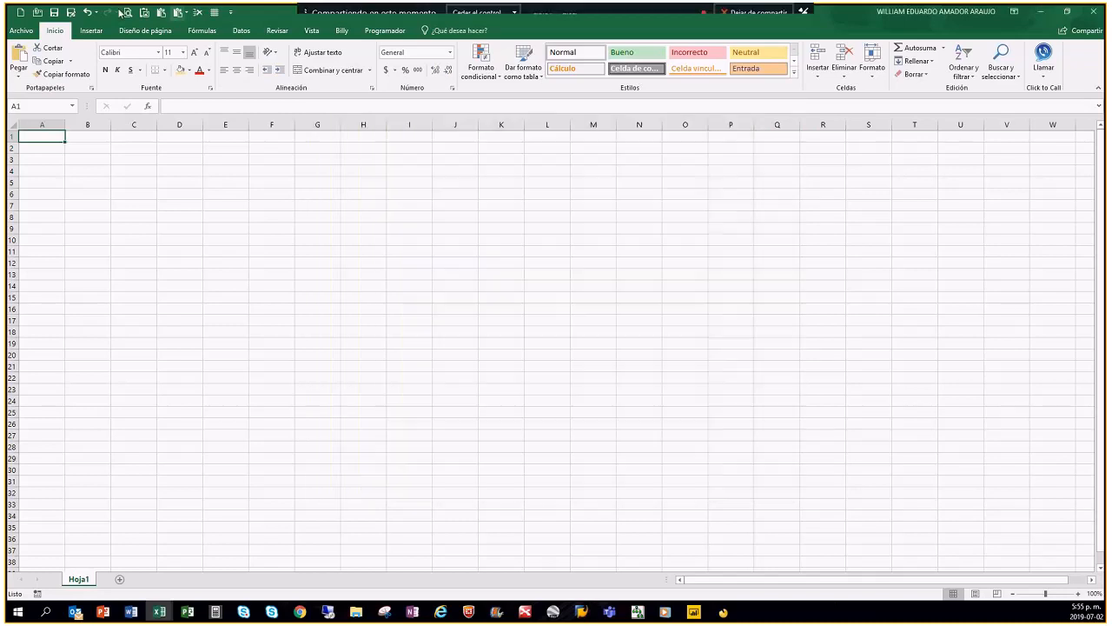
{"action": "left_click", "coordinate": [22, 32]}
{"action": "key", "text": "Escape"}
Set the number of sheets included in new workbooks to 2 and create another blank workbook.
{"action": "left_click", "coordinate": [23, 32]}
{"action": "left_click", "coordinate": [33, 331]}
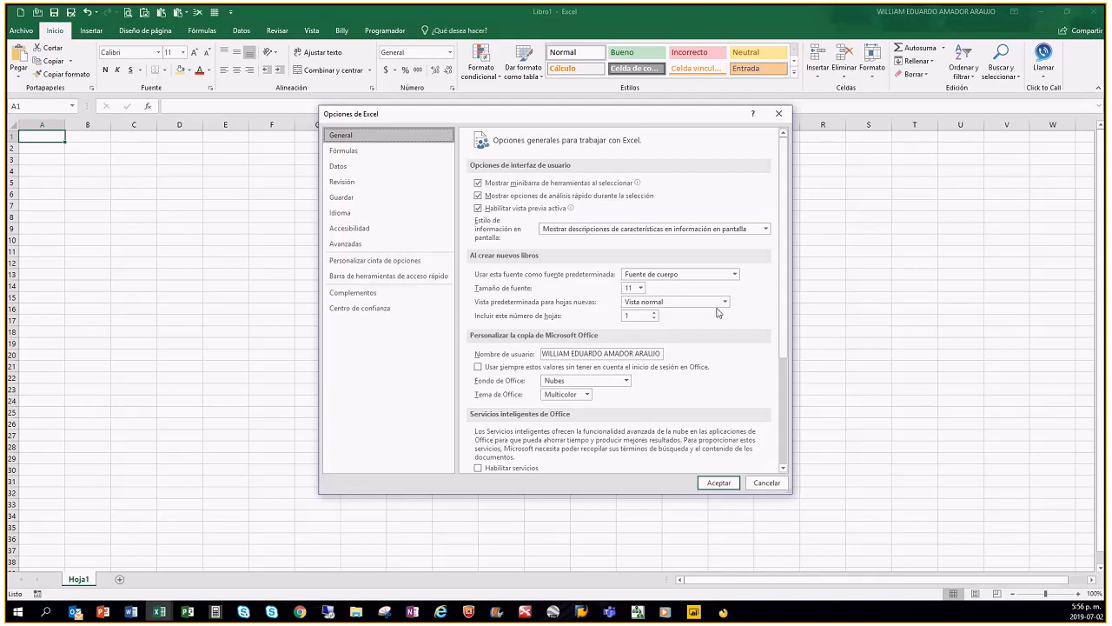
{"action": "left_click", "coordinate": [654, 312]}
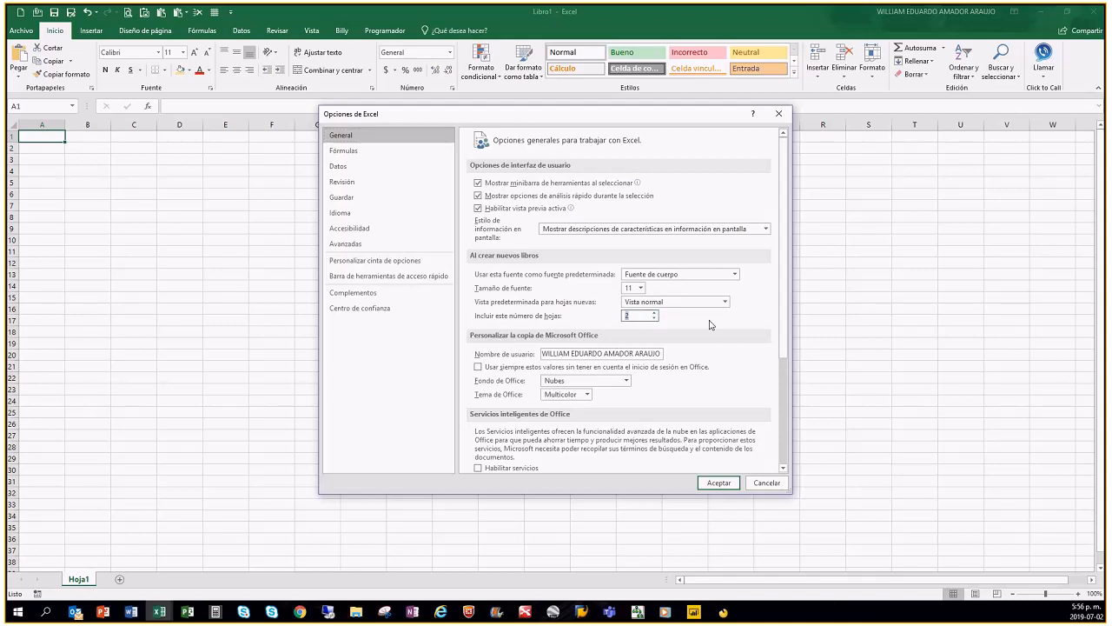
{"action": "left_click", "coordinate": [730, 484]}
{"action": "left_click", "coordinate": [409, 366]}
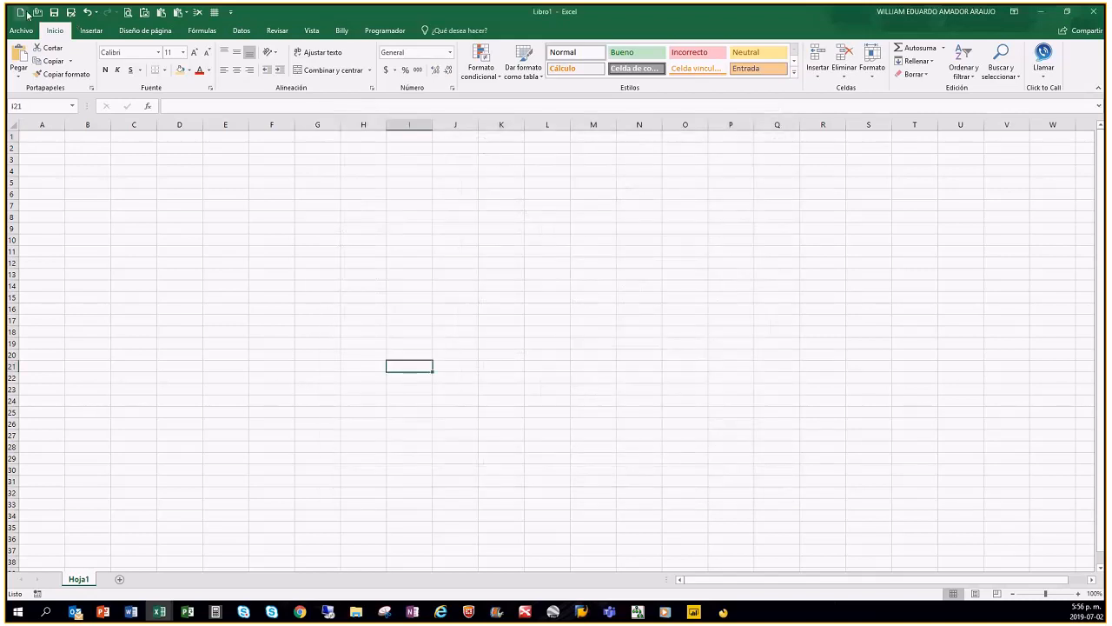
{"action": "key", "text": "ctrl+n"}
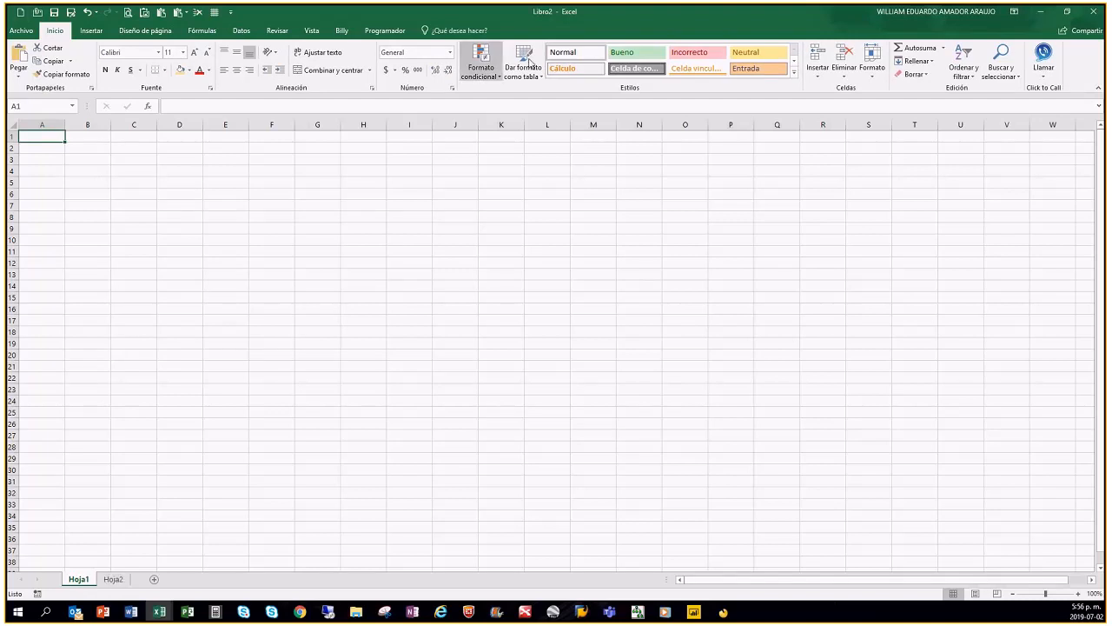
Close the two new blank workbooks and return to the Formulas sheet of the course workbook.
{"action": "left_click", "coordinate": [1095, 13]}
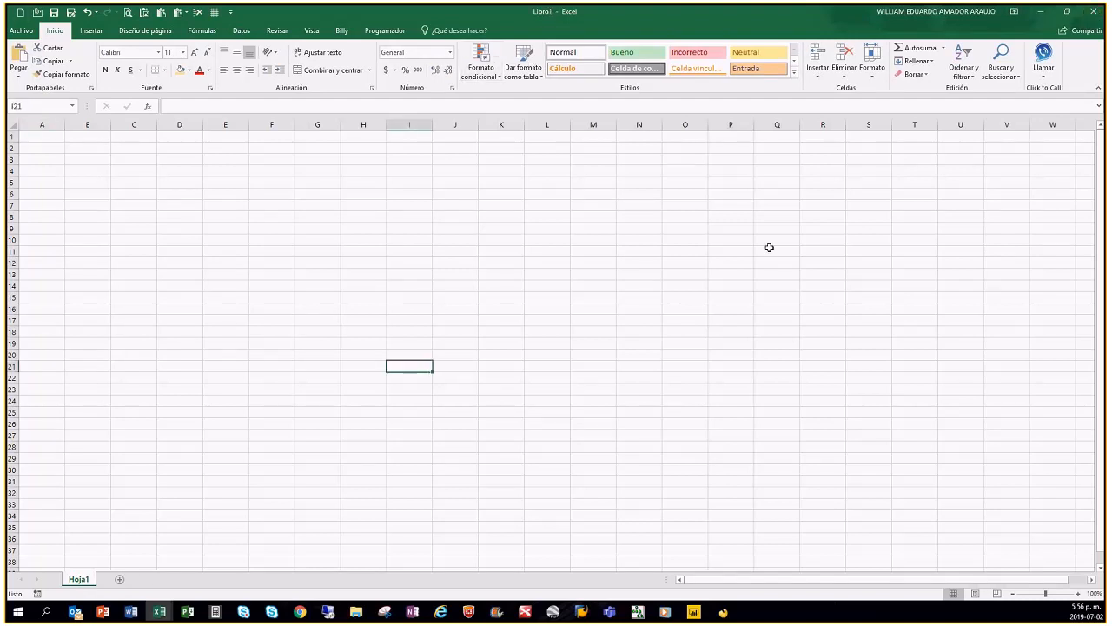
{"action": "left_click", "coordinate": [1093, 14]}
{"action": "left_click", "coordinate": [415, 514]}
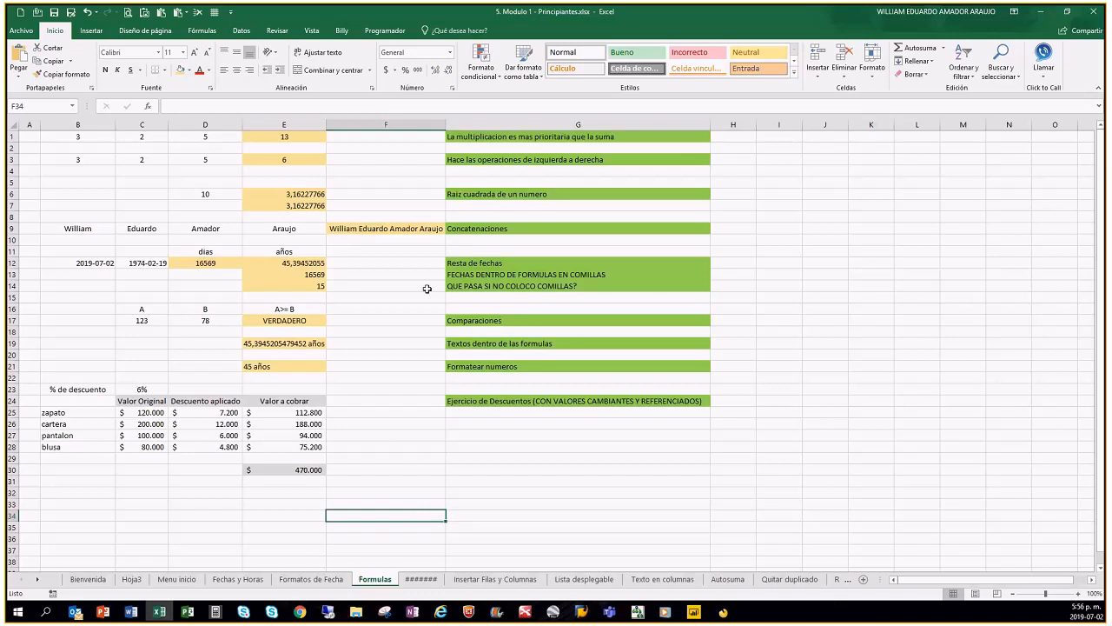
Review the number of sheets set for new workbooks in the general program options without changing it.
{"action": "left_click", "coordinate": [32, 33]}
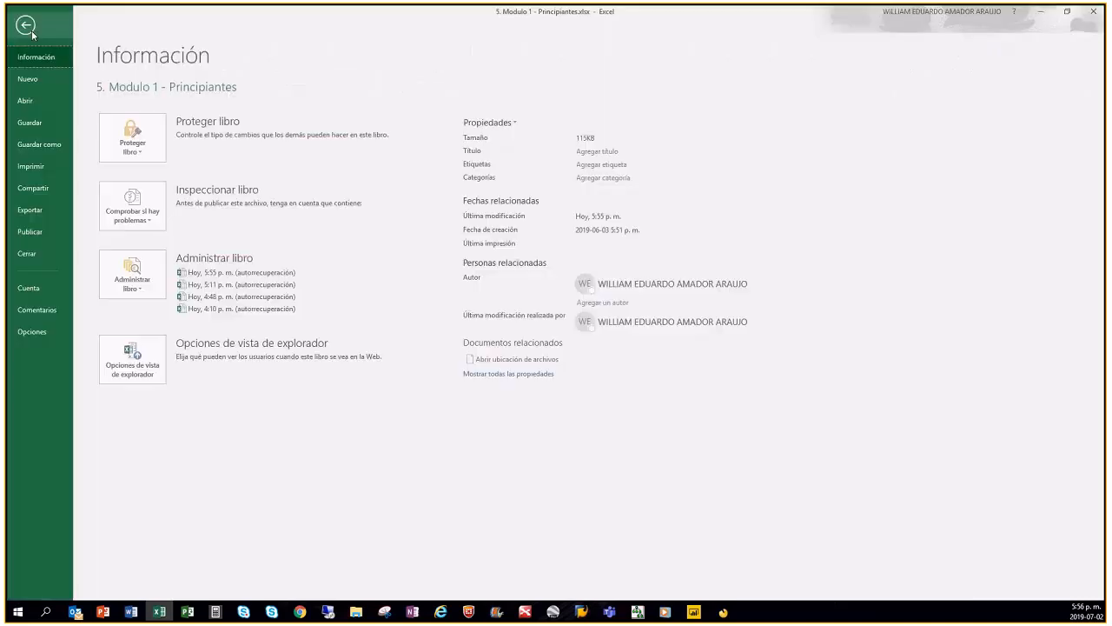
{"action": "left_click", "coordinate": [42, 350]}
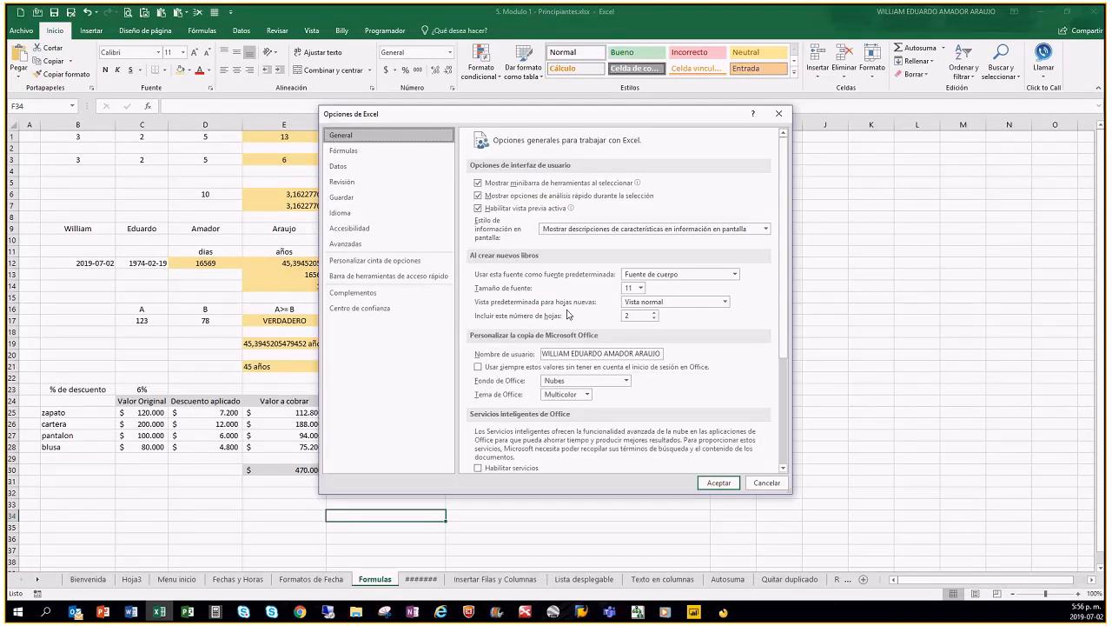
{"action": "left_click", "coordinate": [766, 482]}
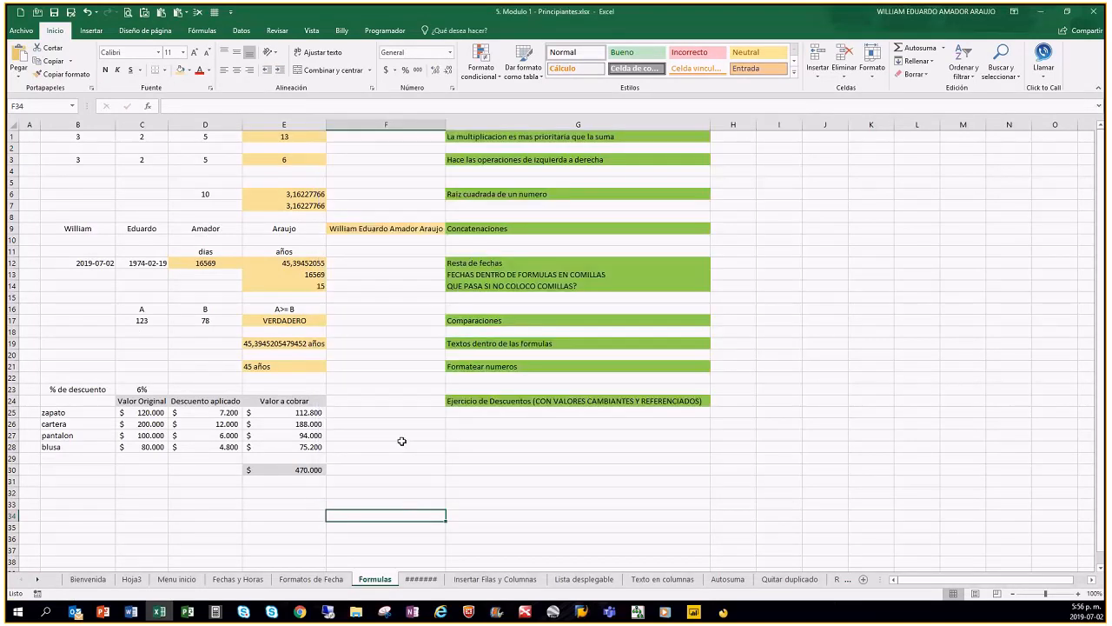
{"action": "left_click", "coordinate": [549, 505]}
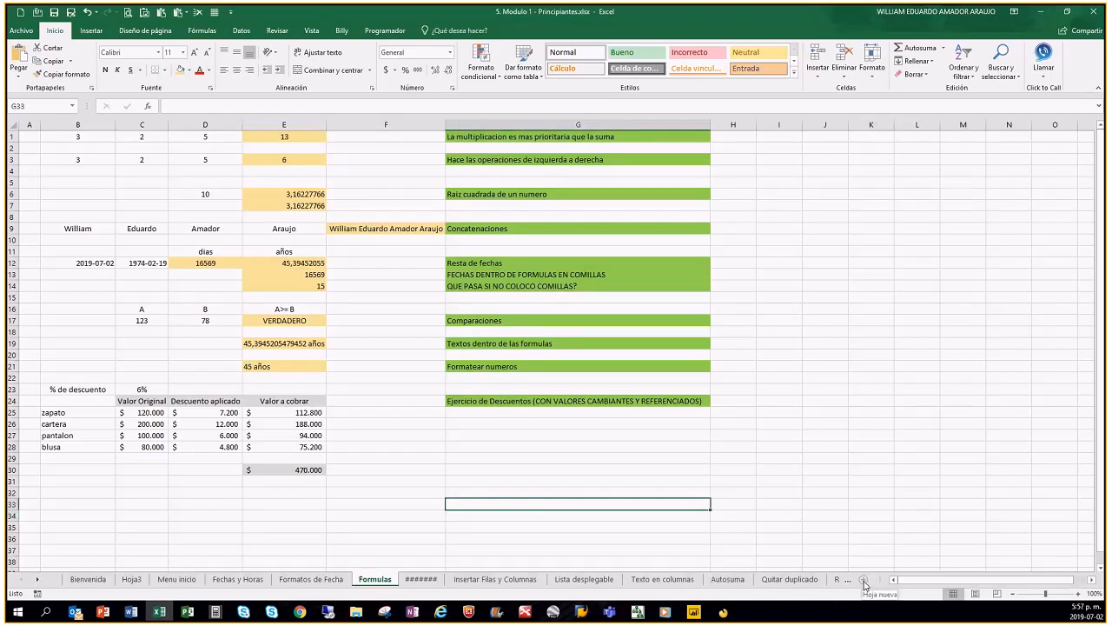
View the item types that can be inserted before the Hoja3 sheet without inserting any.
{"action": "right_click", "coordinate": [132, 580]}
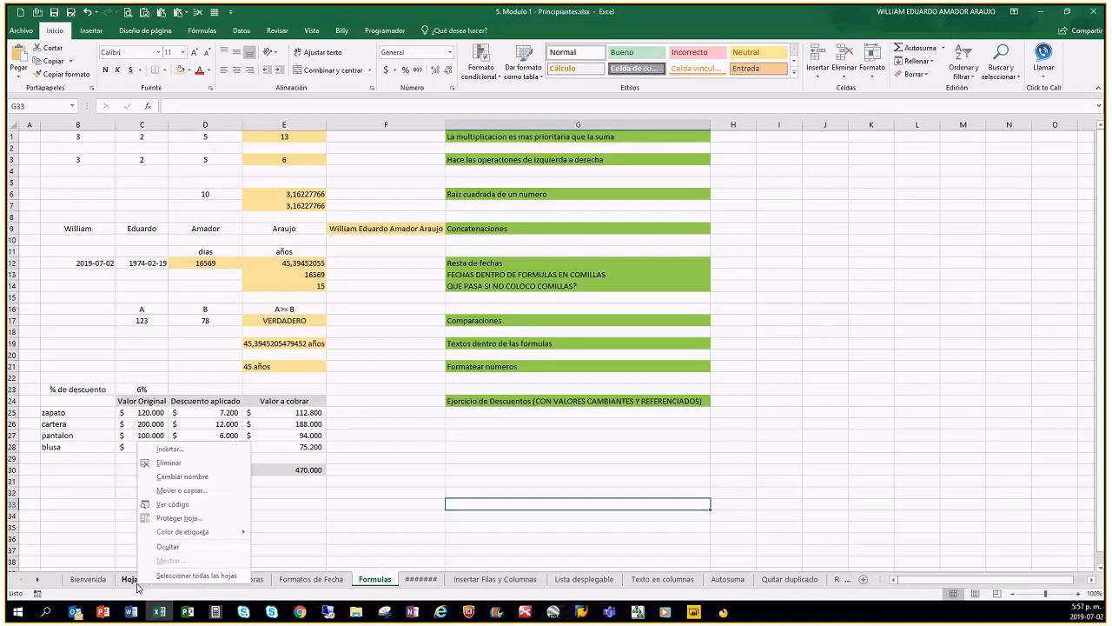
{"action": "left_click", "coordinate": [180, 449]}
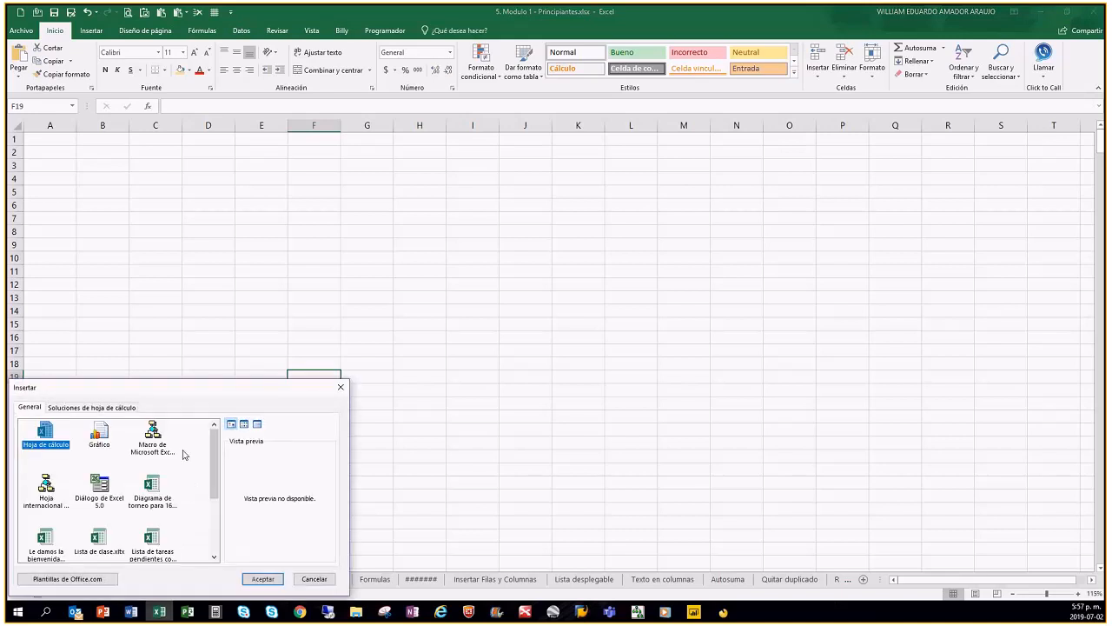
{"action": "left_click", "coordinate": [341, 387]}
{"action": "right_click", "coordinate": [122, 588]}
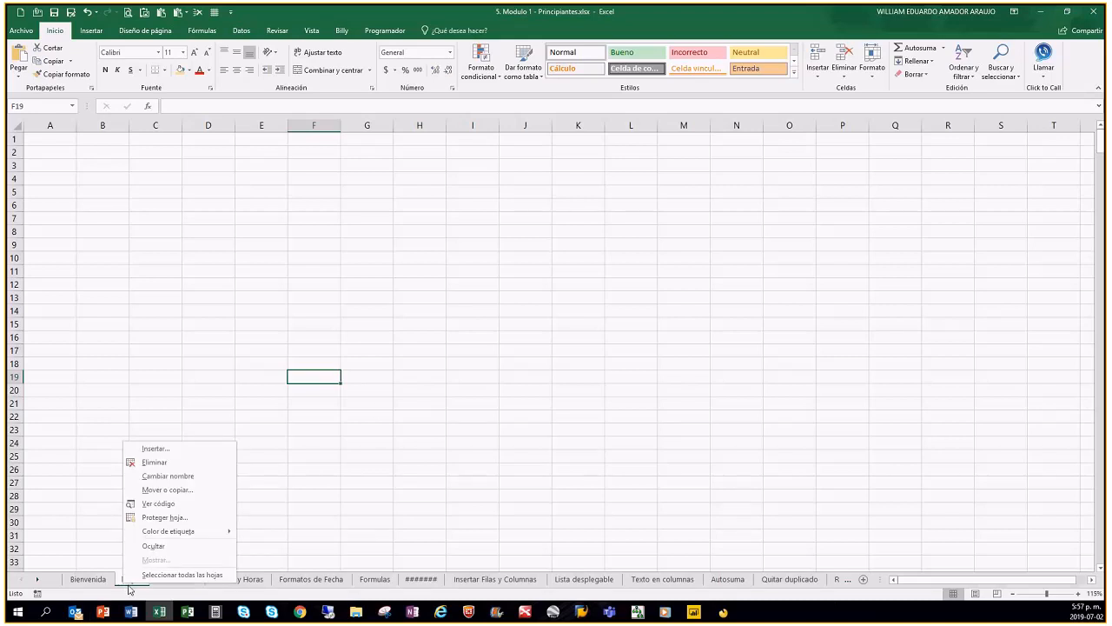
{"action": "key", "text": "Escape"}
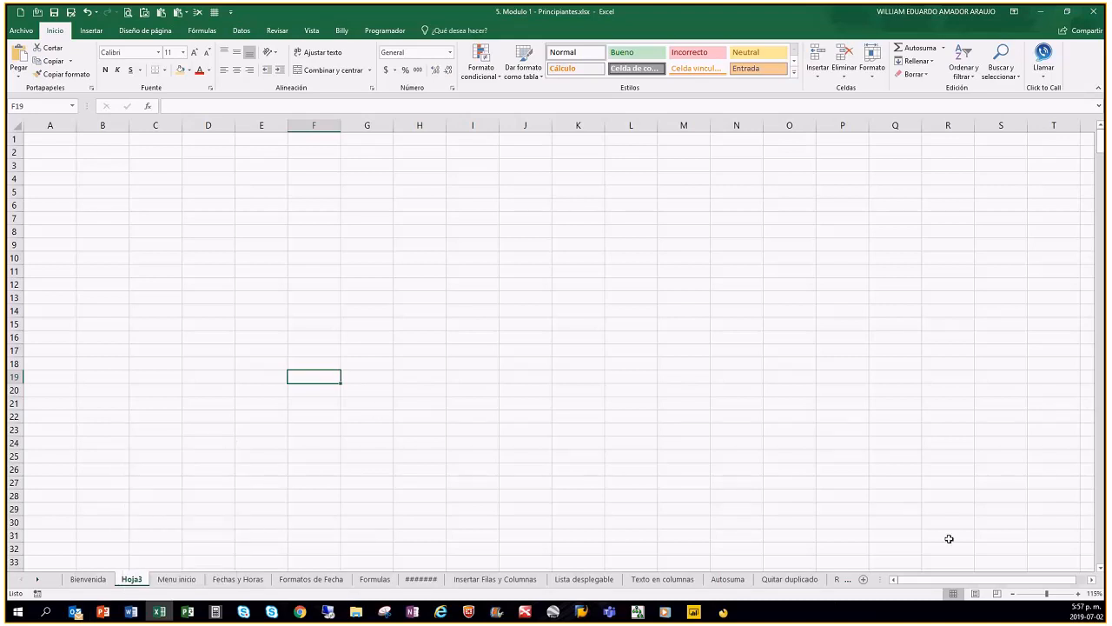
Add three new blank sheets after Hoja3.
{"action": "left_click", "coordinate": [864, 580]}
{"action": "left_click", "coordinate": [864, 580]}
{"action": "left_click", "coordinate": [864, 580]}
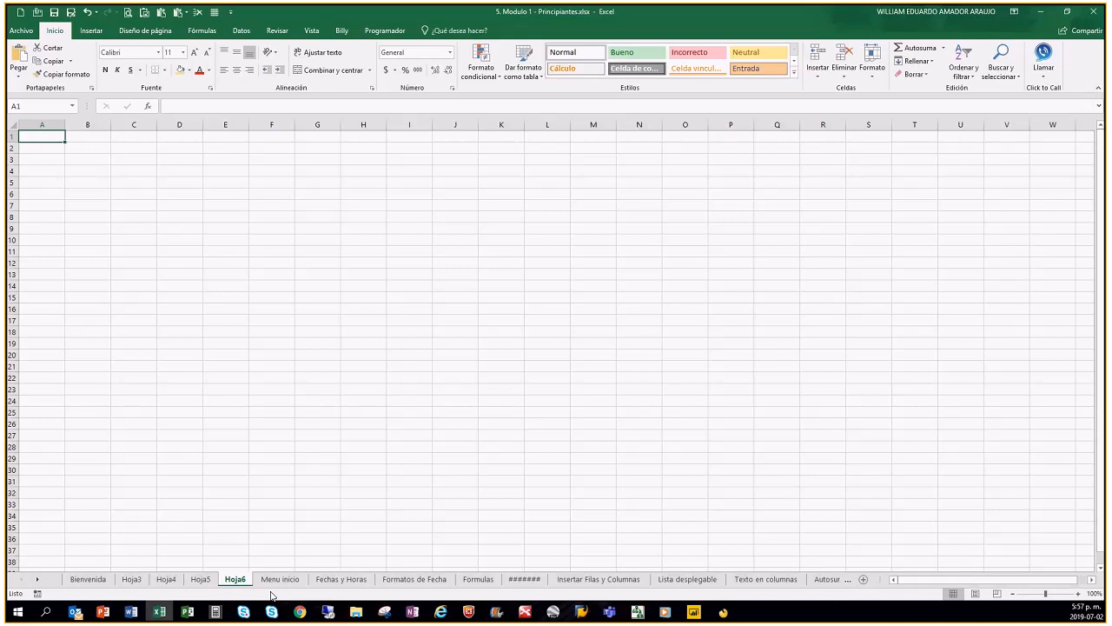
Delete the blank sheets Hoja6, Hoja5 and Hoja4 and return to Hoja3.
{"action": "right_click", "coordinate": [236, 580]}
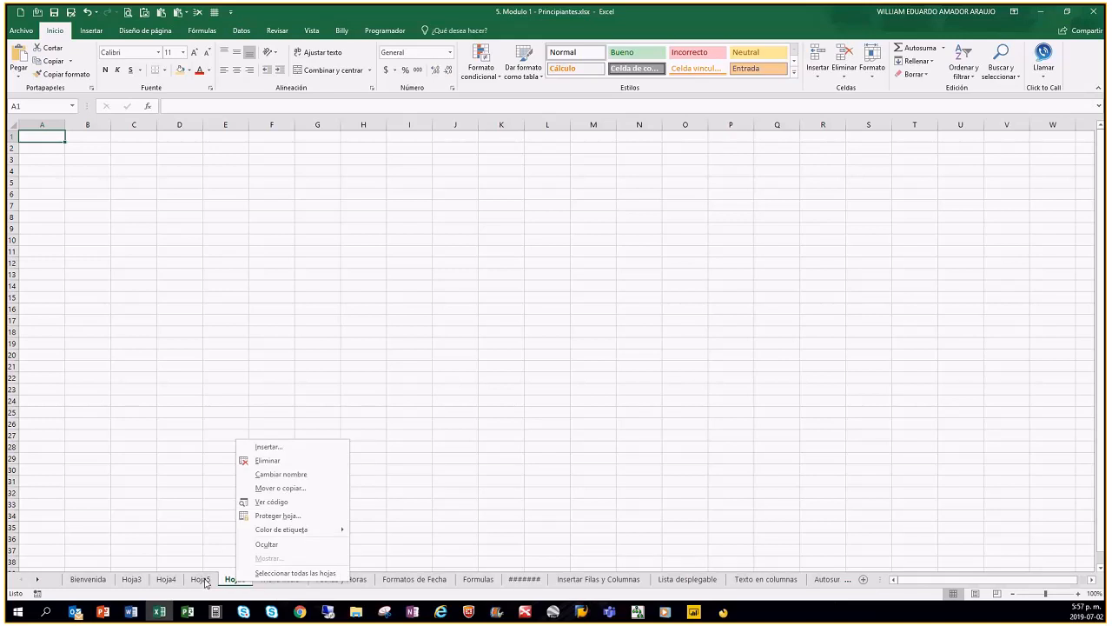
{"action": "left_click", "coordinate": [235, 582]}
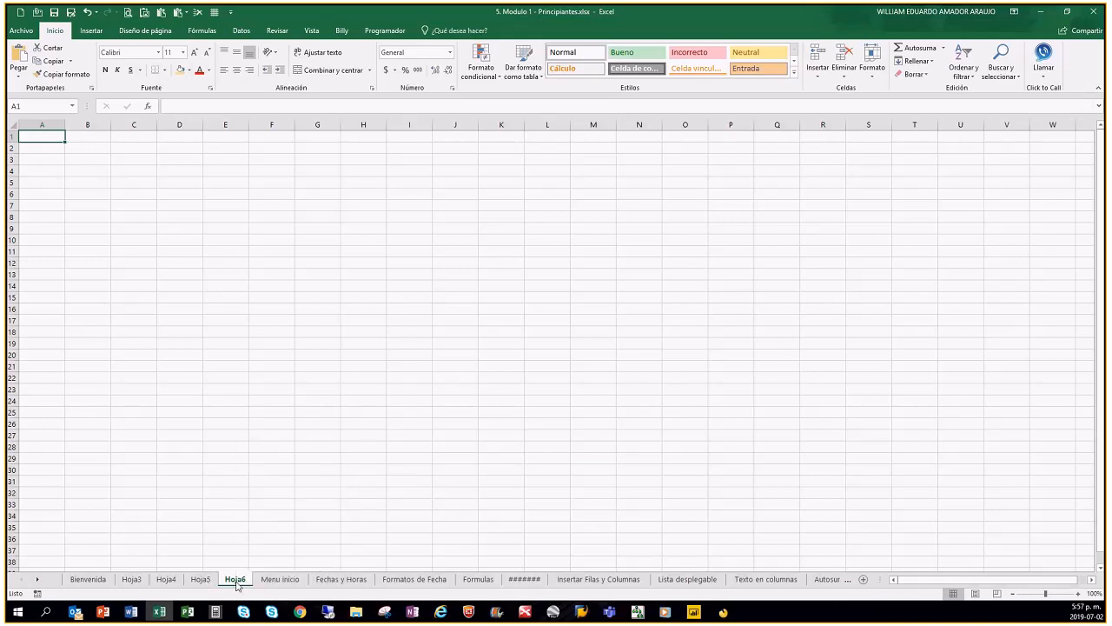
{"action": "right_click", "coordinate": [237, 582]}
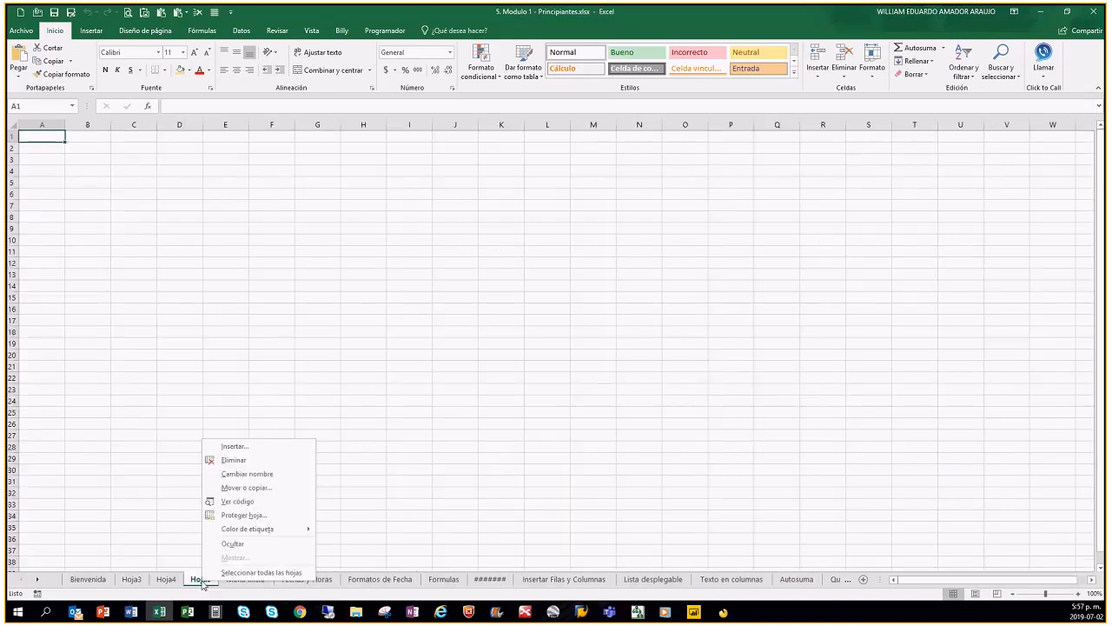
{"action": "left_click", "coordinate": [231, 461]}
{"action": "right_click", "coordinate": [172, 580]}
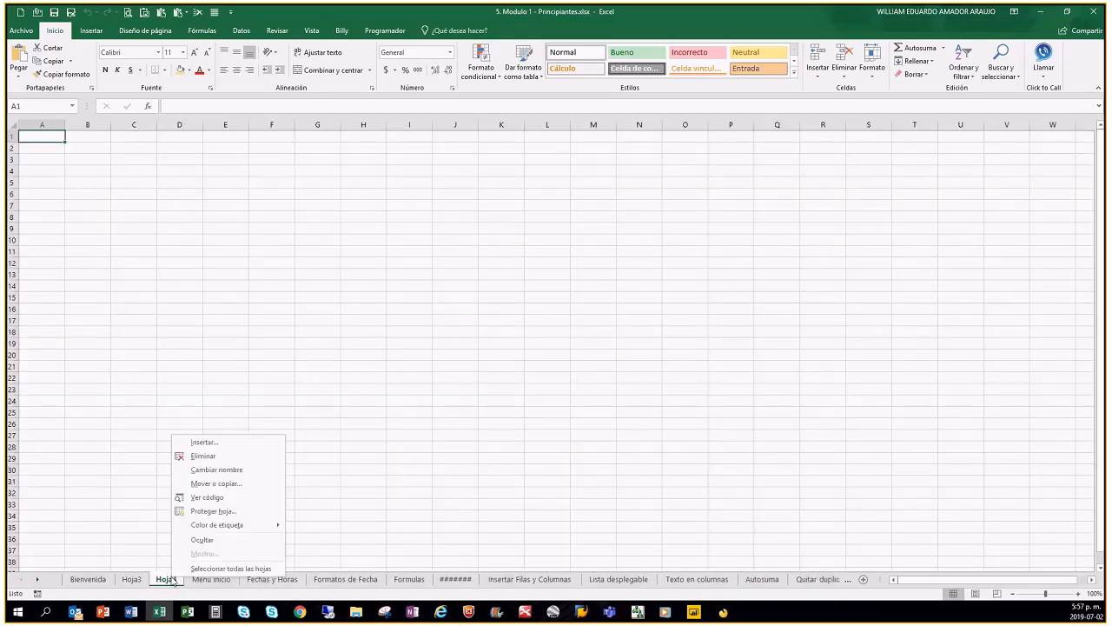
{"action": "left_click", "coordinate": [213, 460]}
{"action": "left_click", "coordinate": [132, 579]}
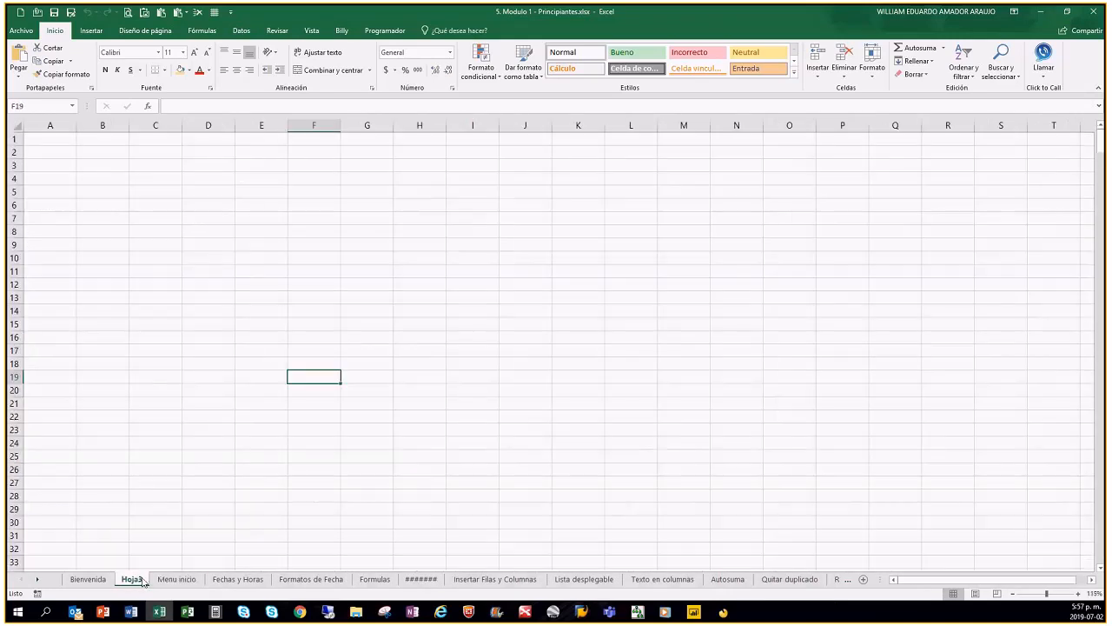
{"action": "left_click", "coordinate": [278, 215]}
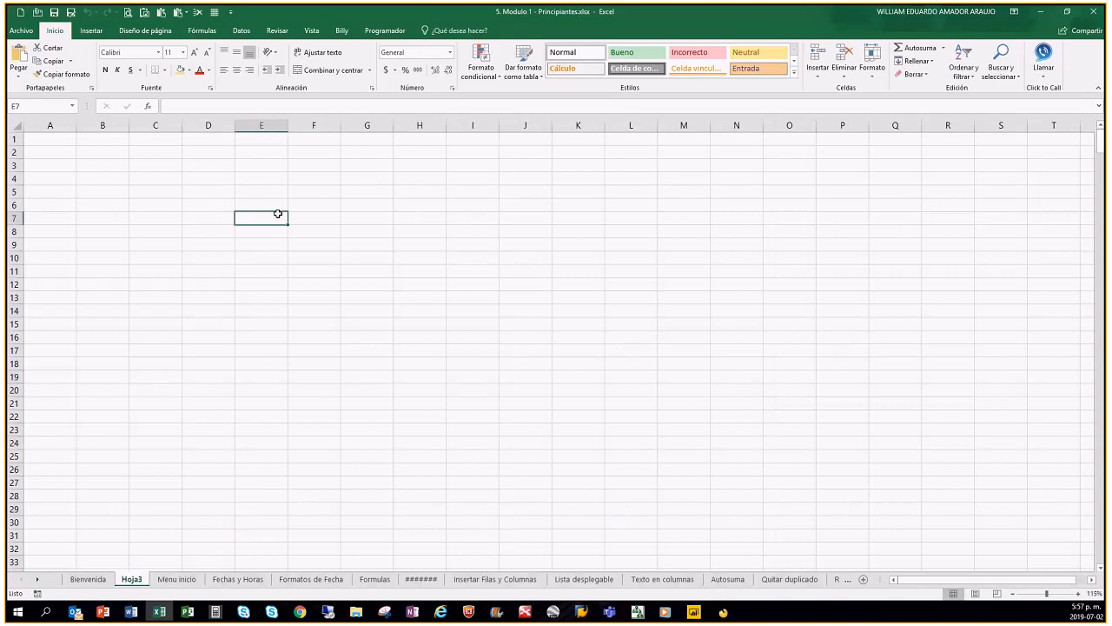
{"action": "left_click", "coordinate": [176, 215]}
{"action": "left_click", "coordinate": [206, 220]}
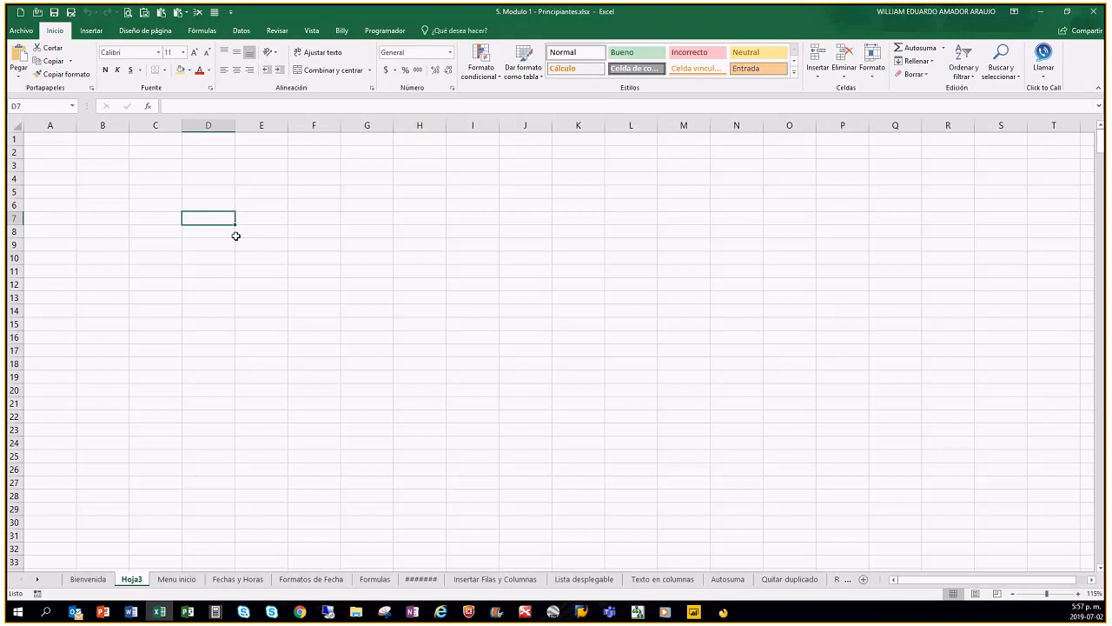
{"action": "key", "text": "alt+Tab"}
{"action": "key", "text": "alt+Tab"}
{"action": "left_click", "coordinate": [160, 213]}
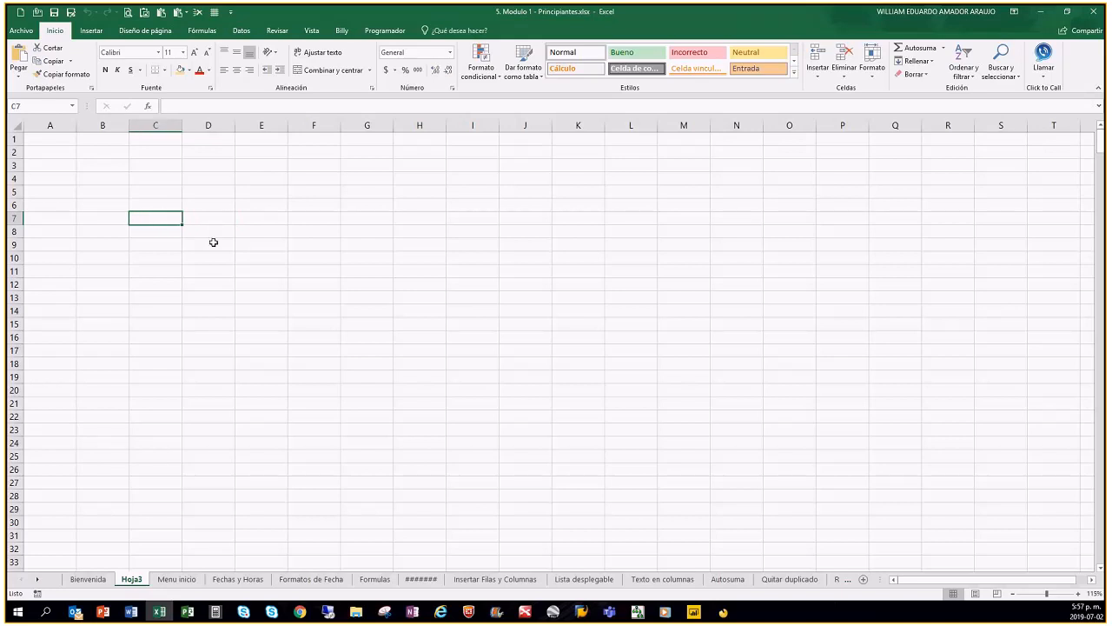
{"action": "scroll", "coordinate": [239, 271], "scroll_direction": "down", "scroll_amount": 3}
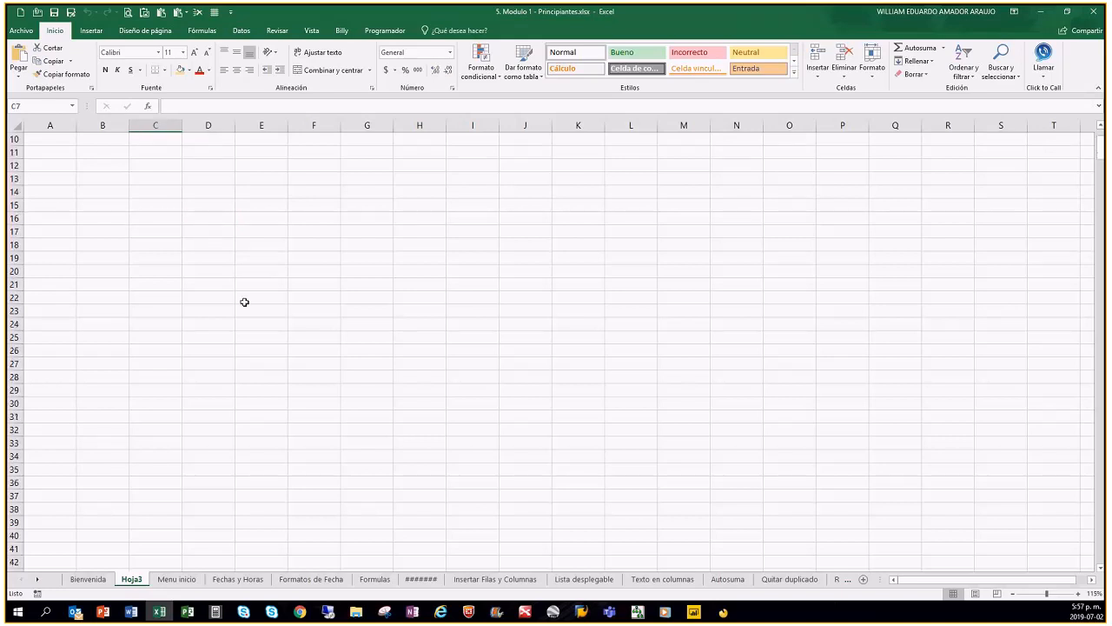
{"action": "left_click", "coordinate": [167, 228]}
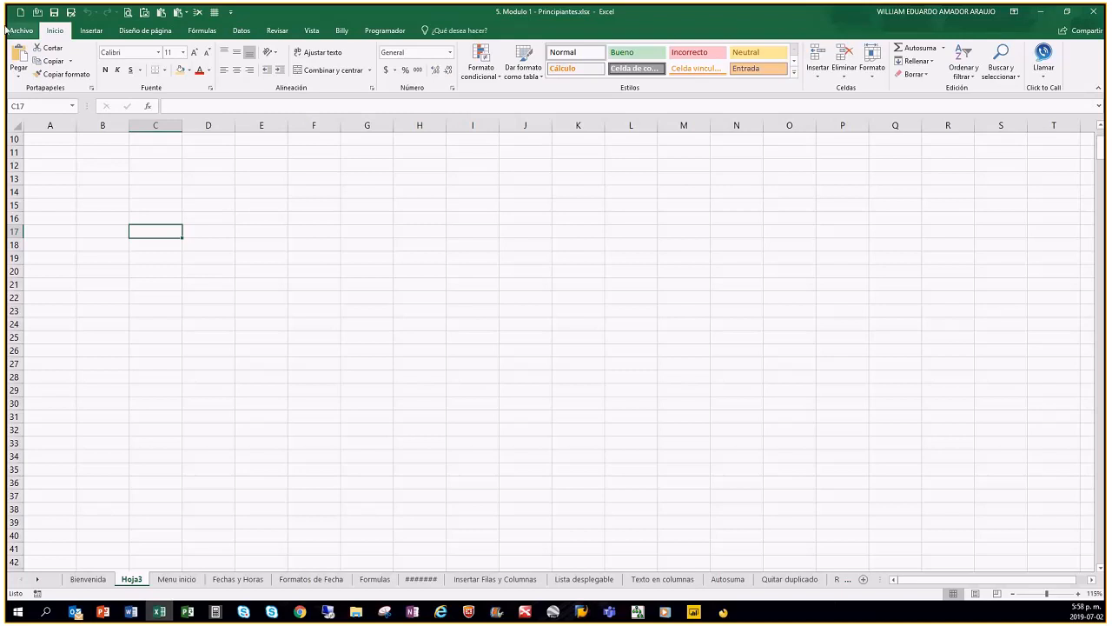
{"action": "key", "text": "alt+Tab"}
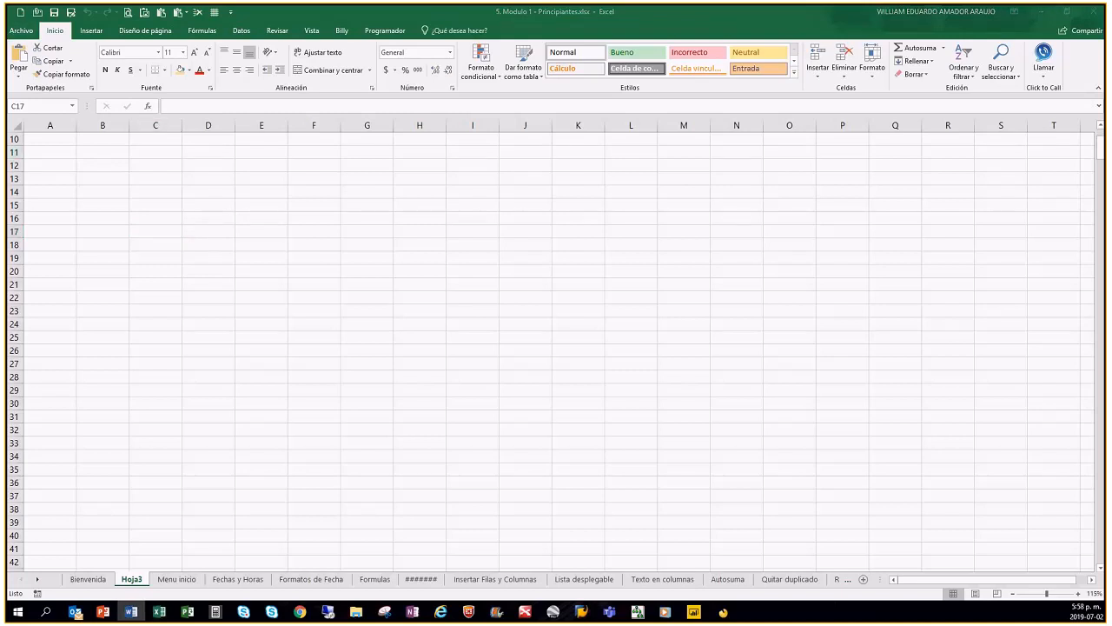
{"action": "key", "text": "alt+Tab"}
{"action": "scroll", "coordinate": [260, 296], "scroll_direction": "up", "scroll_amount": 3}
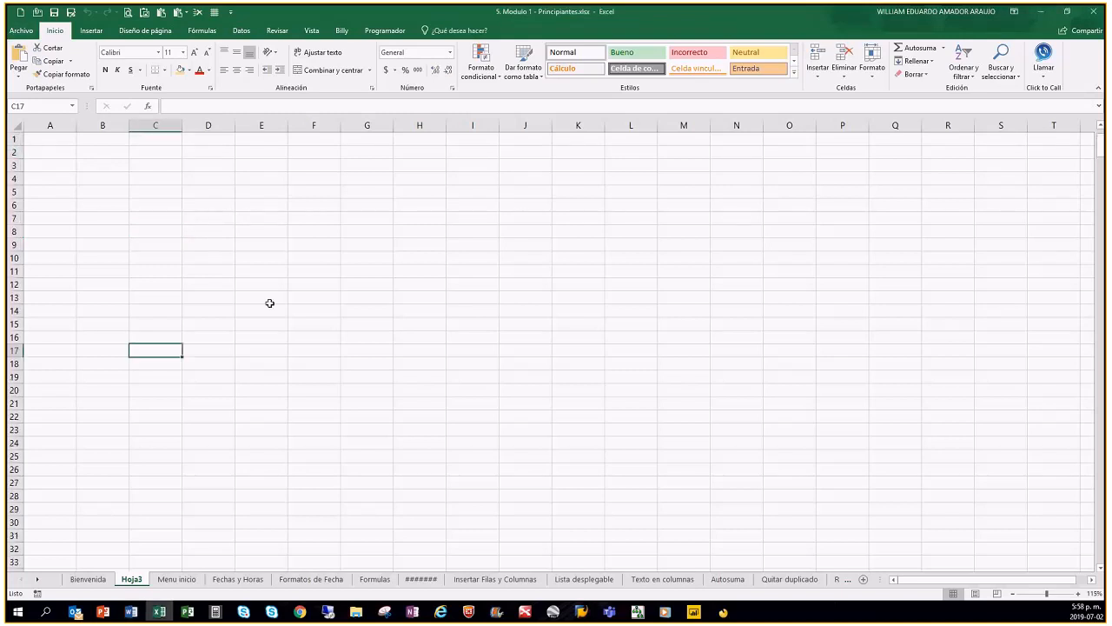
Go to cell A1 and select single cells around the sheet, including D7, F6 and D10, to compare their references.
{"action": "key", "text": "ctrl+Home"}
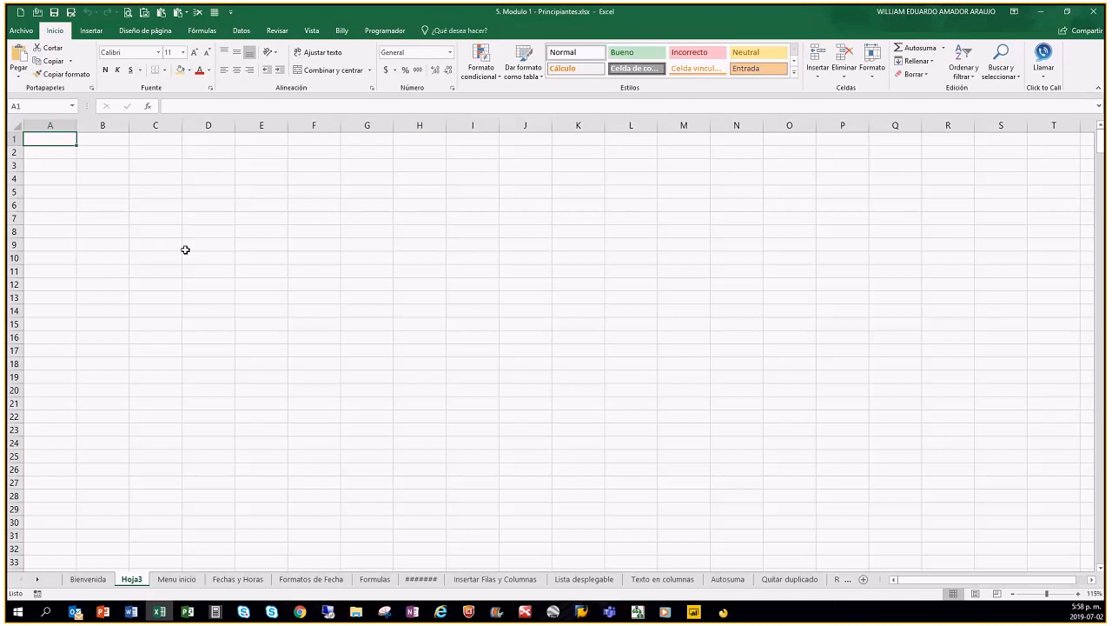
{"action": "left_click", "coordinate": [225, 216]}
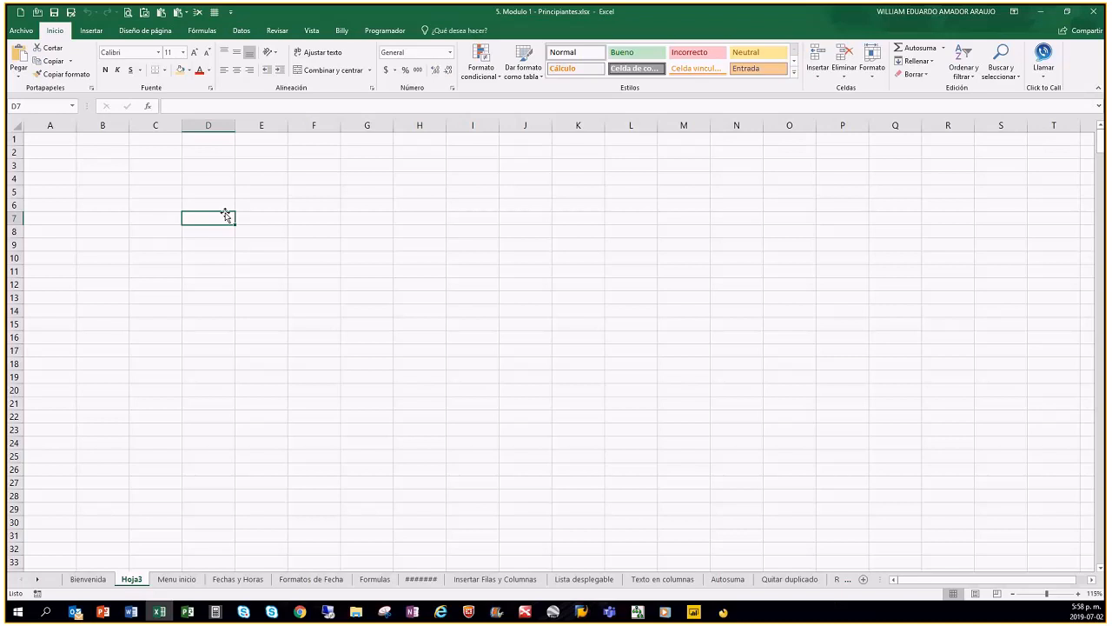
{"action": "left_click", "coordinate": [372, 307]}
{"action": "left_click", "coordinate": [598, 207]}
{"action": "left_click", "coordinate": [251, 338]}
{"action": "left_click", "coordinate": [152, 233]}
{"action": "left_click", "coordinate": [155, 284]}
{"action": "left_click", "coordinate": [319, 201]}
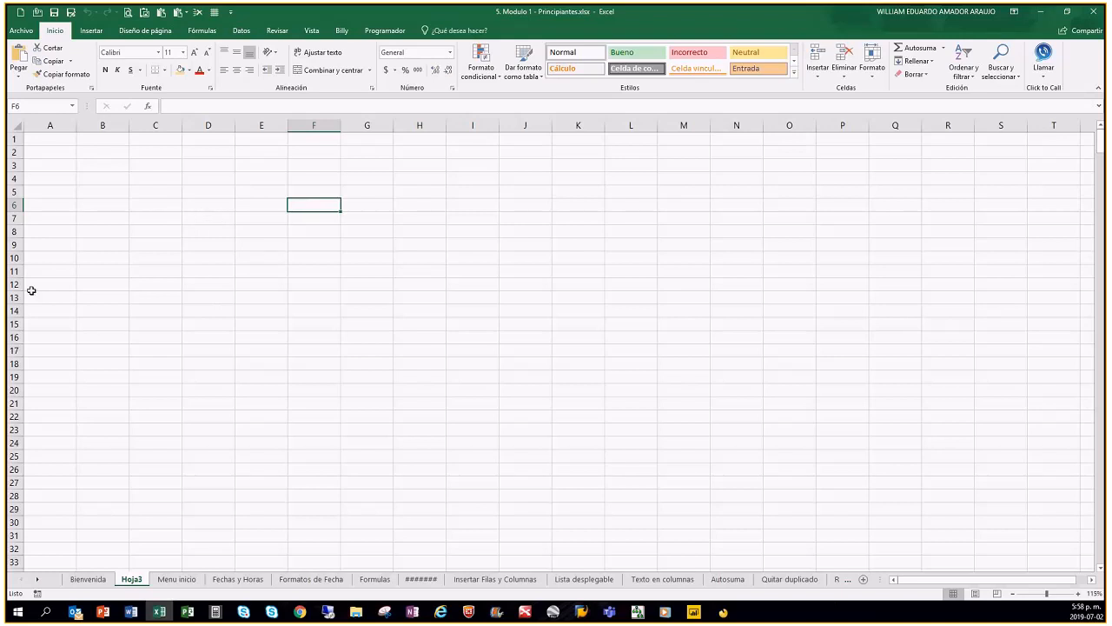
{"action": "left_click", "coordinate": [219, 258]}
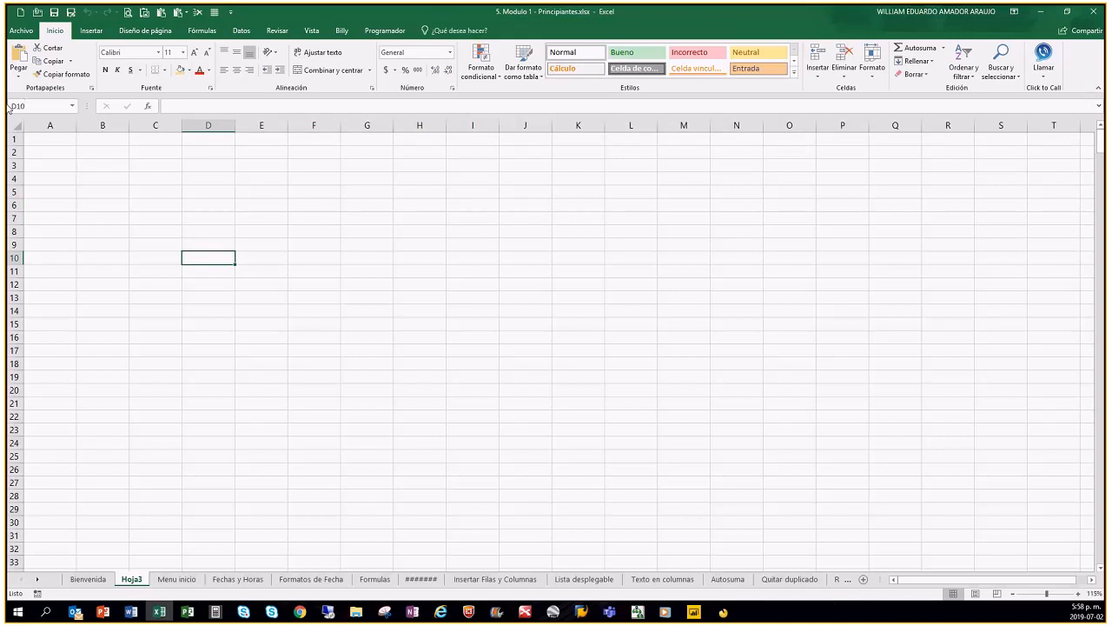
View the list of defined names in the Name Box and return to cell D10.
{"action": "left_click", "coordinate": [73, 107]}
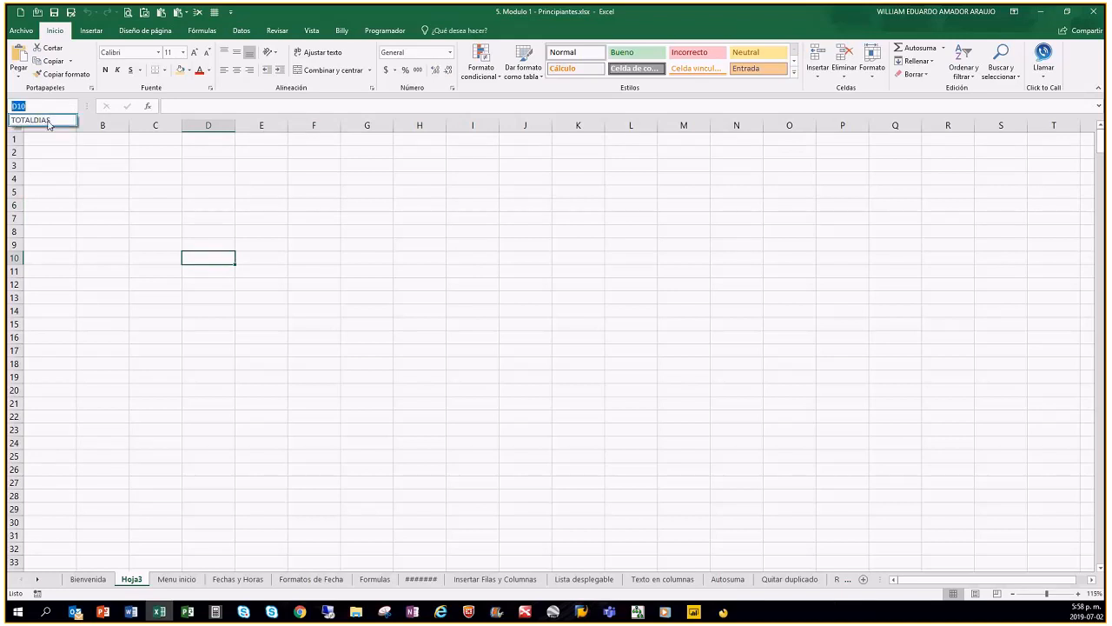
{"action": "key", "text": "Escape"}
{"action": "left_click", "coordinate": [219, 255]}
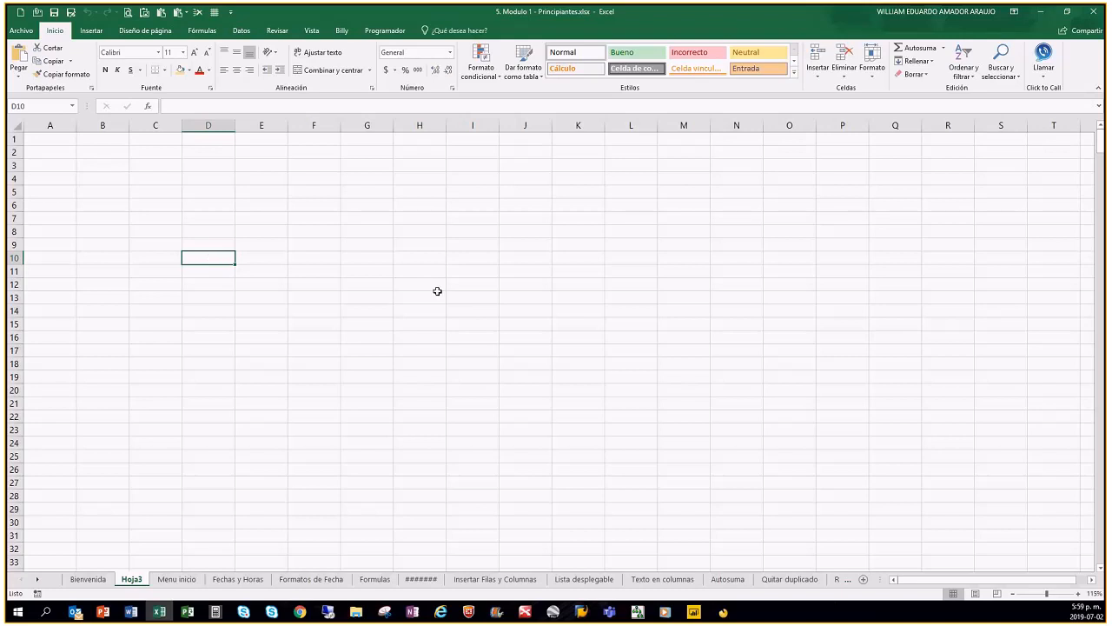
Enter the text ALGO in cell D10 and move between D10 and D11.
{"action": "type", "text": "ALGO"}
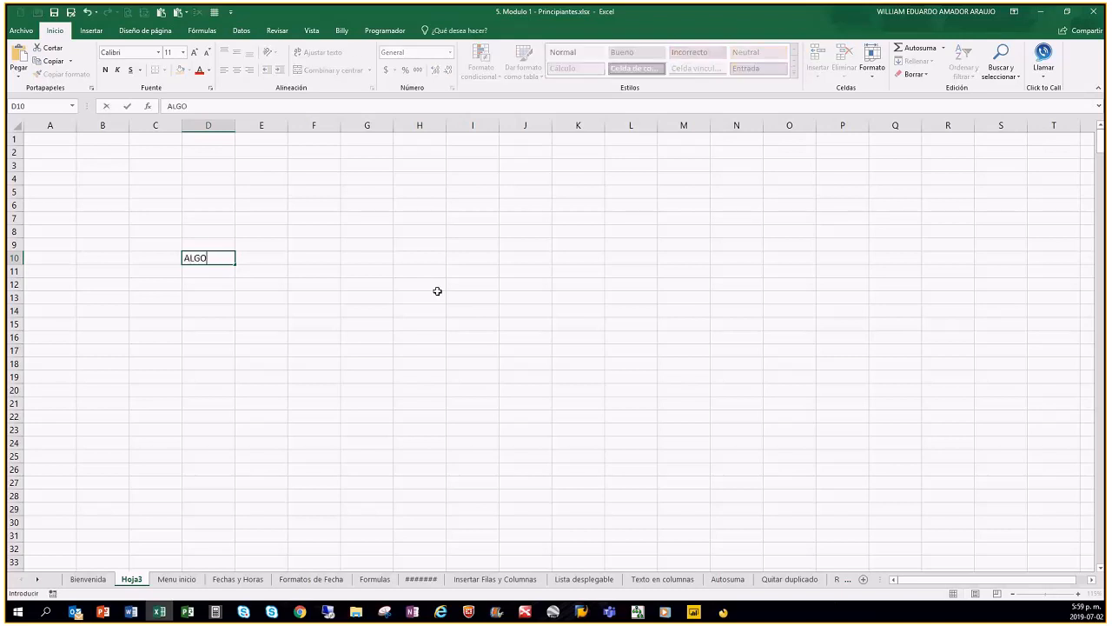
{"action": "key", "text": "Return"}
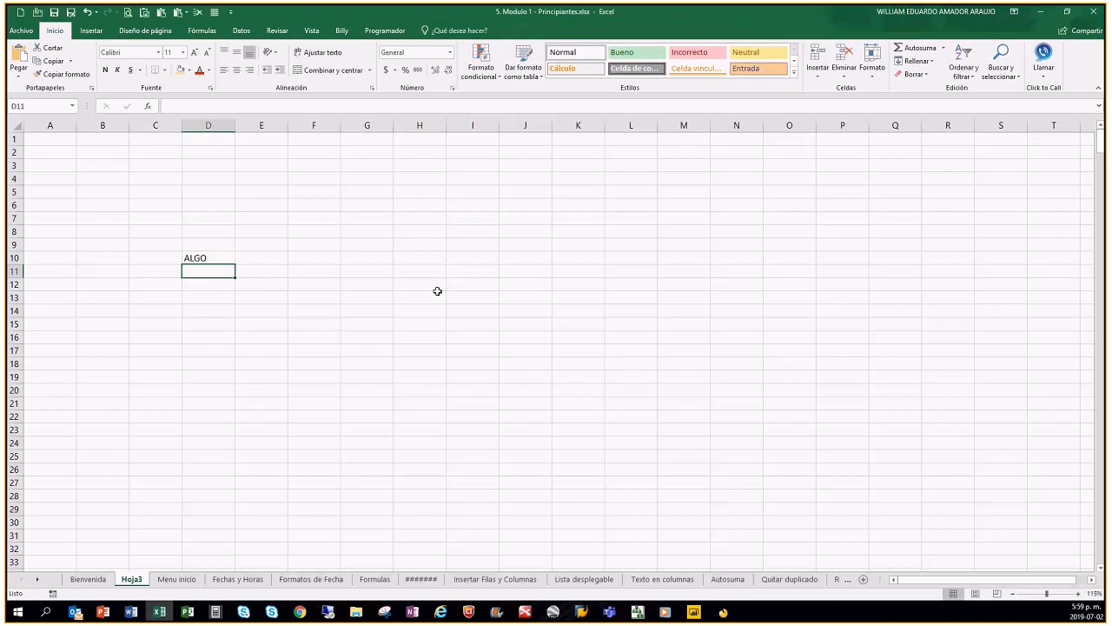
{"action": "key", "text": "Up"}
{"action": "key", "text": "Down"}
Write ALGO for cell F10 in the formula bar and cancel the entry.
{"action": "left_click", "coordinate": [316, 255]}
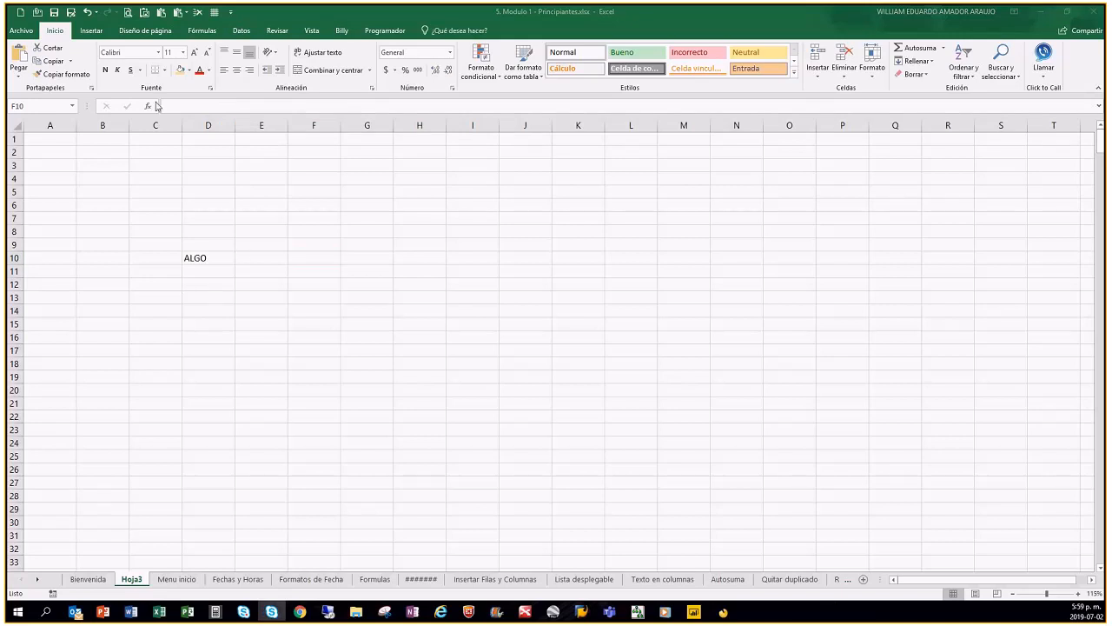
{"action": "left_click", "coordinate": [181, 106]}
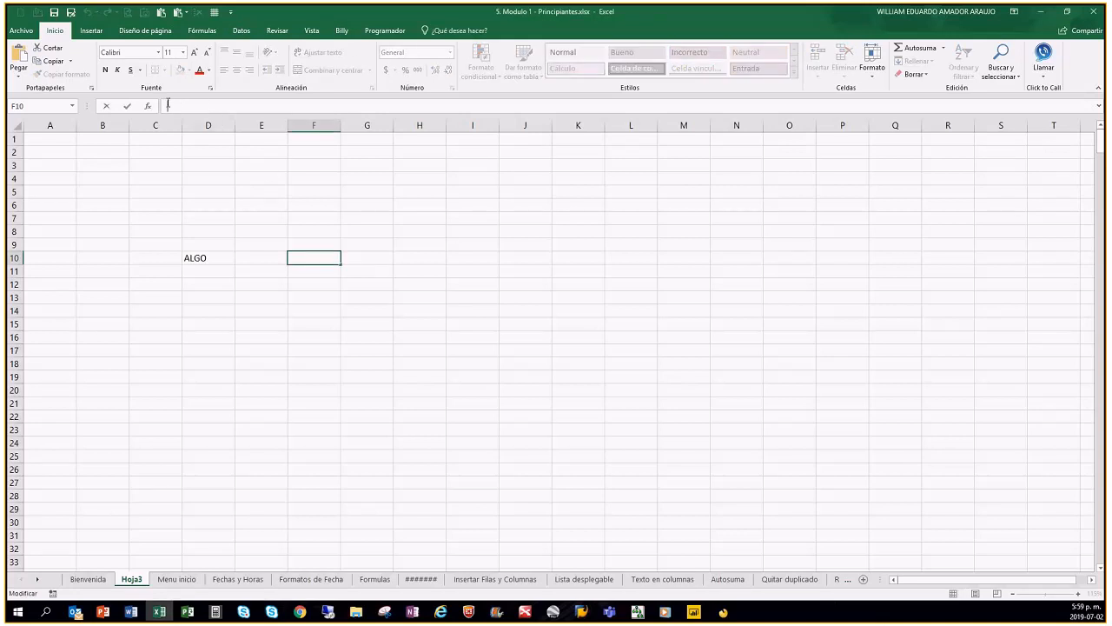
{"action": "type", "text": "ALGO"}
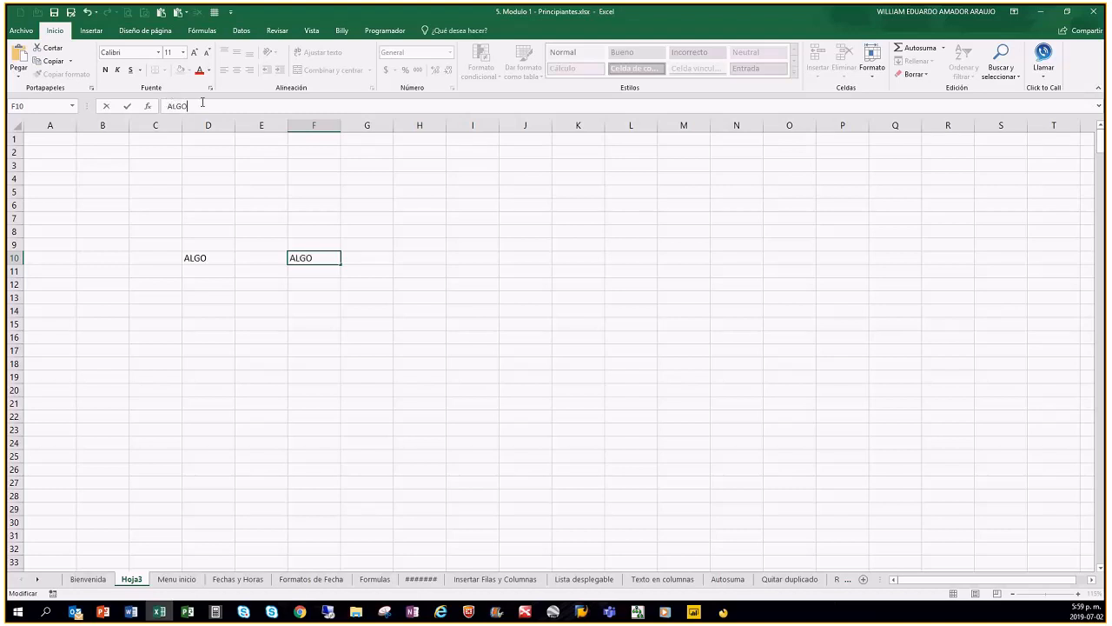
{"action": "left_click", "coordinate": [106, 107]}
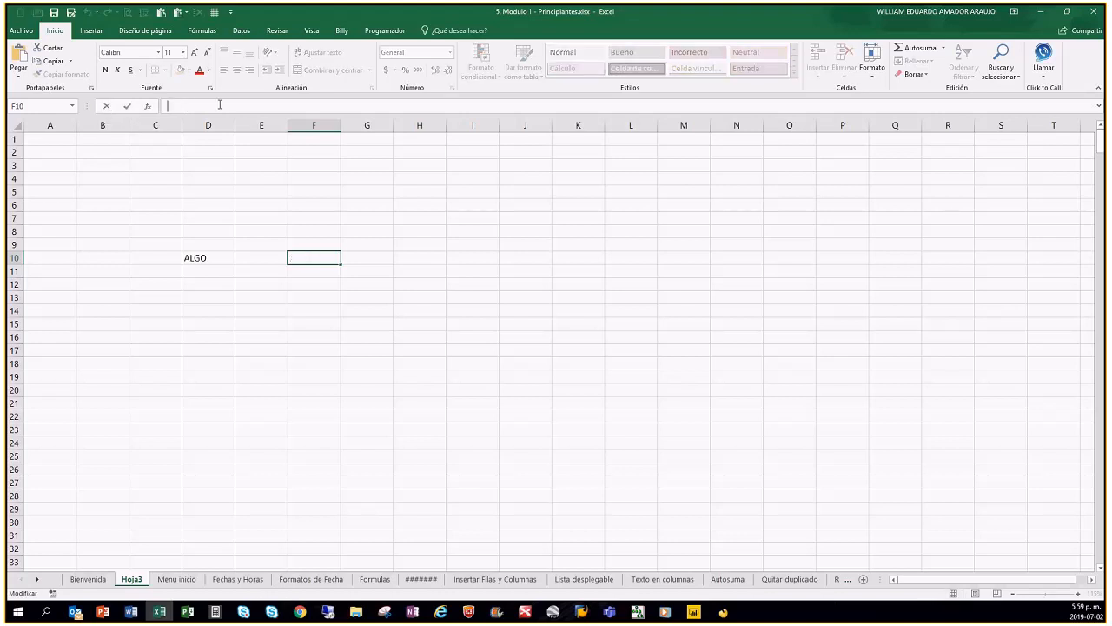
Enter the text ALGO in cell F10 through the formula bar and accept the entry.
{"action": "left_click", "coordinate": [220, 104]}
{"action": "type", "text": "ALGO"}
{"action": "left_click", "coordinate": [127, 106]}
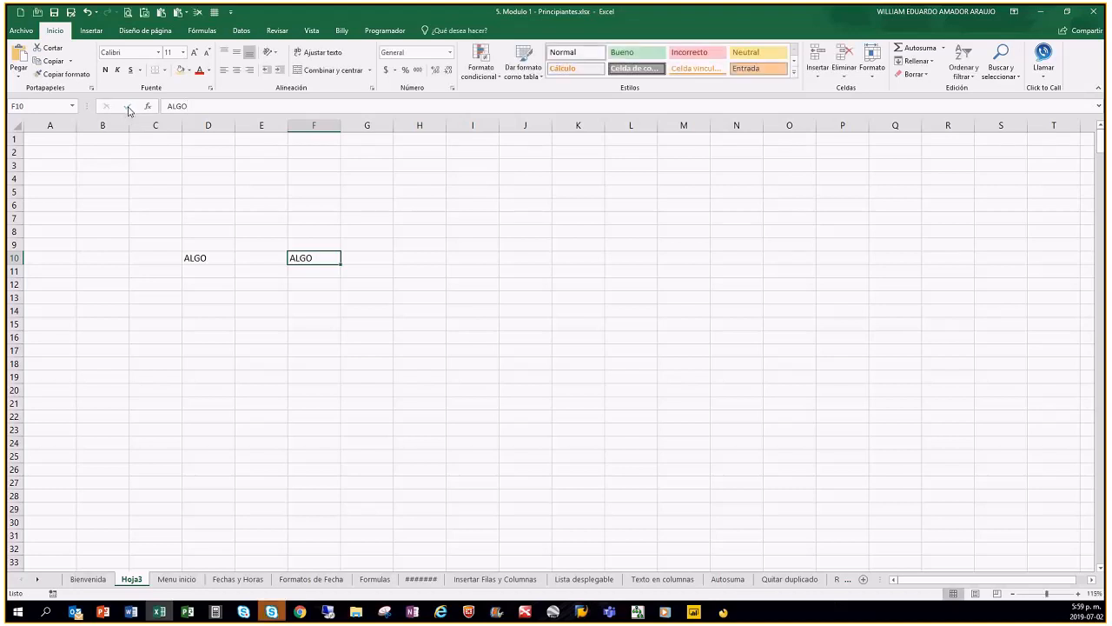
{"action": "left_click", "coordinate": [374, 335]}
{"action": "left_click", "coordinate": [329, 314]}
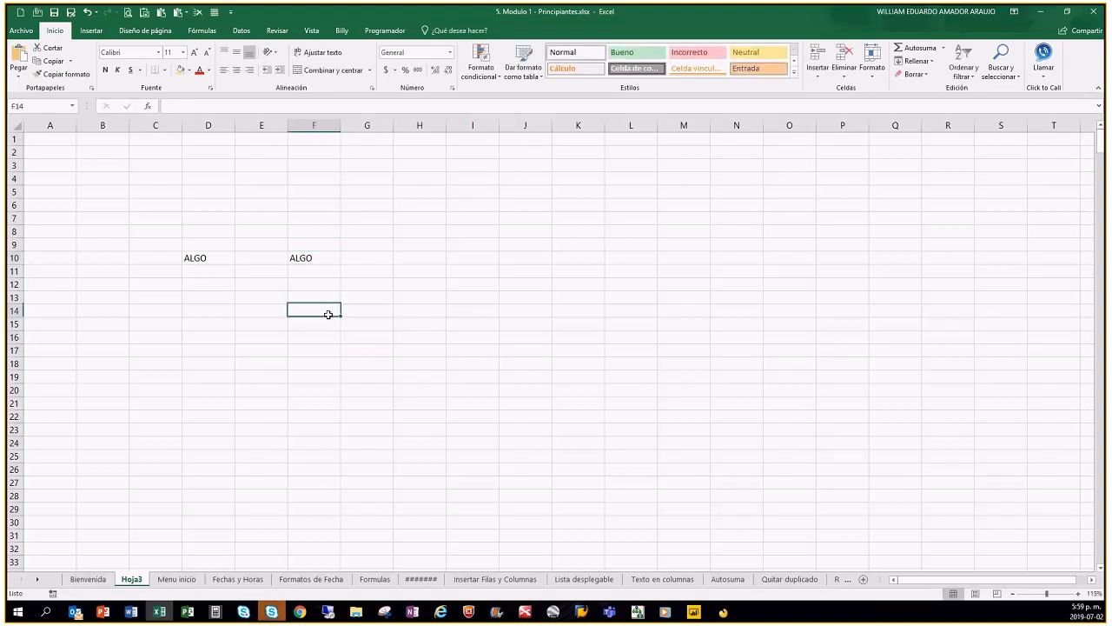
Enter the text CULAQUIER COSA directly in cell F5.
{"action": "left_click", "coordinate": [313, 191]}
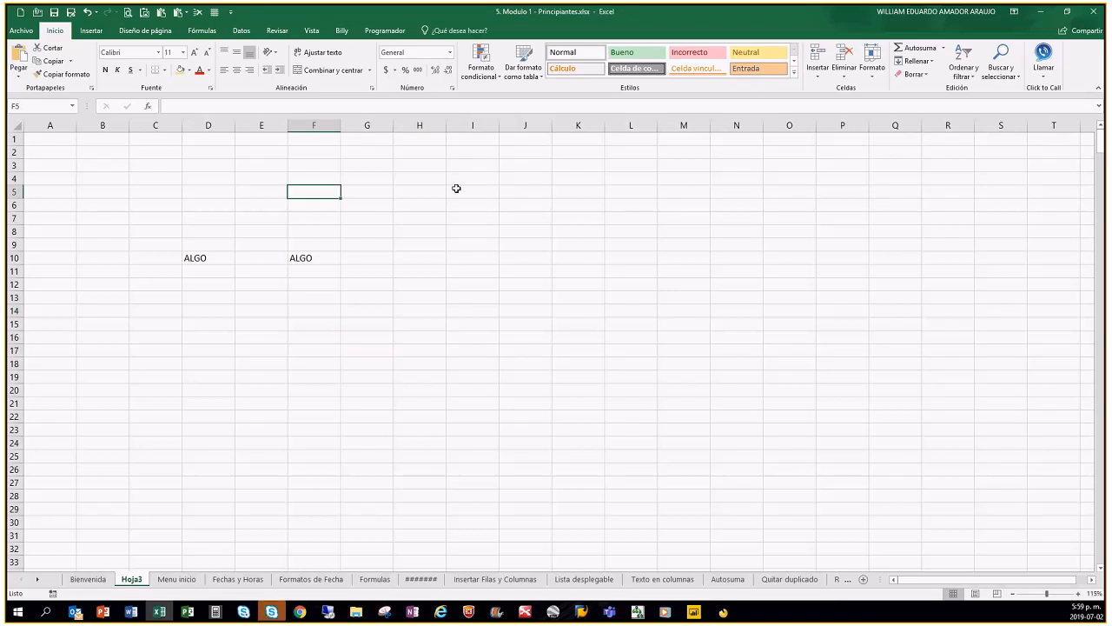
{"action": "type", "text": "CULAQUIER COSA"}
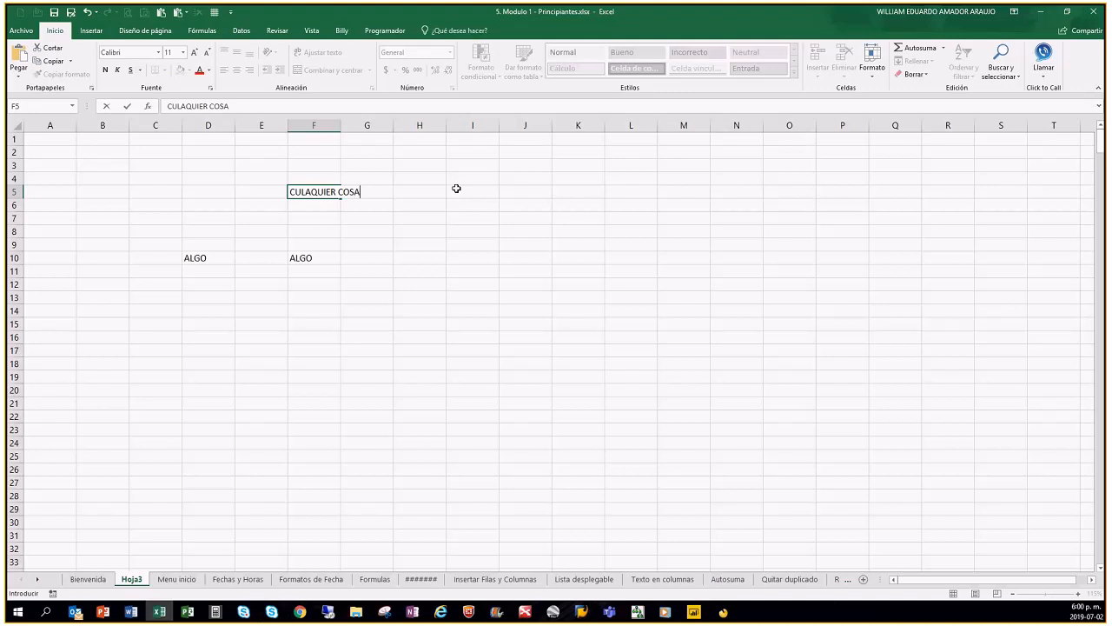
{"action": "left_click", "coordinate": [444, 282]}
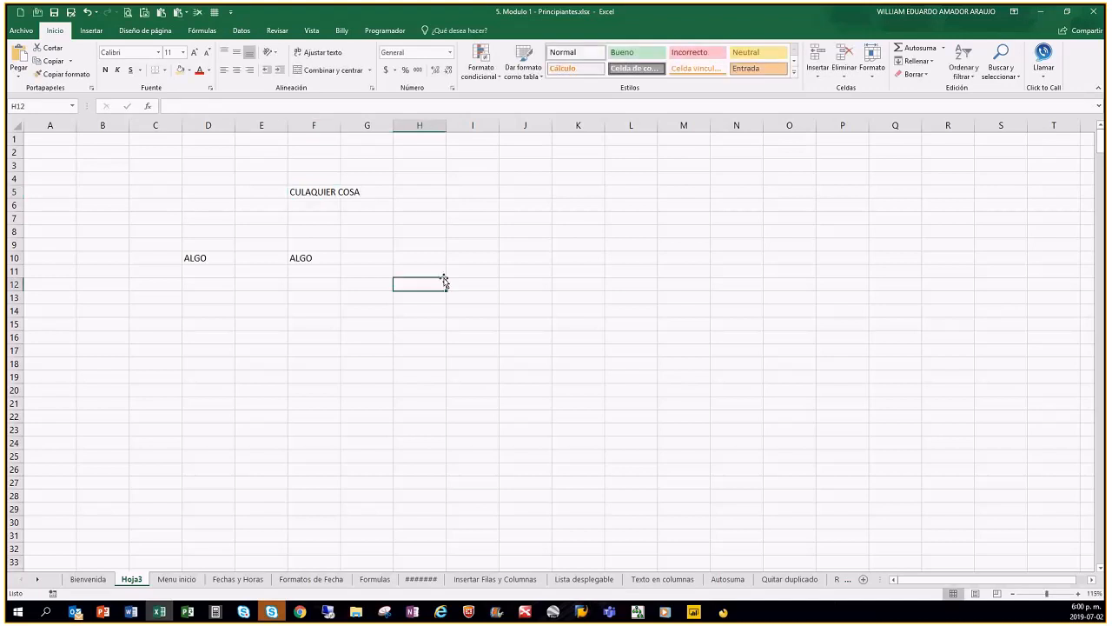
Widen column F to fit the text in F5 and correct that text to CUALQUIER COSA.
{"action": "left_click", "coordinate": [323, 192]}
{"action": "left_click_drag", "start_coordinate": [341, 125], "coordinate": [368, 125]}
{"action": "left_click", "coordinate": [171, 105]}
{"action": "key", "text": "Delete"}
{"action": "type", "text": "L"}
{"action": "key", "text": "ctrl+Return"}
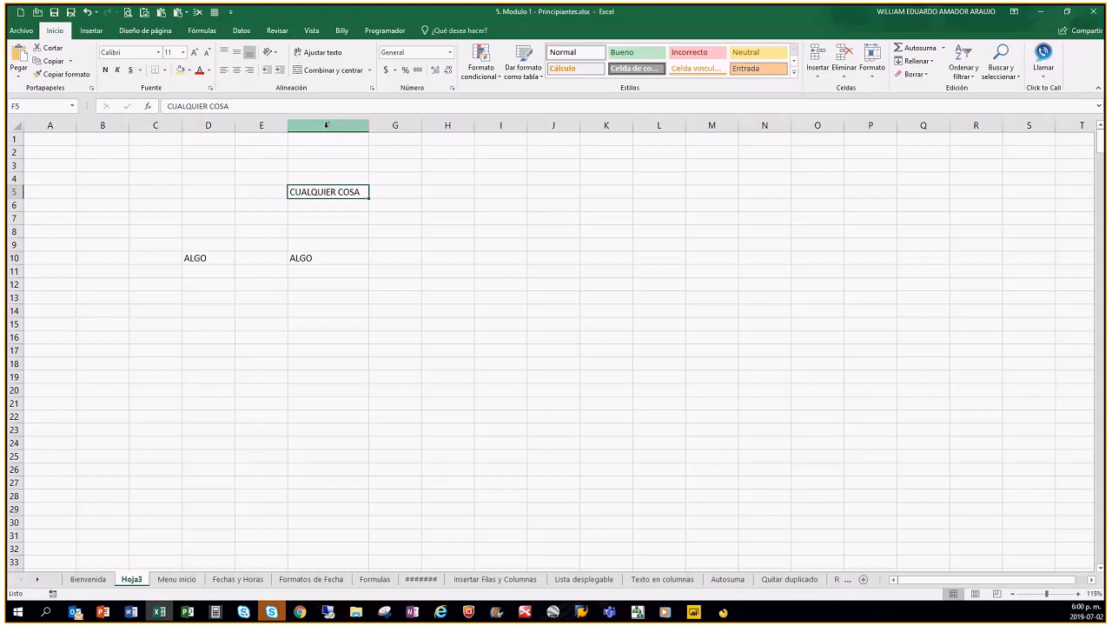
Compare the contents of cells D10 and D14 in the formula bar.
{"action": "left_click", "coordinate": [219, 258]}
{"action": "left_click", "coordinate": [216, 312]}
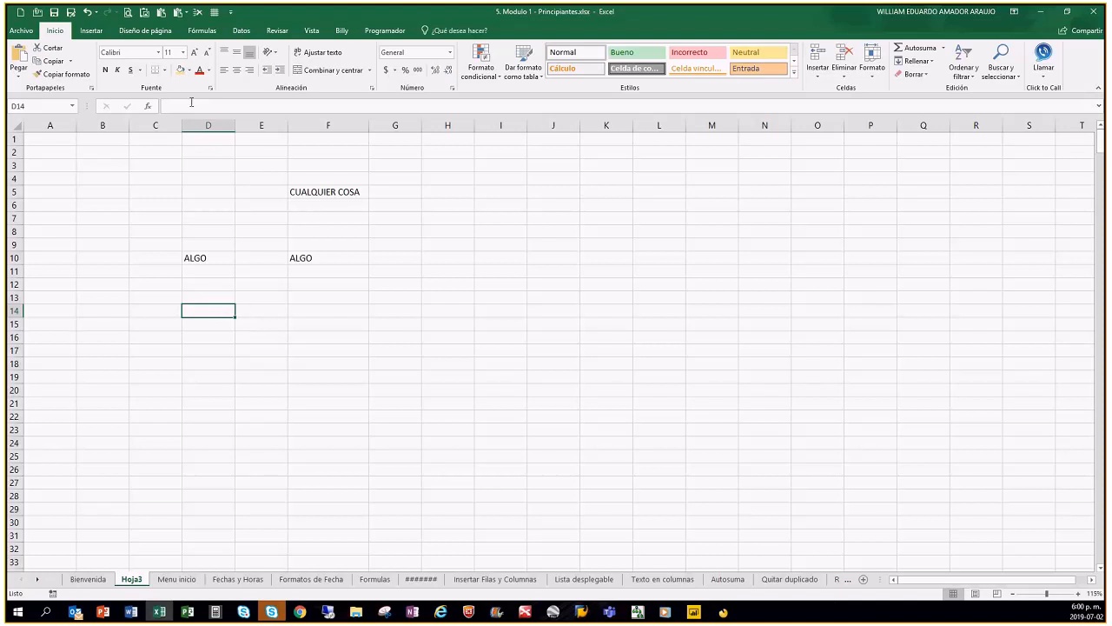
{"action": "left_click", "coordinate": [184, 104]}
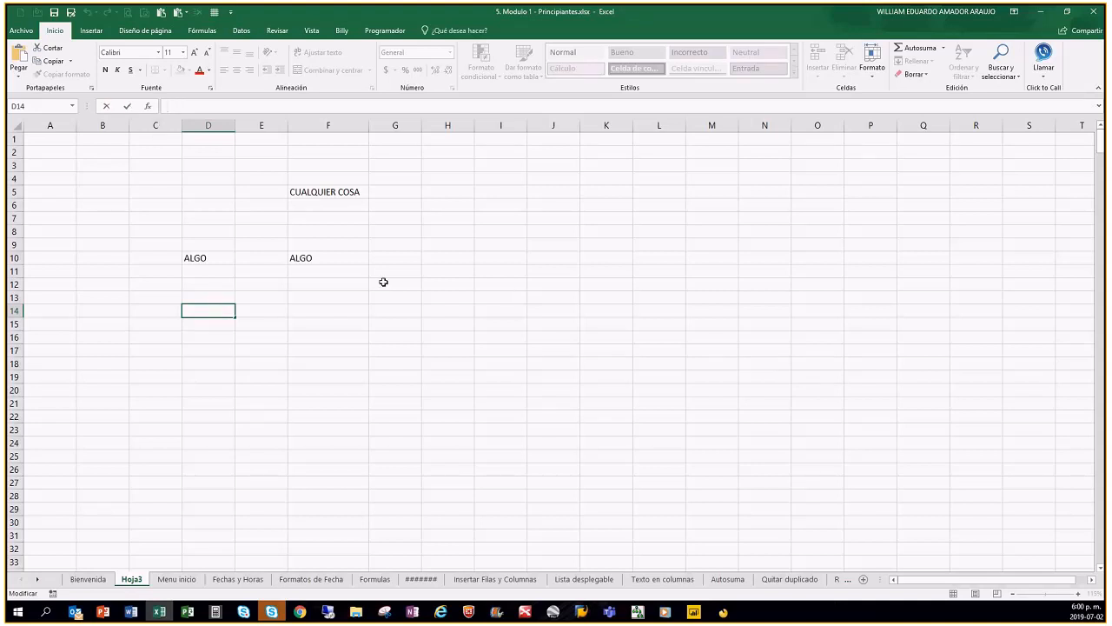
{"action": "left_click", "coordinate": [365, 313]}
{"action": "left_click", "coordinate": [624, 364]}
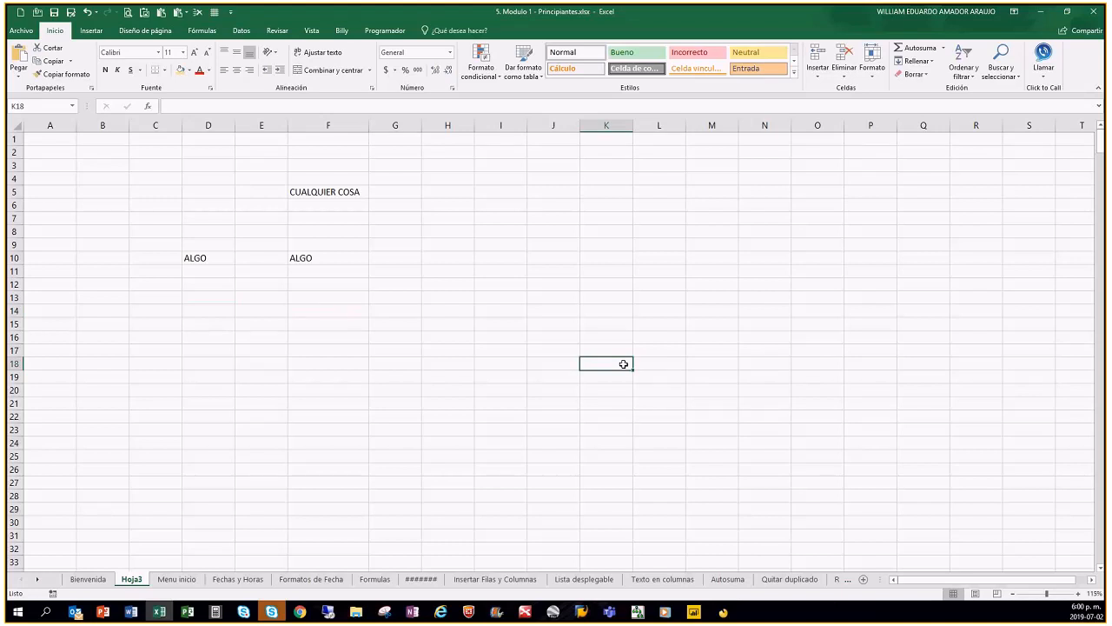
Widen the Name Box slightly by moving the divider between it and the formula bar.
{"action": "left_click", "coordinate": [131, 612]}
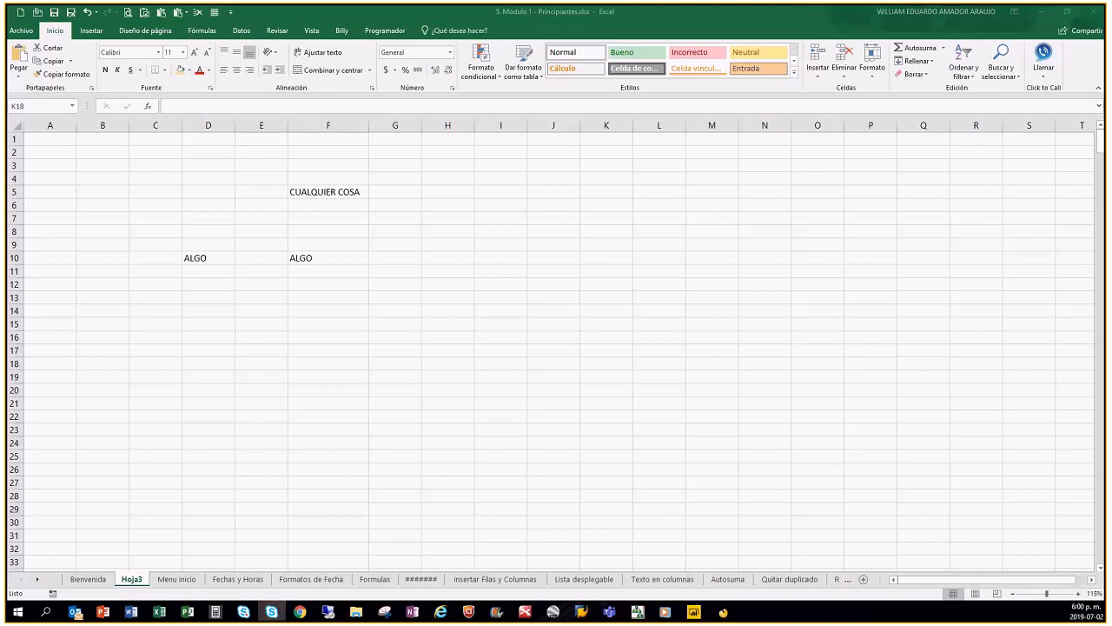
{"action": "left_click", "coordinate": [198, 345]}
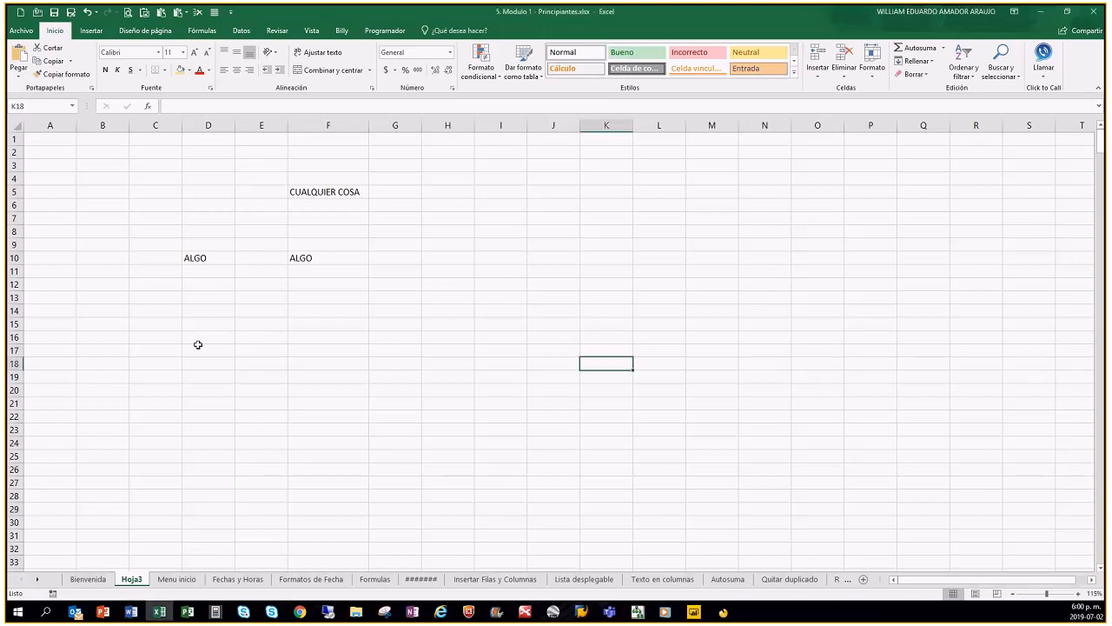
{"action": "key", "text": "F2"}
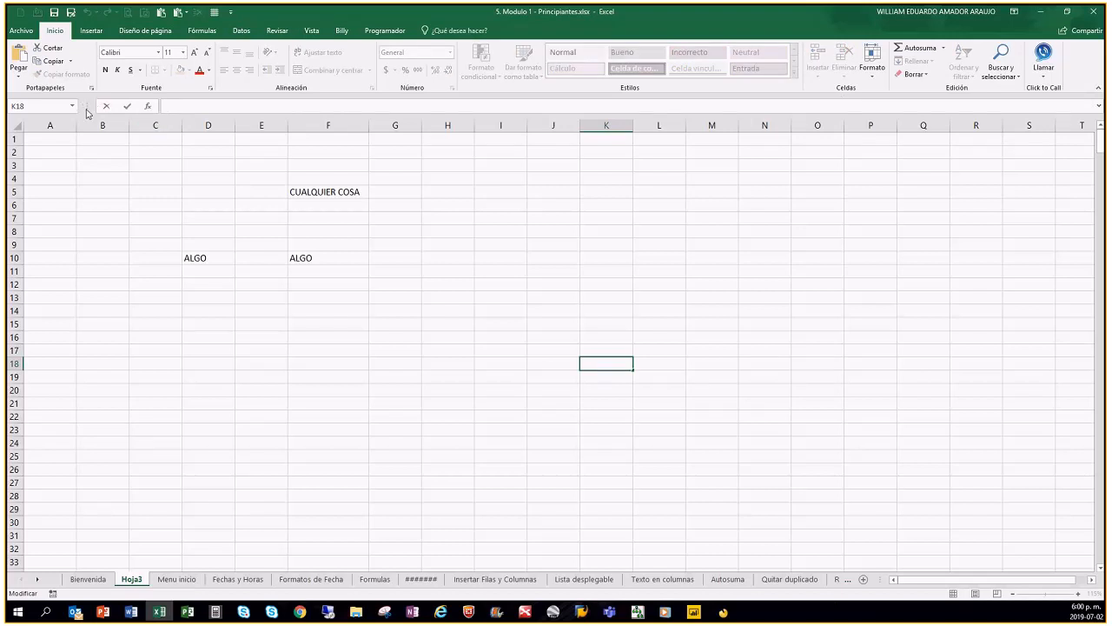
{"action": "left_click_drag", "start_coordinate": [85, 105], "coordinate": [99, 106]}
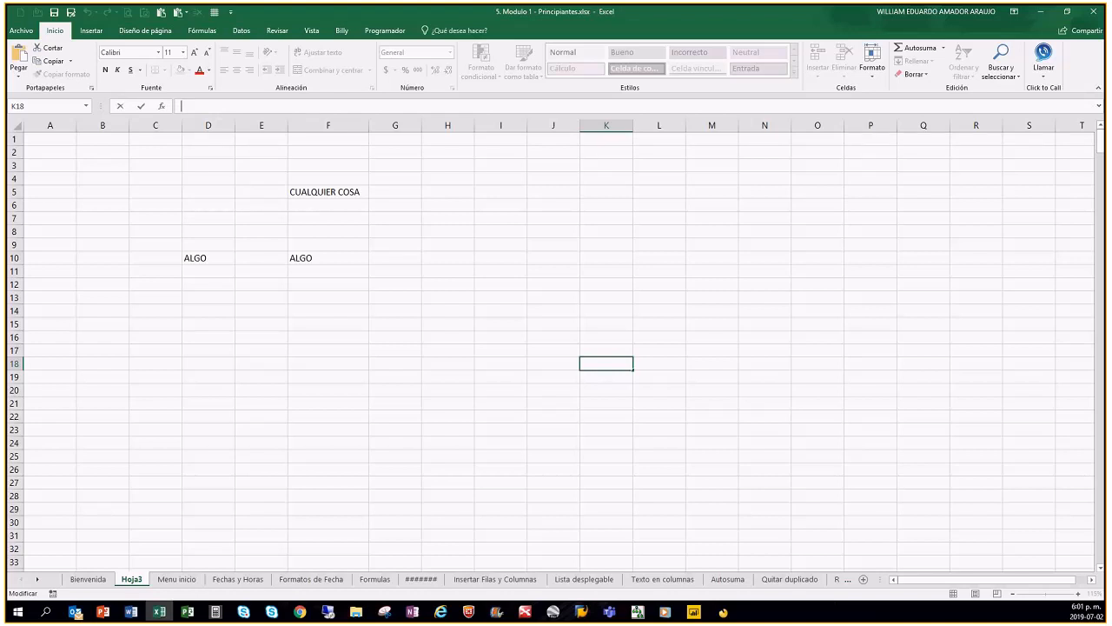
{"action": "key", "text": "alt+Tab"}
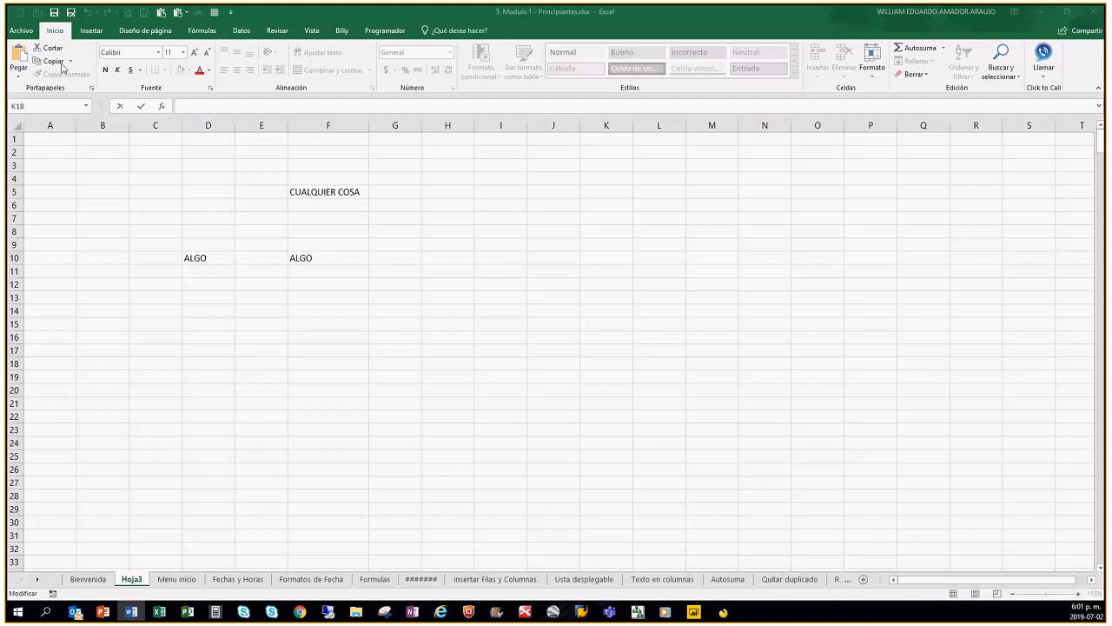
{"action": "key", "text": "alt+Tab"}
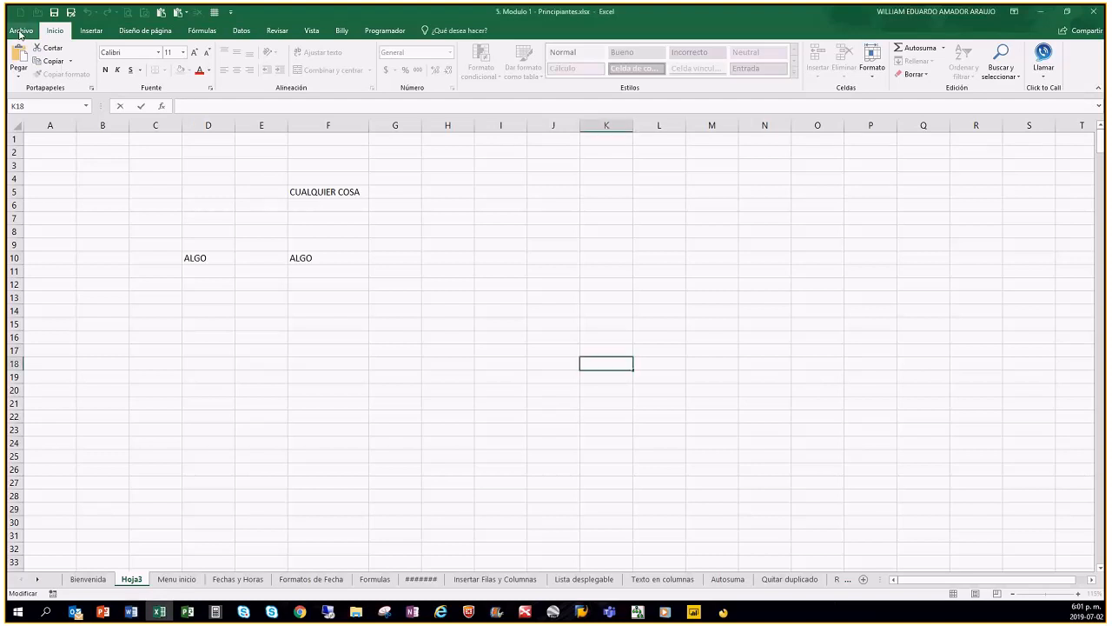
Hide the formula bar by turning off Mostrar barra de fórmulas in the advanced Excel options.
{"action": "left_click", "coordinate": [20, 31]}
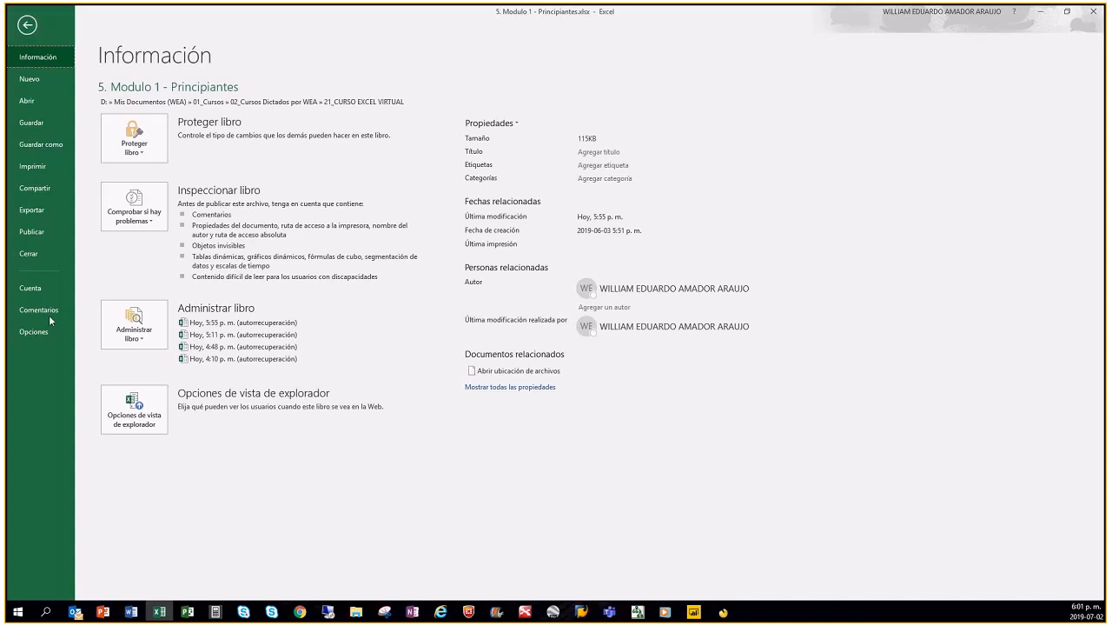
{"action": "left_click", "coordinate": [37, 332]}
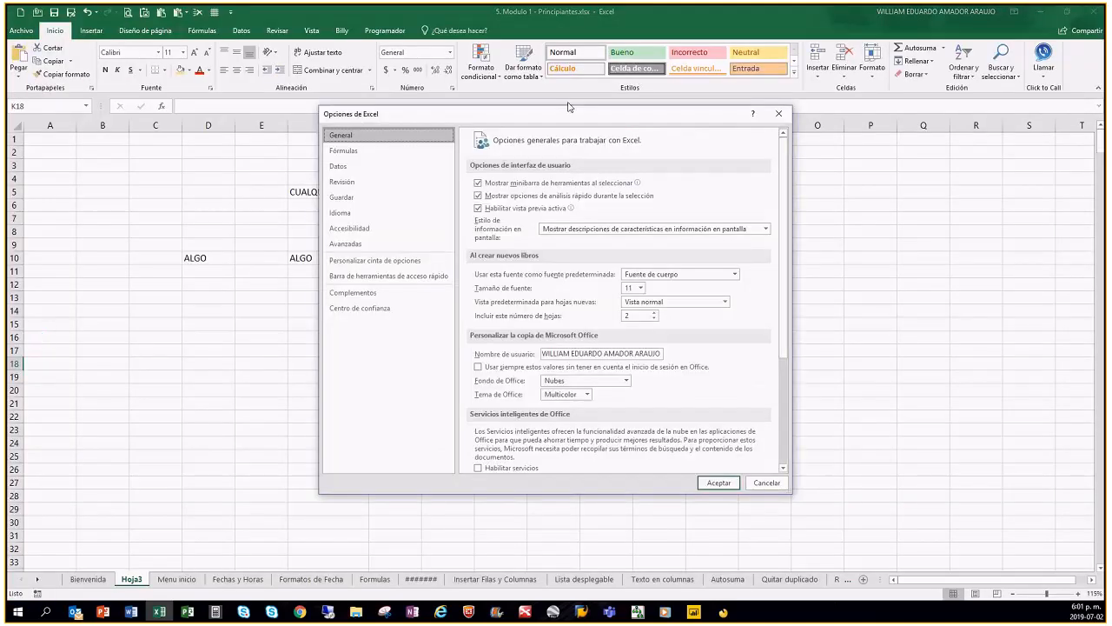
{"action": "left_click", "coordinate": [353, 245]}
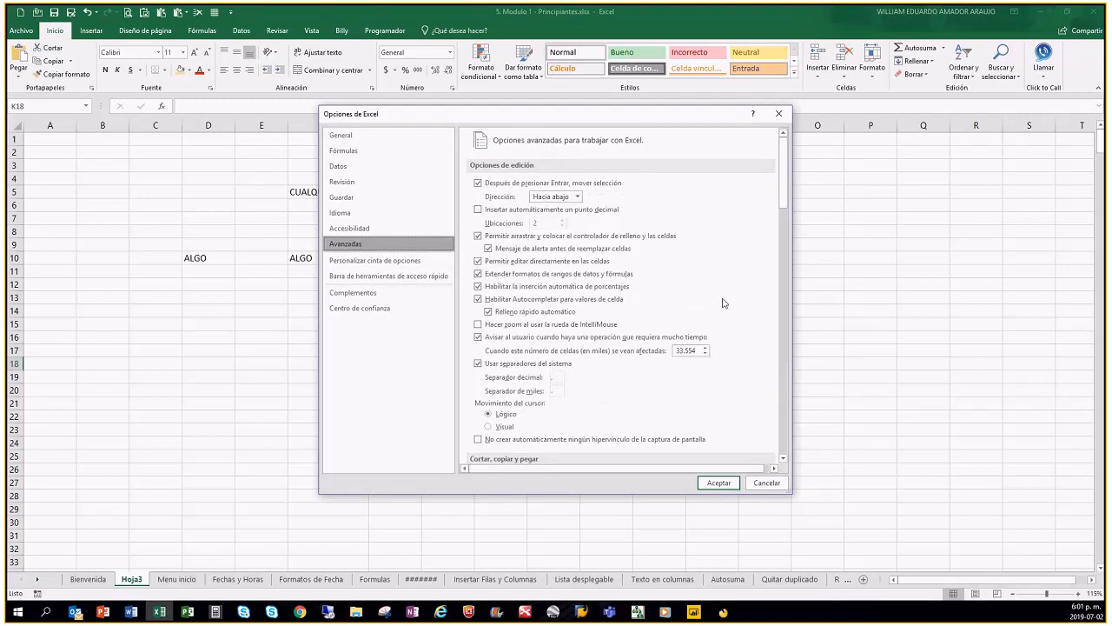
{"action": "scroll", "coordinate": [720, 303], "scroll_direction": "down", "scroll_amount": 1}
{"action": "scroll", "coordinate": [718, 303], "scroll_direction": "down", "scroll_amount": 5}
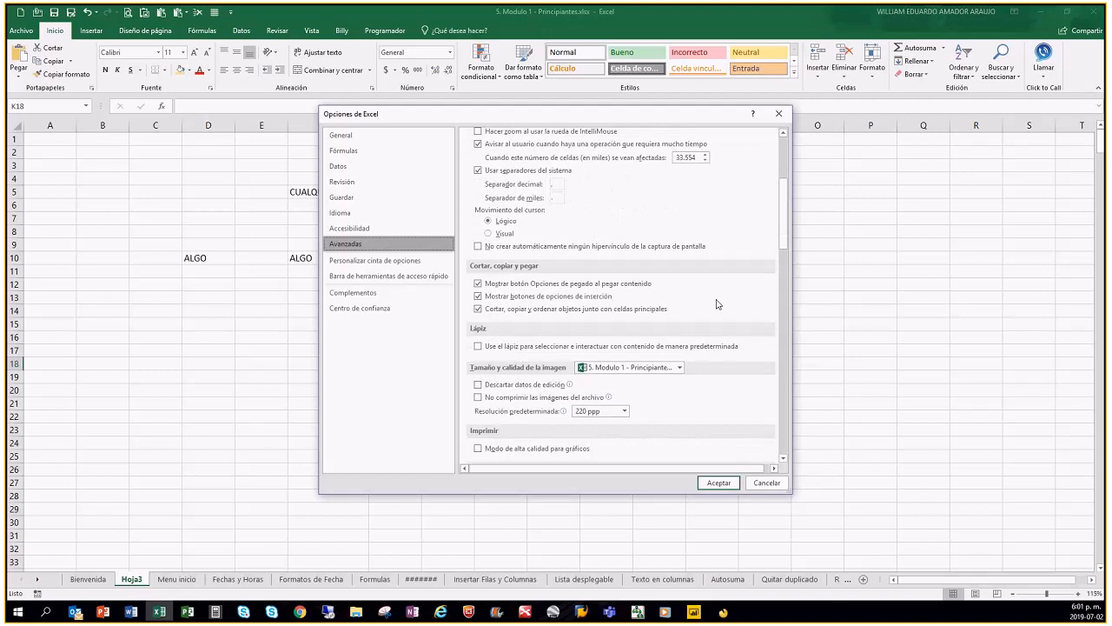
{"action": "scroll", "coordinate": [718, 303], "scroll_direction": "down", "scroll_amount": 2}
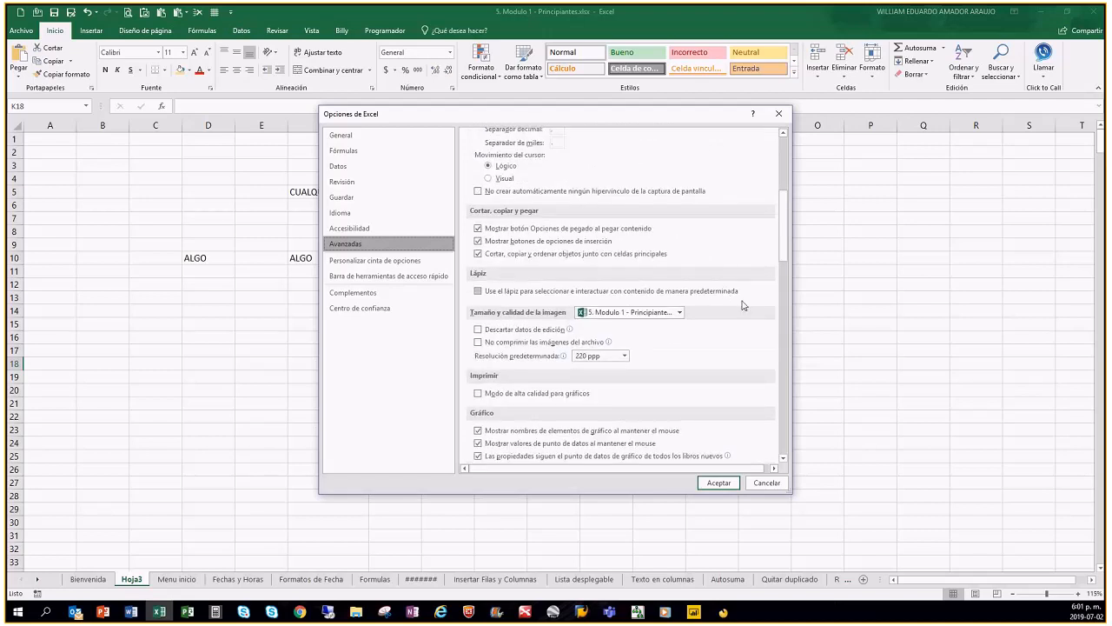
{"action": "scroll", "coordinate": [784, 271], "scroll_direction": "down", "scroll_amount": 3}
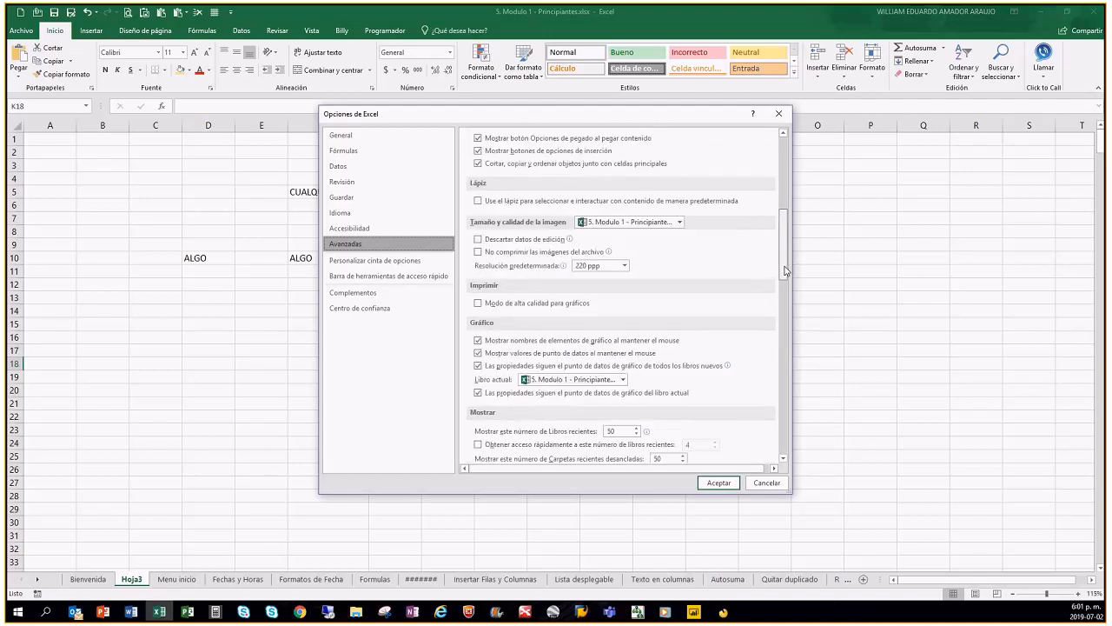
{"action": "scroll", "coordinate": [785, 271], "scroll_direction": "down", "scroll_amount": 6}
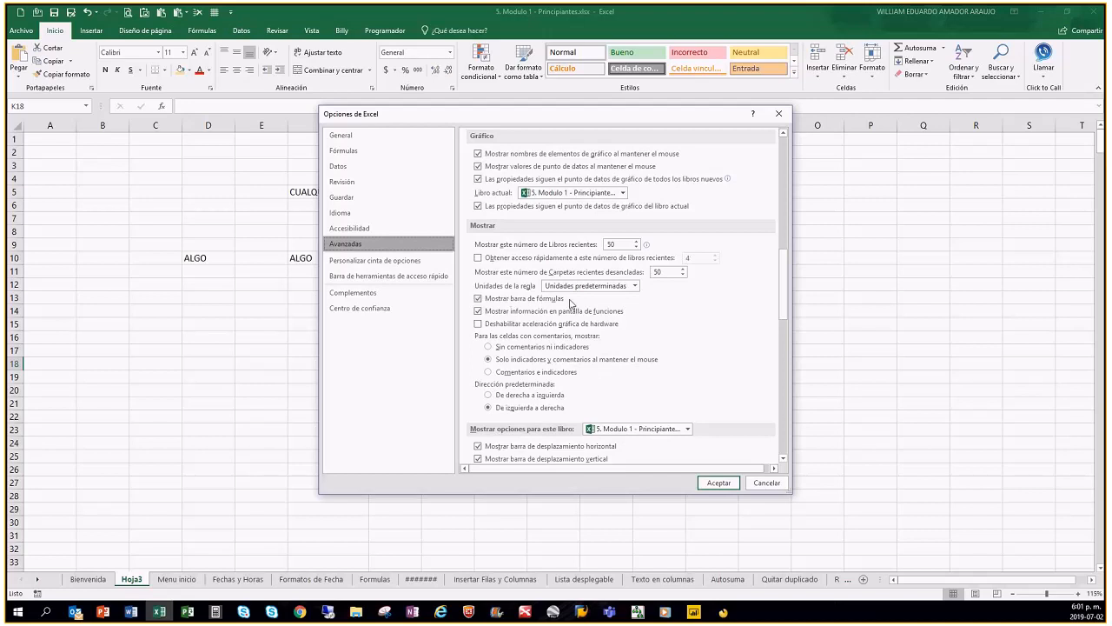
{"action": "left_click", "coordinate": [478, 298]}
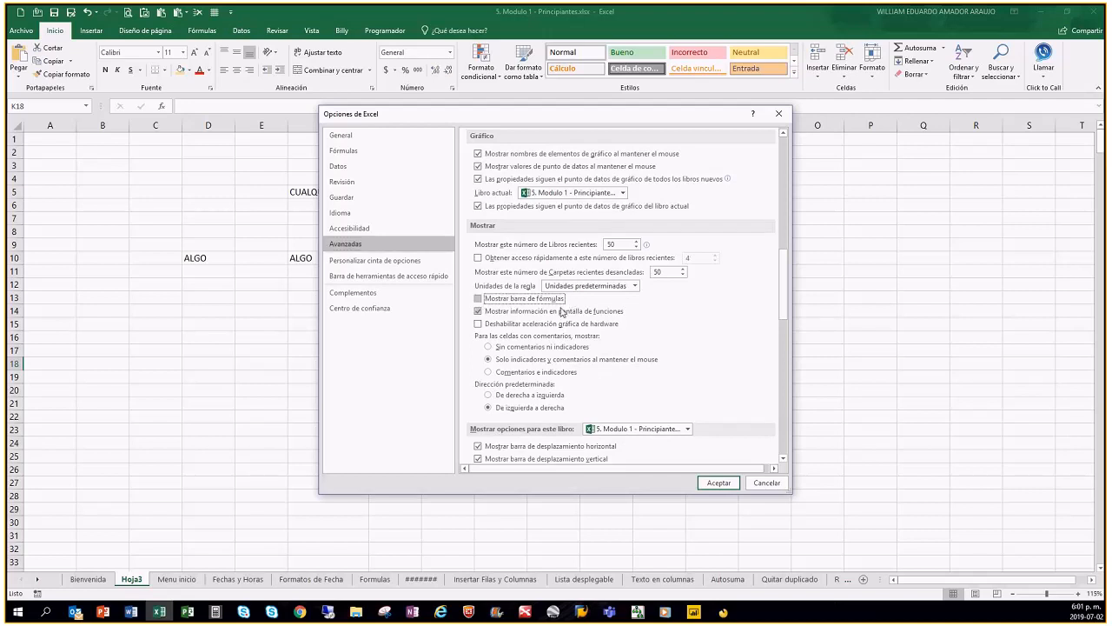
{"action": "left_click", "coordinate": [719, 484]}
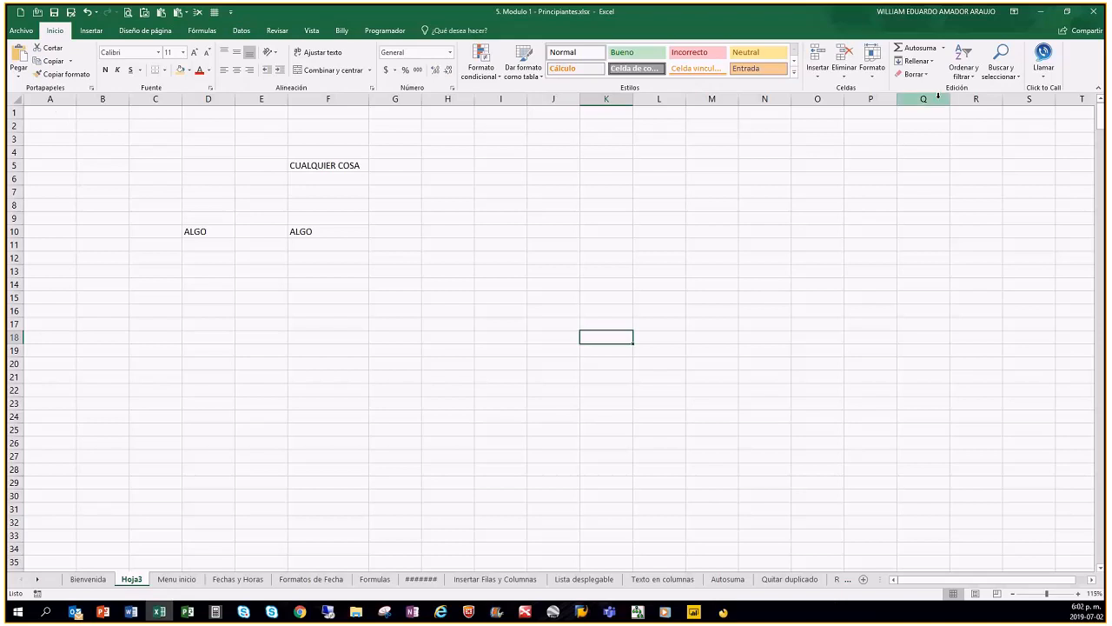
{"action": "left_click", "coordinate": [645, 272]}
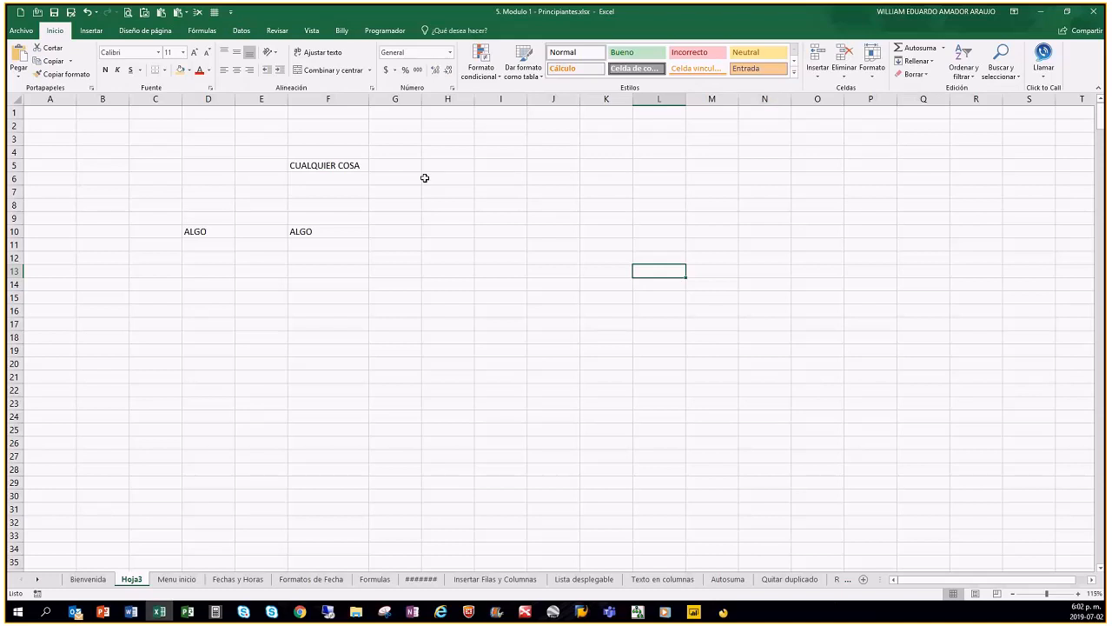
Restore the formula bar by turning on Mostrar barra de fórmulas in the advanced Excel options, and select cell E13.
{"action": "left_click", "coordinate": [26, 29]}
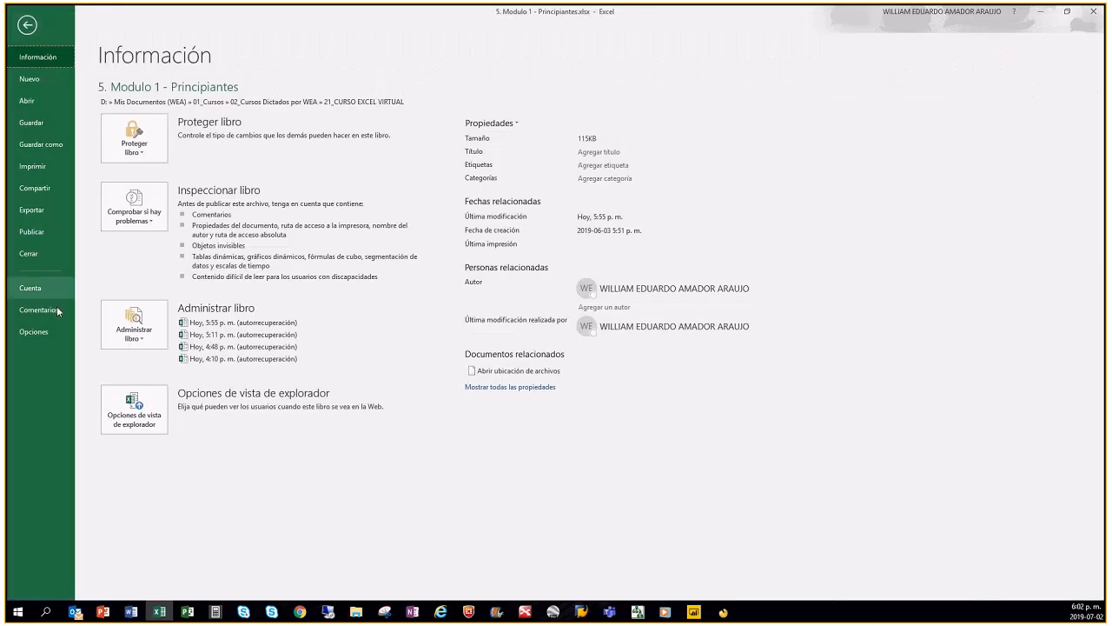
{"action": "left_click", "coordinate": [38, 329]}
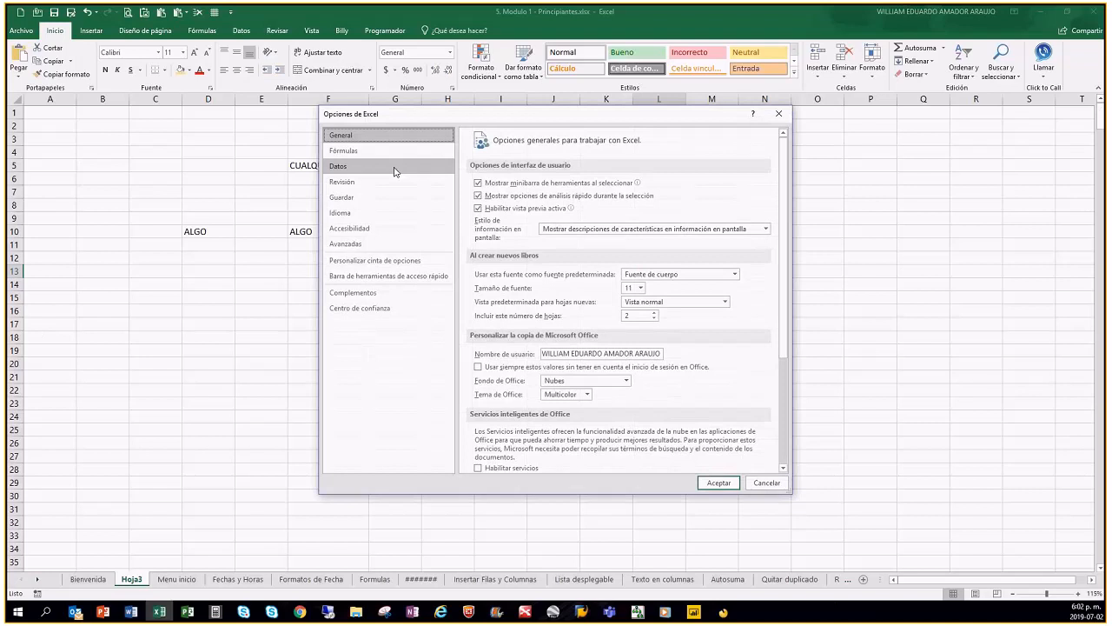
{"action": "left_click", "coordinate": [391, 243]}
{"action": "left_click_drag", "start_coordinate": [786, 190], "coordinate": [790, 287]}
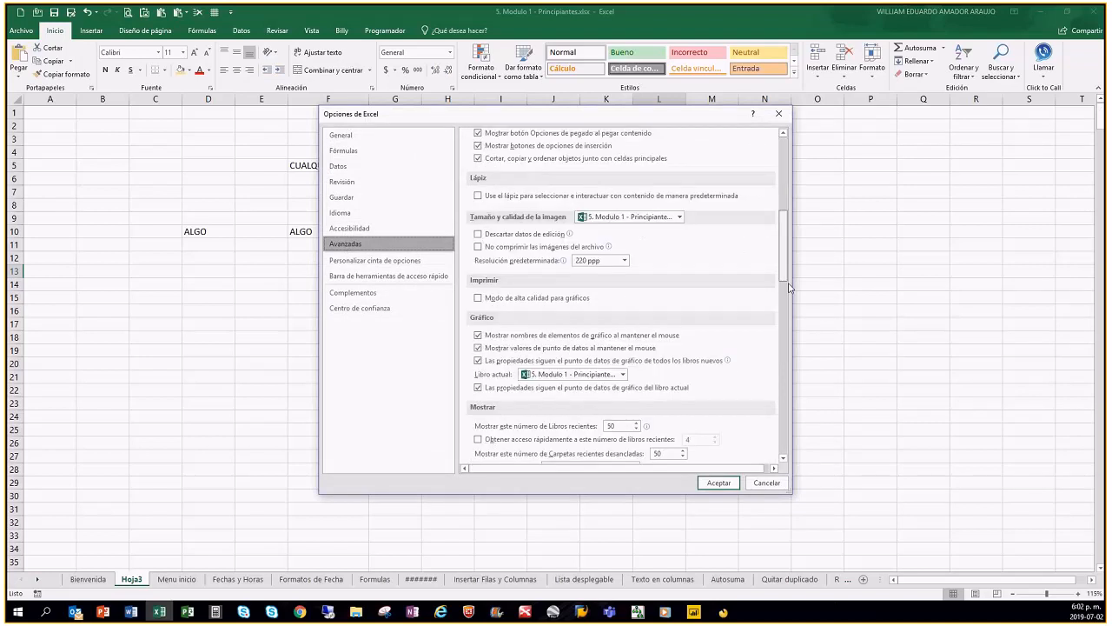
{"action": "scroll", "coordinate": [789, 288], "scroll_direction": "down", "scroll_amount": 5}
{"action": "left_click", "coordinate": [500, 272]}
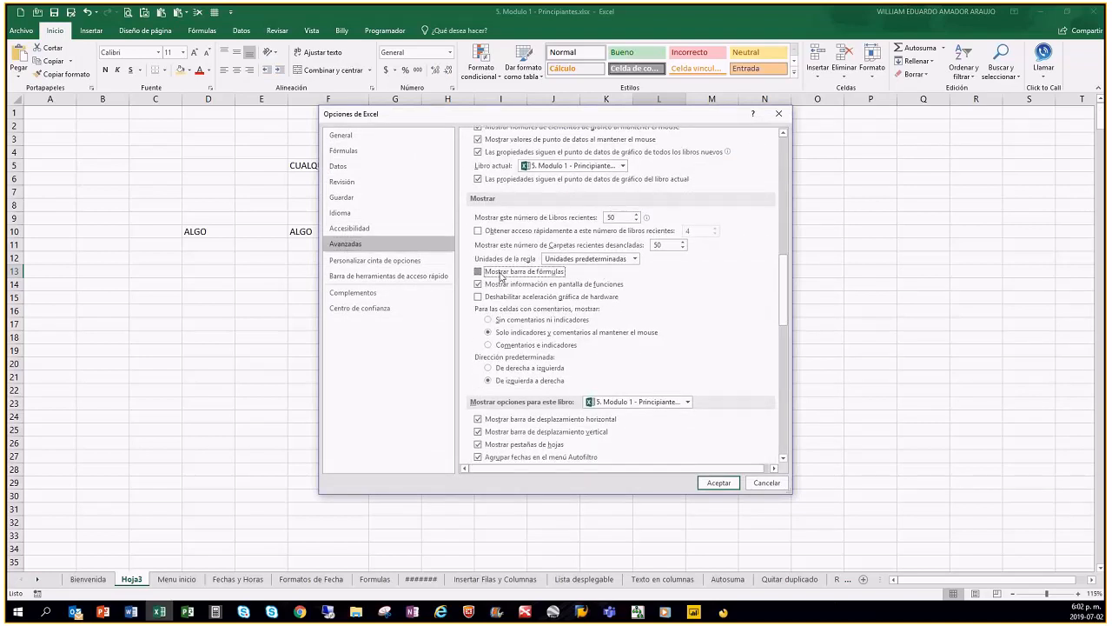
{"action": "left_click", "coordinate": [716, 483]}
{"action": "left_click", "coordinate": [266, 294]}
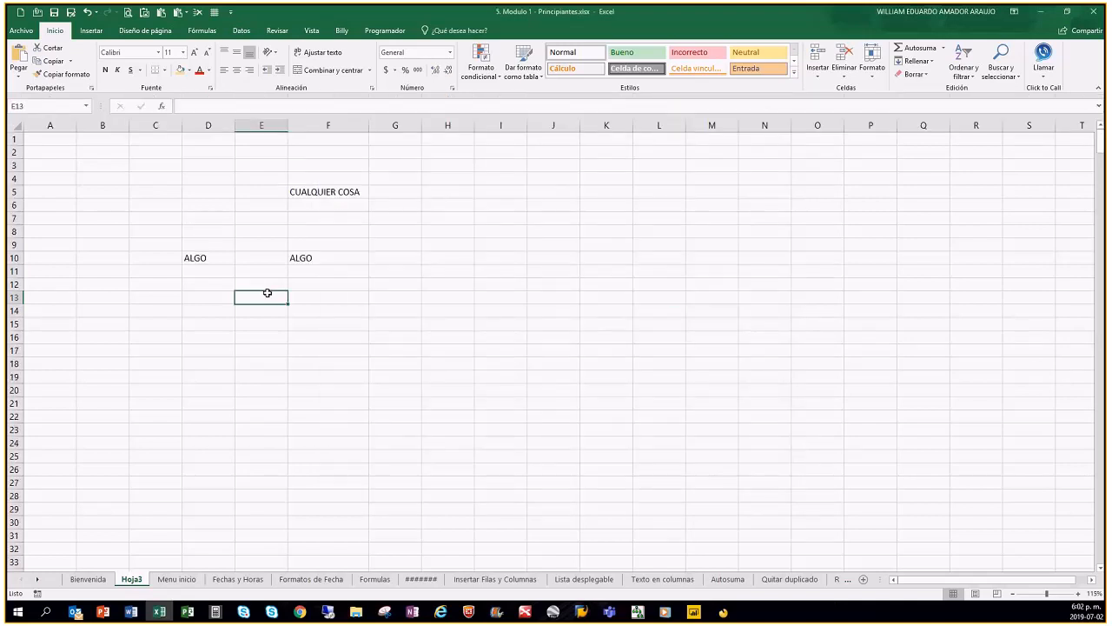
{"action": "key", "text": "ctrl+Home"}
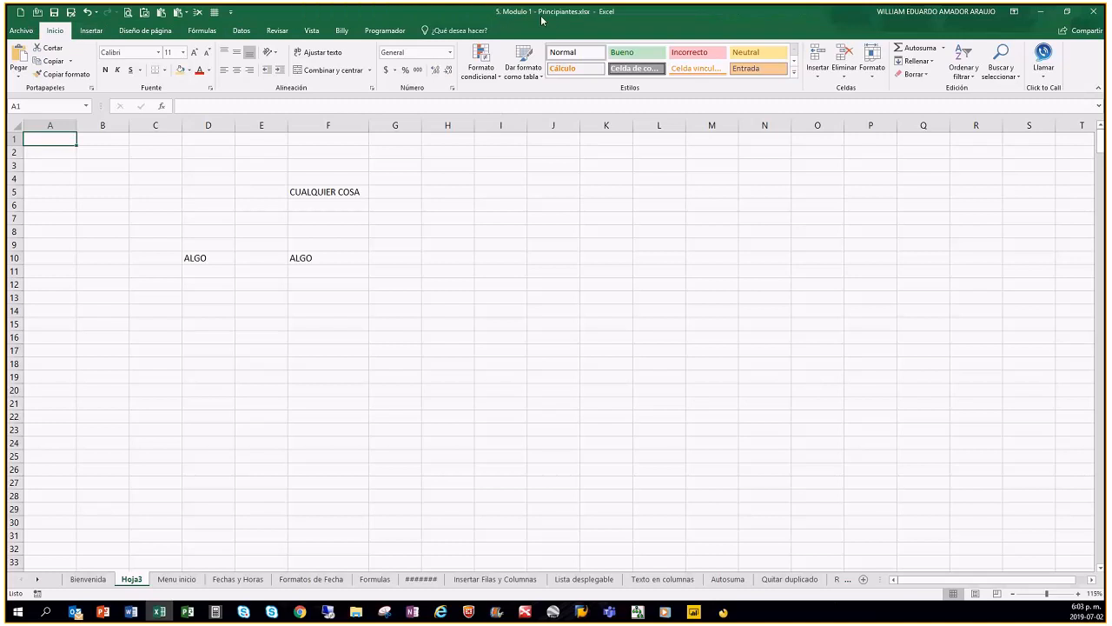
{"action": "left_click", "coordinate": [449, 242]}
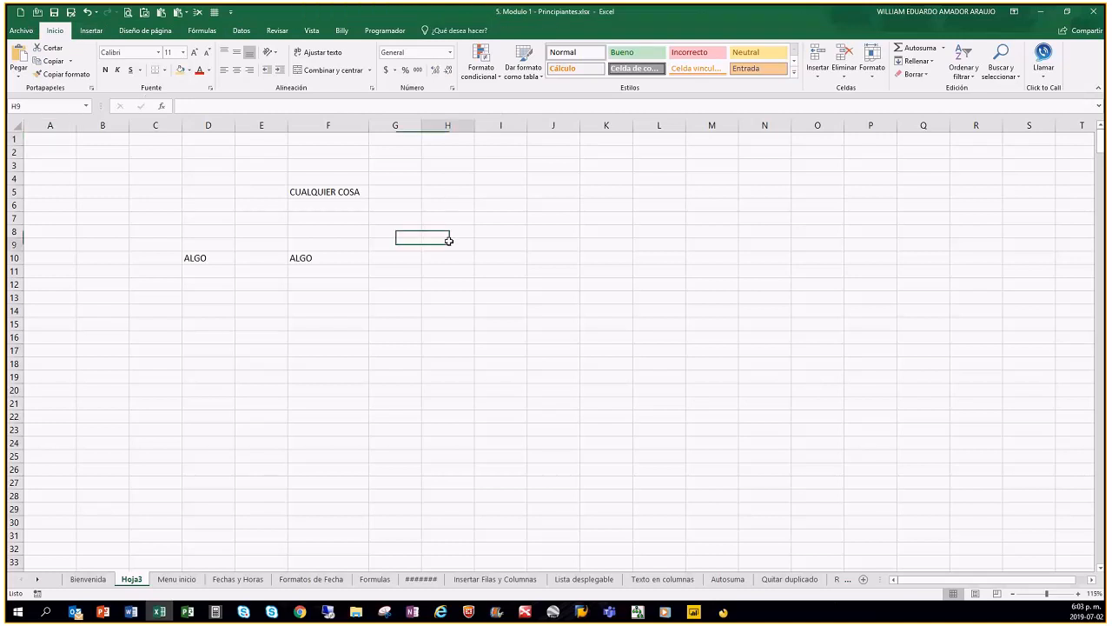
{"action": "key", "text": "alt+Tab"}
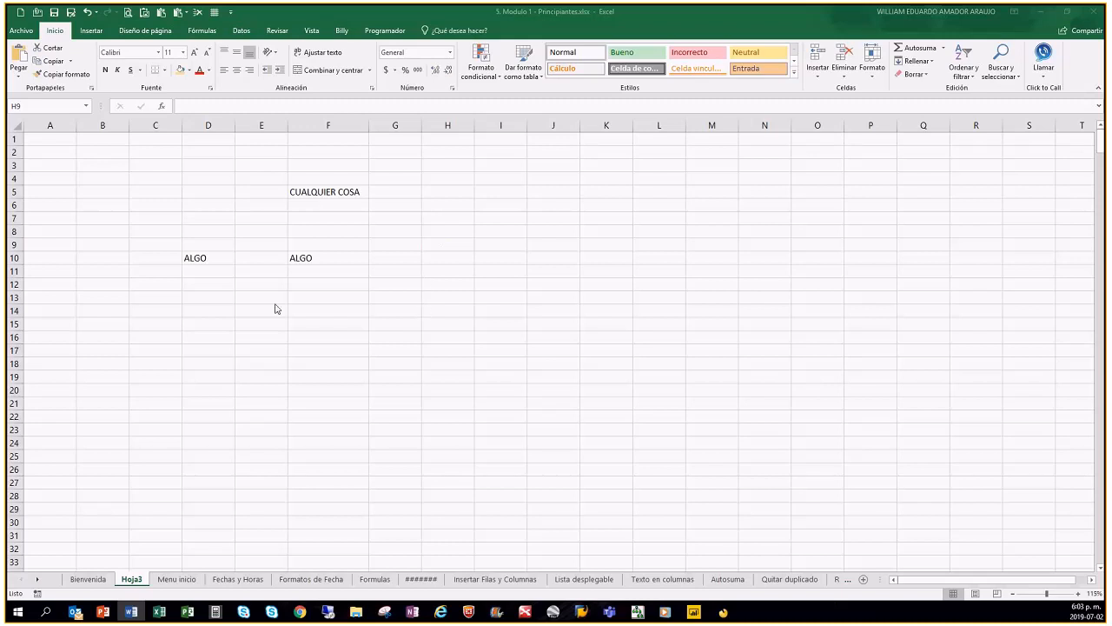
{"action": "key", "text": "alt+Tab"}
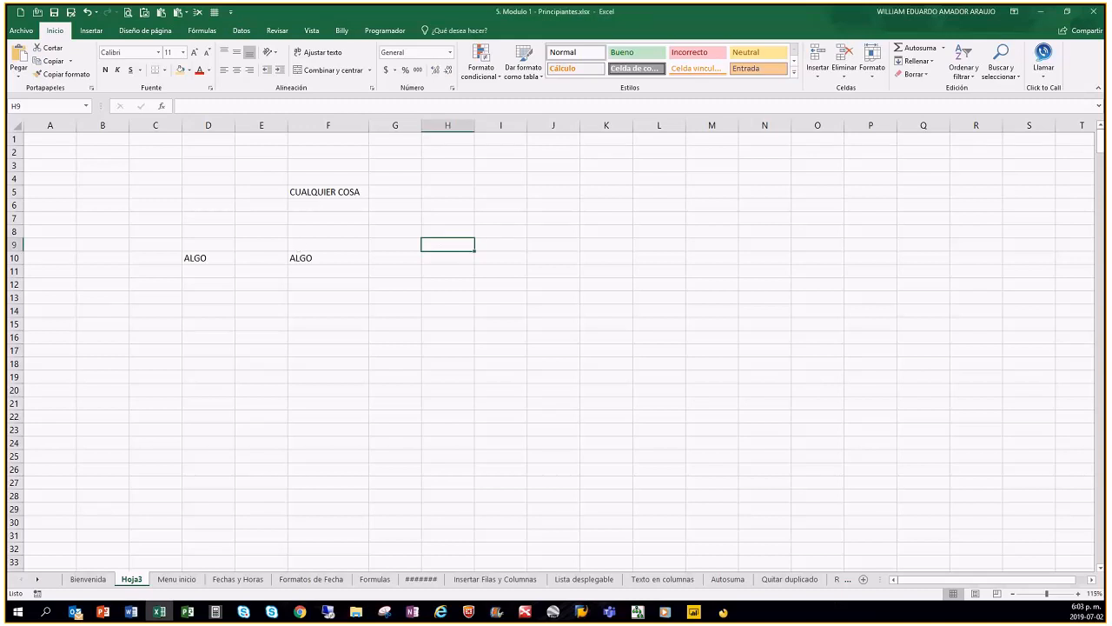
{"action": "left_click", "coordinate": [318, 273]}
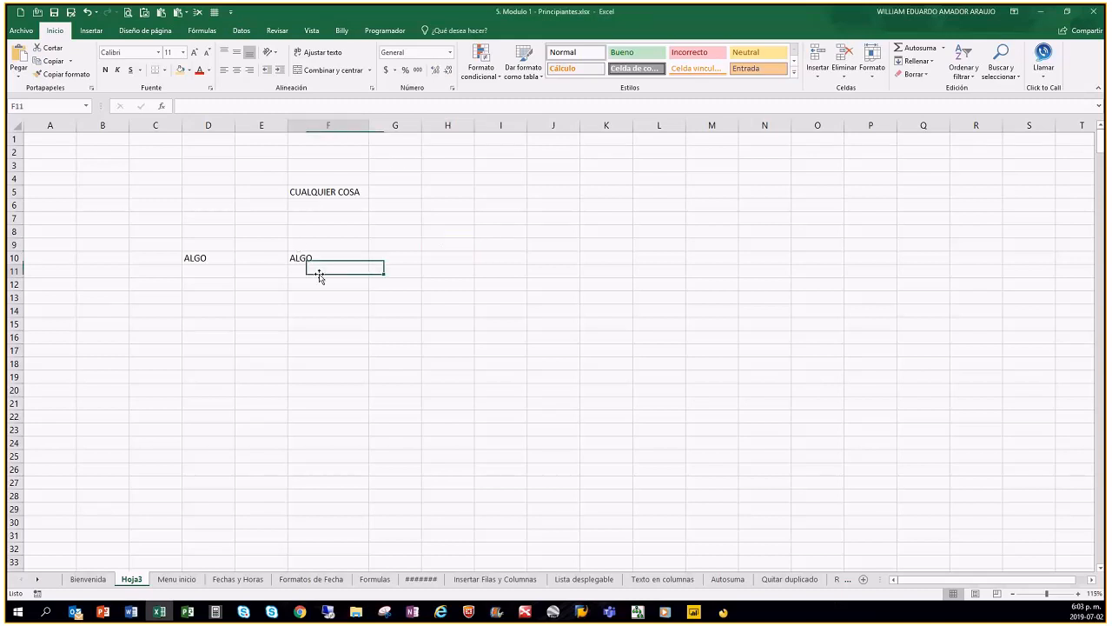
Shorten the text in cell F5 to CUALQ COSA by editing it in the formula bar, and reselect the cell.
{"action": "left_click", "coordinate": [341, 193]}
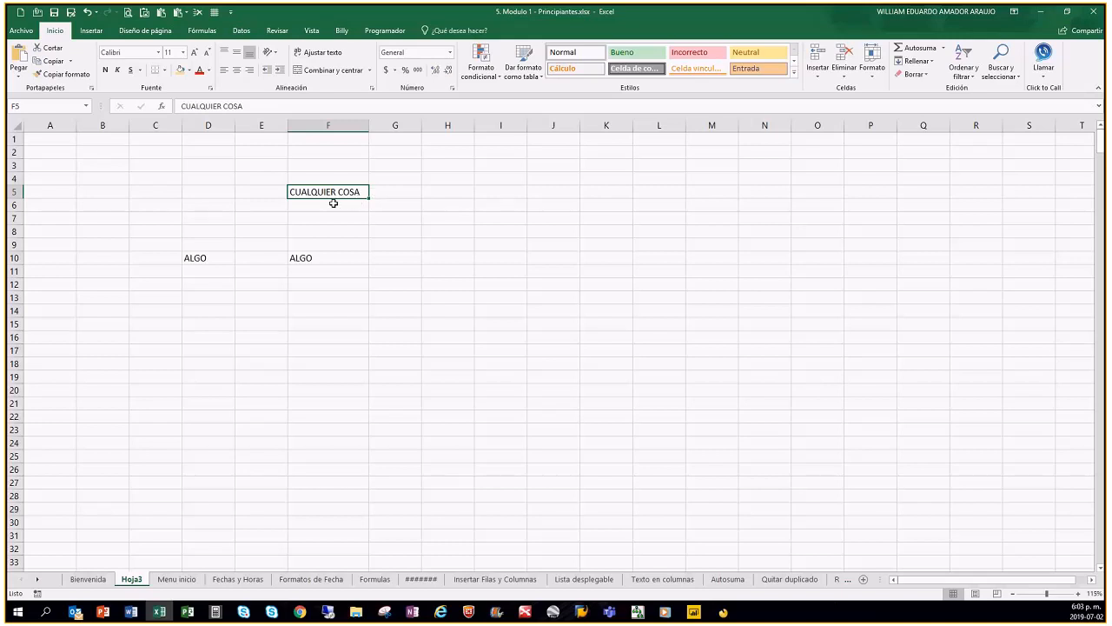
{"action": "left_click", "coordinate": [220, 105]}
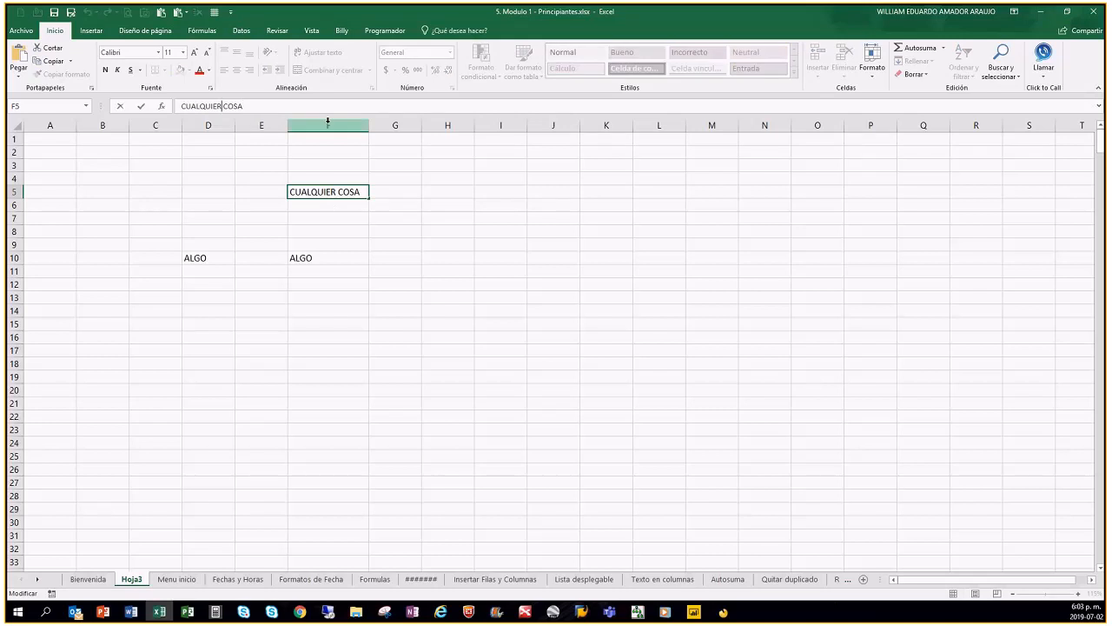
{"action": "key", "text": "BackSpace"}
{"action": "key", "text": "BackSpace"}
{"action": "key", "text": "BackSpace"}
{"action": "key", "text": "BackSpace"}
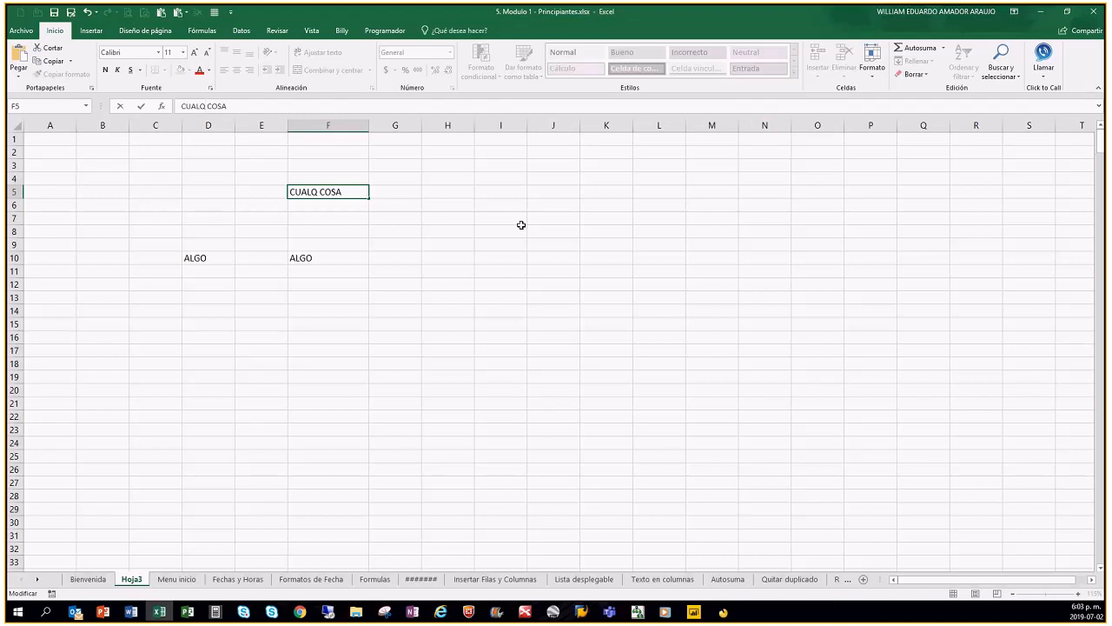
{"action": "key", "text": "Return"}
{"action": "key", "text": "Up"}
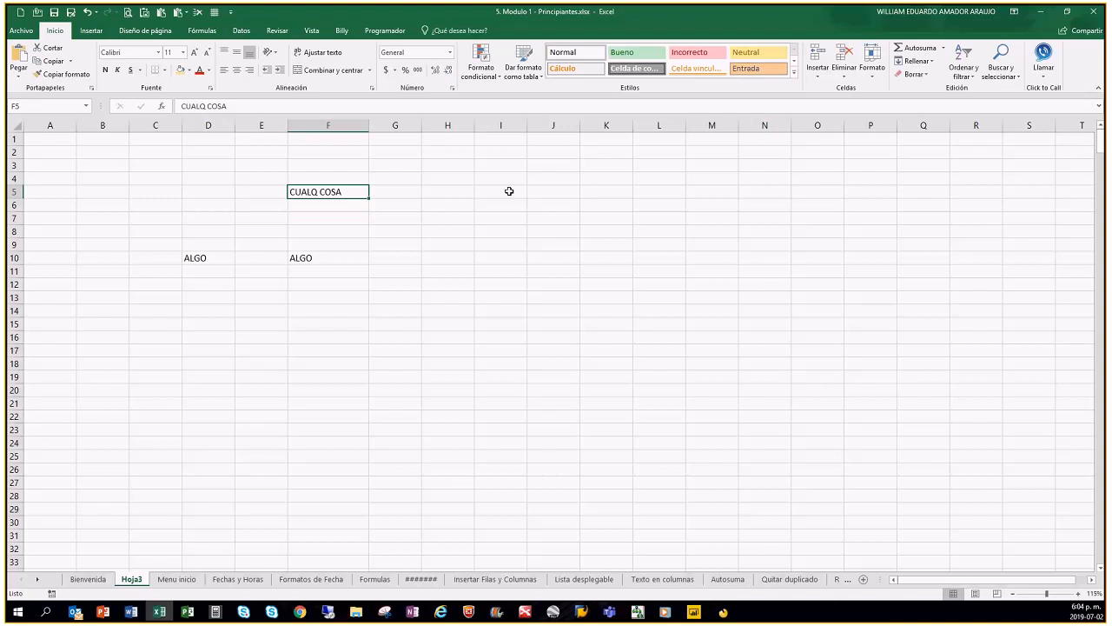
{"action": "key", "text": "alt+Tab"}
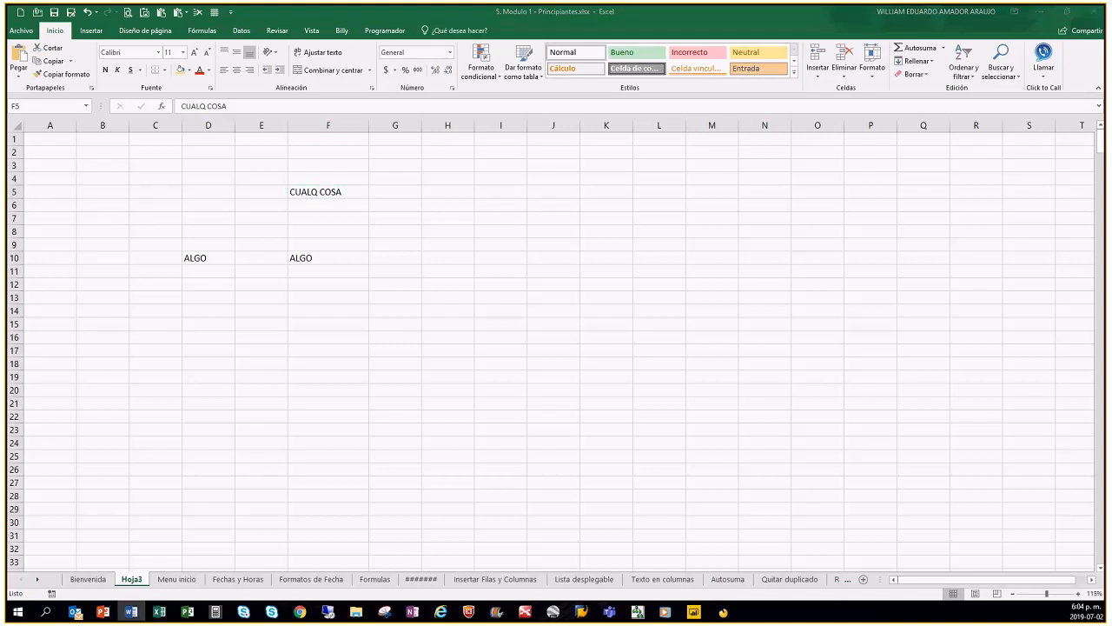
{"action": "left_click", "coordinate": [353, 270]}
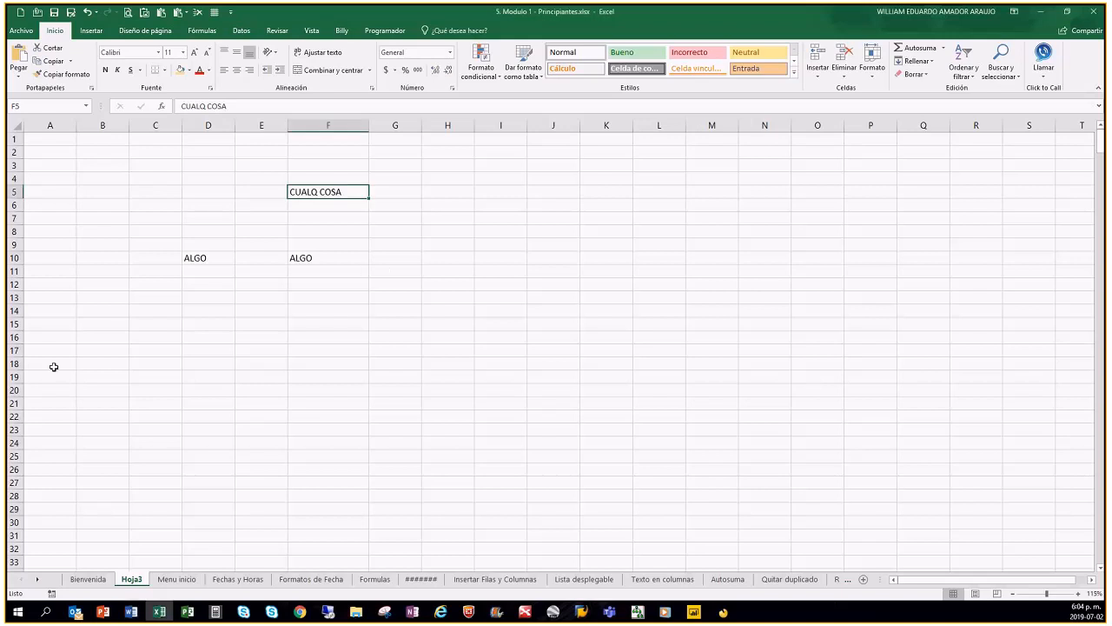
{"action": "key", "text": "alt+Tab"}
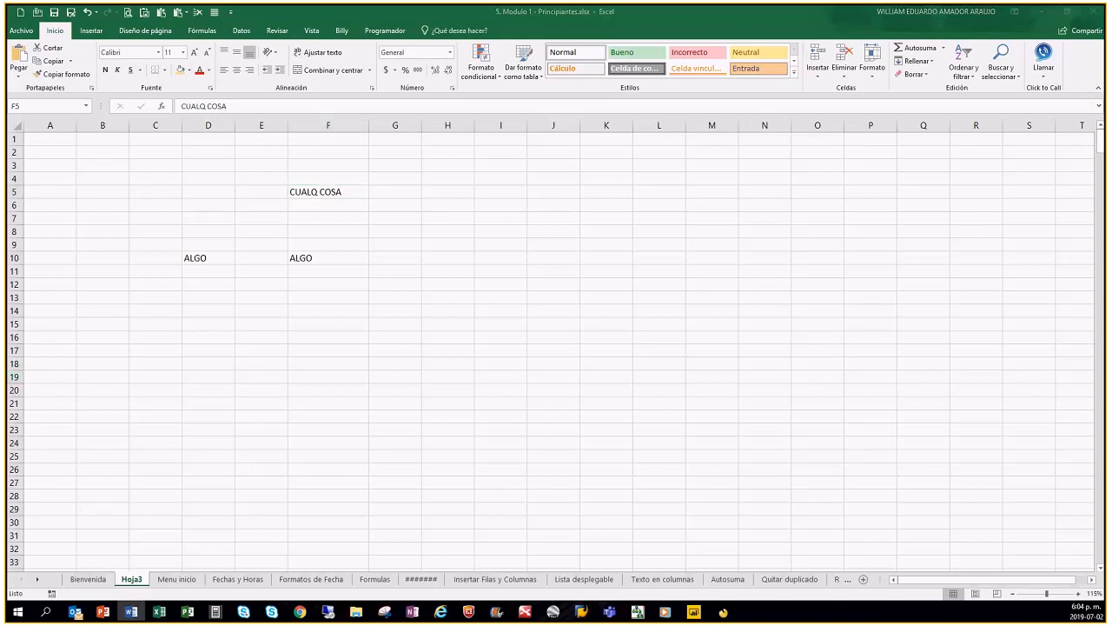
{"action": "left_click", "coordinate": [326, 192]}
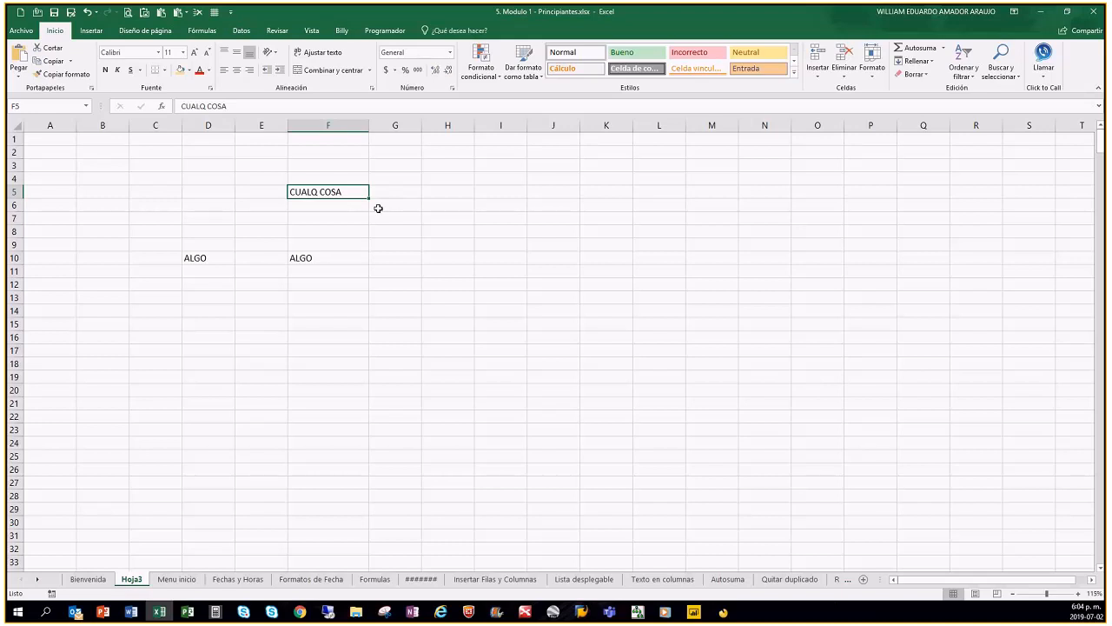
Clear the block of cells holding the sample texts in F5, D10 and F10, and return to cell A1.
{"action": "left_click_drag", "start_coordinate": [155, 165], "coordinate": [448, 318]}
{"action": "key", "text": "Delete"}
{"action": "left_click", "coordinate": [318, 298]}
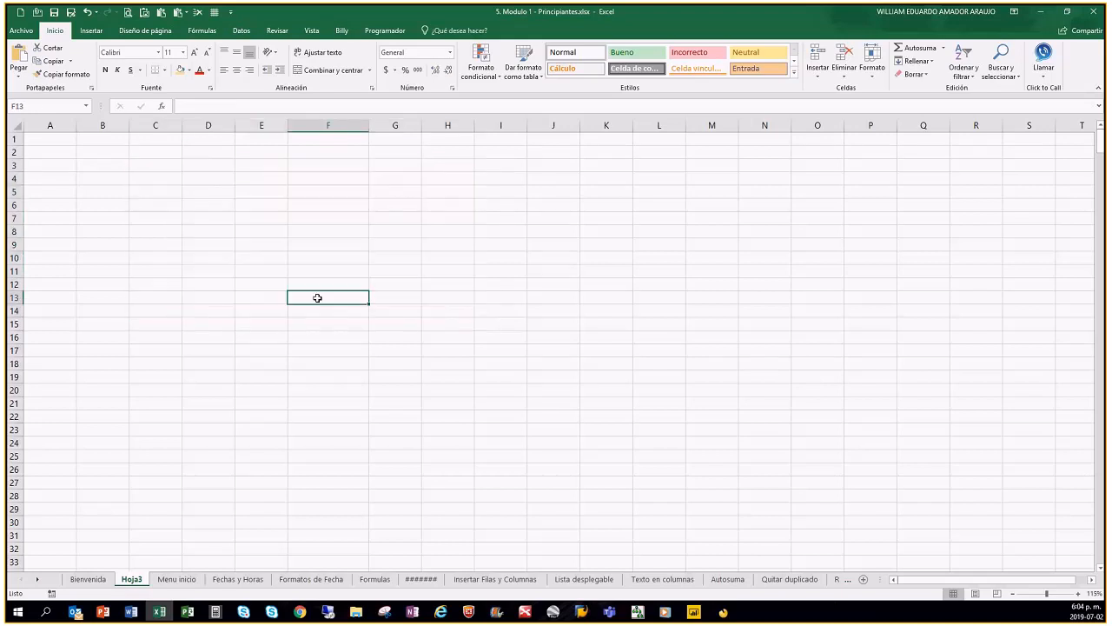
{"action": "key", "text": "ctrl+Home"}
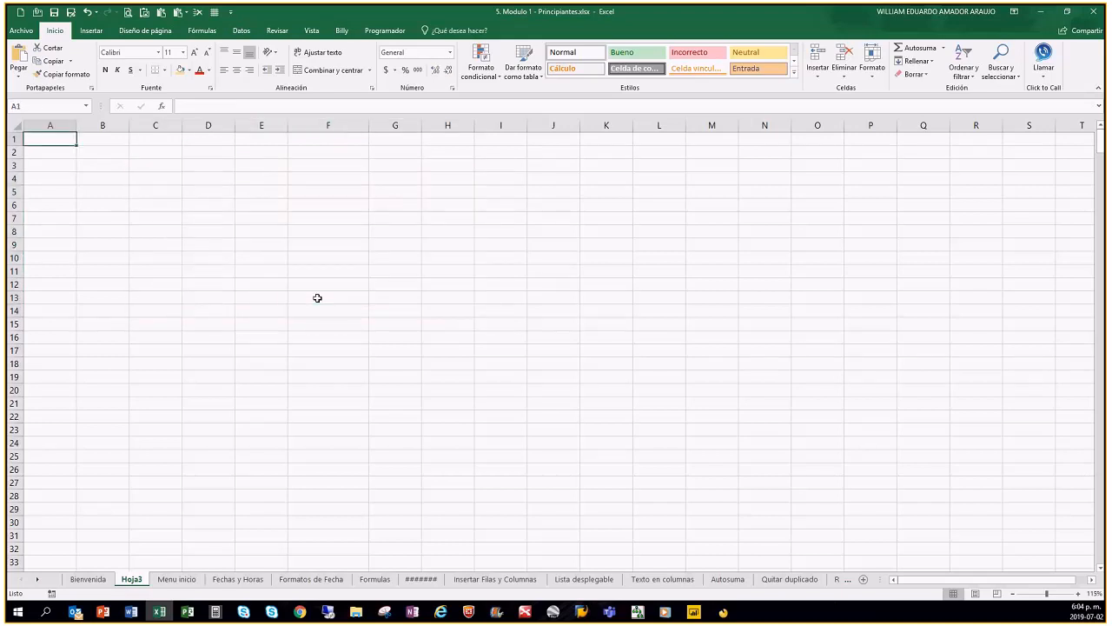
Narrow column F slightly in two adjustments and select cell F10.
{"action": "left_click_drag", "start_coordinate": [369, 128], "coordinate": [352, 128]}
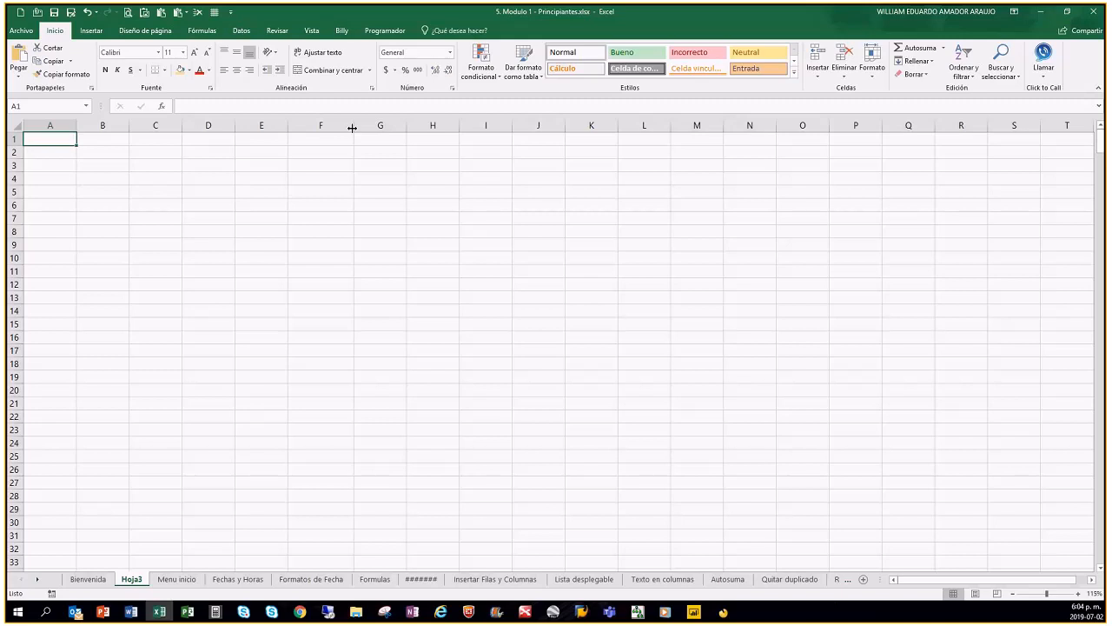
{"action": "left_click_drag", "start_coordinate": [352, 128], "coordinate": [346, 127]}
{"action": "left_click", "coordinate": [283, 272]}
{"action": "left_click", "coordinate": [211, 232]}
{"action": "left_click", "coordinate": [337, 254]}
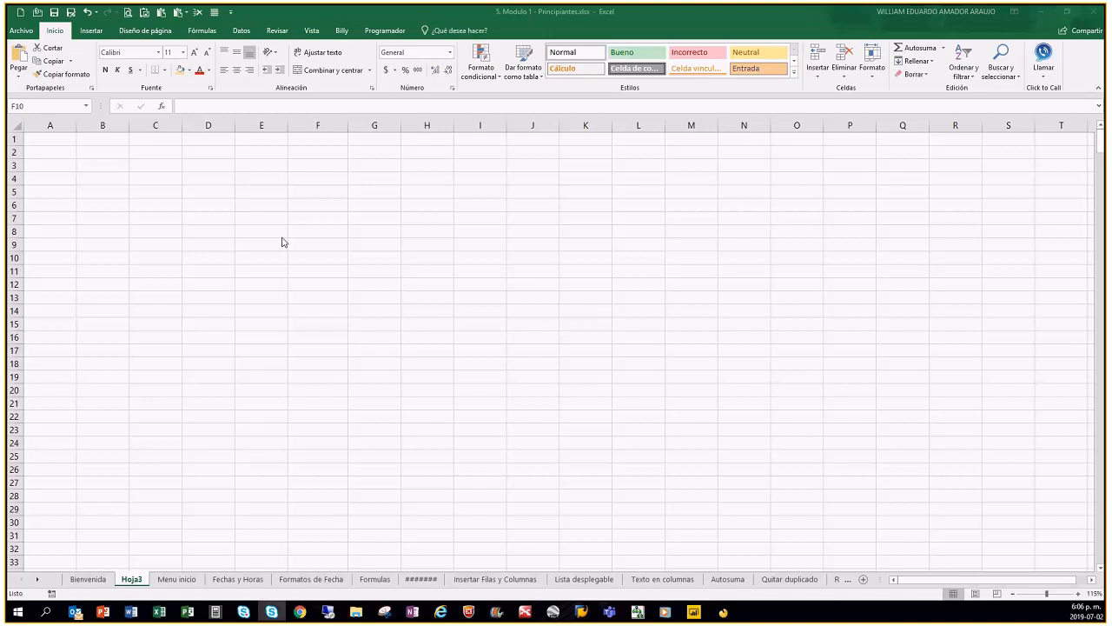
Enter TEXTO, VALORES and FORMULAS in cells C3, C4 and C5.
{"action": "left_click", "coordinate": [147, 164]}
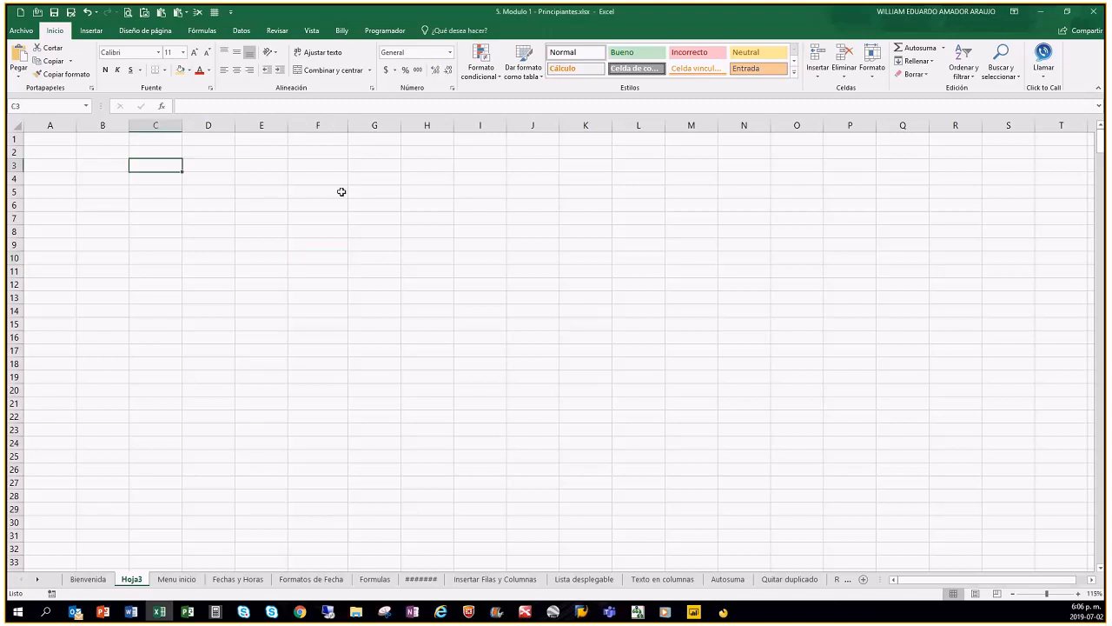
{"action": "type", "text": "TEXTO"}
{"action": "key", "text": "Return"}
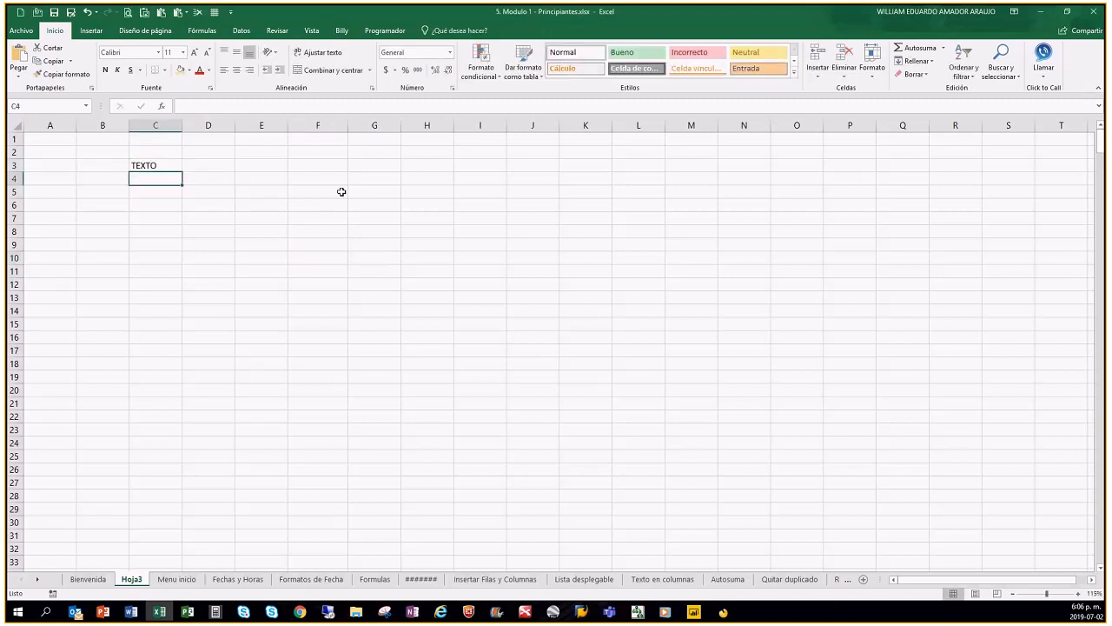
{"action": "type", "text": "VALORES"}
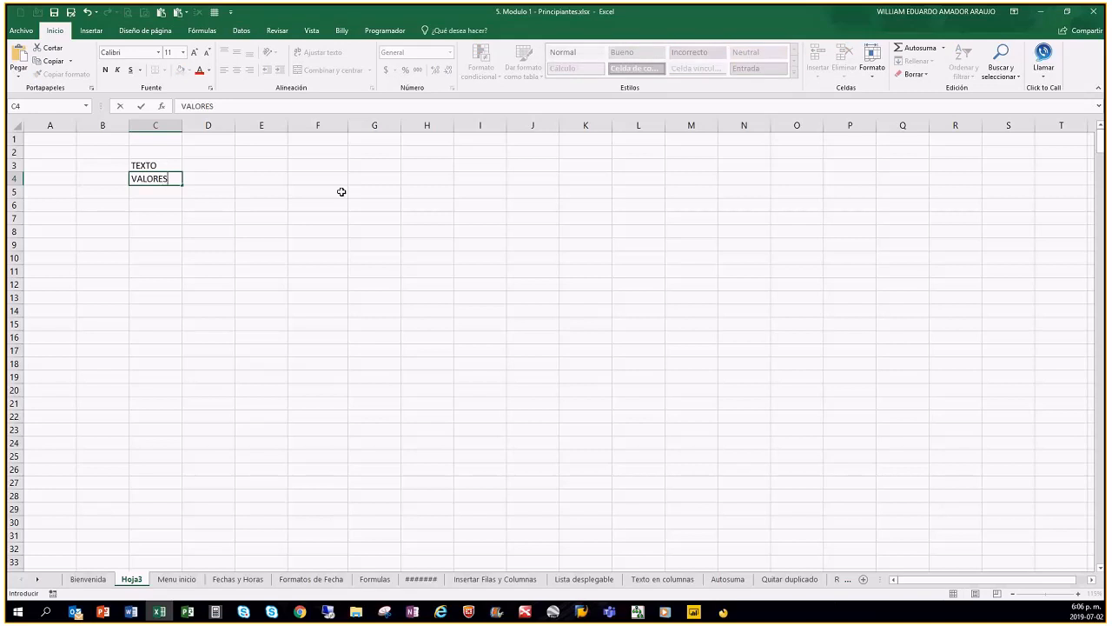
{"action": "key", "text": "Return"}
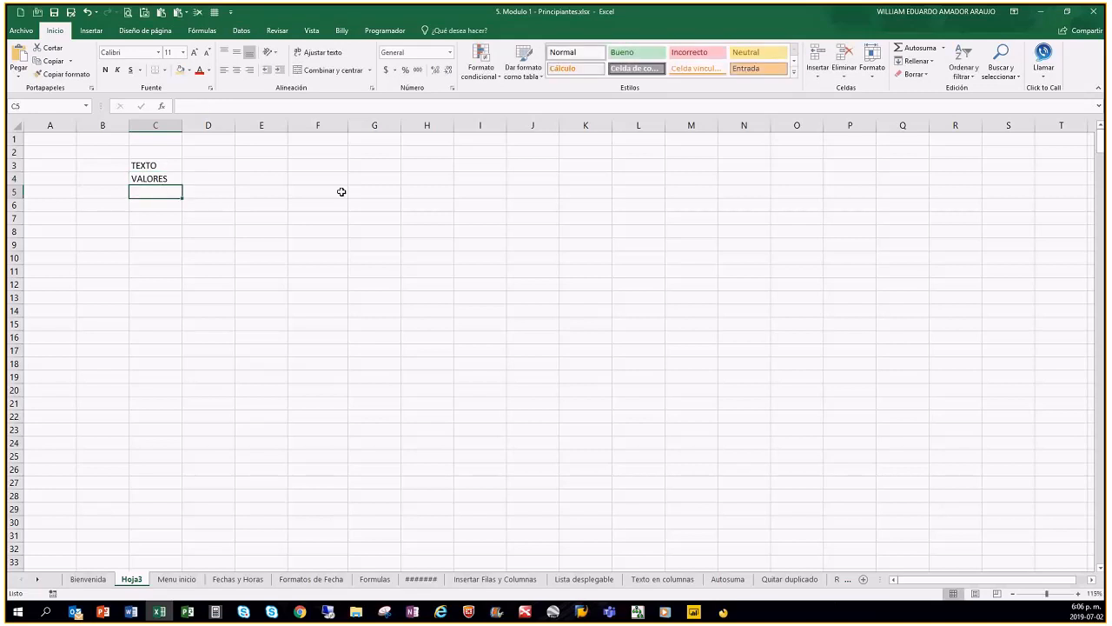
{"action": "type", "text": "FORMULAS"}
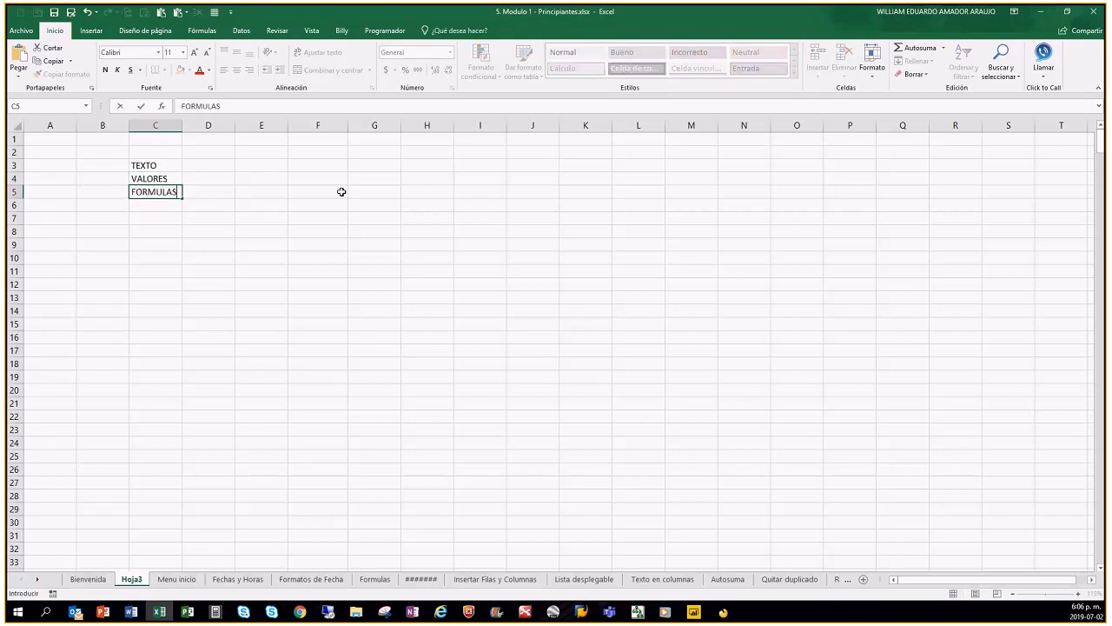
{"action": "key", "text": "ctrl+Return"}
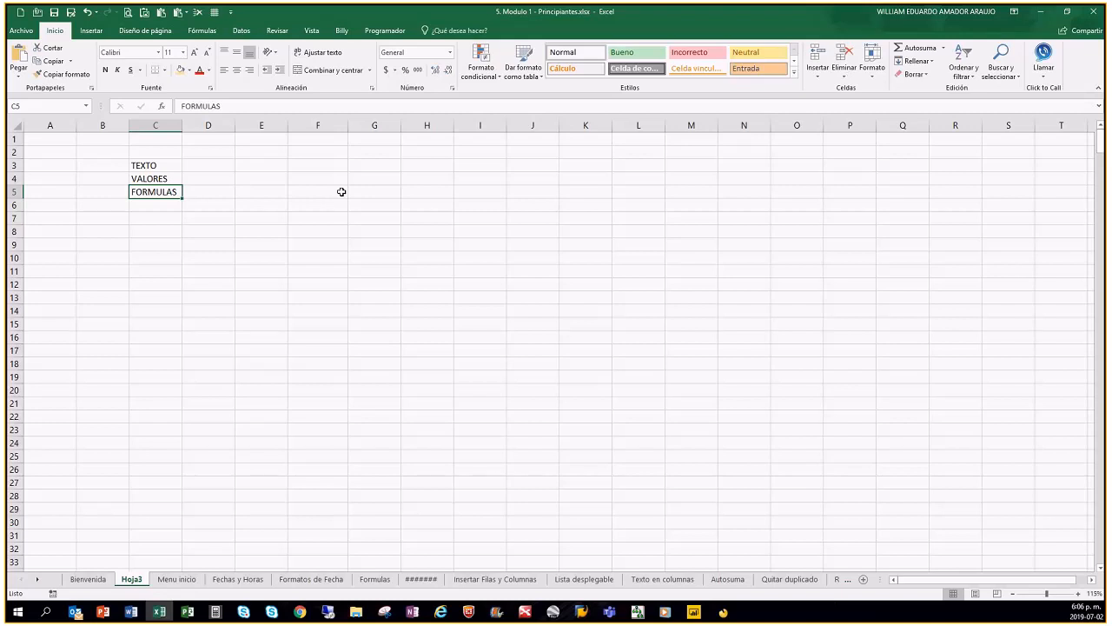
{"action": "left_click", "coordinate": [278, 233]}
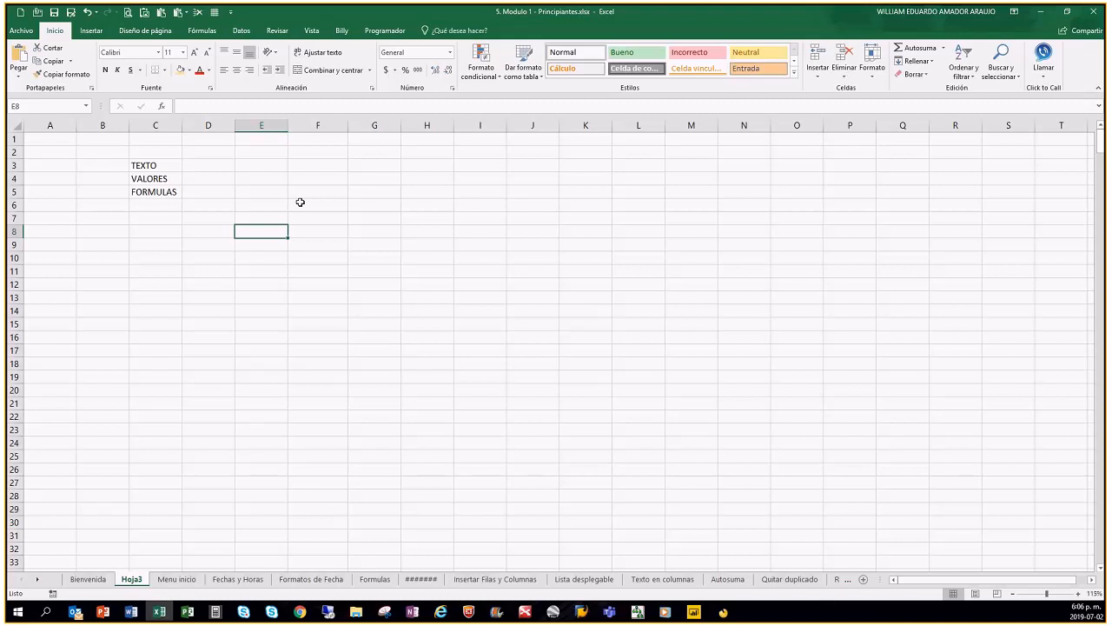
{"action": "key", "text": "ctrl+Home"}
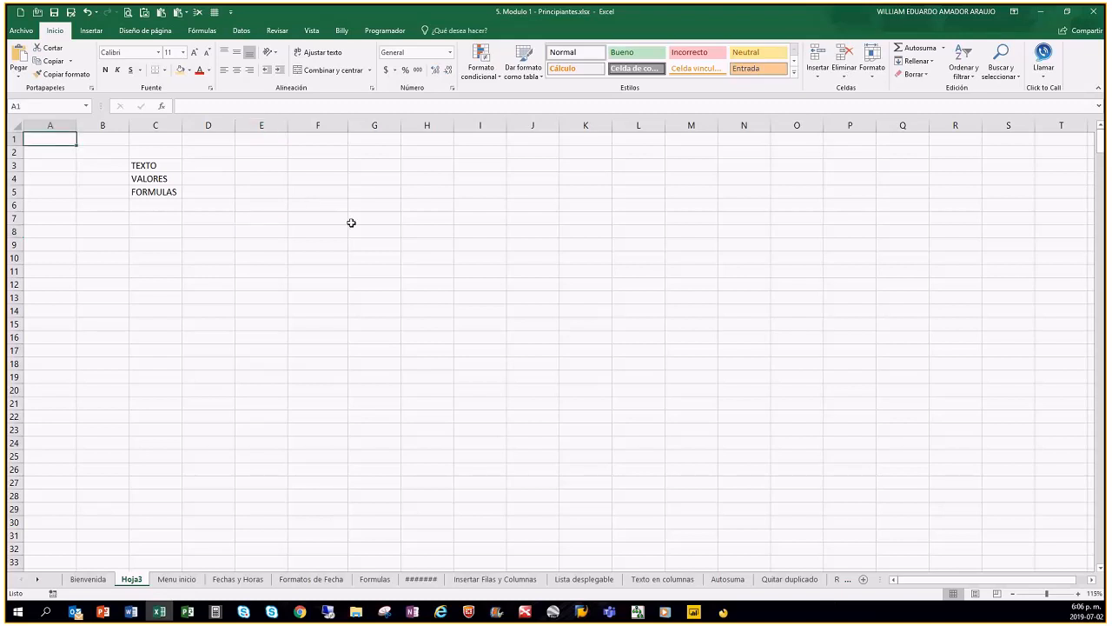
{"action": "key", "text": "alt+Tab"}
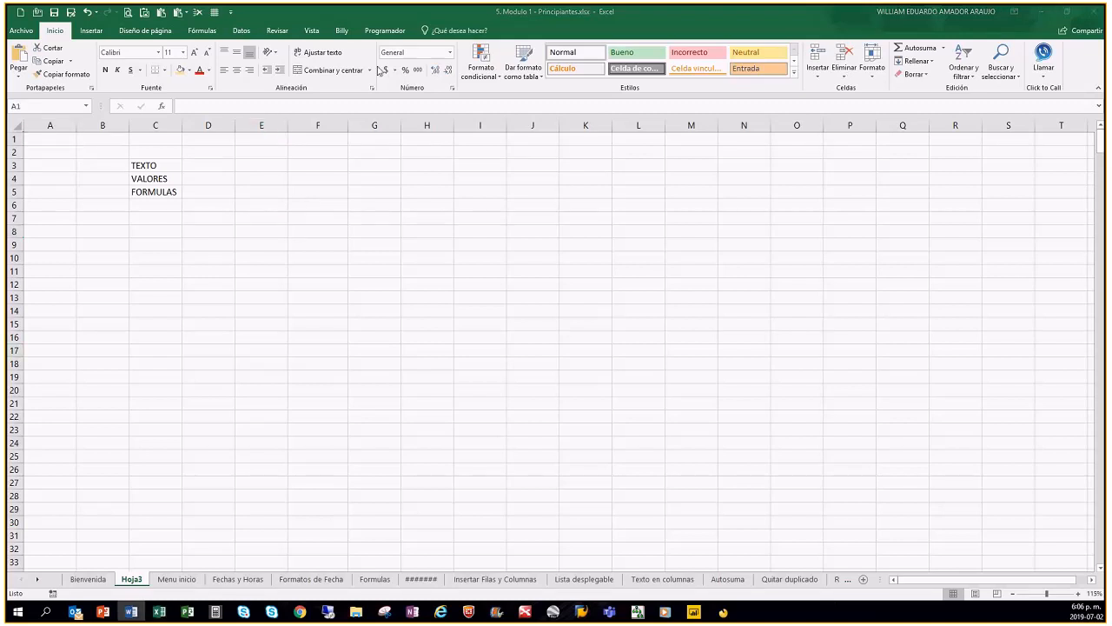
{"action": "key", "text": "alt+Tab"}
Fill the TEXTO cell C3 with green and deselect it.
{"action": "left_click", "coordinate": [167, 164]}
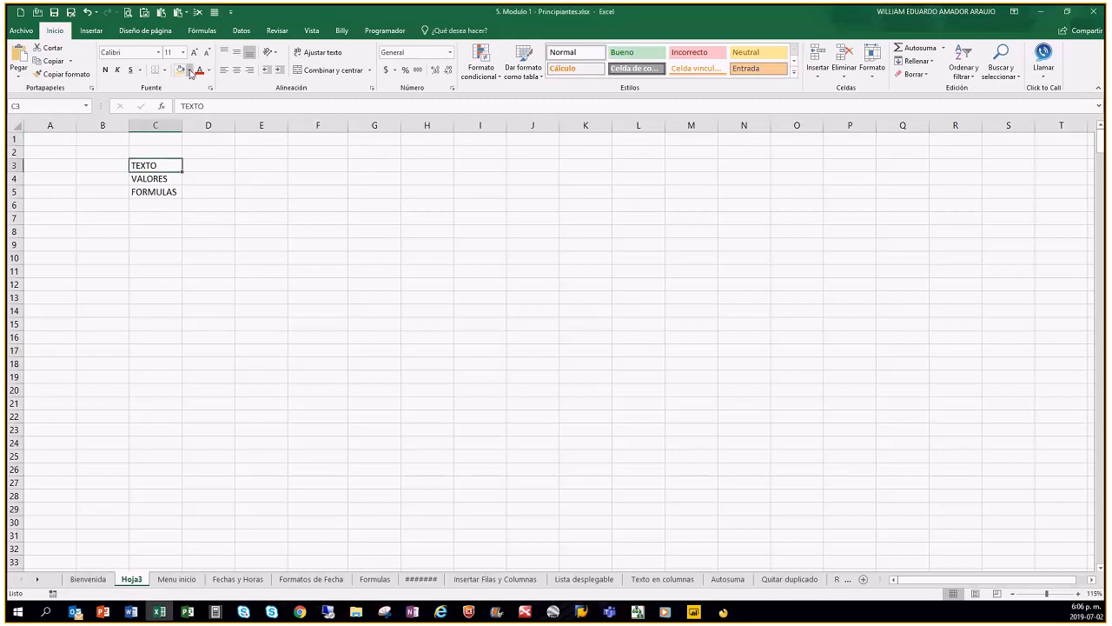
{"action": "left_click", "coordinate": [190, 71]}
{"action": "left_click", "coordinate": [218, 159]}
{"action": "left_click", "coordinate": [260, 218]}
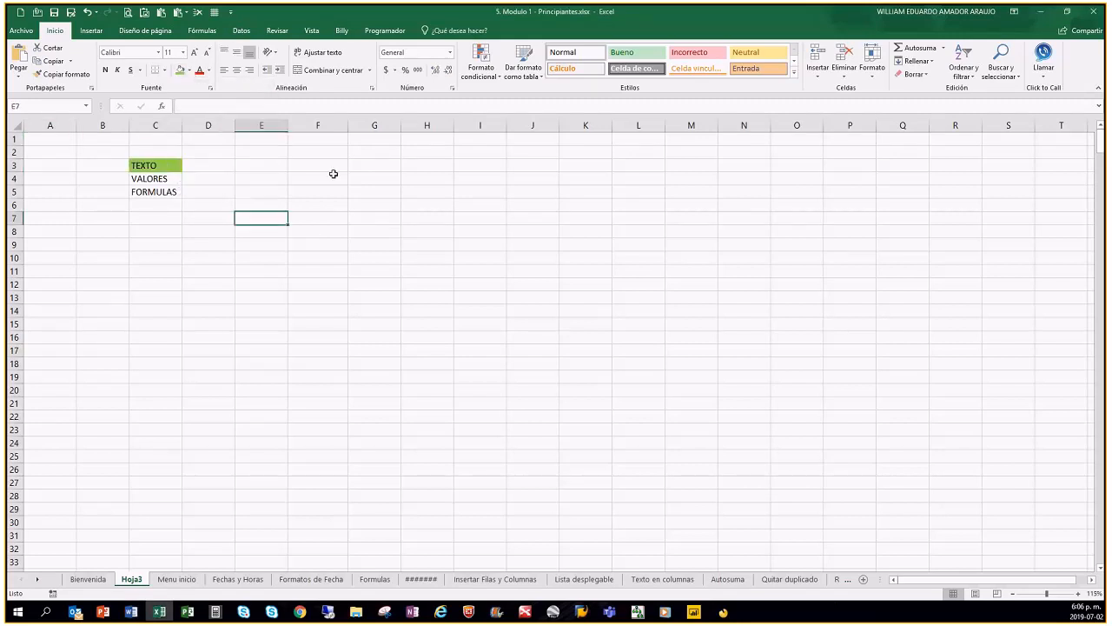
Enter the mixed string CNGKDNFKMNSÑKDFMNBKSMNGFDKBMSK{FDMBK{SMKBMSK0965020O610K,***** in cell F3 and reselect the cell.
{"action": "left_click", "coordinate": [338, 167]}
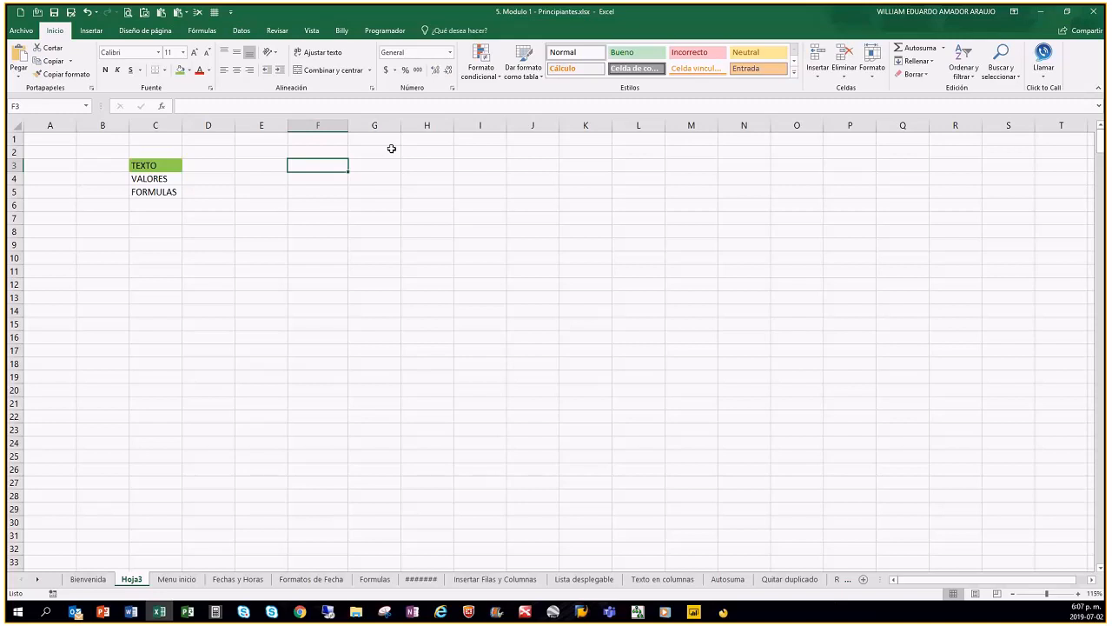
{"action": "type", "text": "CNGKDNFKMNSÑKDFMNBKSMNGFDKBMSK{FDMBK{SMKBMSK0965020O610K,*****"}
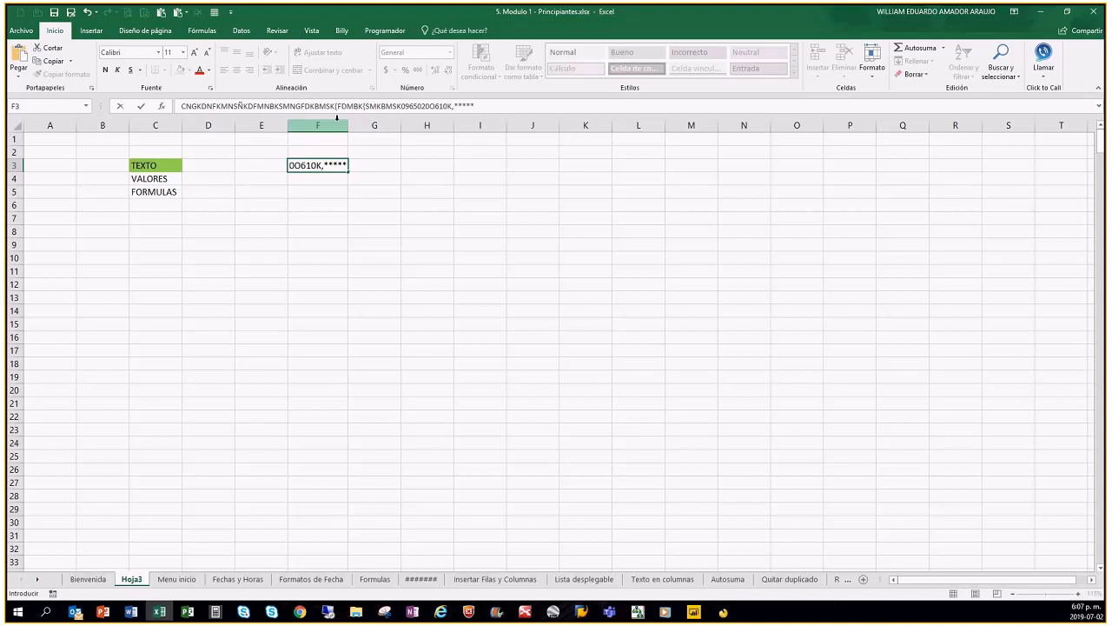
{"action": "key", "text": "Return"}
{"action": "key", "text": "Up"}
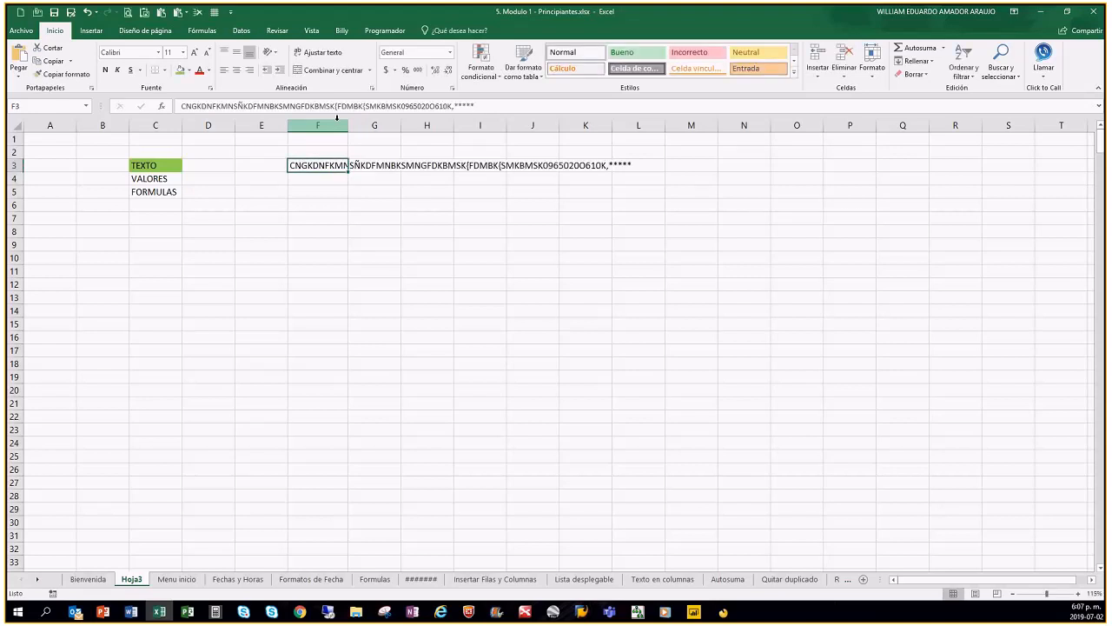
Inspect the full contents of cell F3 in the formula bar and clear the cell.
{"action": "left_click", "coordinate": [496, 105]}
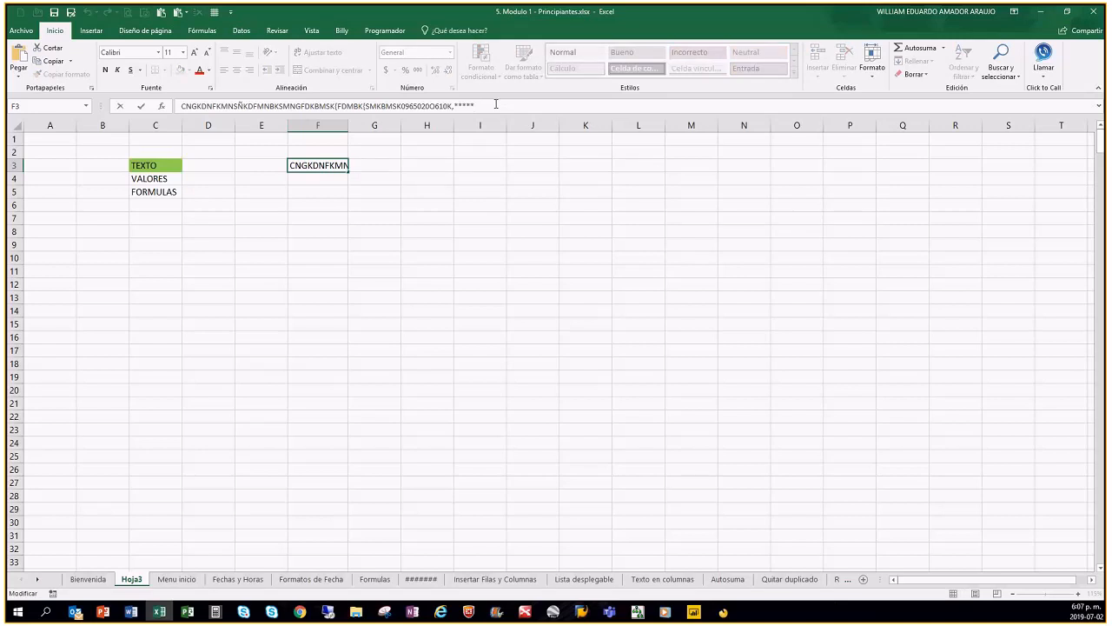
{"action": "left_click", "coordinate": [374, 244]}
{"action": "left_click", "coordinate": [344, 166]}
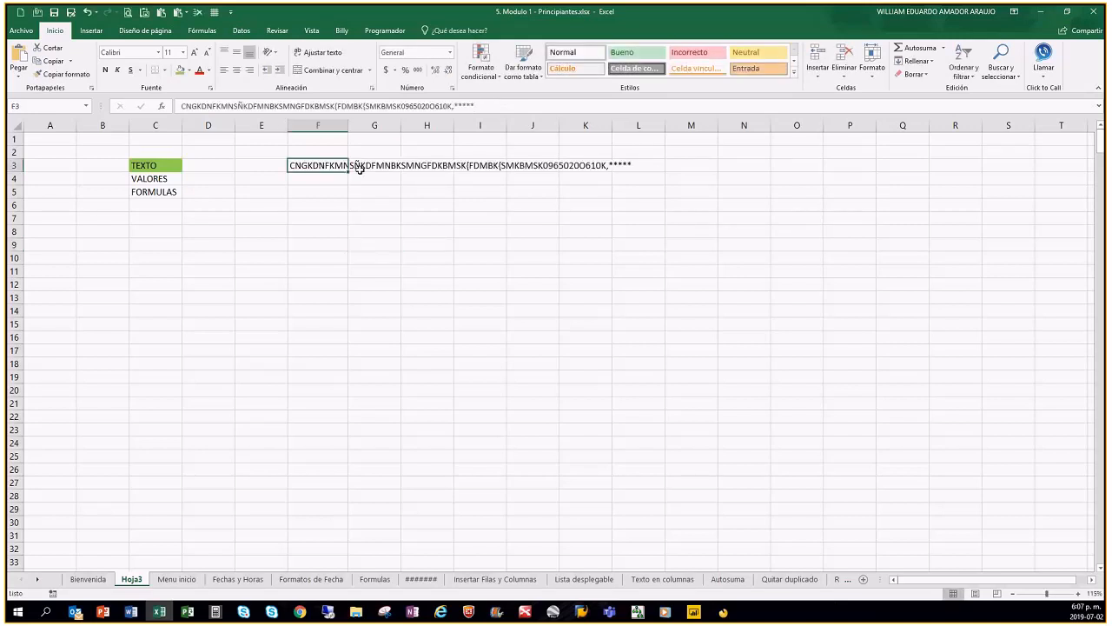
{"action": "key", "text": "Delete"}
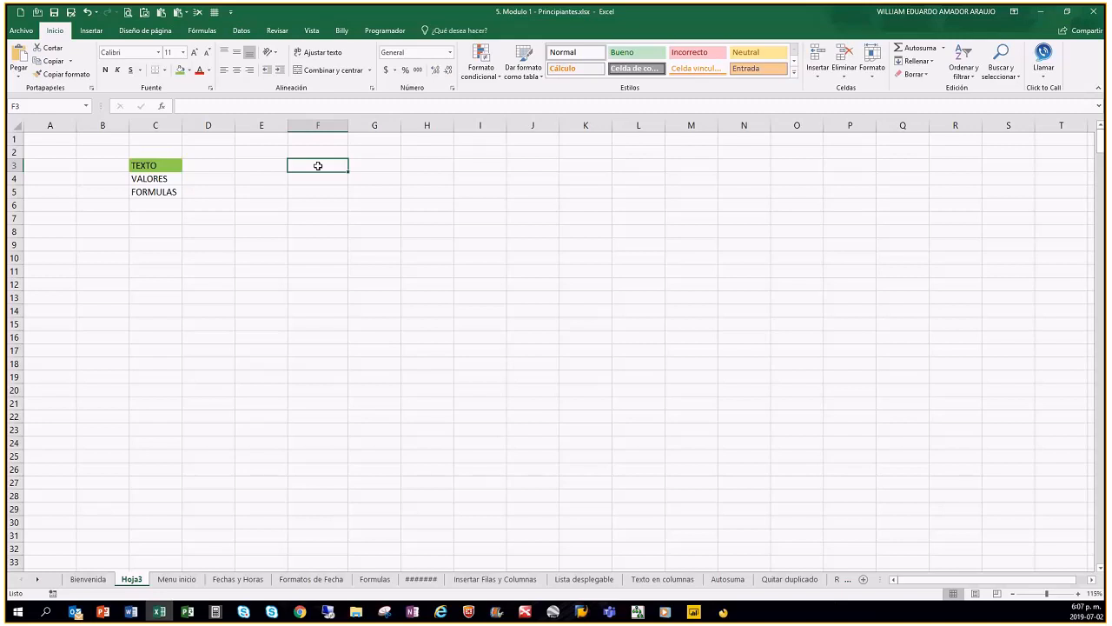
Enter 98+5 without an equals sign in cell F3 and reselect the cell to check it in the formula bar.
{"action": "type", "text": "98+"}
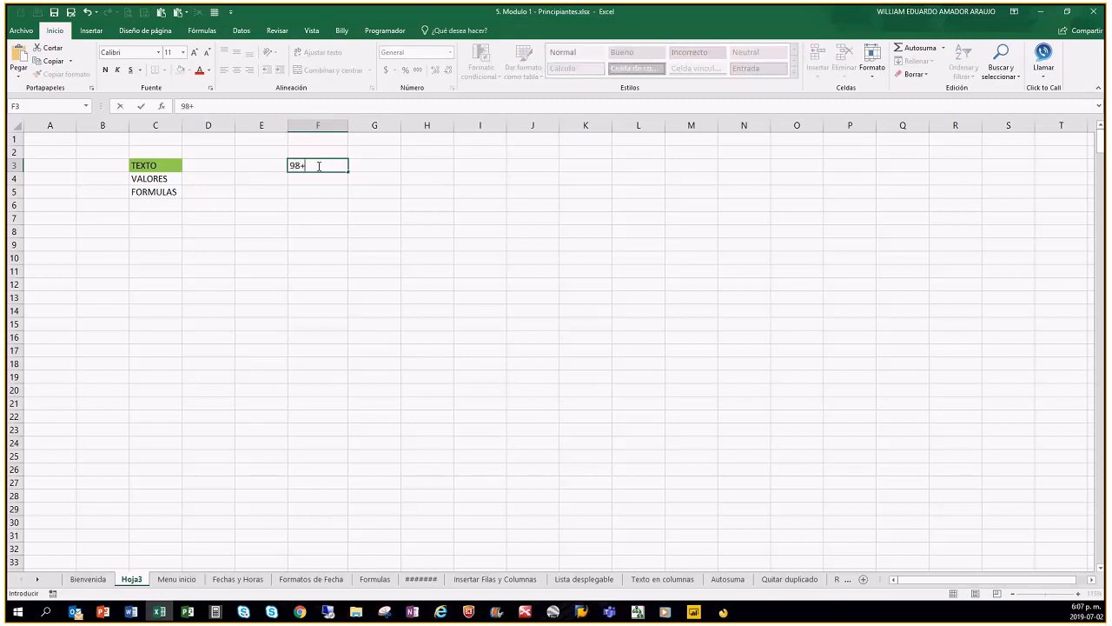
{"action": "type", "text": "5"}
{"action": "key", "text": "Return"}
{"action": "left_click", "coordinate": [319, 165]}
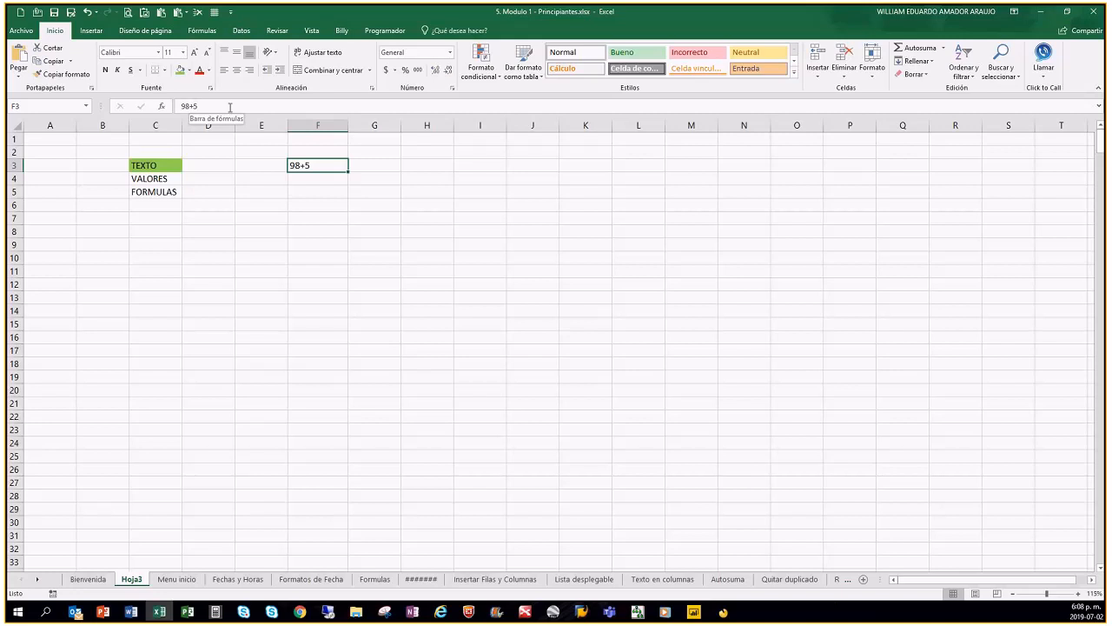
{"action": "key", "text": "Return"}
{"action": "left_click", "coordinate": [320, 164]}
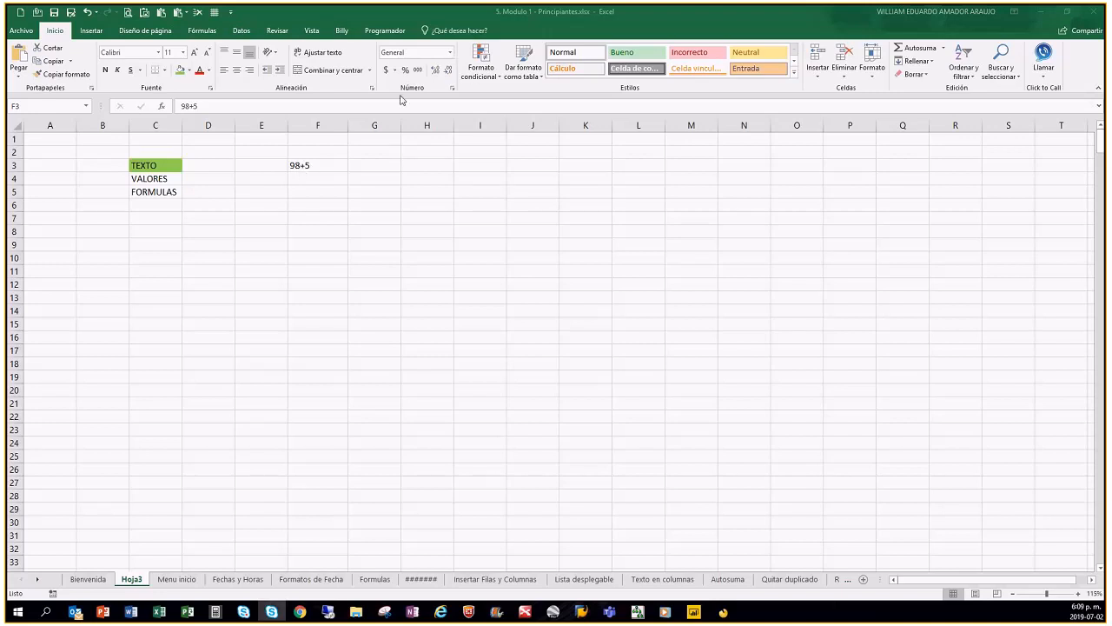
Apply the General number format to the 98+5 entry in cell F3.
{"action": "left_click", "coordinate": [331, 165]}
{"action": "left_click", "coordinate": [450, 53]}
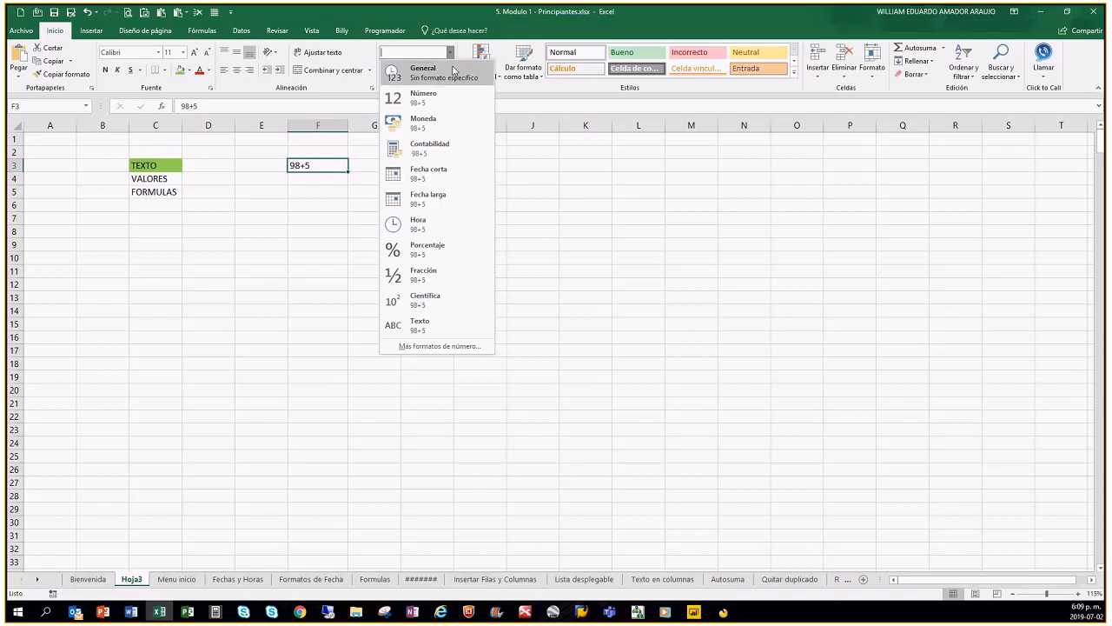
{"action": "left_click", "coordinate": [453, 70]}
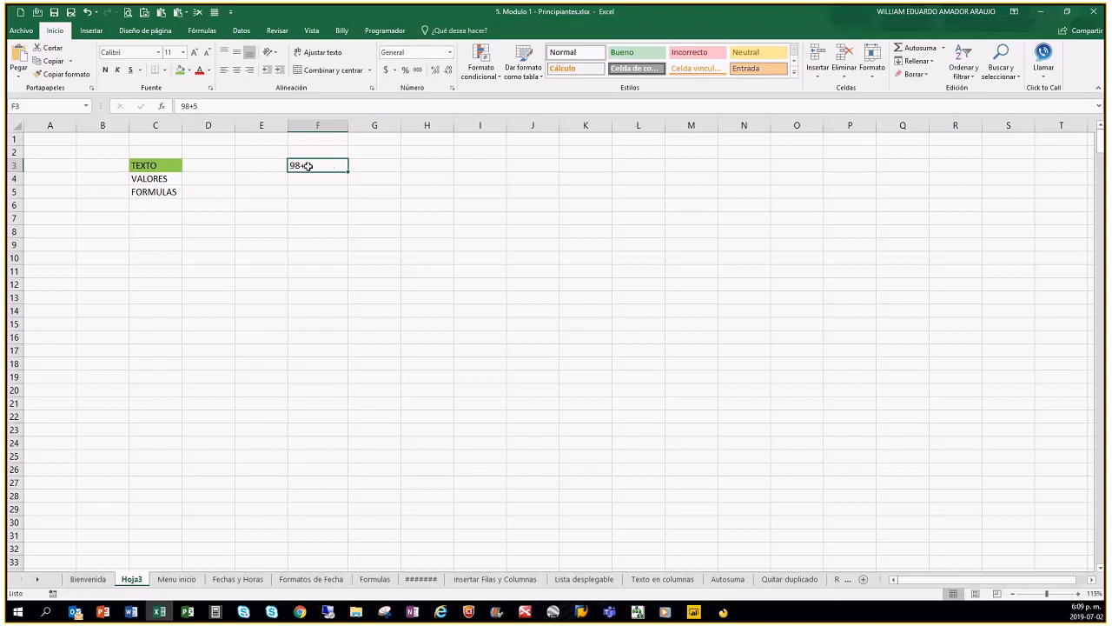
Review the number formats available for cell F3, including the full cell formatting dialog, and close them.
{"action": "left_click", "coordinate": [451, 53]}
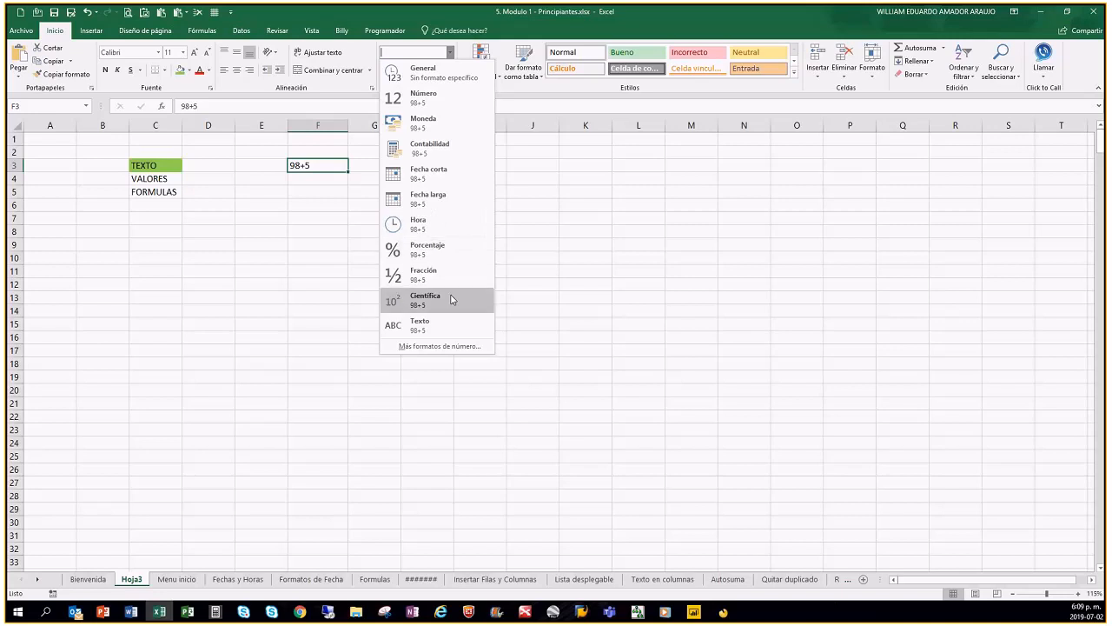
{"action": "left_click", "coordinate": [463, 348]}
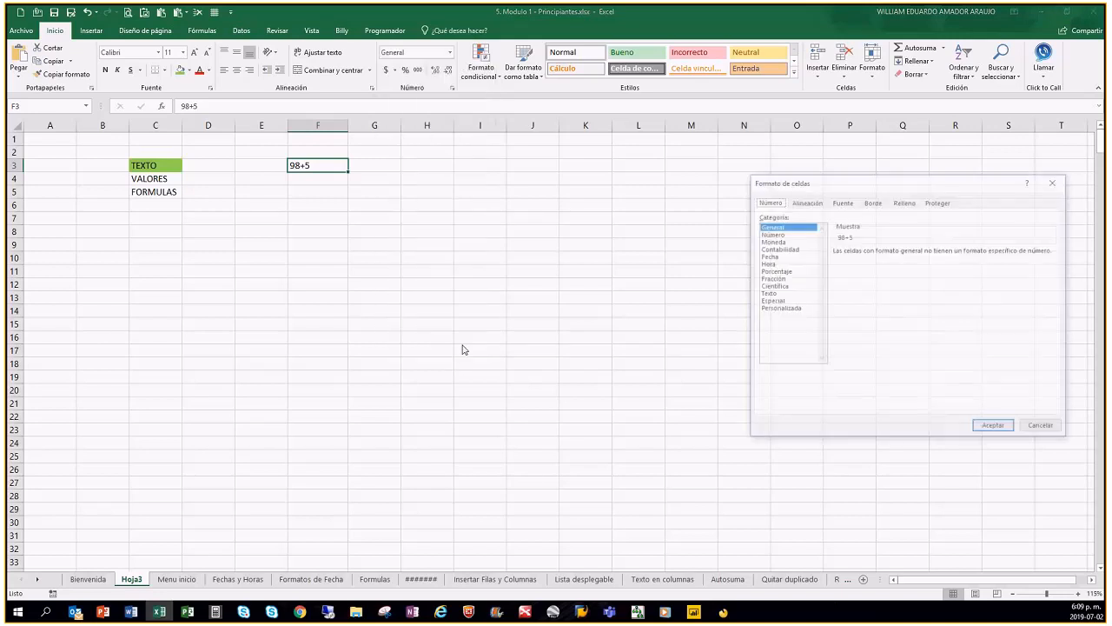
{"action": "left_click", "coordinate": [1056, 182]}
{"action": "left_click", "coordinate": [449, 53]}
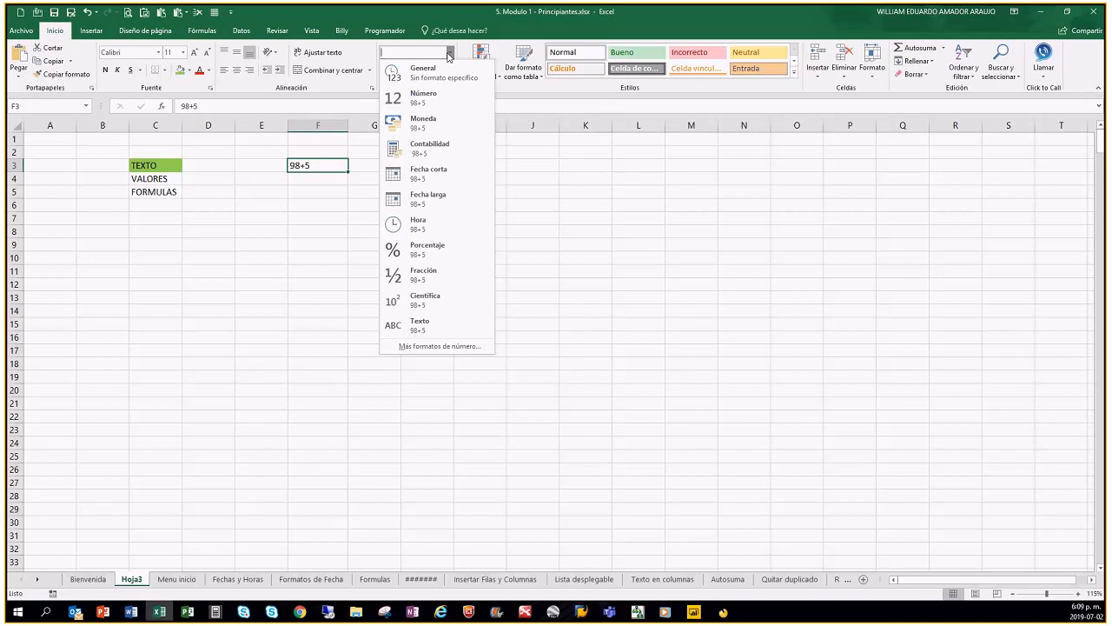
{"action": "left_click", "coordinate": [502, 215]}
{"action": "left_click", "coordinate": [314, 200]}
{"action": "left_click", "coordinate": [327, 163]}
{"action": "left_click", "coordinate": [470, 186]}
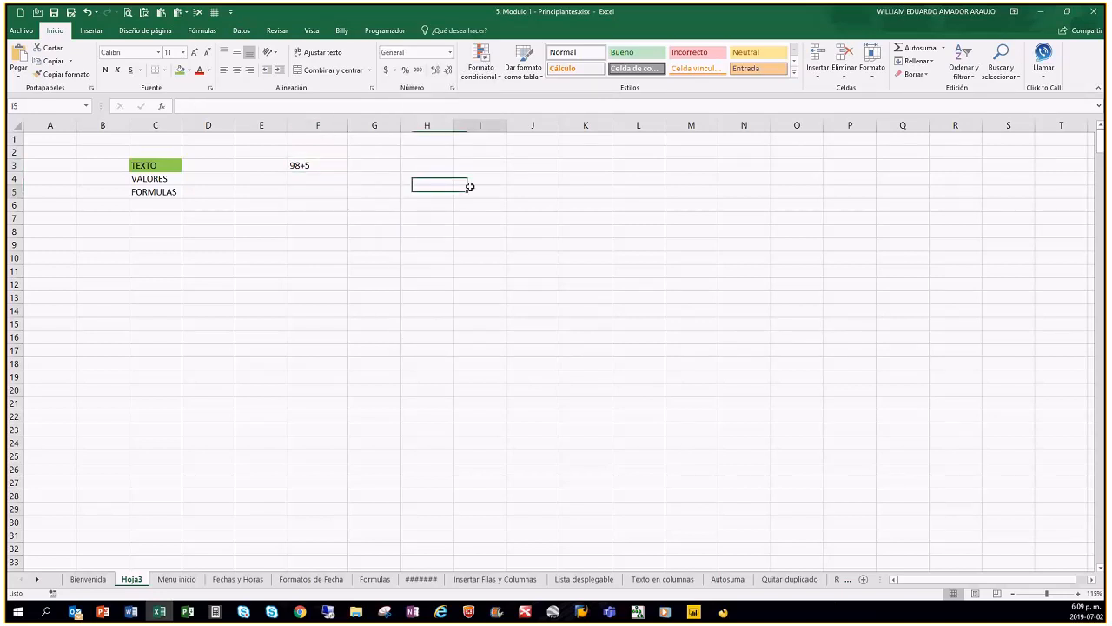
{"action": "left_click", "coordinate": [477, 209]}
{"action": "left_click", "coordinate": [209, 272]}
{"action": "left_click", "coordinate": [104, 302]}
{"action": "left_click", "coordinate": [375, 310]}
{"action": "left_click", "coordinate": [263, 273]}
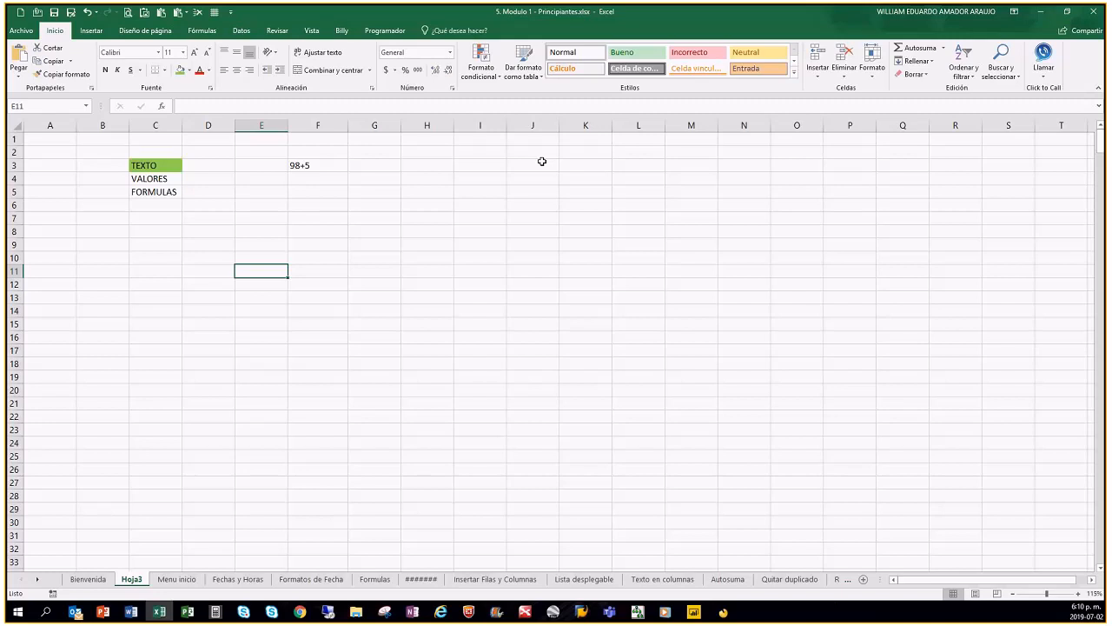
{"action": "left_click", "coordinate": [481, 190]}
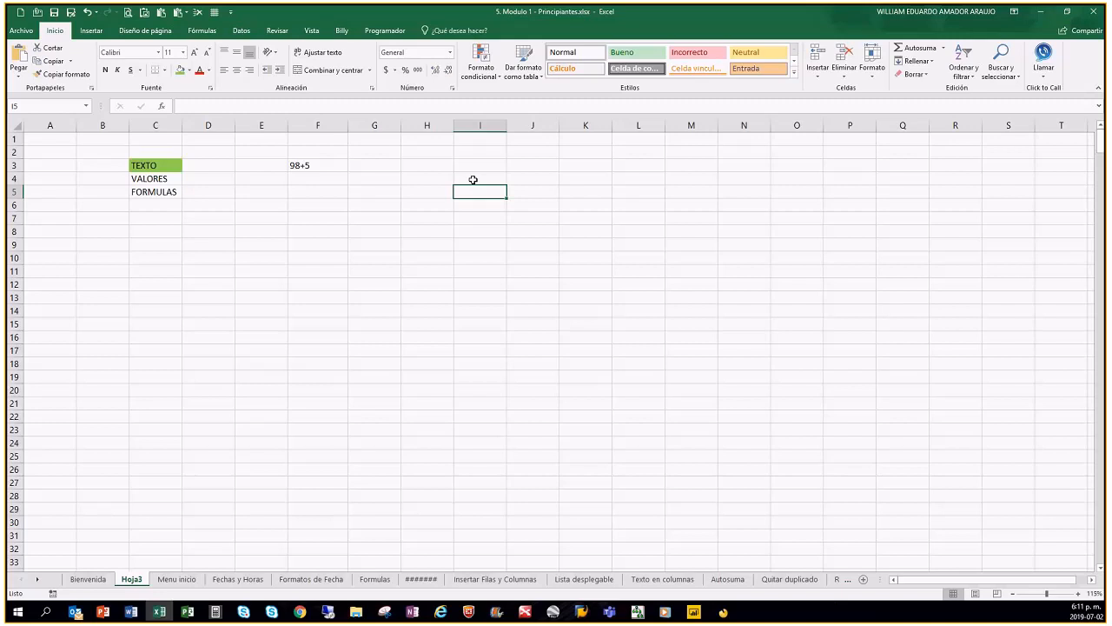
Apply the Número format to the 98+5 entry in cell F3 and reselect the cell.
{"action": "left_click", "coordinate": [333, 169]}
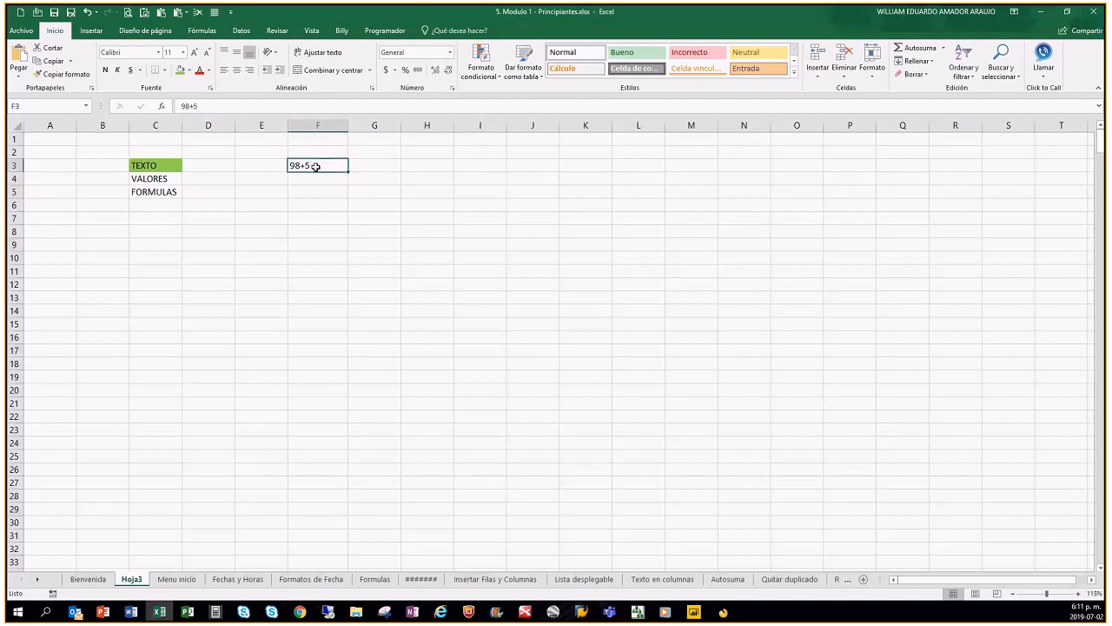
{"action": "left_click", "coordinate": [450, 52]}
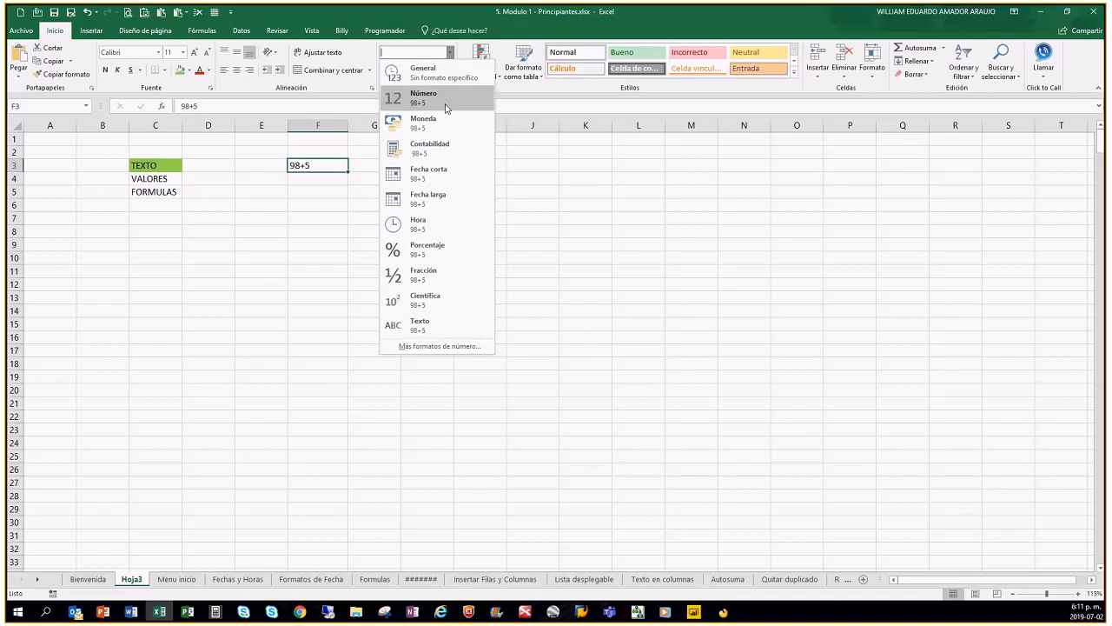
{"action": "left_click", "coordinate": [445, 107]}
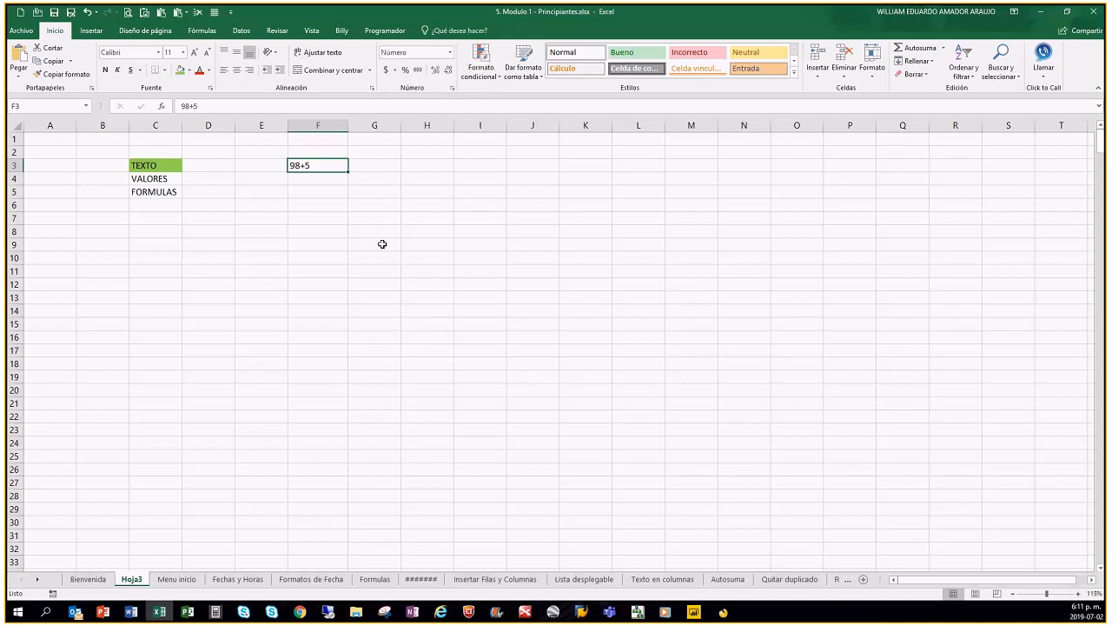
{"action": "key", "text": "Return"}
{"action": "left_click", "coordinate": [326, 166]}
Enter the value 5 in cell F5 and reselect the cell.
{"action": "left_click", "coordinate": [316, 201]}
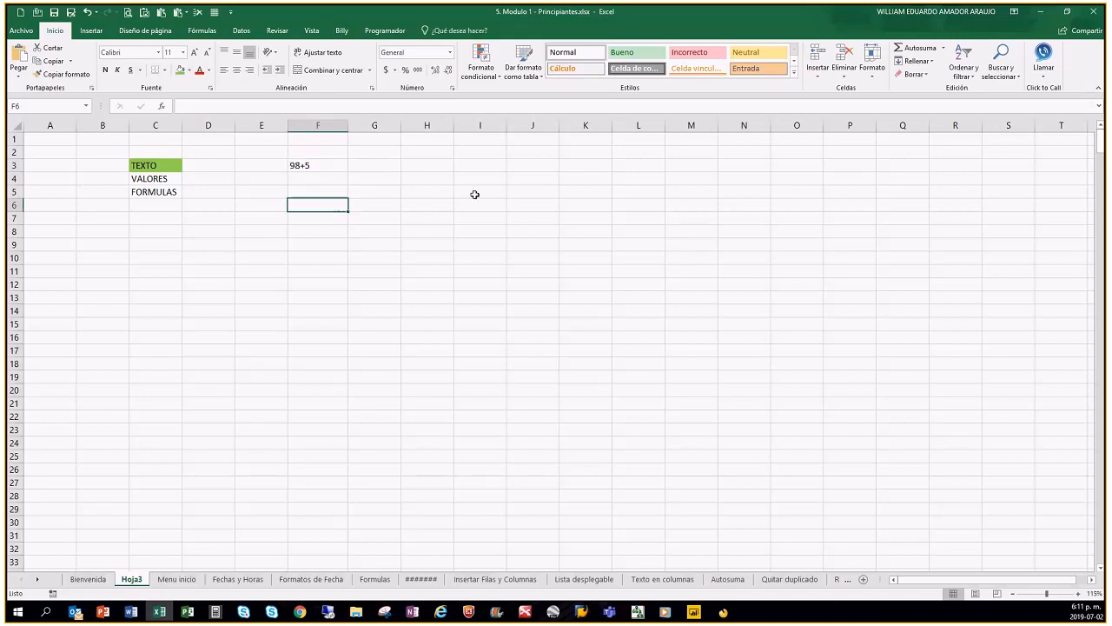
{"action": "key", "text": "Up"}
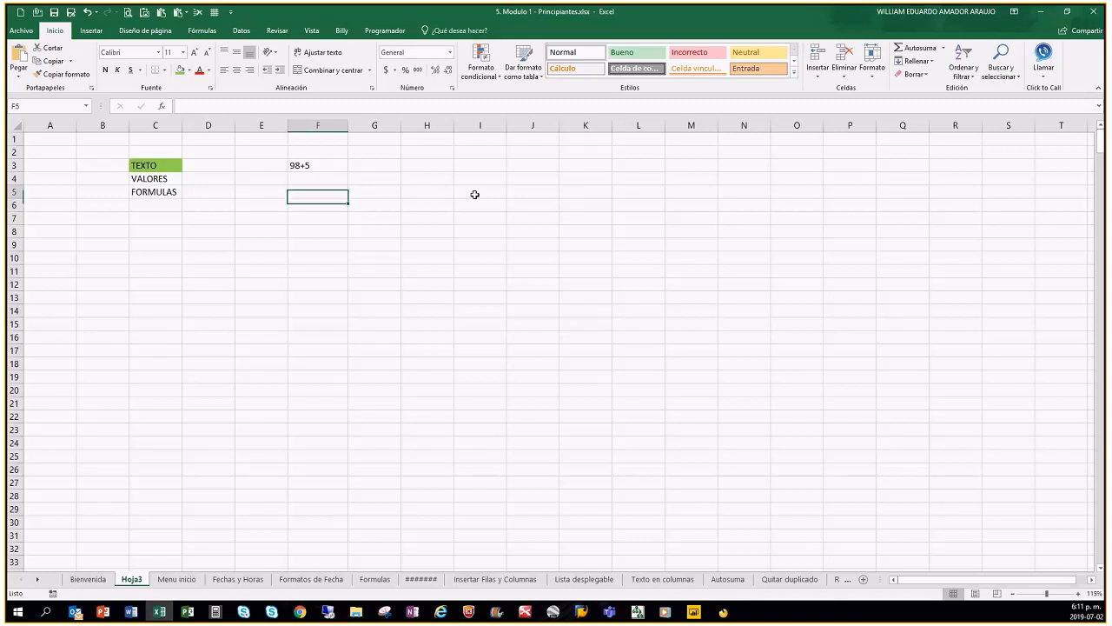
{"action": "type", "text": "5"}
{"action": "key", "text": "Return"}
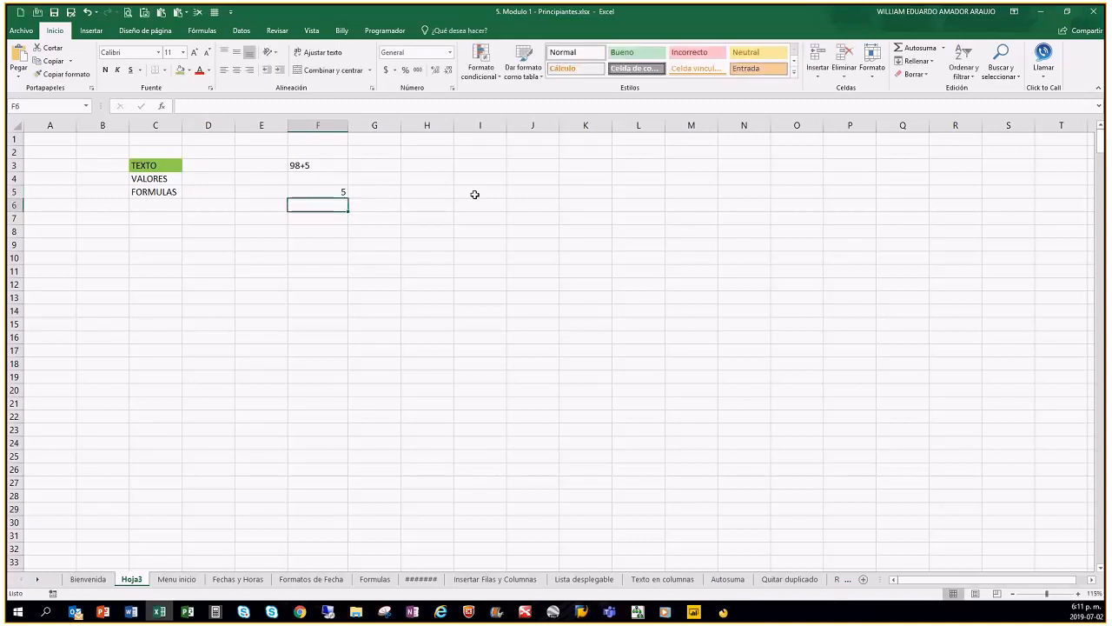
{"action": "left_click", "coordinate": [327, 192]}
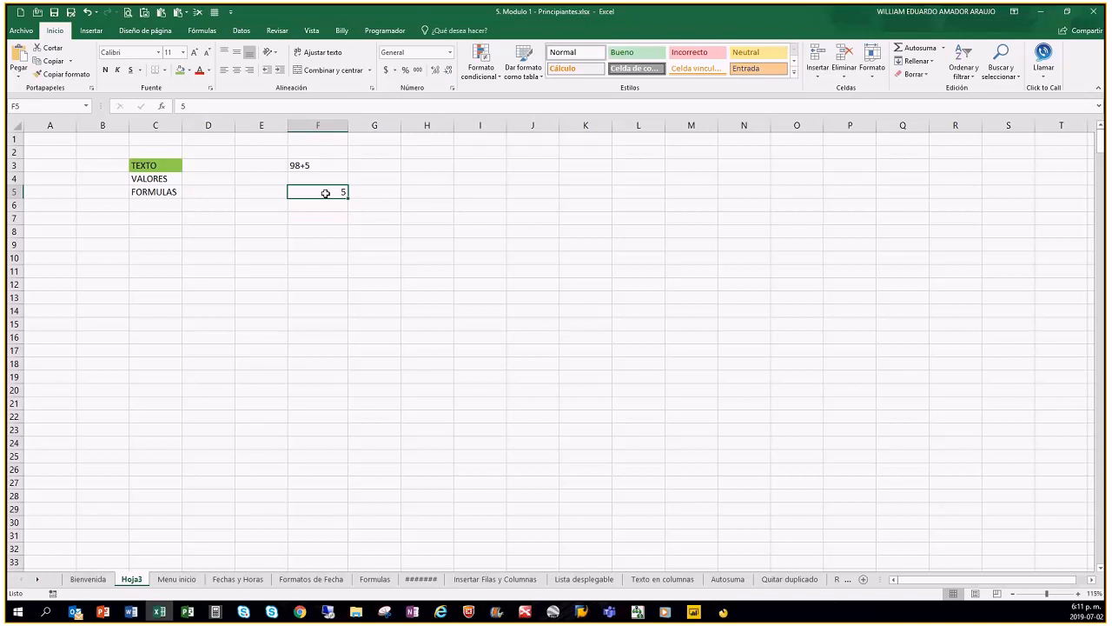
Compare the contents and alignment of the numeric cell F5 with the text entry in cell F3.
{"action": "key", "text": "alt+Tab"}
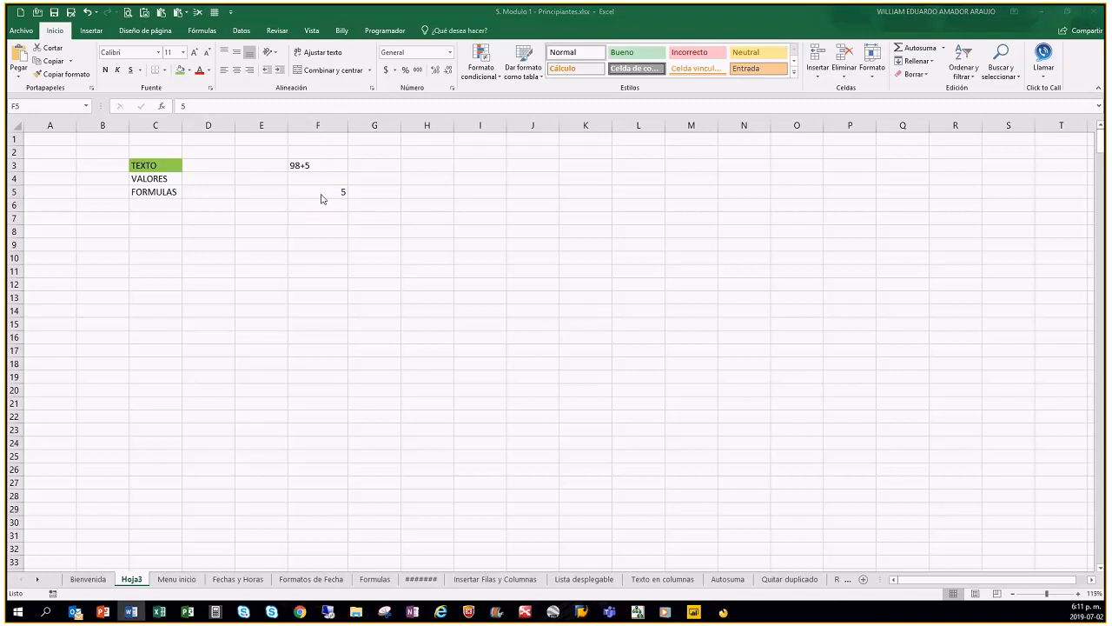
{"action": "key", "text": "alt+Tab"}
{"action": "key", "text": "F2"}
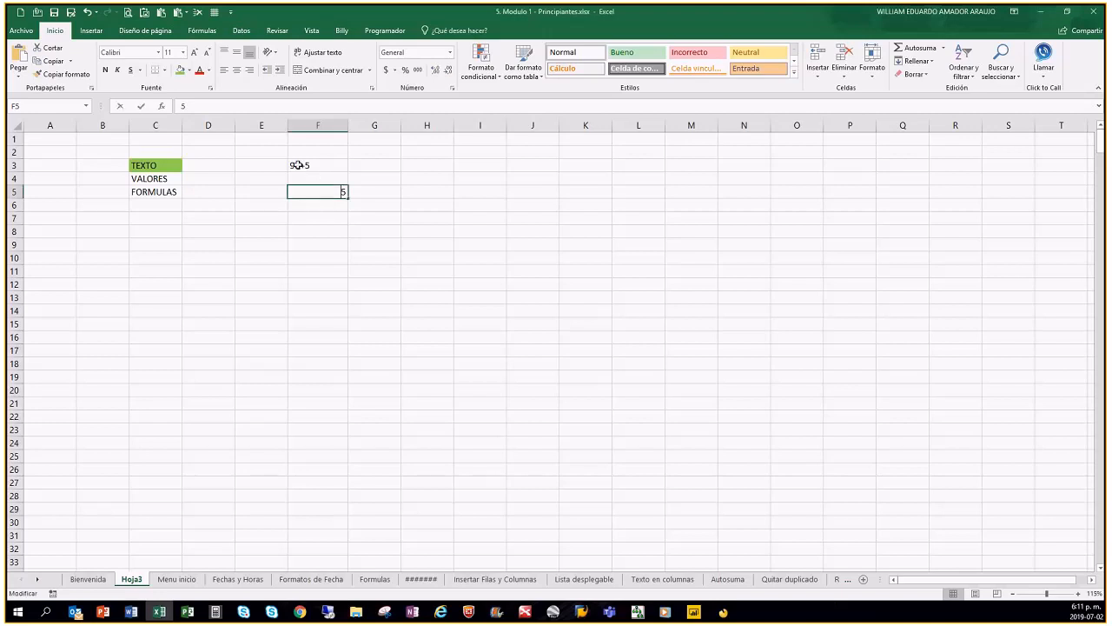
{"action": "left_click", "coordinate": [317, 163]}
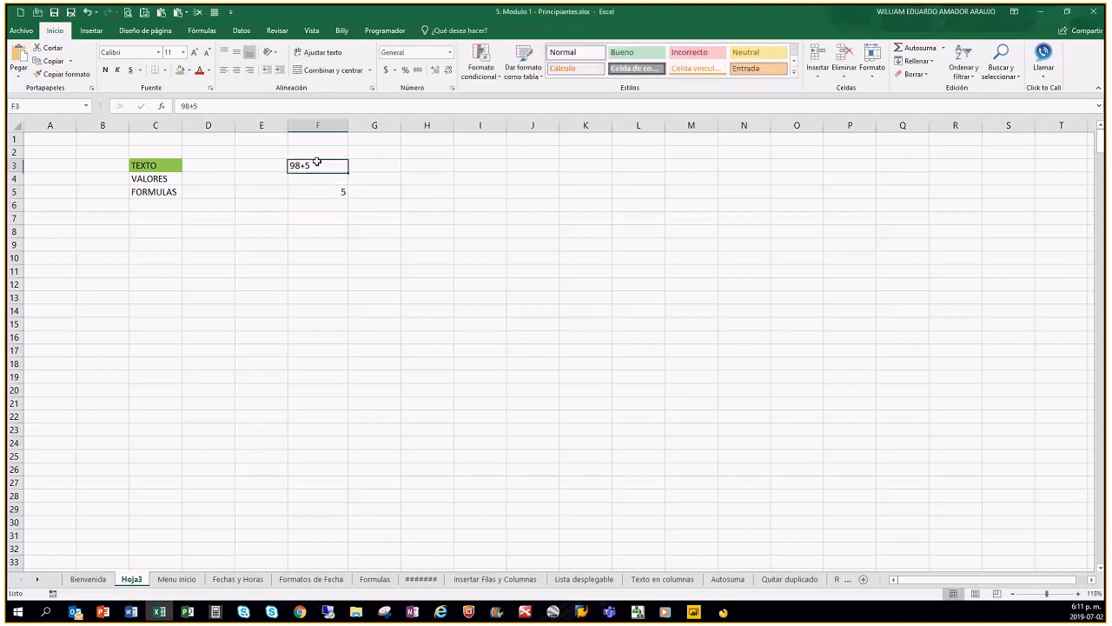
{"action": "left_click", "coordinate": [337, 195]}
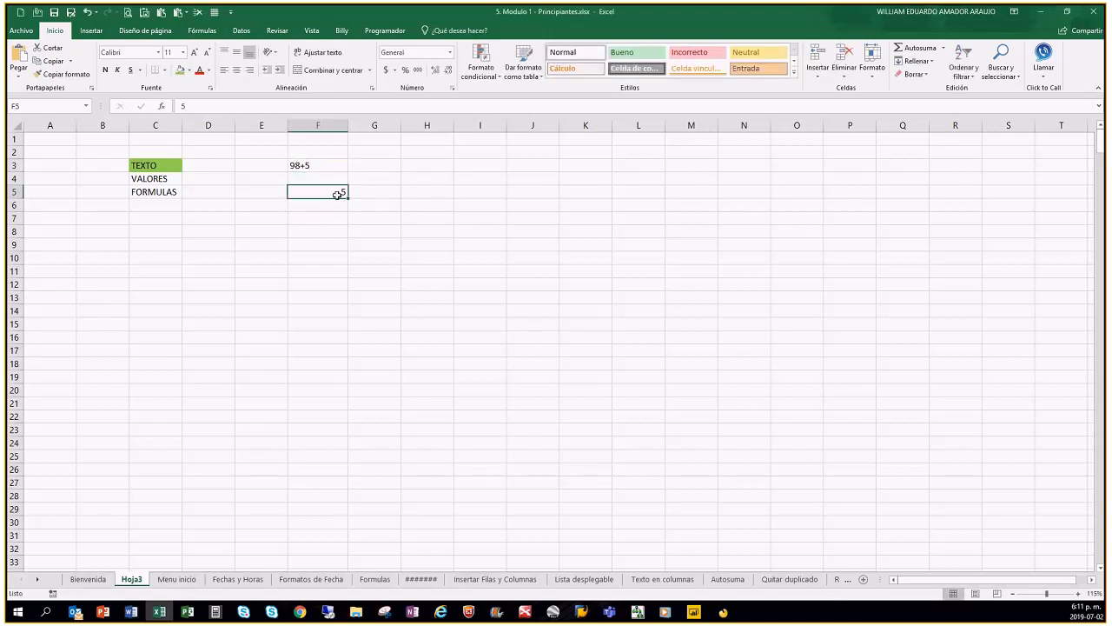
Enter the formula =F3+F5 in cell F9 and reselect the cell.
{"action": "left_click", "coordinate": [320, 244]}
{"action": "type", "text": "="}
{"action": "key", "text": "Up"}
{"action": "key", "text": "Up"}
{"action": "key", "text": "Up"}
{"action": "key", "text": "Up"}
{"action": "key", "text": "Up"}
{"action": "key", "text": "Up"}
{"action": "type", "text": "+"}
{"action": "key", "text": "Up"}
{"action": "key", "text": "Up"}
{"action": "key", "text": "Up"}
{"action": "key", "text": "Up"}
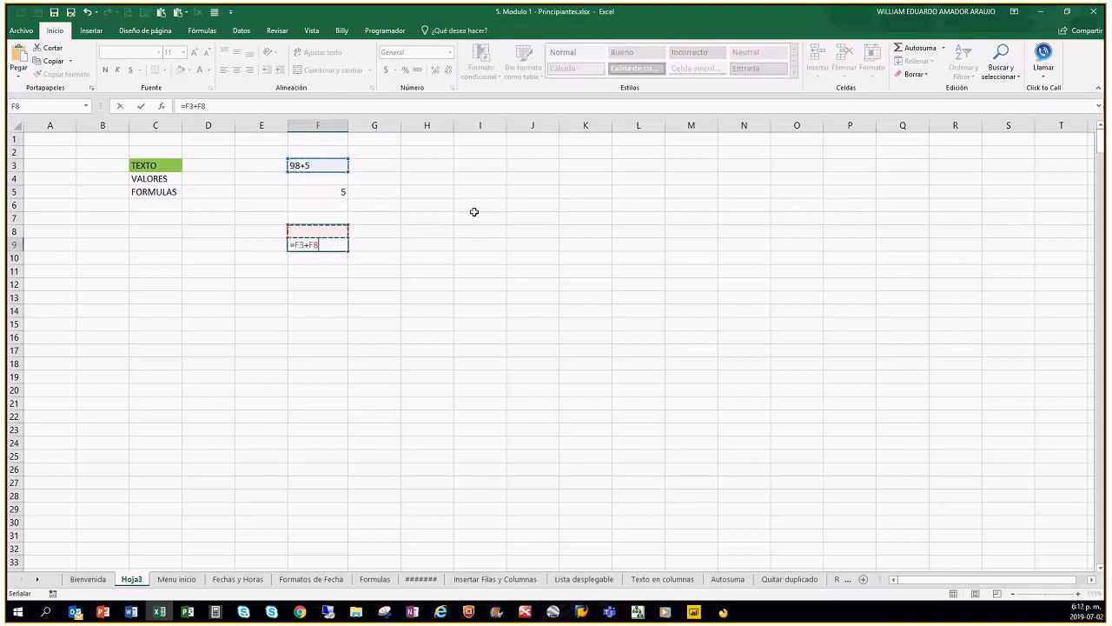
{"action": "key", "text": "Return"}
{"action": "key", "text": "Up"}
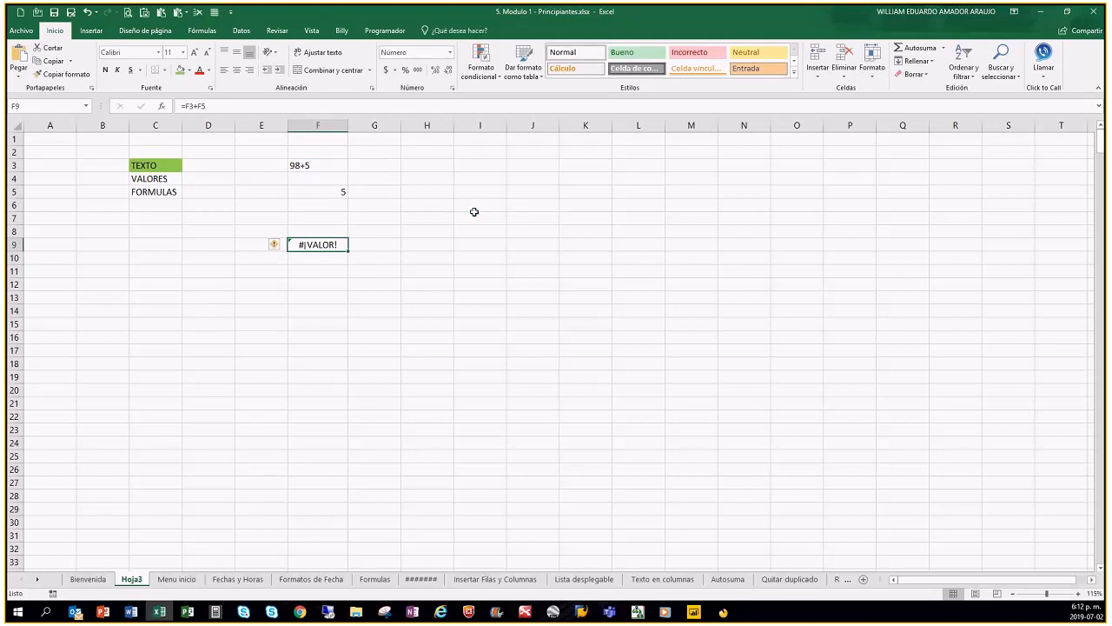
Check the two cells the formula adds, F3 and F5, and remove the plus sign from F3 so it reads 985.
{"action": "left_click", "coordinate": [320, 165]}
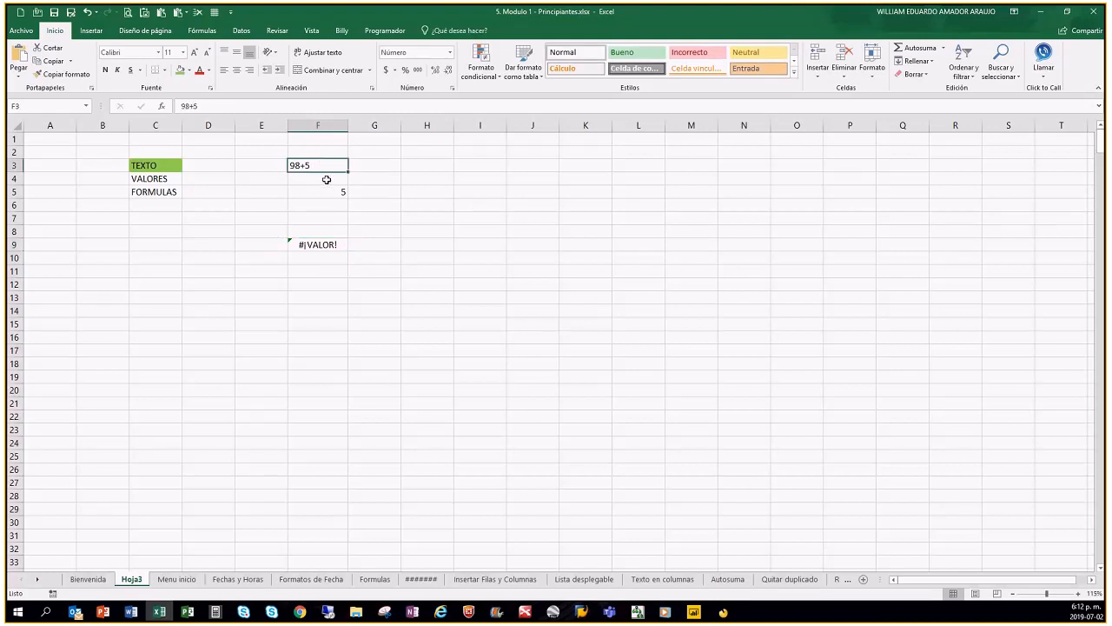
{"action": "left_click", "coordinate": [325, 190]}
{"action": "left_click", "coordinate": [333, 165]}
{"action": "left_click", "coordinate": [194, 105]}
{"action": "key", "text": "BackSpace"}
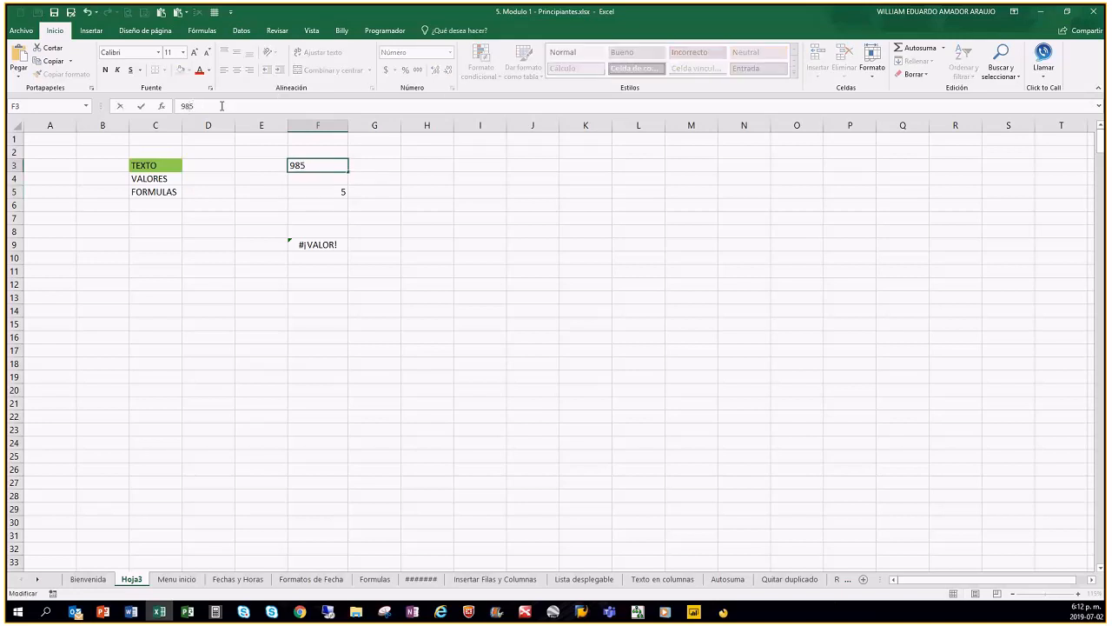
Commit 985 as the number in F3 and inspect the formula in F9.
{"action": "key", "text": "Return"}
{"action": "key", "text": "Up"}
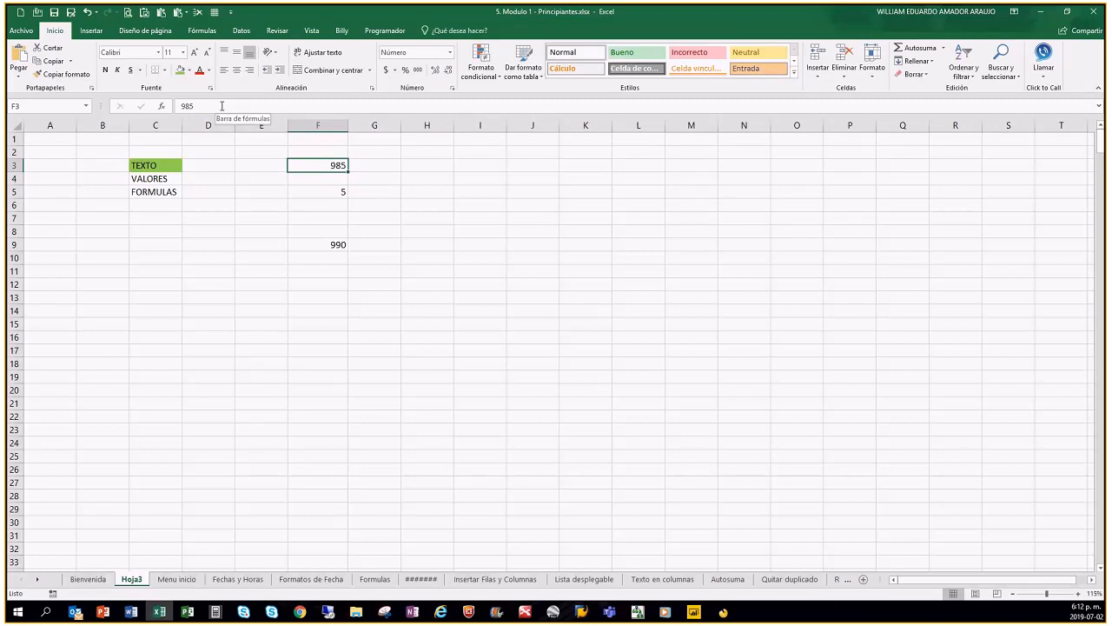
{"action": "key", "text": "Down"}
{"action": "key", "text": "Down"}
{"action": "key", "text": "Down"}
{"action": "key", "text": "Down"}
{"action": "key", "text": "Down"}
{"action": "key", "text": "Down"}
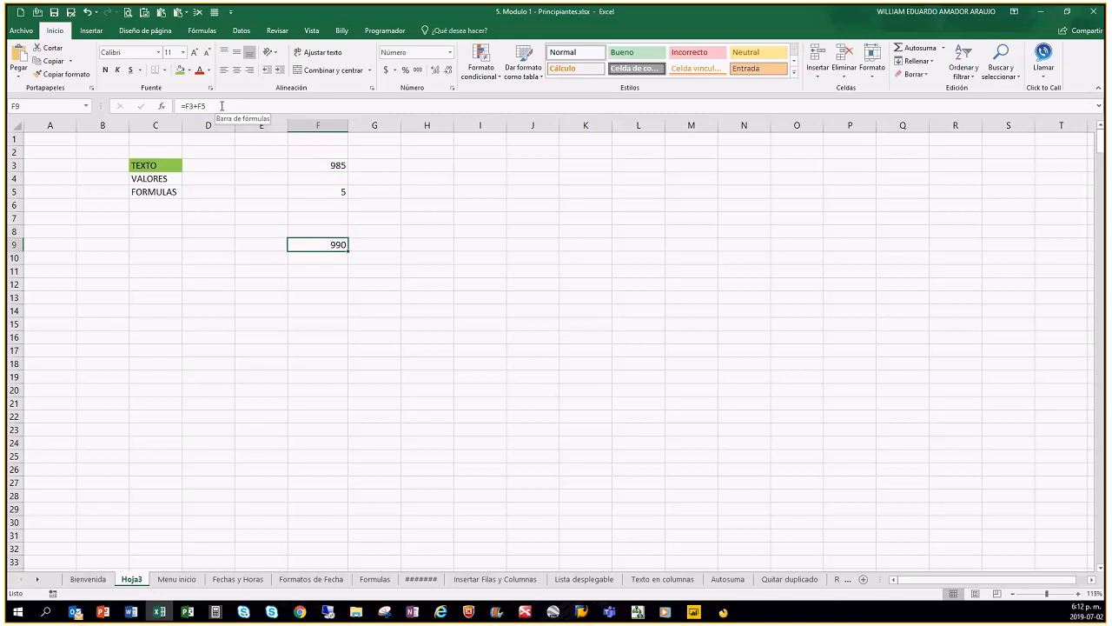
{"action": "left_click", "coordinate": [222, 105]}
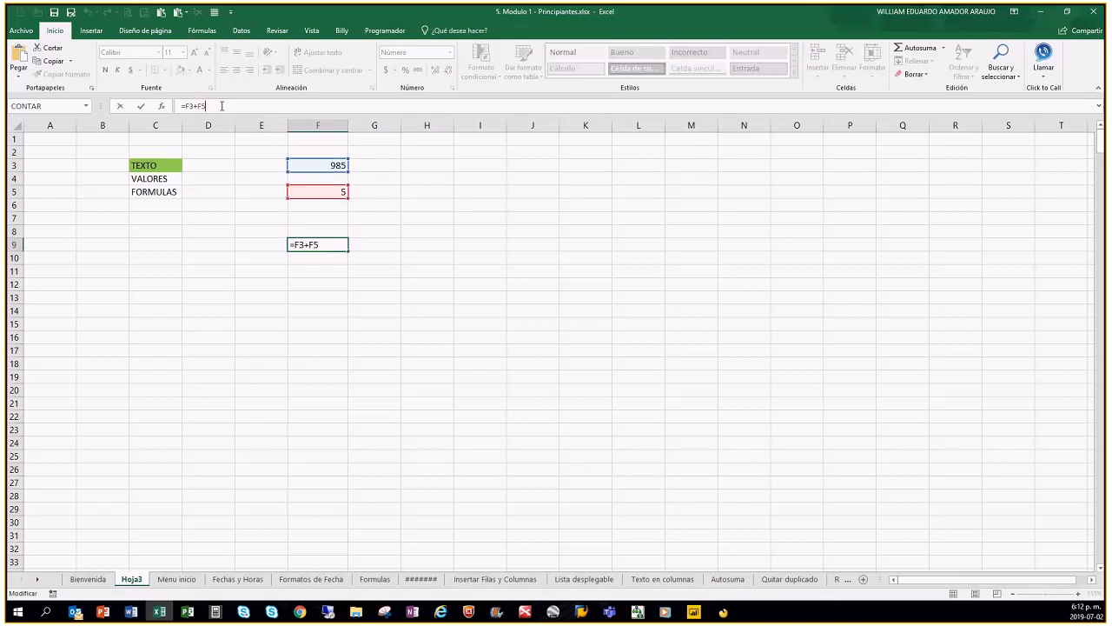
{"action": "key", "text": "ctrl+Return"}
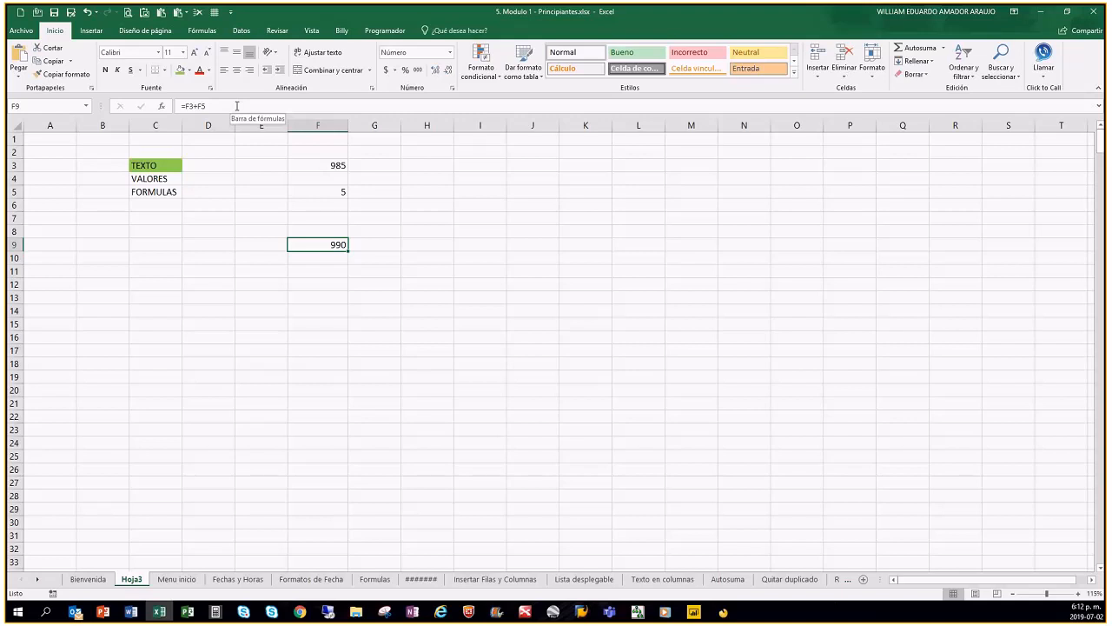
Clear the example numbers and the addition formula from column F down to F9.
{"action": "key", "text": "alt+Tab"}
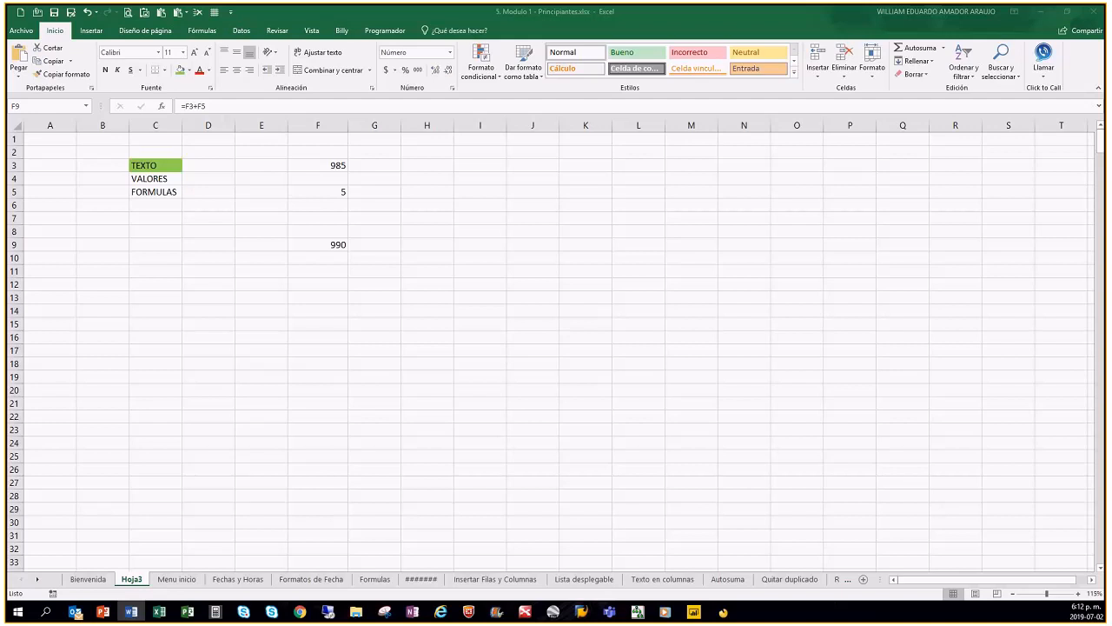
{"action": "key", "text": "alt+Tab"}
{"action": "left_click_drag", "start_coordinate": [321, 154], "coordinate": [326, 241]}
{"action": "key", "text": "Delete"}
{"action": "left_click", "coordinate": [435, 242]}
Enter the short text ER in cell F4.
{"action": "left_click", "coordinate": [310, 174]}
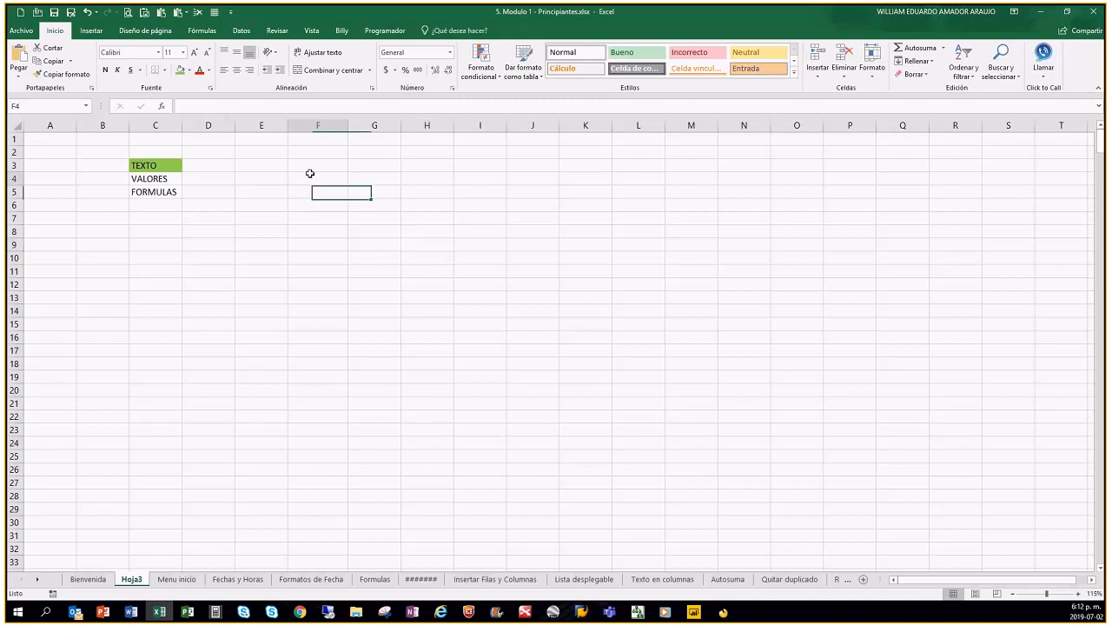
{"action": "key", "text": "alt+Tab"}
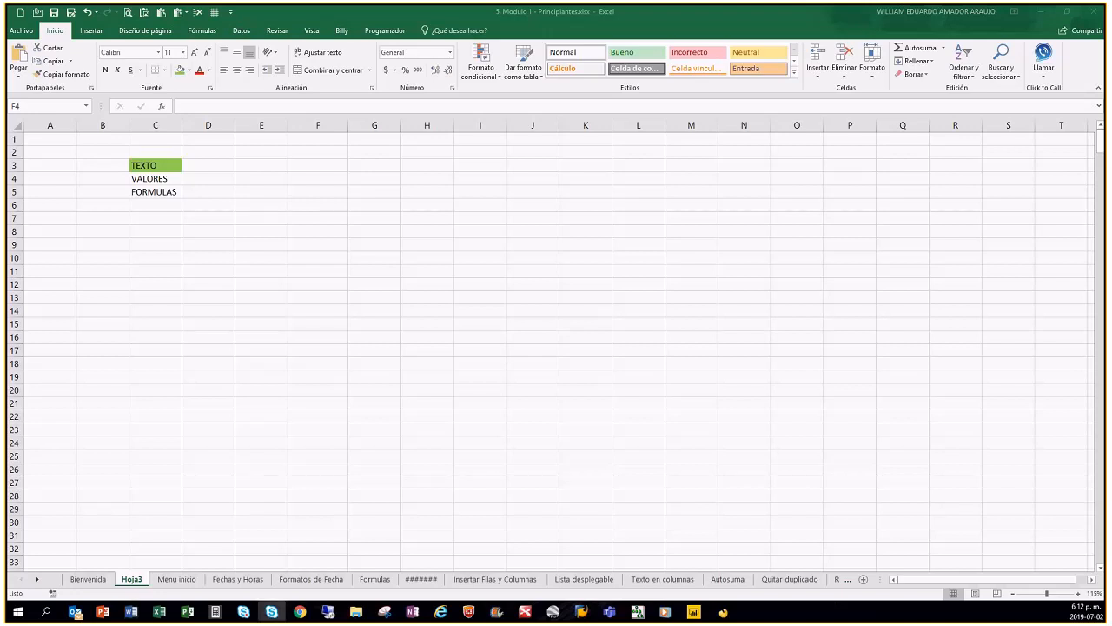
{"action": "left_click", "coordinate": [181, 313]}
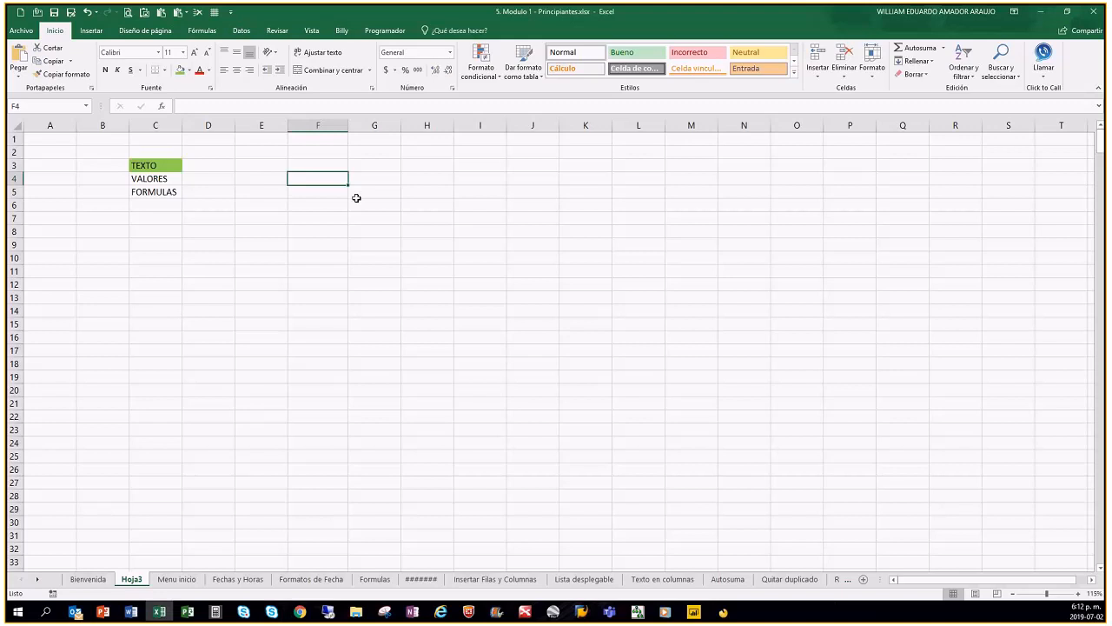
{"action": "type", "text": "ER"}
Enter the long text HHHFBDBFBFJALJFSGLJSADFJ in cell F6.
{"action": "left_click", "coordinate": [305, 207]}
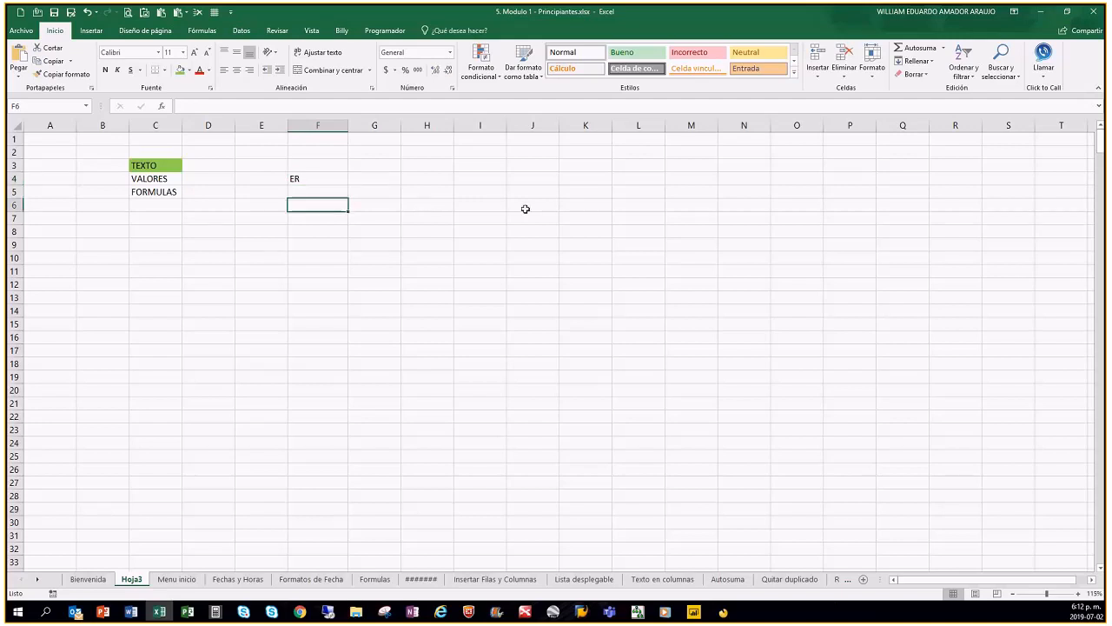
{"action": "type", "text": "HHHFBDBFB"}
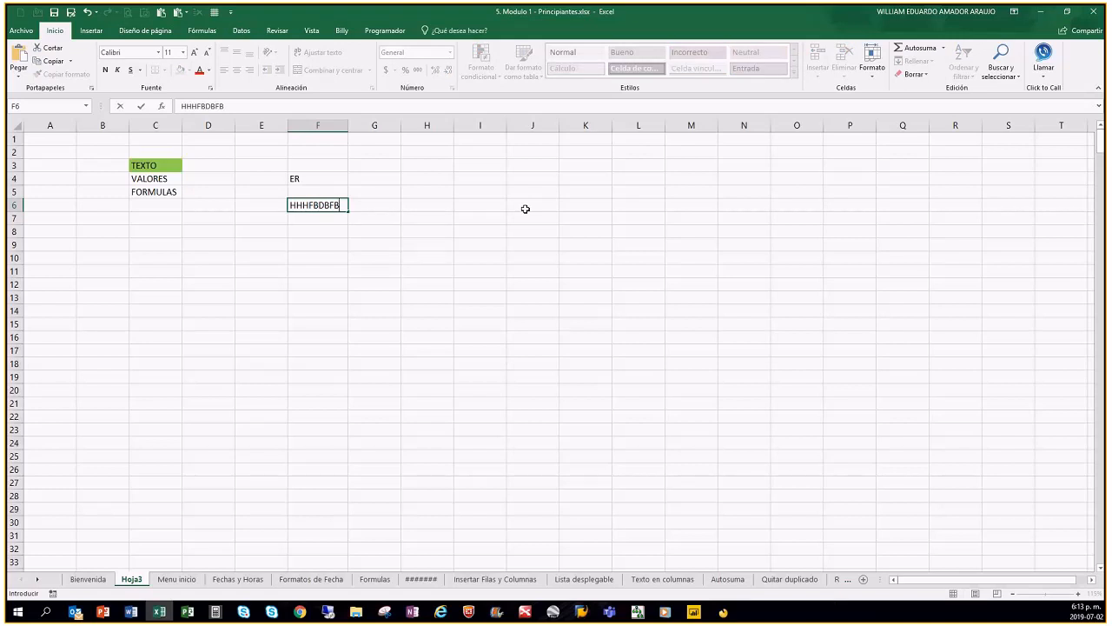
{"action": "type", "text": "FJALJFSGLJSADFJ"}
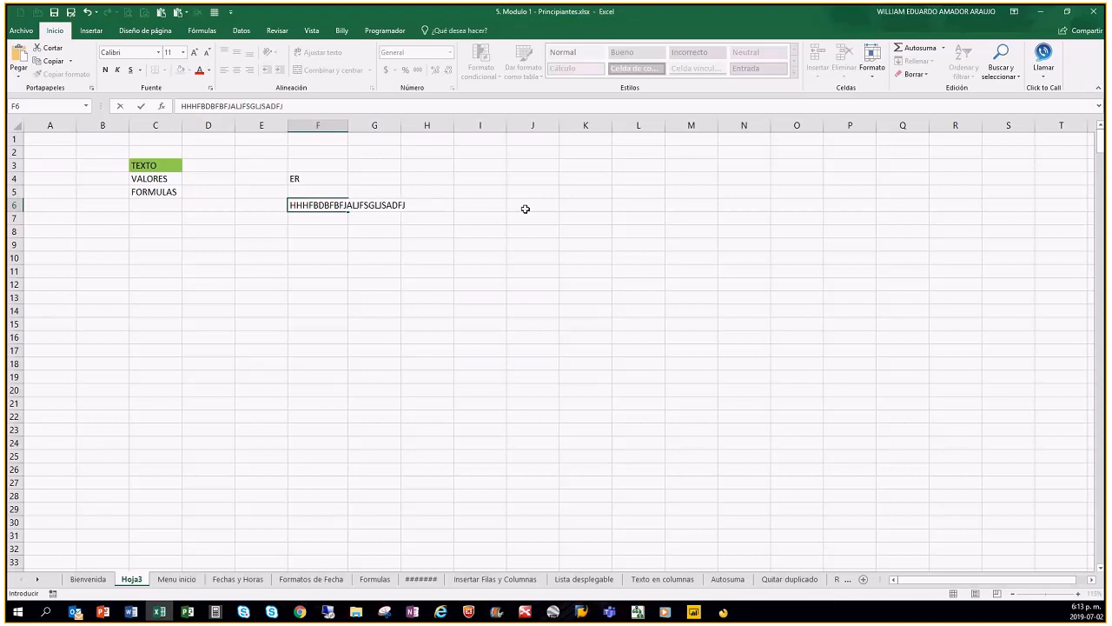
{"action": "key", "text": "Return"}
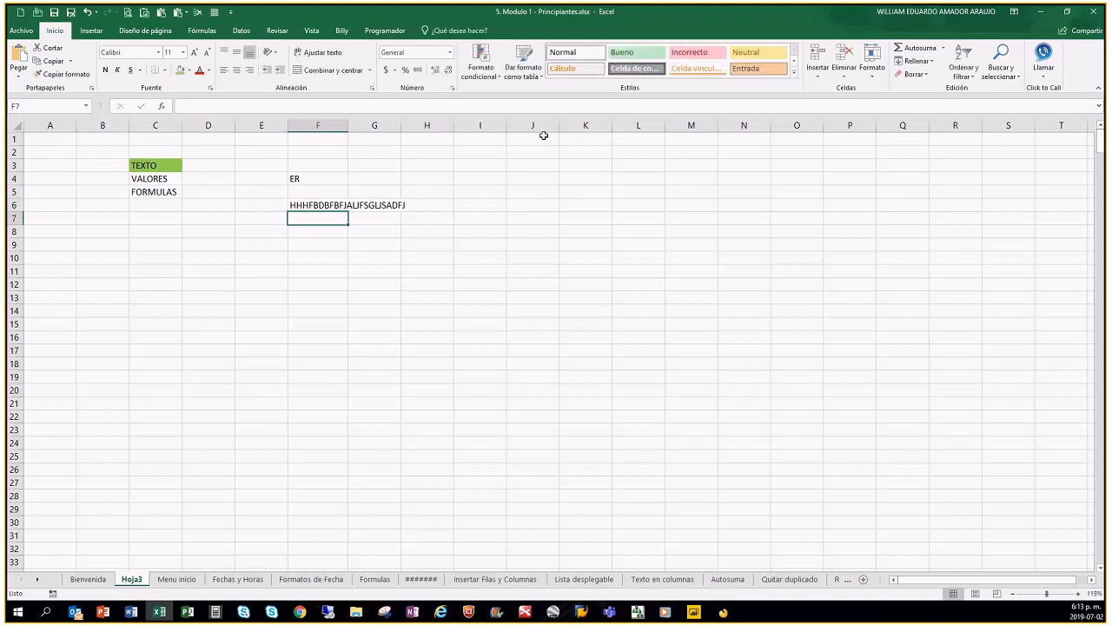
Remove the last two letters, FJ, from the long text in F6.
{"action": "left_click", "coordinate": [322, 207]}
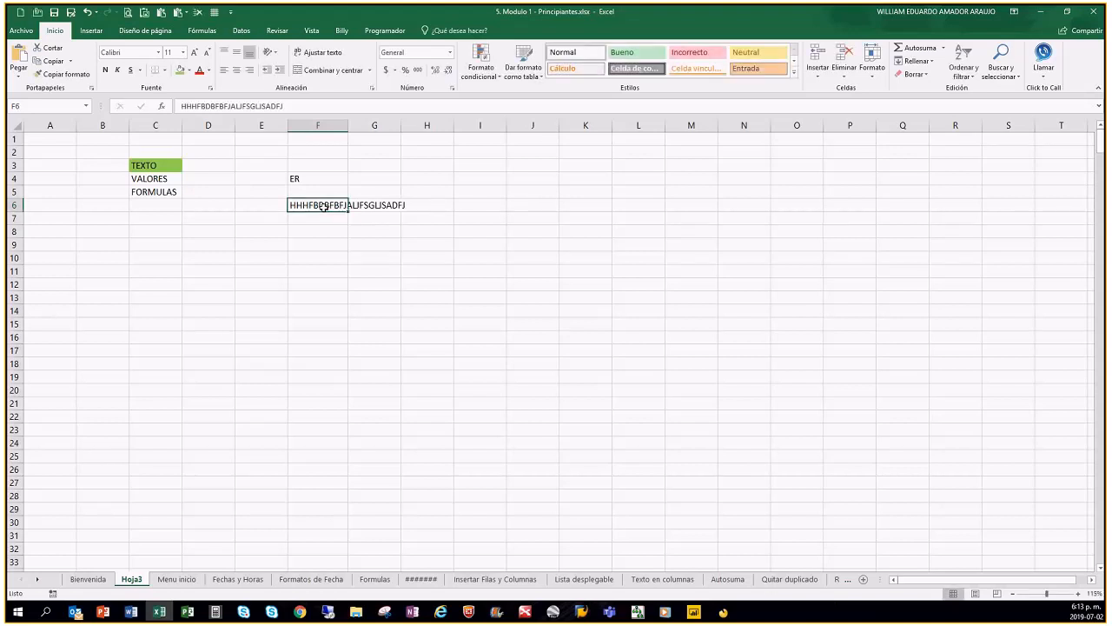
{"action": "left_click", "coordinate": [306, 103]}
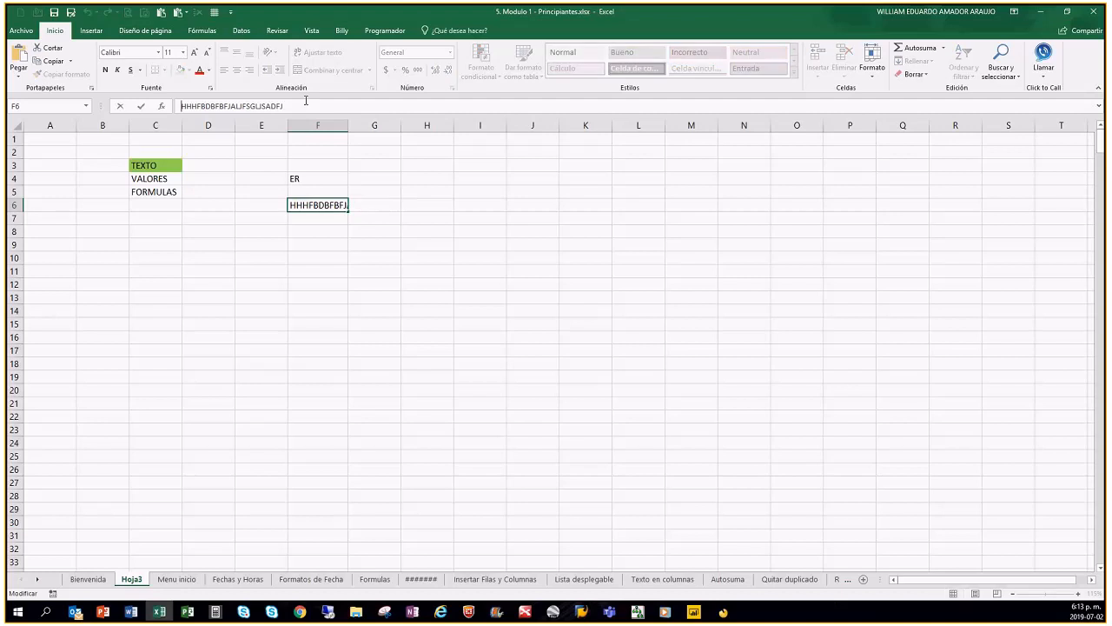
{"action": "key", "text": "Return"}
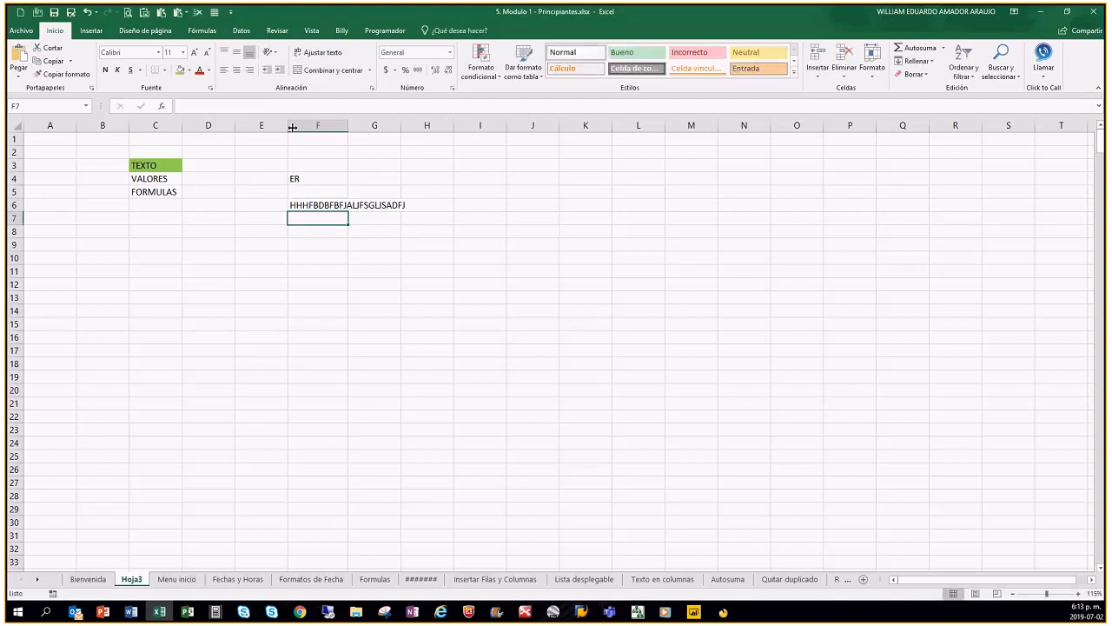
{"action": "left_click", "coordinate": [310, 206]}
{"action": "left_click", "coordinate": [313, 106]}
{"action": "key", "text": "BackSpace"}
{"action": "key", "text": "BackSpace"}
{"action": "key", "text": "Return"}
Examine F6 and the neighbouring G6 to see which cell actually holds the overflowing text.
{"action": "left_click", "coordinate": [311, 205]}
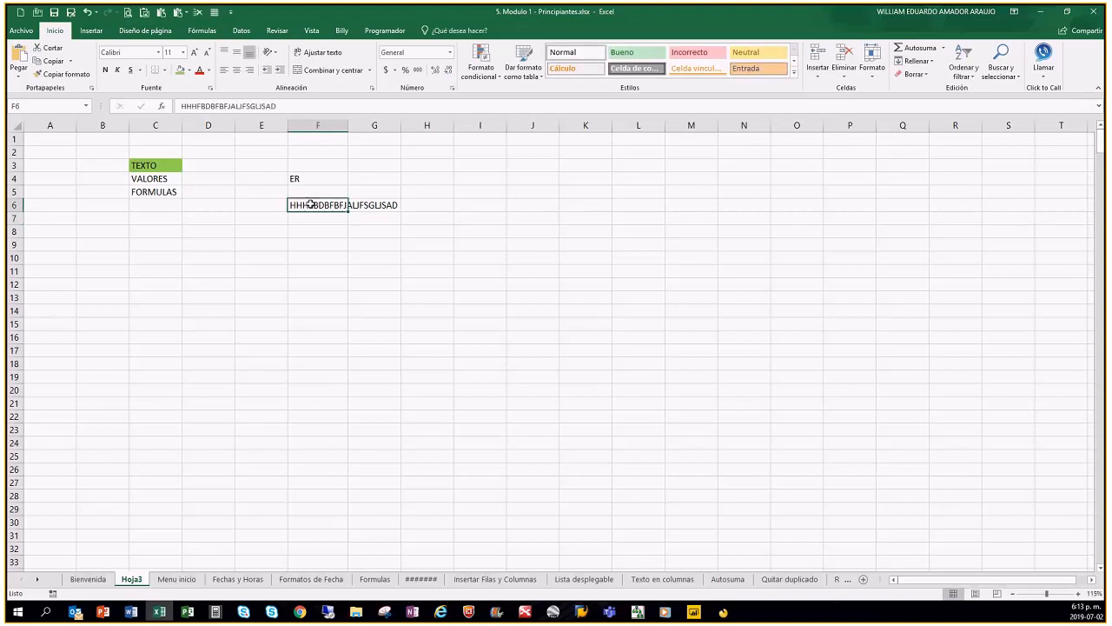
{"action": "left_click", "coordinate": [370, 203]}
{"action": "left_click", "coordinate": [333, 203]}
{"action": "left_click", "coordinate": [355, 203]}
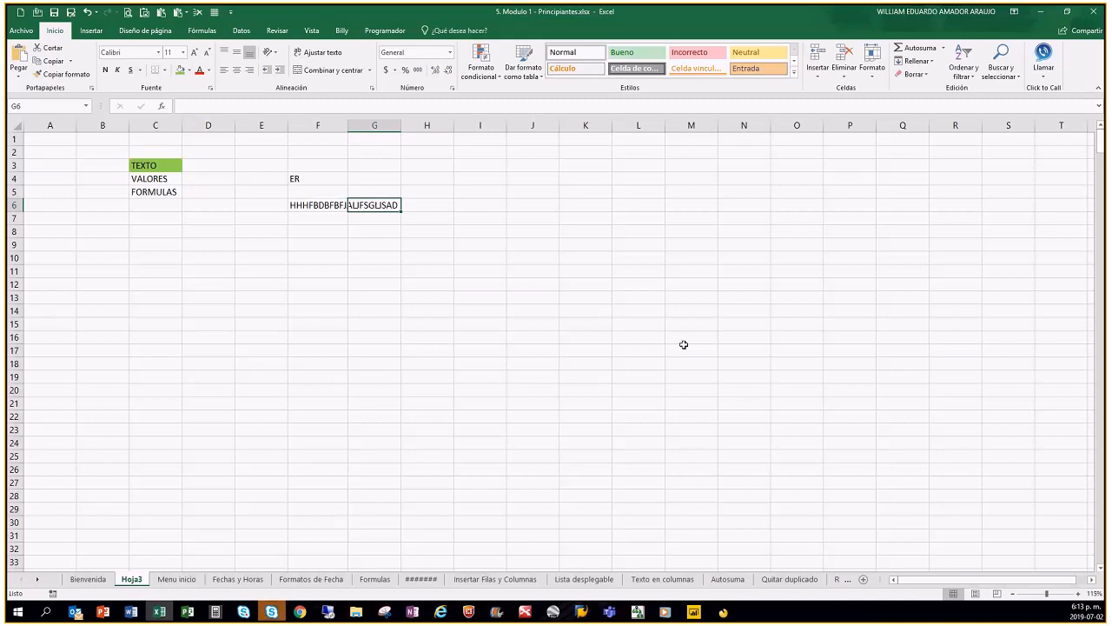
{"action": "key", "text": "Left"}
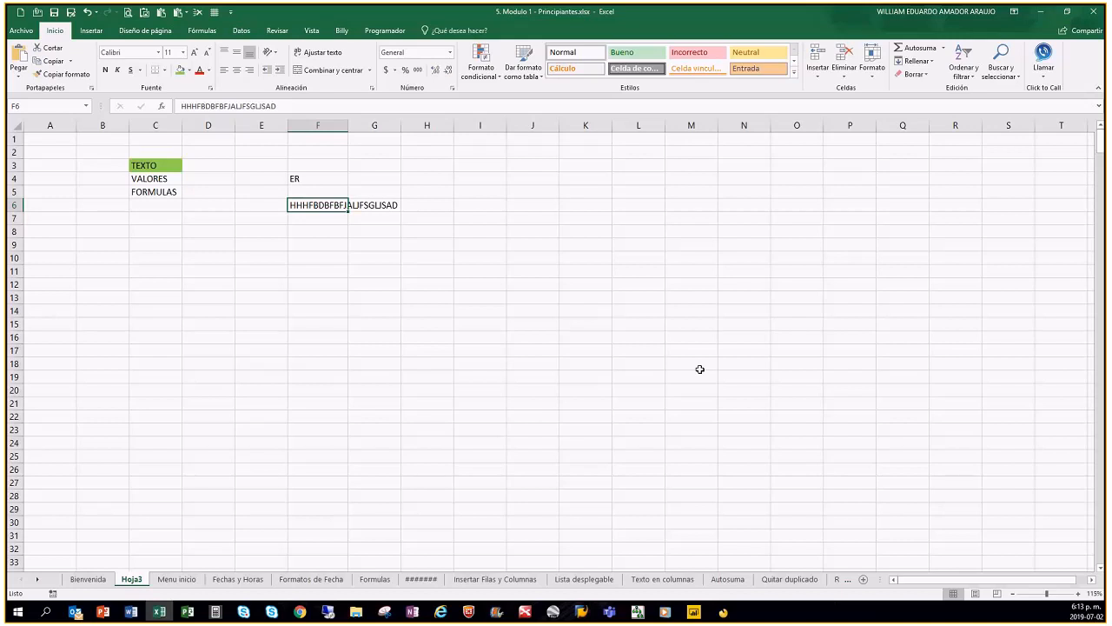
{"action": "key", "text": "Down"}
{"action": "key", "text": "Down"}
{"action": "key", "text": "Down"}
{"action": "key", "text": "Down"}
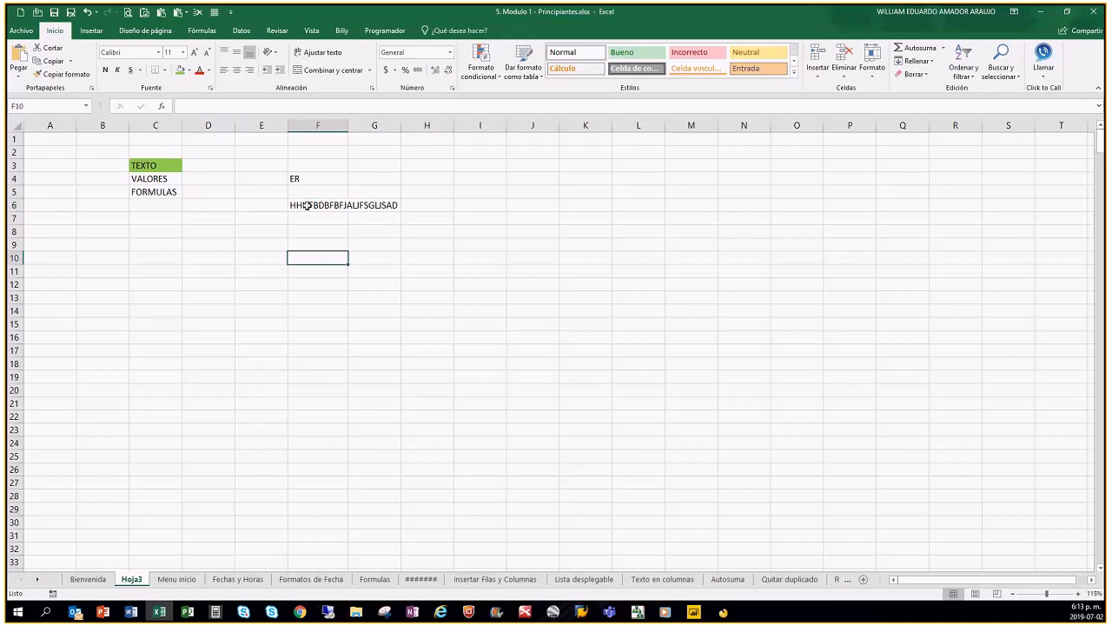
{"action": "left_click", "coordinate": [308, 205]}
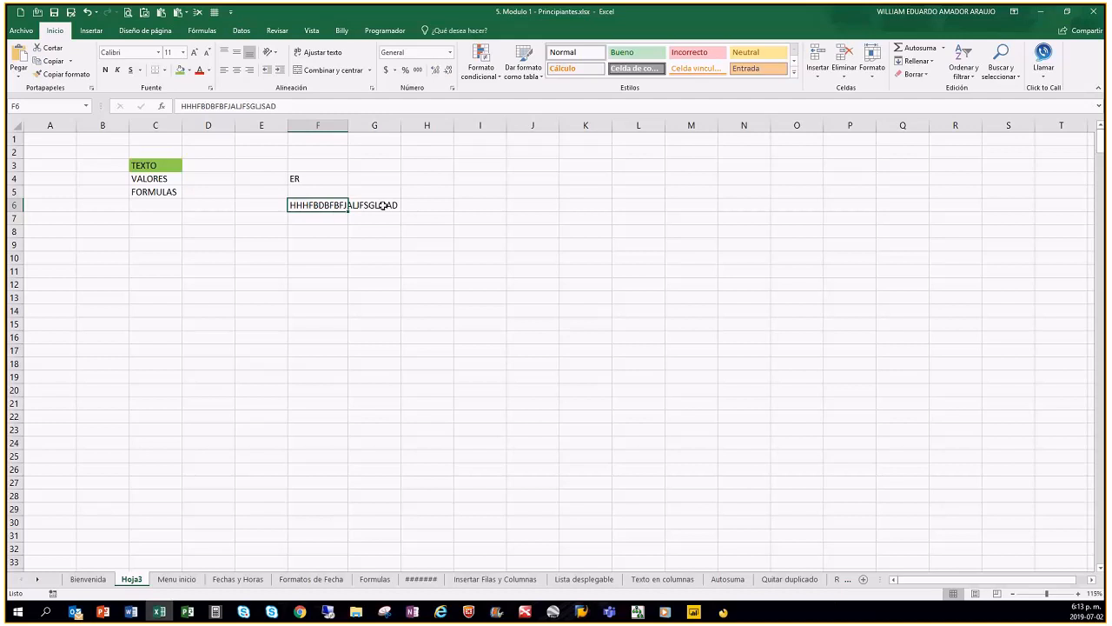
{"action": "left_click", "coordinate": [384, 205]}
Merge and center cells F6 and G6 around the long text.
{"action": "mouse_move", "coordinate": [385, 203]}
{"action": "left_mouse_down"}
{"action": "mouse_move", "coordinate": [347, 228]}
{"action": "mouse_move", "coordinate": [377, 206]}
{"action": "left_mouse_up"}
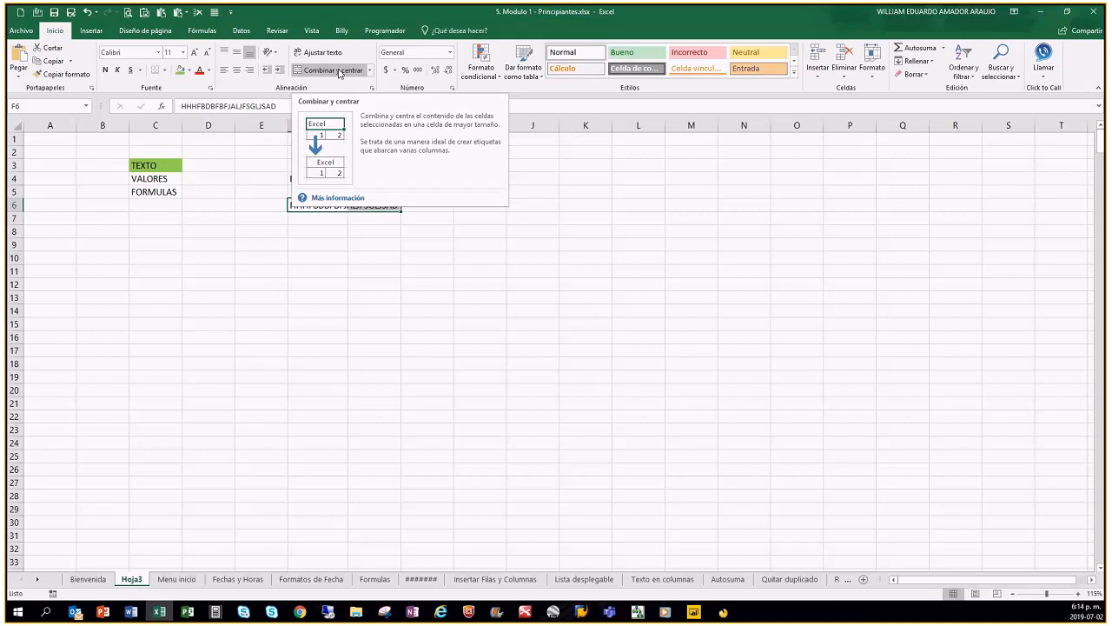
{"action": "left_click", "coordinate": [339, 74]}
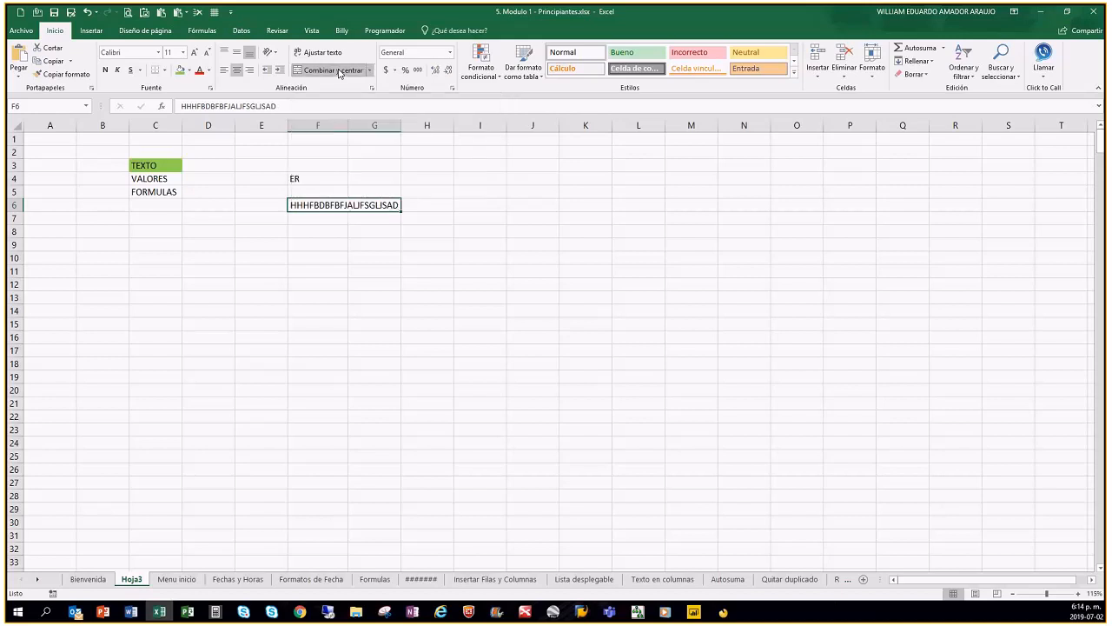
{"action": "left_click", "coordinate": [571, 280]}
{"action": "left_click", "coordinate": [350, 208]}
Undo the merge of F6 and G6 and the shortening of the text in F6.
{"action": "key", "text": "ctrl+z"}
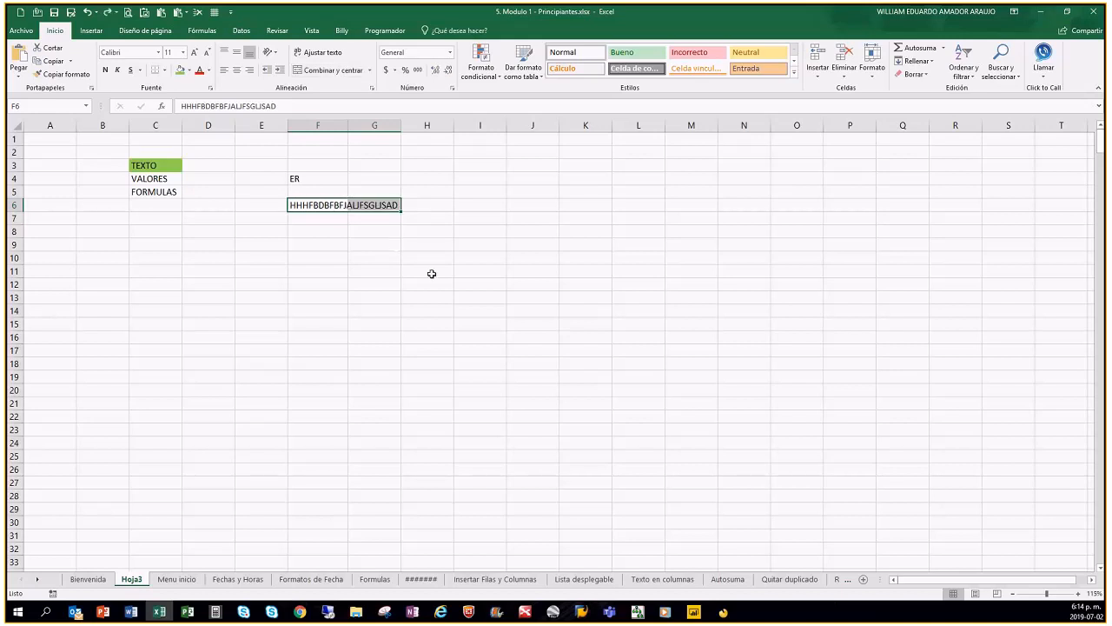
{"action": "left_click", "coordinate": [87, 12]}
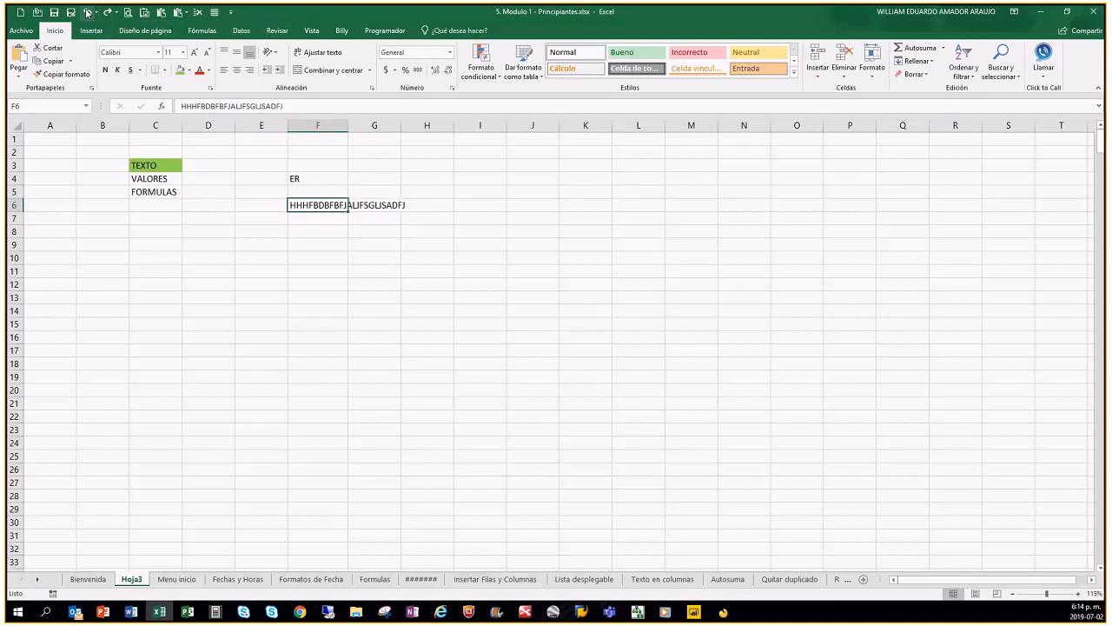
Compare the contents of F6 and G6 where the long text runs past column F.
{"action": "left_click", "coordinate": [479, 297]}
{"action": "left_click", "coordinate": [317, 204]}
{"action": "left_click", "coordinate": [379, 205]}
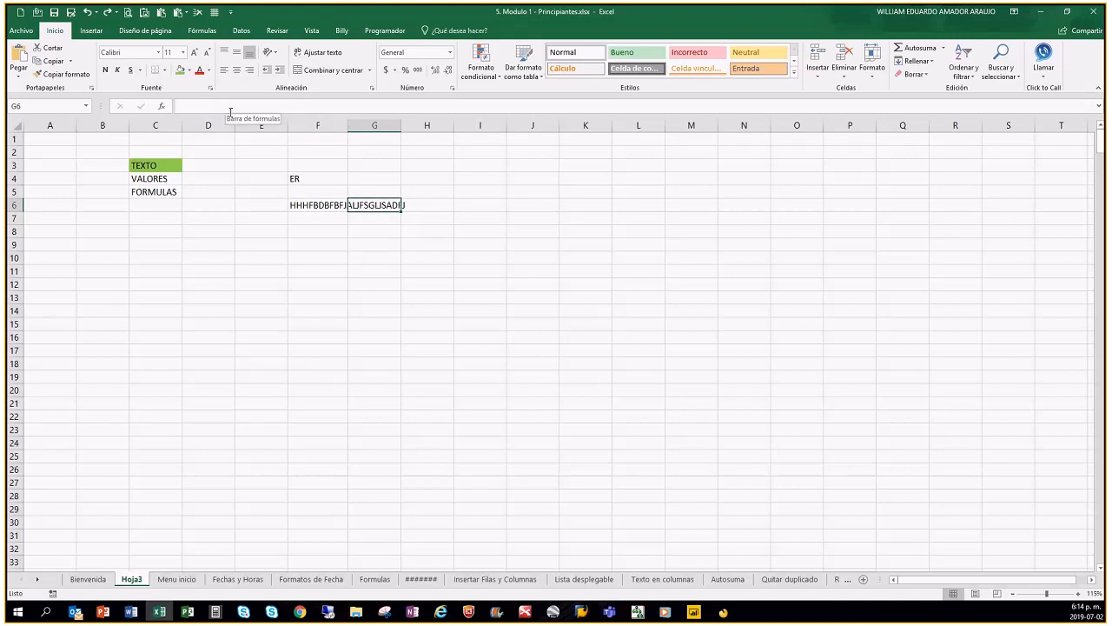
{"action": "left_click", "coordinate": [491, 296]}
{"action": "left_click_drag", "start_coordinate": [318, 208], "coordinate": [401, 205]}
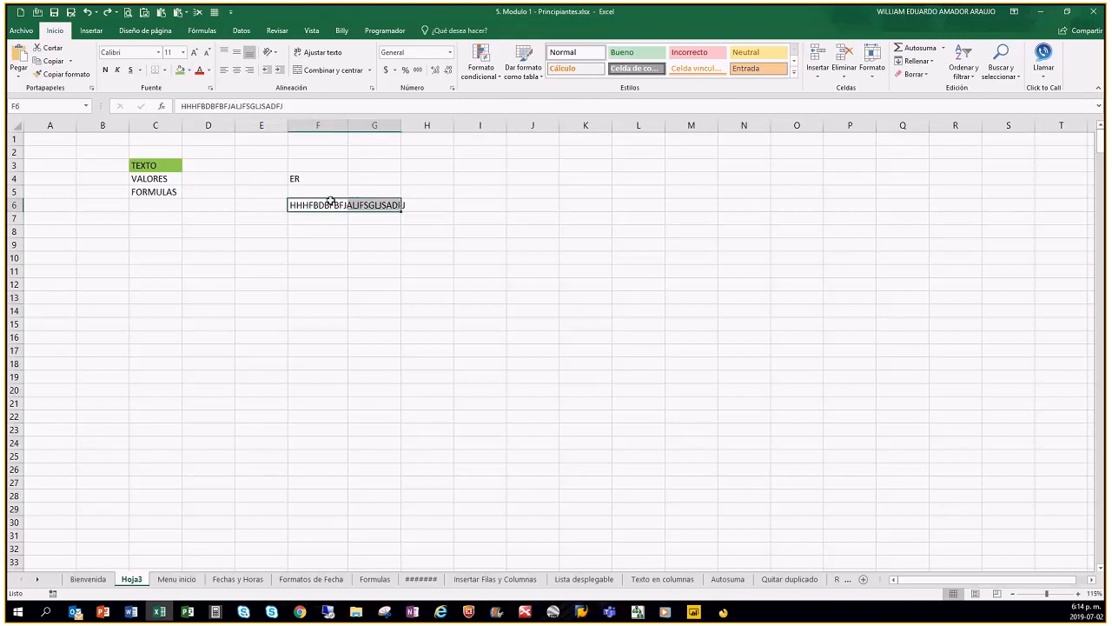
{"action": "left_click", "coordinate": [380, 244]}
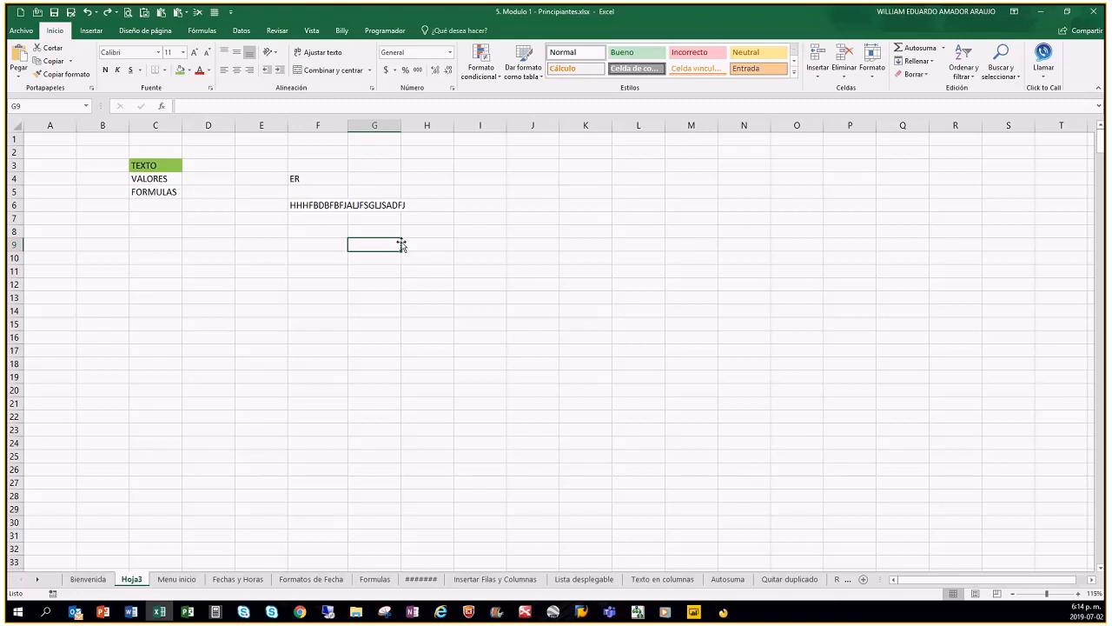
Try a narrower column F and widen it by hand until the long text in F6 fits.
{"action": "mouse_move", "coordinate": [348, 126]}
{"action": "left_mouse_down"}
{"action": "mouse_move", "coordinate": [415, 128]}
{"action": "mouse_move", "coordinate": [333, 128]}
{"action": "left_mouse_up"}
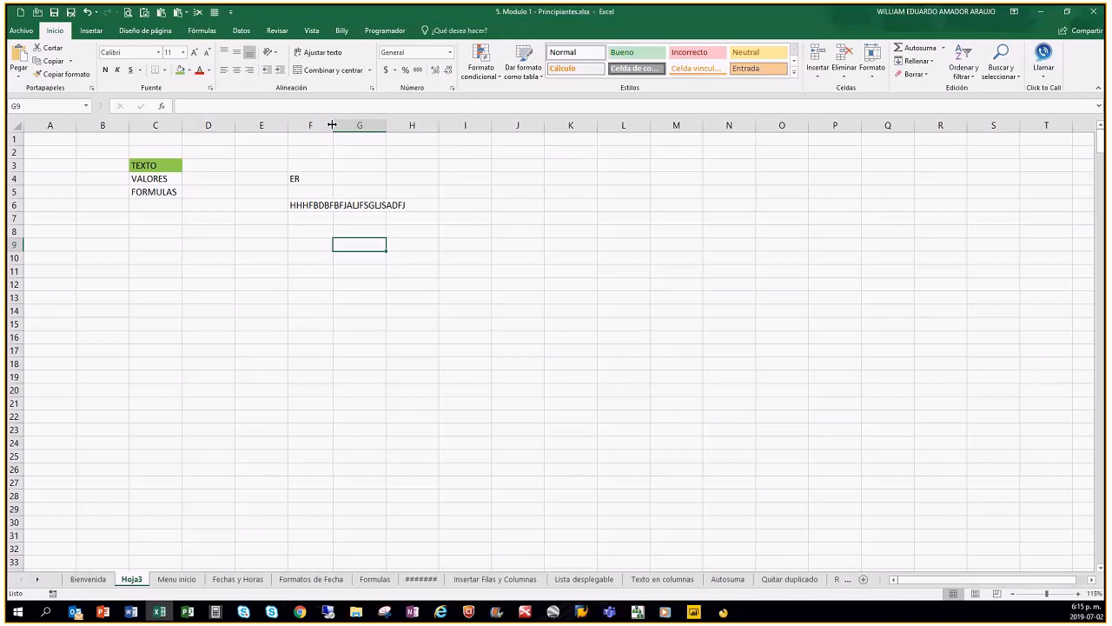
{"action": "left_click_drag", "start_coordinate": [332, 126], "coordinate": [415, 131]}
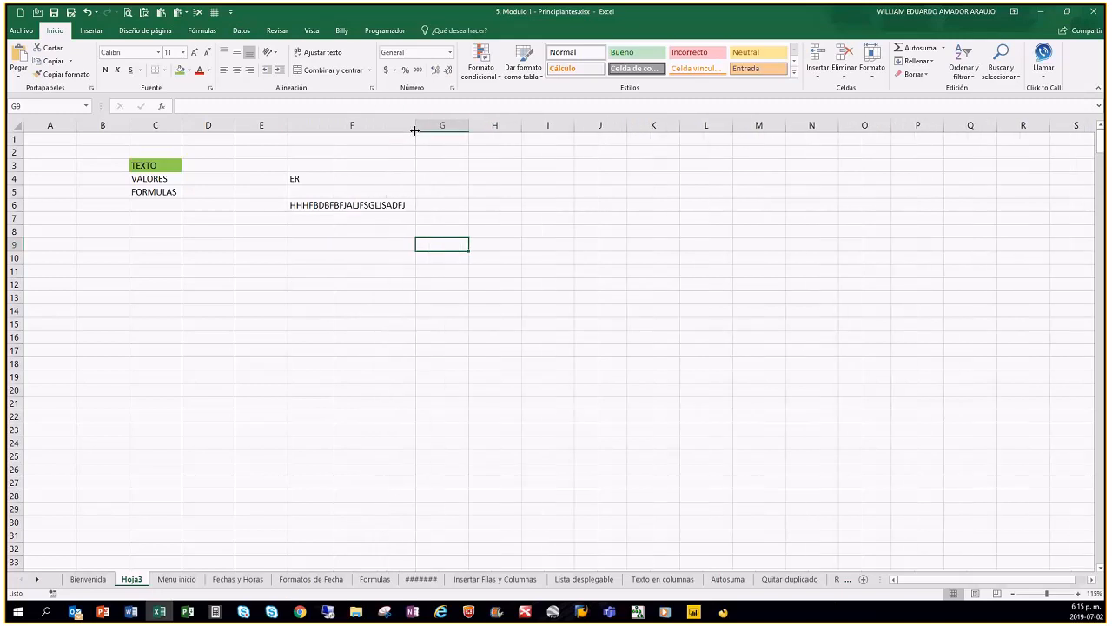
{"action": "left_click", "coordinate": [372, 194]}
{"action": "left_click", "coordinate": [371, 205]}
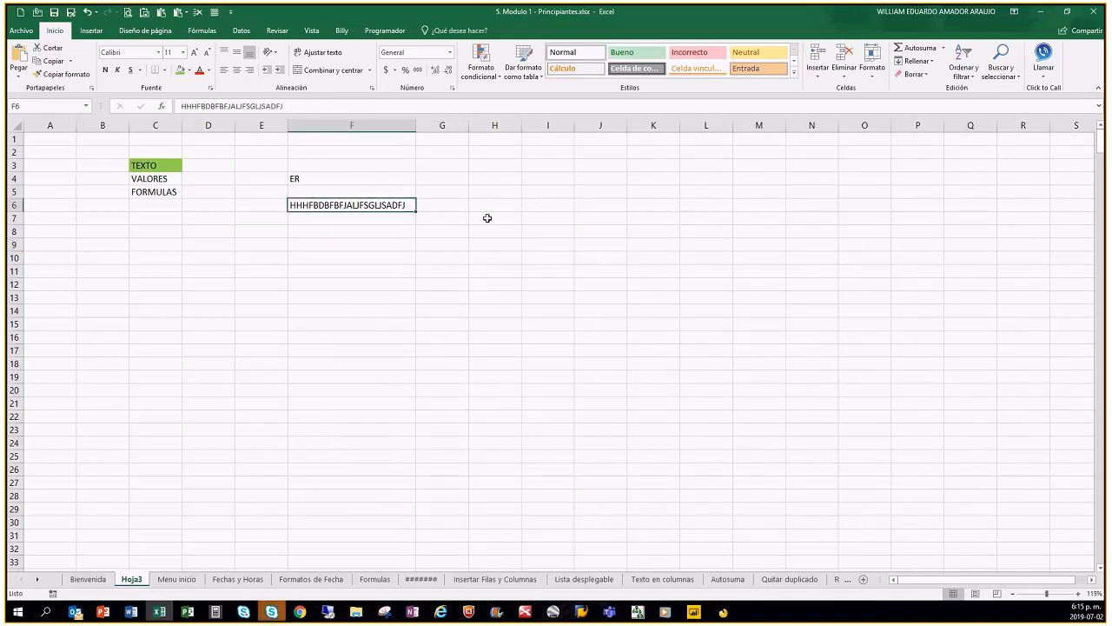
Narrow column F again and AutoFit it to its longest text.
{"action": "left_click_drag", "start_coordinate": [415, 127], "coordinate": [338, 127]}
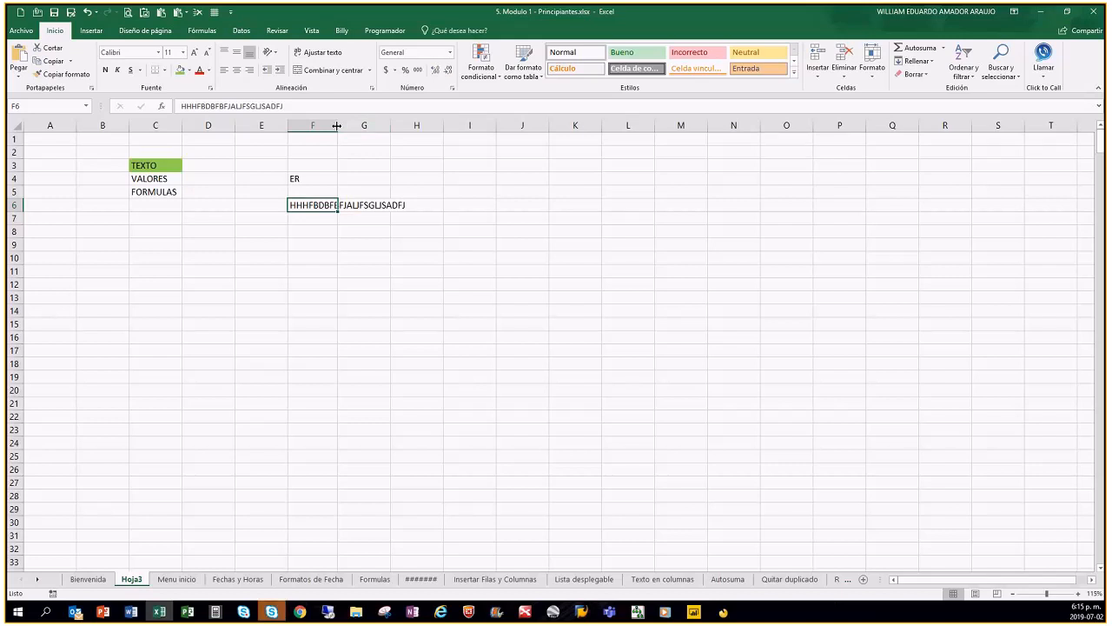
{"action": "double_click", "coordinate": [337, 126]}
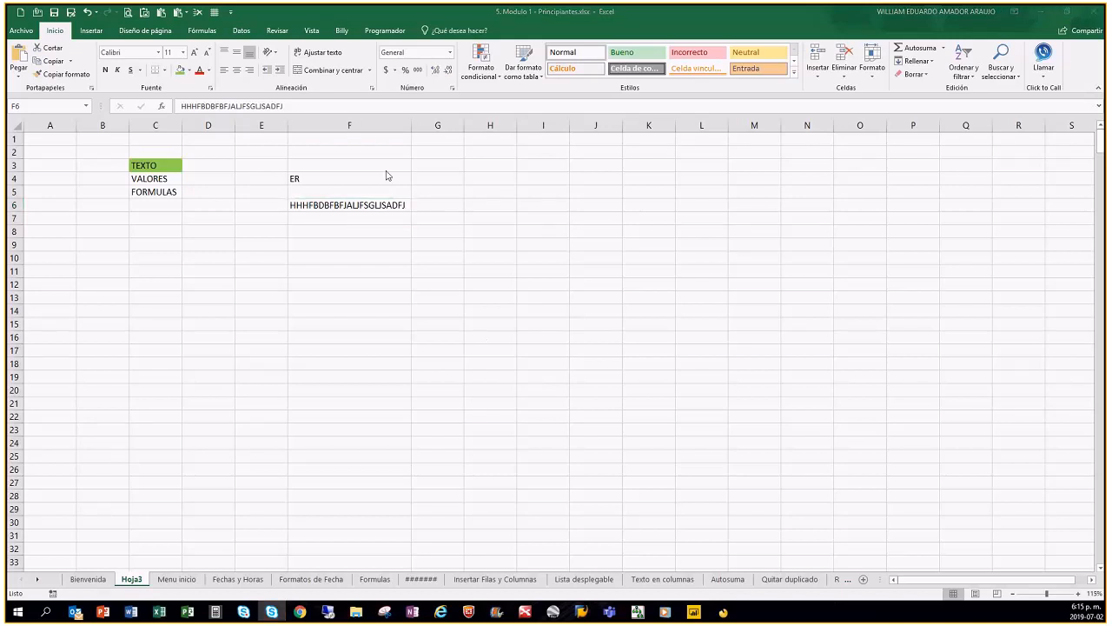
Narrow column F by hand and set its exact column width to 20.
{"action": "left_click_drag", "start_coordinate": [412, 126], "coordinate": [332, 127]}
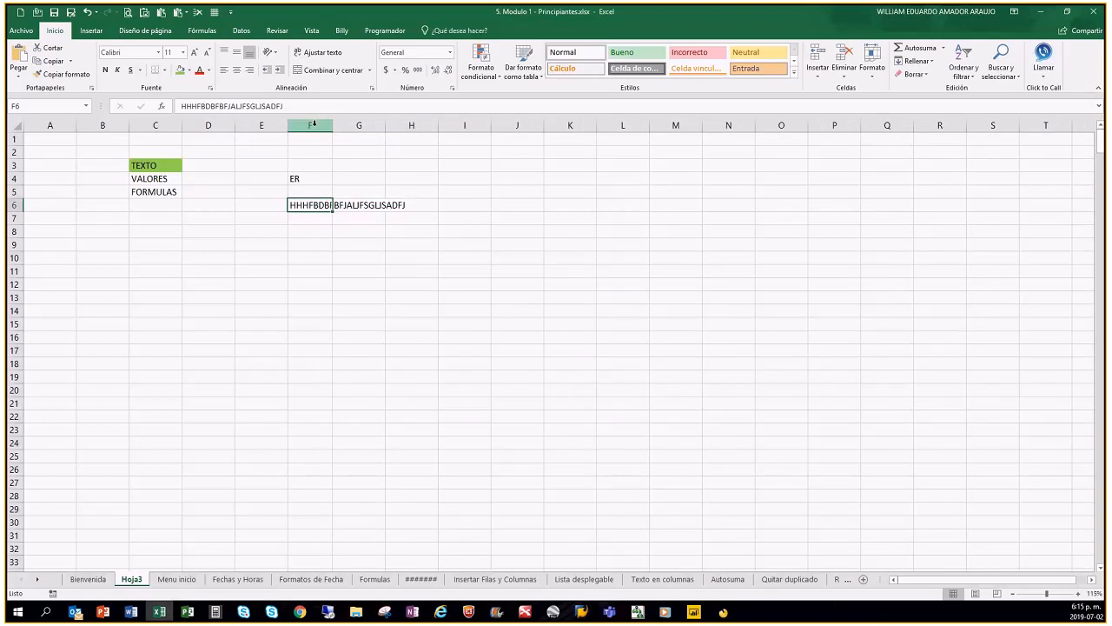
{"action": "left_click", "coordinate": [314, 125]}
{"action": "right_click", "coordinate": [314, 126]}
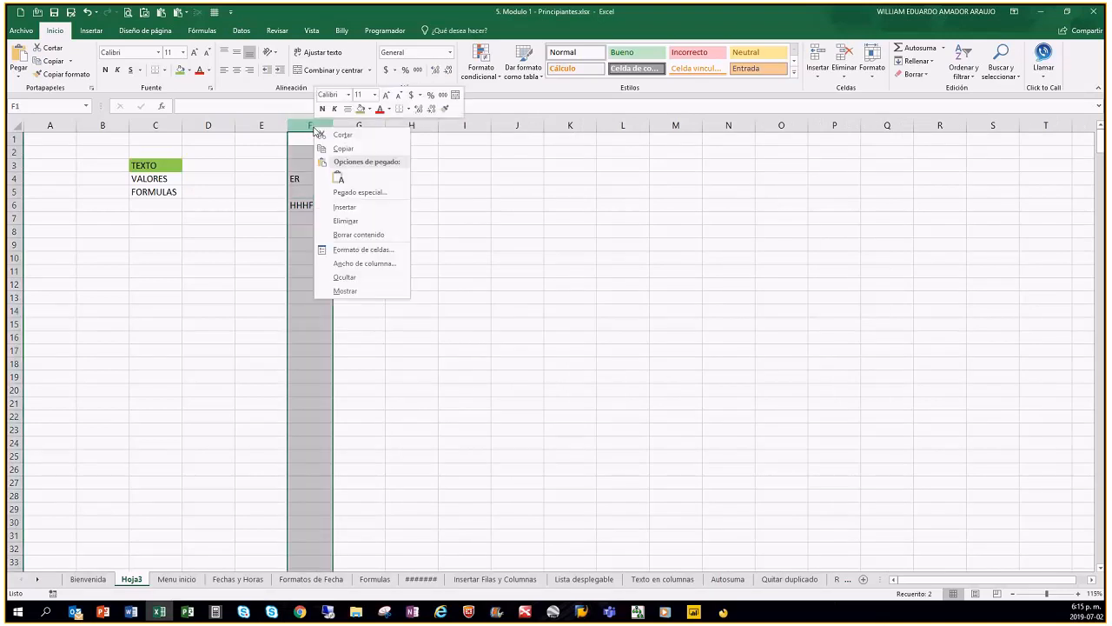
{"action": "left_click", "coordinate": [377, 266]}
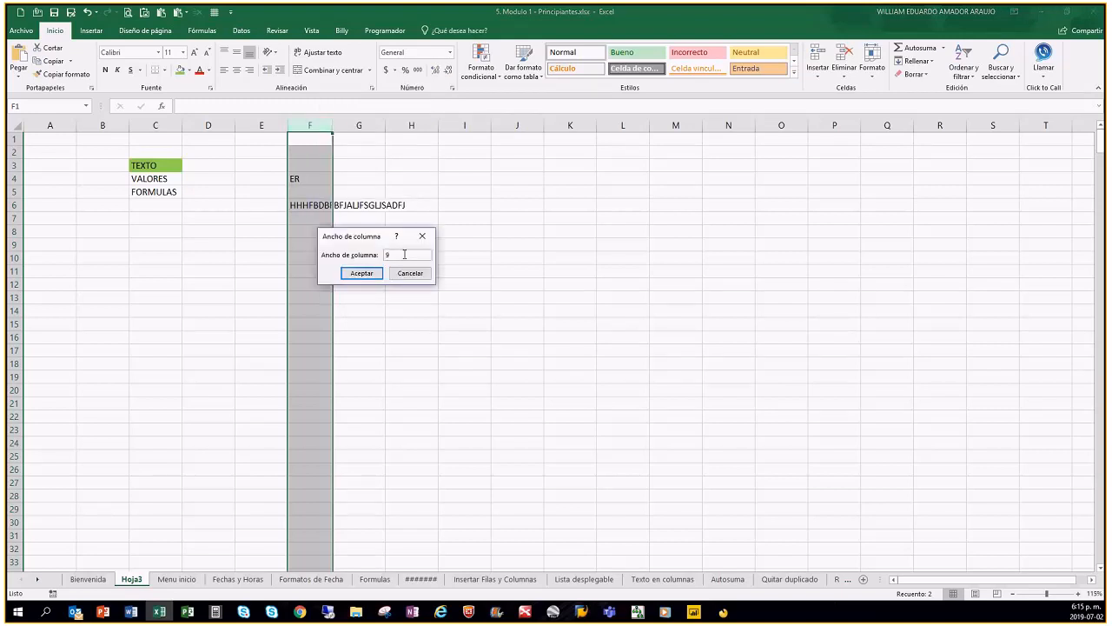
{"action": "type", "text": "20"}
{"action": "key", "text": "Return"}
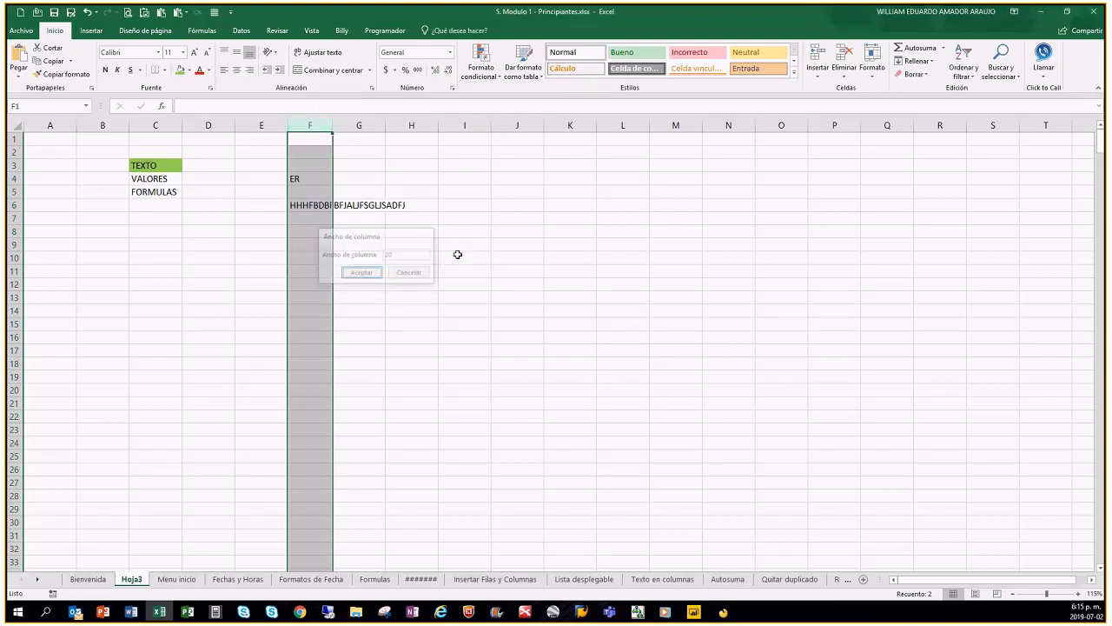
Enter a larger exact width for column F so the long text in F6 fits inside the cell.
{"action": "right_click", "coordinate": [347, 126]}
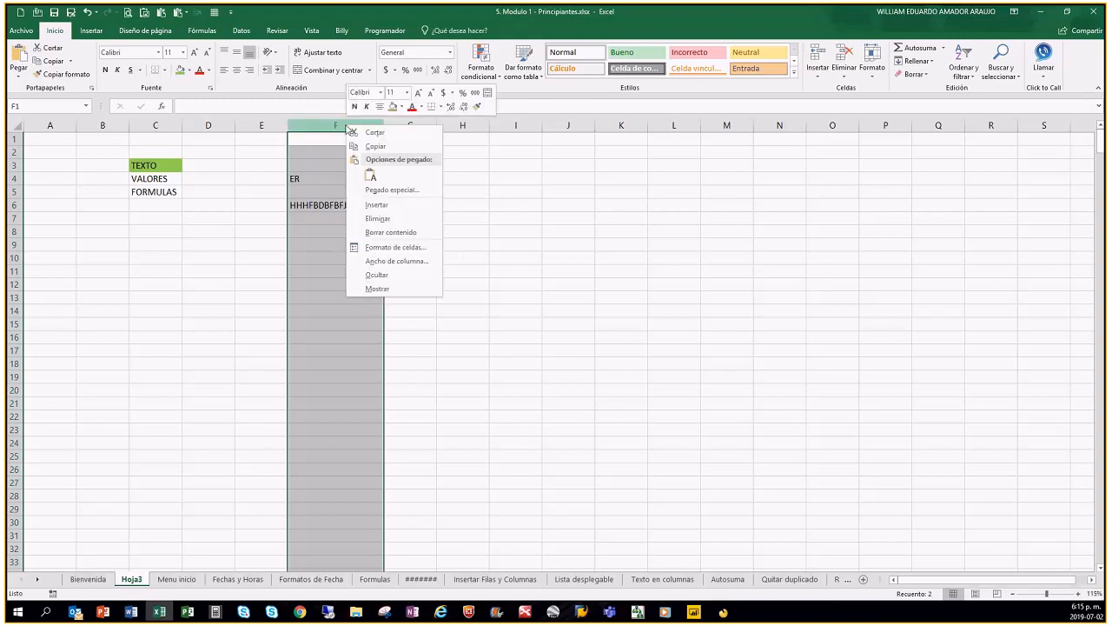
{"action": "left_click", "coordinate": [389, 260]}
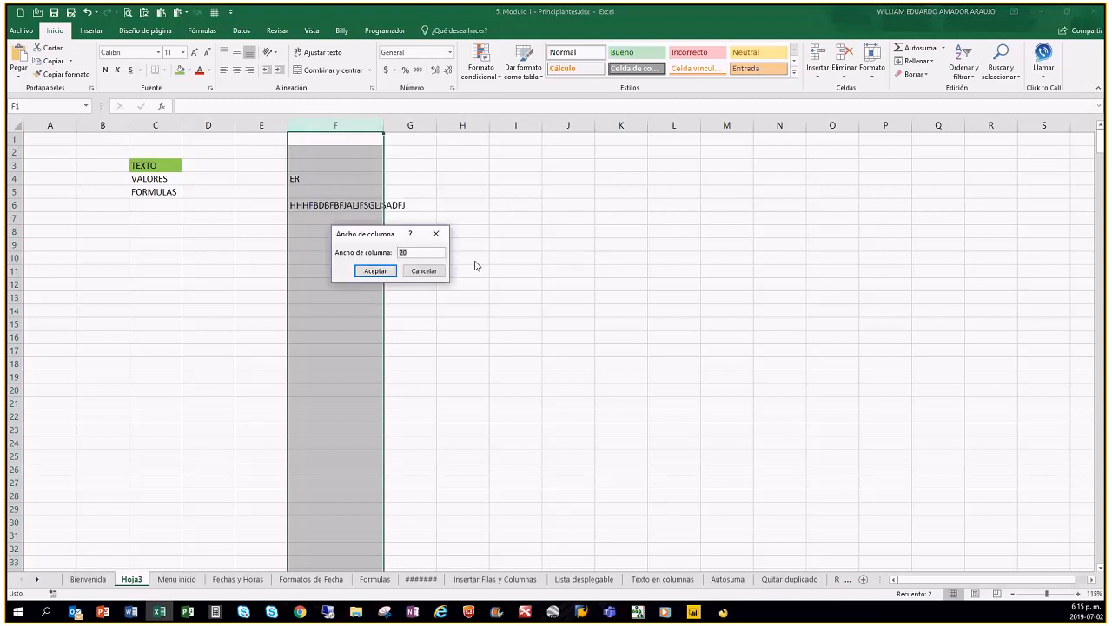
{"action": "key", "text": "Return"}
{"action": "left_click_drag", "start_coordinate": [474, 259], "coordinate": [479, 273]}
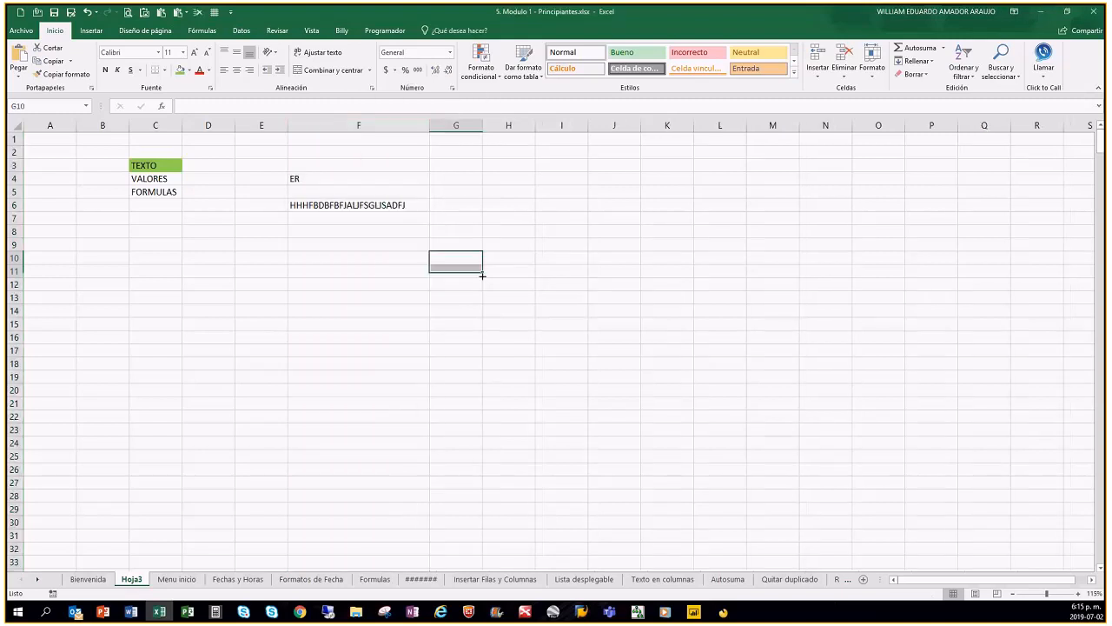
{"action": "left_click", "coordinate": [411, 206]}
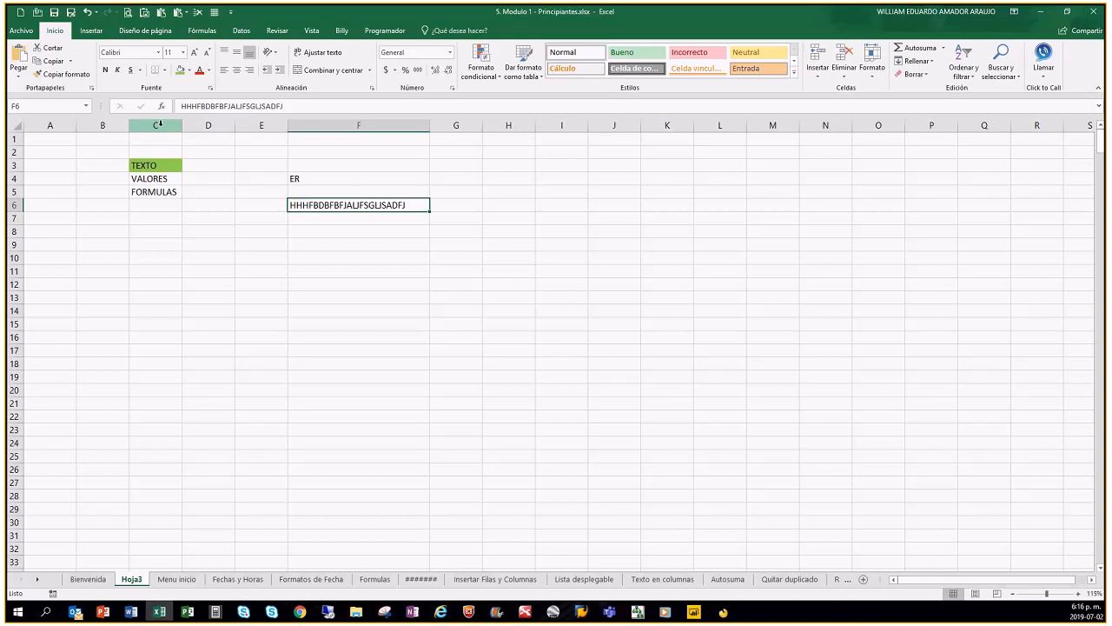
Check the column width of column C without changing it.
{"action": "left_click", "coordinate": [160, 125]}
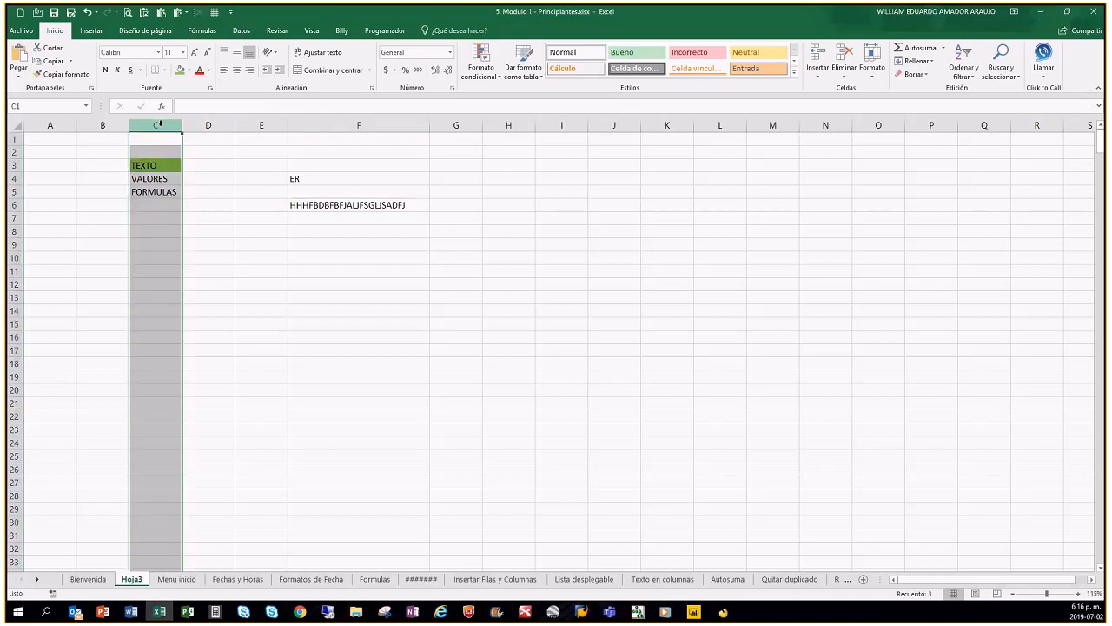
{"action": "right_click", "coordinate": [158, 142]}
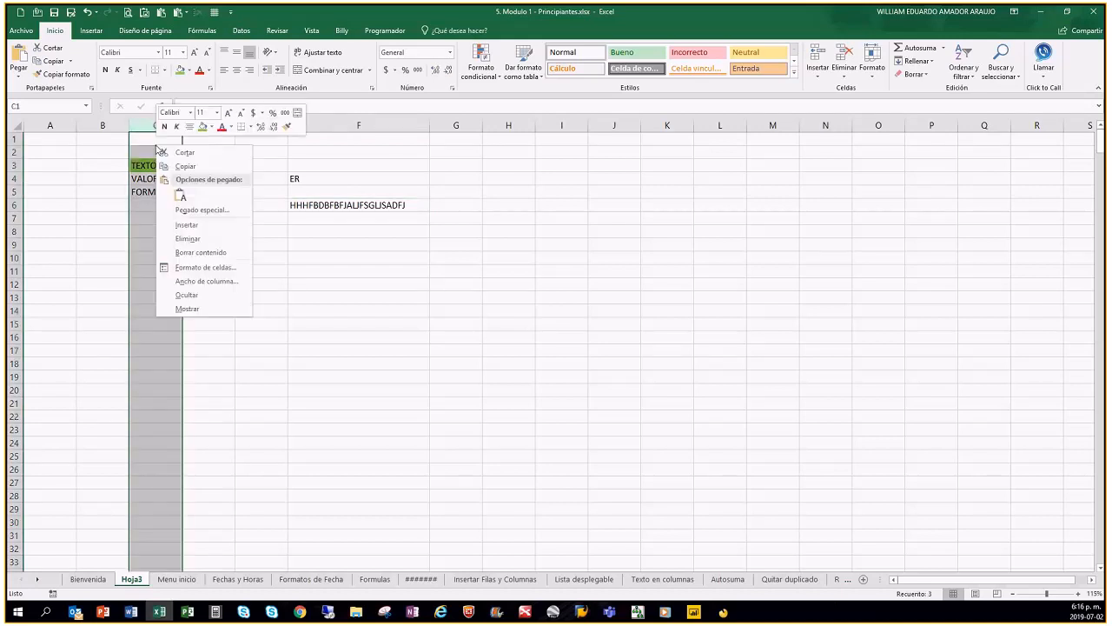
{"action": "left_click", "coordinate": [206, 281]}
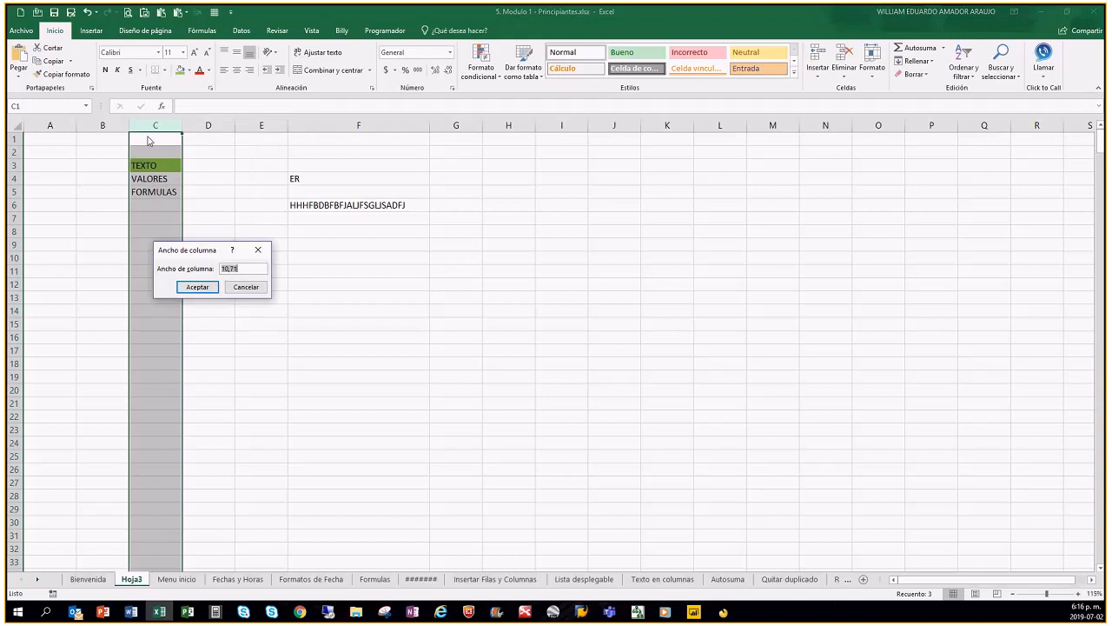
{"action": "left_click", "coordinate": [246, 287]}
Set the width of columns E to J together to 10,71.
{"action": "left_click_drag", "start_coordinate": [261, 125], "coordinate": [622, 148]}
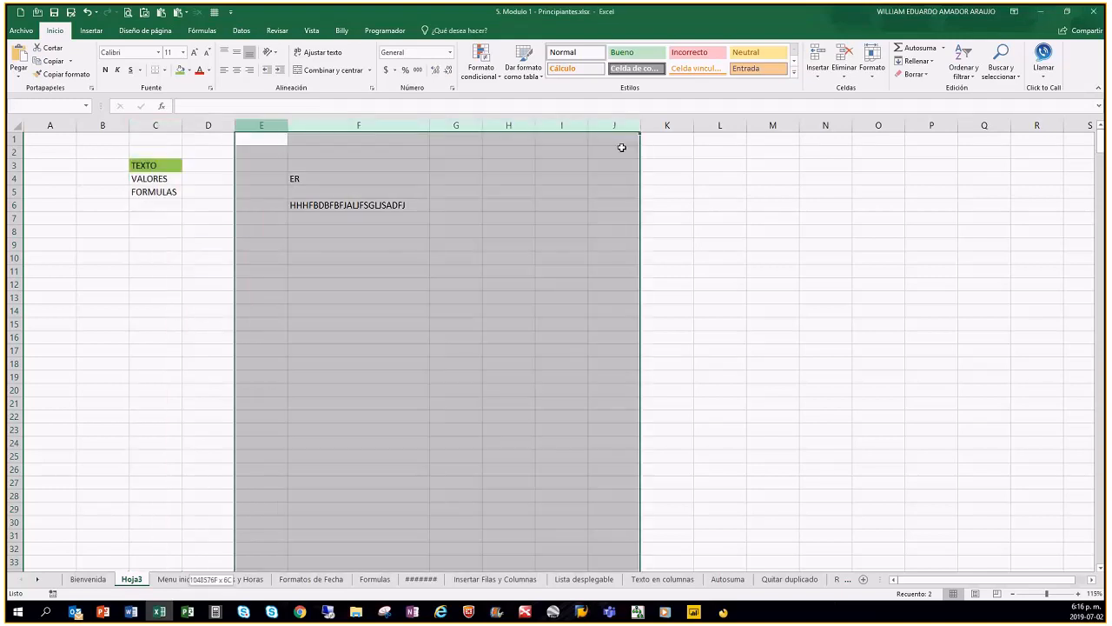
{"action": "right_click", "coordinate": [510, 200]}
{"action": "left_click", "coordinate": [571, 344]}
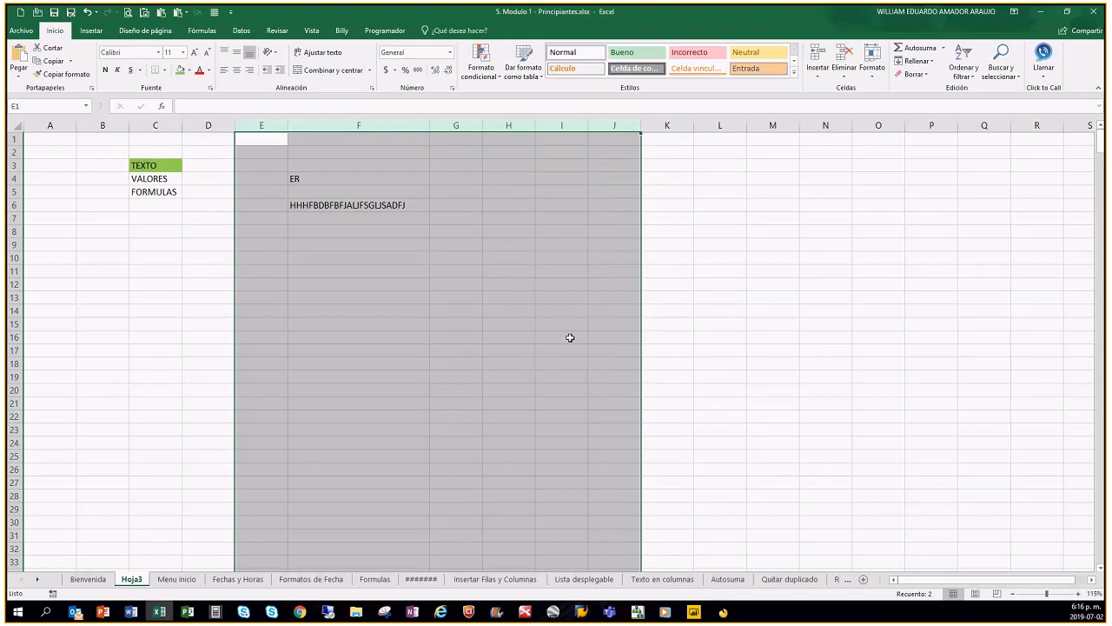
{"action": "type", "text": "10"}
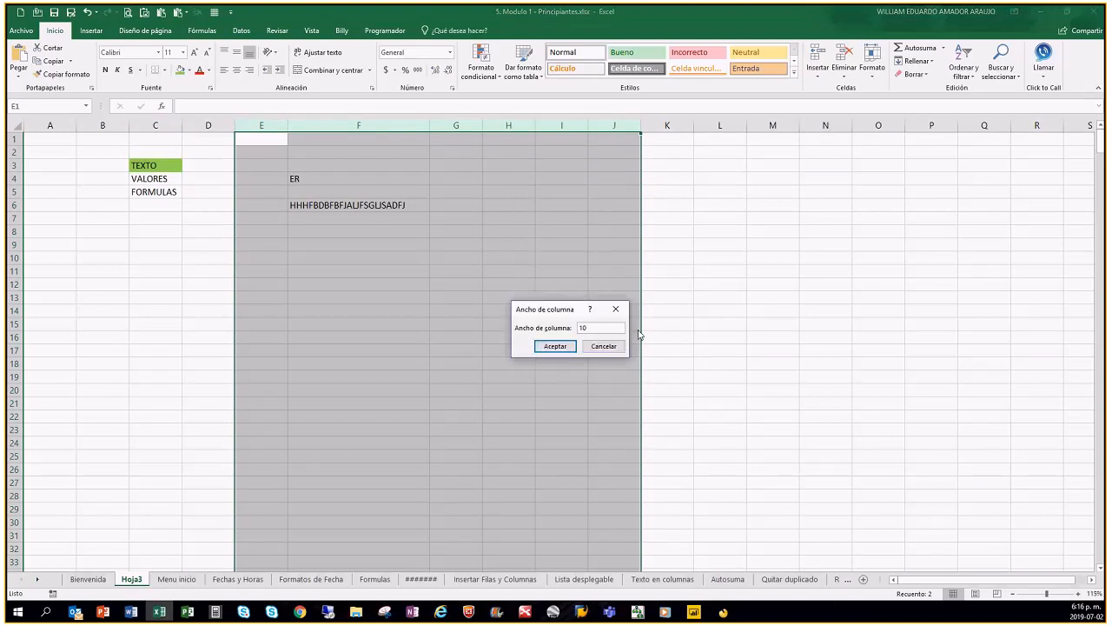
{"action": "type", "text": ",71"}
{"action": "key", "text": "Return"}
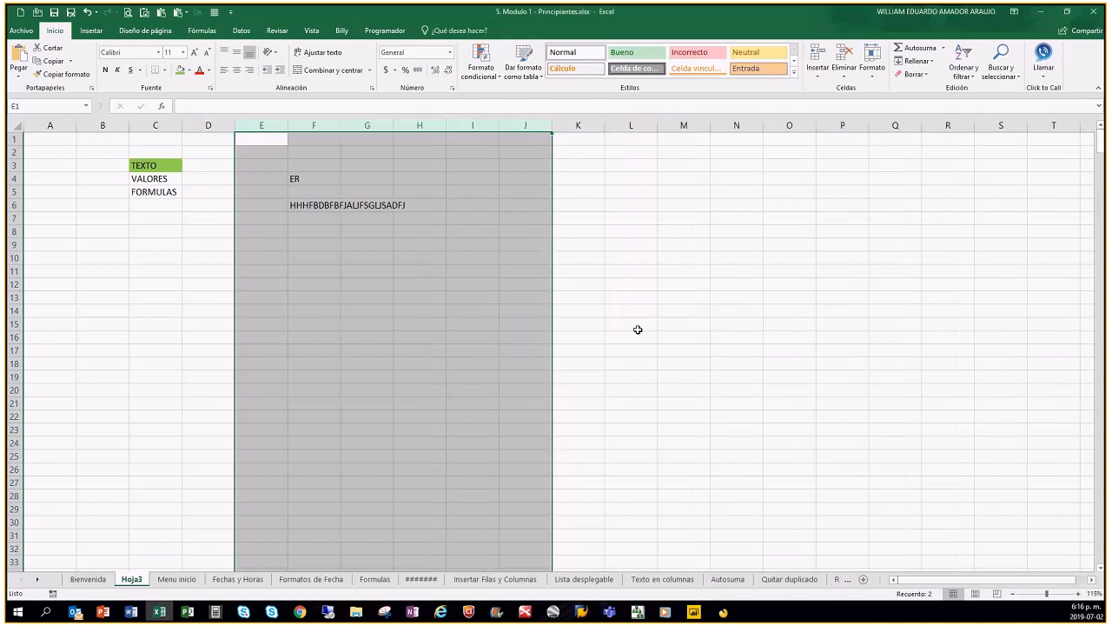
AutoFit column F to the long text in F6.
{"action": "left_click", "coordinate": [374, 249]}
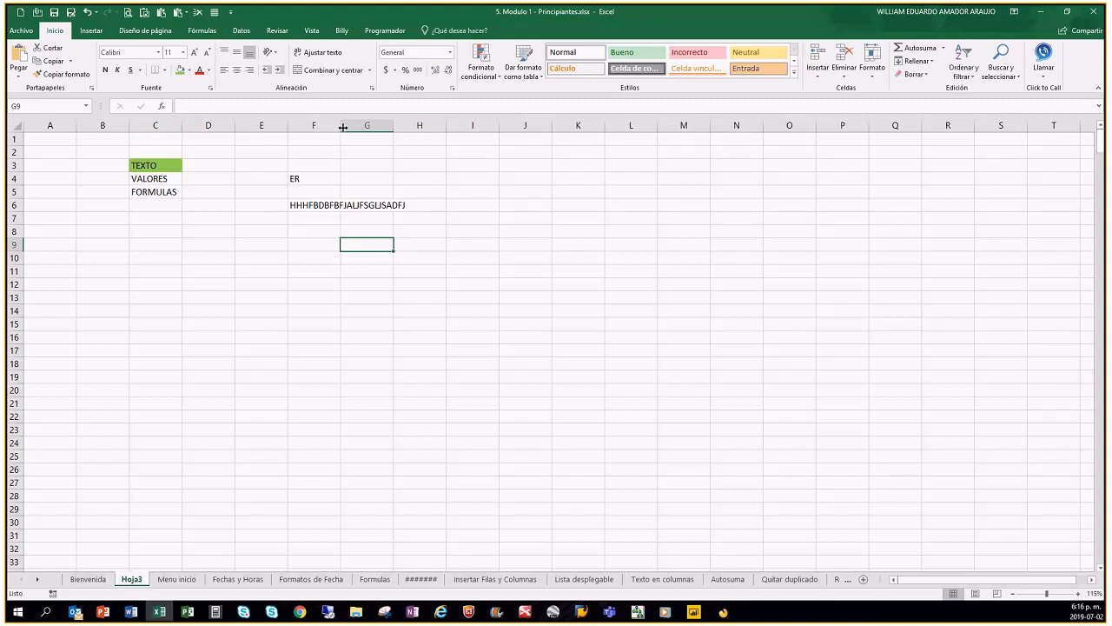
{"action": "key", "text": "Down"}
{"action": "key", "text": "Down"}
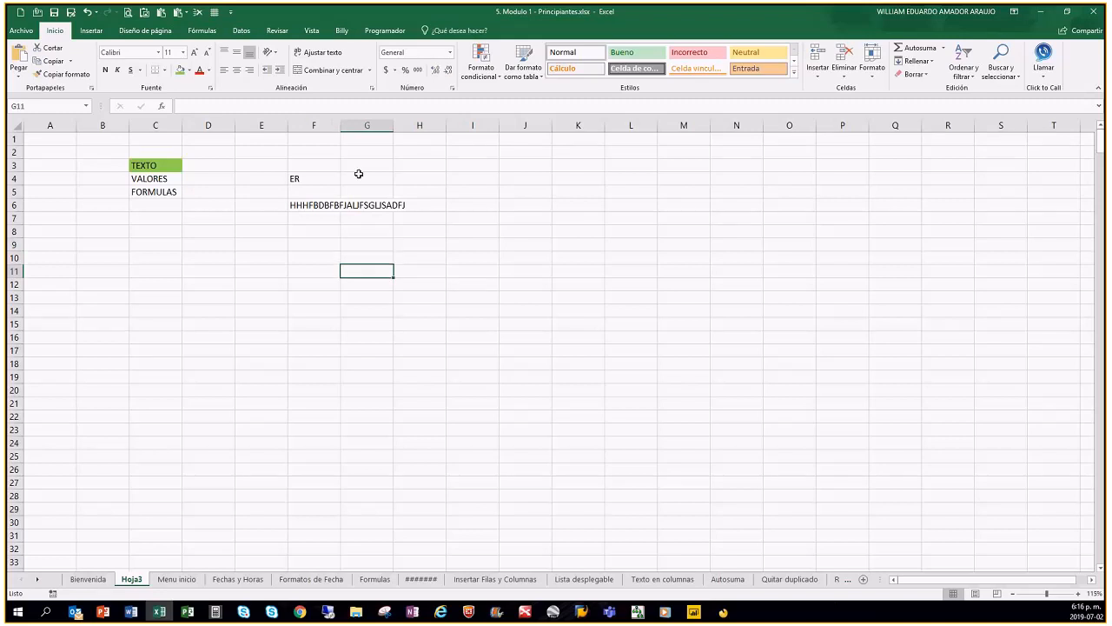
{"action": "left_click", "coordinate": [313, 204]}
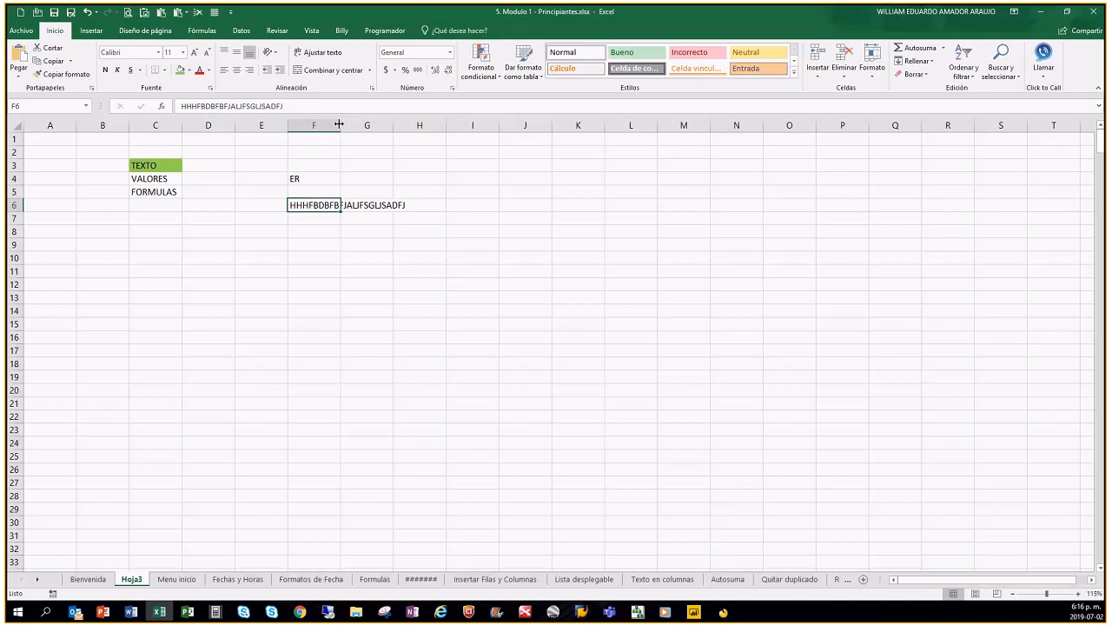
{"action": "double_click", "coordinate": [340, 124]}
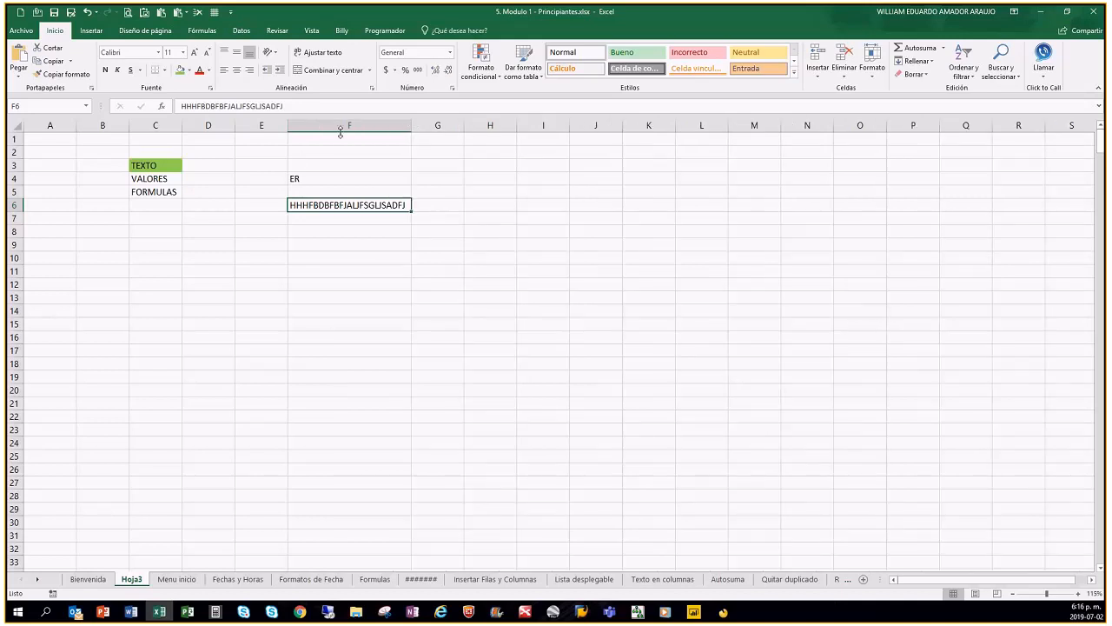
{"action": "left_click", "coordinate": [356, 257]}
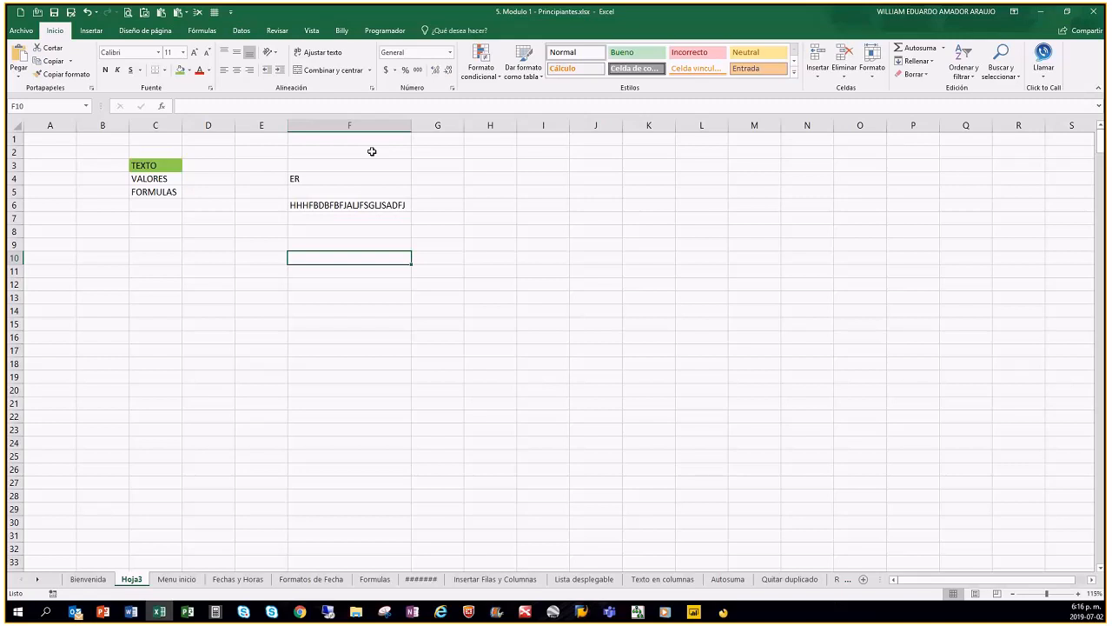
Clear the sample texts in column F by deleting the contents of F2:F8.
{"action": "left_click", "coordinate": [357, 271]}
{"action": "left_click", "coordinate": [162, 179]}
{"action": "left_click_drag", "start_coordinate": [330, 152], "coordinate": [315, 229]}
{"action": "key", "text": "Delete"}
{"action": "left_click", "coordinate": [438, 258]}
Fill the VALORES cell C4 with the standard light green to match the TEXTO cell.
{"action": "left_click", "coordinate": [153, 180]}
{"action": "left_click", "coordinate": [188, 69]}
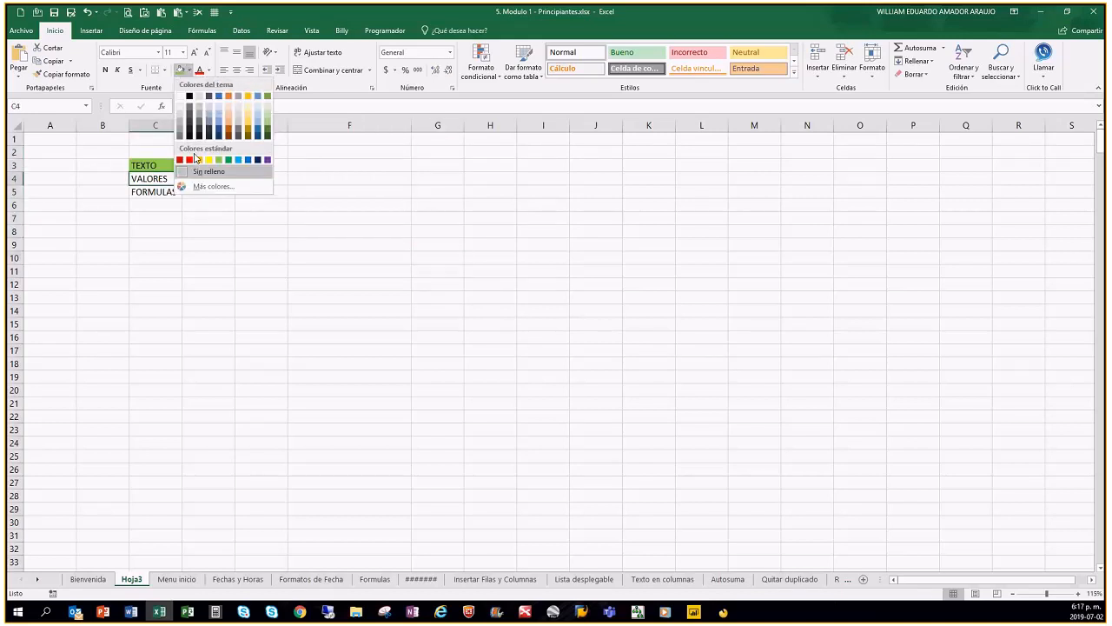
{"action": "left_click", "coordinate": [218, 159]}
{"action": "left_click", "coordinate": [304, 274]}
{"action": "left_click", "coordinate": [360, 175]}
{"action": "key", "text": "alt+Tab"}
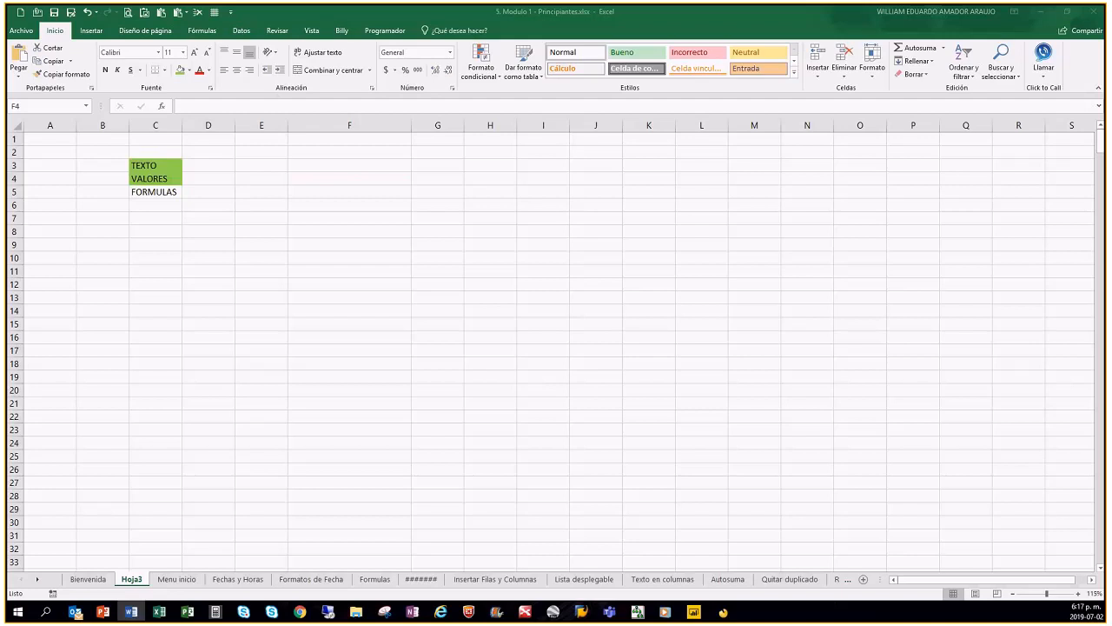
{"action": "key", "text": "alt+Tab"}
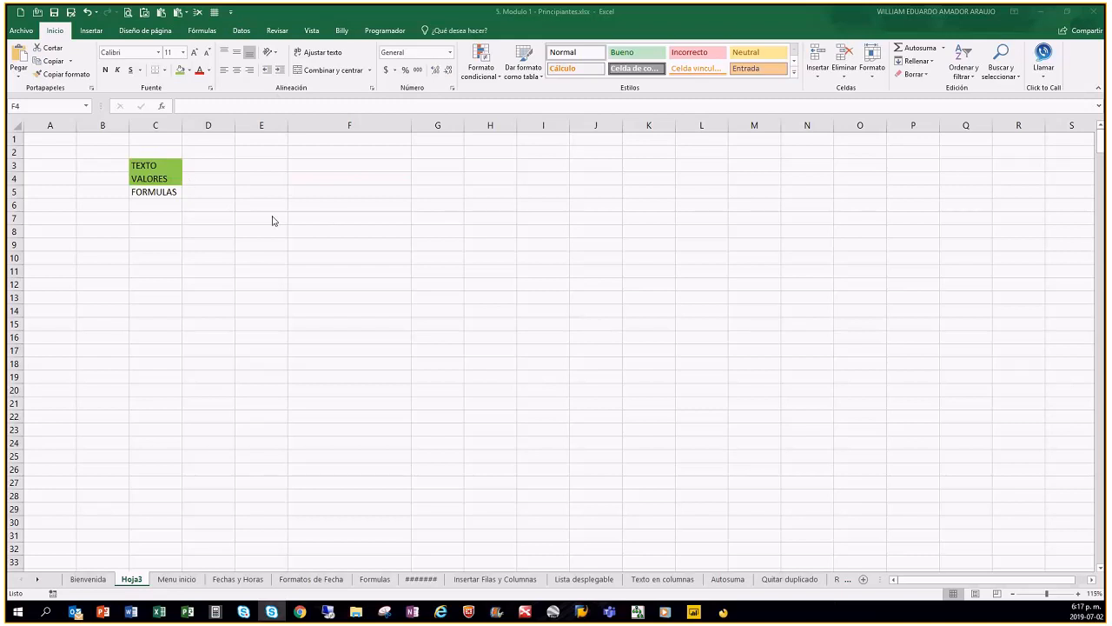
{"action": "key", "text": "alt+Tab"}
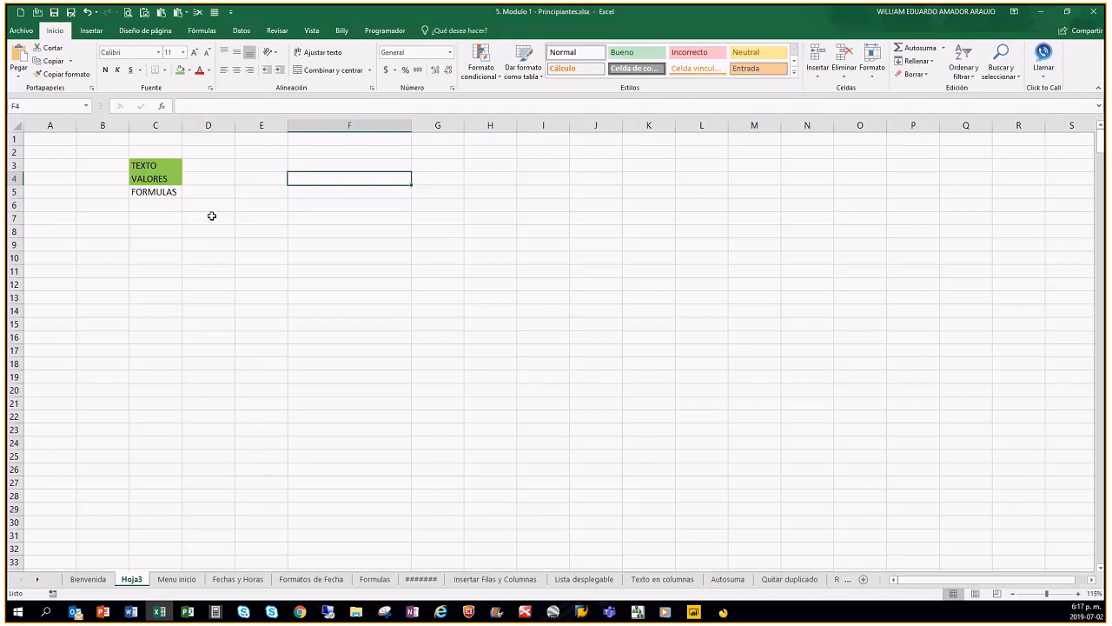
Enter the number 34 in cell F3 and reselect that cell.
{"action": "key", "text": "Down"}
{"action": "key", "text": "Down"}
{"action": "key", "text": "Up"}
{"action": "key", "text": "Up"}
{"action": "key", "text": "Up"}
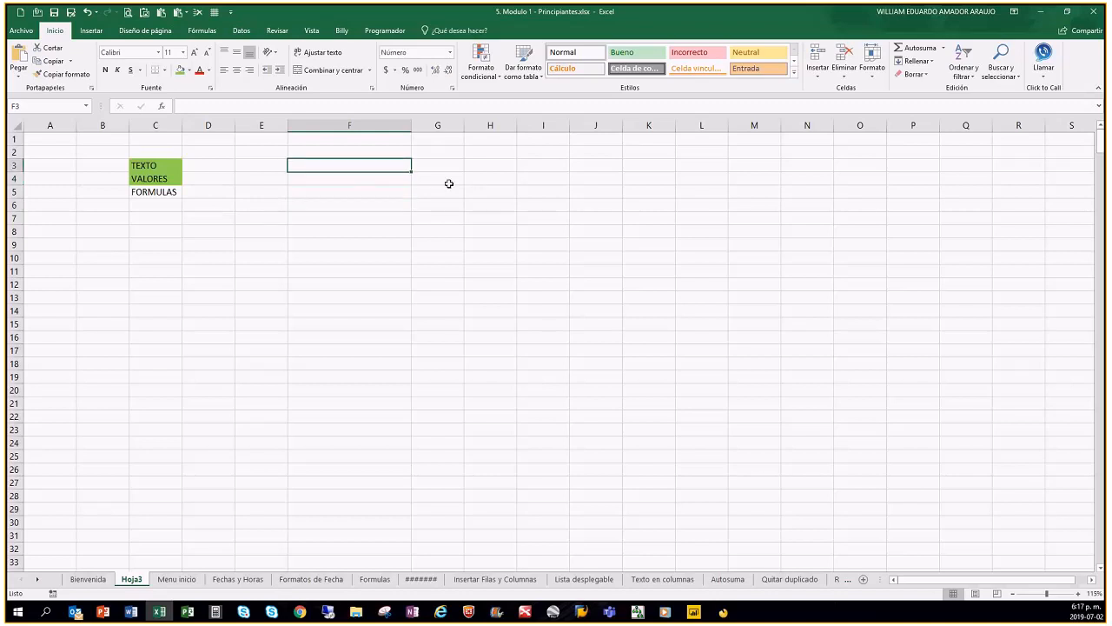
{"action": "type", "text": "34"}
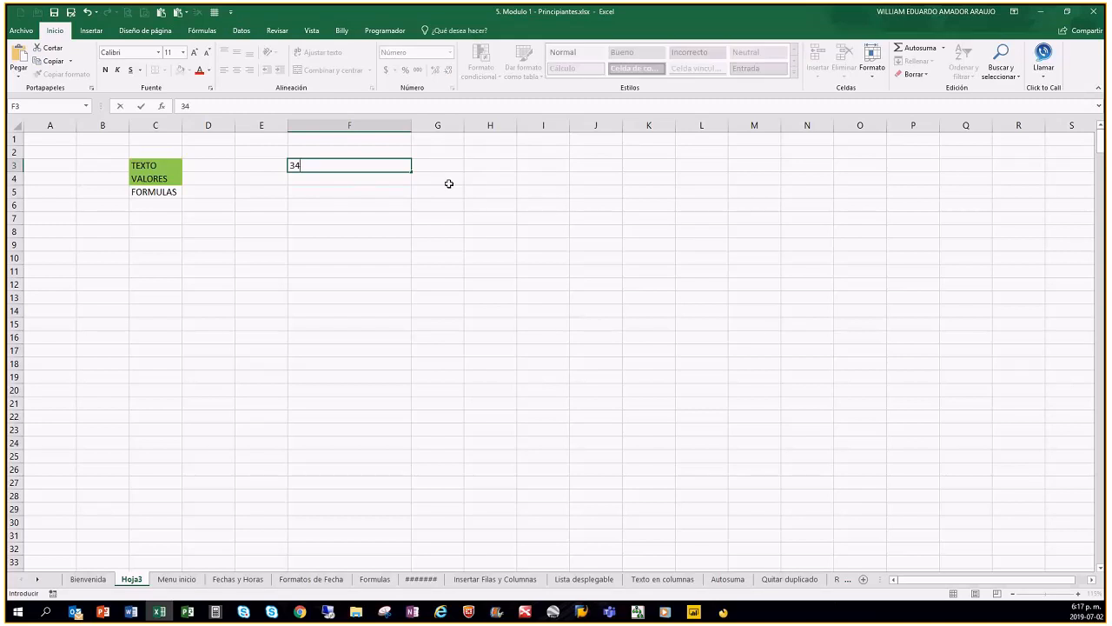
{"action": "key", "text": "Return"}
{"action": "key", "text": "Up"}
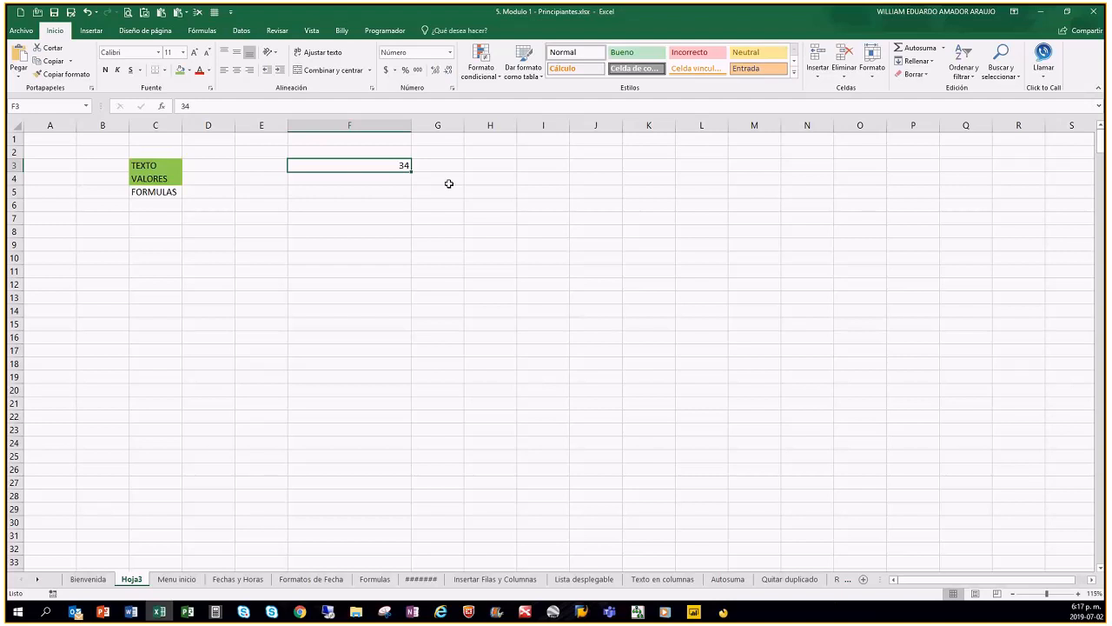
Change the number format of F3 to Texto to see how the 34 aligns.
{"action": "left_click", "coordinate": [391, 125]}
{"action": "left_click", "coordinate": [394, 166]}
{"action": "left_click", "coordinate": [526, 211]}
{"action": "right_click", "coordinate": [374, 165]}
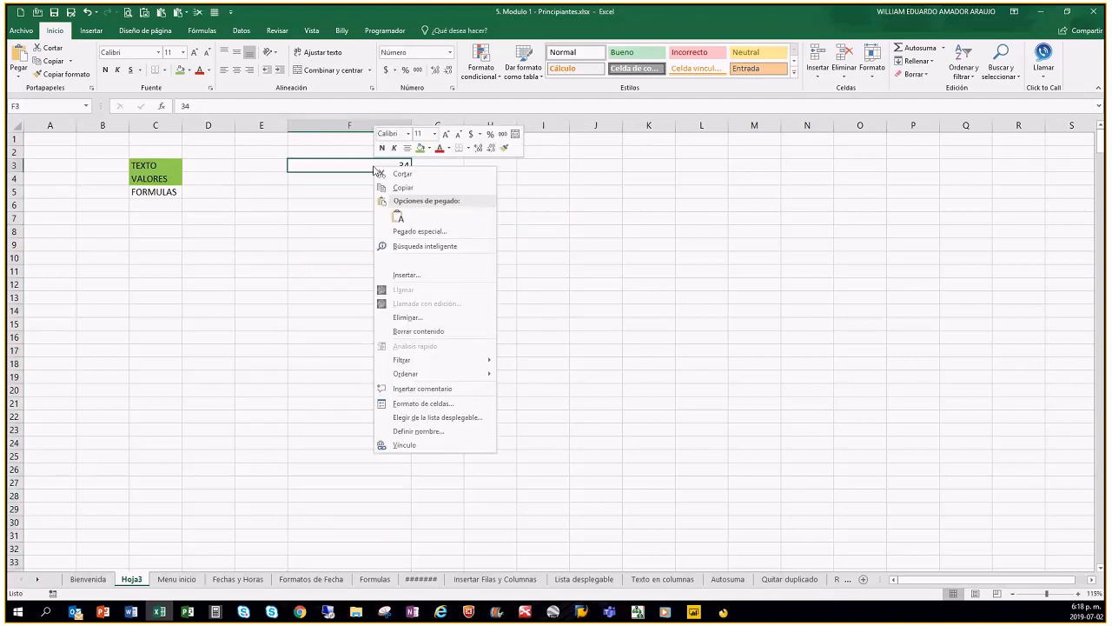
{"action": "left_click", "coordinate": [449, 52]}
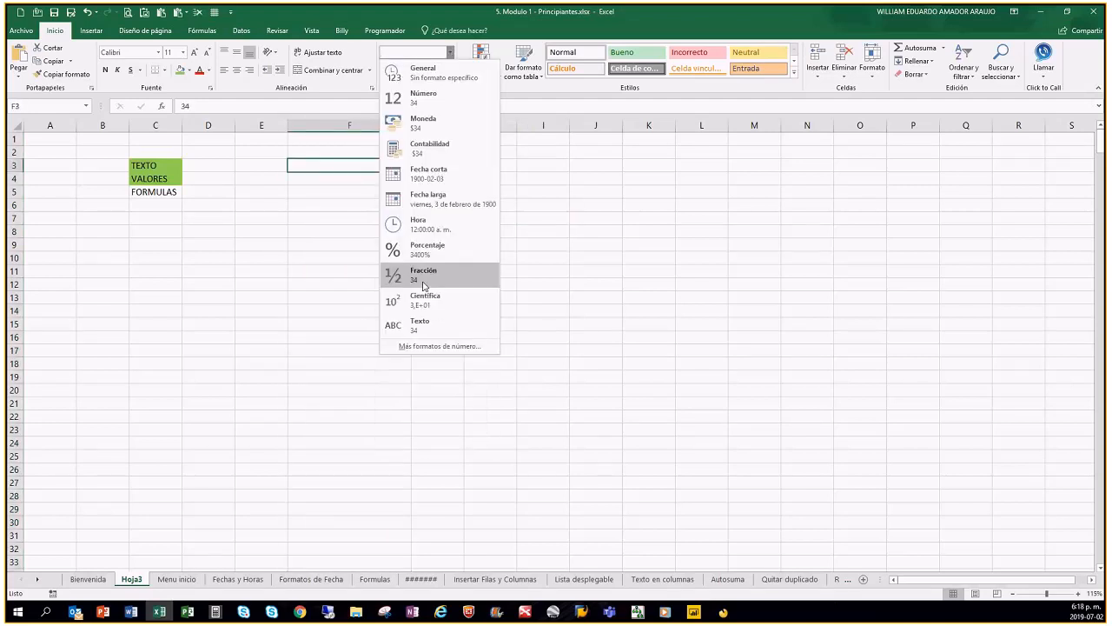
{"action": "left_click", "coordinate": [416, 319]}
{"action": "left_click", "coordinate": [470, 294]}
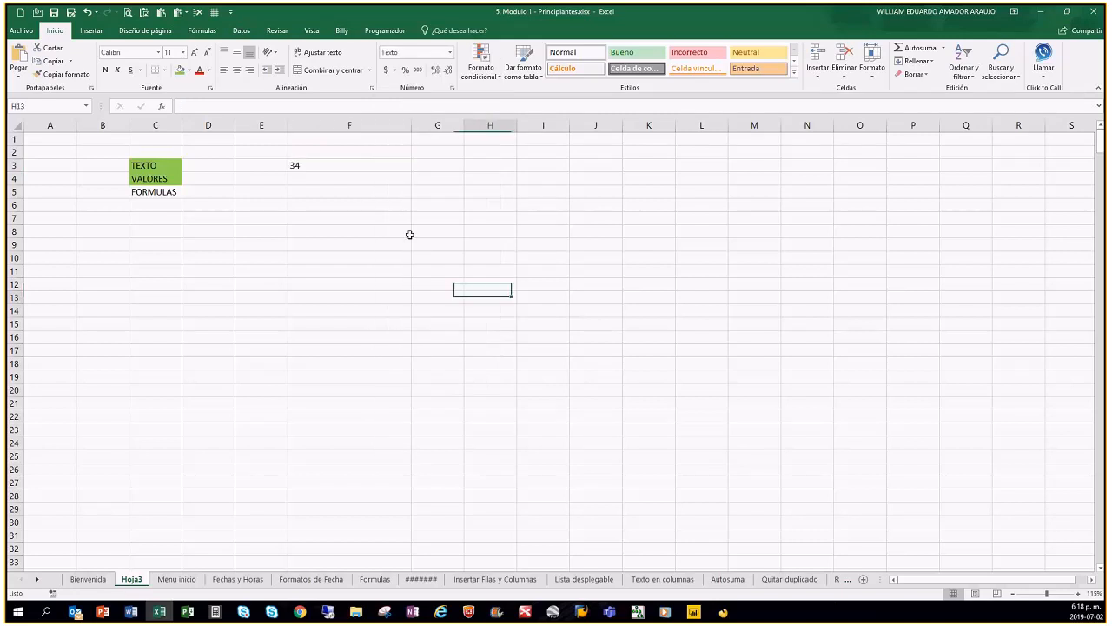
Set the format of F3 to Número and check the cell.
{"action": "left_click", "coordinate": [321, 164]}
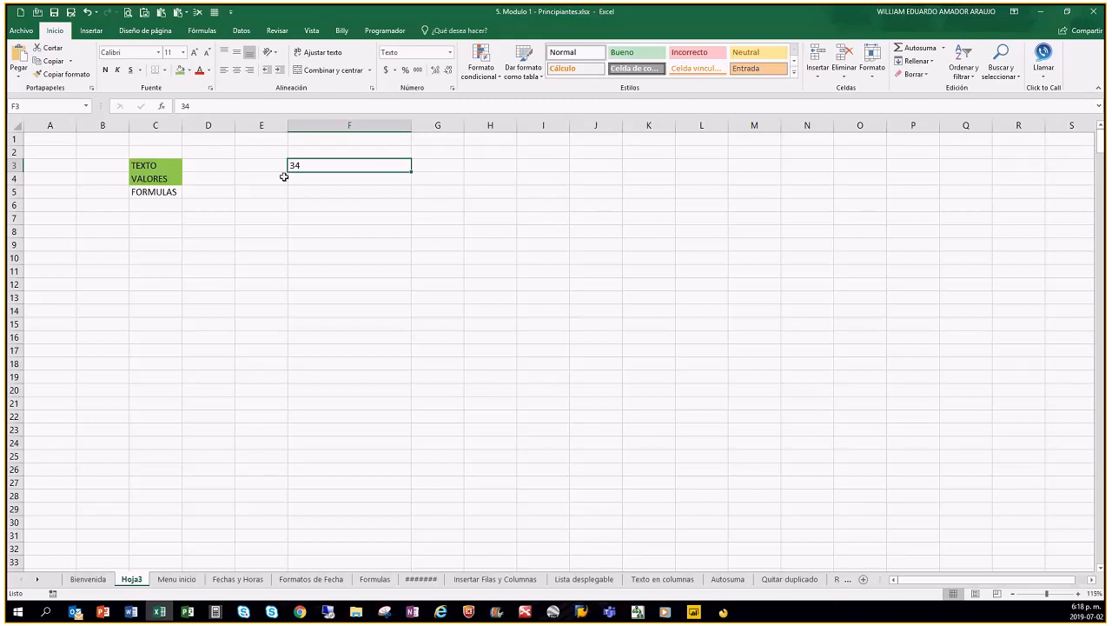
{"action": "left_click", "coordinate": [451, 52]}
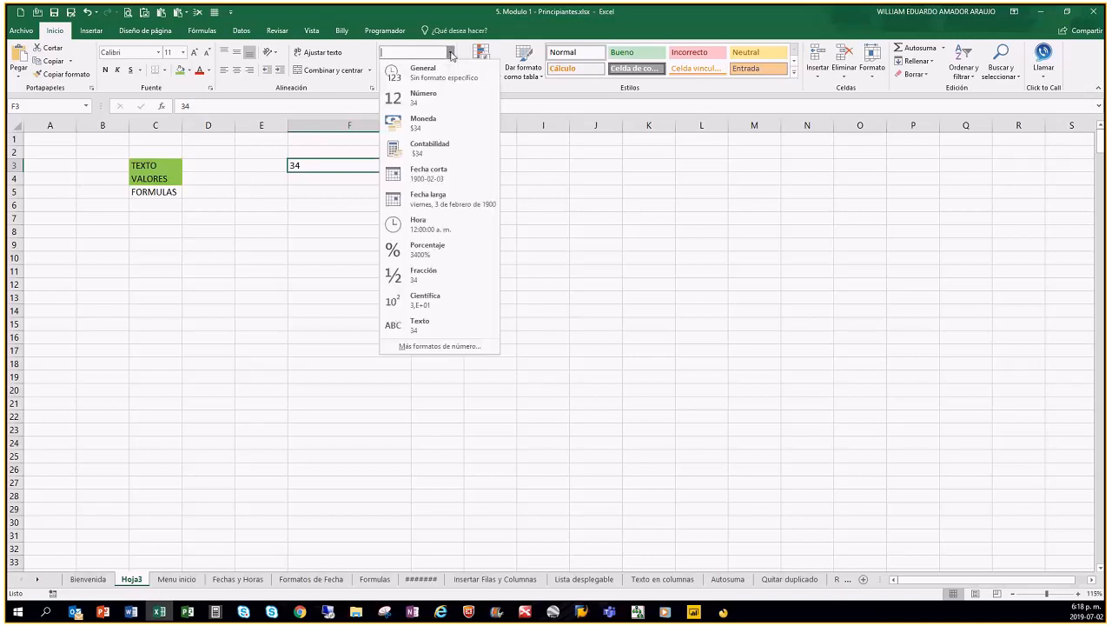
{"action": "left_click", "coordinate": [439, 103]}
{"action": "left_click", "coordinate": [373, 257]}
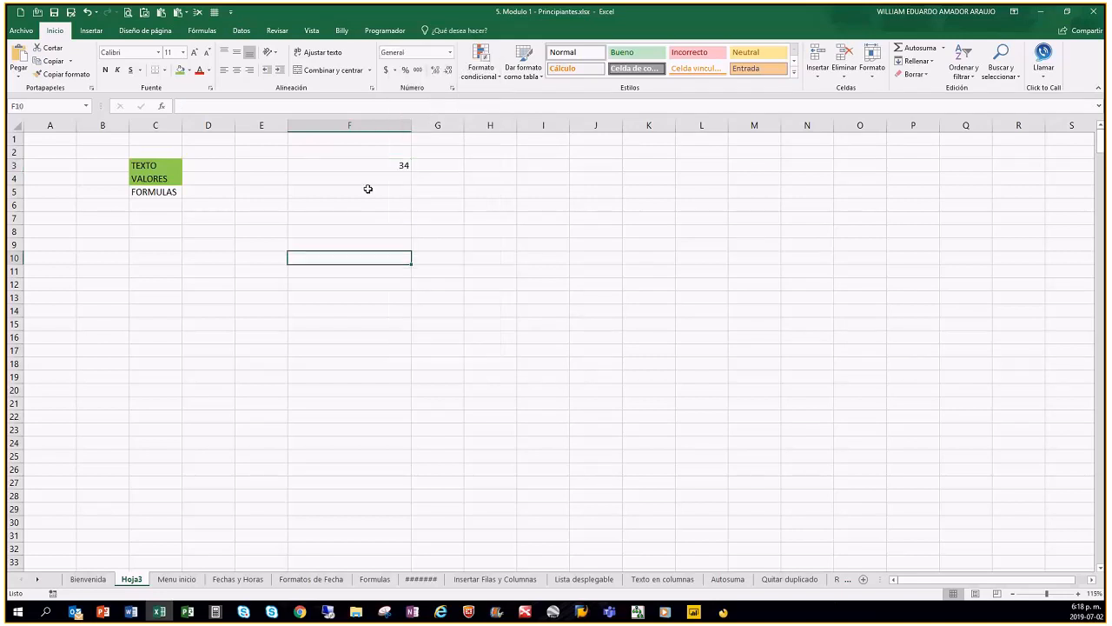
{"action": "left_click", "coordinate": [381, 164]}
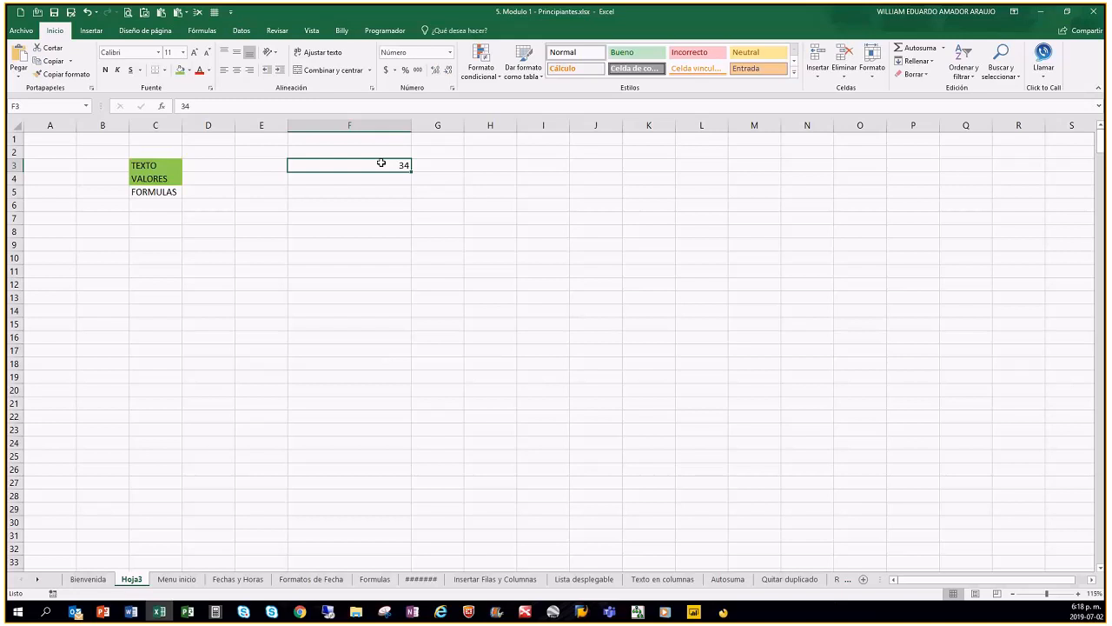
{"action": "left_click", "coordinate": [388, 231]}
{"action": "key", "text": "alt+Tab"}
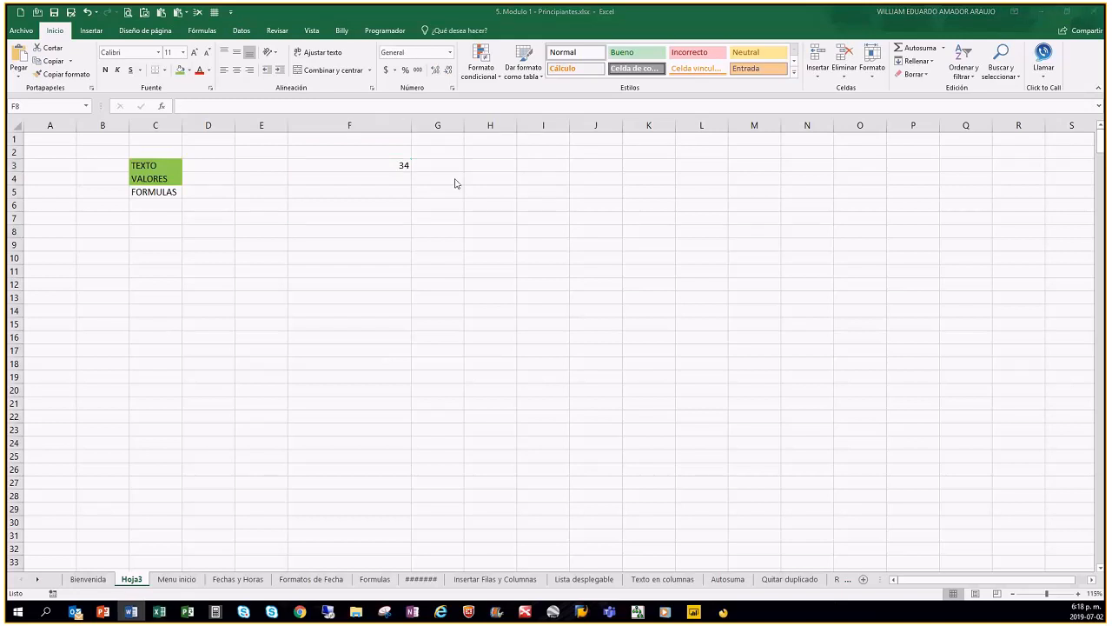
Narrow column F to about two thirds of its width and select cell F3.
{"action": "key", "text": "alt+Tab"}
{"action": "left_click_drag", "start_coordinate": [412, 126], "coordinate": [373, 126]}
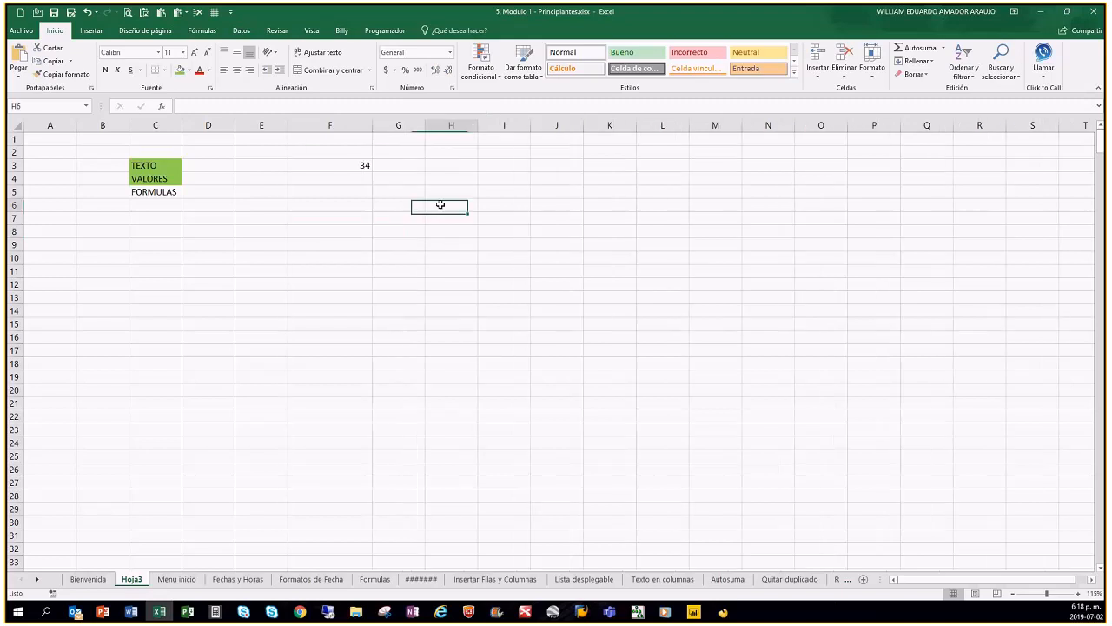
{"action": "left_click", "coordinate": [335, 165]}
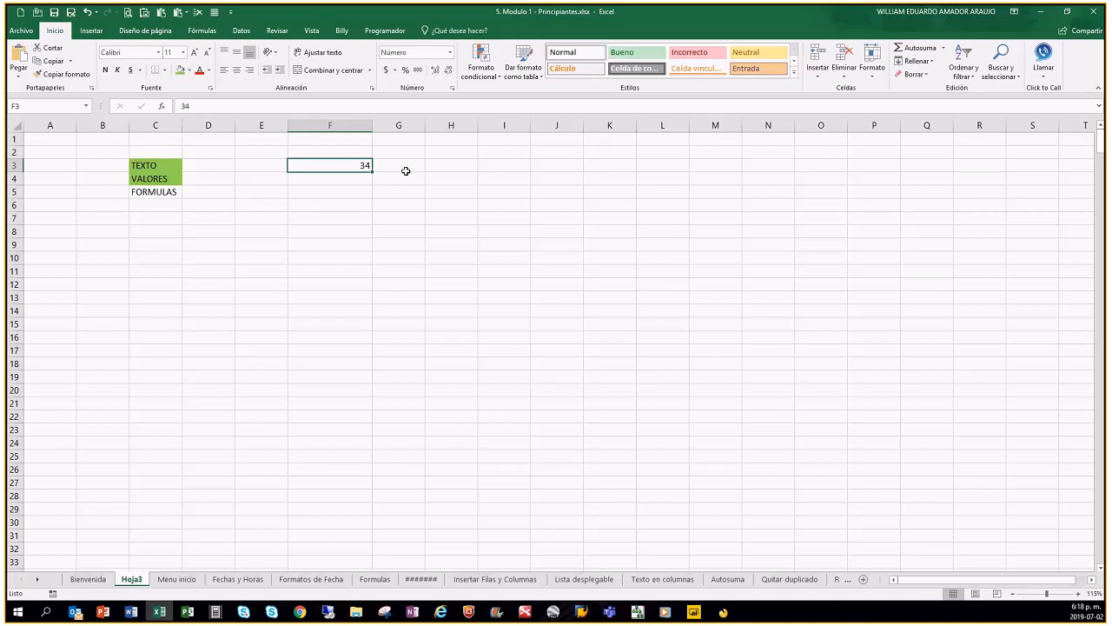
Enter the numbers 123456, 789 and 1002 in cells F5, F6 and F7, and reselect F7.
{"action": "key", "text": "Down"}
{"action": "key", "text": "Down"}
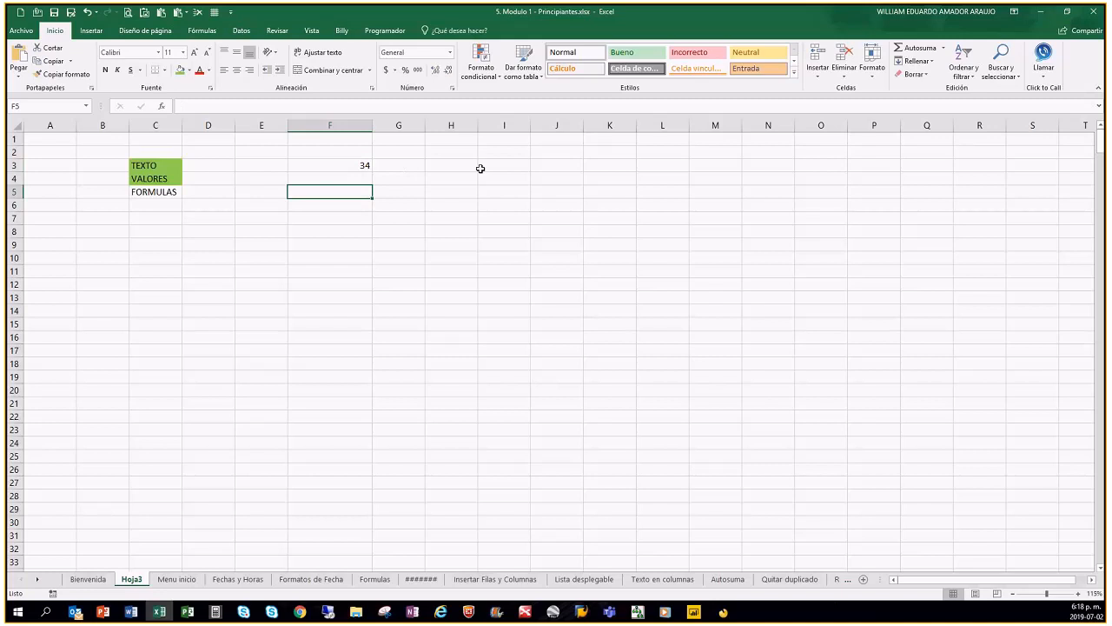
{"action": "type", "text": "123456"}
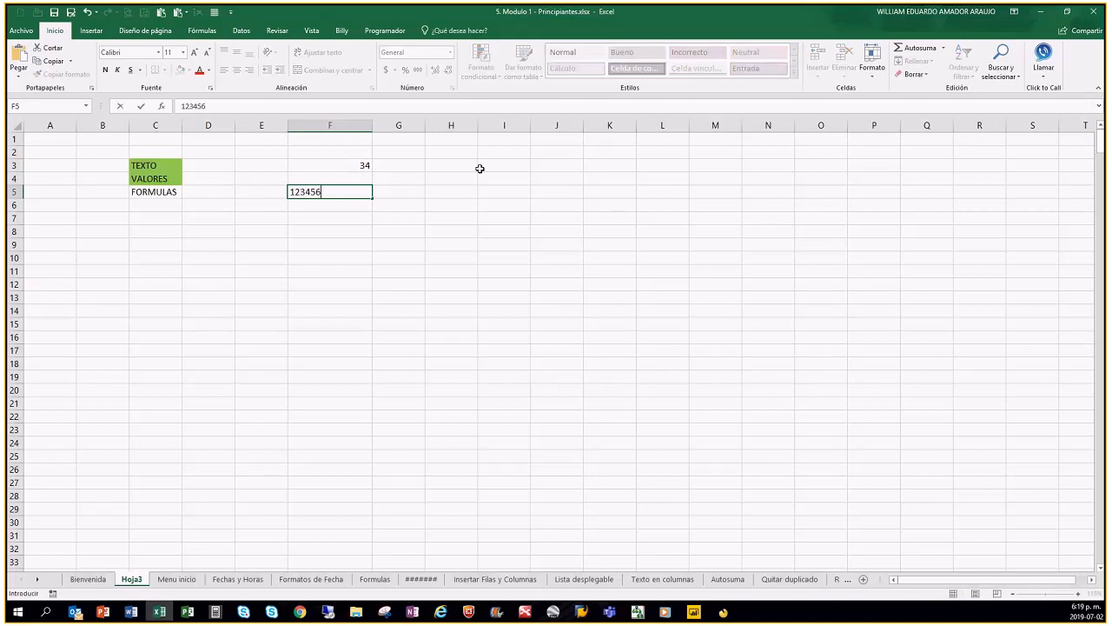
{"action": "key", "text": "Return"}
{"action": "type", "text": "789"}
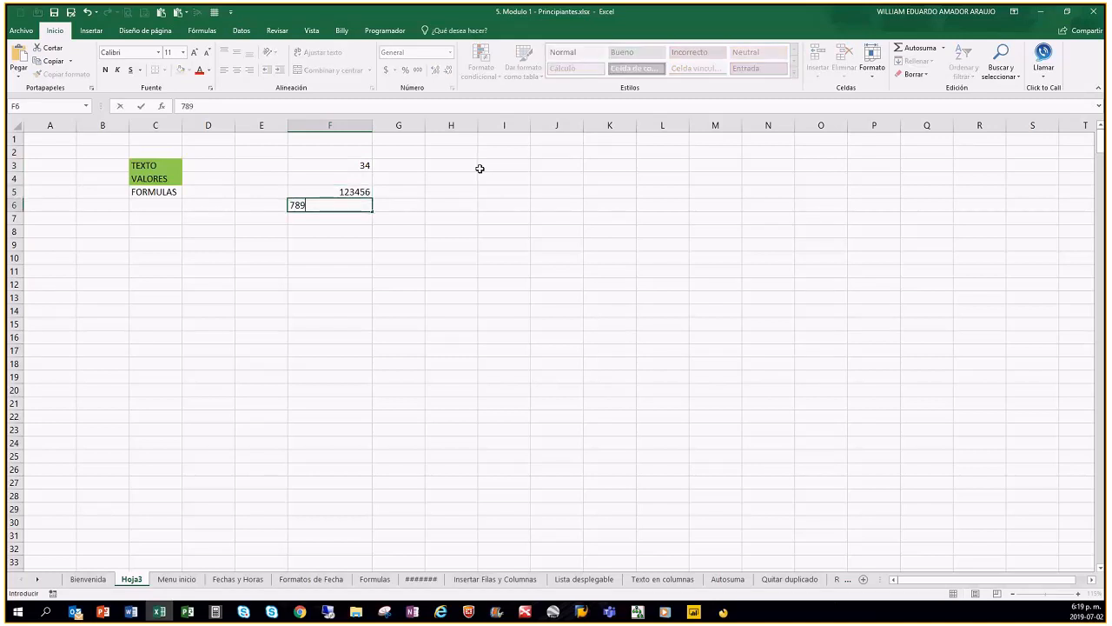
{"action": "key", "text": "Return"}
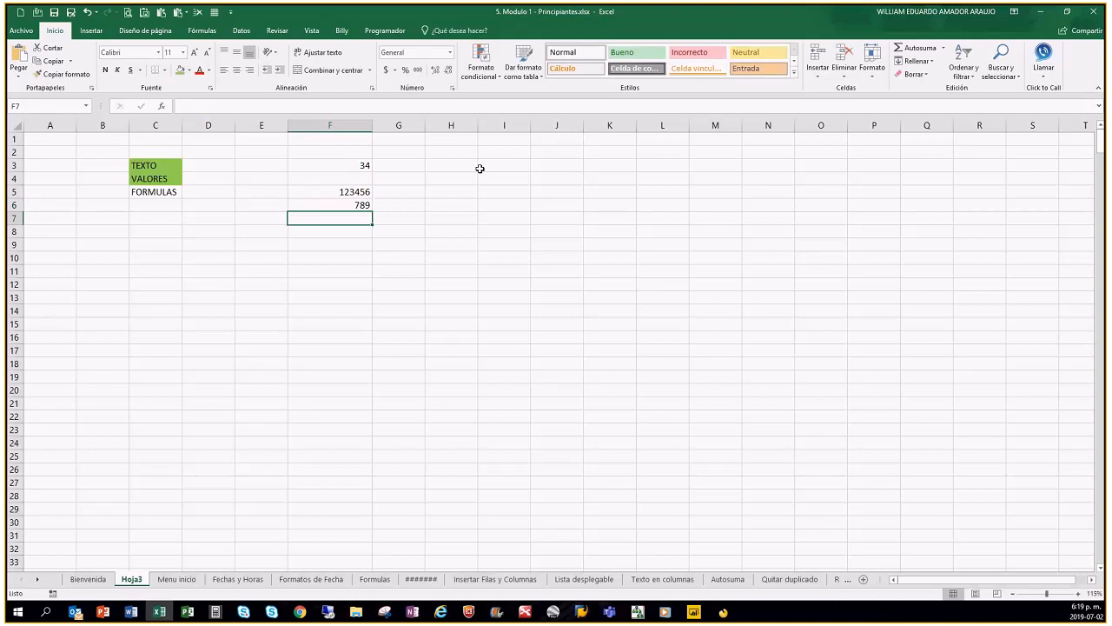
{"action": "type", "text": "1002"}
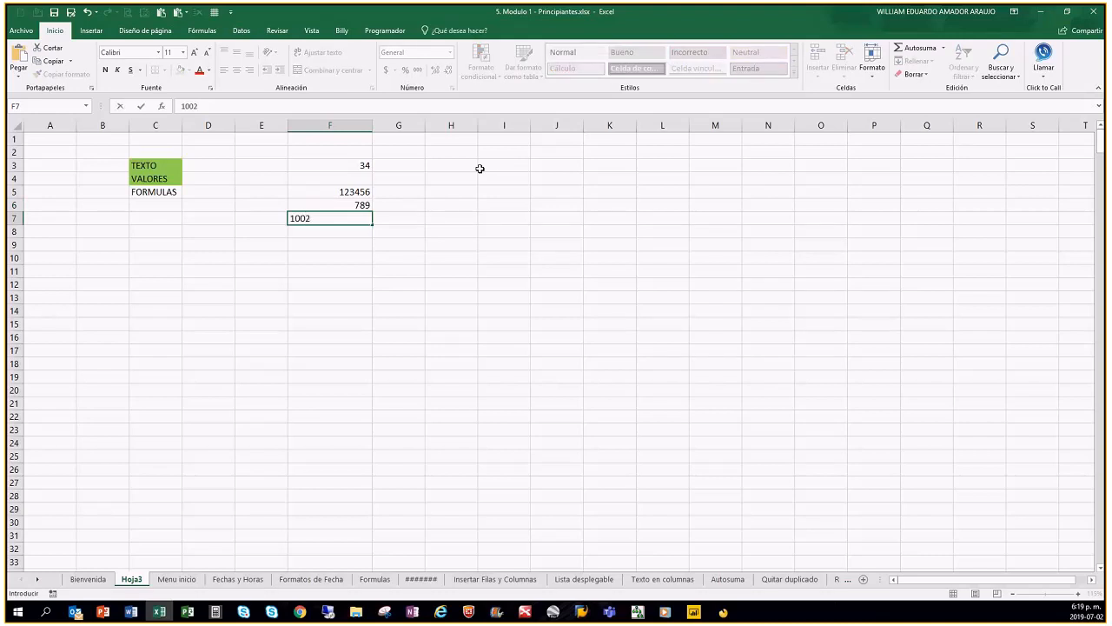
{"action": "key", "text": "Return"}
{"action": "key", "text": "Up"}
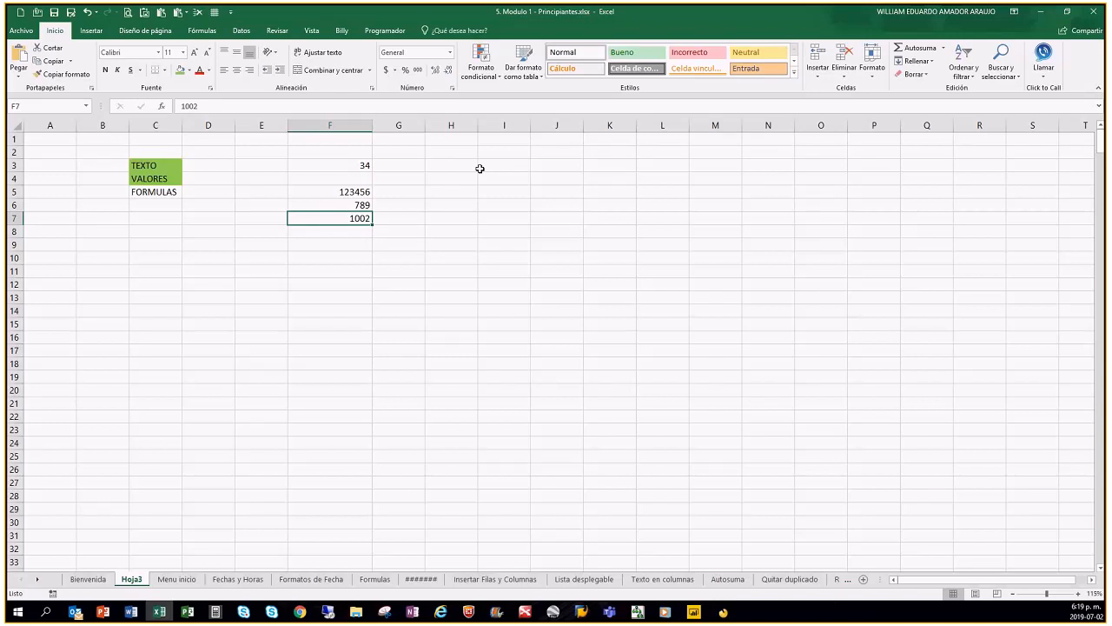
Go through the numbers in column F from F3 to F7, examining their alignment and stored content.
{"action": "key", "text": "Up"}
{"action": "key", "text": "Up"}
{"action": "key", "text": "Up"}
{"action": "key", "text": "Up"}
{"action": "key", "text": "Down"}
{"action": "key", "text": "Down"}
{"action": "key", "text": "Down"}
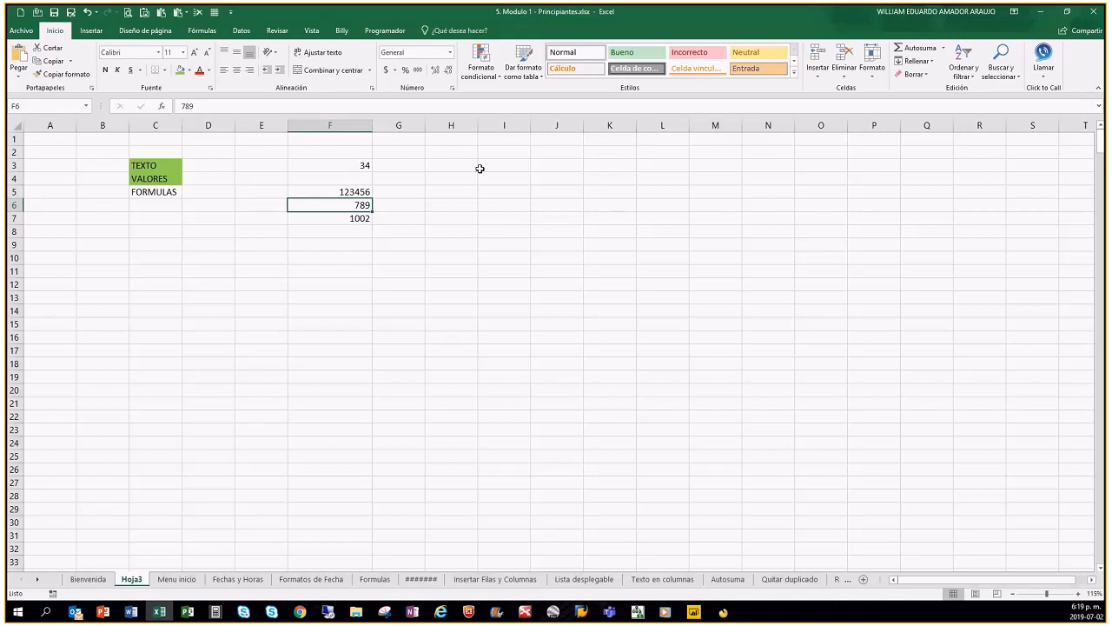
{"action": "key", "text": "Up"}
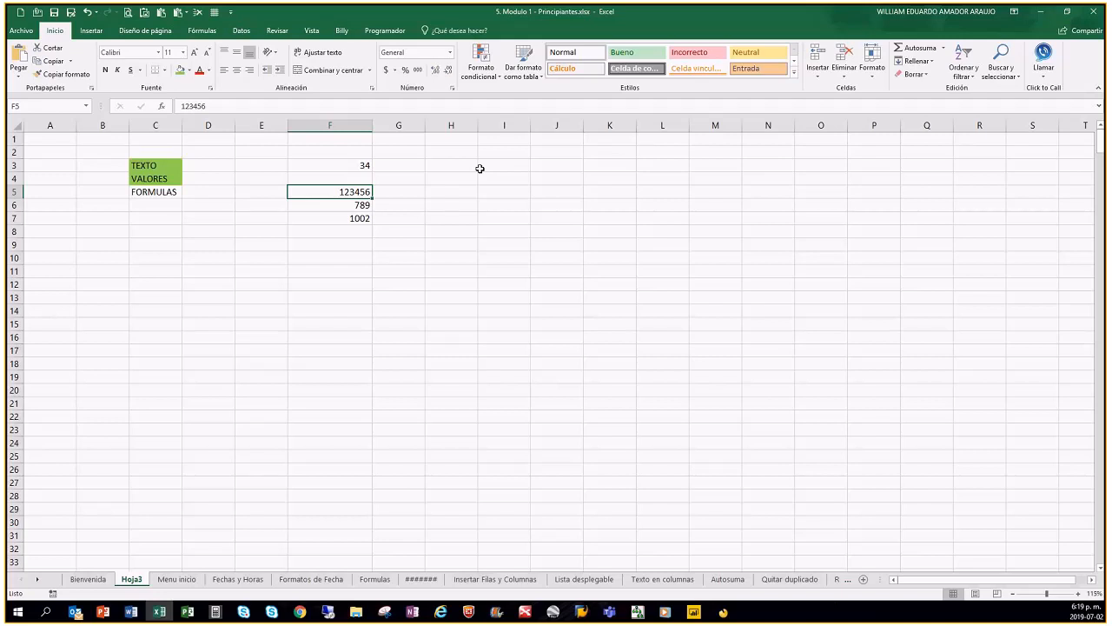
{"action": "left_click", "coordinate": [360, 221]}
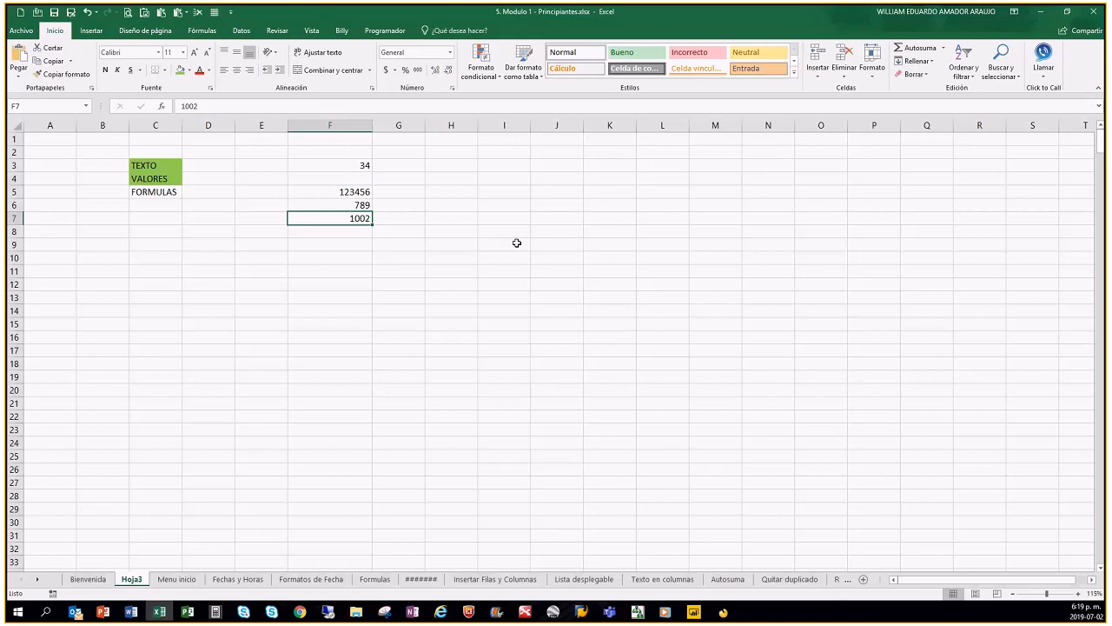
{"action": "key", "text": "Up"}
{"action": "key", "text": "Down"}
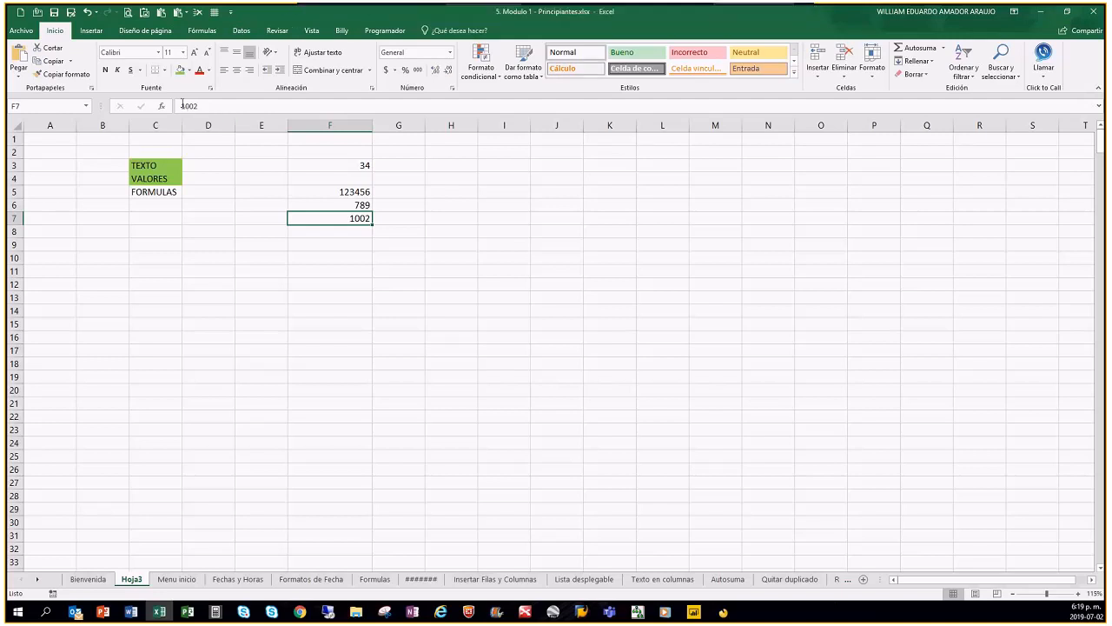
Re-enter the number in F7 as +1002 and check how the cell stores the sign.
{"action": "left_click", "coordinate": [326, 110]}
{"action": "key", "text": "Home"}
{"action": "type", "text": "+"}
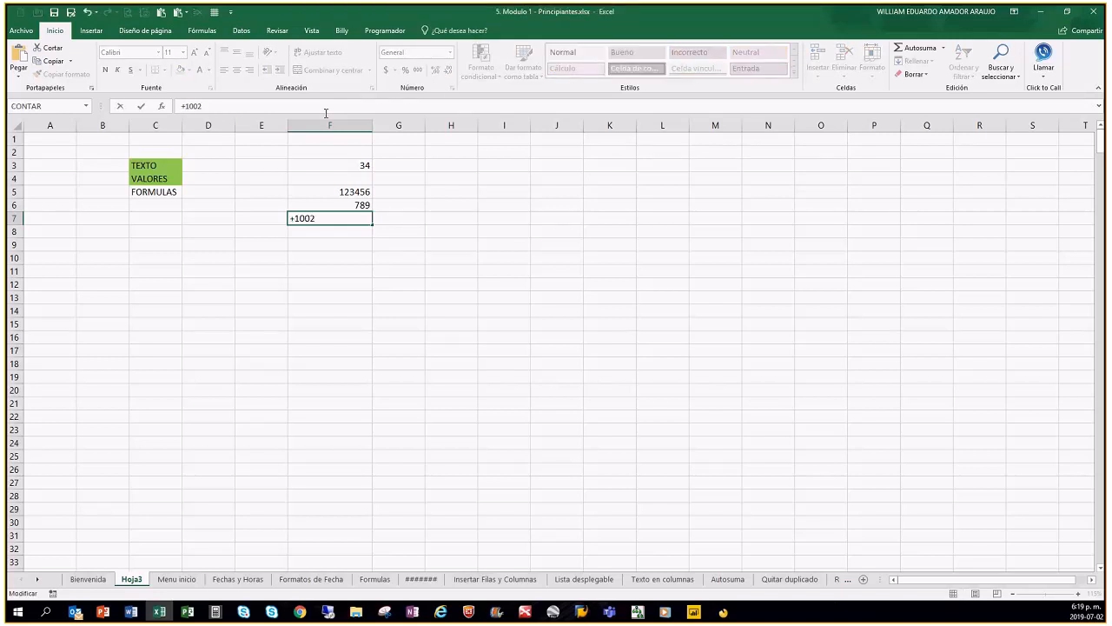
{"action": "key", "text": "ctrl+Return"}
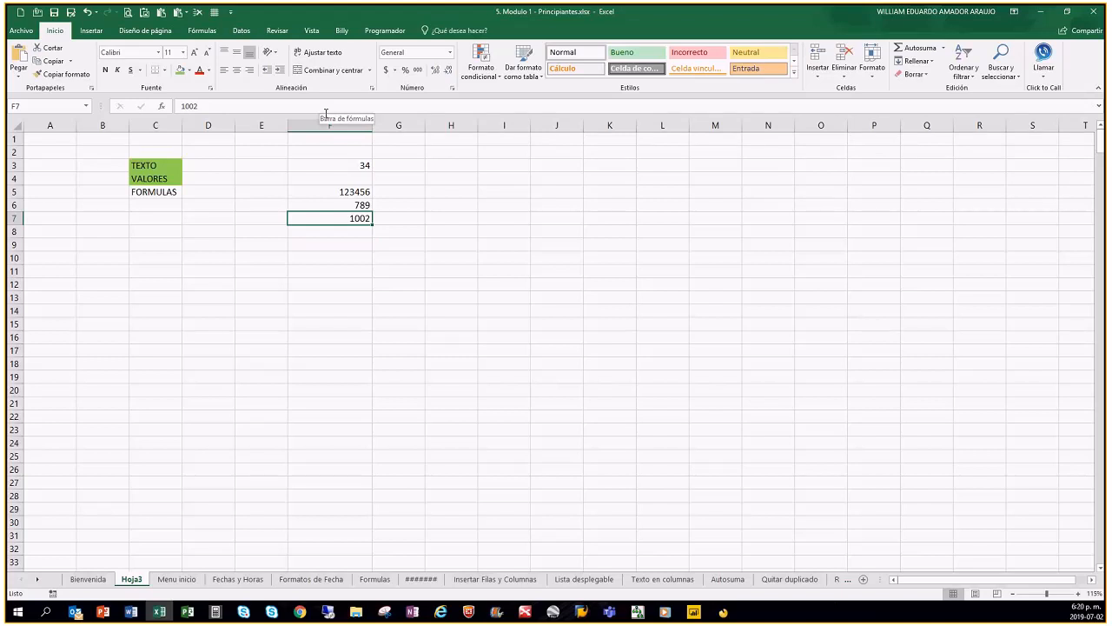
{"action": "left_click", "coordinate": [327, 108]}
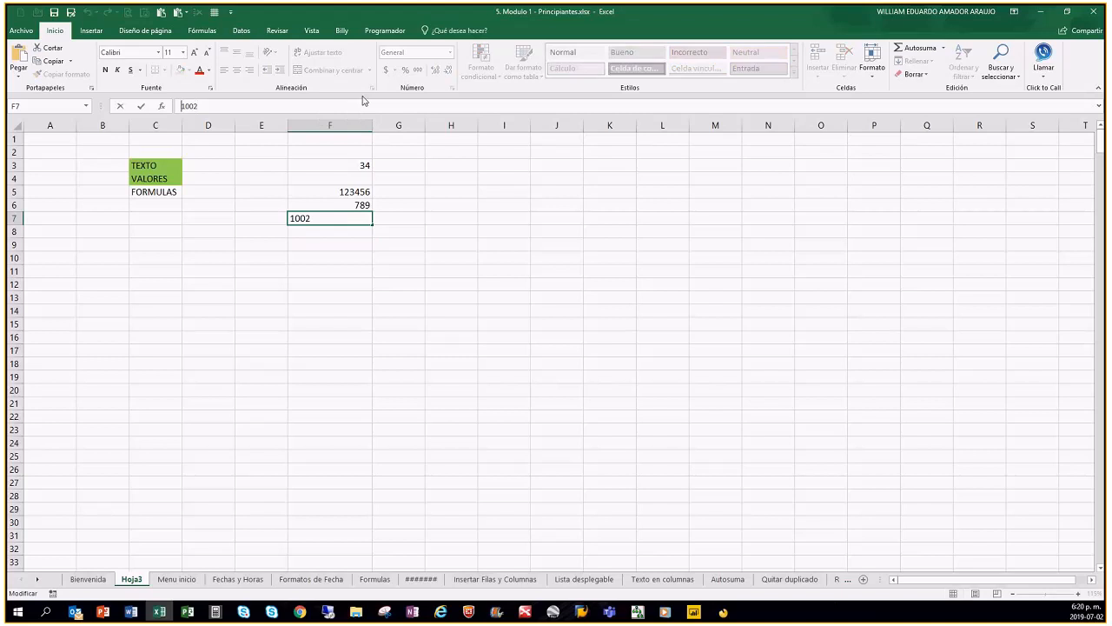
{"action": "type", "text": "="}
{"action": "key", "text": "Return"}
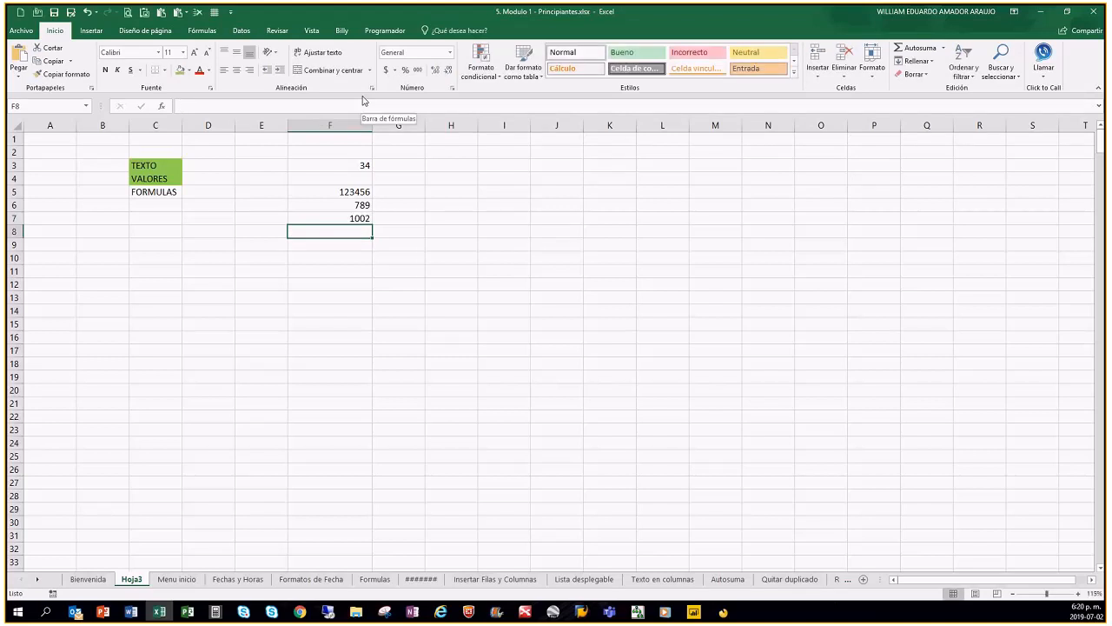
{"action": "key", "text": "Up"}
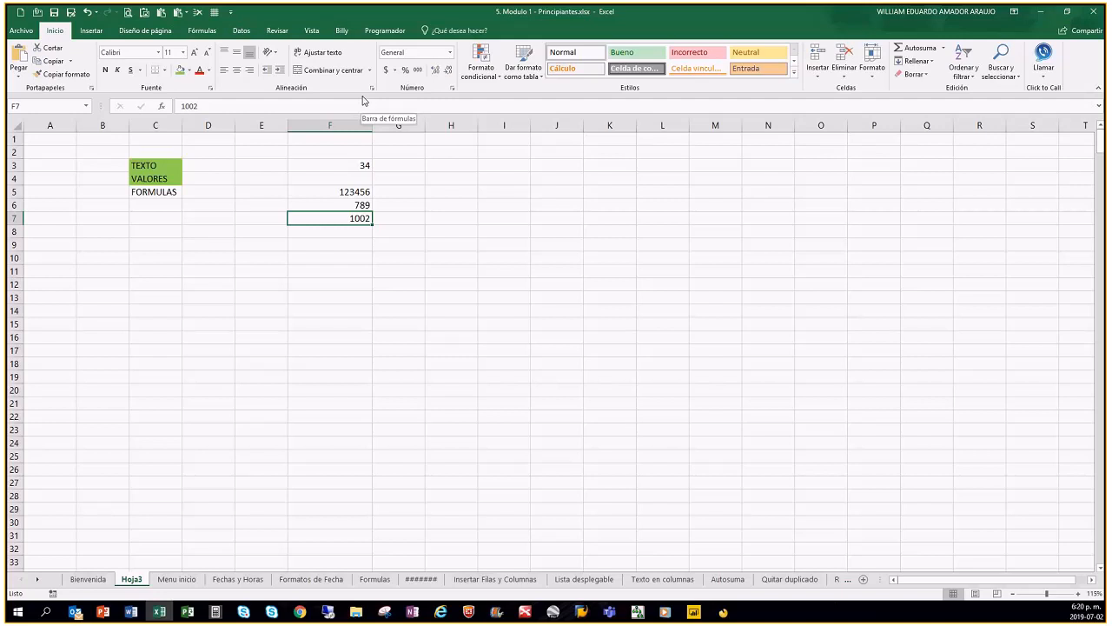
Change the number in F6 to -789 and compare it with the cells above and below.
{"action": "left_click", "coordinate": [305, 206]}
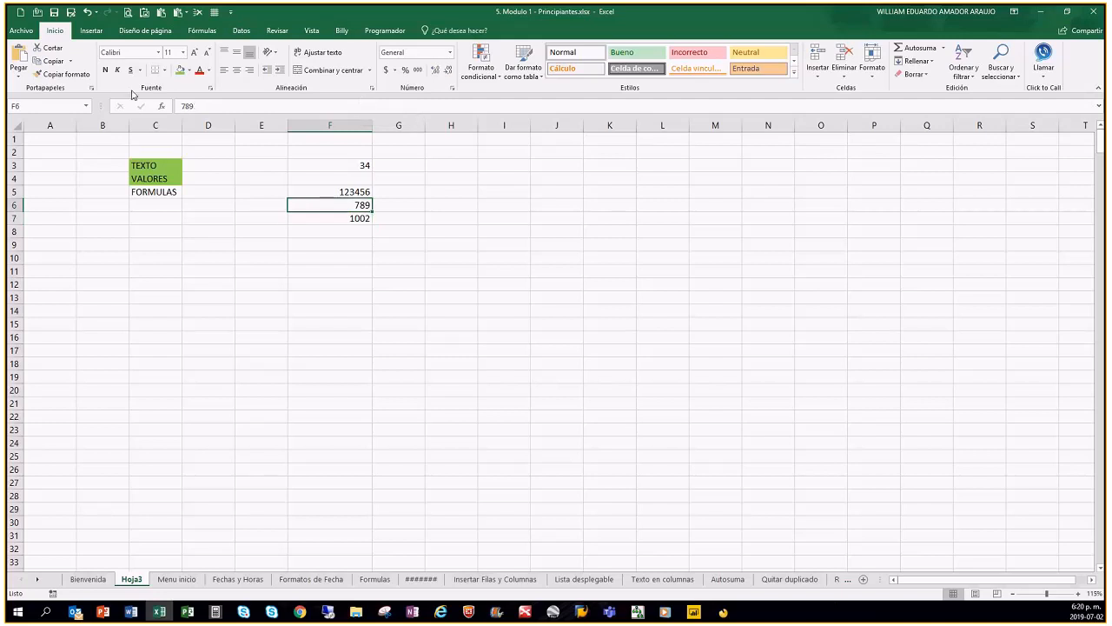
{"action": "left_click", "coordinate": [354, 107]}
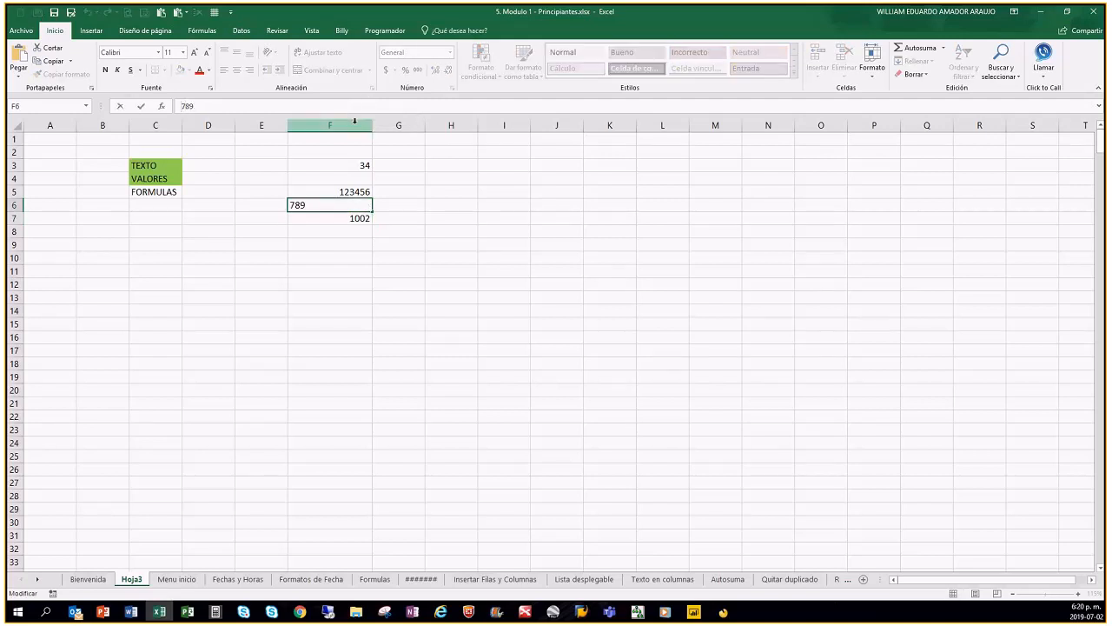
{"action": "type", "text": "-"}
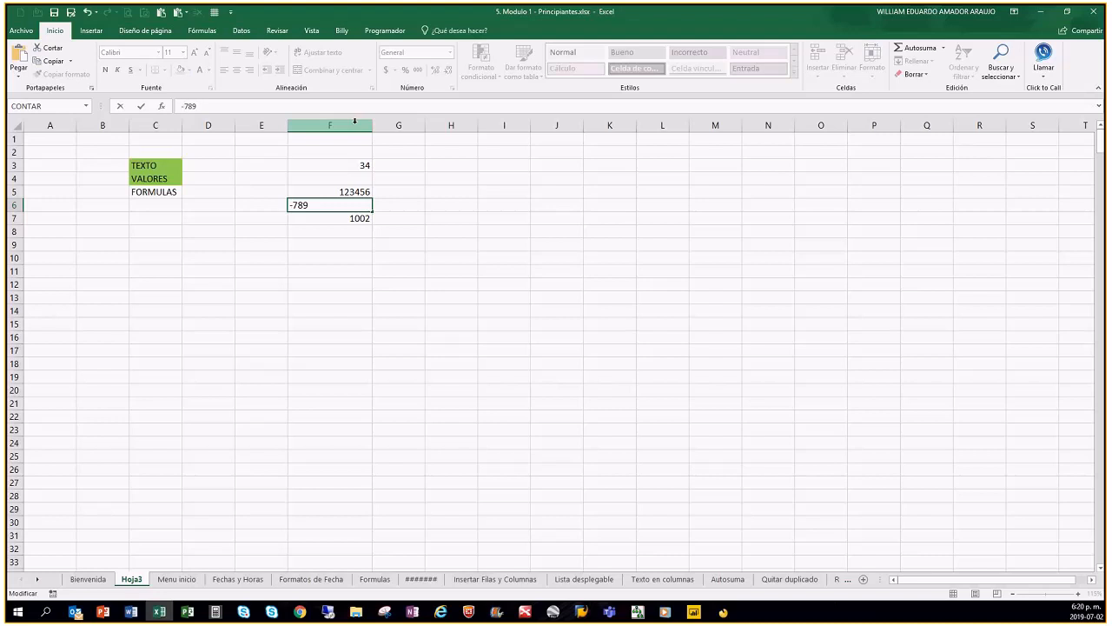
{"action": "key", "text": "Return"}
{"action": "key", "text": "Up"}
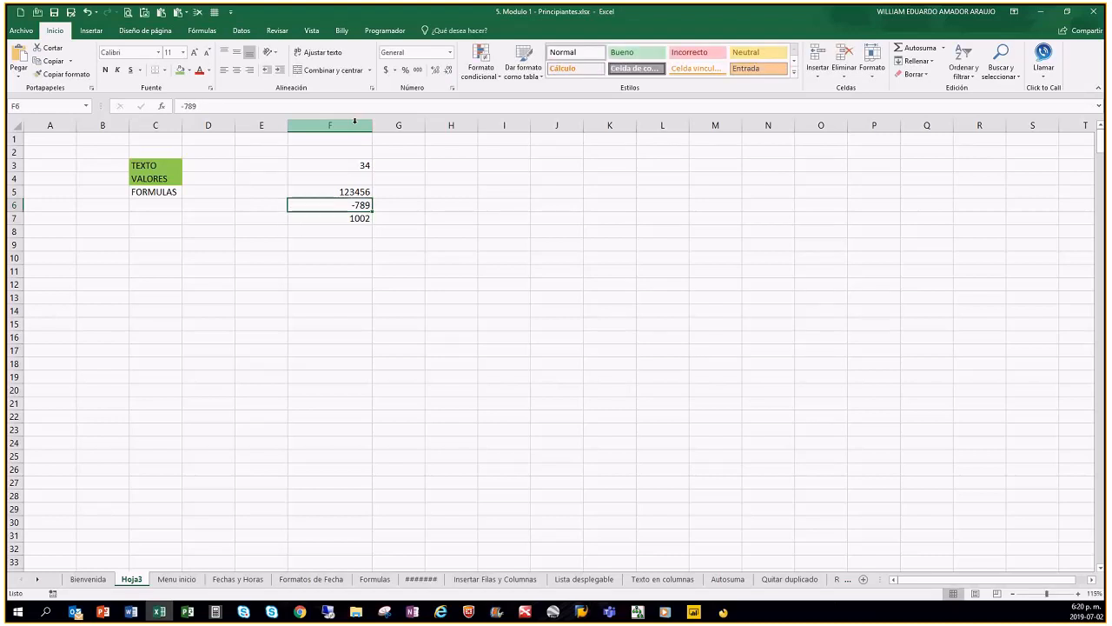
{"action": "key", "text": "Up"}
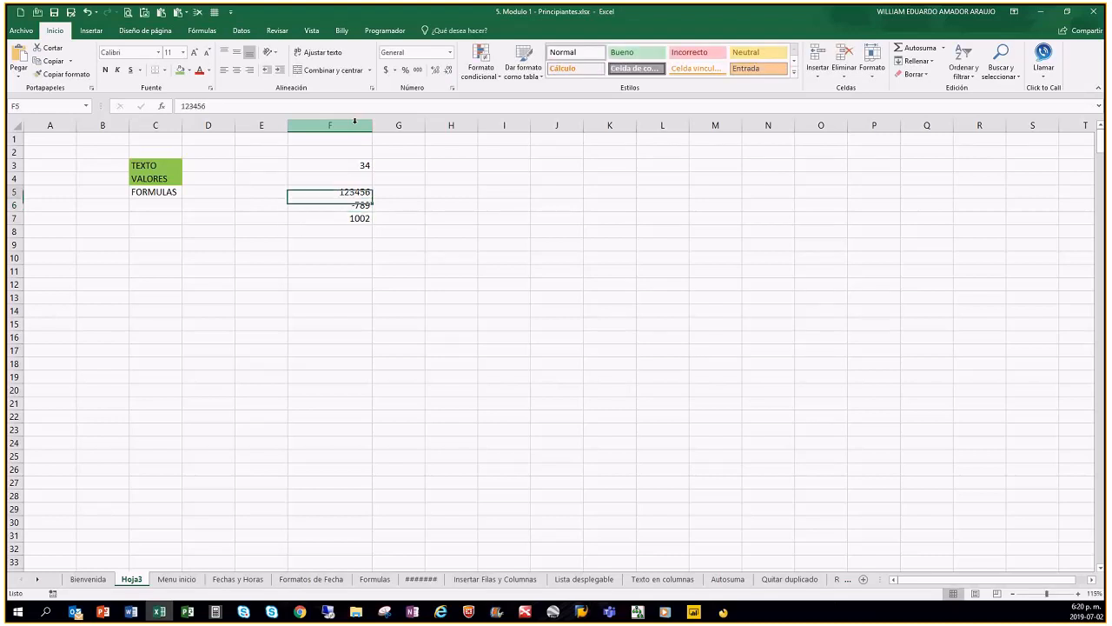
{"action": "key", "text": "Down"}
{"action": "key", "text": "Down"}
{"action": "key", "text": "Up"}
{"action": "key", "text": "Up"}
{"action": "key", "text": "Down"}
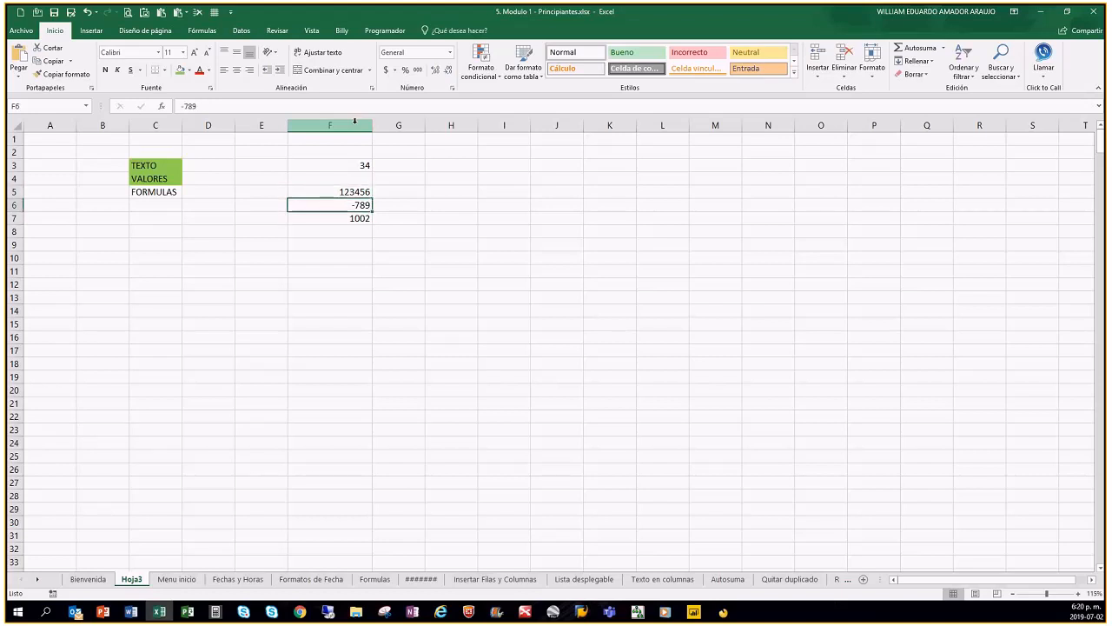
Enclose the 1002 in F7 in parentheses to enter it as a negative number.
{"action": "key", "text": "Down"}
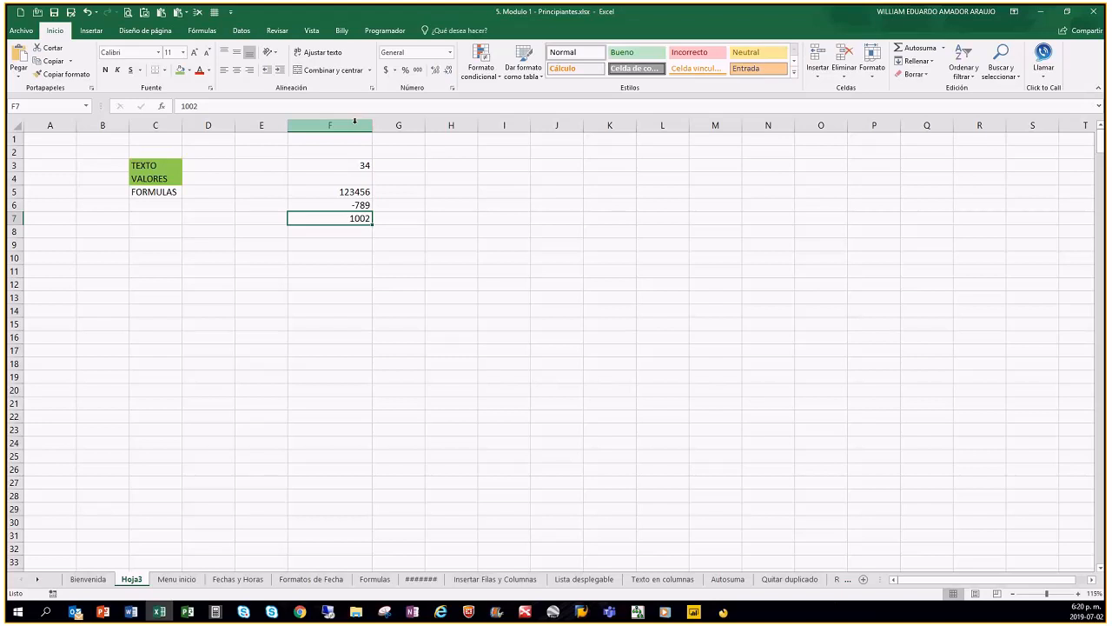
{"action": "left_click", "coordinate": [237, 104]}
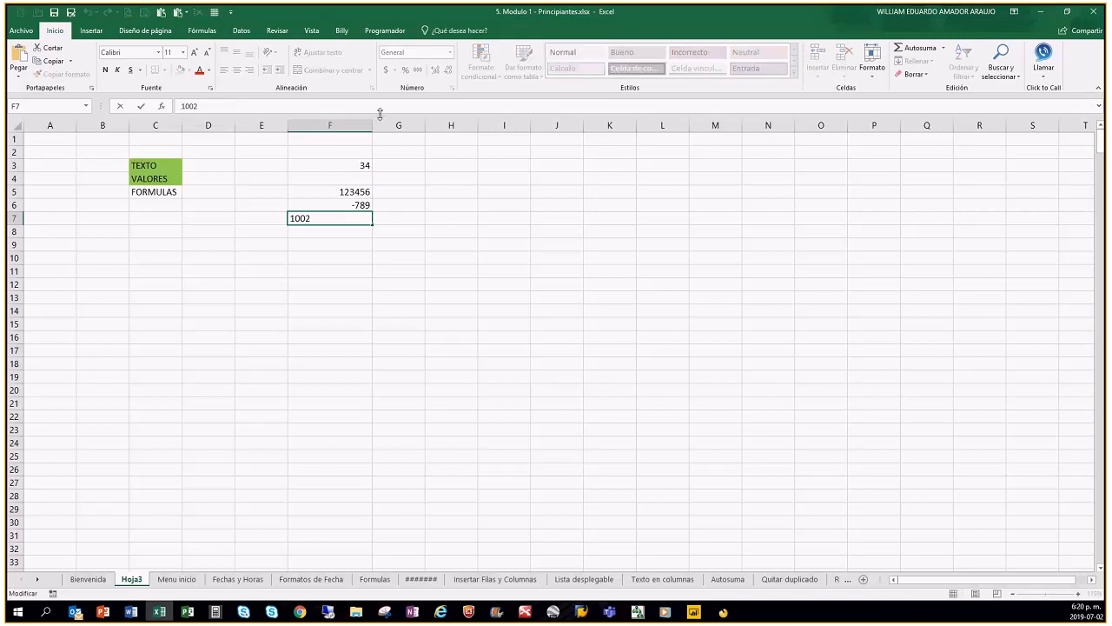
{"action": "type", "text": "("}
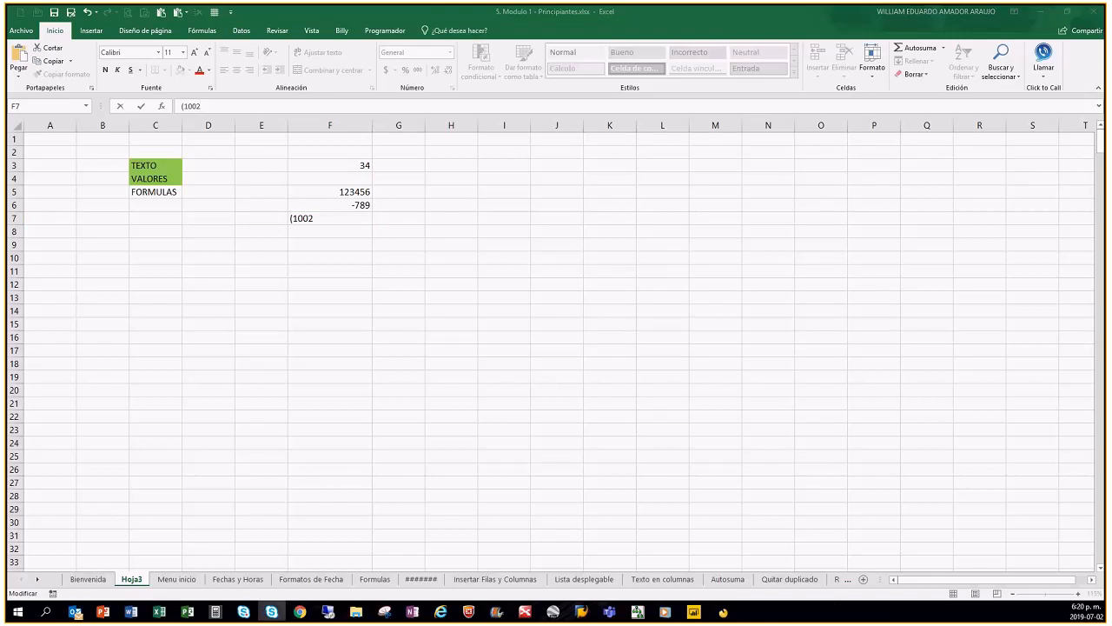
{"action": "left_click", "coordinate": [232, 103]}
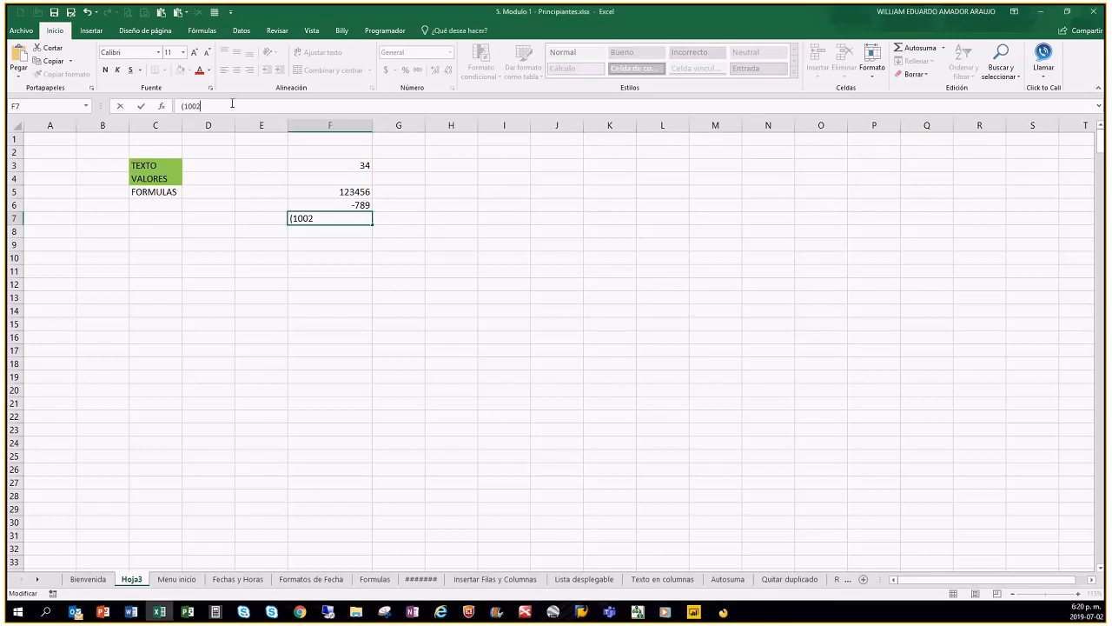
{"action": "type", "text": ")"}
{"action": "key", "text": "ctrl+Return"}
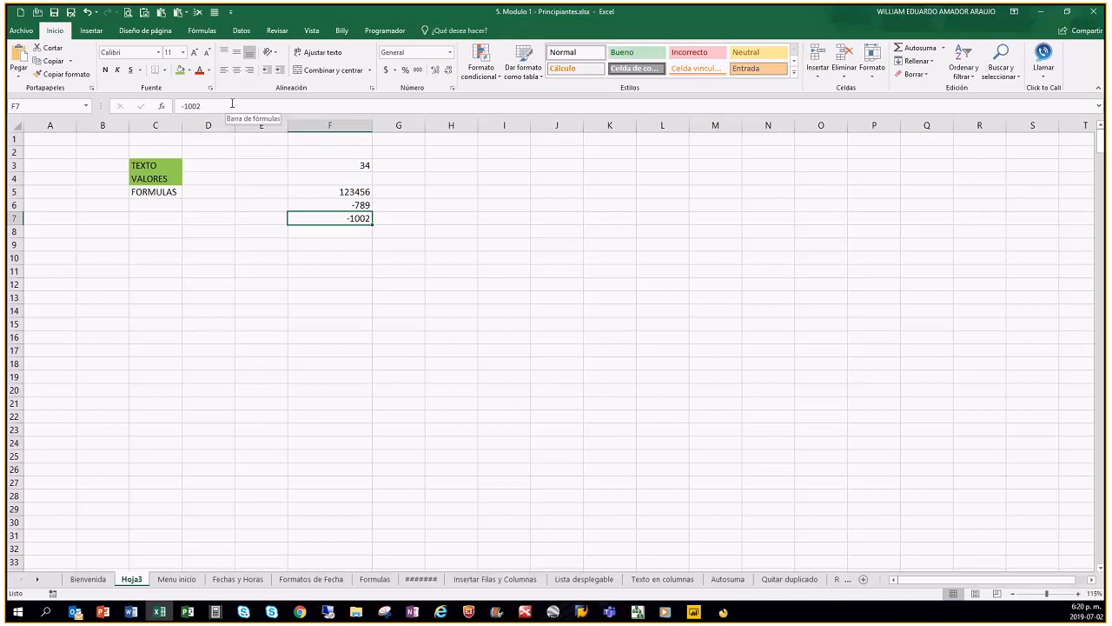
Compare F6 with F7, replace the content of F7 with (1002) once more, and reselect the cell.
{"action": "key", "text": "Up"}
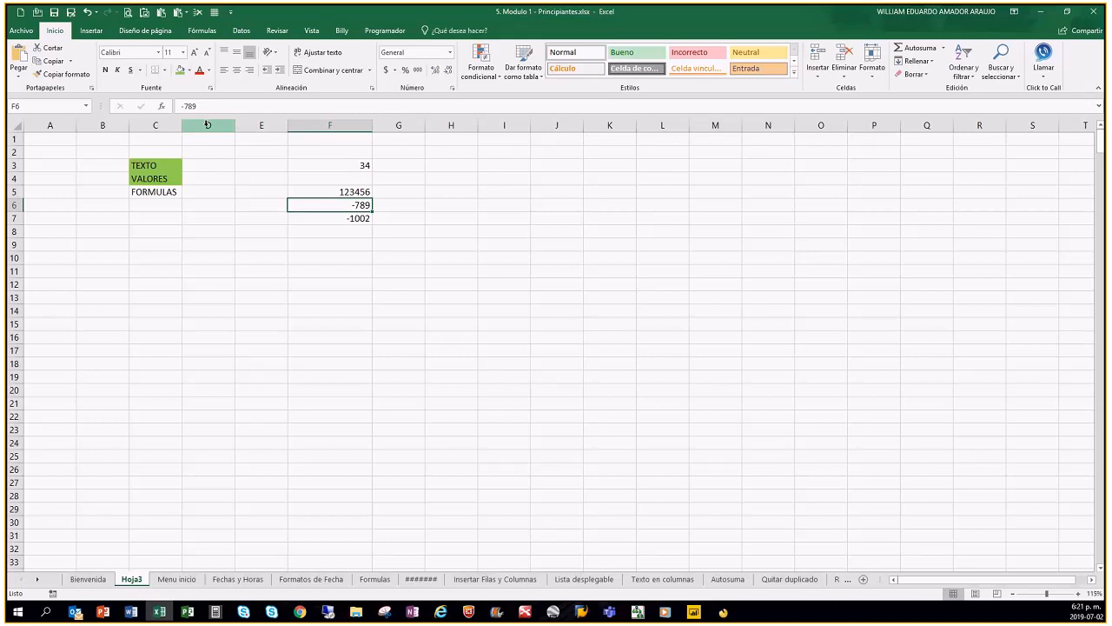
{"action": "left_click", "coordinate": [368, 218]}
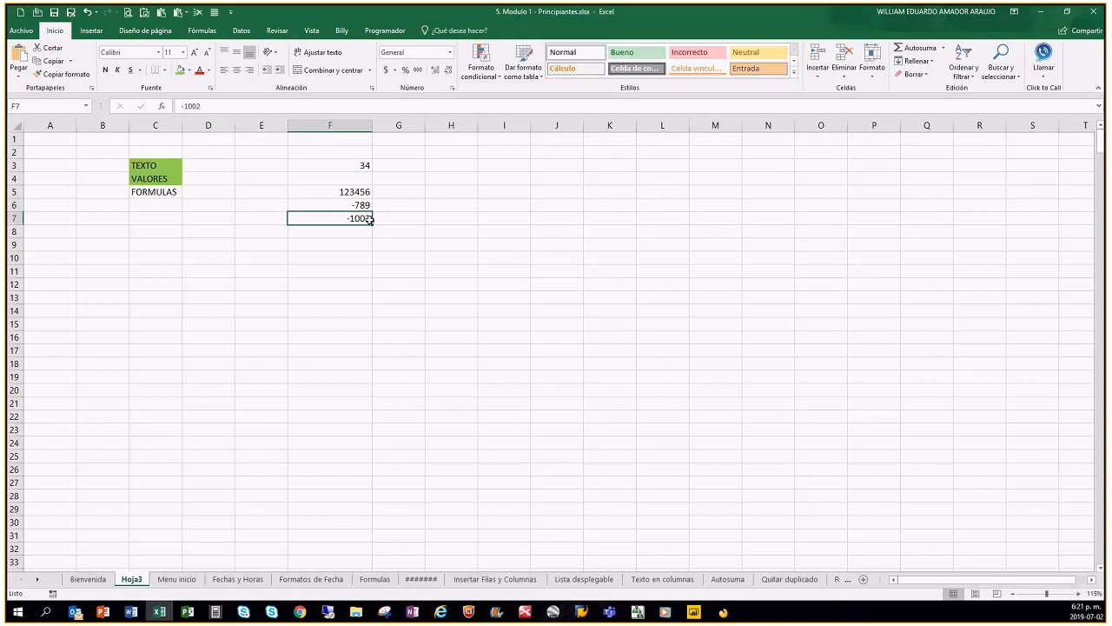
{"action": "left_click", "coordinate": [186, 106]}
{"action": "key", "text": "BackSpace"}
{"action": "type", "text": "(1002"}
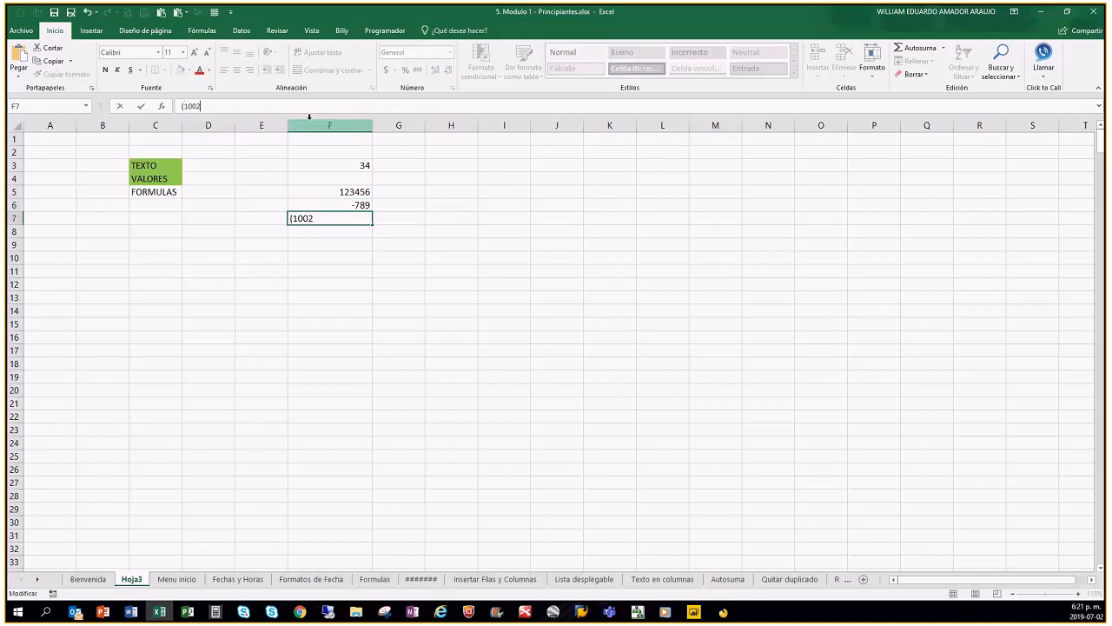
{"action": "type", "text": ")"}
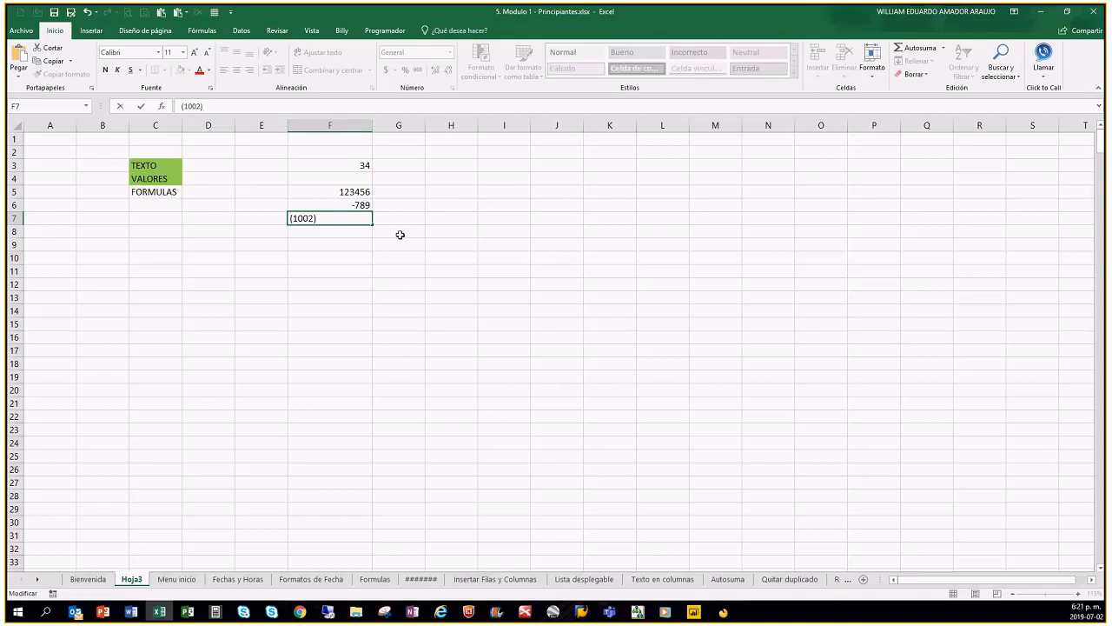
{"action": "key", "text": "Return"}
{"action": "key", "text": "Up"}
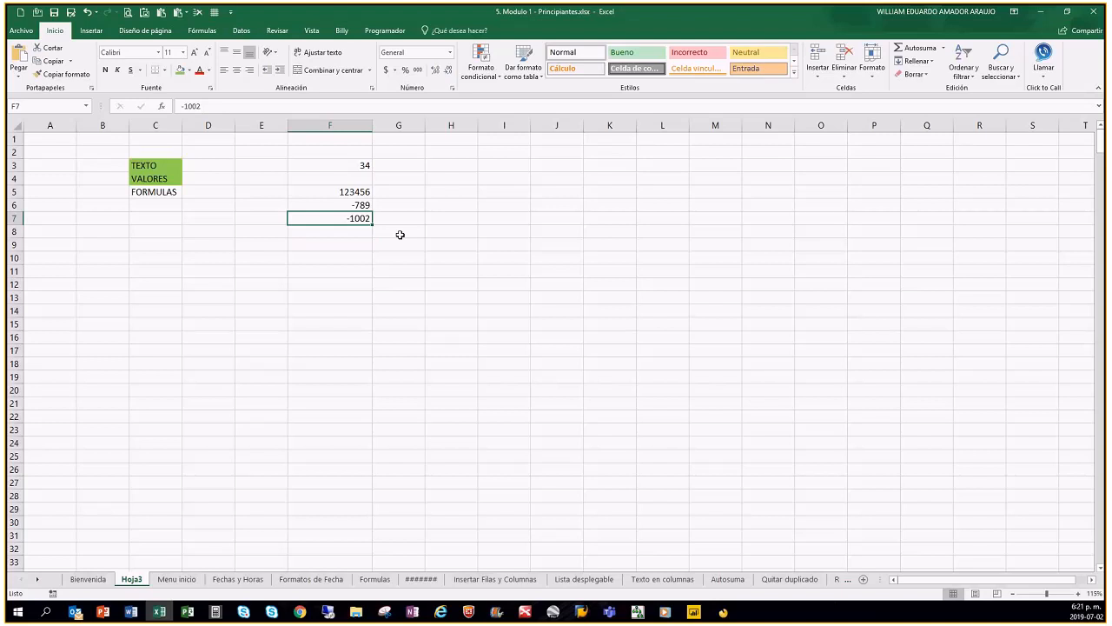
{"action": "key", "text": "alt+Tab"}
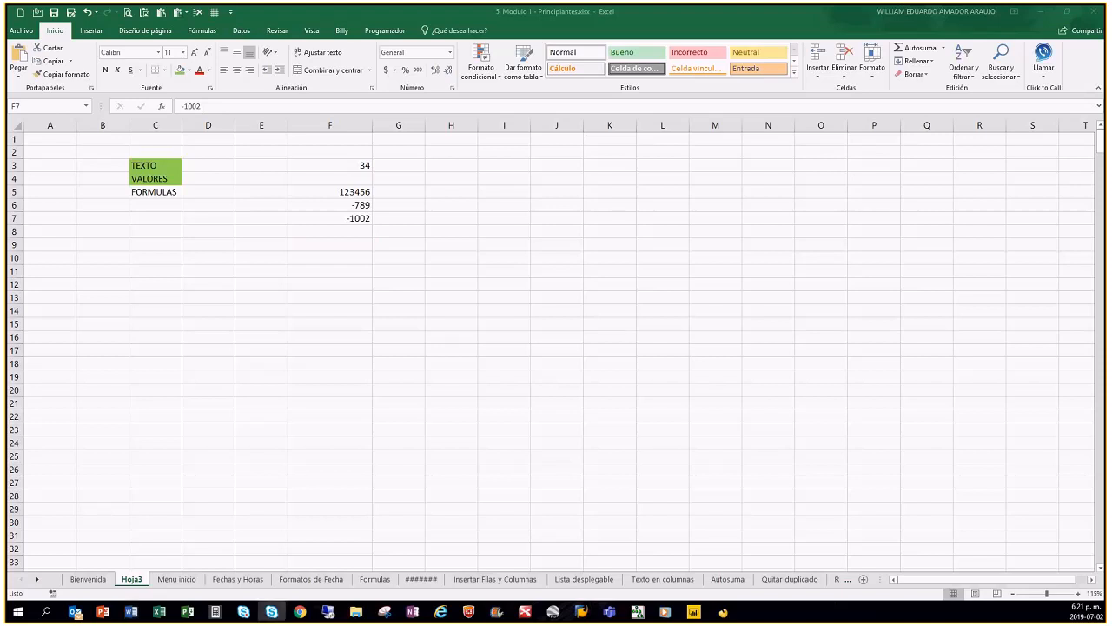
{"action": "left_click", "coordinate": [499, 285]}
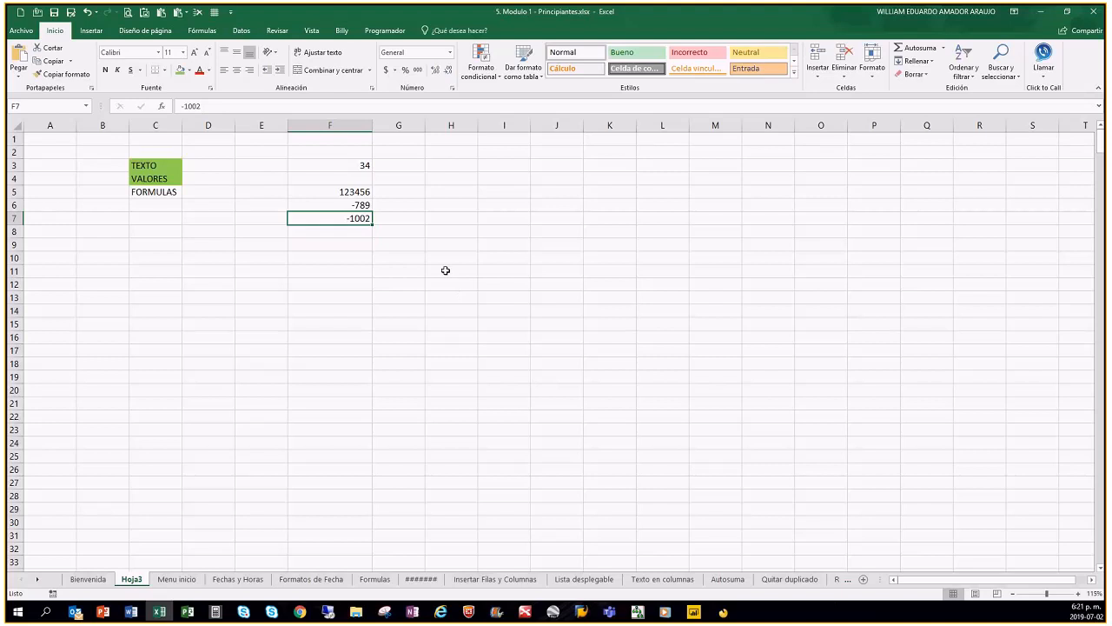
Review the positive and negative numbers in F3 through F7, checking how each cell stores its value.
{"action": "left_click", "coordinate": [444, 271]}
{"action": "left_click_drag", "start_coordinate": [348, 165], "coordinate": [350, 223]}
{"action": "left_click", "coordinate": [434, 271]}
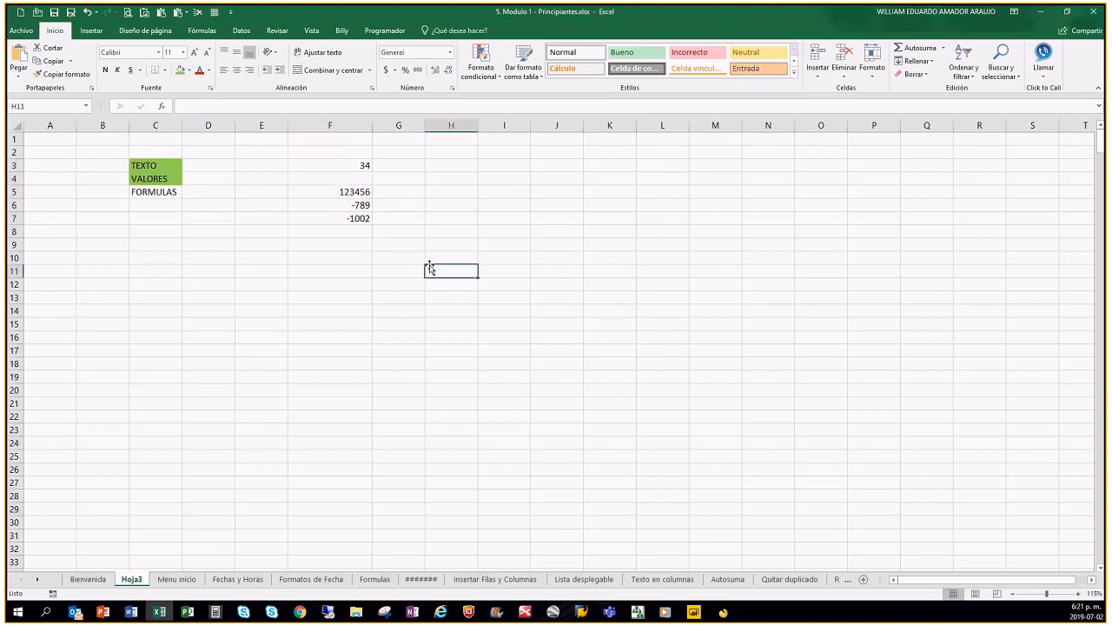
{"action": "left_click", "coordinate": [357, 218]}
{"action": "left_click", "coordinate": [351, 206]}
{"action": "left_click", "coordinate": [352, 193]}
{"action": "left_click", "coordinate": [359, 163]}
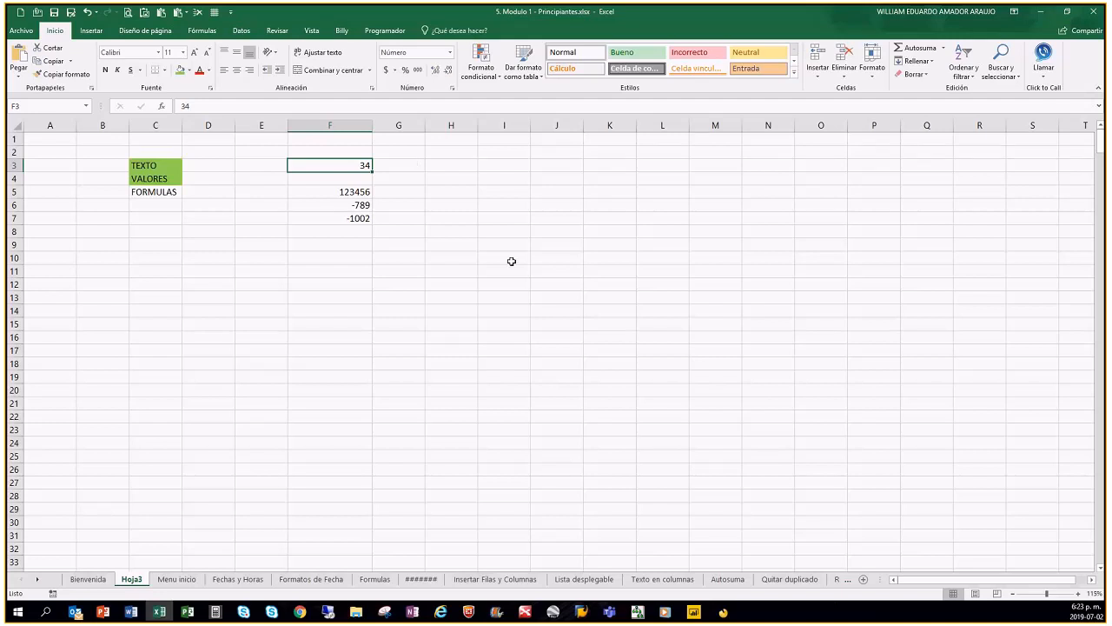
Label H3 as MILES and enter a period beside it in I3.
{"action": "left_click", "coordinate": [461, 166]}
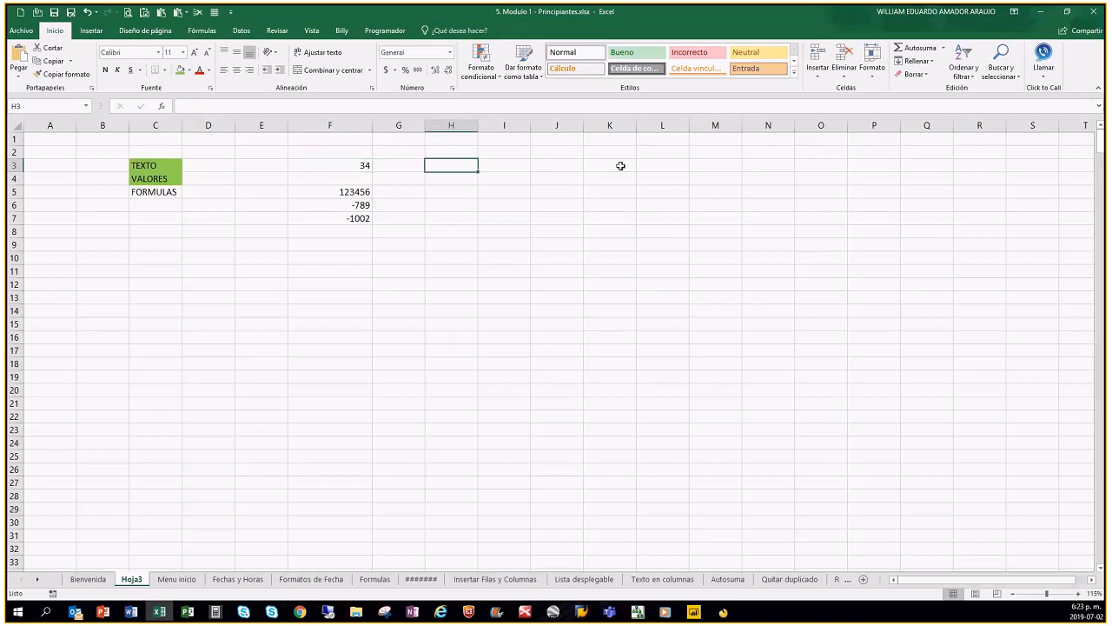
{"action": "type", "text": "MILES"}
{"action": "key", "text": "Tab"}
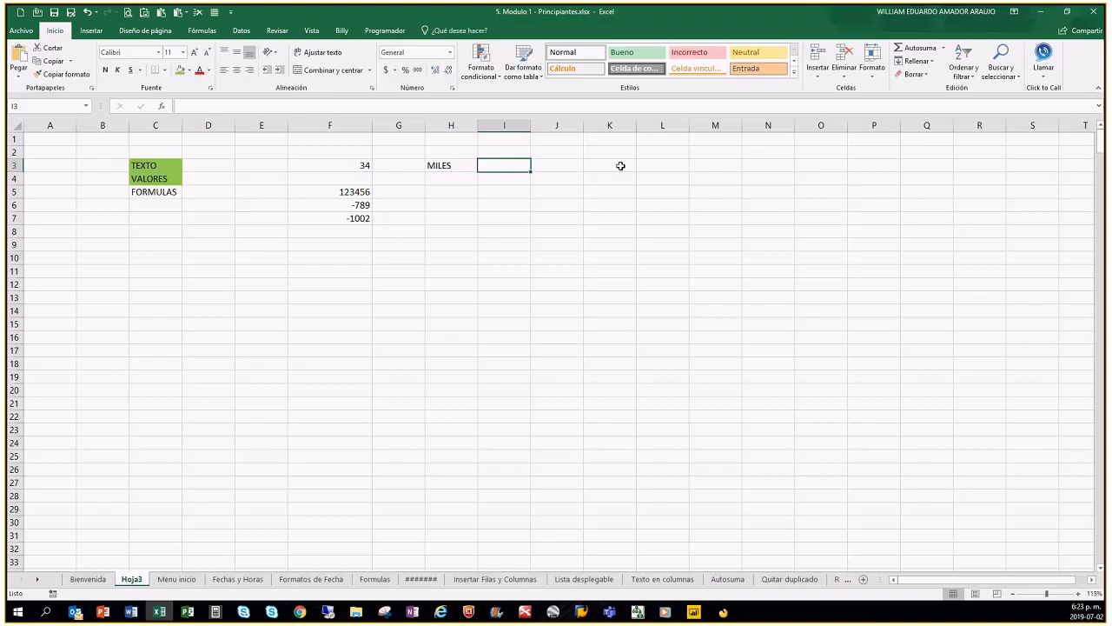
{"action": "type", "text": "."}
{"action": "key", "text": "Return"}
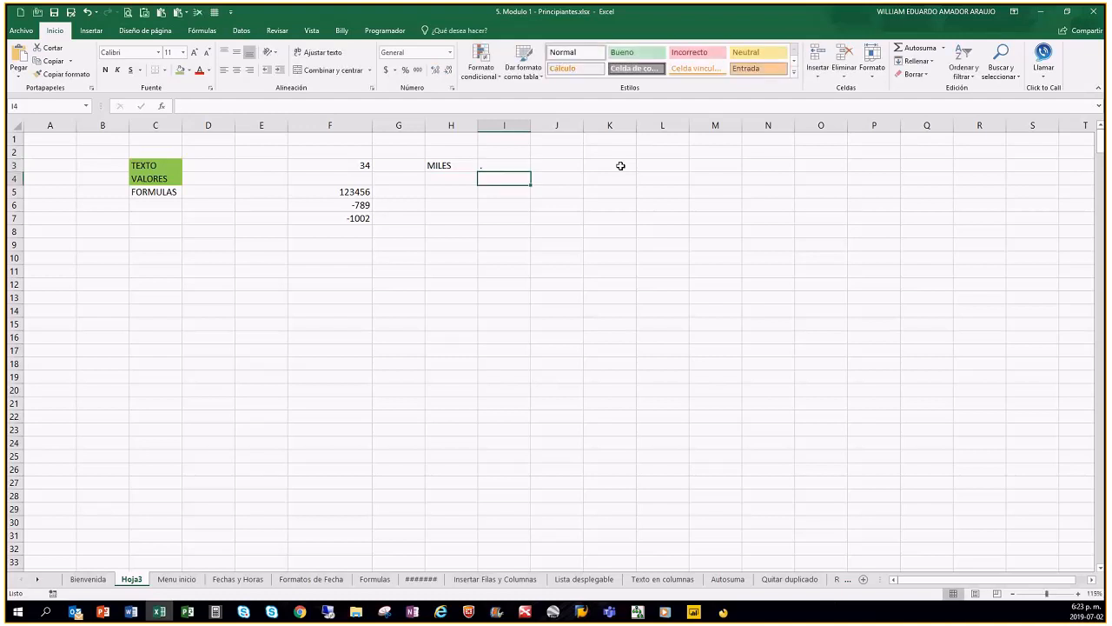
Label H4 as DECIMALES with a comma in I4, and re-enter the period in I3.
{"action": "type", "text": "DECIMALES"}
{"action": "key", "text": "Return"}
{"action": "key", "text": "Up"}
{"action": "key", "text": "Right"}
{"action": "type", "text": ","}
{"action": "key", "text": "Up"}
{"action": "key", "text": "Left"}
{"action": "key", "text": "Right"}
{"action": "type", "text": "."}
{"action": "key", "text": "Return"}
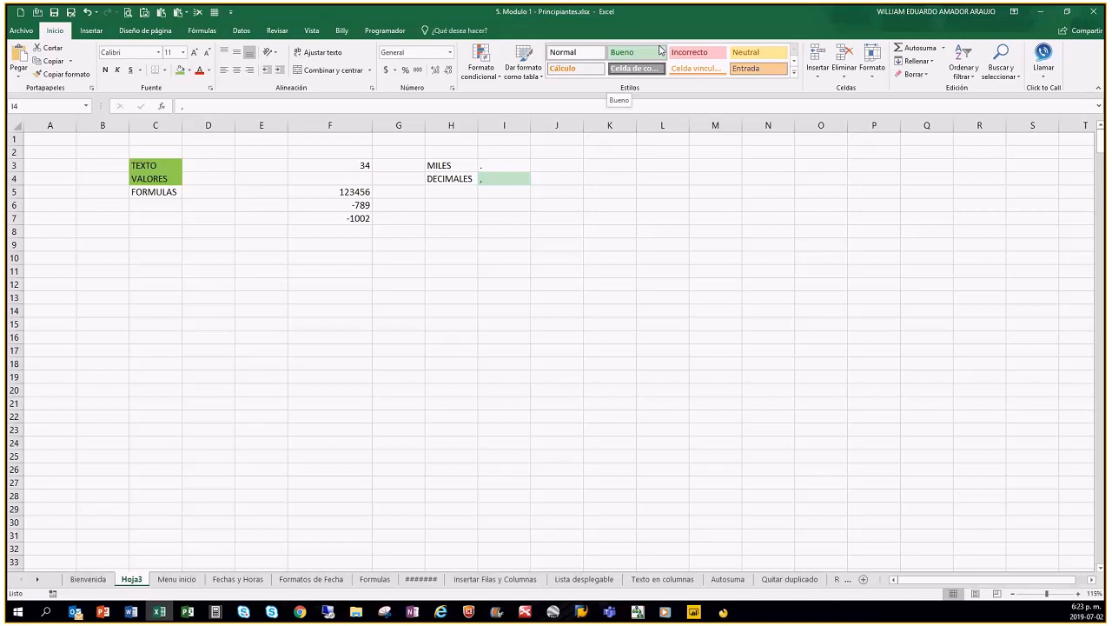
Review the thousands separator entry in I3 beside the MILES label.
{"action": "left_click", "coordinate": [409, 258]}
{"action": "left_click", "coordinate": [499, 164]}
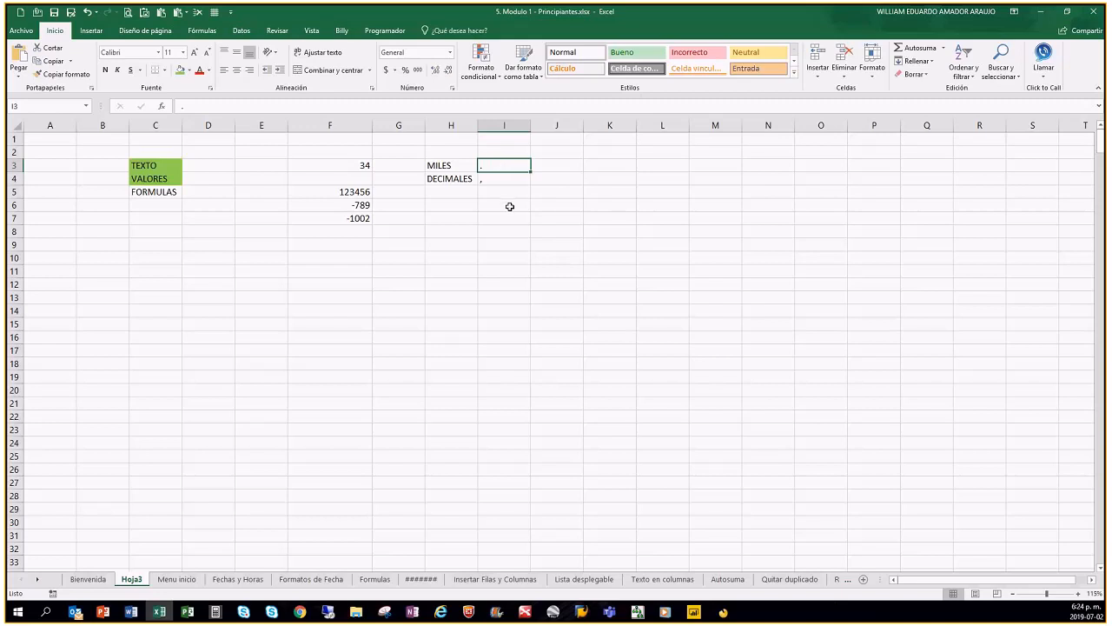
{"action": "left_click", "coordinate": [510, 206]}
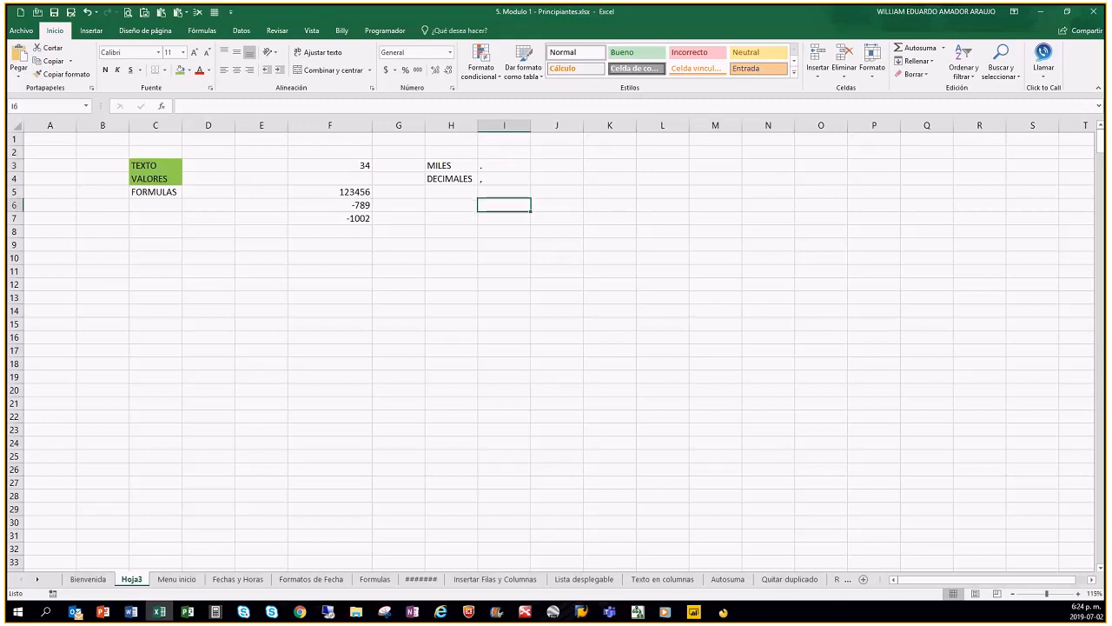
{"action": "key", "text": "alt+Tab"}
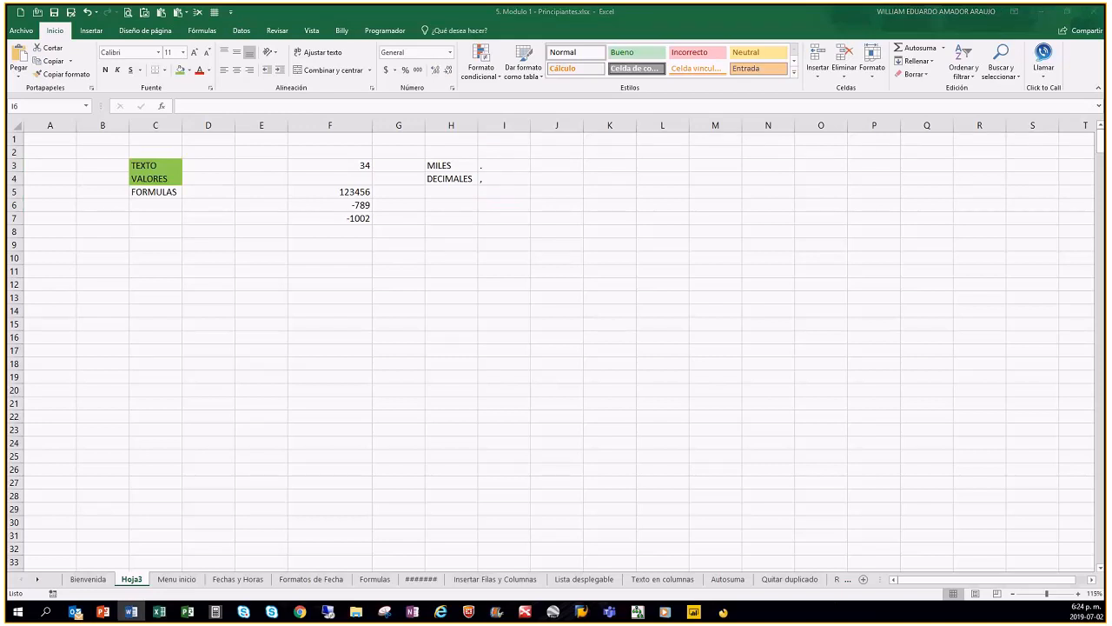
{"action": "key", "text": "alt+Tab"}
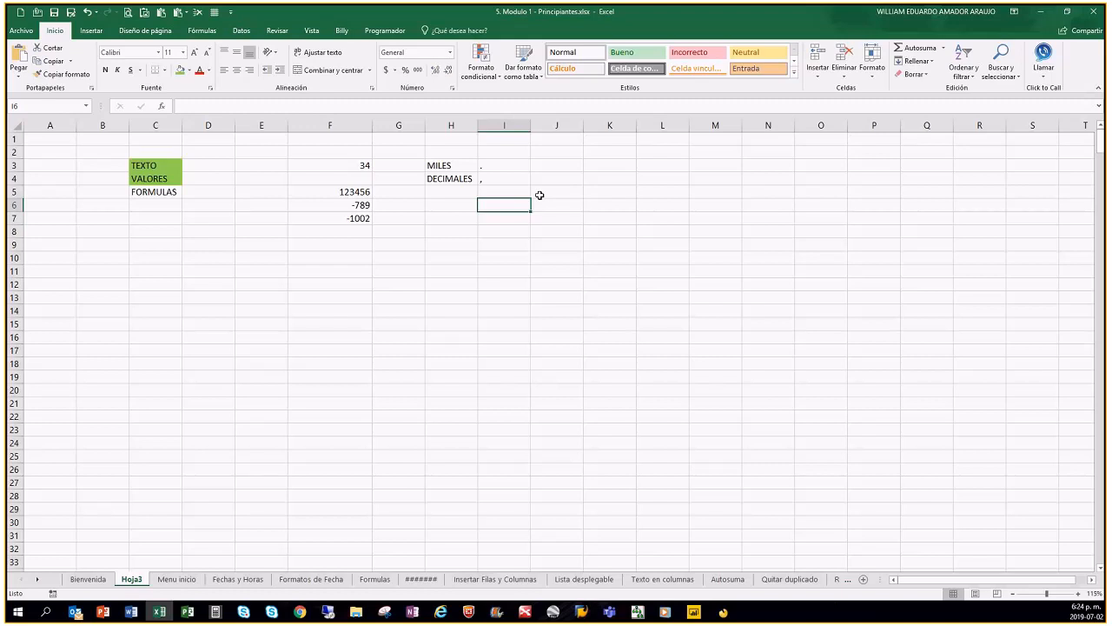
{"action": "left_click", "coordinate": [471, 254]}
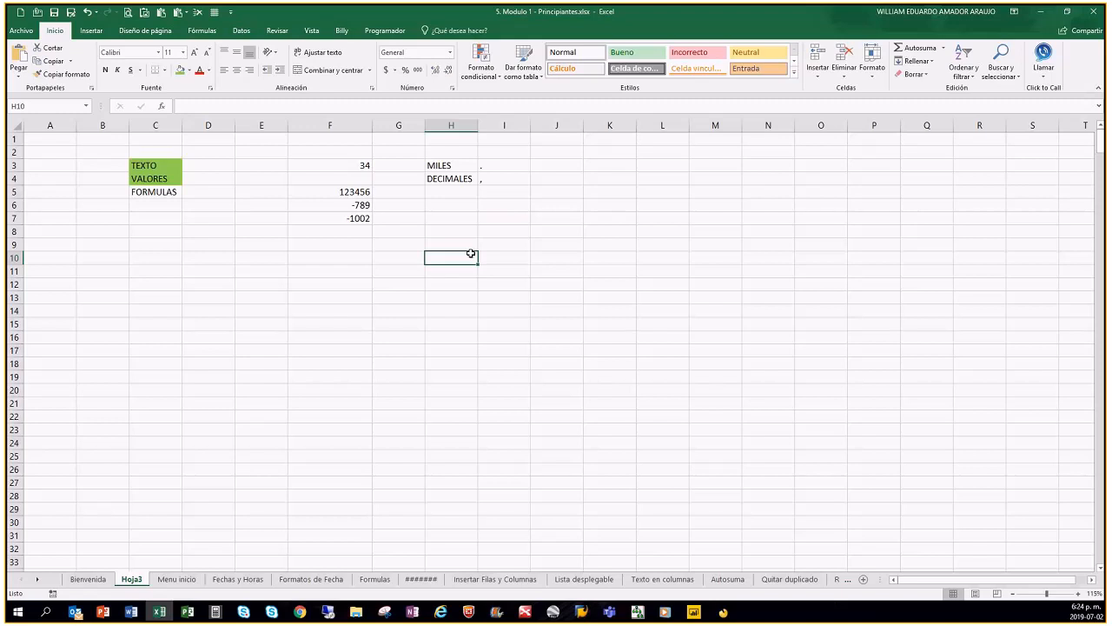
{"action": "left_click_drag", "start_coordinate": [509, 165], "coordinate": [514, 174]}
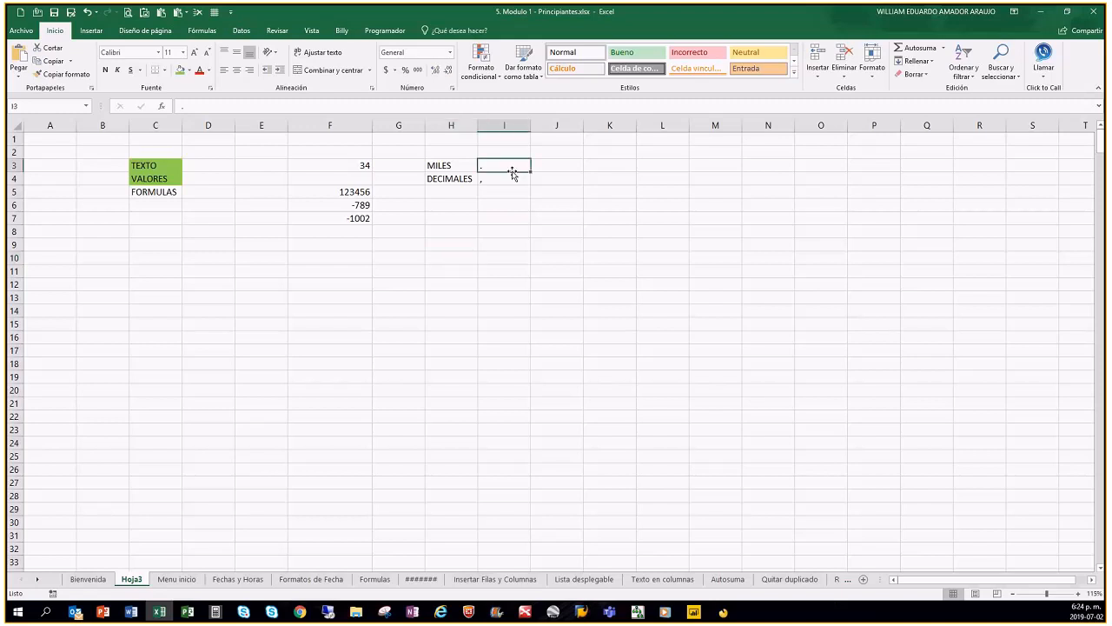
Center the separator labels and symbols in H3:I4 horizontally.
{"action": "left_click_drag", "start_coordinate": [438, 169], "coordinate": [500, 178]}
{"action": "left_click", "coordinate": [236, 70]}
{"action": "left_click", "coordinate": [584, 255]}
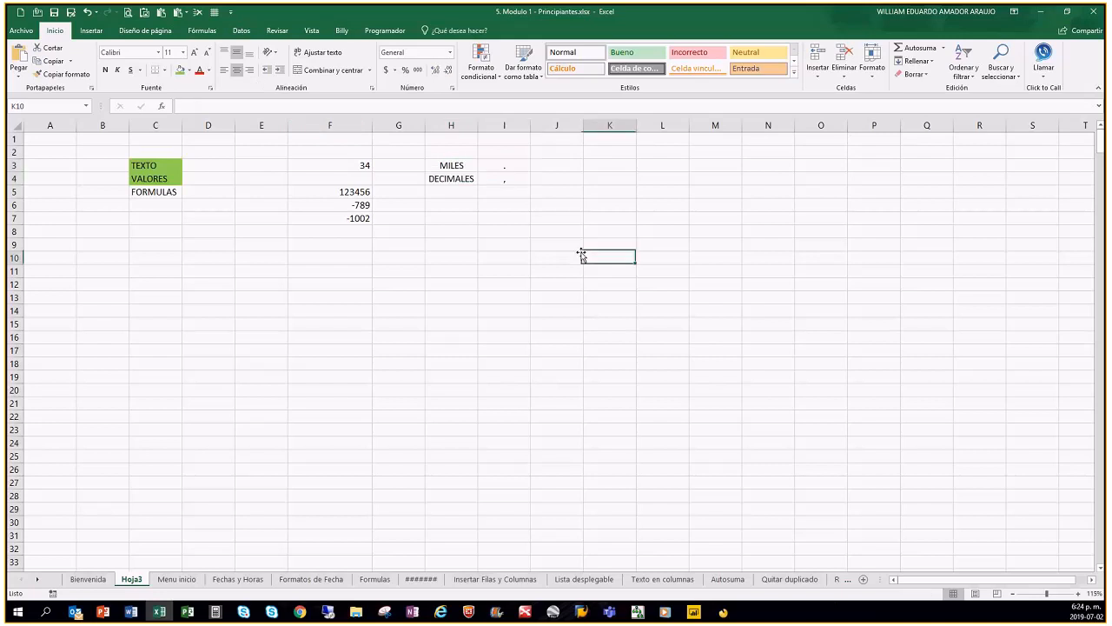
Compare the MILES symbol in I3 with the DECIMALES symbol in I4.
{"action": "left_click", "coordinate": [447, 164]}
{"action": "left_click", "coordinate": [512, 166]}
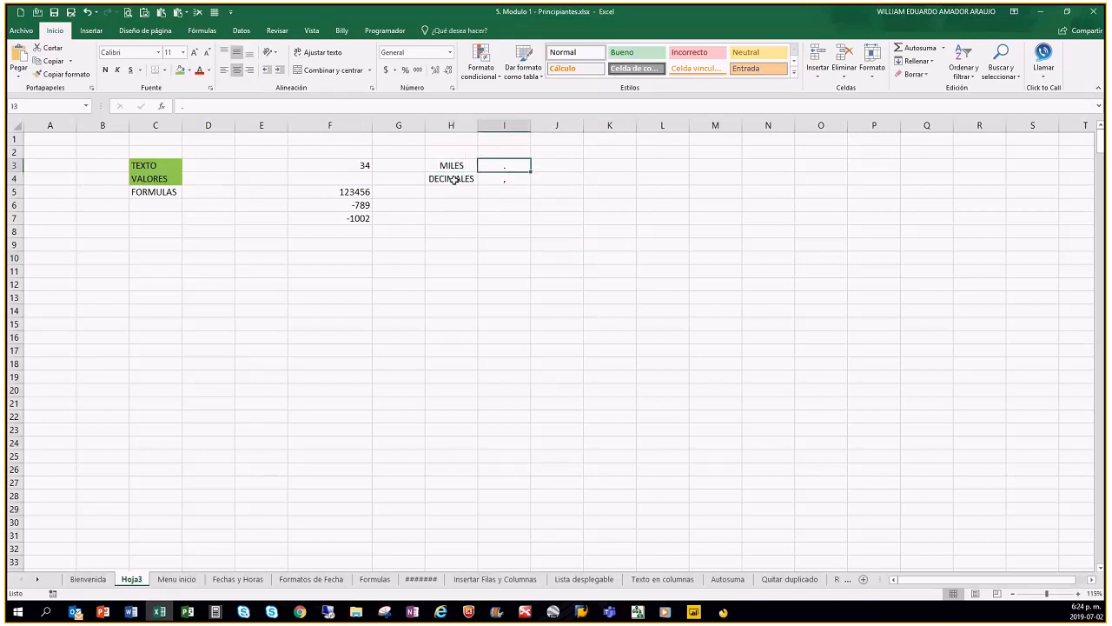
{"action": "left_click", "coordinate": [494, 179]}
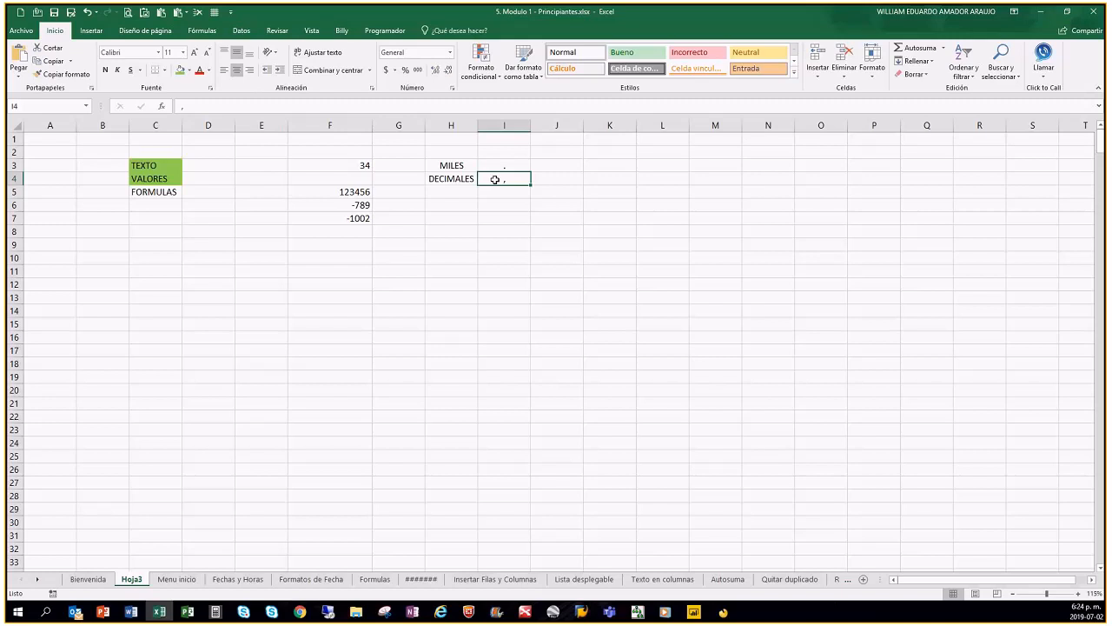
{"action": "left_click", "coordinate": [509, 243]}
{"action": "left_click", "coordinate": [500, 166]}
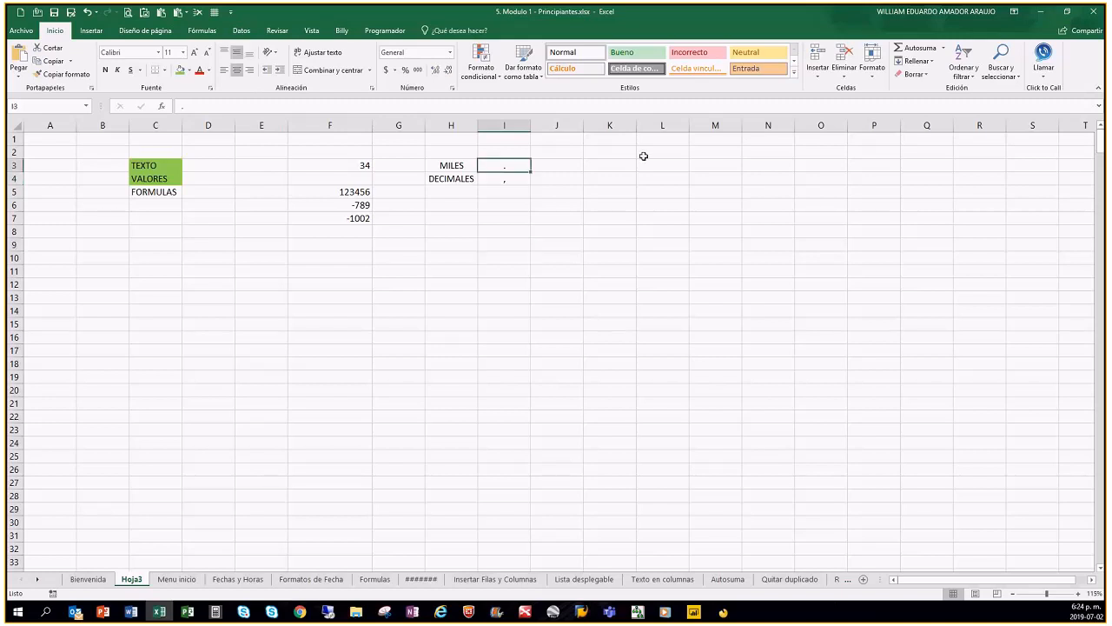
Open the Excel options and look through the Fórmulas, Datos, Revisión and General settings.
{"action": "left_click", "coordinate": [21, 30]}
{"action": "key", "text": "Escape"}
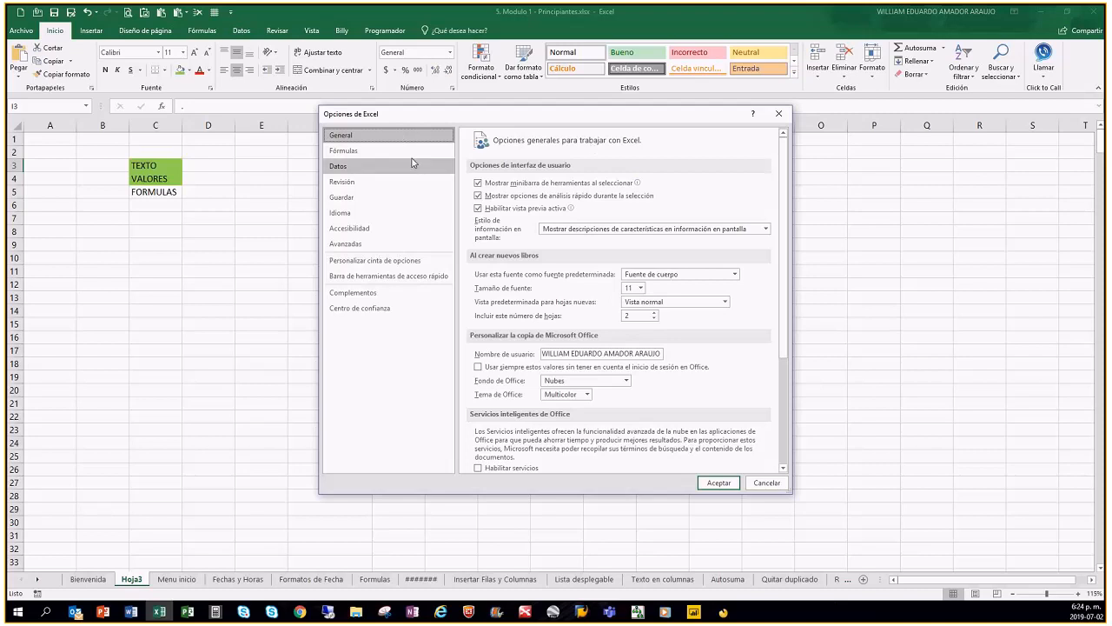
{"action": "left_click", "coordinate": [374, 152]}
{"action": "left_click", "coordinate": [364, 168]}
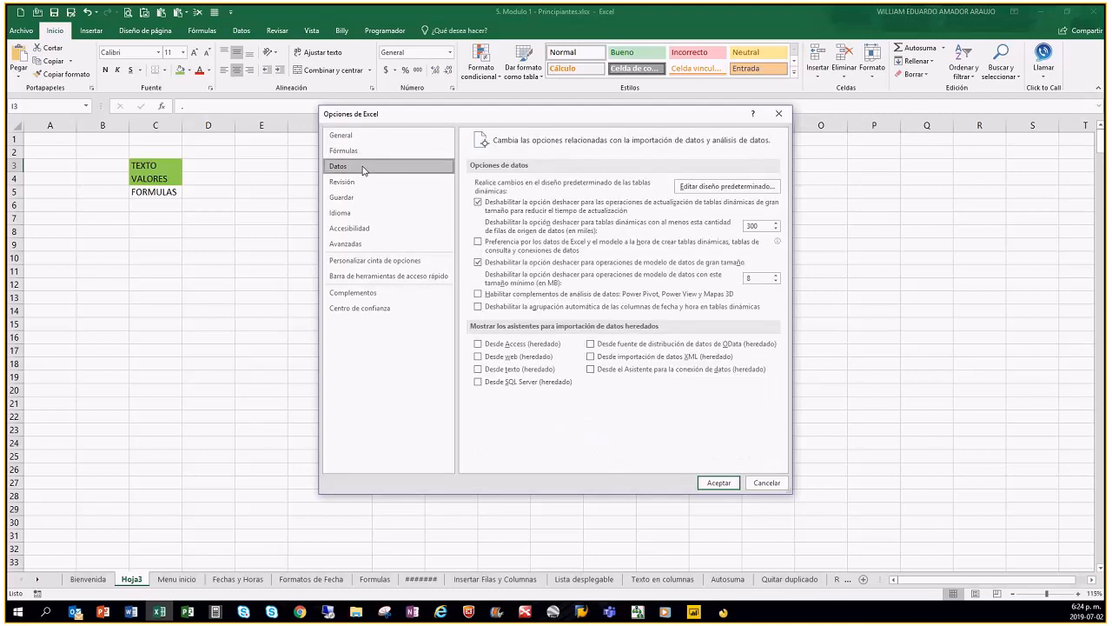
{"action": "left_click", "coordinate": [354, 183]}
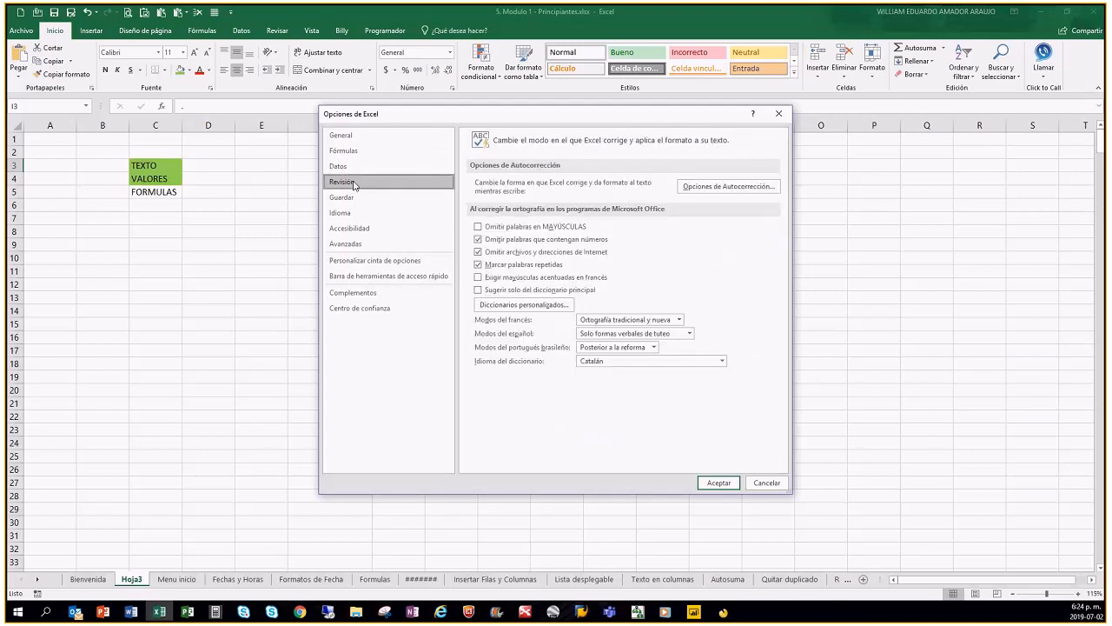
{"action": "left_click", "coordinate": [358, 139]}
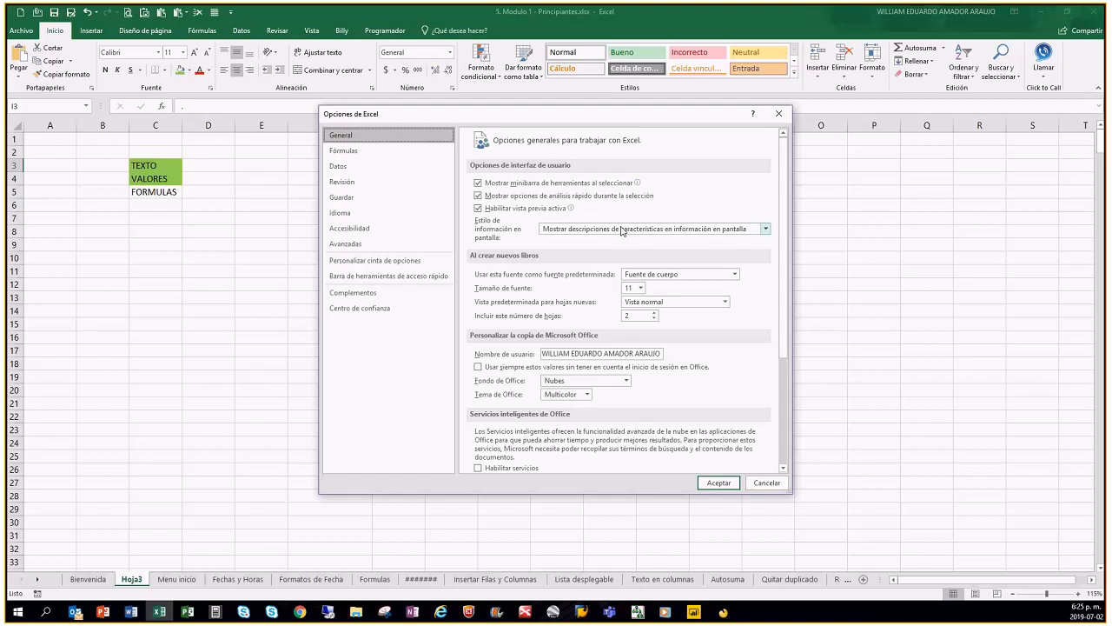
Find the Usar separadores del sistema setting among the advanced editing options.
{"action": "left_click", "coordinate": [361, 248]}
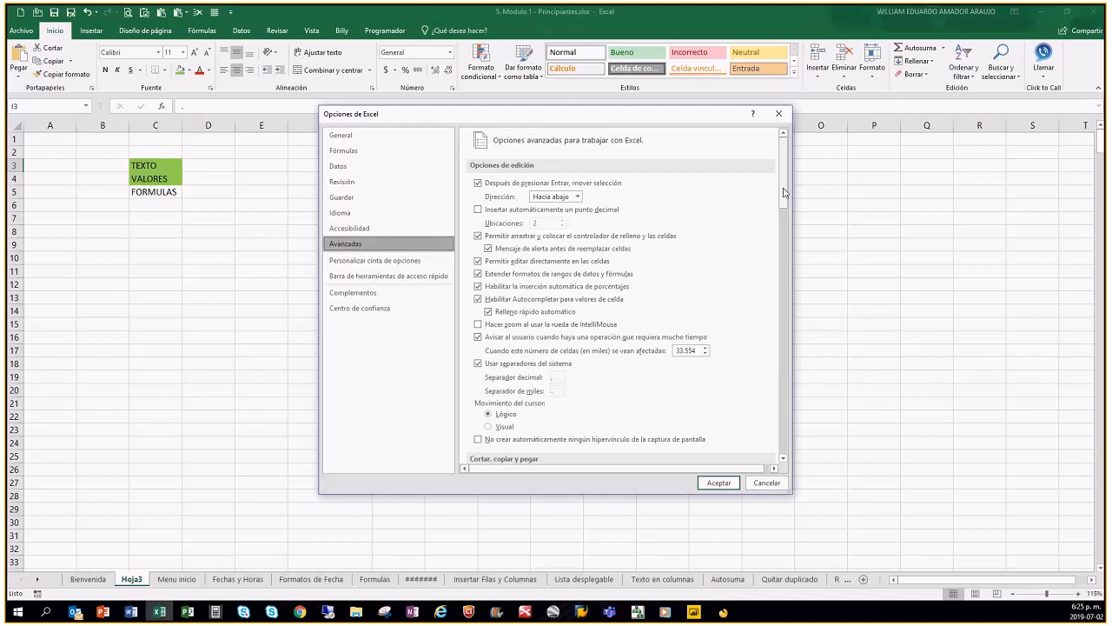
{"action": "scroll", "coordinate": [785, 200], "scroll_direction": "down", "scroll_amount": 2}
{"action": "scroll", "coordinate": [785, 200], "scroll_direction": "down", "scroll_amount": 2}
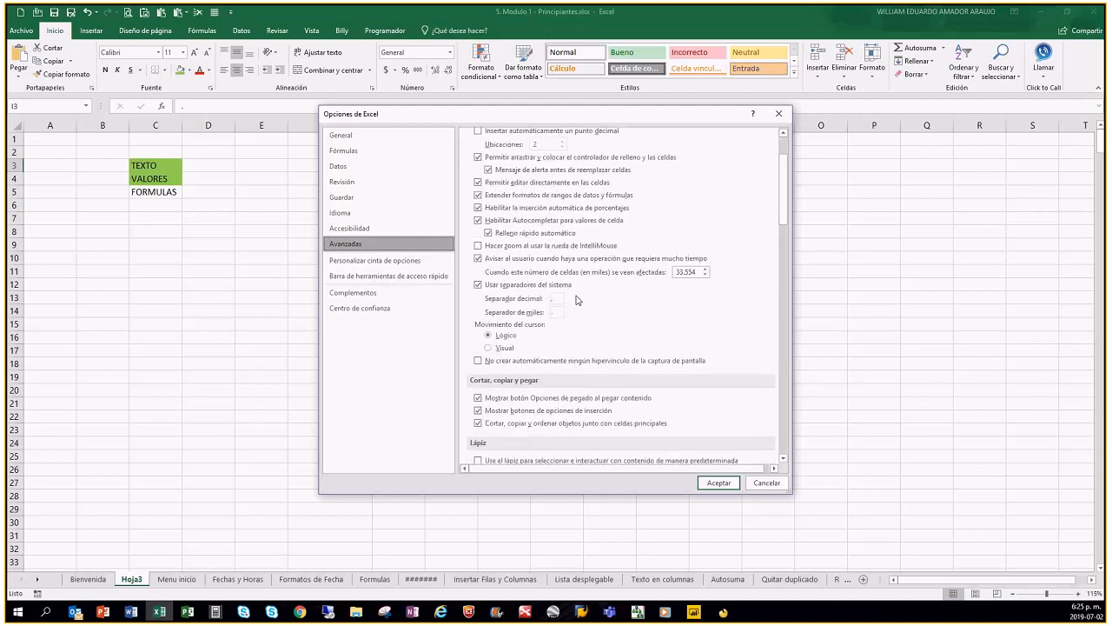
{"action": "scroll", "coordinate": [578, 298], "scroll_direction": "up", "scroll_amount": 3}
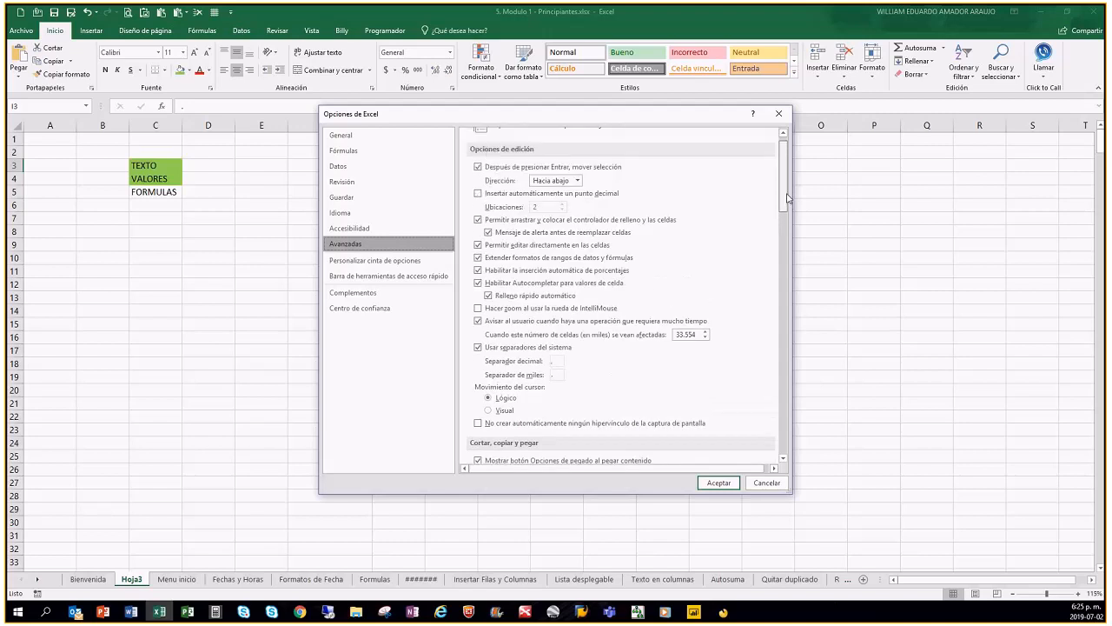
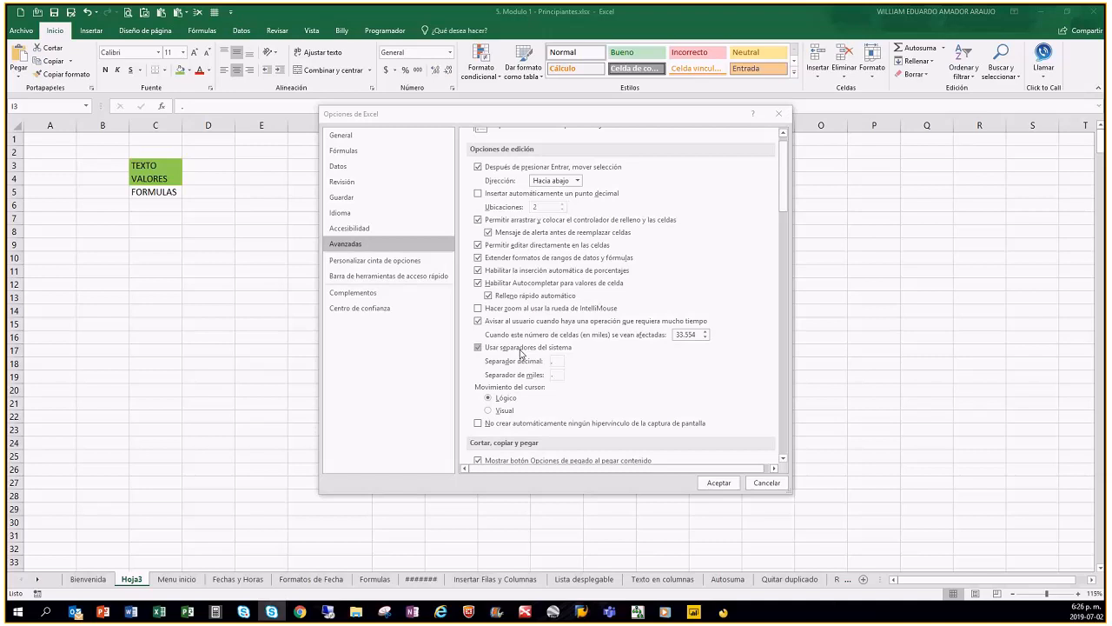
Turn off Usar separadores del sistema to inspect the decimal and thousands fields, re-enable it and accept the options.
{"action": "left_click", "coordinate": [512, 348]}
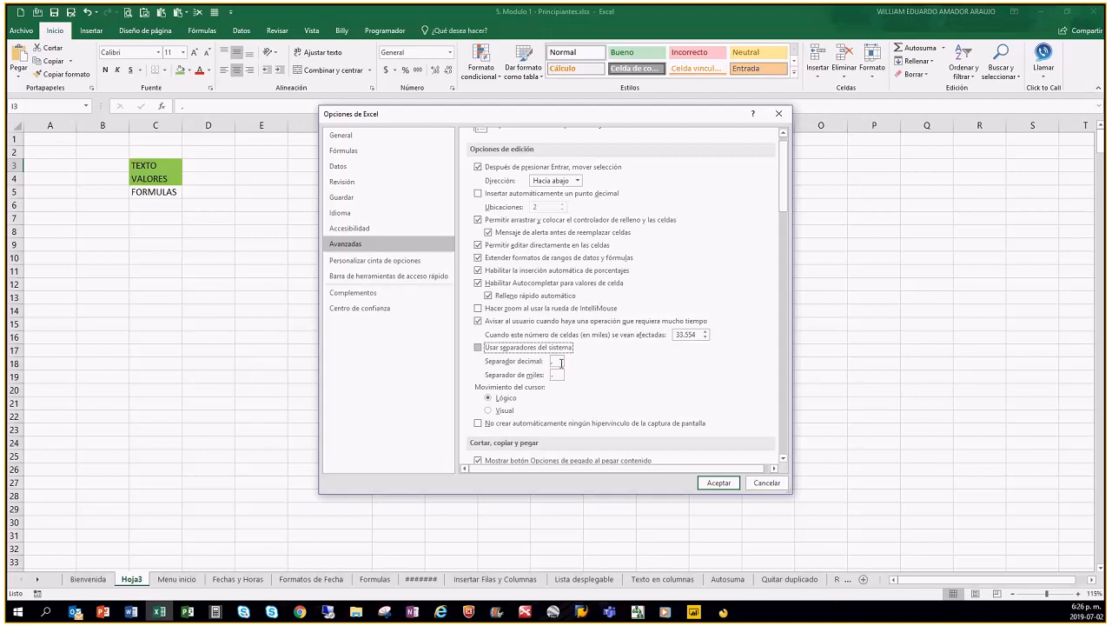
{"action": "left_click_drag", "start_coordinate": [602, 116], "coordinate": [709, 220]}
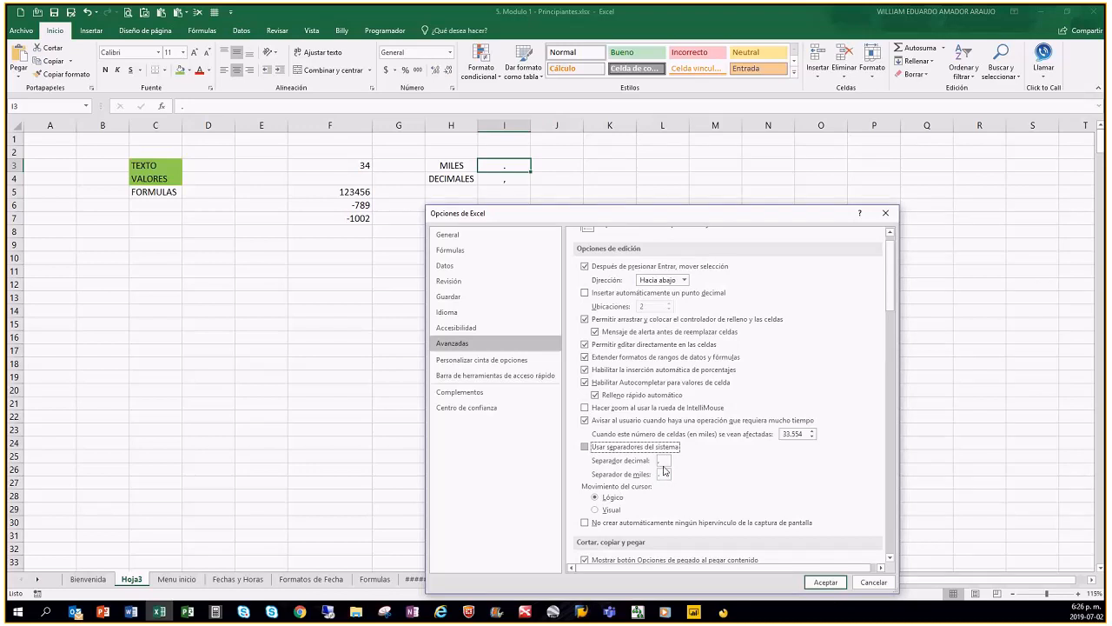
{"action": "left_click", "coordinate": [665, 460]}
{"action": "key", "text": "Tab"}
{"action": "left_click", "coordinate": [585, 446]}
{"action": "left_click", "coordinate": [823, 581]}
{"action": "left_click", "coordinate": [575, 283]}
Search Windows for Panel de control and open the Control Panel.
{"action": "key", "text": "alt+Tab"}
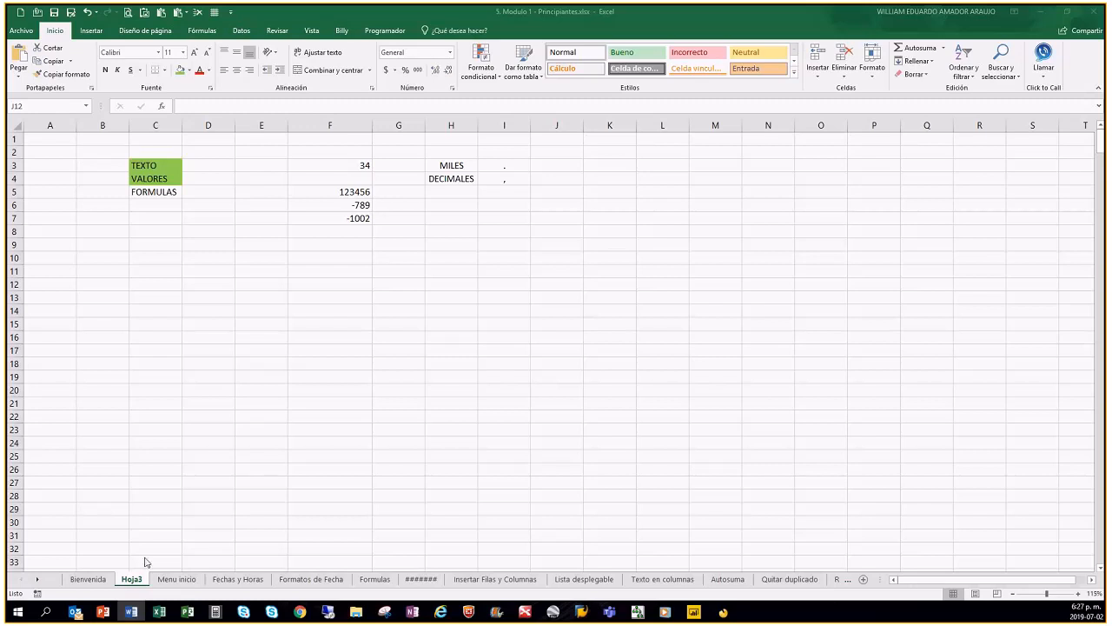
{"action": "left_click", "coordinate": [56, 612]}
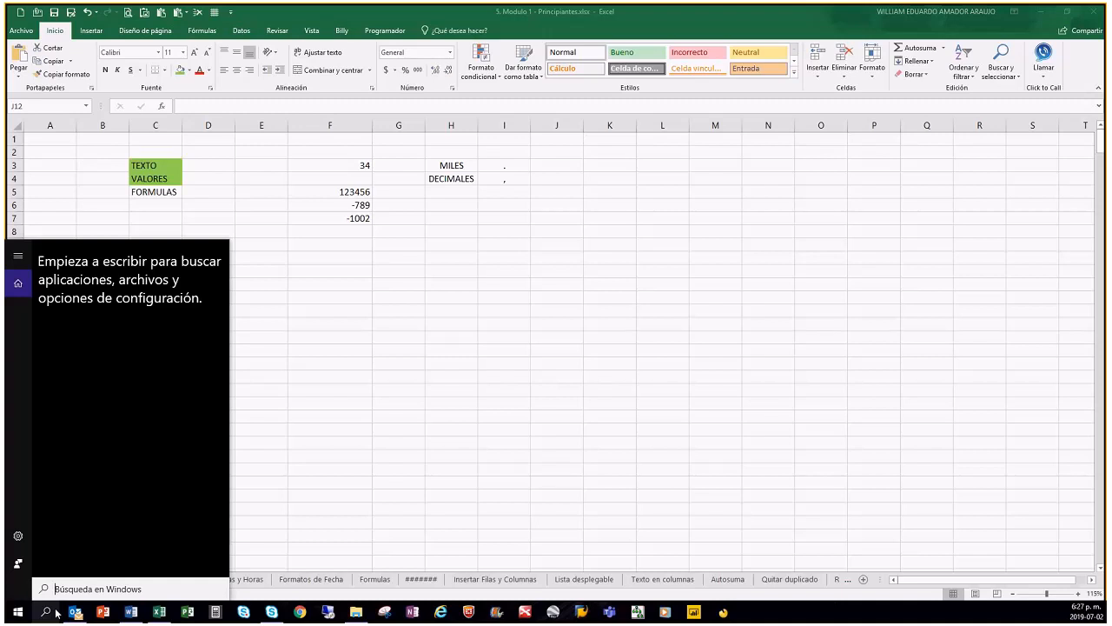
{"action": "type", "text": "PANEL DE CONTRO"}
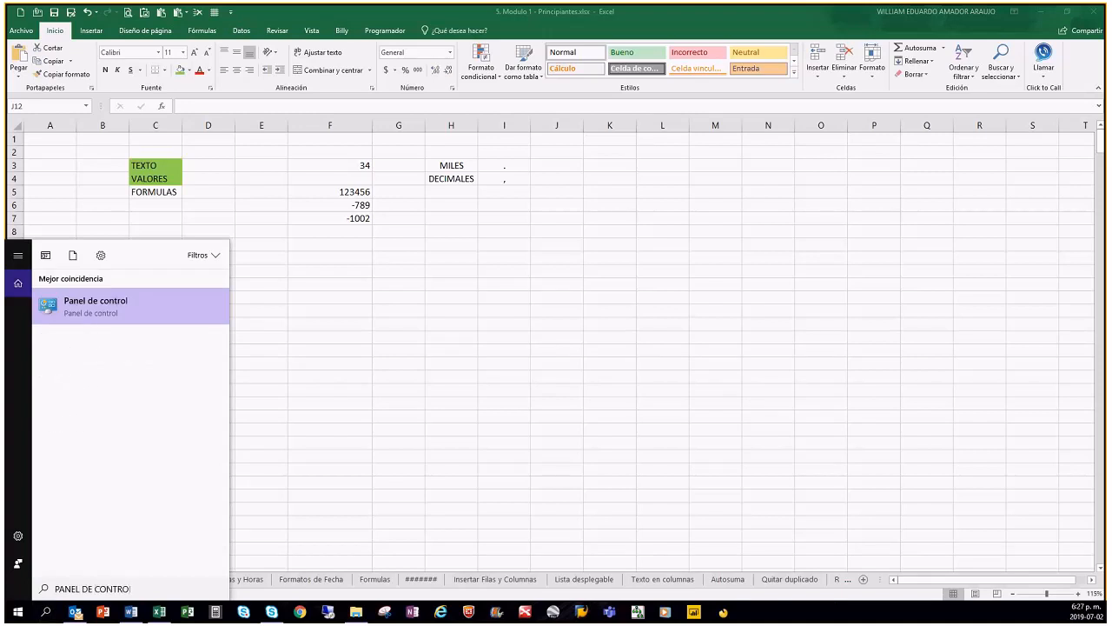
{"action": "left_click", "coordinate": [76, 311]}
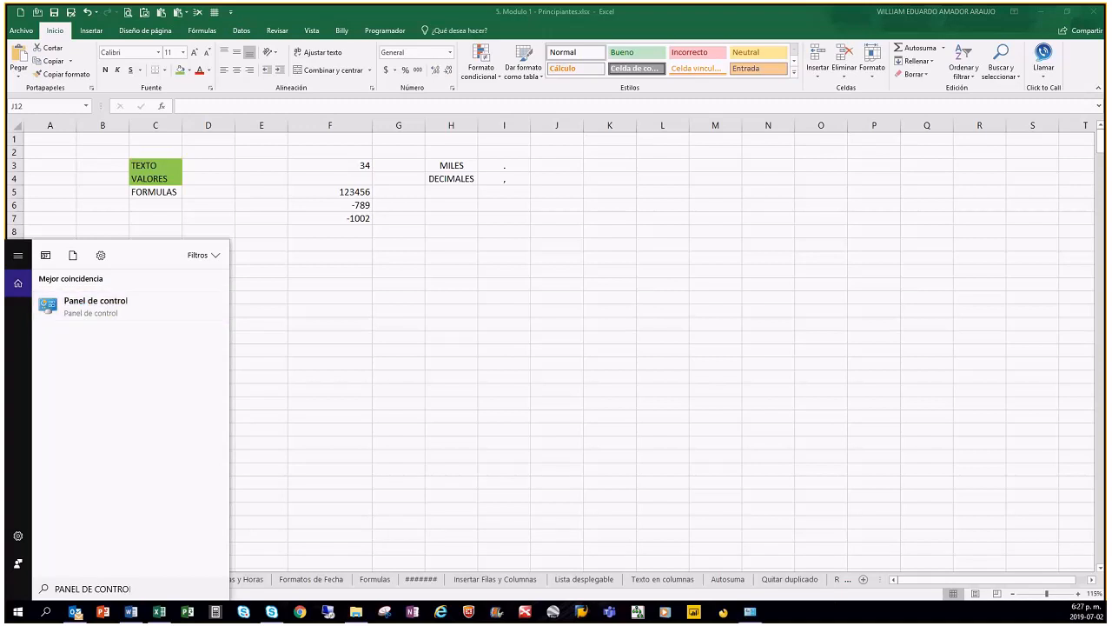
Bring the Control Panel window to the front and reposition it over the worksheet.
{"action": "left_click", "coordinate": [48, 613]}
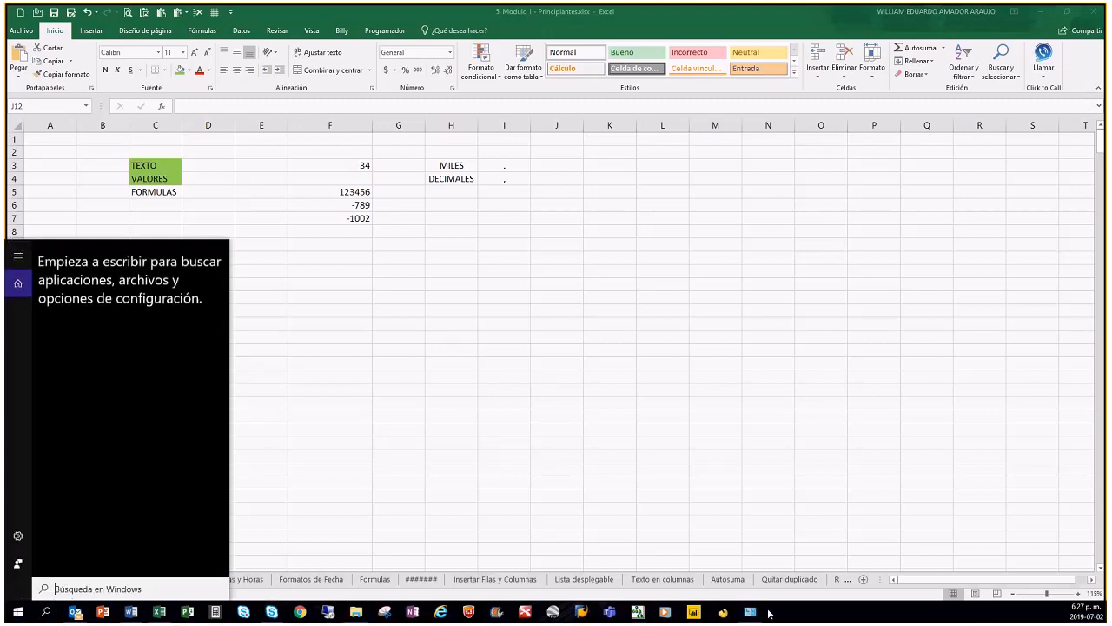
{"action": "left_click", "coordinate": [750, 610]}
{"action": "left_click", "coordinate": [750, 609]}
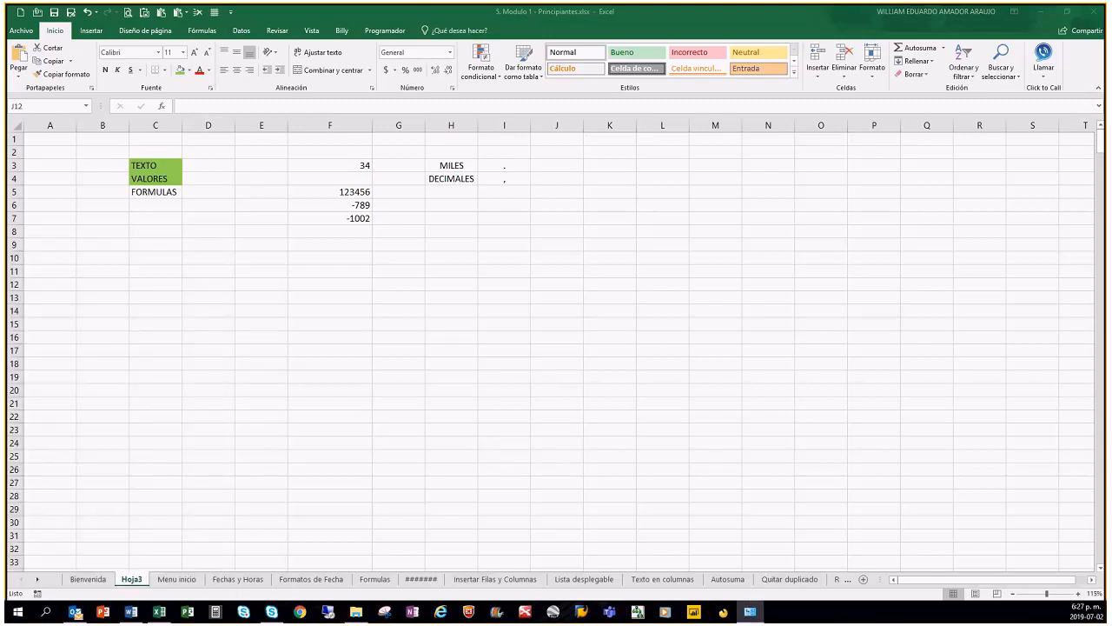
{"action": "left_click_drag", "start_coordinate": [718, 167], "coordinate": [462, 228]}
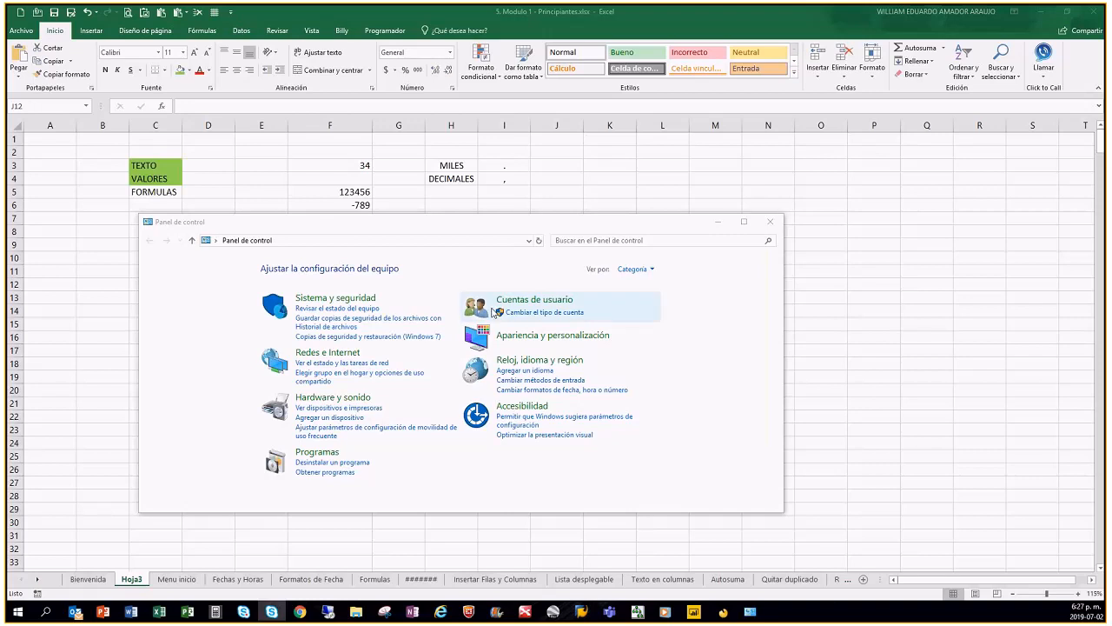
{"action": "left_click_drag", "start_coordinate": [441, 227], "coordinate": [562, 206]}
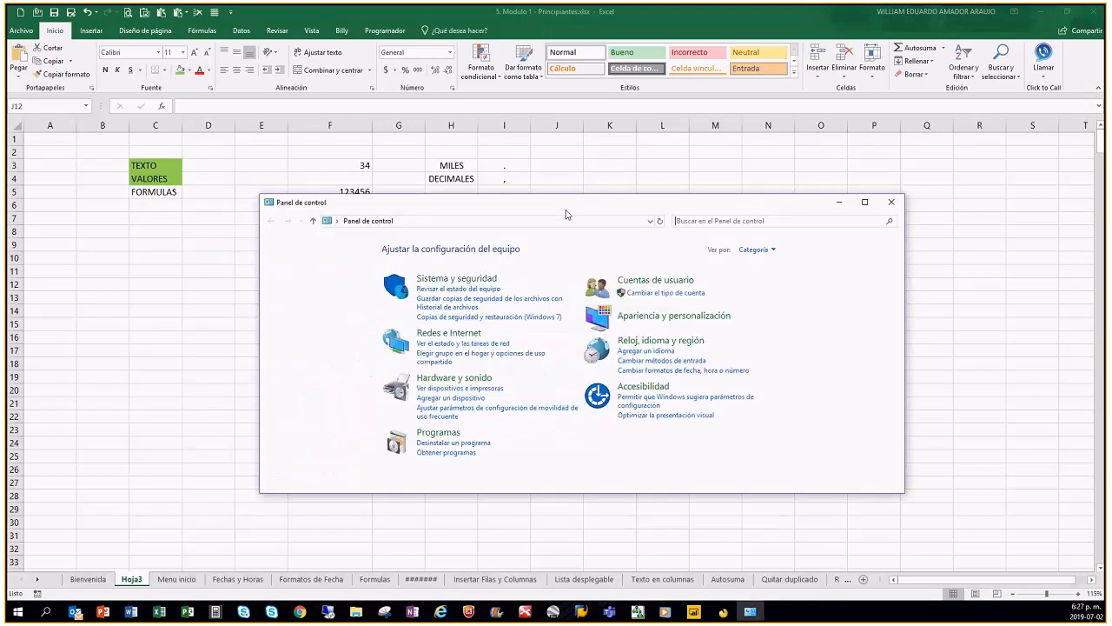
{"action": "key", "text": "alt+Tab"}
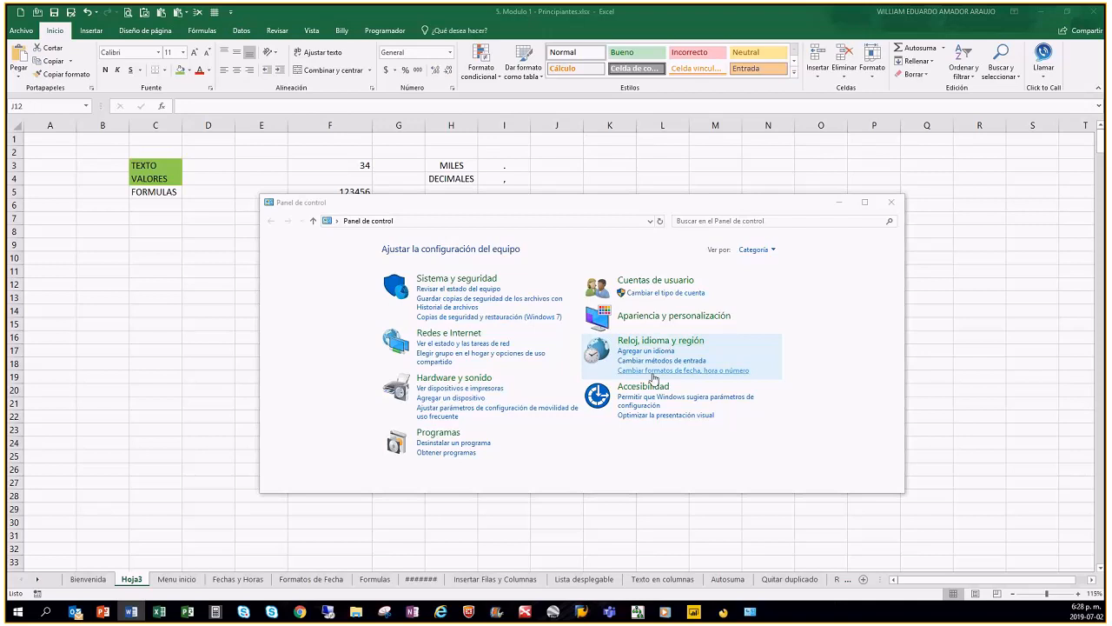
Open the Windows date, time and number formats, examine the additional number, currency and time settings, and cancel the customization.
{"action": "left_click", "coordinate": [718, 372]}
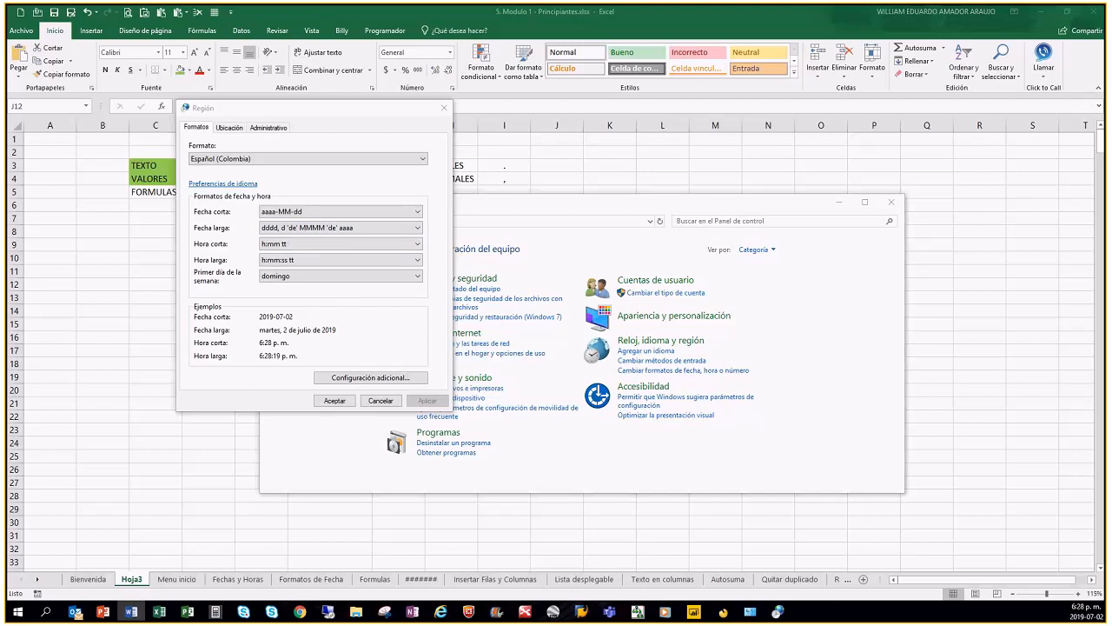
{"action": "left_click", "coordinate": [369, 378]}
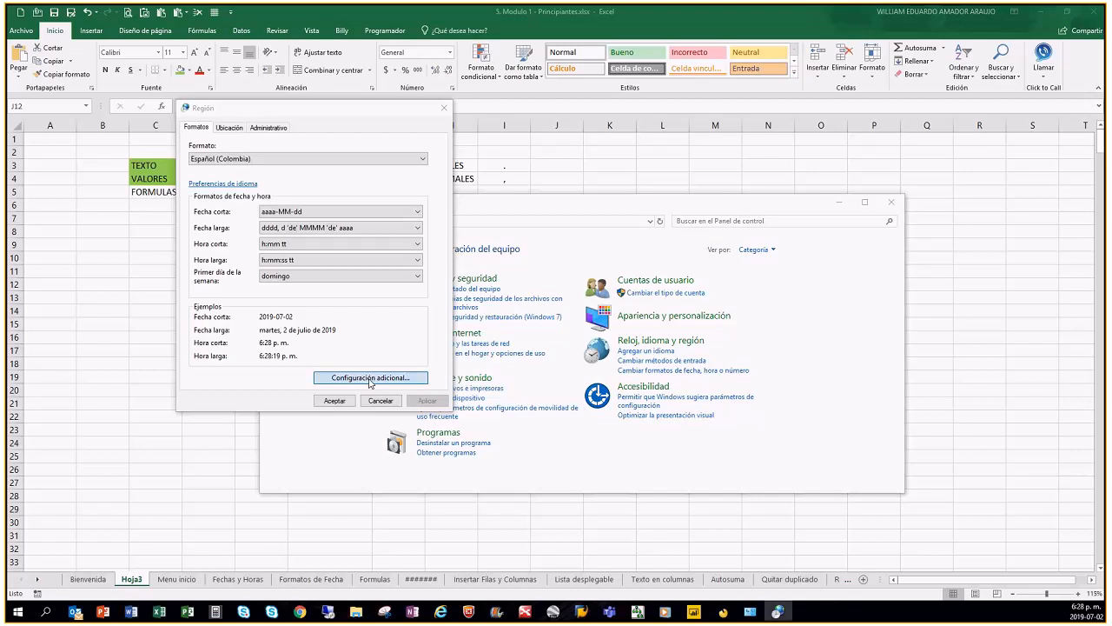
{"action": "left_click_drag", "start_coordinate": [337, 162], "coordinate": [378, 158]}
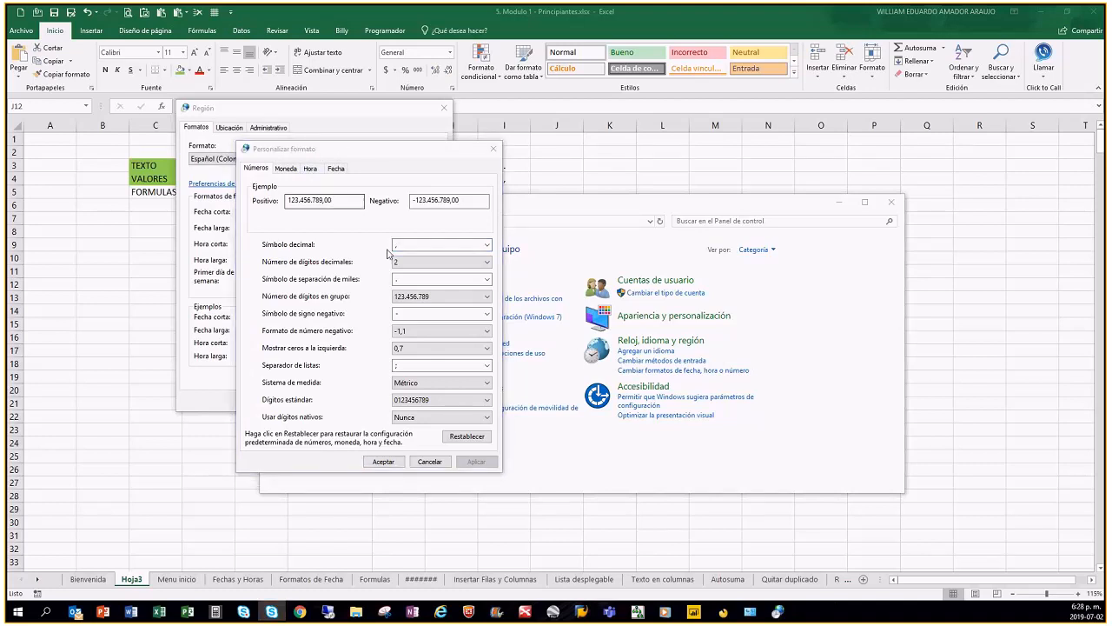
{"action": "left_click", "coordinate": [285, 169]}
{"action": "left_click", "coordinate": [311, 169]}
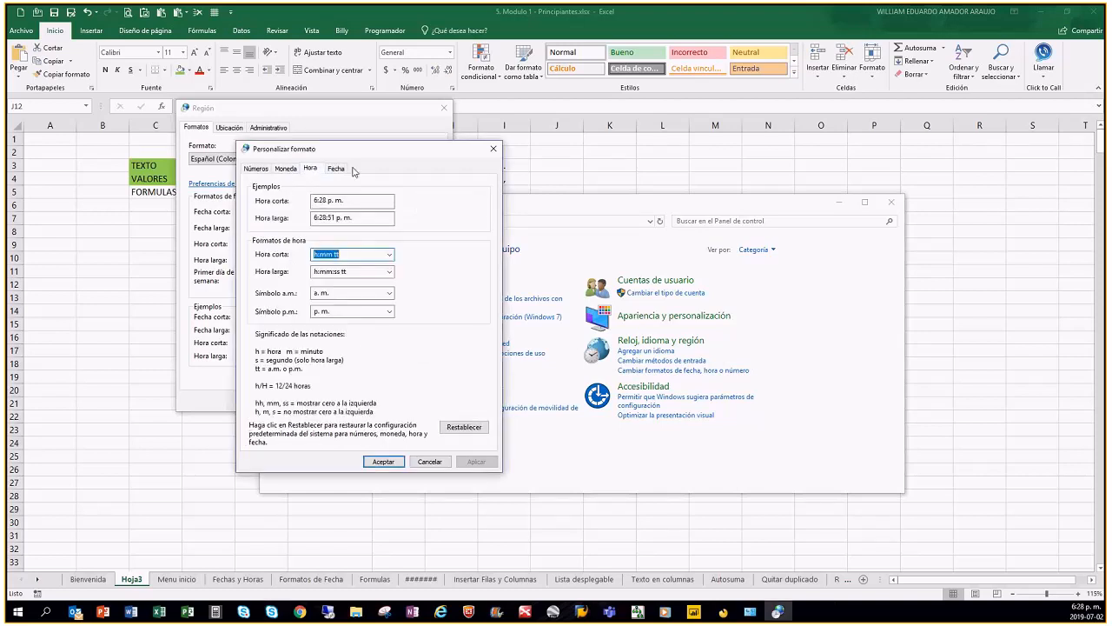
{"action": "left_click", "coordinate": [256, 168]}
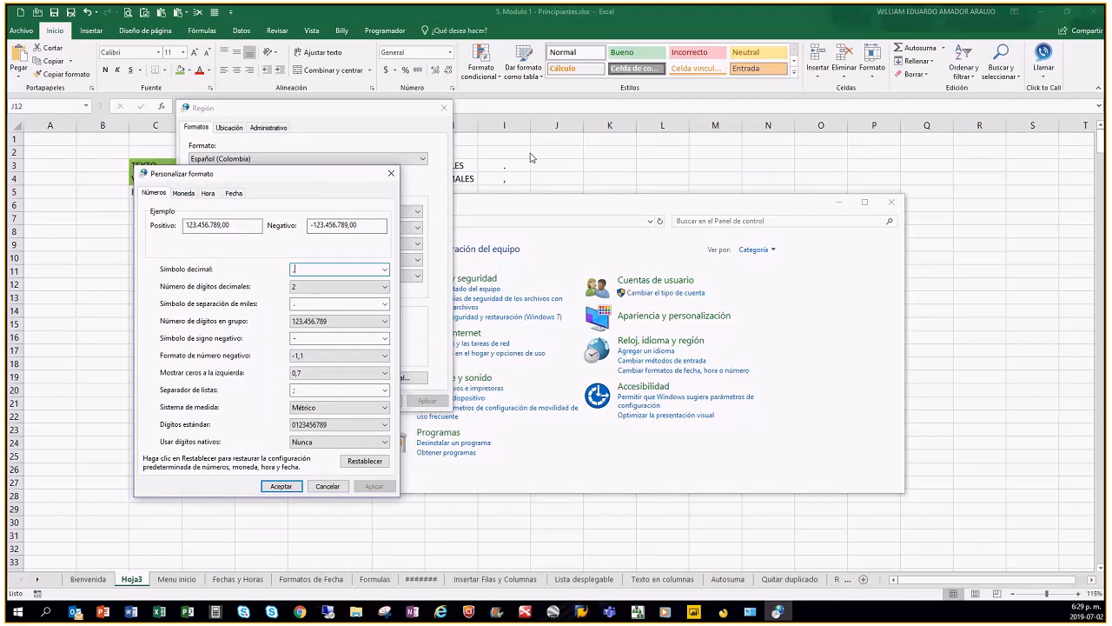
{"action": "left_click", "coordinate": [329, 486]}
Move the Región dialog aside, reopen its additional settings and inspect the Símbolo decimal and Símbolo de separación de miles values.
{"action": "left_click_drag", "start_coordinate": [383, 121], "coordinate": [786, 169]}
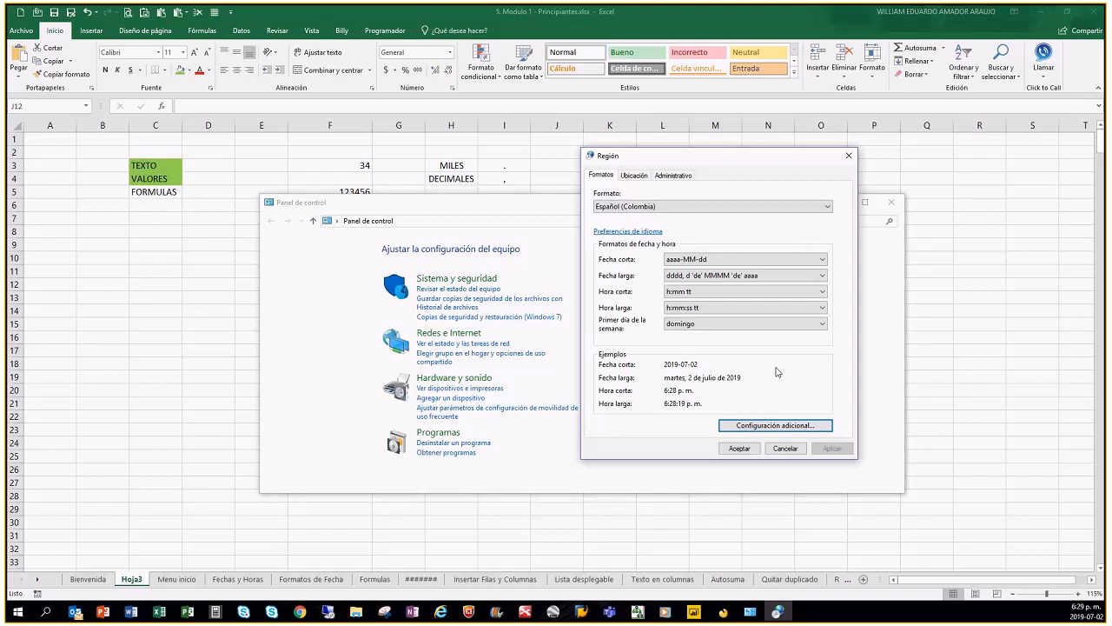
{"action": "left_click", "coordinate": [775, 425]}
{"action": "left_click_drag", "start_coordinate": [720, 159], "coordinate": [830, 188]}
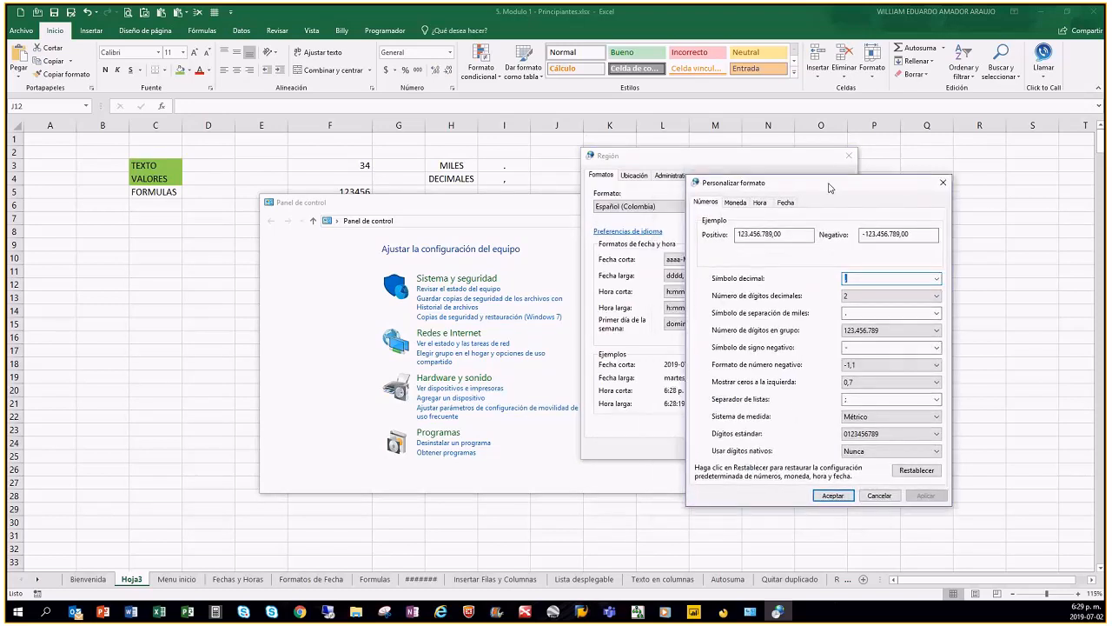
{"action": "left_click", "coordinate": [869, 279]}
{"action": "double_click", "coordinate": [873, 279]}
{"action": "double_click", "coordinate": [870, 314]}
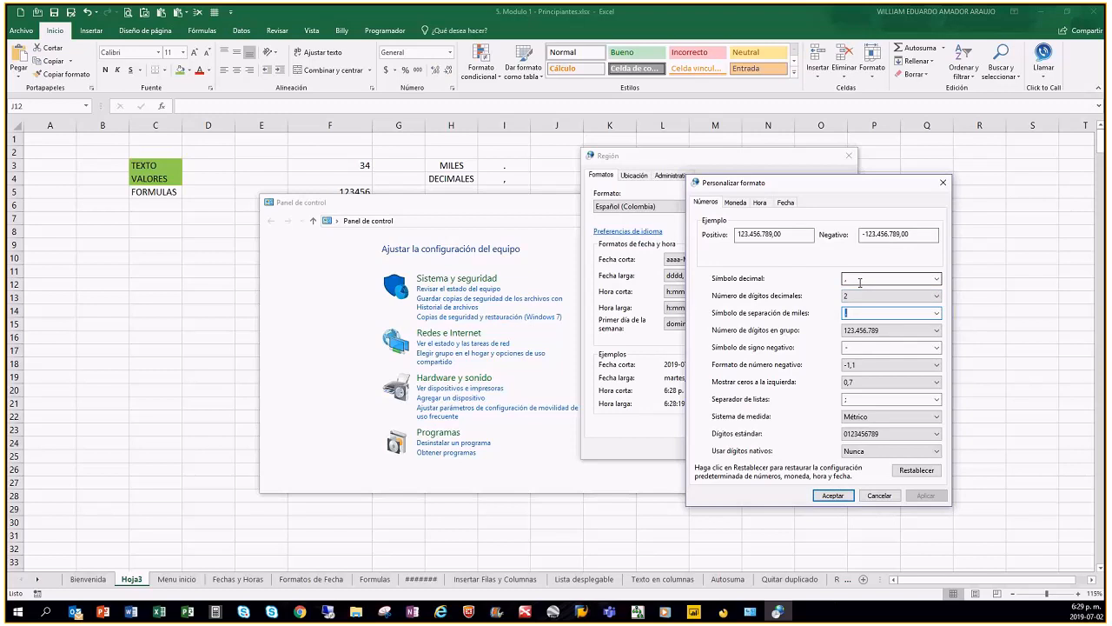
Accept the number format and Región dialogs and close the Control Panel.
{"action": "left_click", "coordinate": [832, 496]}
{"action": "left_click", "coordinate": [742, 448]}
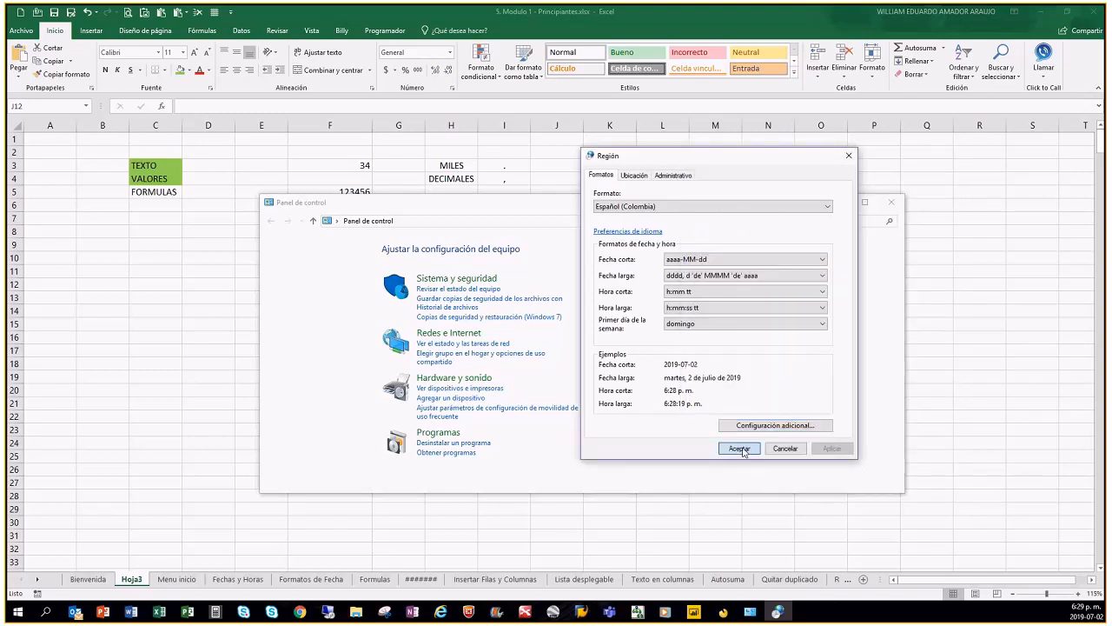
{"action": "left_click", "coordinate": [892, 203]}
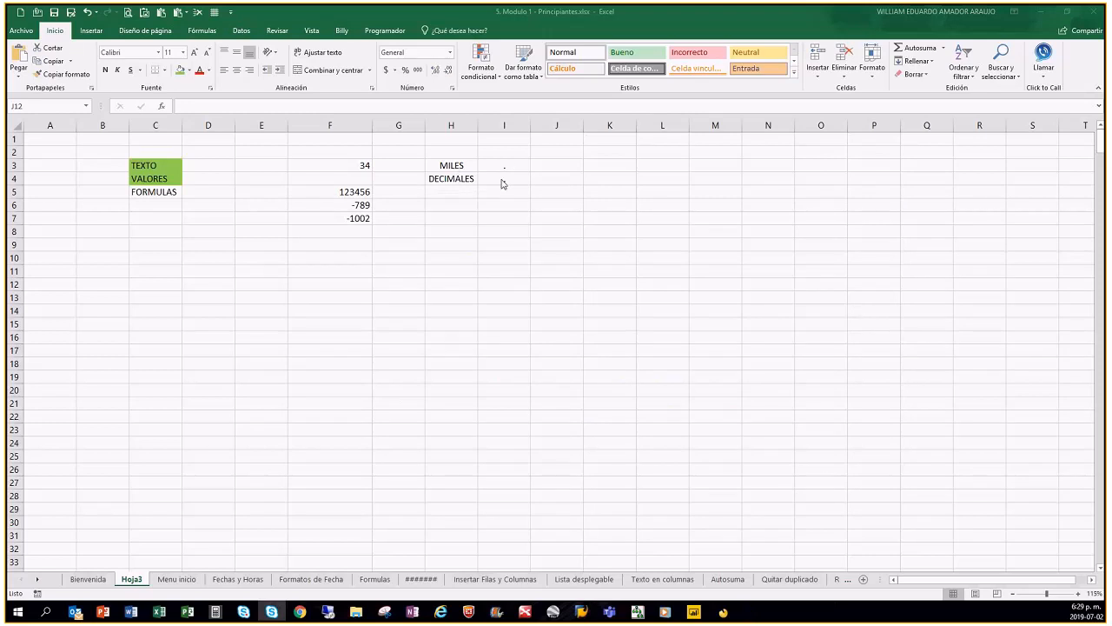
Toggle Usar separadores del sistema in Excel's advanced editing options and accept the dialog.
{"action": "left_click", "coordinate": [21, 30]}
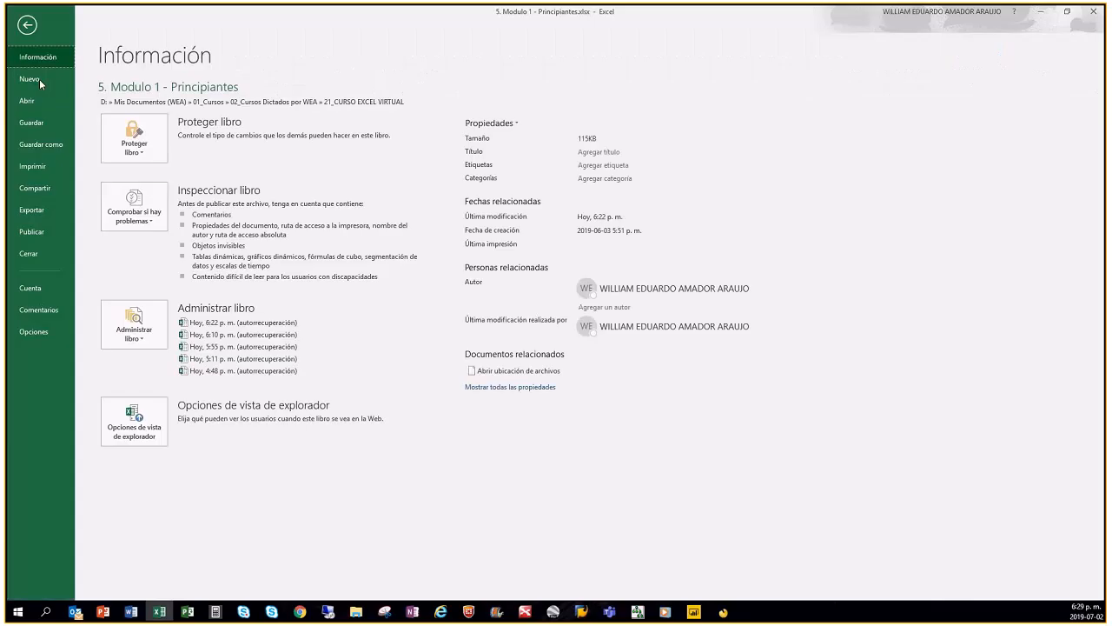
{"action": "left_click", "coordinate": [35, 332]}
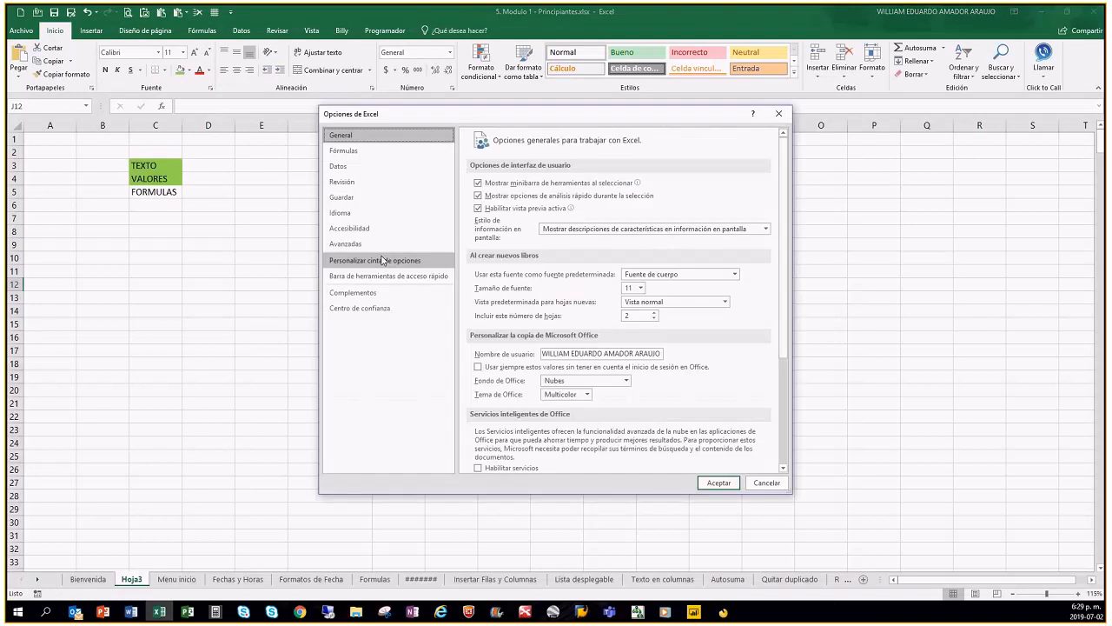
{"action": "left_click", "coordinate": [359, 245]}
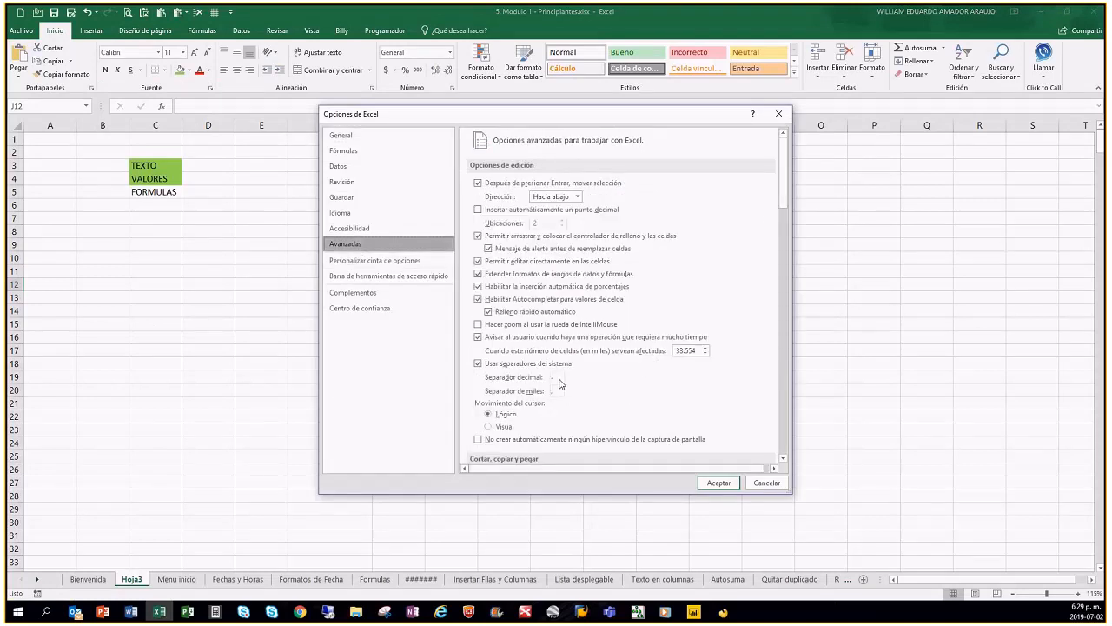
{"action": "left_click_drag", "start_coordinate": [455, 114], "coordinate": [507, 236]}
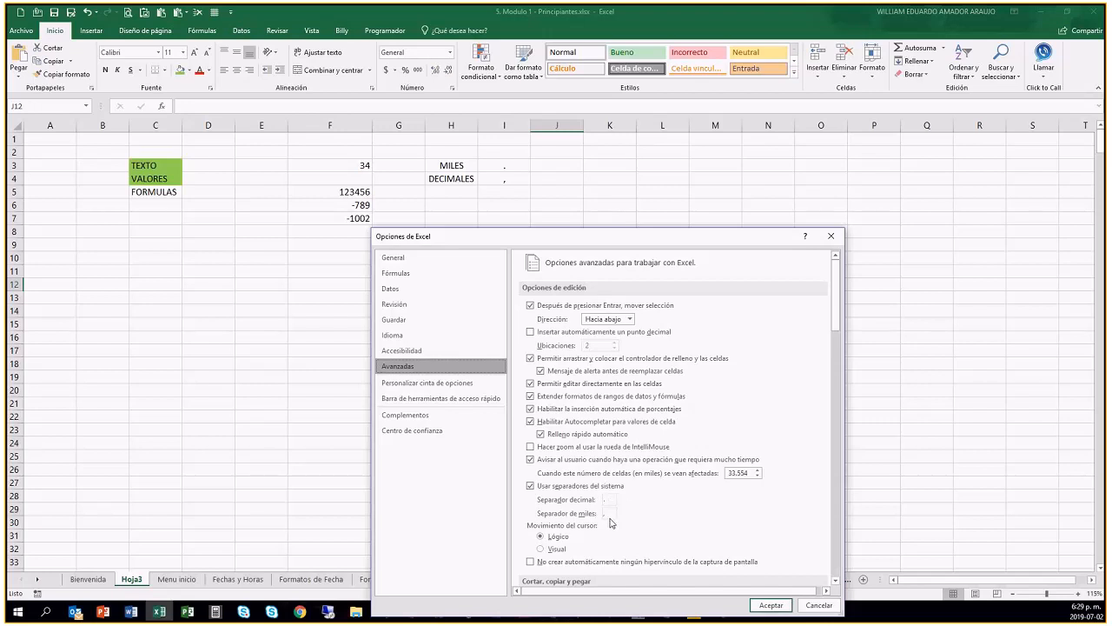
{"action": "left_click", "coordinate": [530, 486]}
{"action": "left_click", "coordinate": [771, 604]}
Review the MILES and DECIMALES labels and their separator symbols in H3:I4.
{"action": "left_click", "coordinate": [534, 333]}
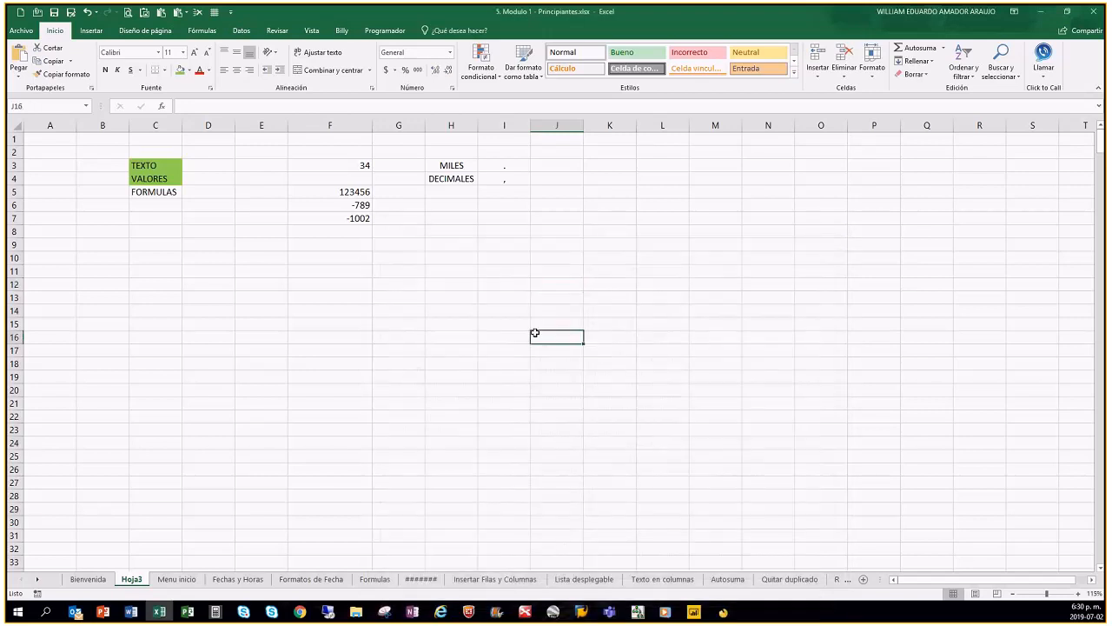
{"action": "key", "text": "ctrl+Home"}
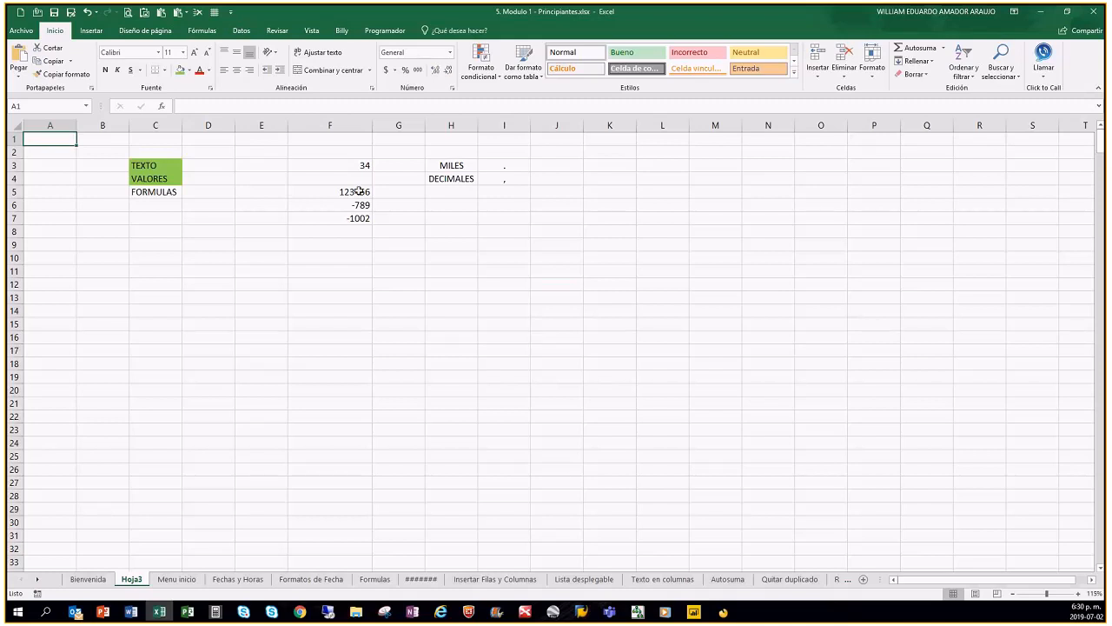
{"action": "left_click", "coordinate": [555, 217]}
{"action": "left_click_drag", "start_coordinate": [460, 165], "coordinate": [509, 174]}
{"action": "left_click", "coordinate": [518, 167]}
{"action": "left_click", "coordinate": [469, 178]}
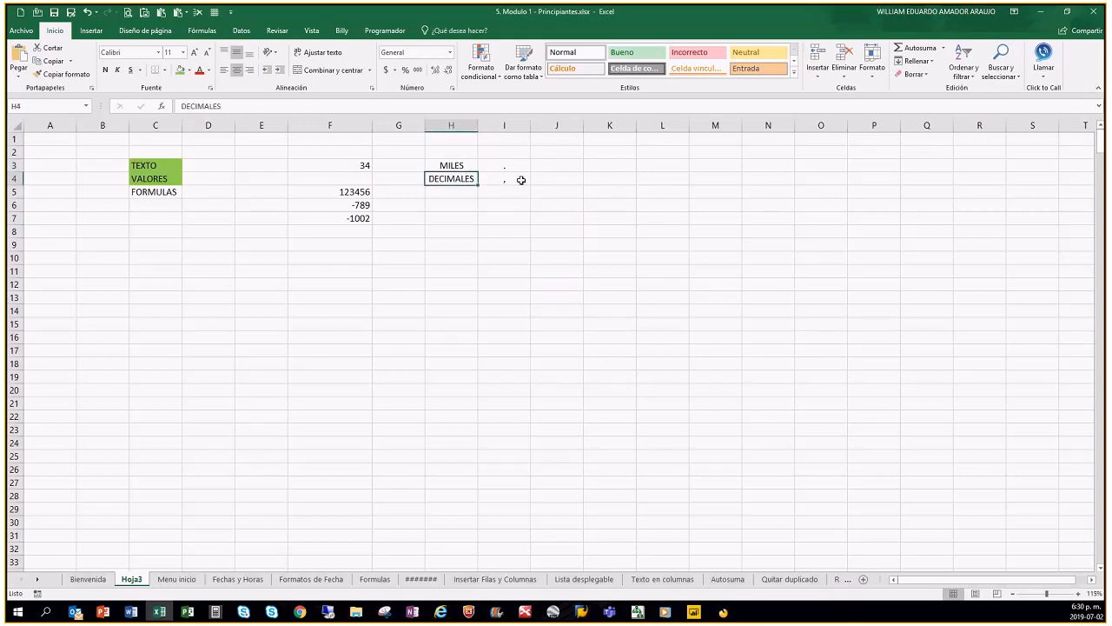
{"action": "left_click", "coordinate": [517, 179]}
{"action": "left_click", "coordinate": [467, 167]}
{"action": "left_click", "coordinate": [515, 166]}
{"action": "key", "text": "alt+Tab"}
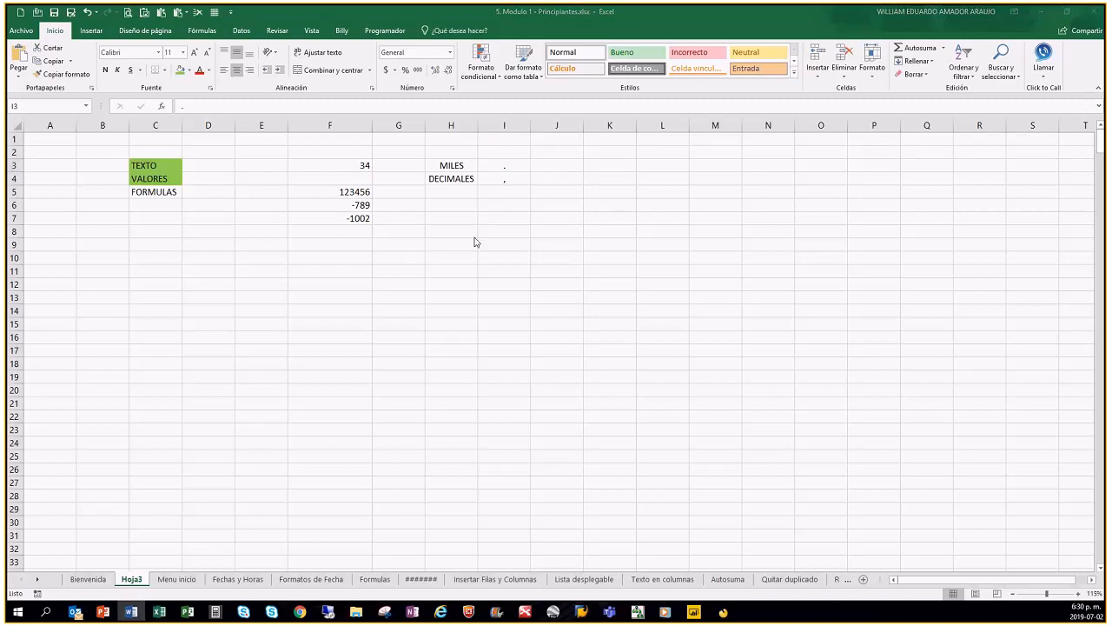
Enter the decimal number 123,5 in cell I7.
{"action": "left_click", "coordinate": [504, 218]}
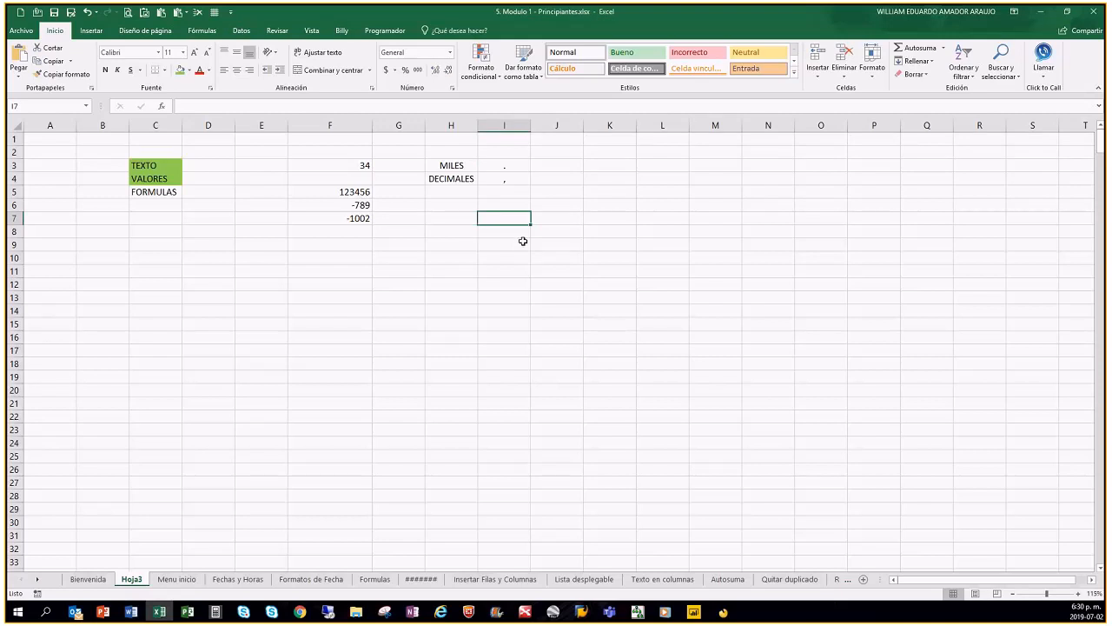
{"action": "type", "text": "123"}
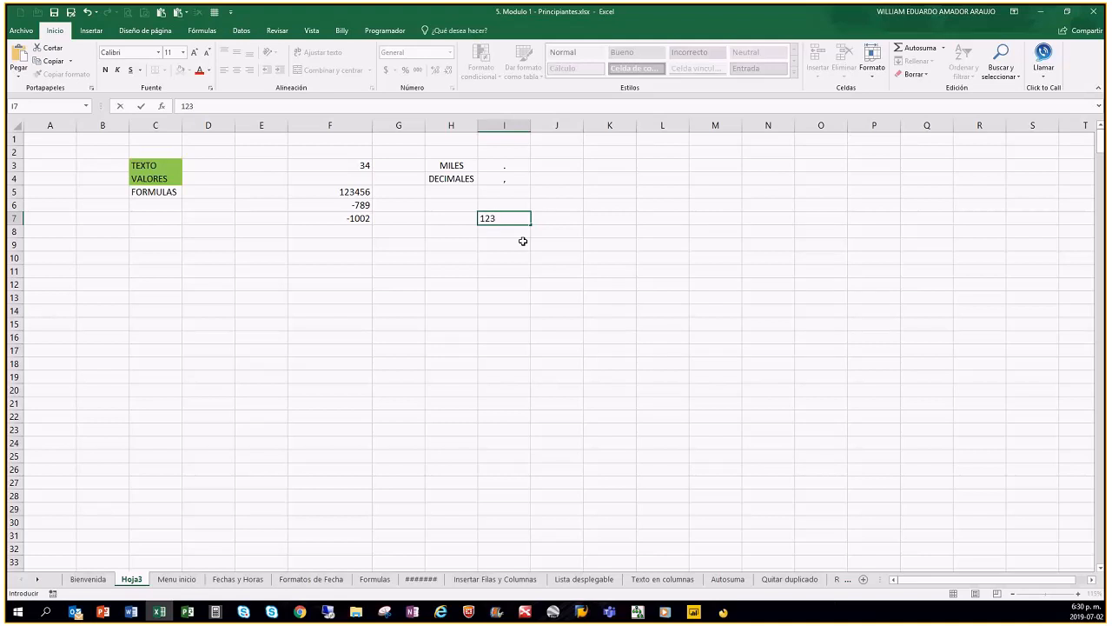
{"action": "type", "text": ",5"}
{"action": "key", "text": "ctrl+Return"}
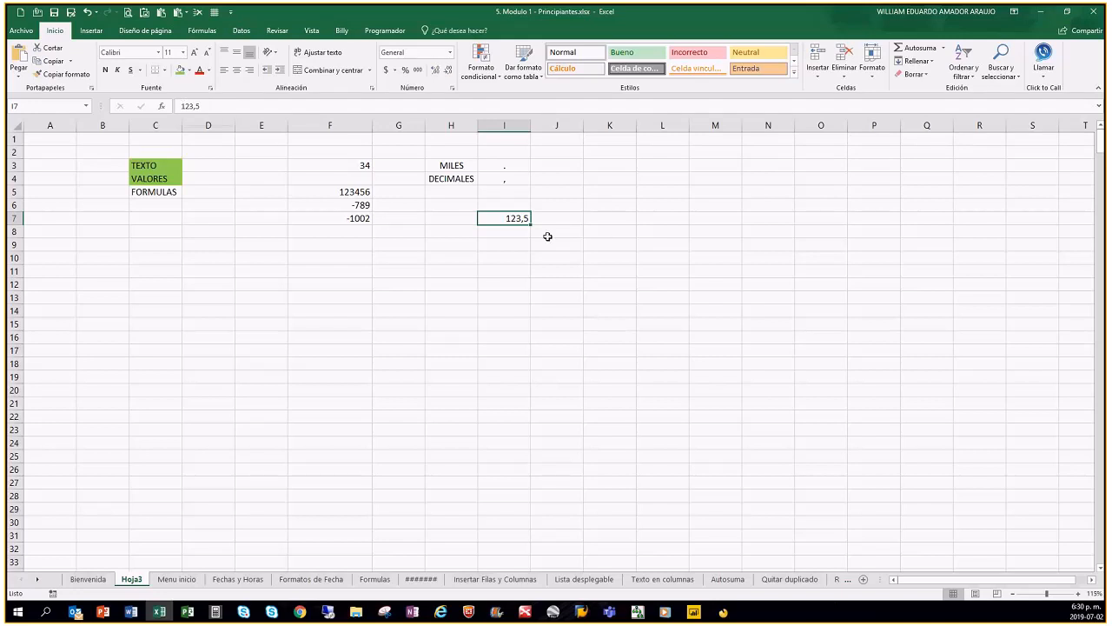
Edit the number in I7 to 12123,5 and keep that cell selected.
{"action": "left_click", "coordinate": [191, 105]}
{"action": "type", "text": "12"}
{"action": "key", "text": "Return"}
{"action": "key", "text": "Up"}
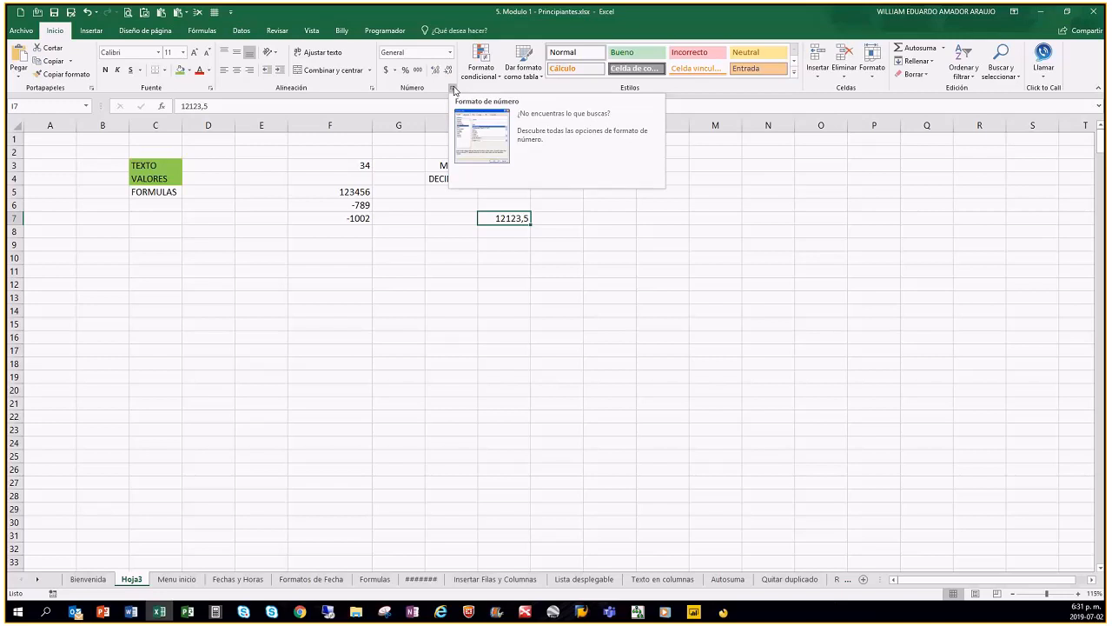
Look at the number categories in the Formato de celdas dialog for I7 and close it without changes.
{"action": "right_click", "coordinate": [517, 223]}
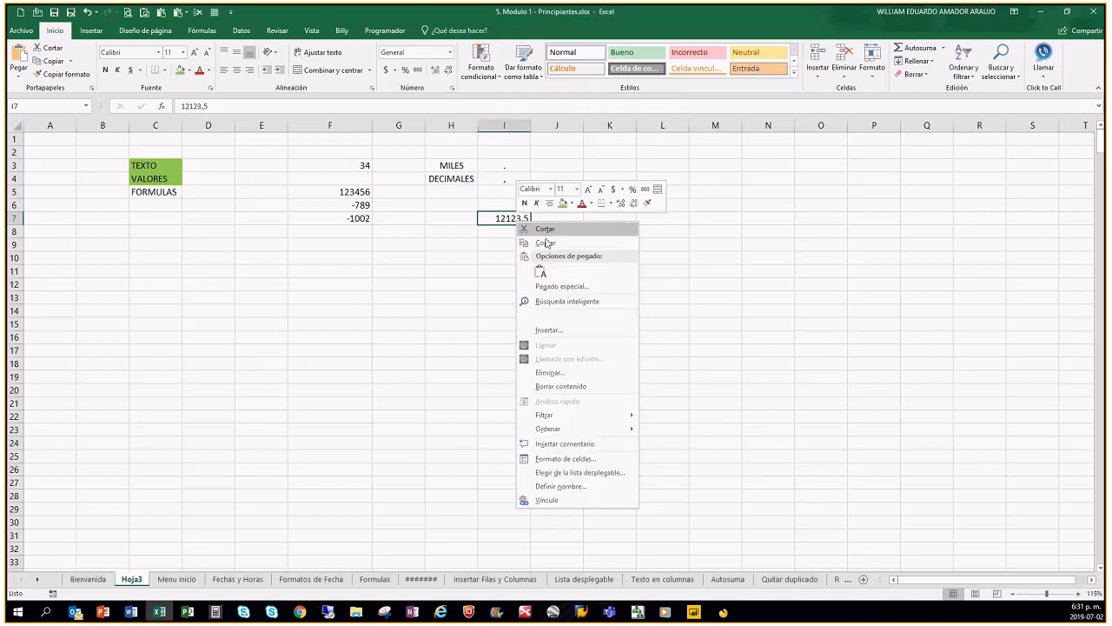
{"action": "left_click", "coordinate": [589, 464]}
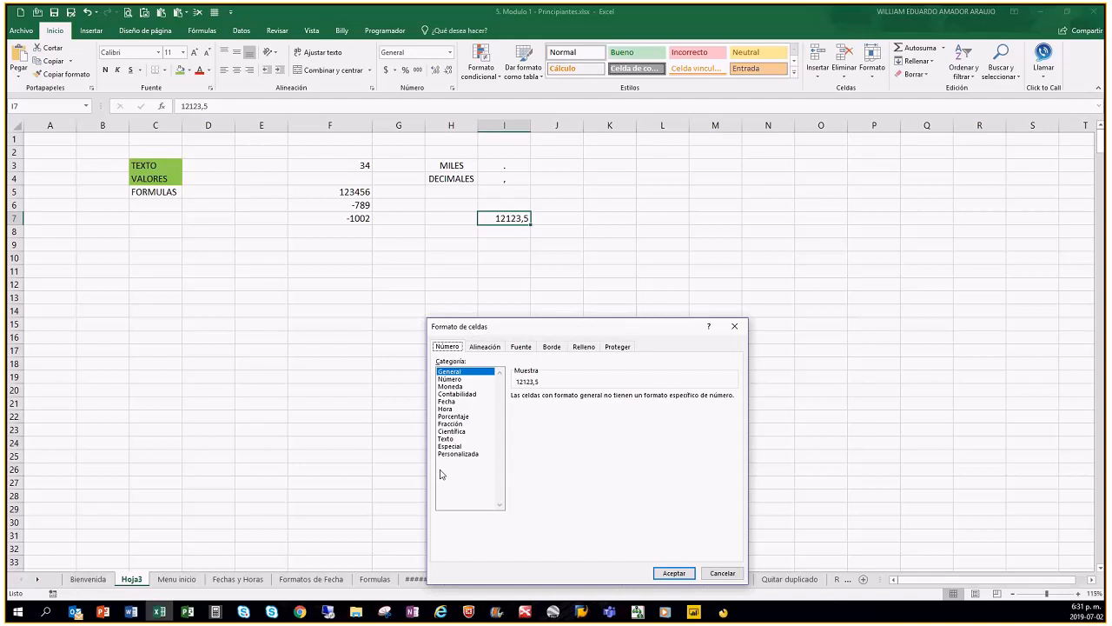
{"action": "left_click", "coordinate": [735, 326]}
{"action": "left_click", "coordinate": [453, 92]}
{"action": "left_click_drag", "start_coordinate": [837, 177], "coordinate": [718, 164]}
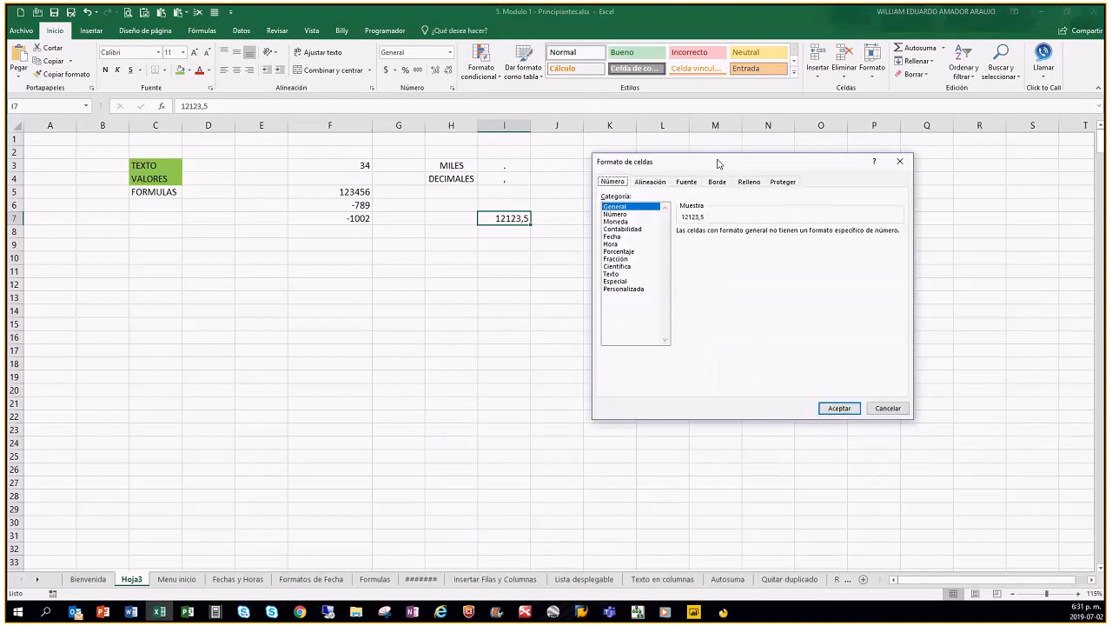
{"action": "left_click", "coordinate": [900, 160]}
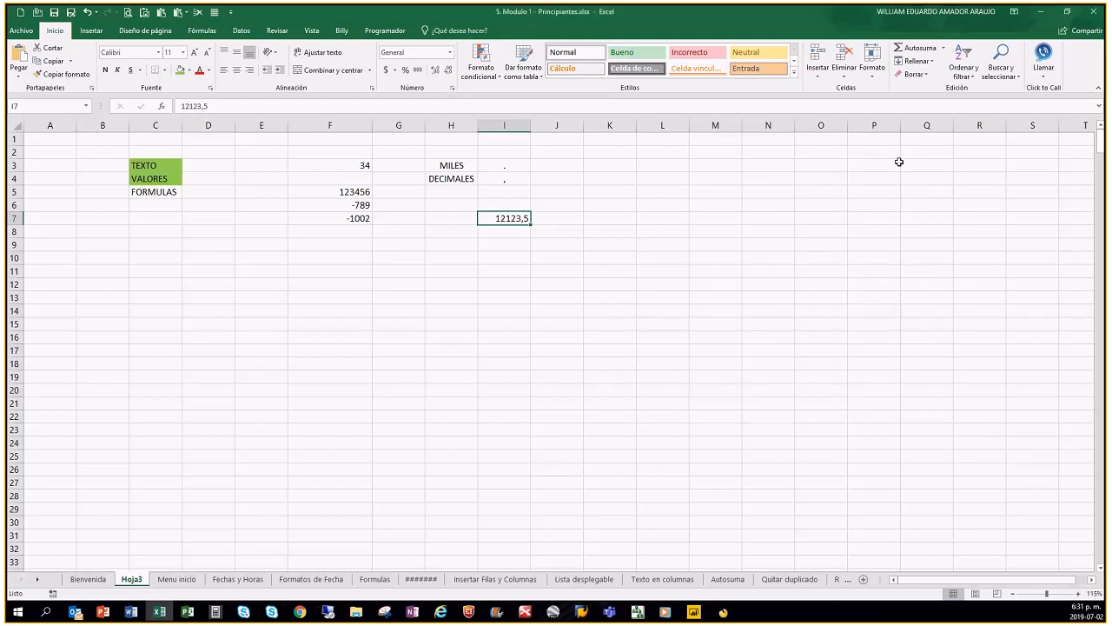
Open the full number formats for I7, compare the General and Número categories, and choose Número.
{"action": "left_click", "coordinate": [450, 52]}
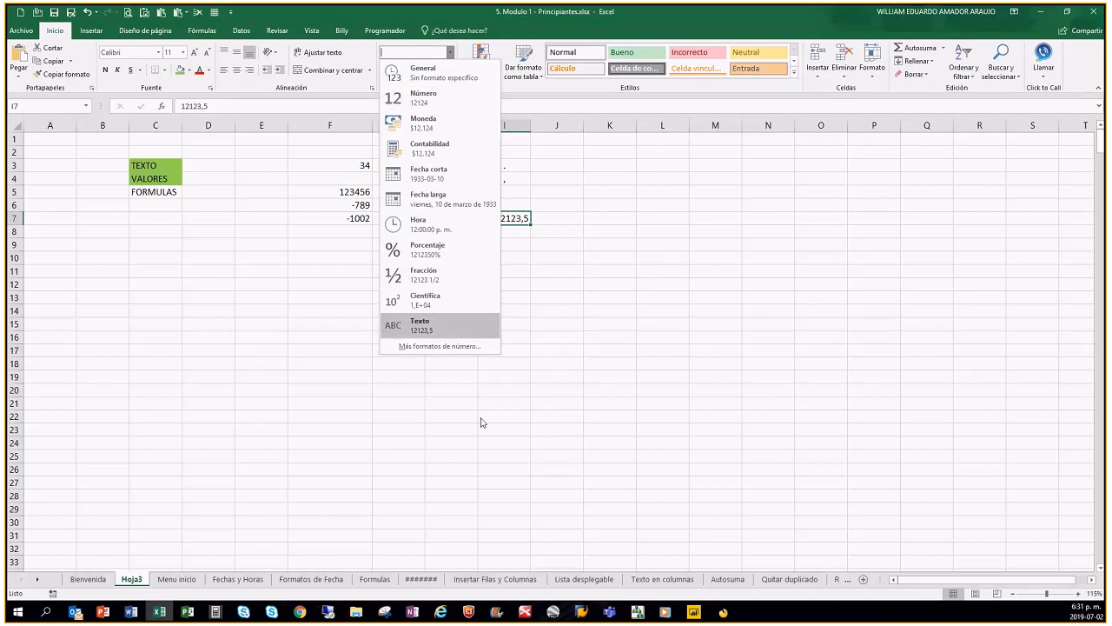
{"action": "left_click", "coordinate": [445, 347]}
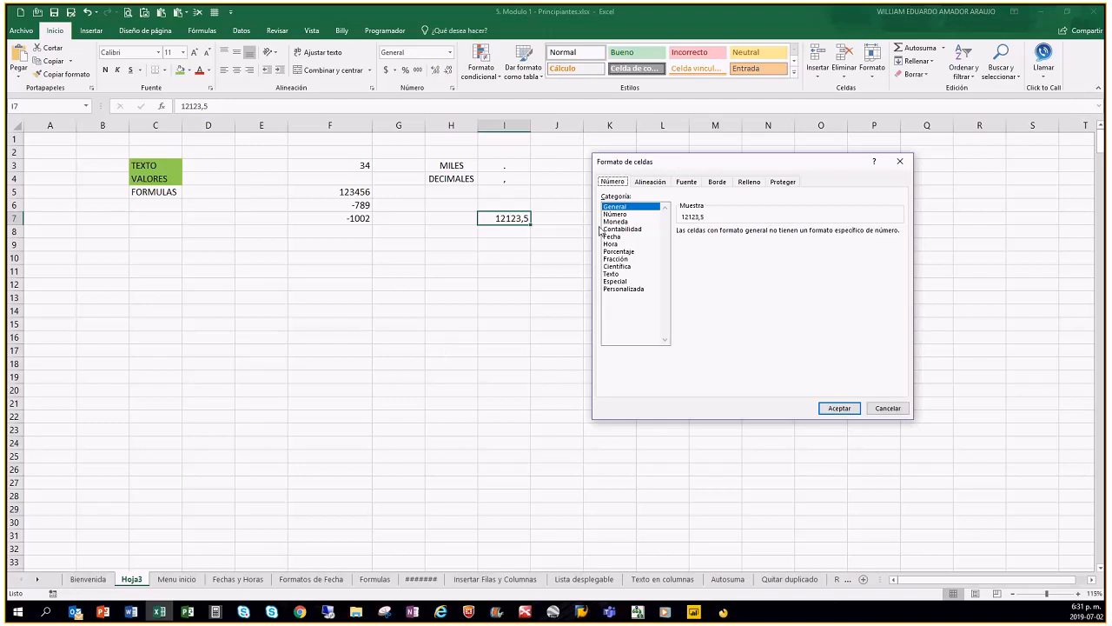
{"action": "left_click", "coordinate": [630, 216]}
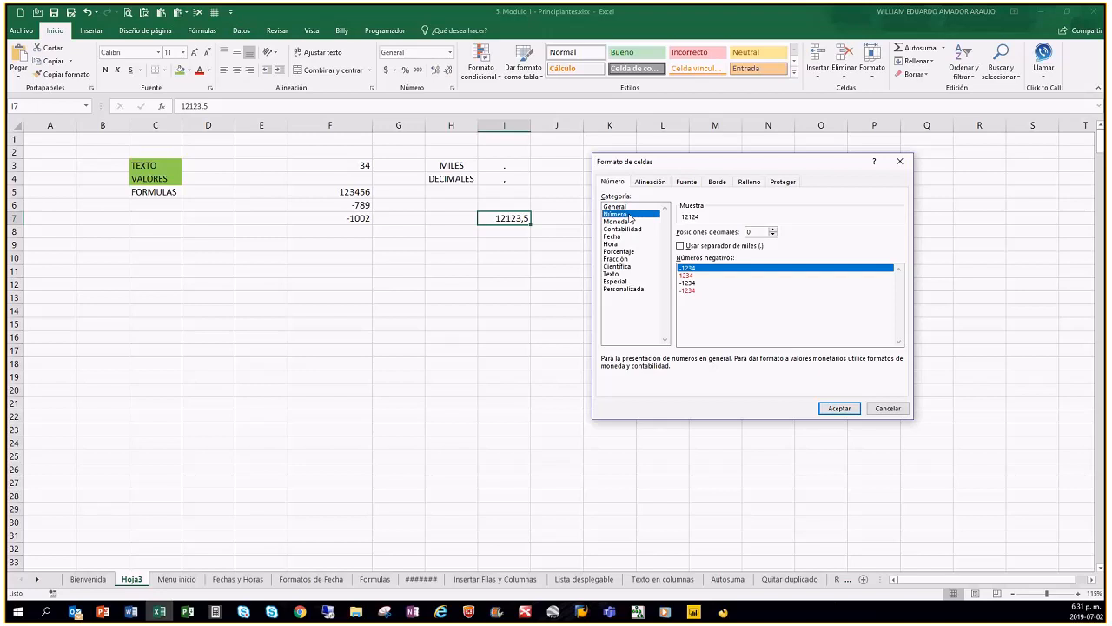
{"action": "left_click", "coordinate": [625, 207]}
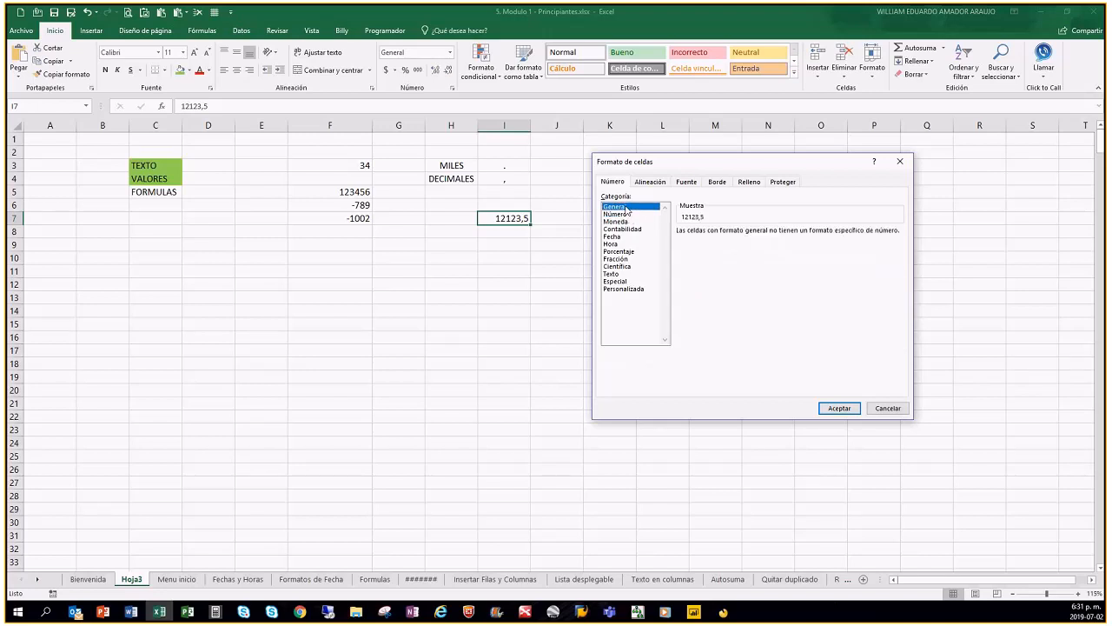
{"action": "left_click", "coordinate": [629, 216]}
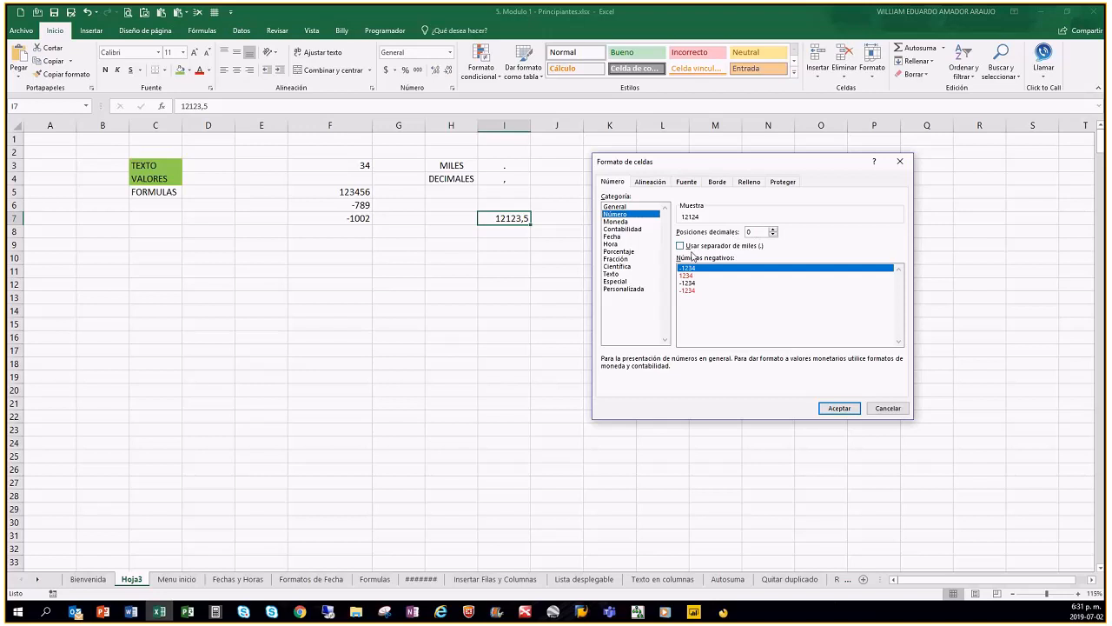
Set 1 decimal place, turn on the thousands separator and apply the number format to I7.
{"action": "left_click", "coordinate": [773, 229]}
{"action": "left_click", "coordinate": [773, 230]}
{"action": "left_click", "coordinate": [772, 230]}
{"action": "left_click", "coordinate": [773, 235]}
{"action": "left_click", "coordinate": [774, 235]}
{"action": "left_click", "coordinate": [683, 246]}
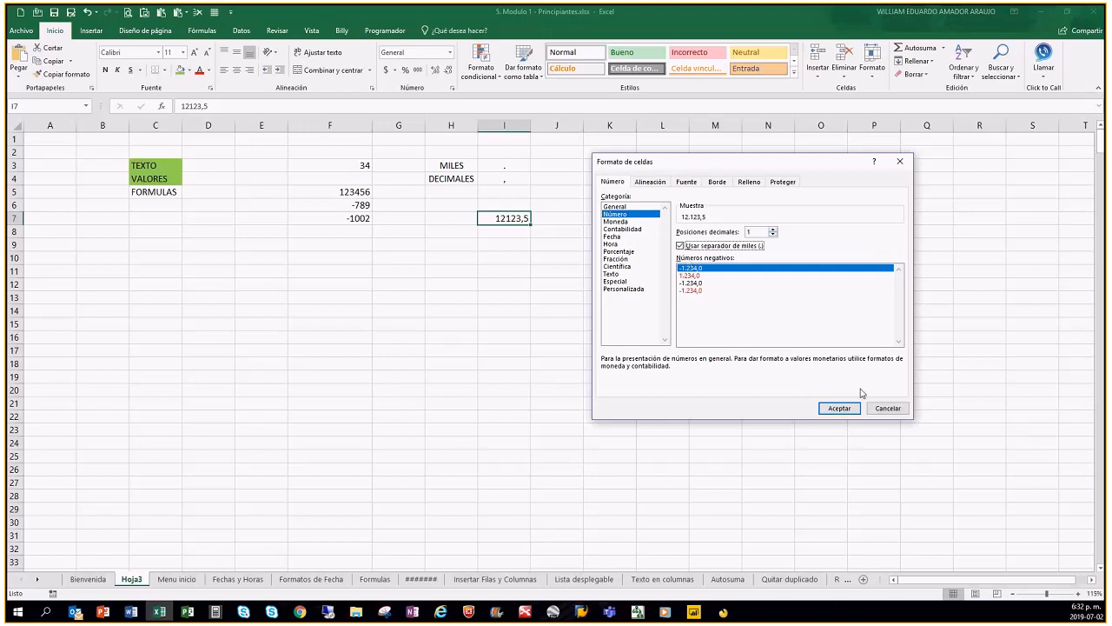
{"action": "left_click", "coordinate": [840, 408]}
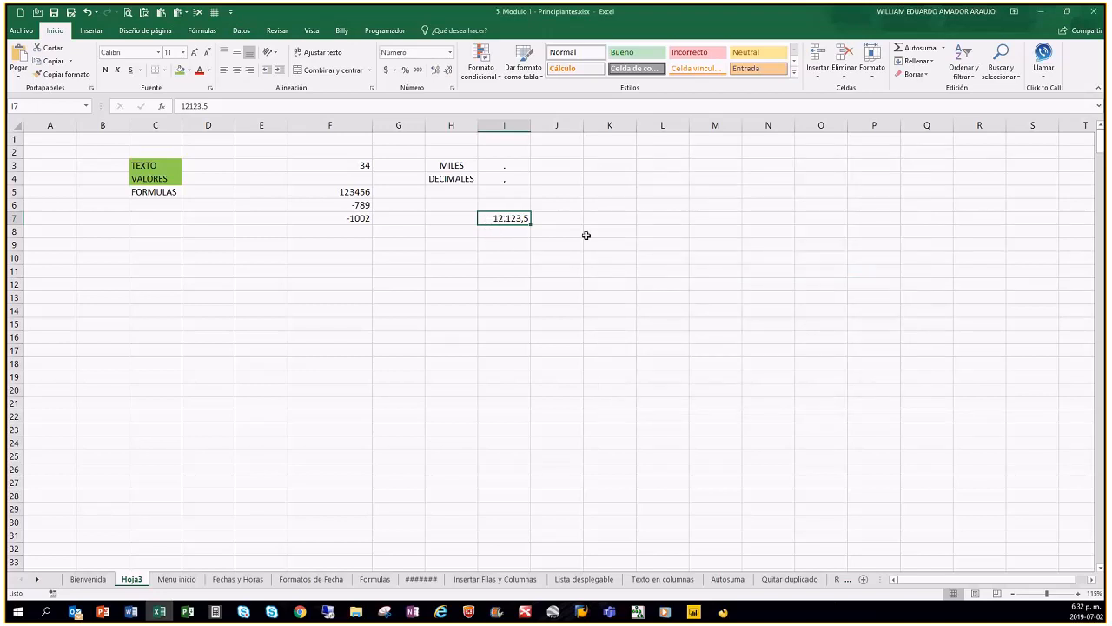
Extend the decimals of the number in I7 so the cell contains 12123,5789543.
{"action": "left_click", "coordinate": [247, 105]}
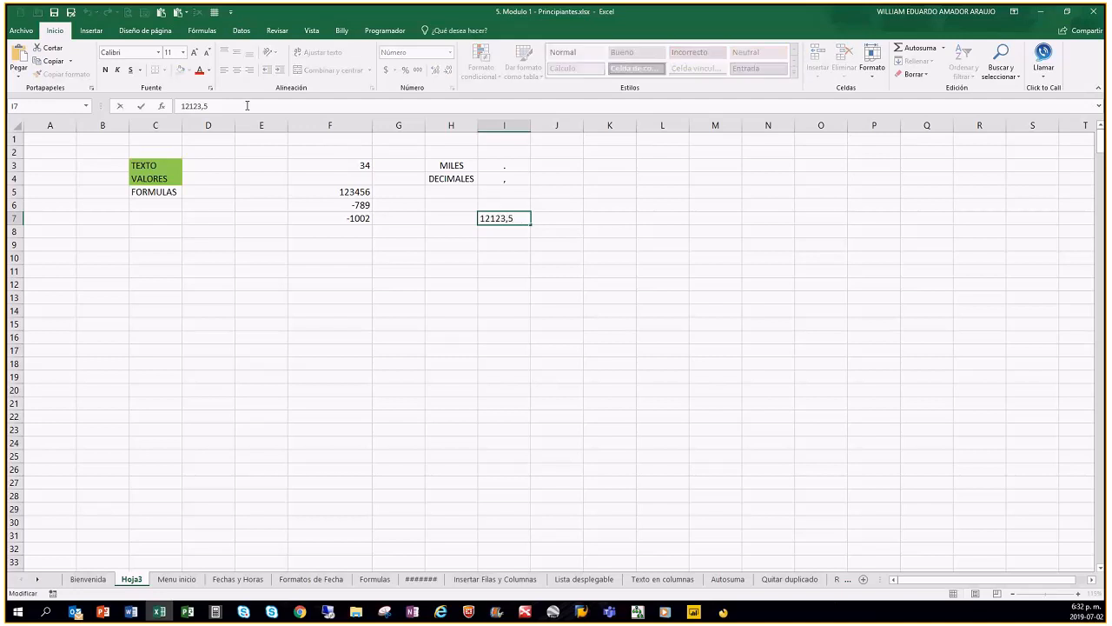
{"action": "type", "text": "789543"}
{"action": "key", "text": "ctrl+Return"}
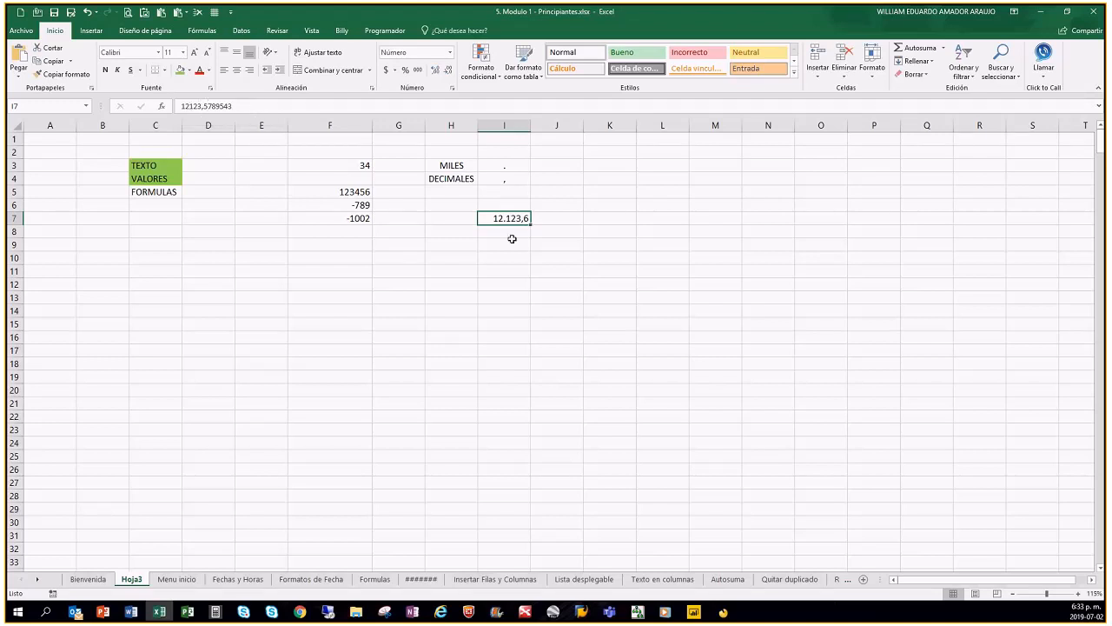
Set the number format of I7 to 2 decimal places in Formato de celdas and apply it.
{"action": "left_click", "coordinate": [452, 88]}
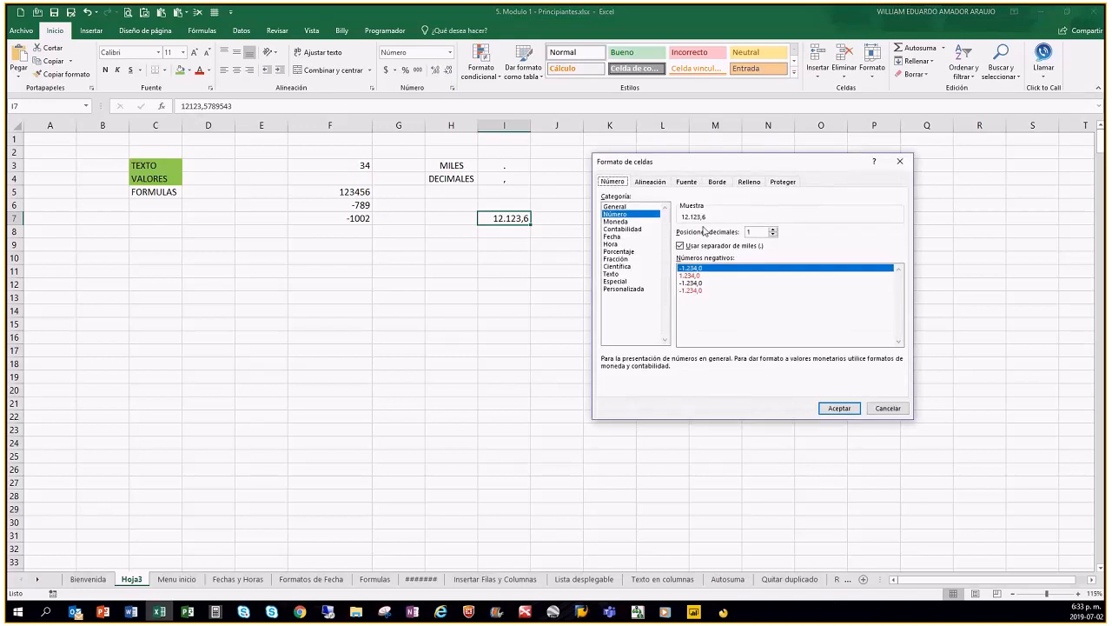
{"action": "left_click", "coordinate": [774, 230]}
{"action": "left_click", "coordinate": [774, 230]}
{"action": "left_click", "coordinate": [774, 235]}
{"action": "left_click", "coordinate": [840, 407]}
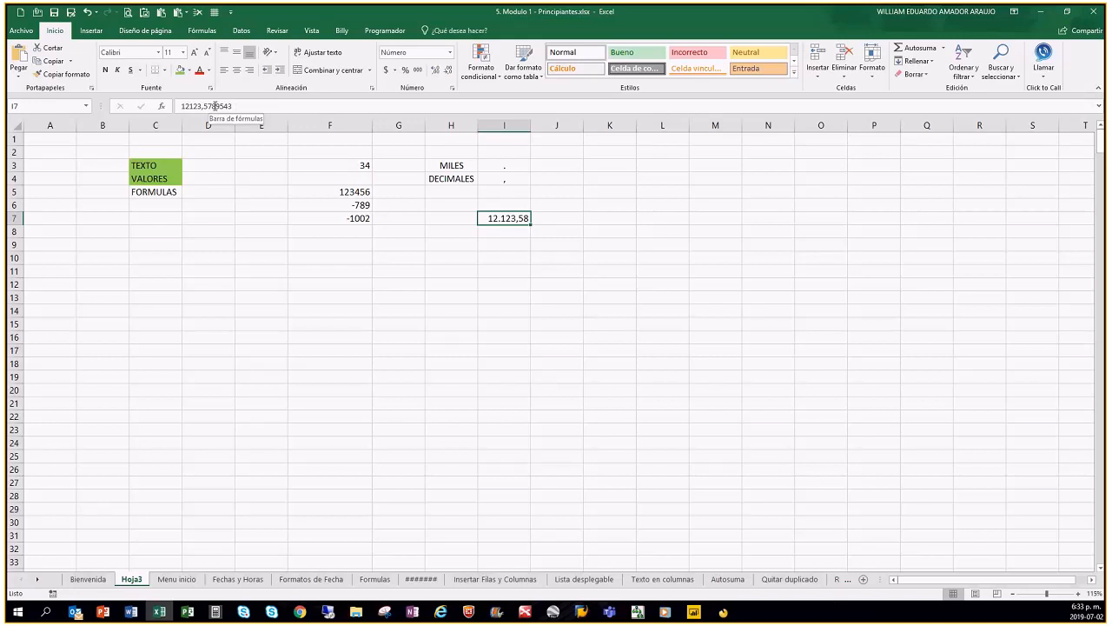
Reduce the displayed decimals of I7 until it shows a whole number.
{"action": "left_click", "coordinate": [603, 228]}
{"action": "left_click", "coordinate": [520, 219]}
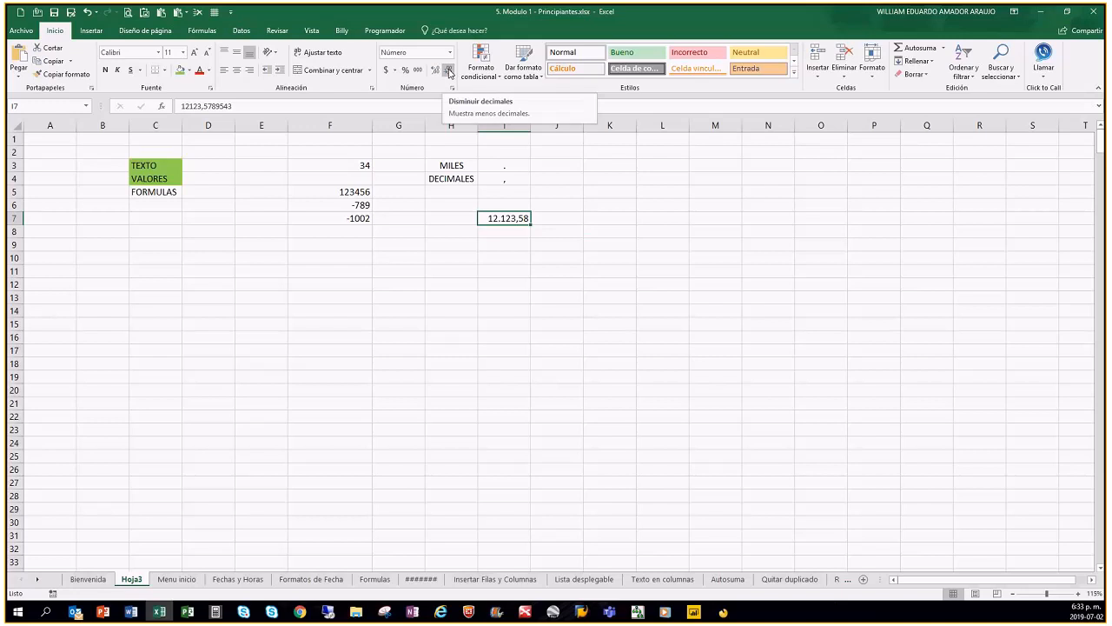
{"action": "left_click", "coordinate": [449, 72]}
{"action": "left_click", "coordinate": [449, 73]}
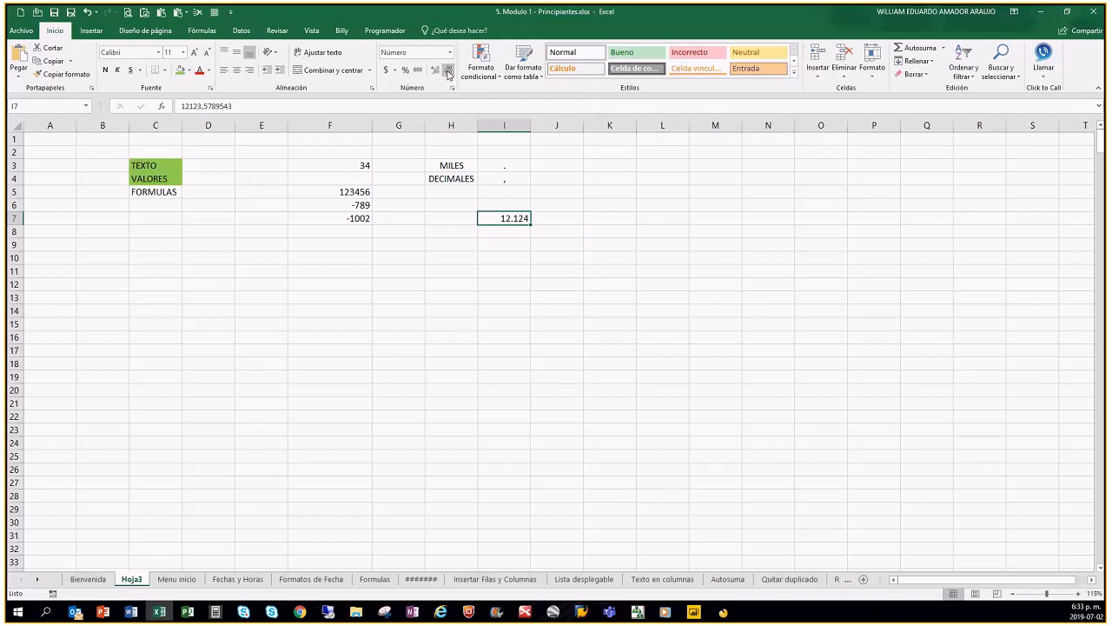
Show five decimals in I7, and reduce them back to none.
{"action": "left_click", "coordinate": [434, 71]}
{"action": "left_click", "coordinate": [434, 71]}
{"action": "left_click", "coordinate": [434, 71]}
{"action": "left_click", "coordinate": [434, 72]}
{"action": "left_click", "coordinate": [434, 71]}
{"action": "left_click", "coordinate": [449, 73]}
{"action": "left_click", "coordinate": [449, 73]}
{"action": "left_click", "coordinate": [449, 73]}
{"action": "left_click", "coordinate": [448, 73]}
{"action": "left_click", "coordinate": [448, 73]}
{"action": "left_click", "coordinate": [446, 72]}
{"action": "left_click", "coordinate": [446, 72]}
{"action": "left_click", "coordinate": [446, 72]}
{"action": "left_click", "coordinate": [446, 72]}
{"action": "left_click", "coordinate": [448, 73]}
{"action": "left_click", "coordinate": [448, 73]}
{"action": "left_click", "coordinate": [447, 73]}
{"action": "left_click", "coordinate": [448, 73]}
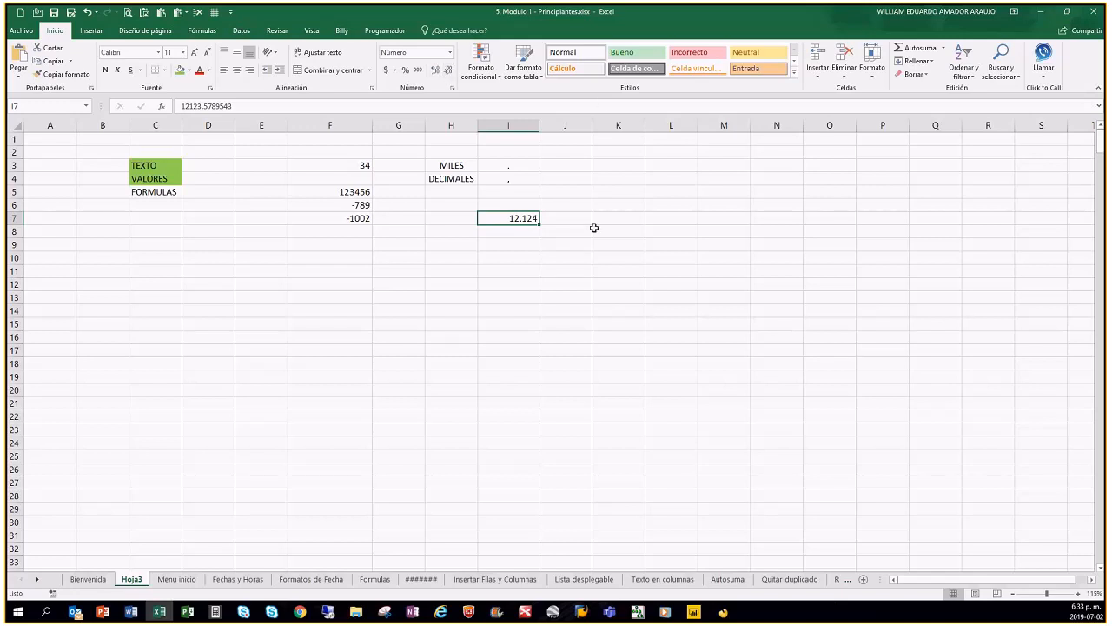
Review the decimal places set for I7 in Formato de celdas and compare its displayed and stored values.
{"action": "left_click", "coordinate": [452, 90]}
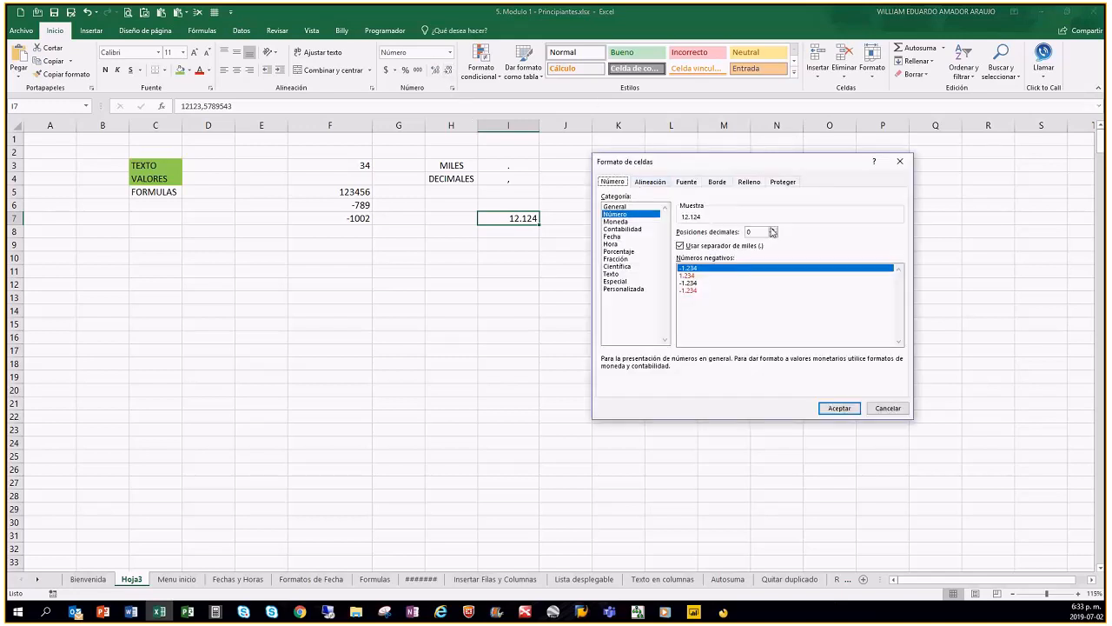
{"action": "left_click", "coordinate": [839, 408]}
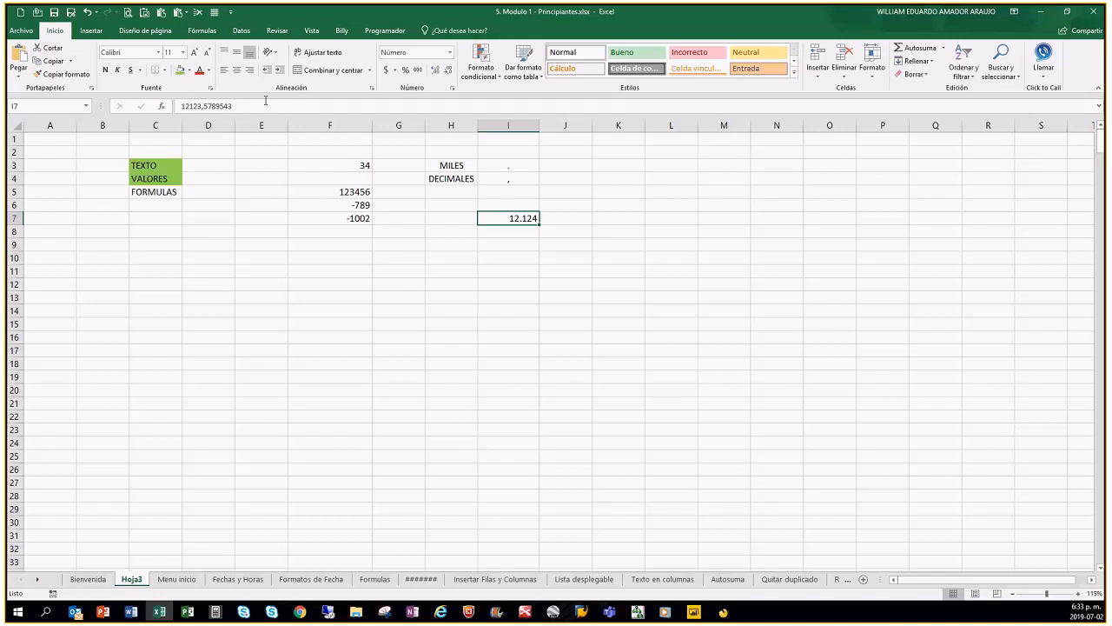
{"action": "left_click", "coordinate": [516, 259]}
{"action": "left_click", "coordinate": [520, 219]}
Enter 8,6 in J7 and 2,4 in J8.
{"action": "left_click", "coordinate": [576, 219]}
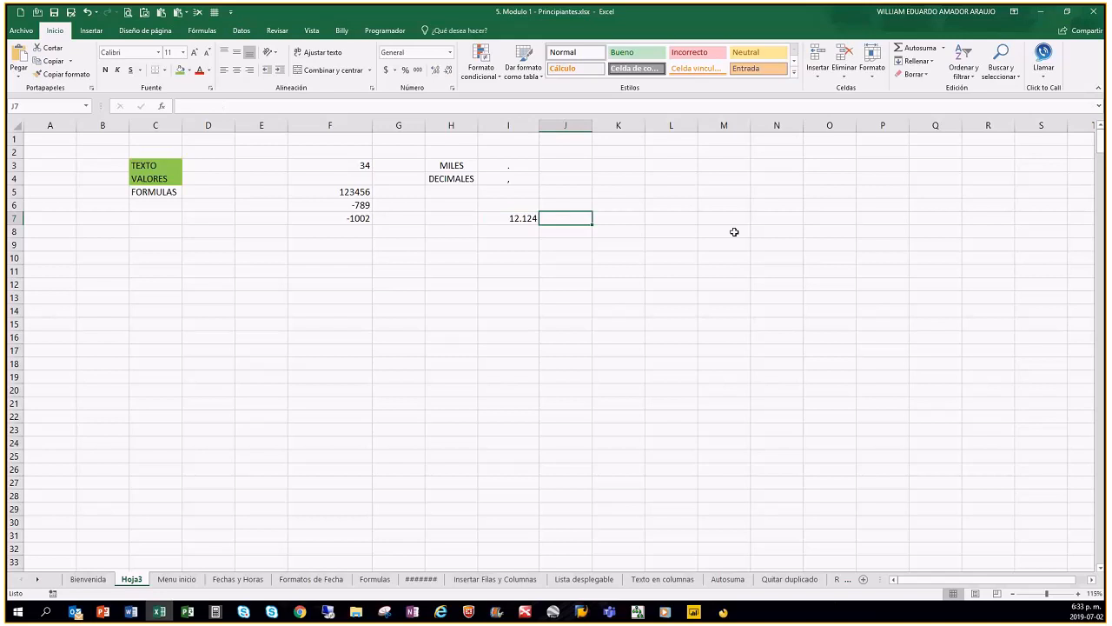
{"action": "type", "text": "8,6"}
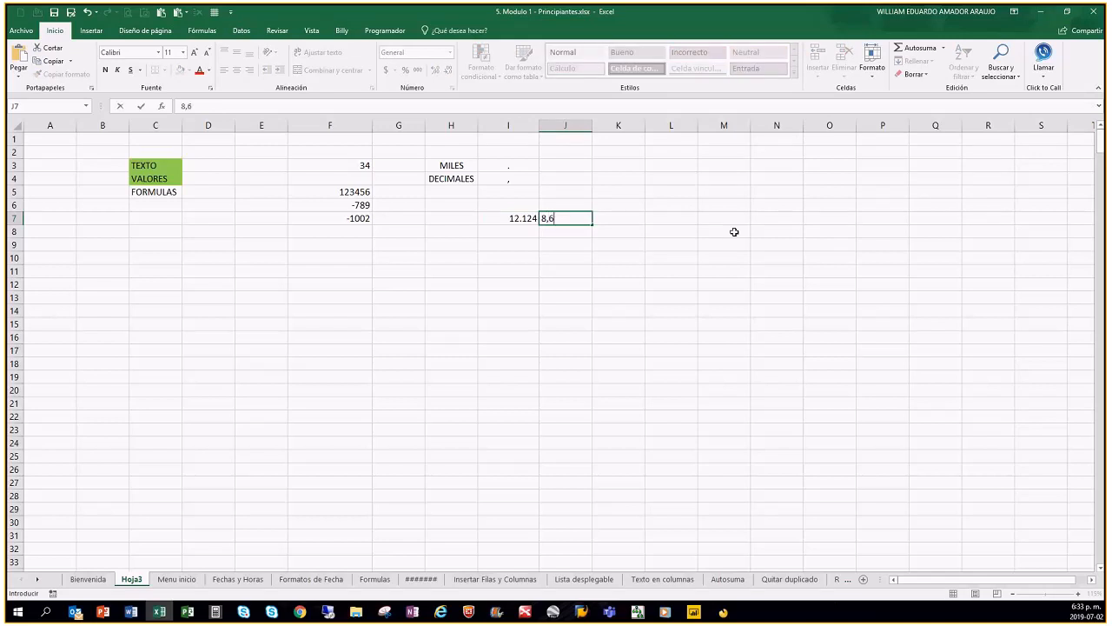
{"action": "key", "text": "Return"}
{"action": "type", "text": "2"}
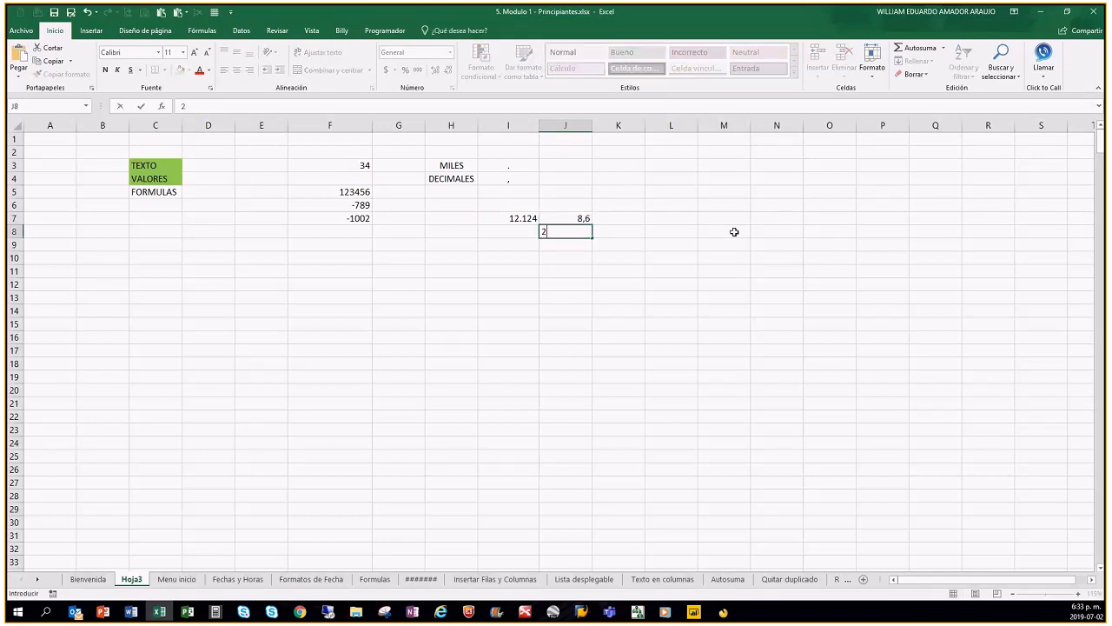
{"action": "type", "text": ","}
{"action": "type", "text": "4"}
{"action": "key", "text": "Return"}
Change the value in J7 to 8,7.
{"action": "key", "text": "Up"}
{"action": "key", "text": "Up"}
{"action": "left_click", "coordinate": [222, 109]}
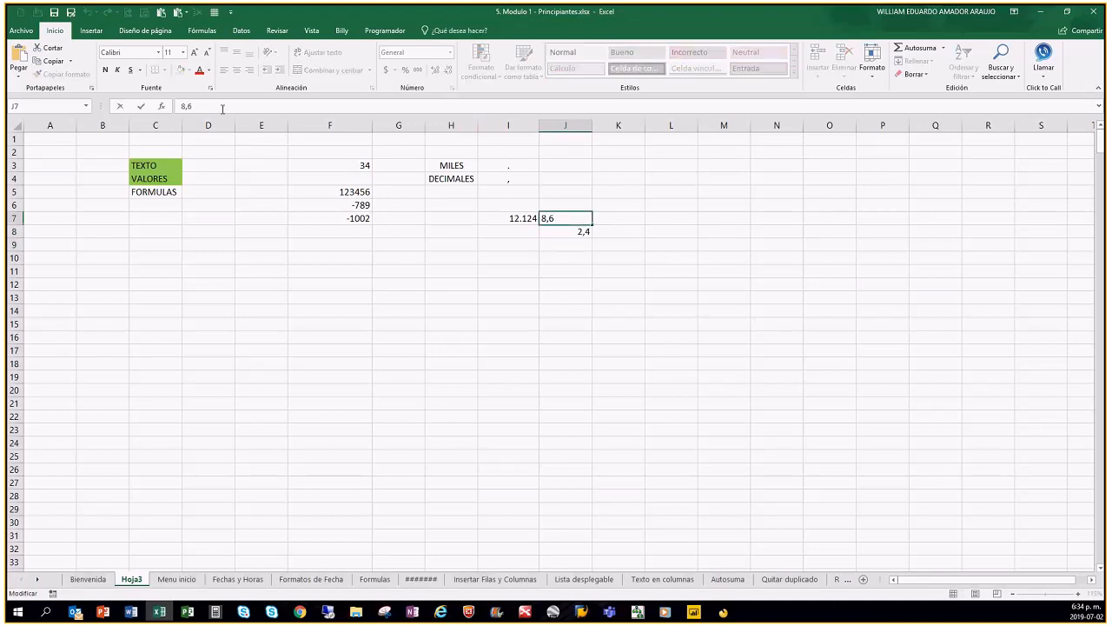
{"action": "key", "text": "BackSpace"}
{"action": "type", "text": "7"}
{"action": "key", "text": "ctrl+Return"}
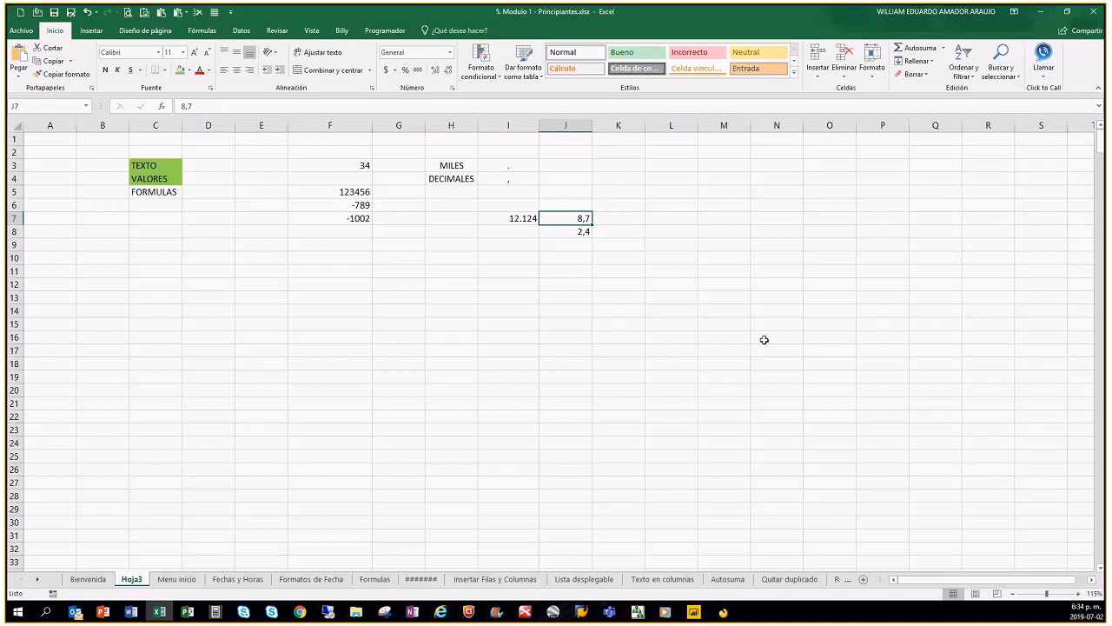
Delete the number in I7.
{"action": "key", "text": "Left"}
{"action": "key", "text": "Delete"}
{"action": "left_click", "coordinate": [710, 246]}
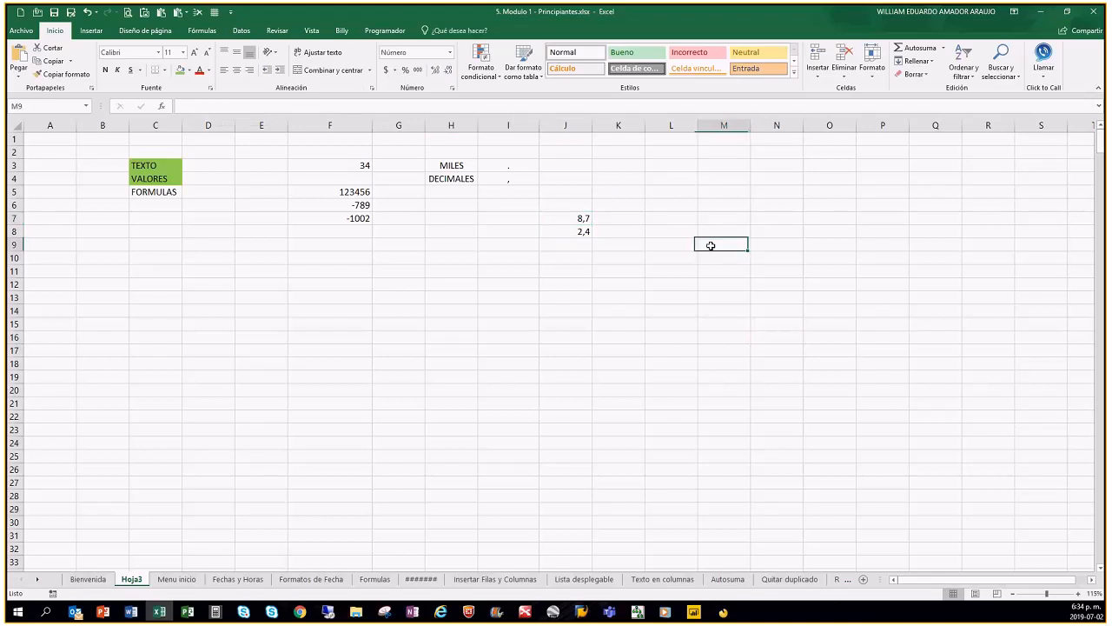
Reduce the displayed decimals of J7:J8 so both values show without decimals.
{"action": "left_click_drag", "start_coordinate": [577, 218], "coordinate": [578, 232]}
{"action": "left_click", "coordinate": [673, 238]}
{"action": "left_click", "coordinate": [578, 220]}
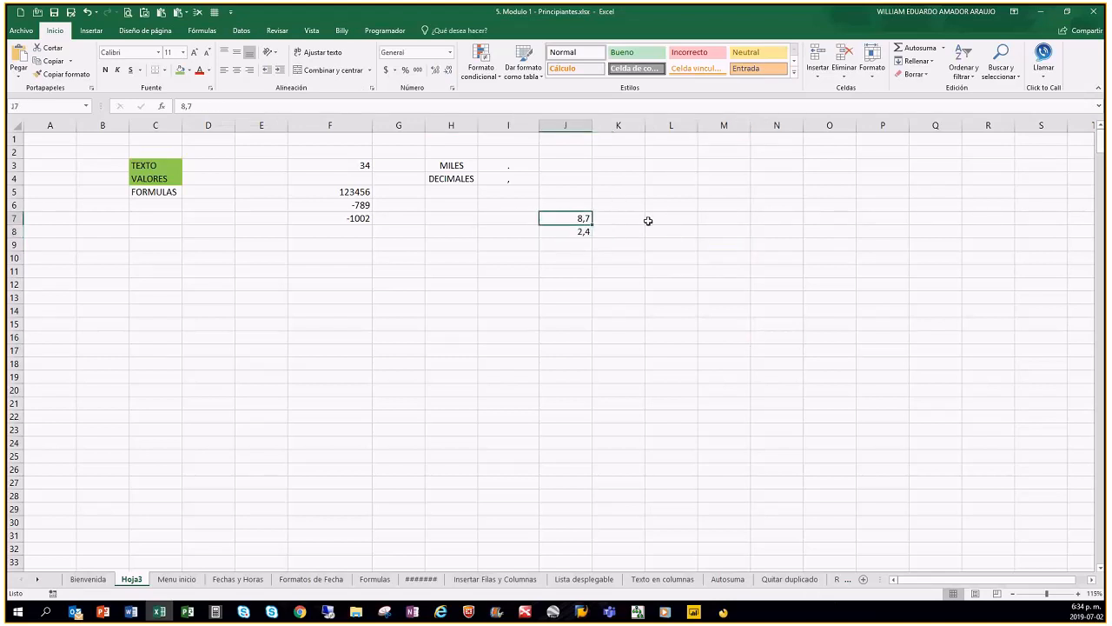
{"action": "left_click", "coordinate": [580, 229]}
{"action": "left_click_drag", "start_coordinate": [577, 218], "coordinate": [588, 231]}
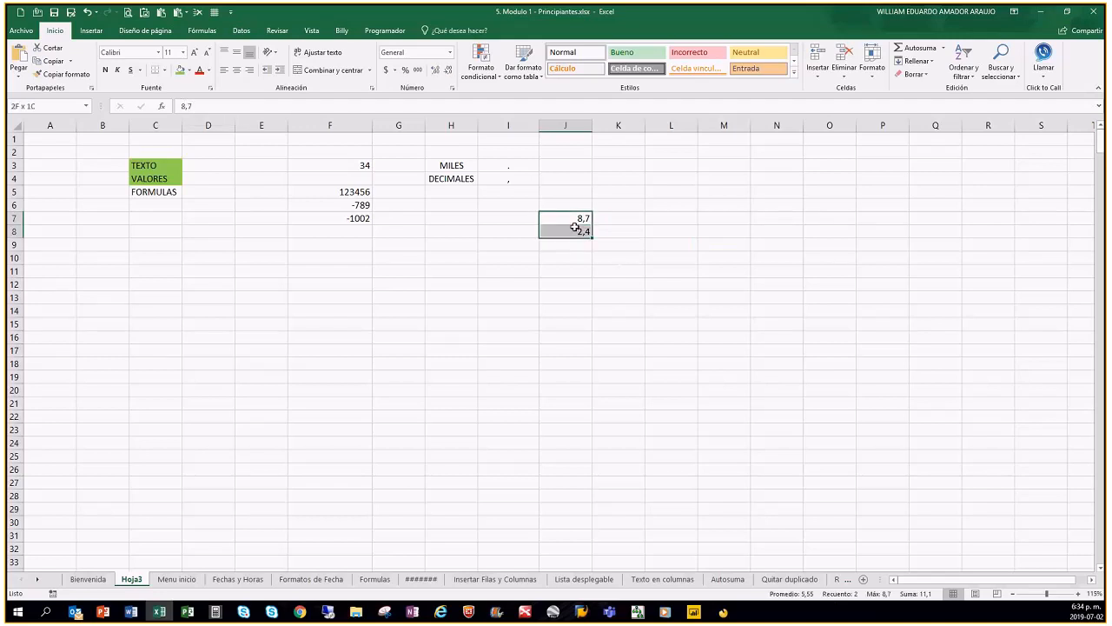
{"action": "left_click", "coordinate": [449, 71]}
{"action": "left_click", "coordinate": [724, 323]}
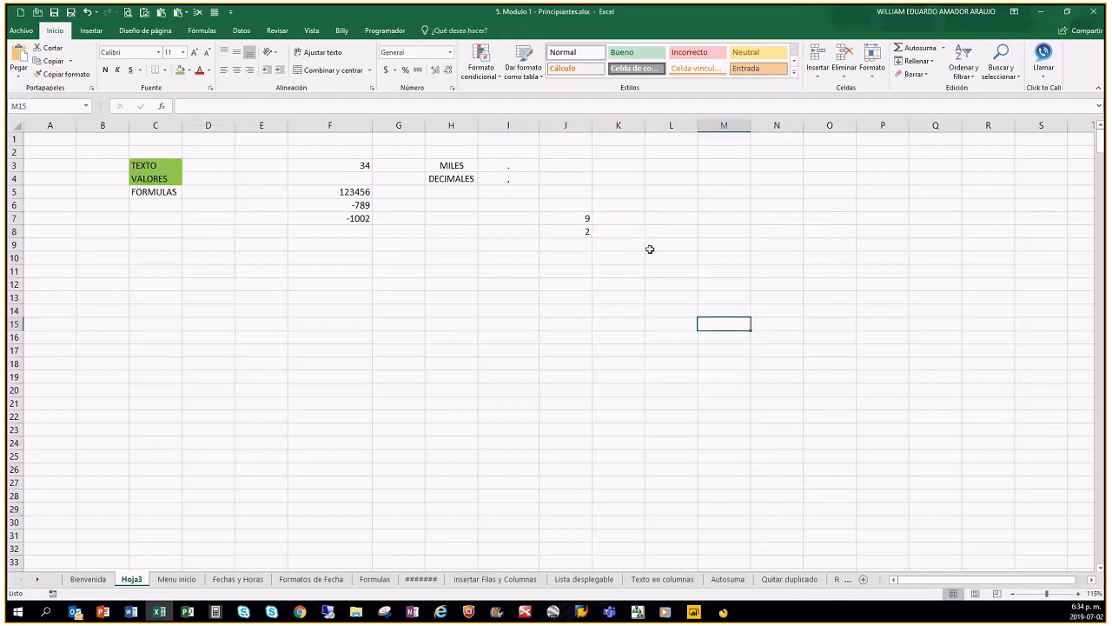
Compare the displayed whole numbers in J7 and J8 with the values stored in each cell.
{"action": "left_click", "coordinate": [578, 218]}
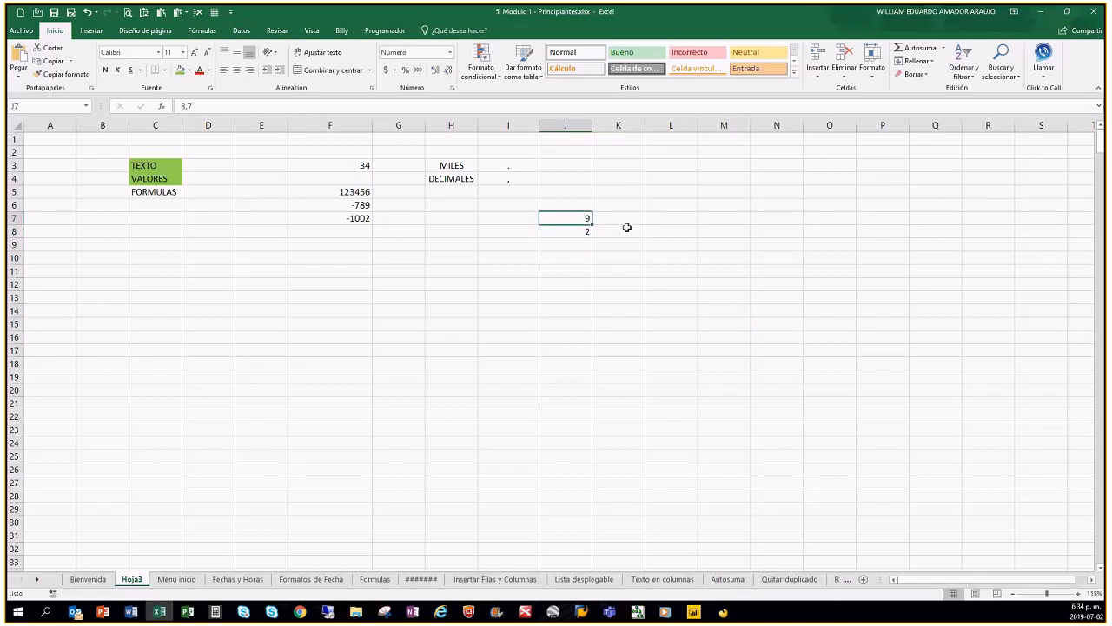
{"action": "left_click", "coordinate": [584, 231]}
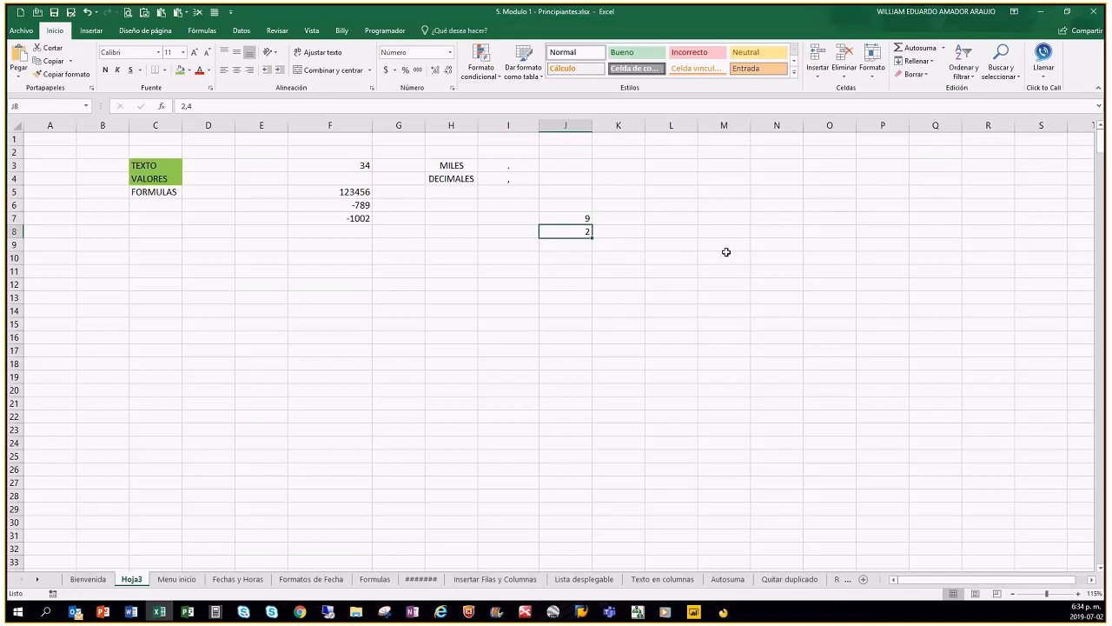
{"action": "left_click", "coordinate": [583, 243]}
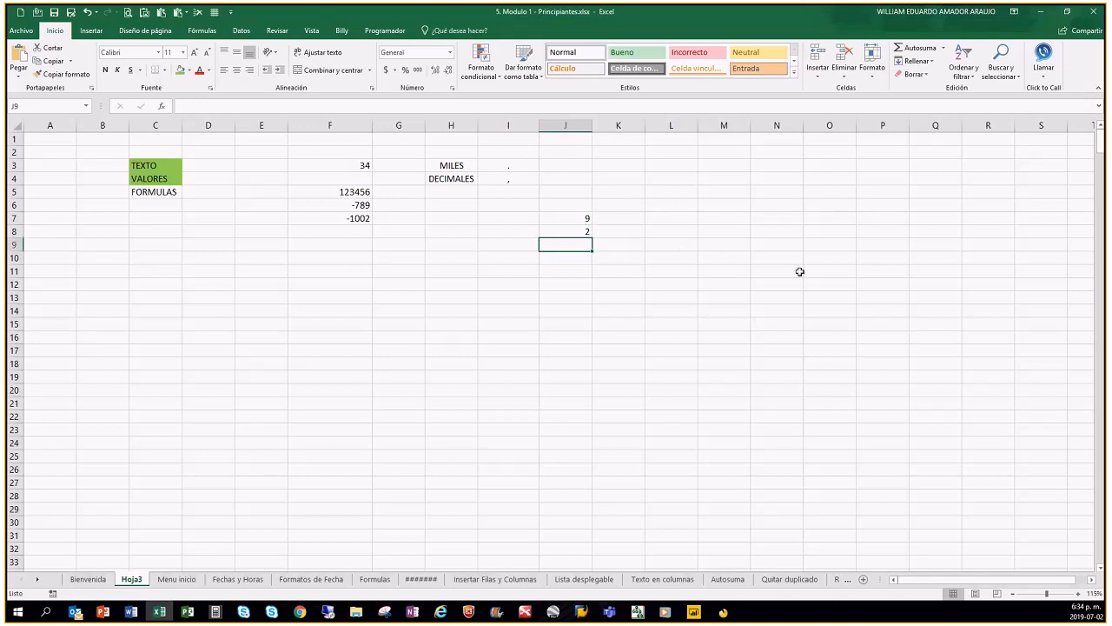
{"action": "left_click", "coordinate": [582, 231]}
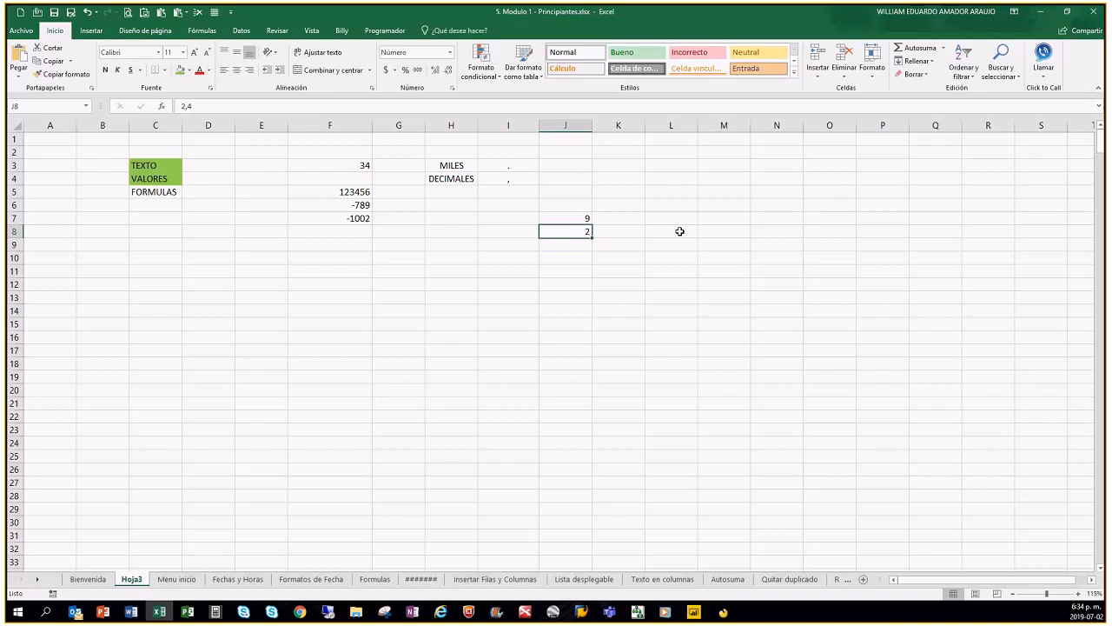
{"action": "left_click", "coordinate": [567, 218]}
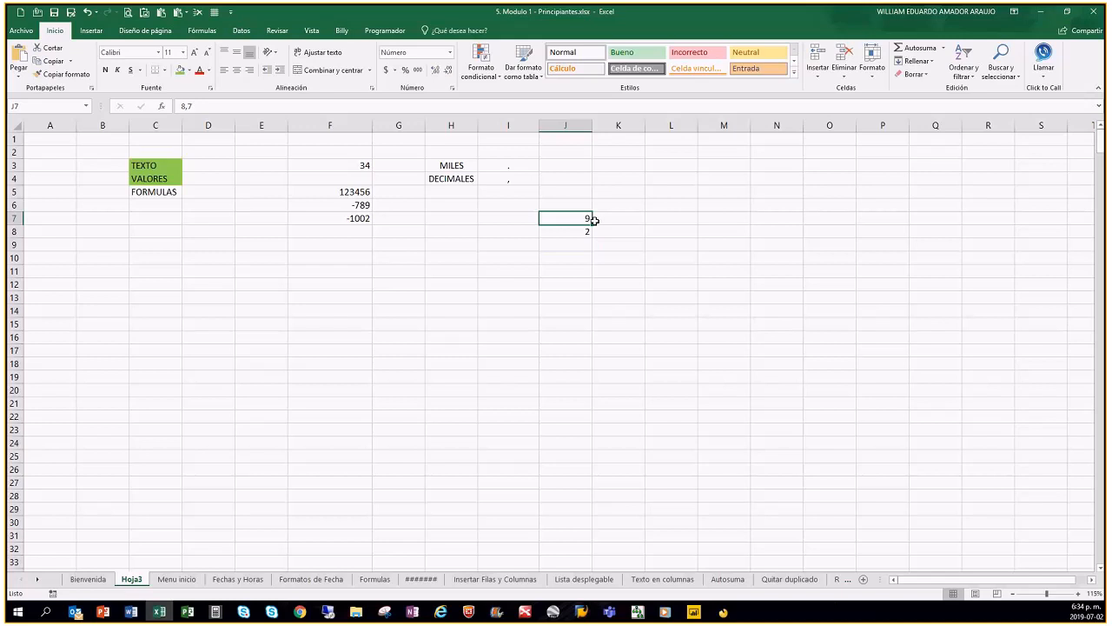
{"action": "left_click", "coordinate": [589, 231]}
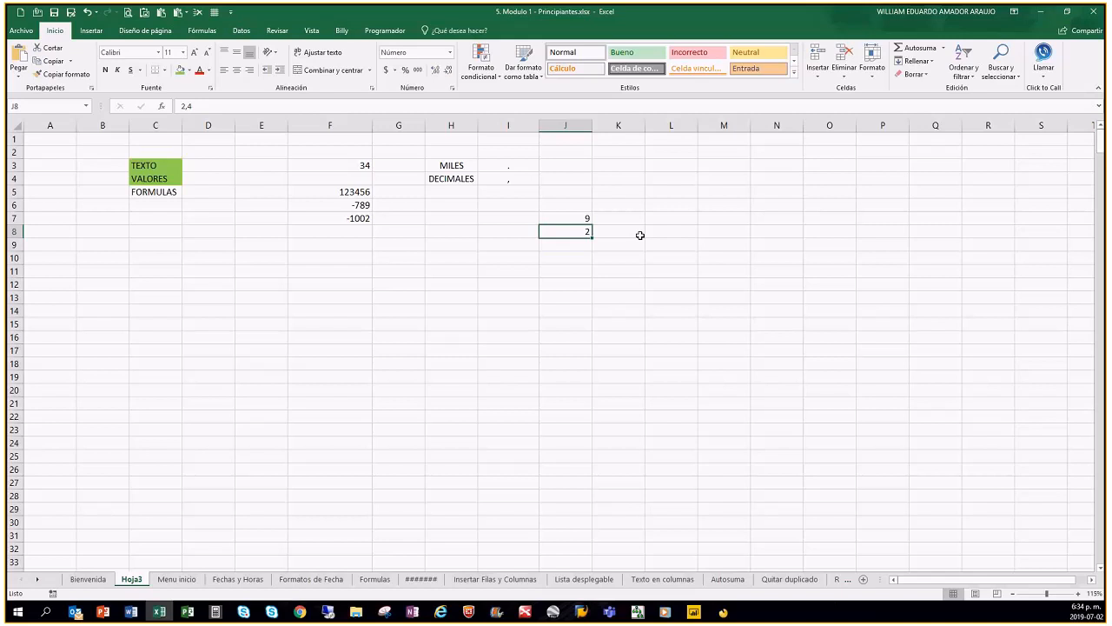
Insert an automatic sum of J7:J9 in J10.
{"action": "left_click", "coordinate": [590, 256]}
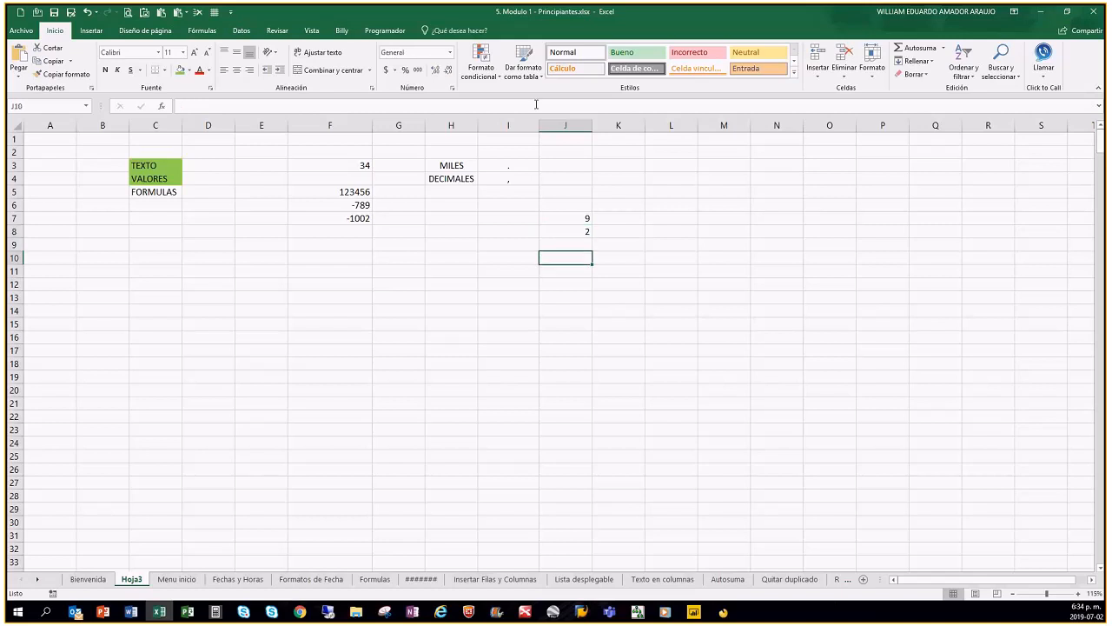
{"action": "left_click", "coordinate": [914, 50]}
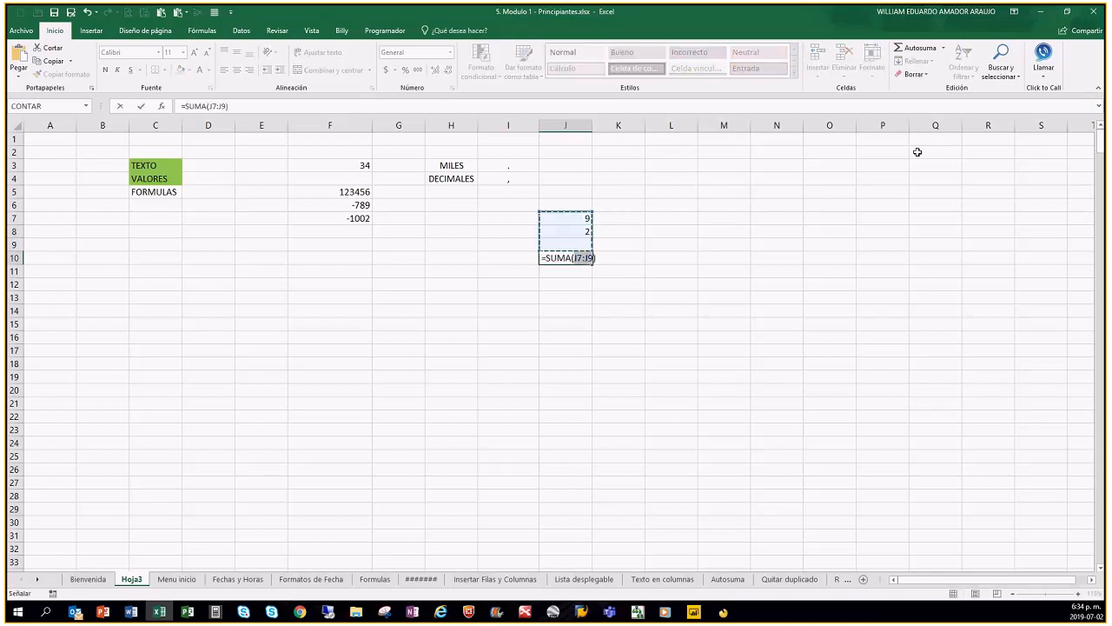
{"action": "key", "text": "ctrl+Return"}
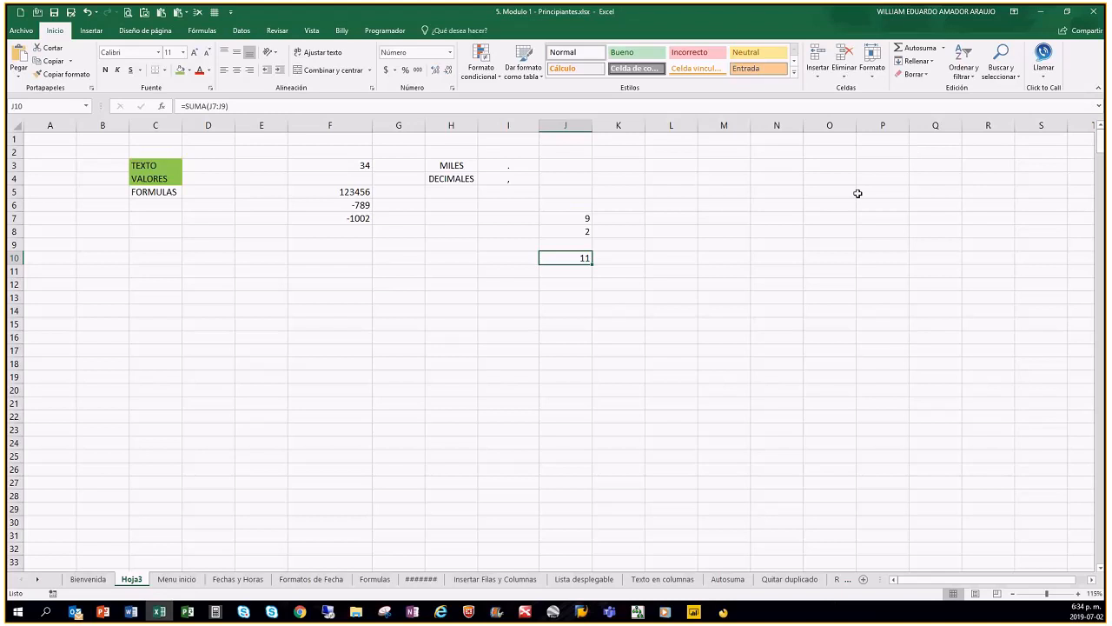
Change the value in J7 to 8,5.
{"action": "left_click", "coordinate": [584, 220]}
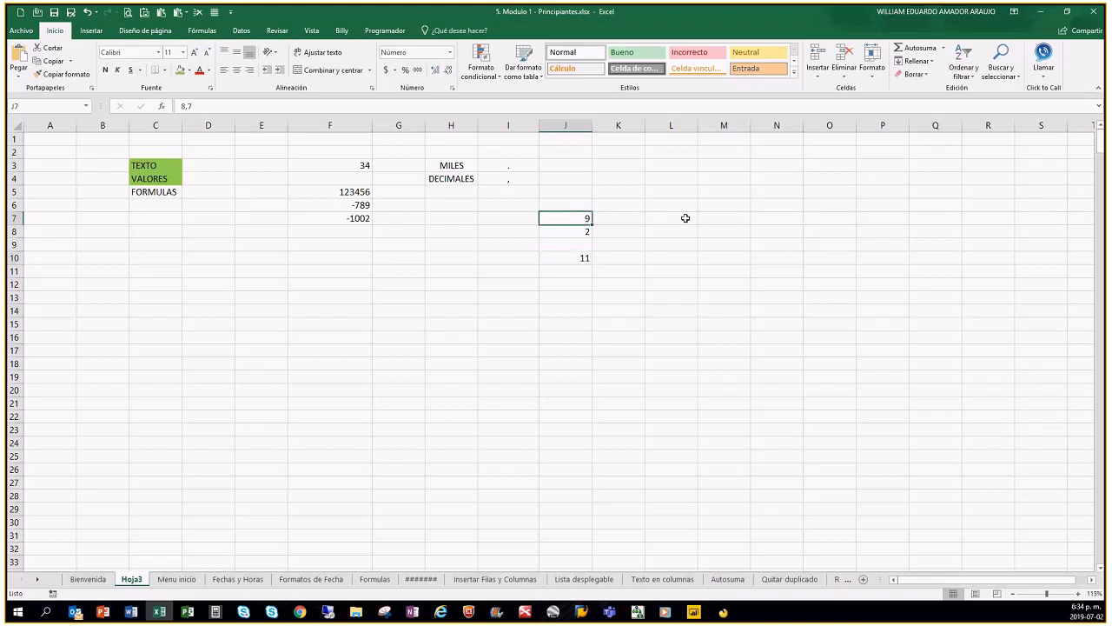
{"action": "left_click", "coordinate": [268, 106]}
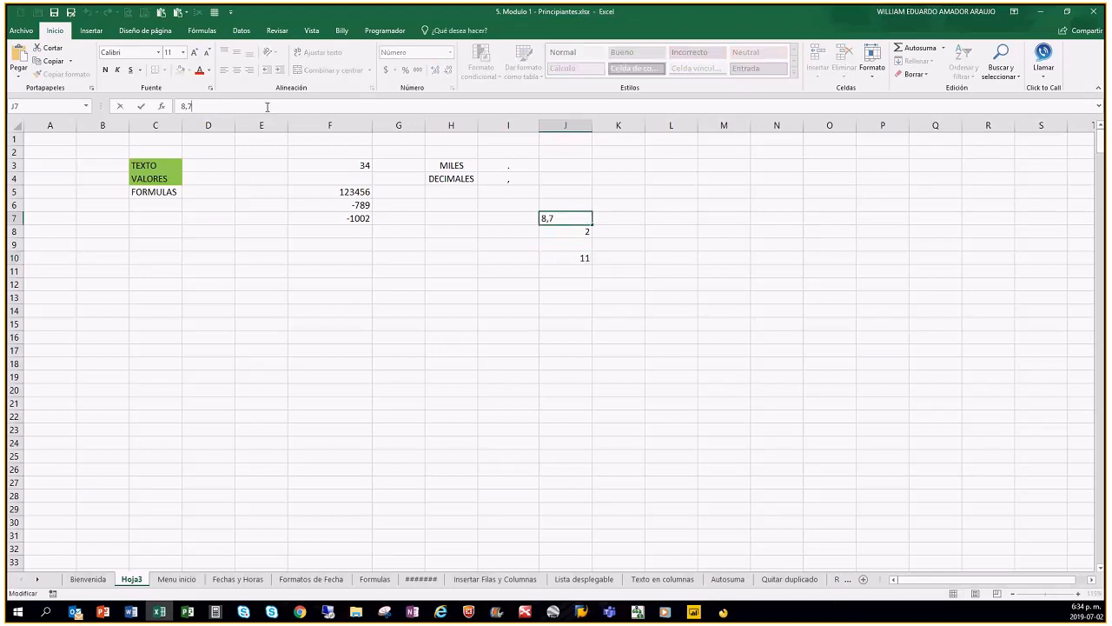
{"action": "key", "text": "Return"}
{"action": "key", "text": "Up"}
{"action": "left_click", "coordinate": [247, 104]}
{"action": "key", "text": "BackSpace"}
{"action": "type", "text": "5"}
{"action": "key", "text": "Return"}
{"action": "key", "text": "Up"}
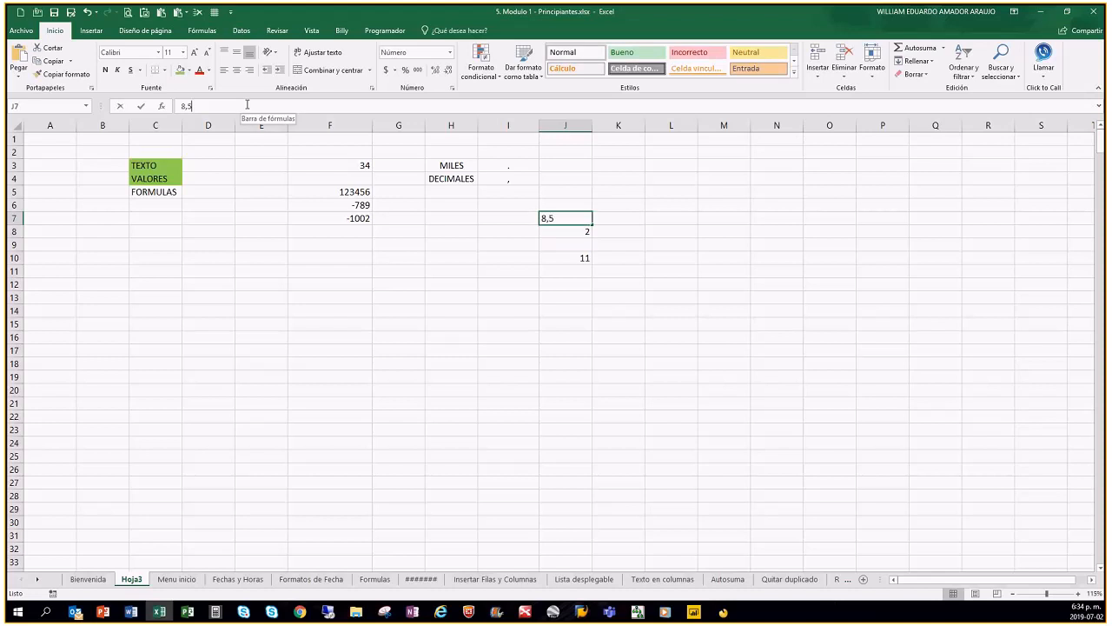
Change the value in J7 to 8,4.
{"action": "left_click", "coordinate": [246, 105]}
{"action": "key", "text": "BackSpace"}
{"action": "key", "text": "Return"}
{"action": "key", "text": "Up"}
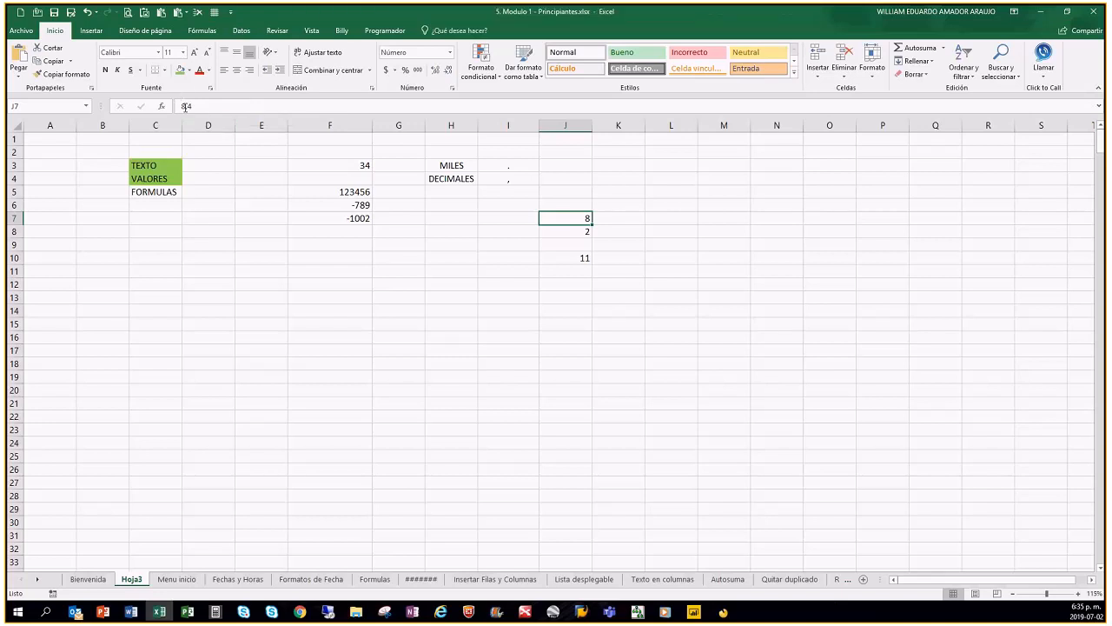
Compare the values stored in J7 and J8 with the total displayed in J10.
{"action": "left_click", "coordinate": [581, 229]}
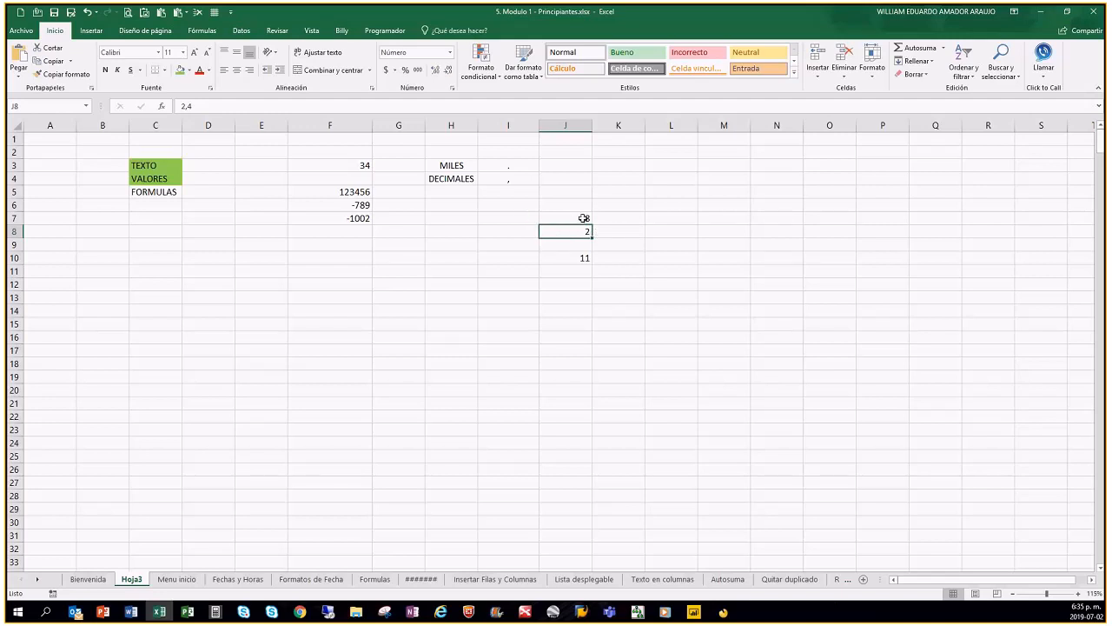
{"action": "left_click_drag", "start_coordinate": [584, 219], "coordinate": [584, 230]}
{"action": "left_click", "coordinate": [691, 231]}
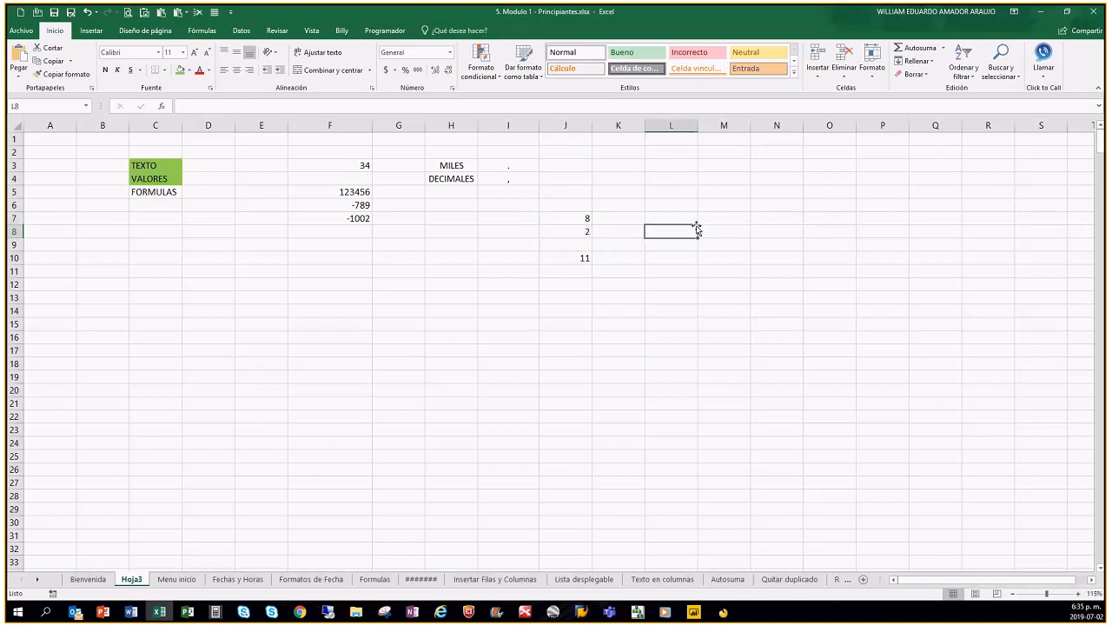
{"action": "left_click", "coordinate": [585, 230]}
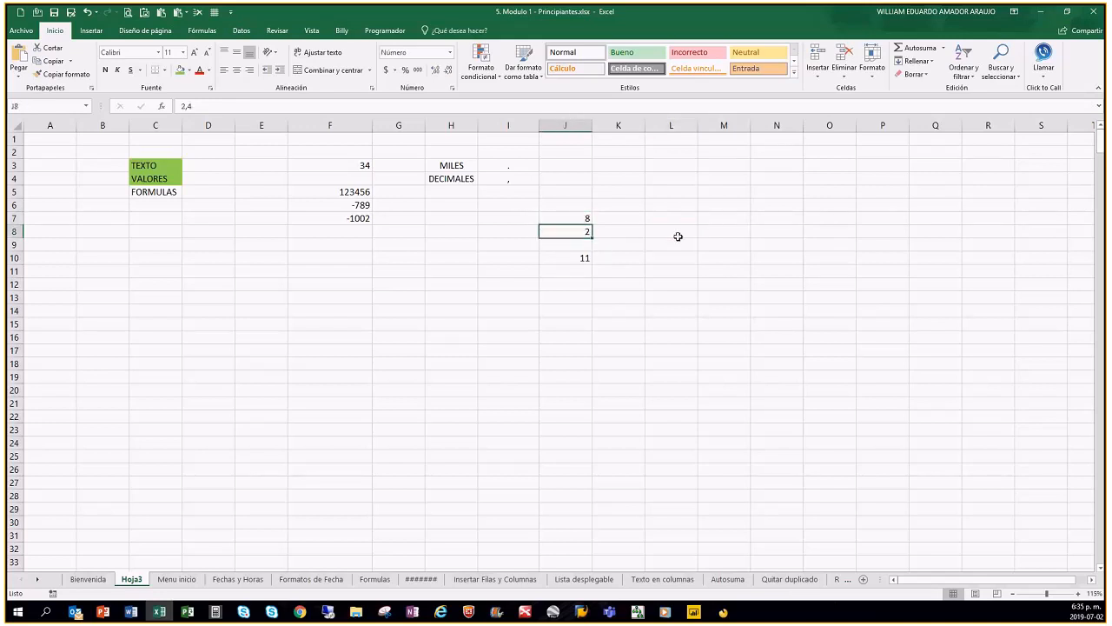
{"action": "left_click", "coordinate": [574, 257]}
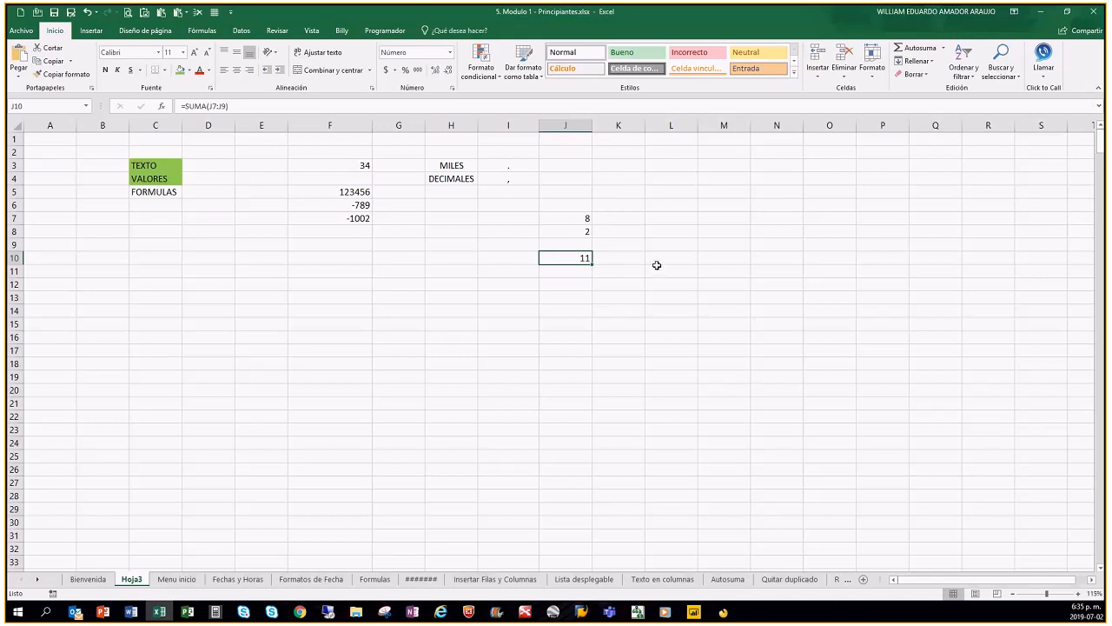
Increase the displayed decimals of J7:J8 to one.
{"action": "left_click_drag", "start_coordinate": [571, 218], "coordinate": [568, 228]}
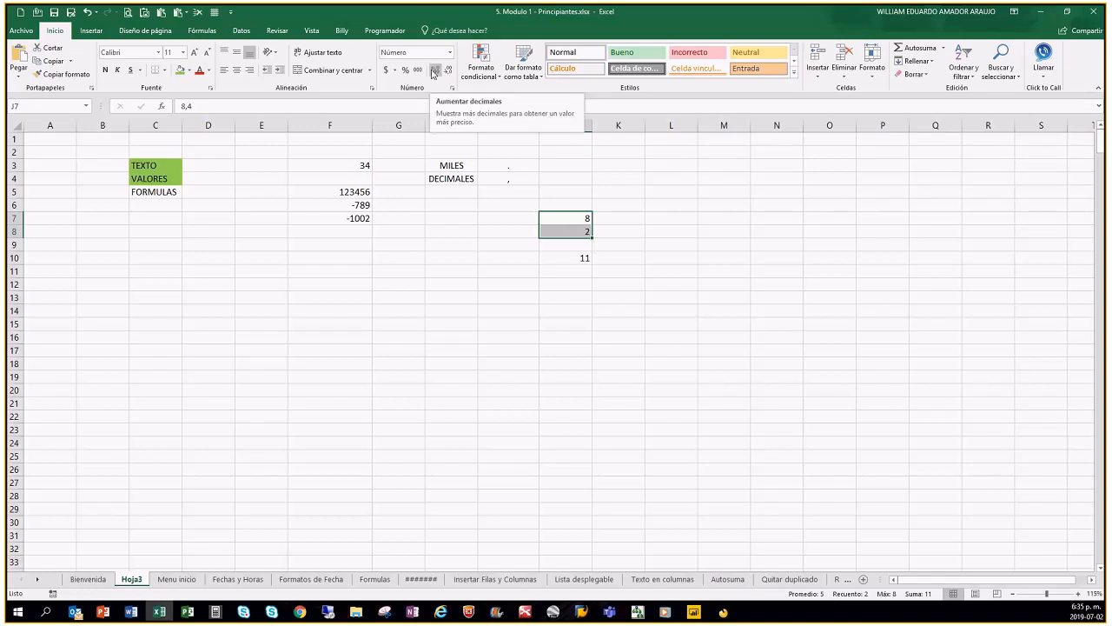
{"action": "left_click", "coordinate": [435, 74]}
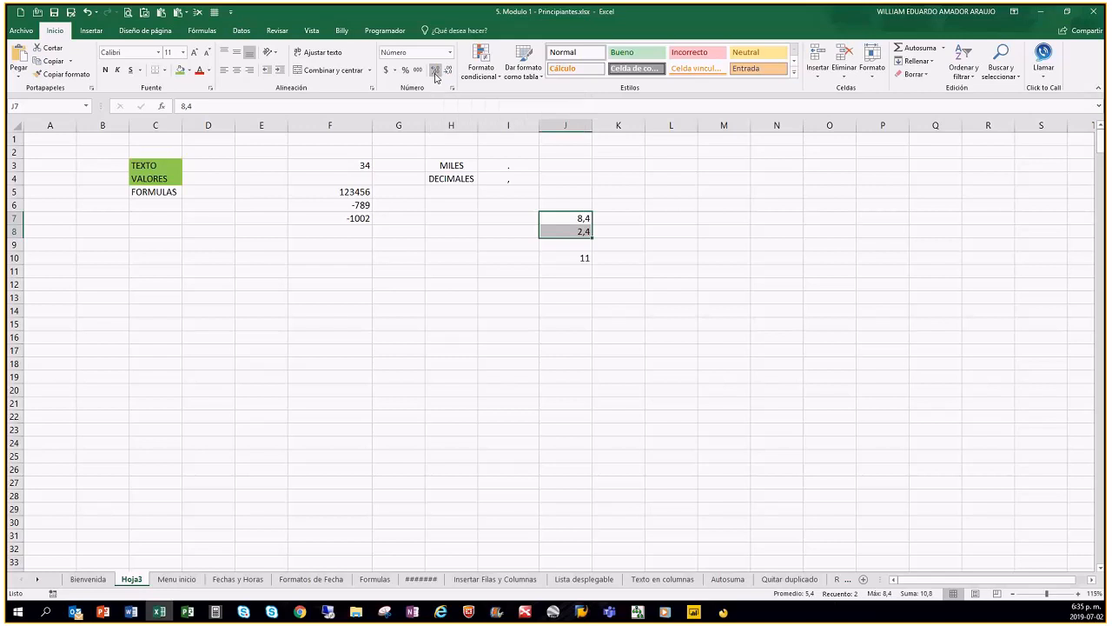
Examine the total formula in J10 and the thousands and decimal separators listed in H3:I4.
{"action": "left_click", "coordinate": [665, 296]}
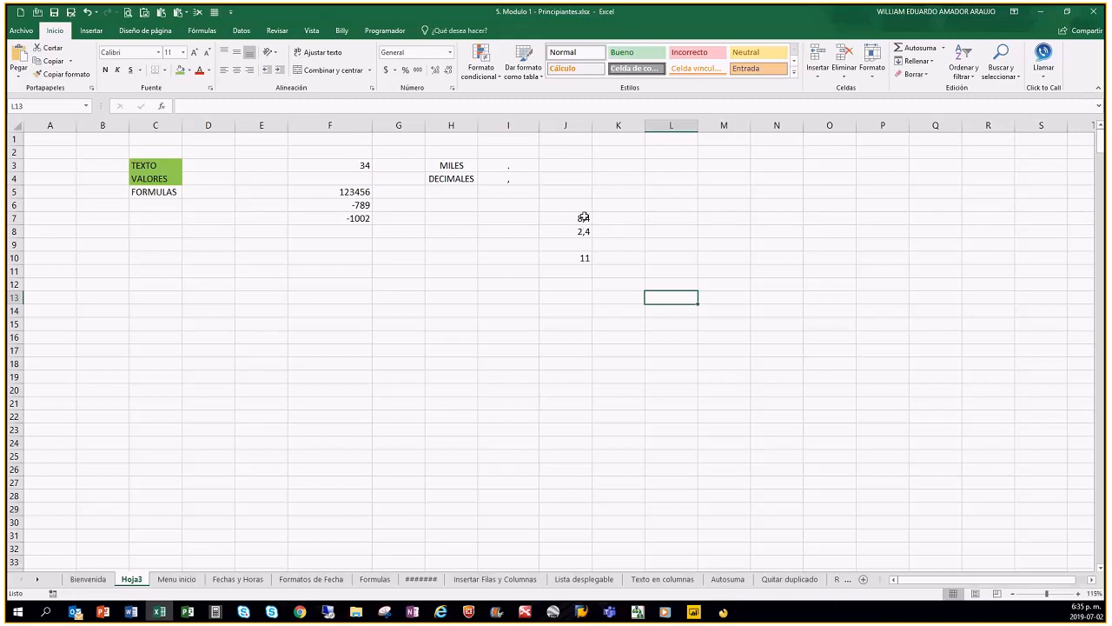
{"action": "left_click", "coordinate": [576, 259]}
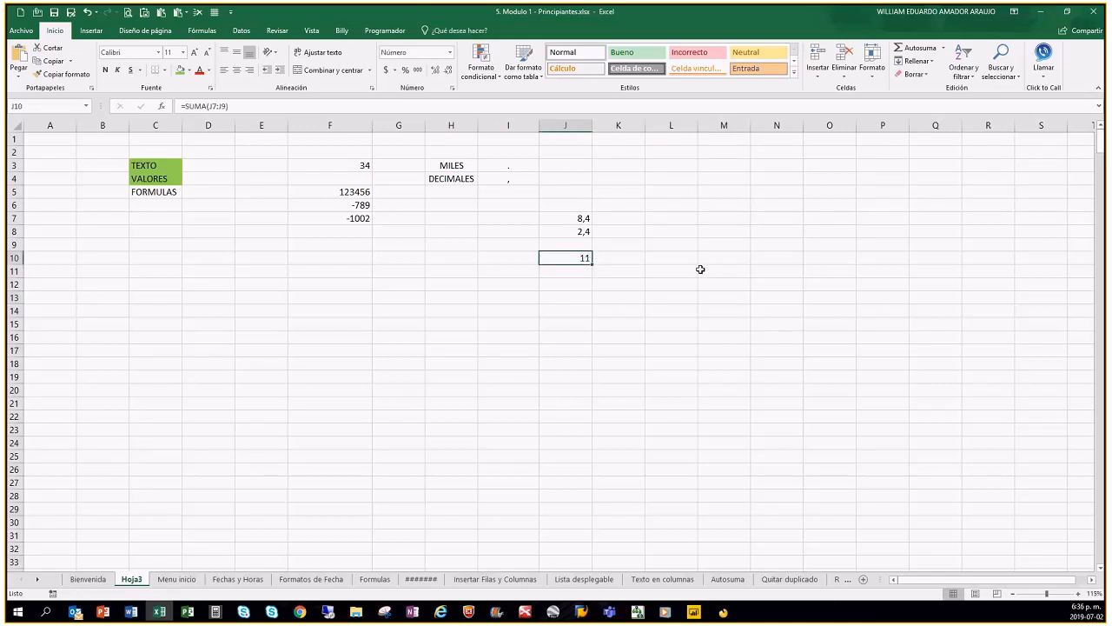
{"action": "left_click", "coordinate": [649, 297]}
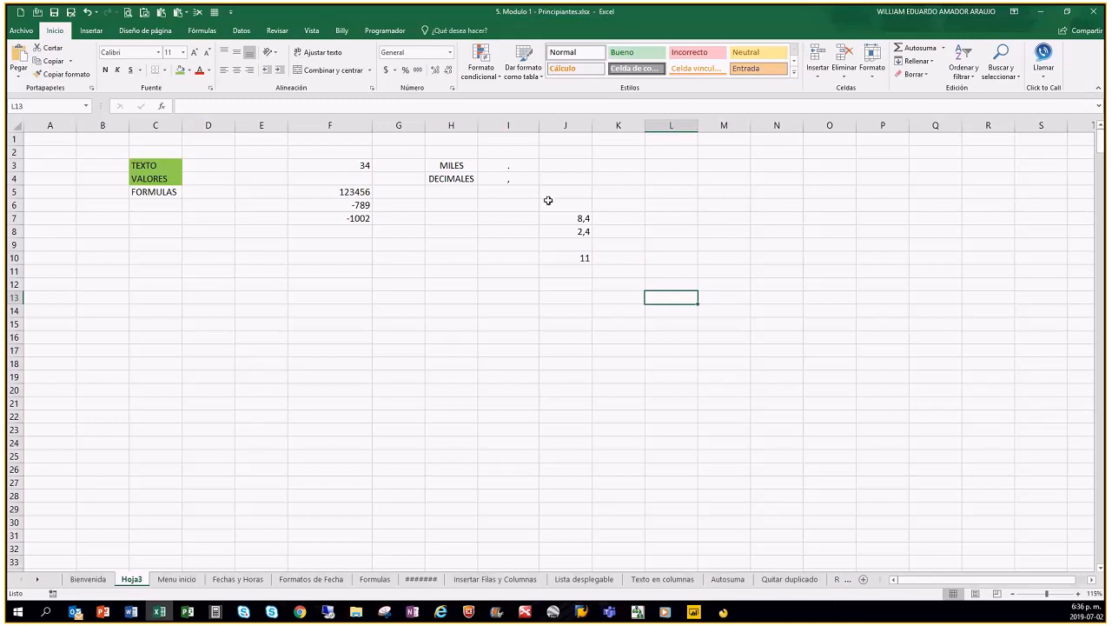
{"action": "left_click_drag", "start_coordinate": [445, 166], "coordinate": [518, 187]}
{"action": "left_click_drag", "start_coordinate": [454, 166], "coordinate": [503, 175]}
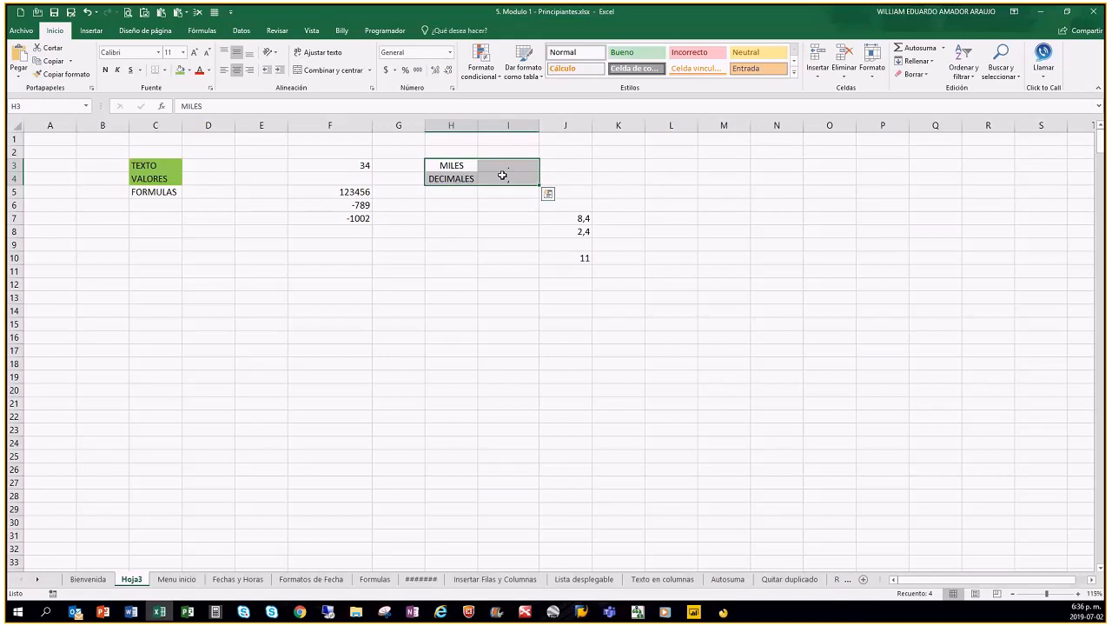
{"action": "left_click", "coordinate": [647, 267]}
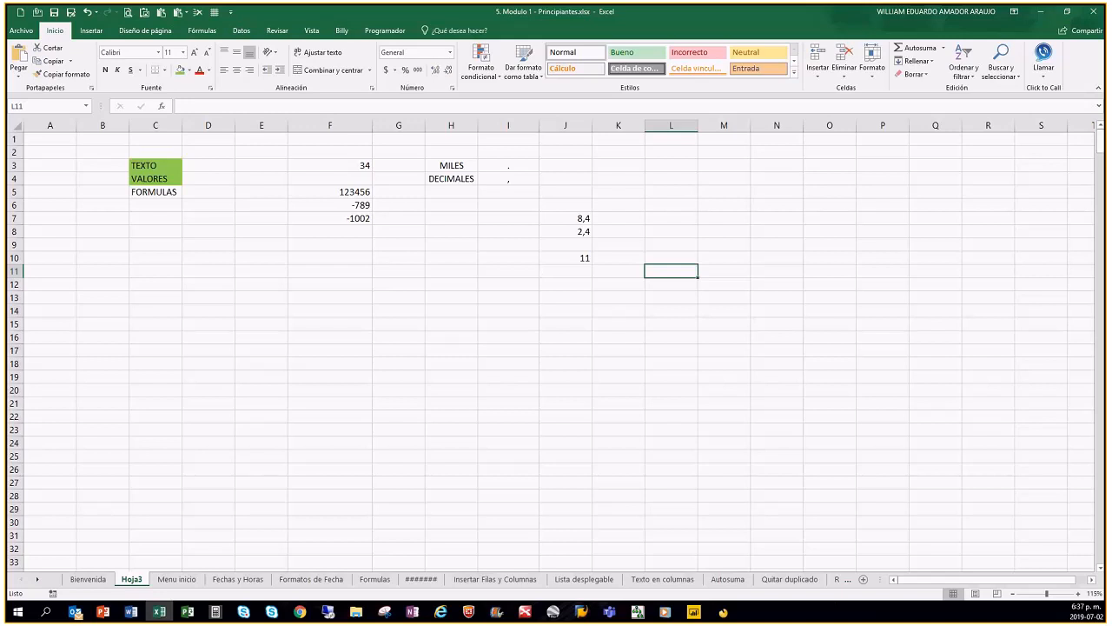
{"action": "key", "text": "alt+Tab"}
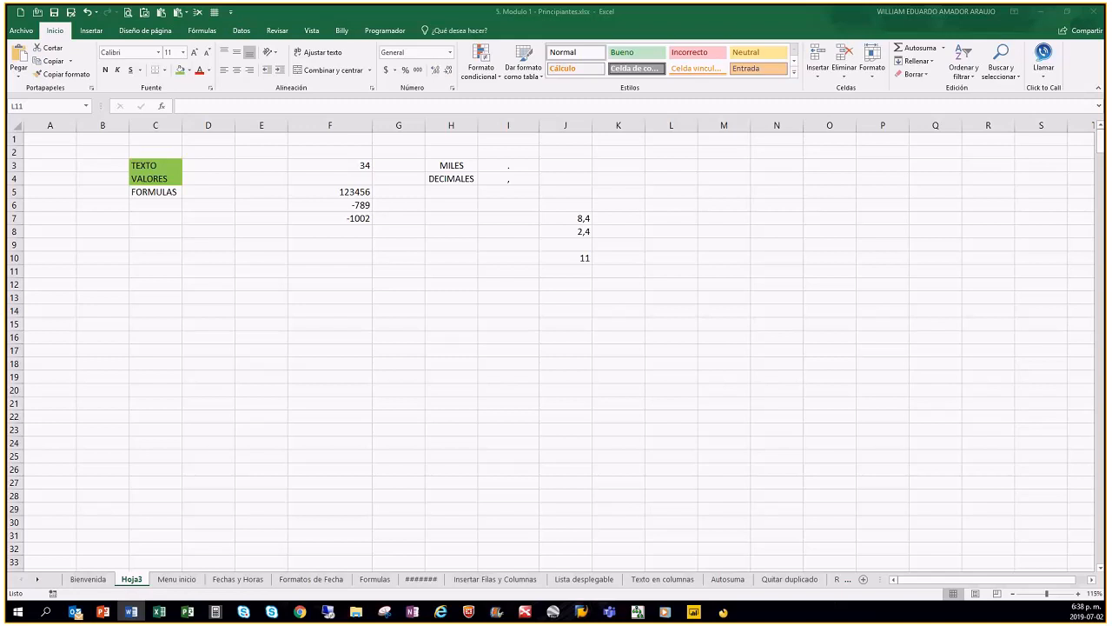
{"action": "left_click", "coordinate": [466, 282]}
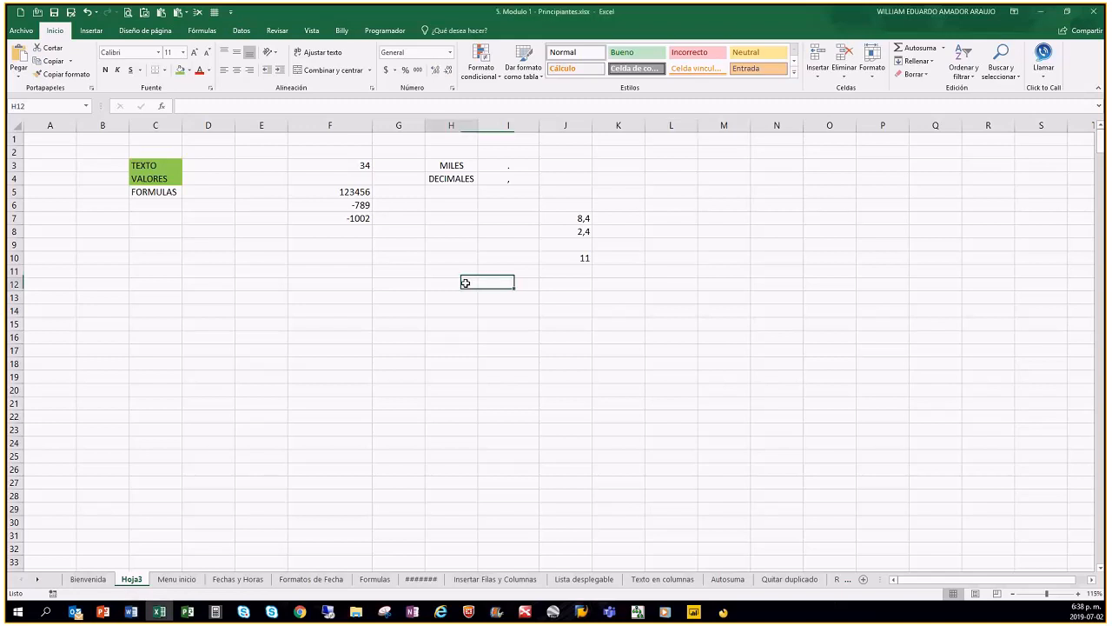
{"action": "left_click", "coordinate": [400, 305]}
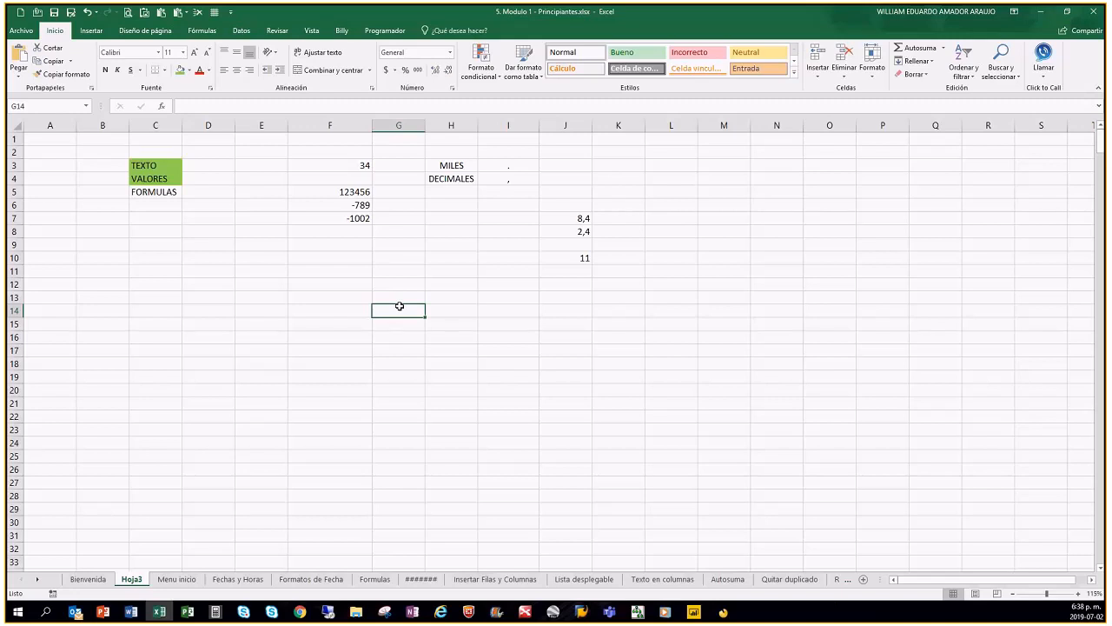
{"action": "left_click", "coordinate": [352, 286]}
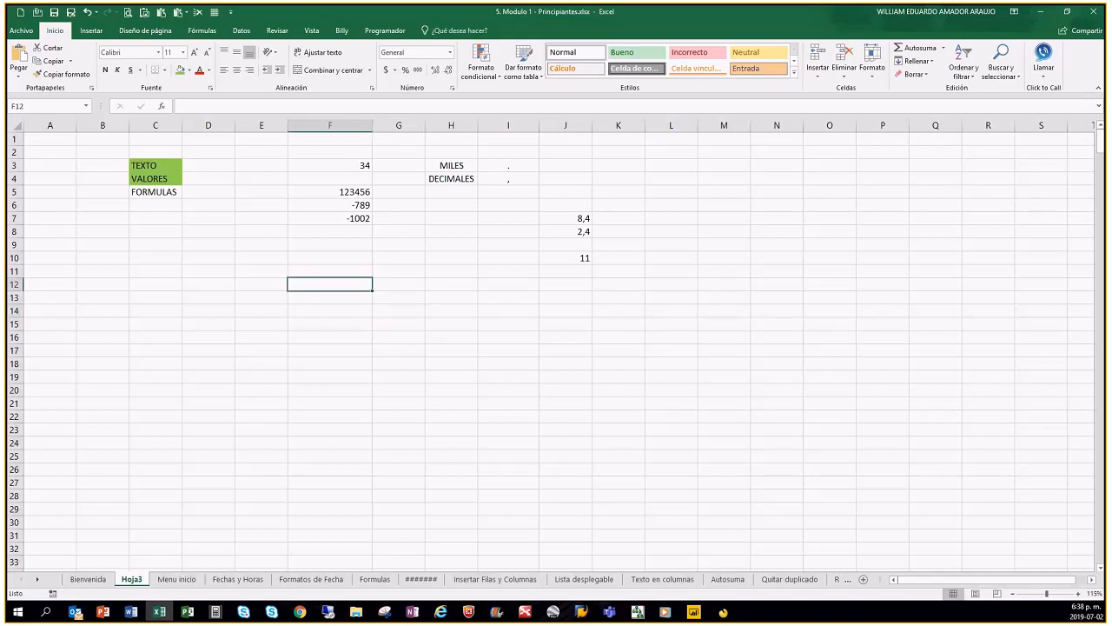
{"action": "key", "text": "alt+Tab"}
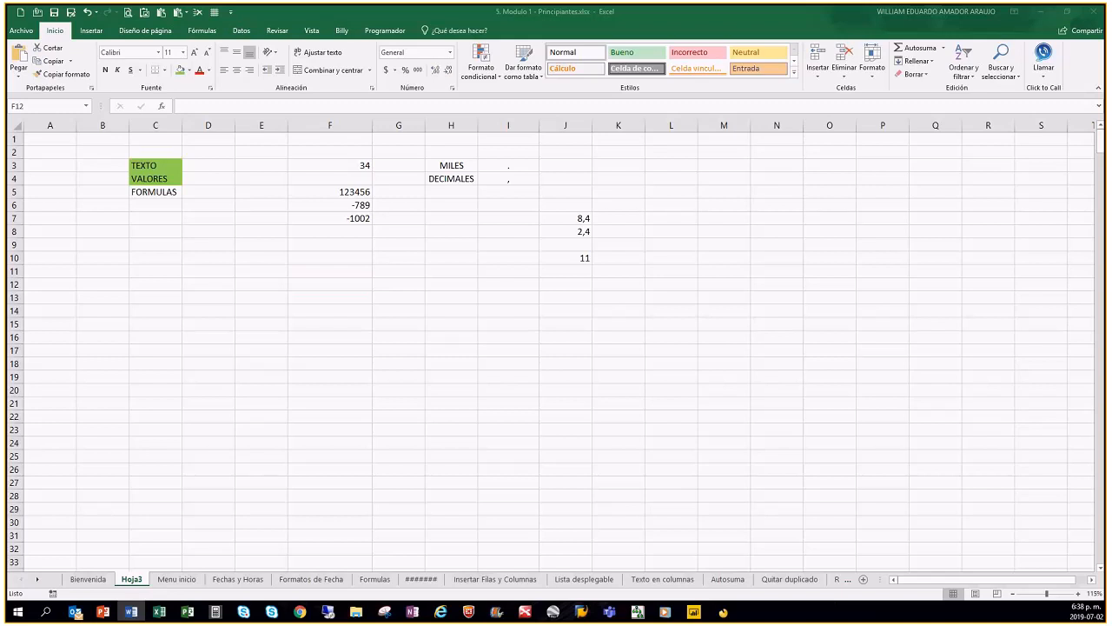
{"action": "left_click", "coordinate": [316, 280]}
{"action": "left_click", "coordinate": [346, 258]}
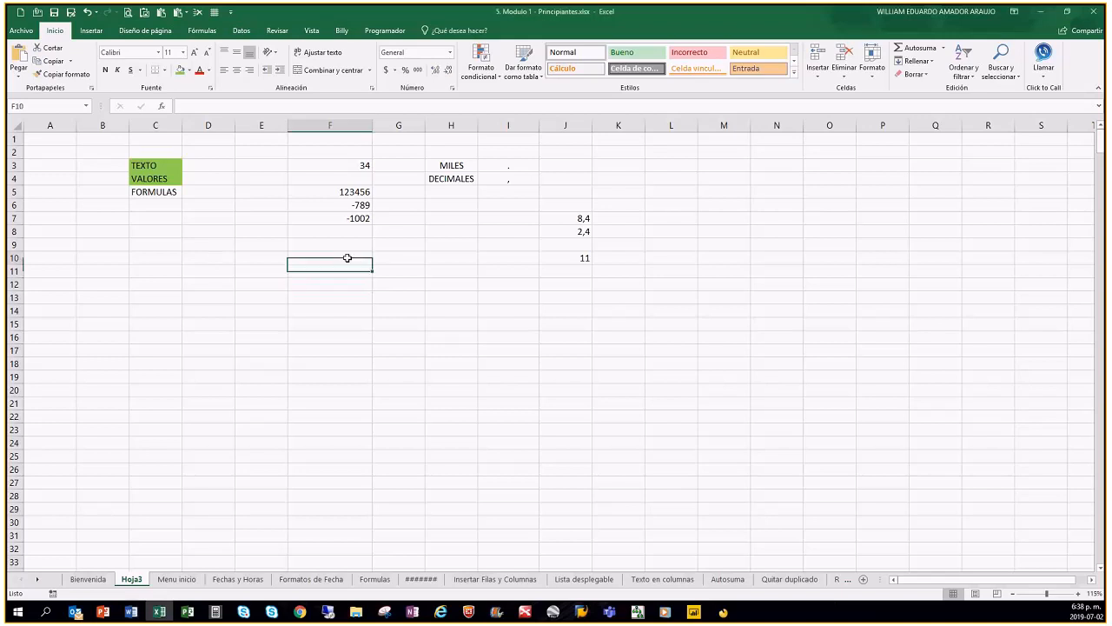
Enter the formula =1/2 in cell F14.
{"action": "key", "text": "Down"}
{"action": "key", "text": "Down"}
{"action": "key", "text": "Down"}
{"action": "key", "text": "Down"}
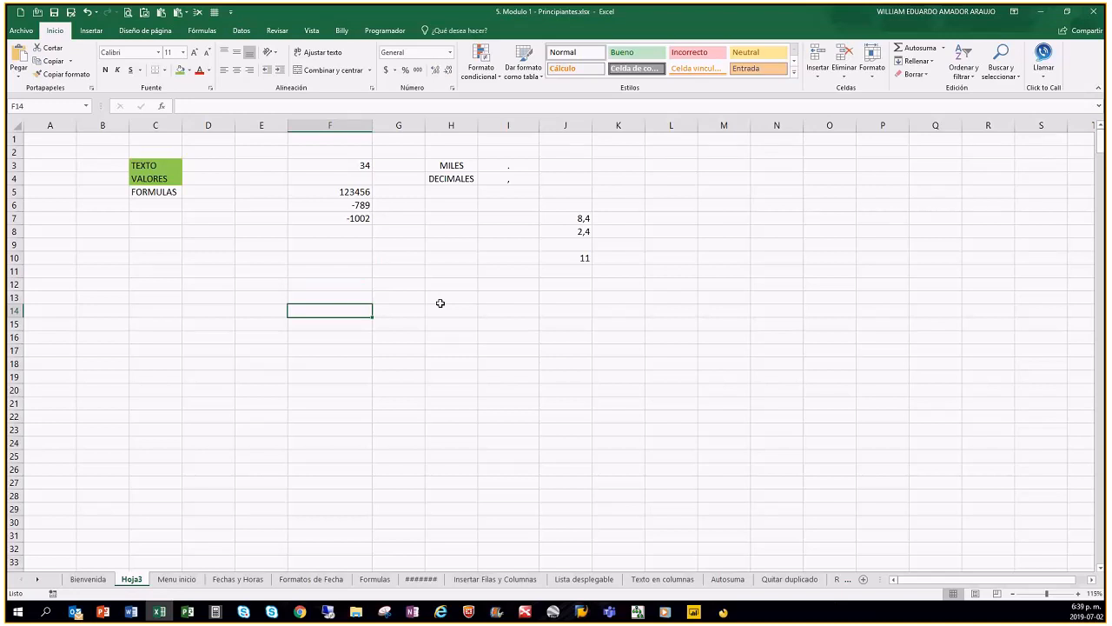
{"action": "type", "text": "=1/2"}
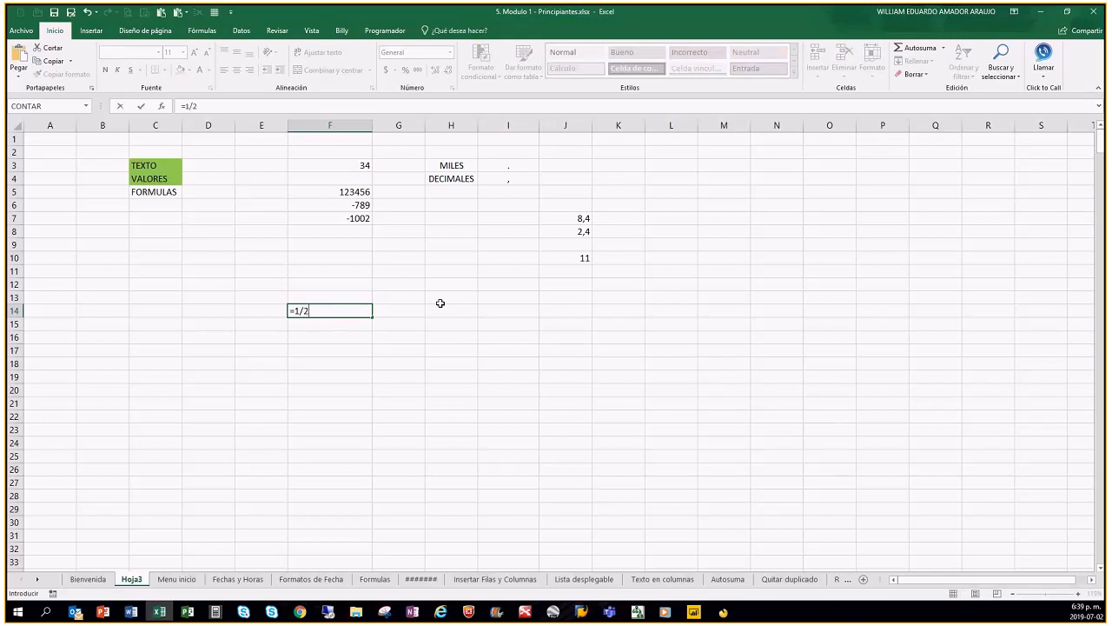
{"action": "key", "text": "ctrl+Return"}
{"action": "key", "text": "Return"}
{"action": "key", "text": "Up"}
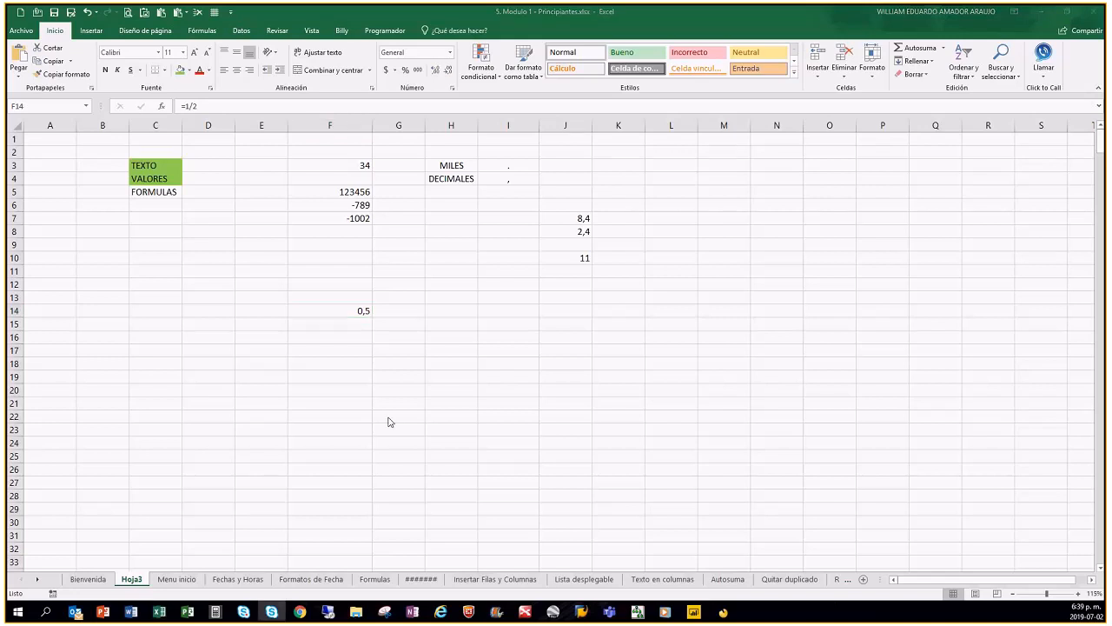
{"action": "left_click", "coordinate": [342, 346]}
{"action": "left_click", "coordinate": [348, 309]}
{"action": "left_click", "coordinate": [328, 334]}
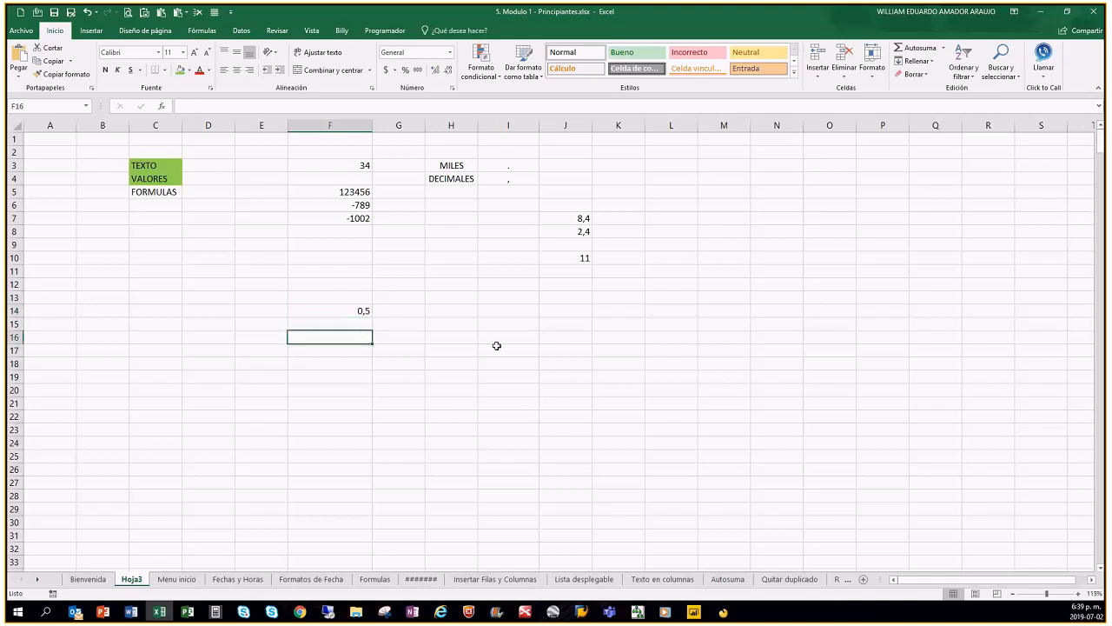
Clear the formula from cell F14.
{"action": "key", "text": "Up"}
{"action": "key", "text": "Up"}
{"action": "key", "text": "Delete"}
Enter the mixed fraction 1 1/2 in cell F15.
{"action": "key", "text": "Down"}
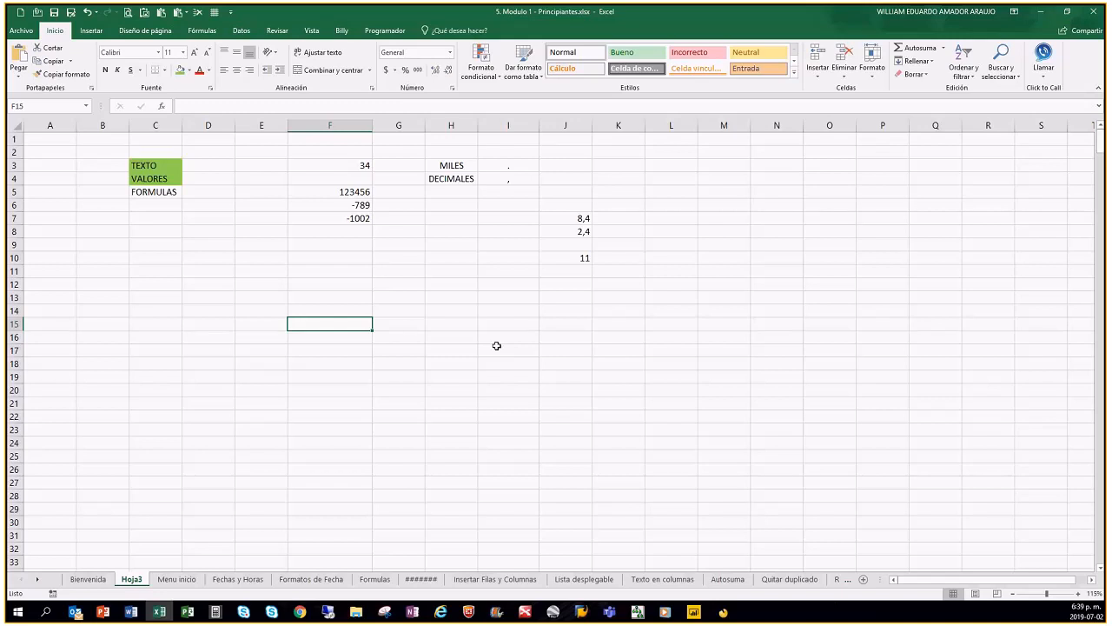
{"action": "type", "text": "1"}
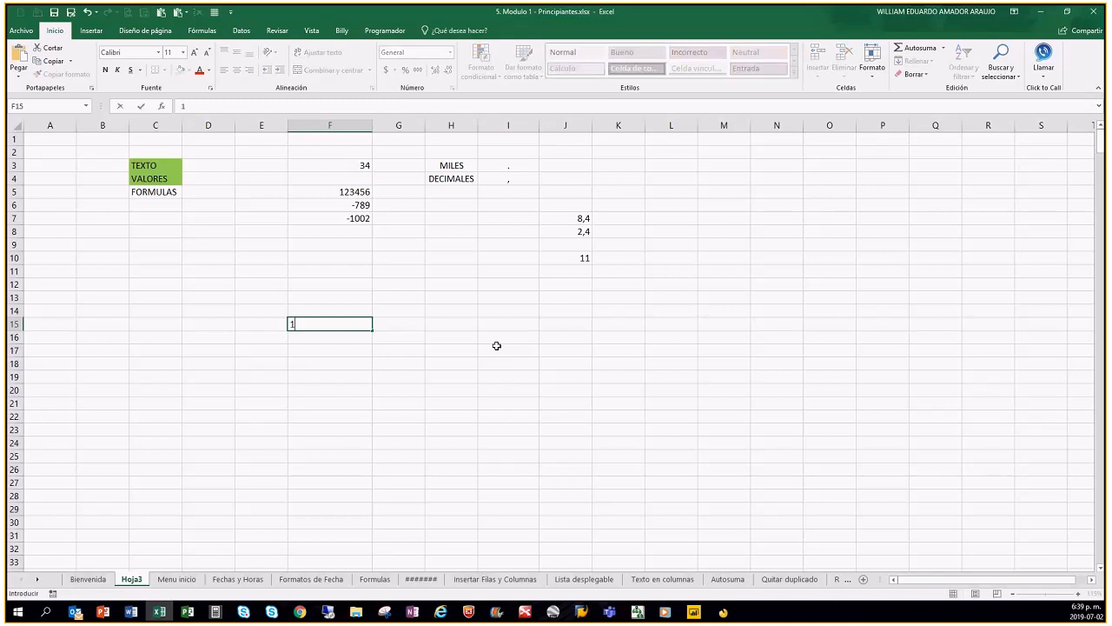
{"action": "type", "text": " 1/"}
{"action": "key", "text": "BackSpace"}
{"action": "type", "text": "/2"}
{"action": "key", "text": "ctrl+Return"}
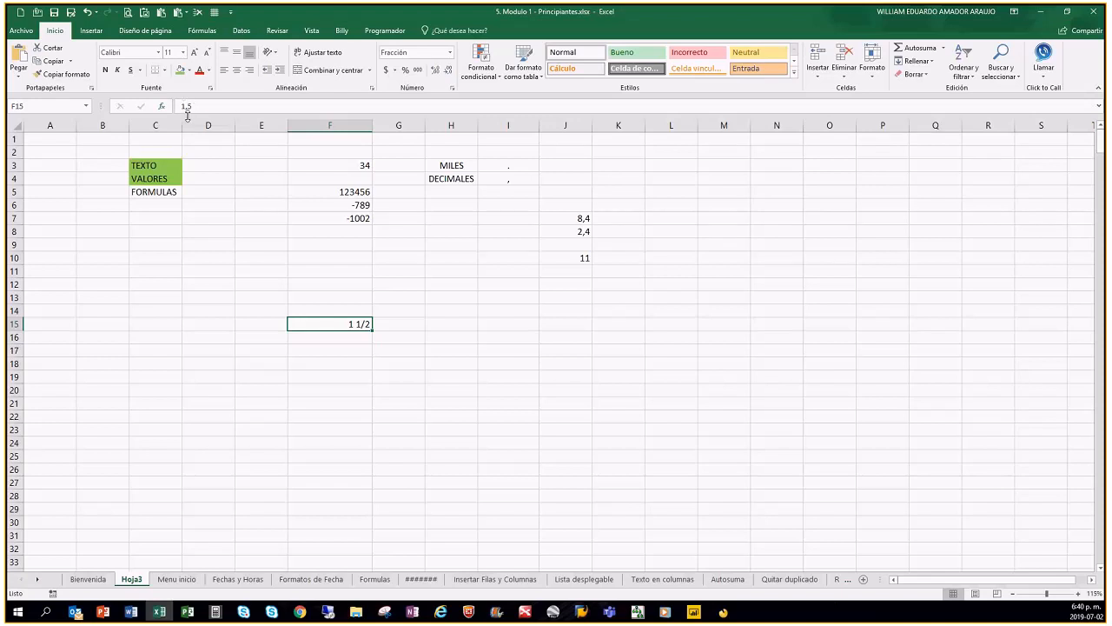
Examine the stored value of the fraction in F15, the decimal separator in I4, and the numbers in F3:F7 and J7.
{"action": "left_click", "coordinate": [519, 182]}
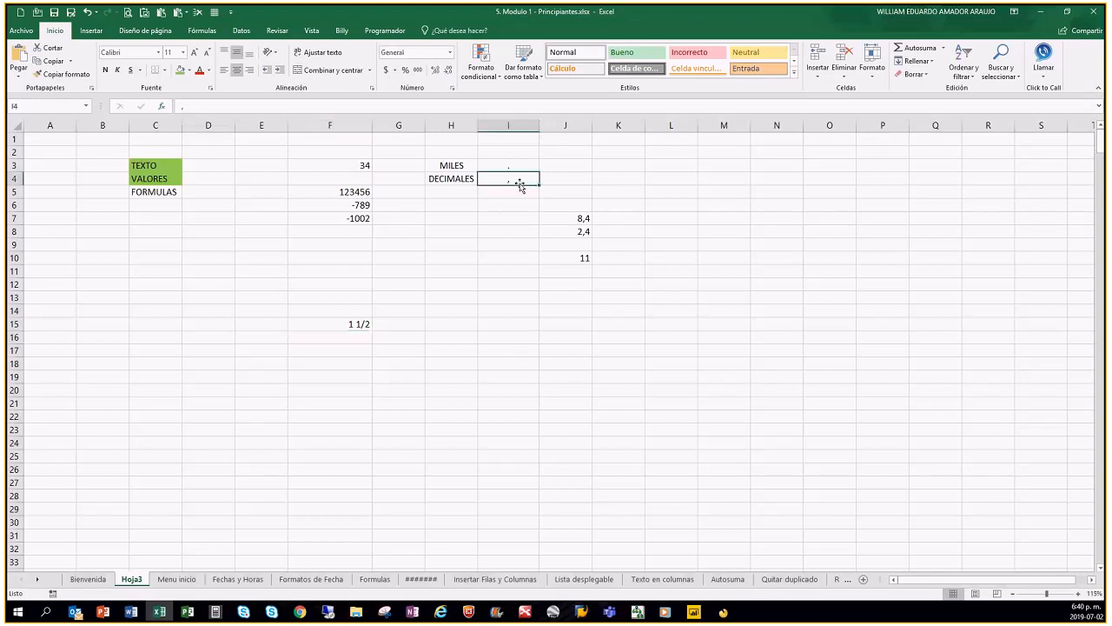
{"action": "left_click", "coordinate": [357, 325]}
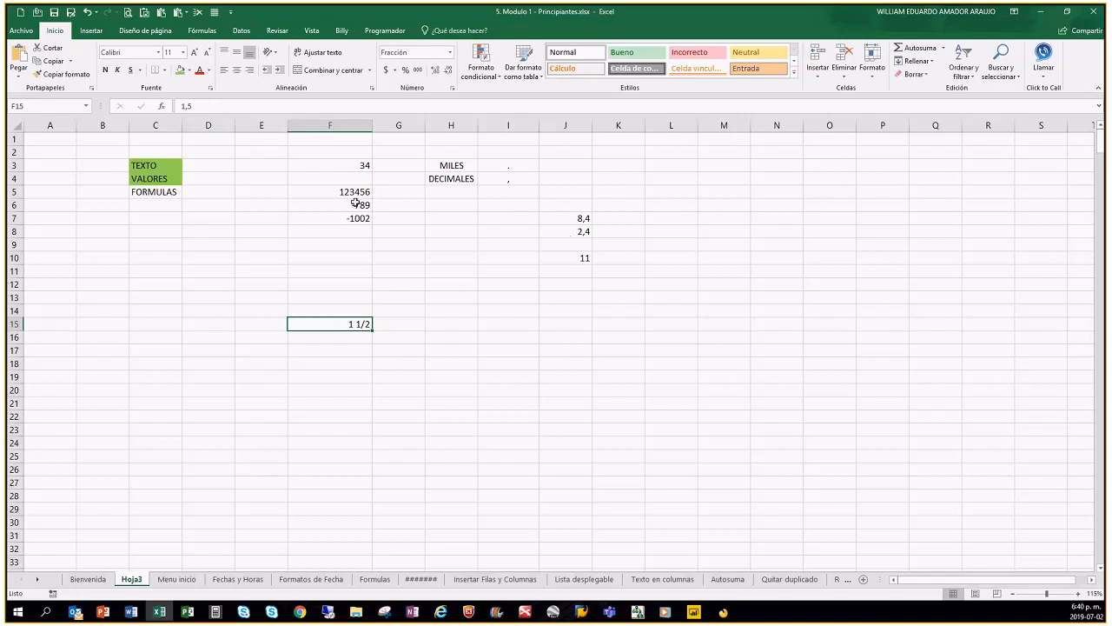
{"action": "left_click", "coordinate": [364, 164]}
{"action": "key", "text": "Down"}
{"action": "key", "text": "Down"}
{"action": "key", "text": "Down"}
{"action": "key", "text": "Down"}
{"action": "key", "text": "Right"}
{"action": "key", "text": "Right"}
{"action": "key", "text": "Right"}
{"action": "key", "text": "Right"}
{"action": "key", "text": "Right"}
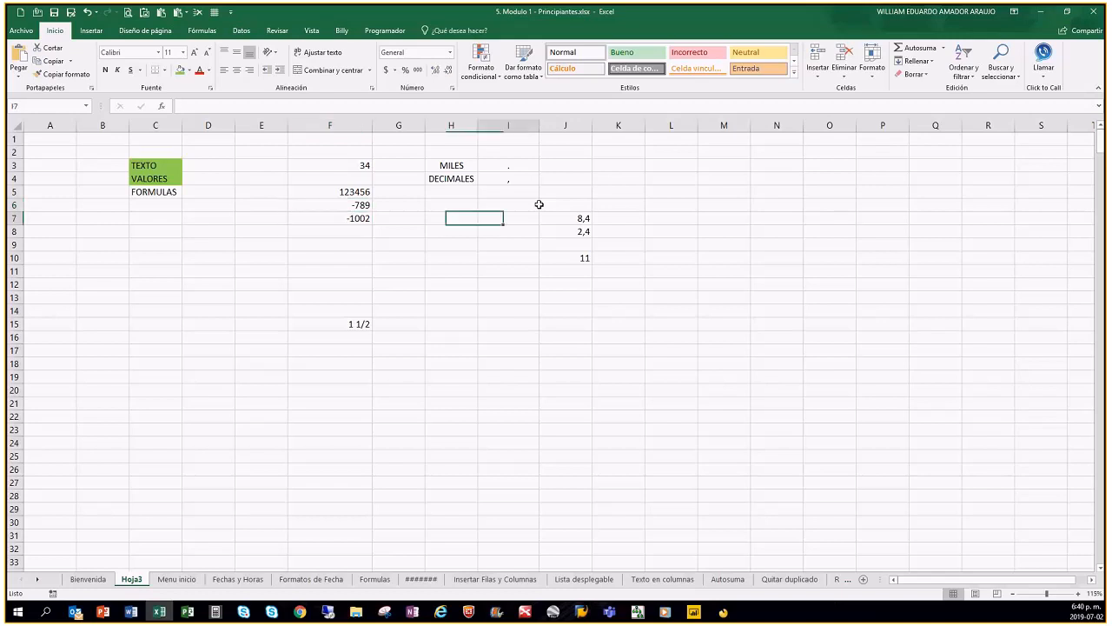
{"action": "key", "text": "Left"}
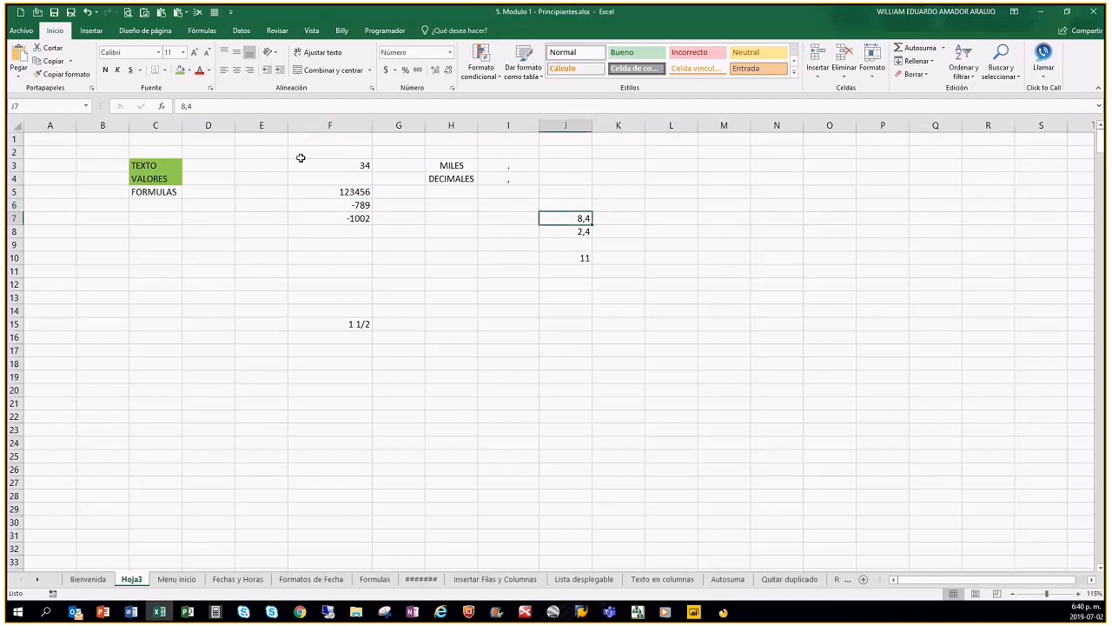
Append the decimals ,456 to the number in F6 to make it -789,456.
{"action": "left_click", "coordinate": [364, 207]}
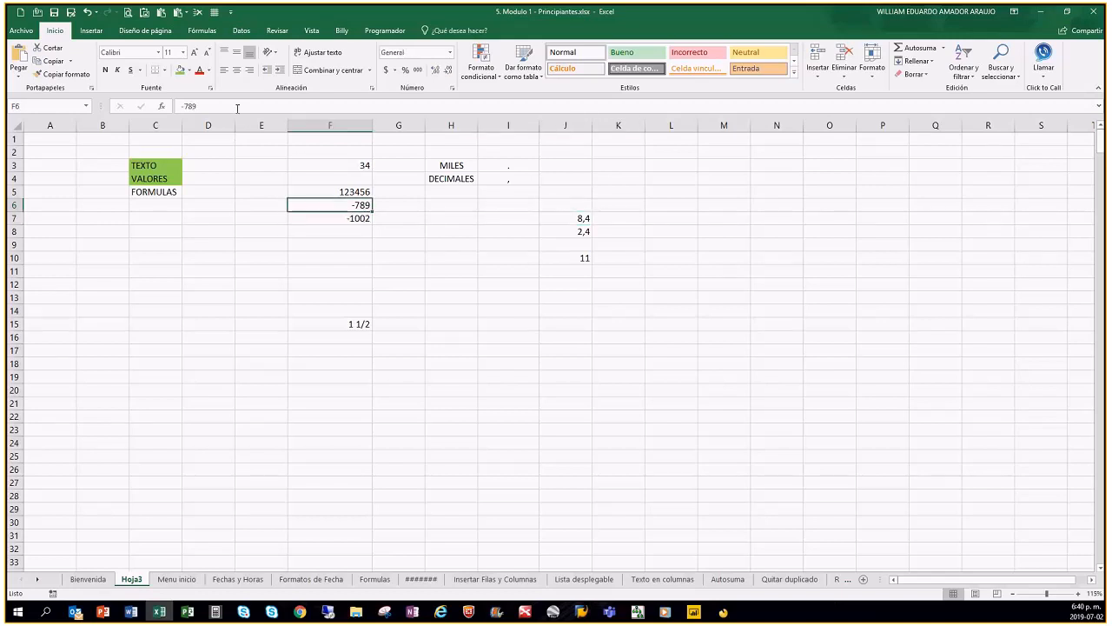
{"action": "left_click", "coordinate": [283, 102]}
{"action": "type", "text": ",456"}
{"action": "key", "text": "Return"}
{"action": "key", "text": "Up"}
{"action": "left_click", "coordinate": [652, 306]}
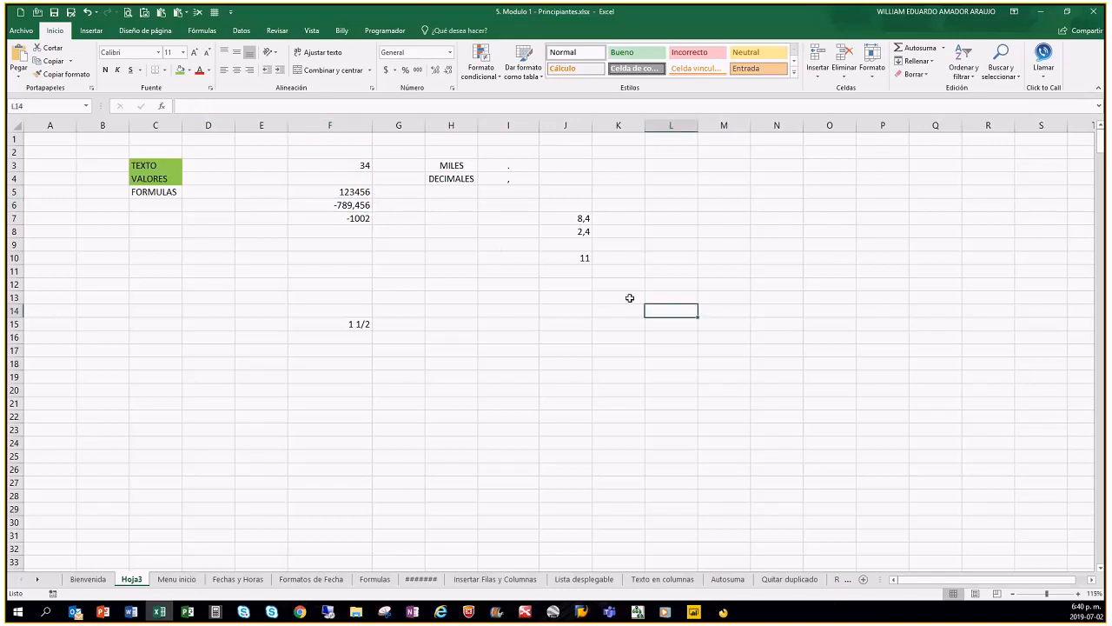
Compare the decimal number in F6 with the decimal separator listed in H4:I4.
{"action": "left_click", "coordinate": [372, 208]}
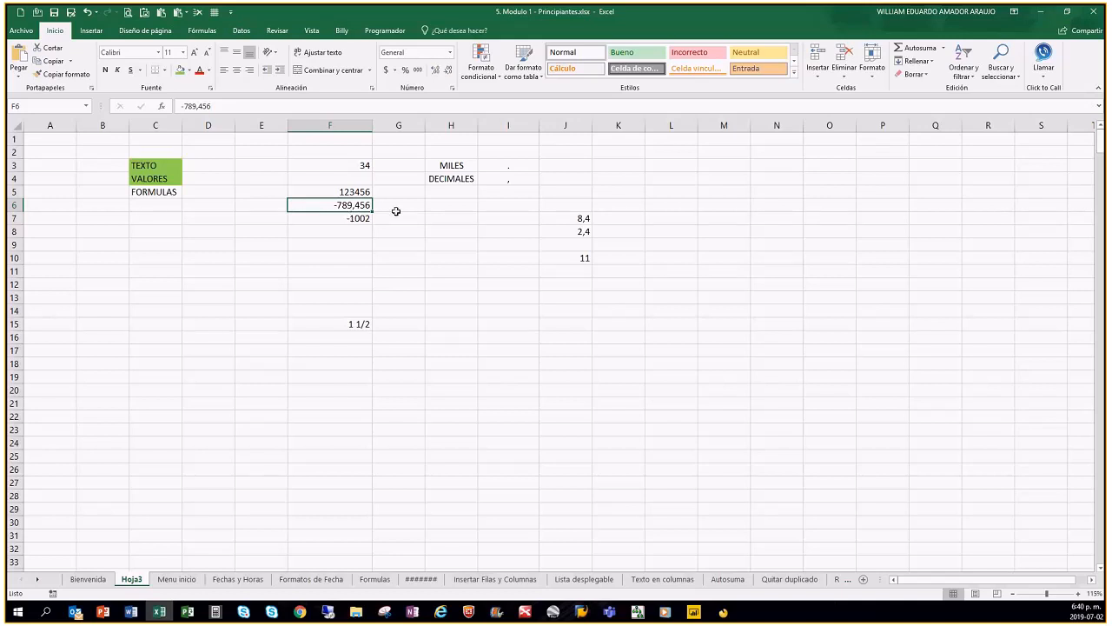
{"action": "left_click", "coordinate": [517, 179]}
{"action": "left_click", "coordinate": [426, 179]}
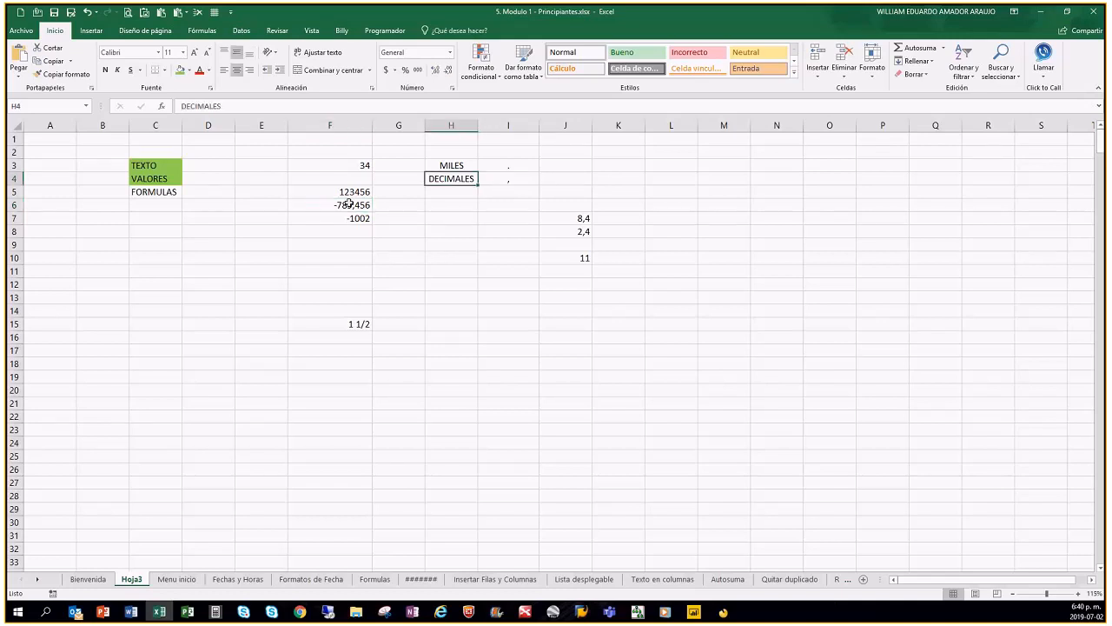
{"action": "left_click", "coordinate": [343, 204]}
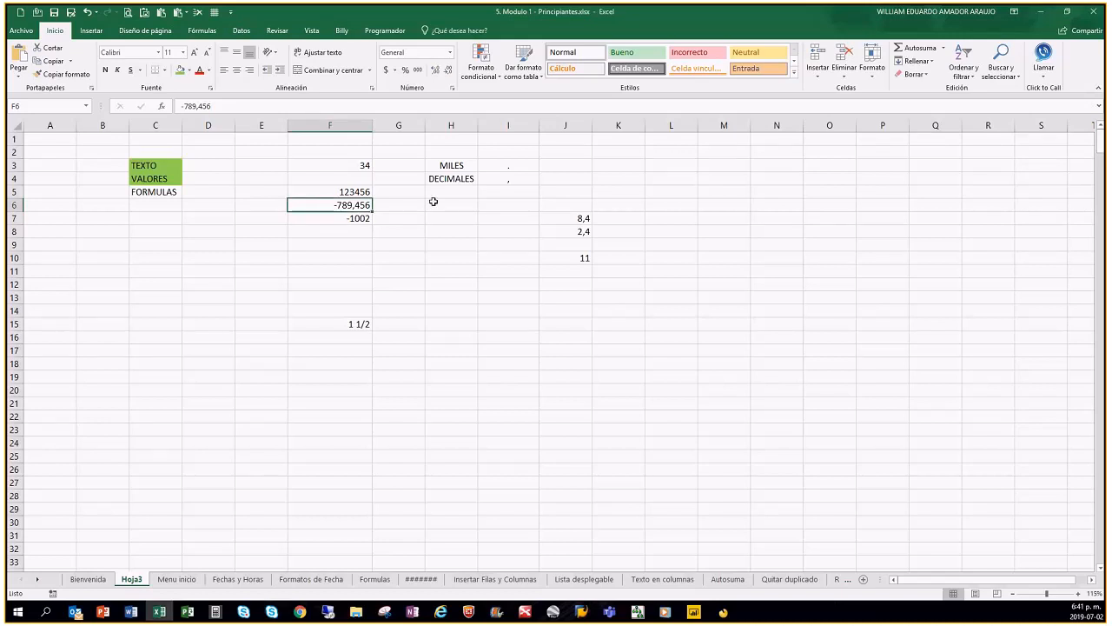
Reduce the displayed decimals of F6 by one place and restore them.
{"action": "left_click", "coordinate": [448, 71]}
{"action": "left_click", "coordinate": [435, 70]}
{"action": "left_click", "coordinate": [467, 243]}
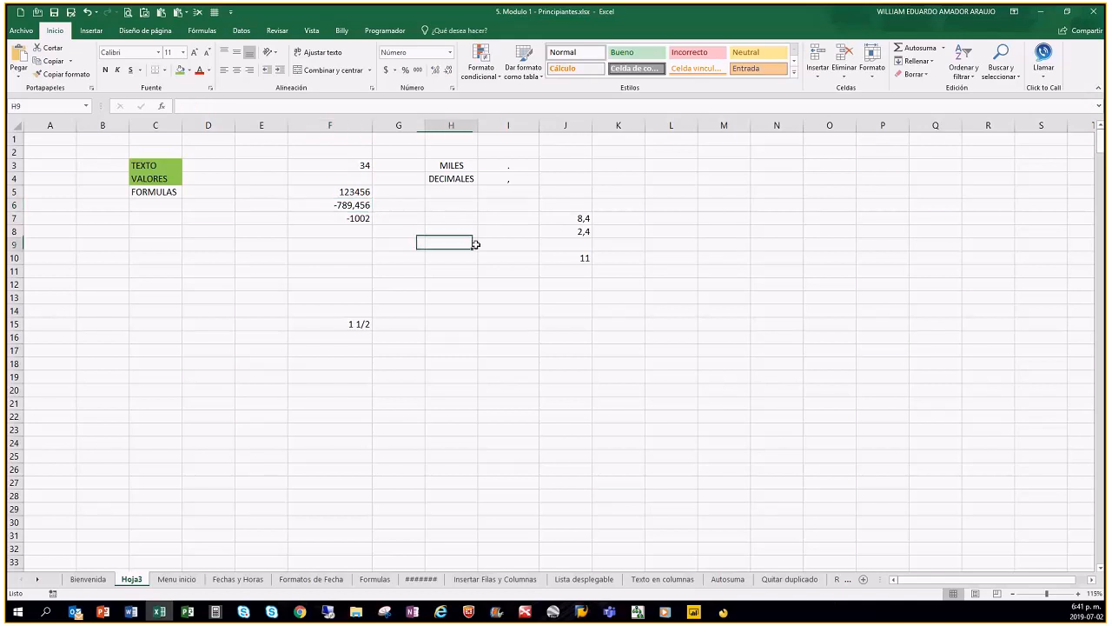
Enter the mixed fraction 18 3/4 in cell F17.
{"action": "left_click", "coordinate": [352, 323]}
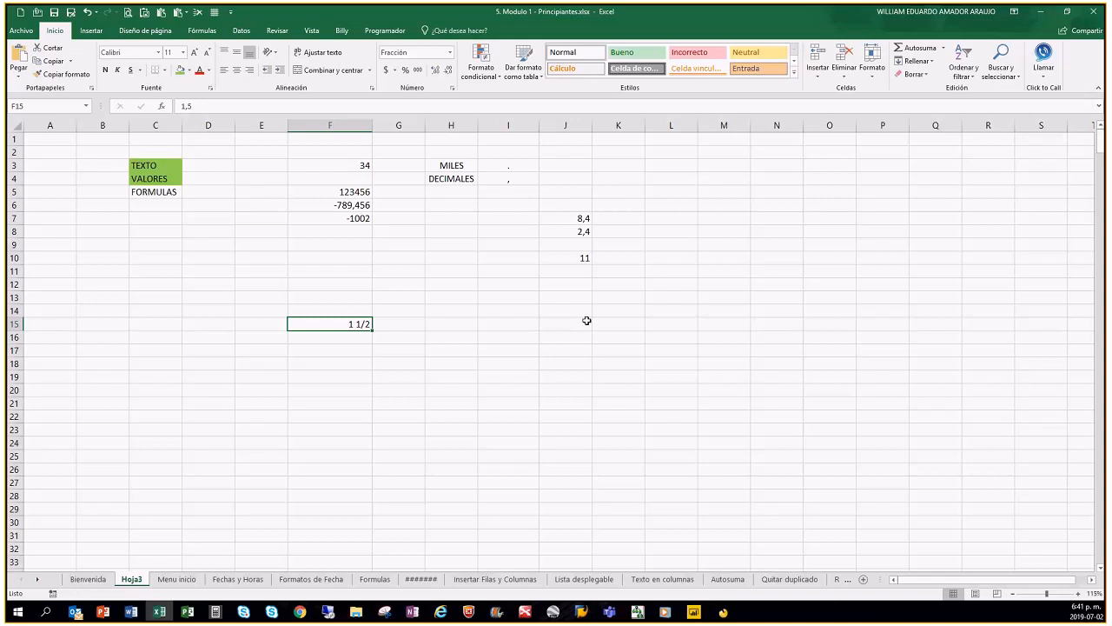
{"action": "key", "text": "Down"}
{"action": "key", "text": "Down"}
{"action": "type", "text": "18"}
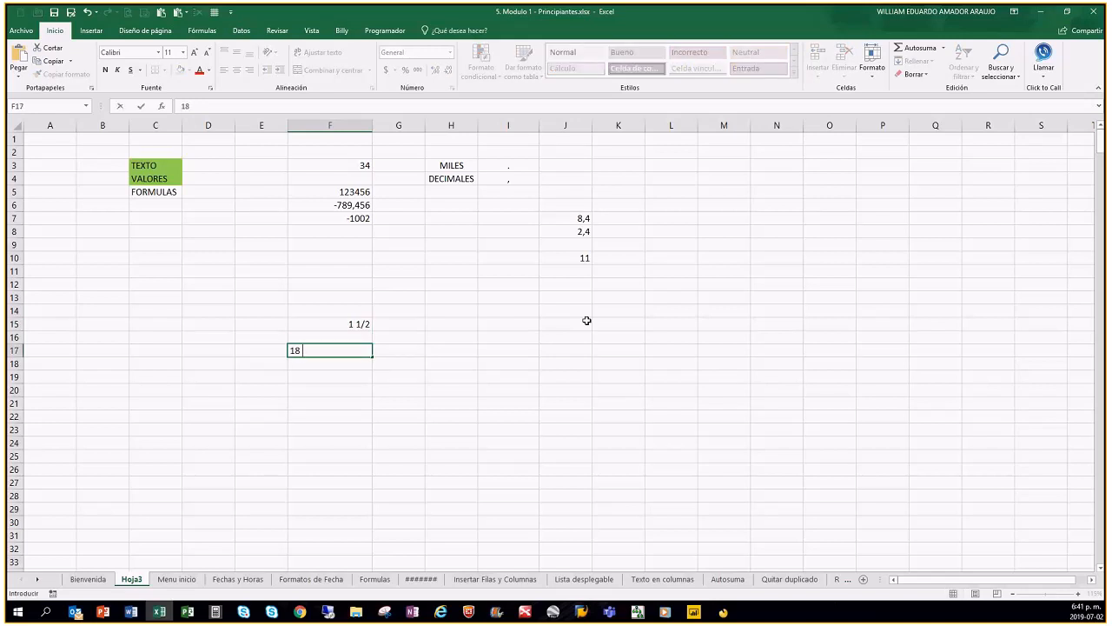
{"action": "type", "text": " 3/4"}
{"action": "key", "text": "Return"}
{"action": "key", "text": "Up"}
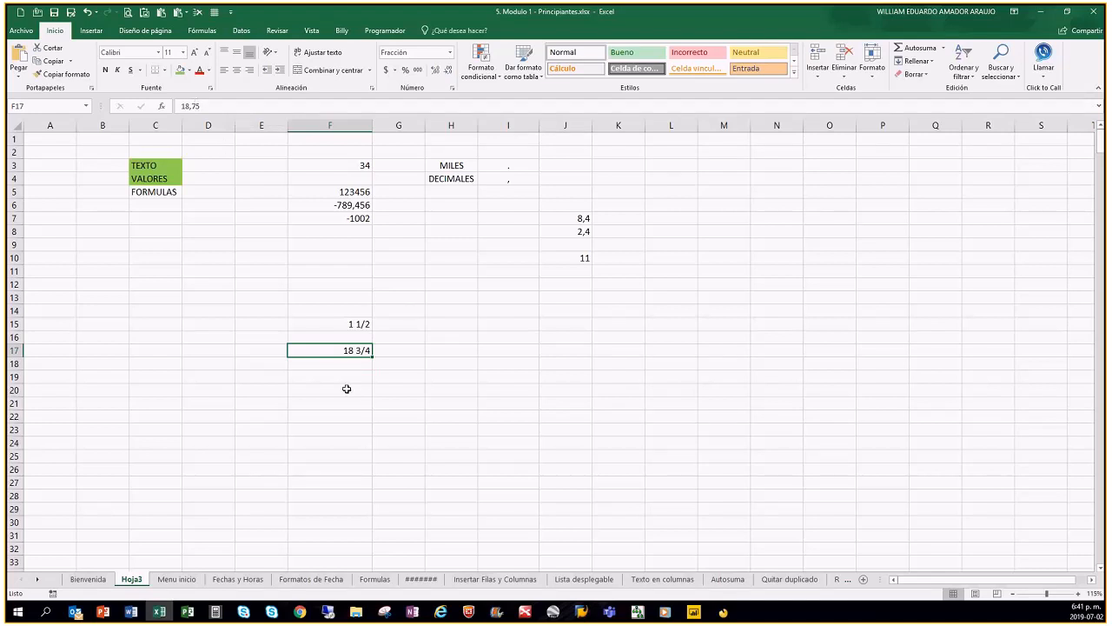
Compare the stored decimal values behind the fractions in F15 and F17.
{"action": "left_click", "coordinate": [359, 328]}
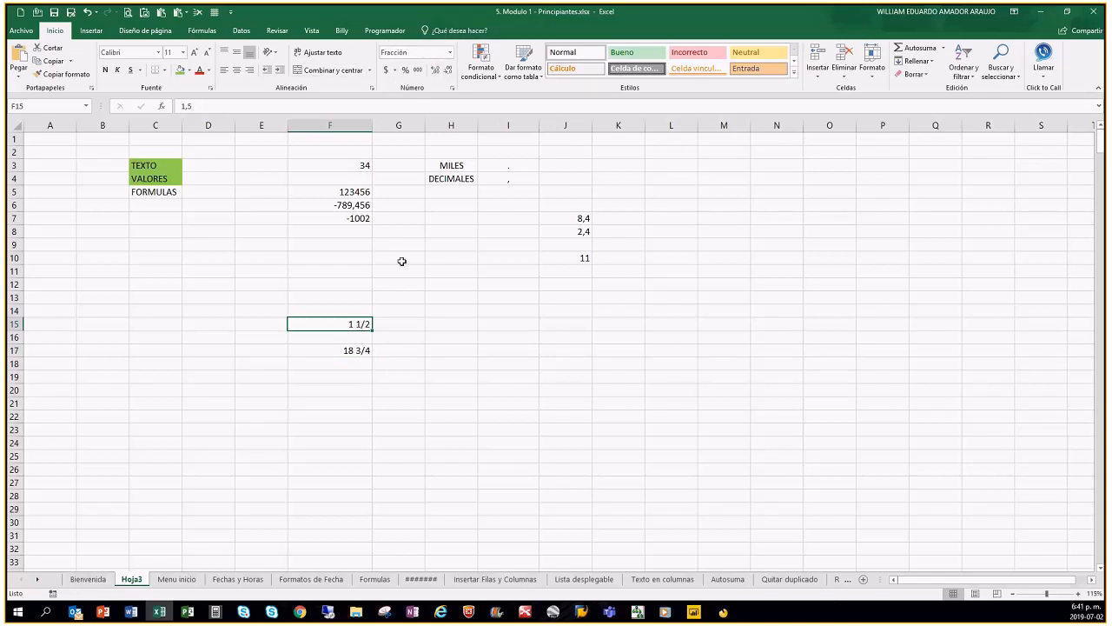
{"action": "left_click", "coordinate": [357, 350]}
{"action": "left_click", "coordinate": [363, 282]}
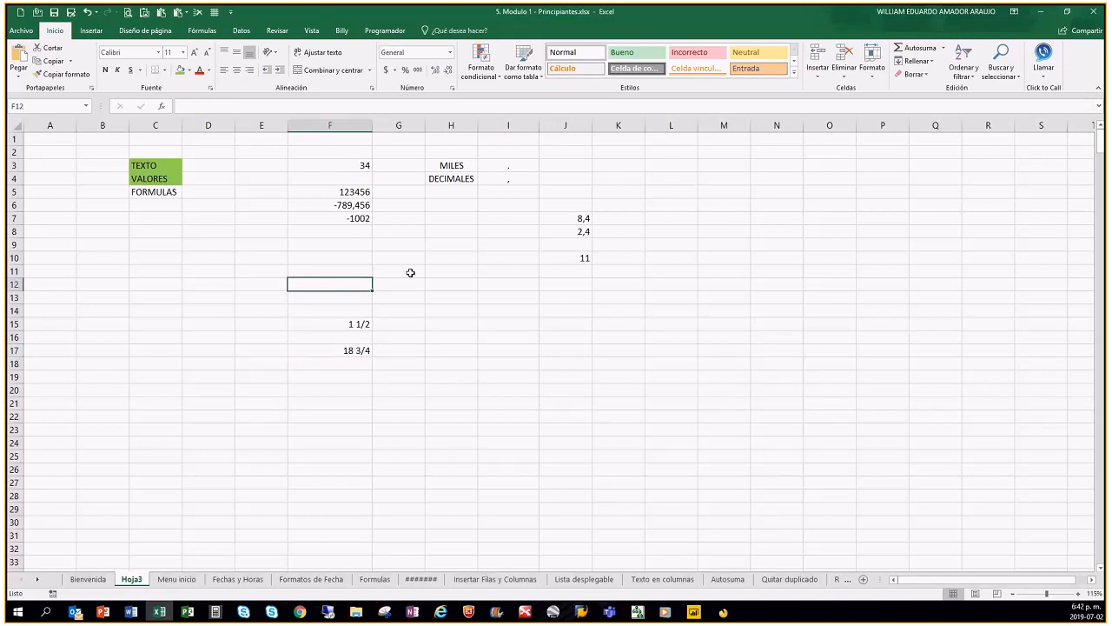
Enter the sample text WERW4ER in H14 and the number 12 in H16.
{"action": "left_click", "coordinate": [441, 310]}
{"action": "type", "text": "WERW4ER"}
{"action": "key", "text": "Return"}
{"action": "key", "text": "Up"}
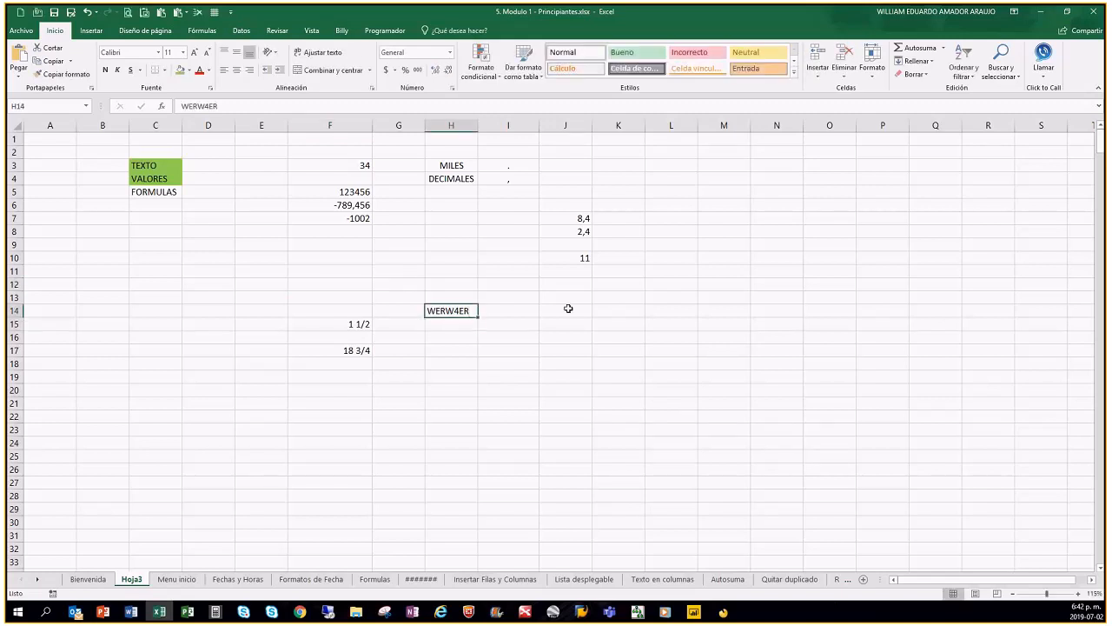
{"action": "left_click", "coordinate": [470, 345]}
{"action": "type", "text": "12"}
{"action": "key", "text": "ctrl+Return"}
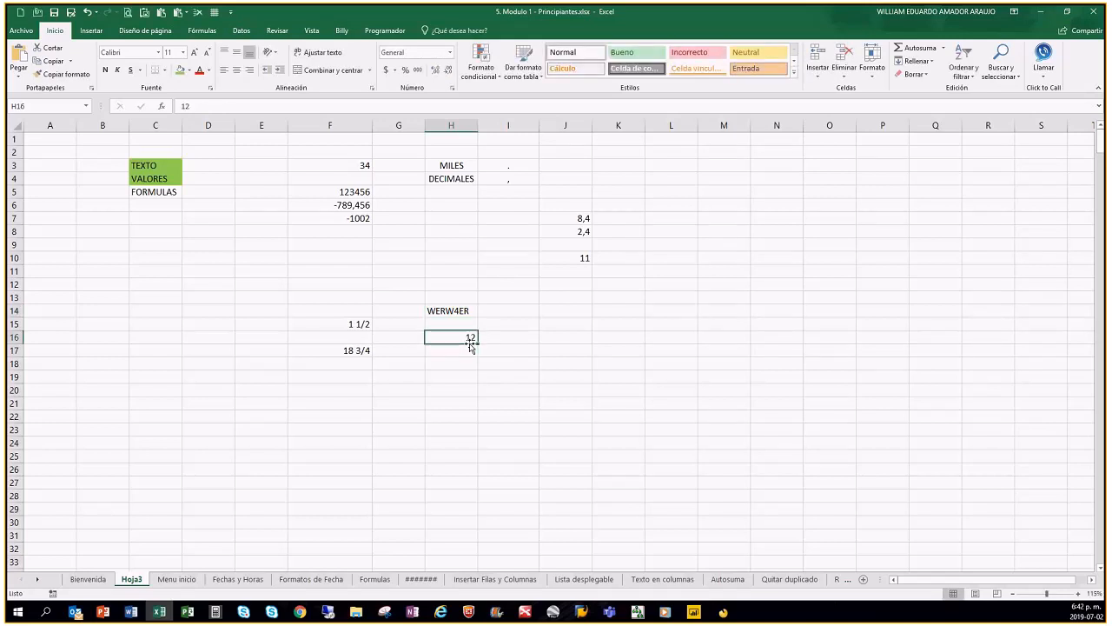
Check the number formats assigned to the fraction in F17 and the text in H14.
{"action": "left_click", "coordinate": [335, 350]}
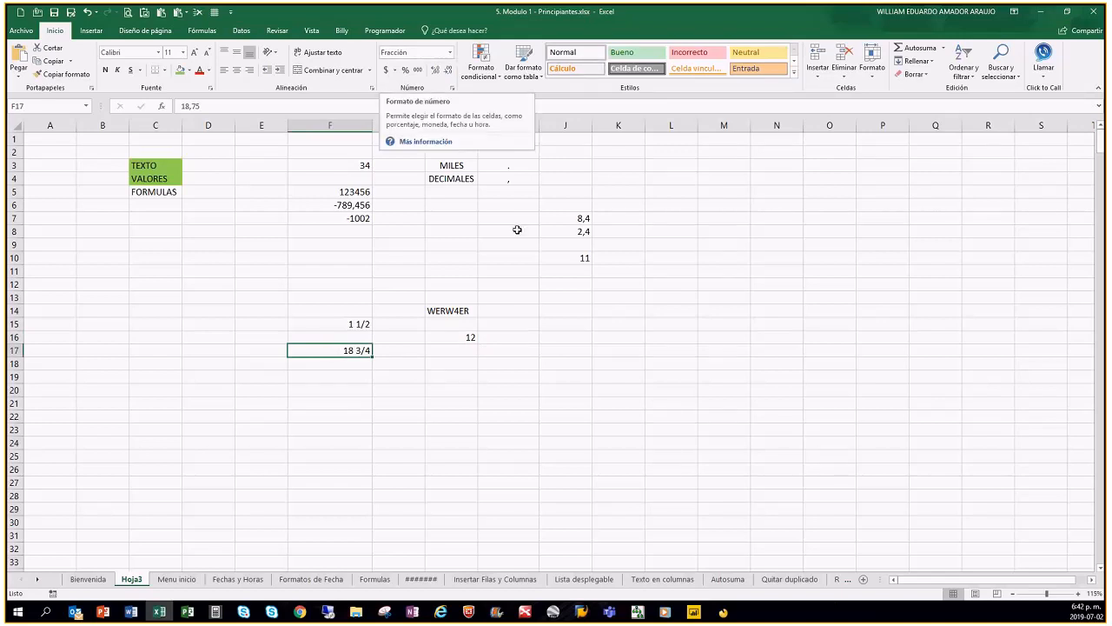
{"action": "left_click", "coordinate": [452, 310]}
{"action": "left_click", "coordinate": [451, 53]}
{"action": "left_click", "coordinate": [419, 94]}
{"action": "left_click", "coordinate": [584, 354]}
Change the number format of cell H16 to Texto.
{"action": "left_click", "coordinate": [460, 337]}
{"action": "left_click", "coordinate": [451, 52]}
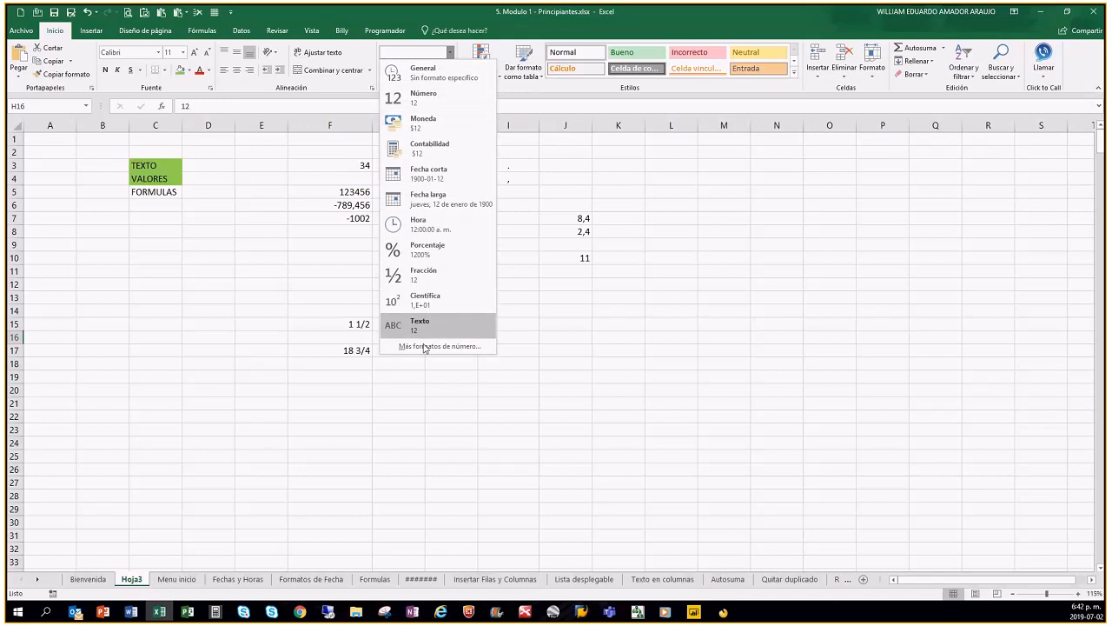
{"action": "left_click", "coordinate": [421, 327]}
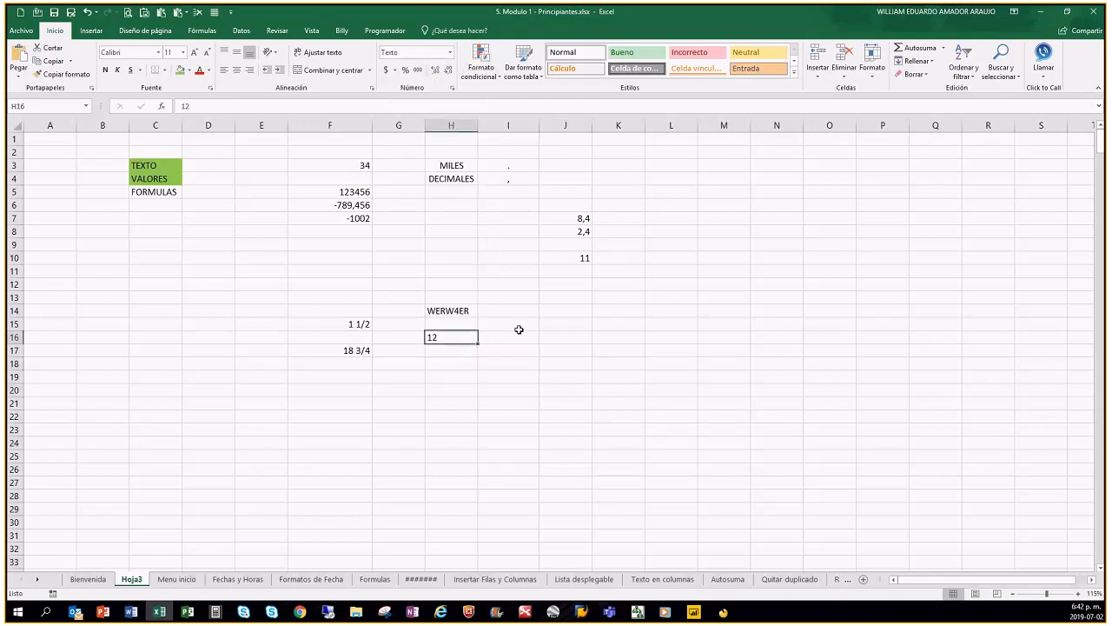
{"action": "key", "text": "Return"}
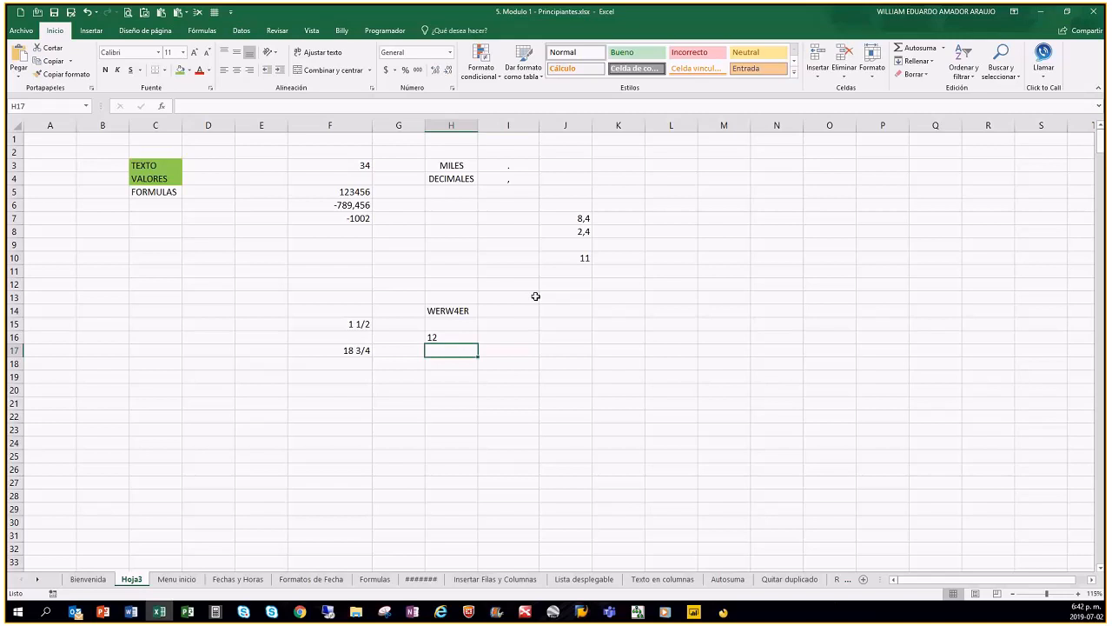
Clear the sample entries in H14 and H16.
{"action": "left_click_drag", "start_coordinate": [460, 294], "coordinate": [464, 399]}
{"action": "left_click", "coordinate": [569, 374]}
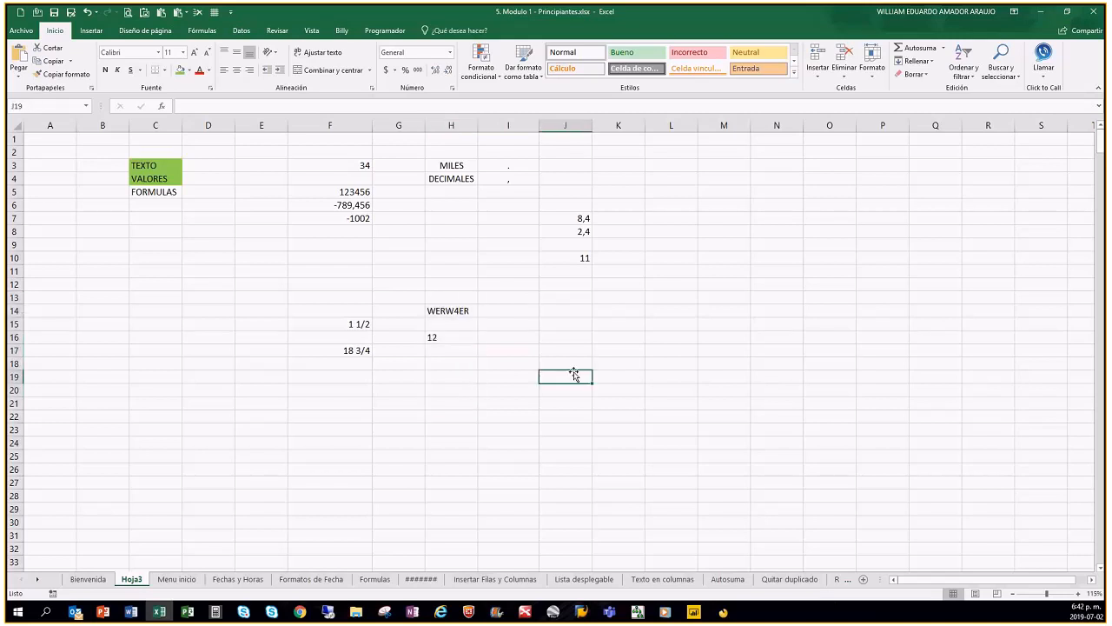
{"action": "left_click_drag", "start_coordinate": [452, 296], "coordinate": [462, 350]}
{"action": "key", "text": "Delete"}
{"action": "left_click", "coordinate": [630, 350]}
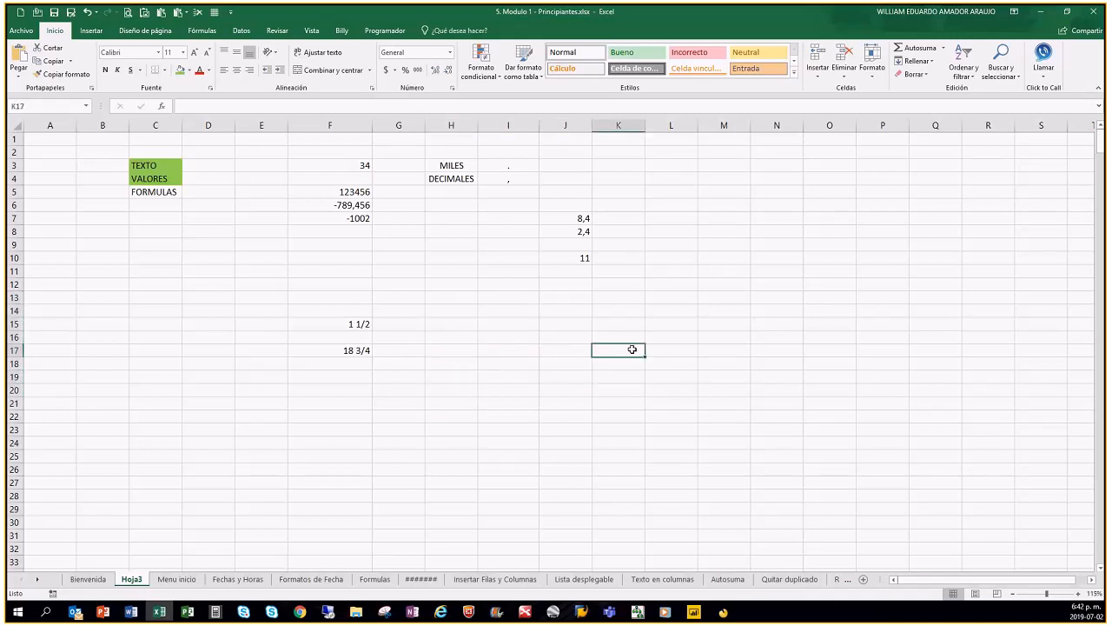
Enter the fraction one half in cell F20 as 0 1/2, with a leading zero.
{"action": "left_click", "coordinate": [331, 403]}
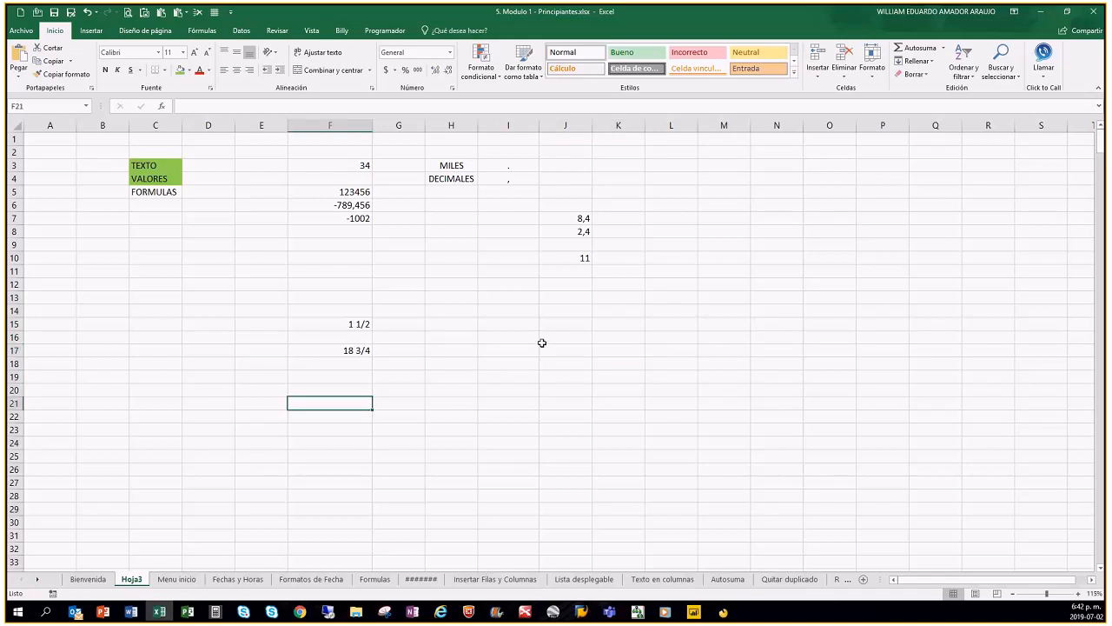
{"action": "key", "text": "Up"}
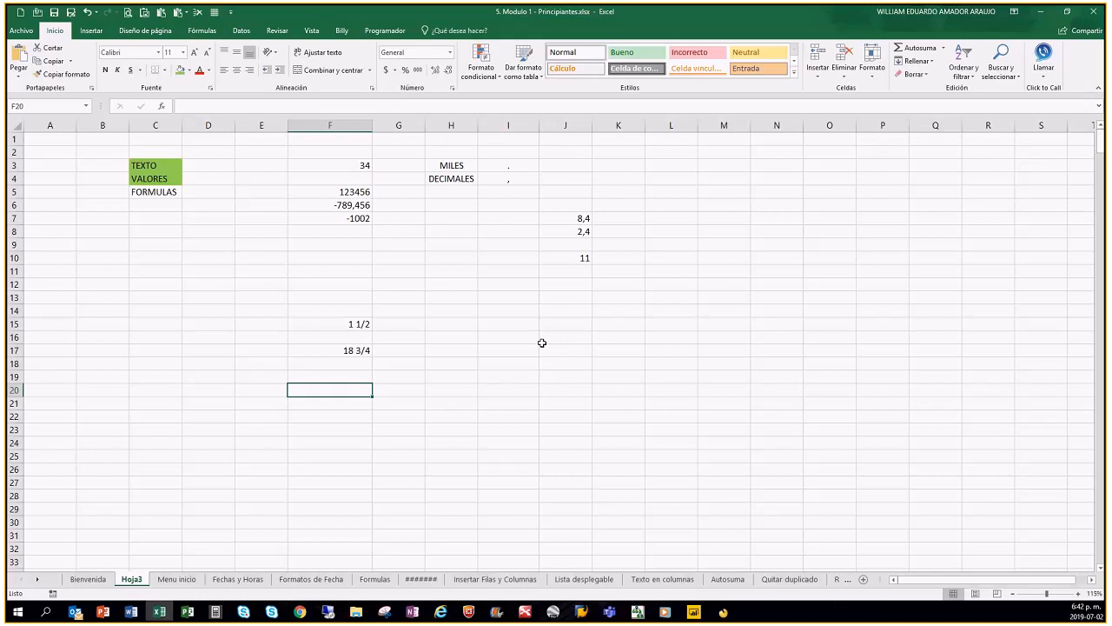
{"action": "key", "text": "Up"}
{"action": "key", "text": "Up"}
{"action": "key", "text": "Up"}
{"action": "key", "text": "Up"}
{"action": "key", "text": "Up"}
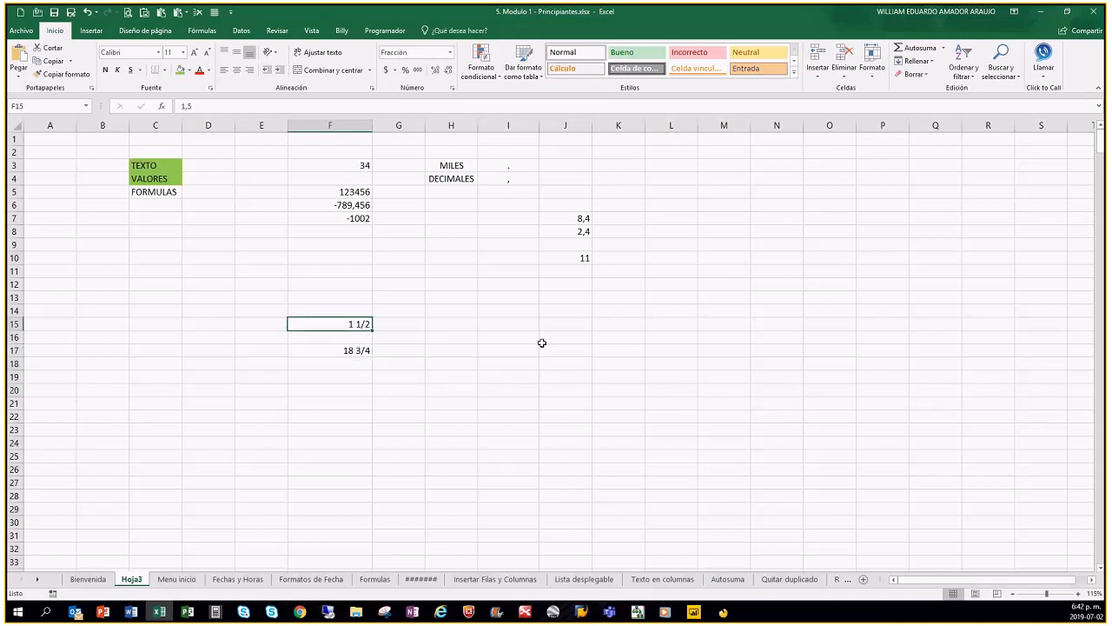
{"action": "key", "text": "Down"}
{"action": "key", "text": "Down"}
{"action": "key", "text": "Down"}
{"action": "key", "text": "Down"}
{"action": "key", "text": "Down"}
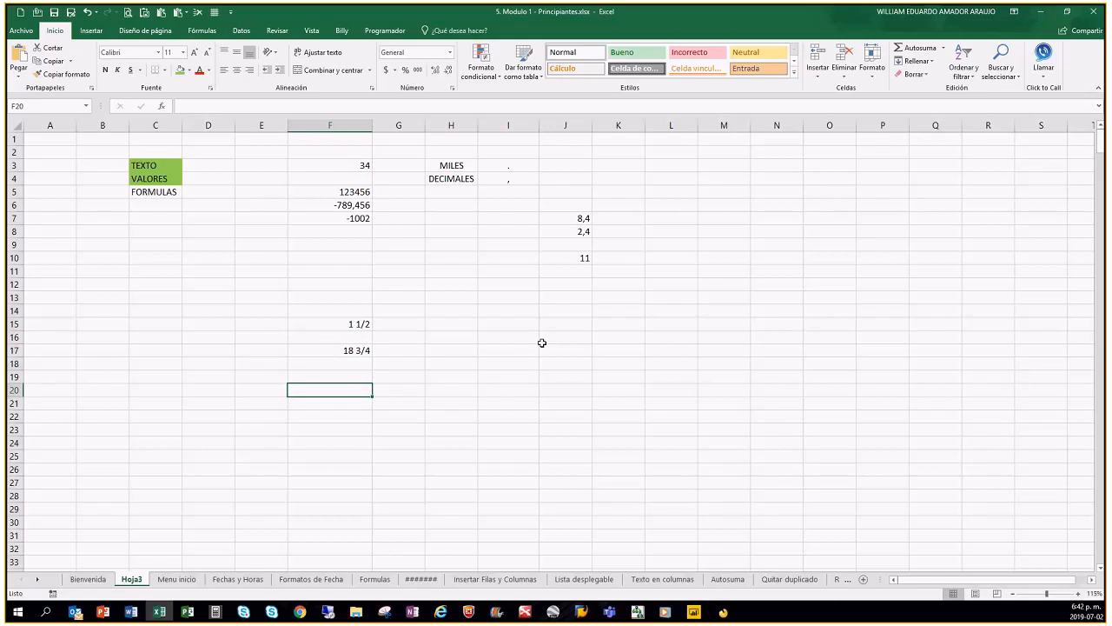
{"action": "type", "text": "0"}
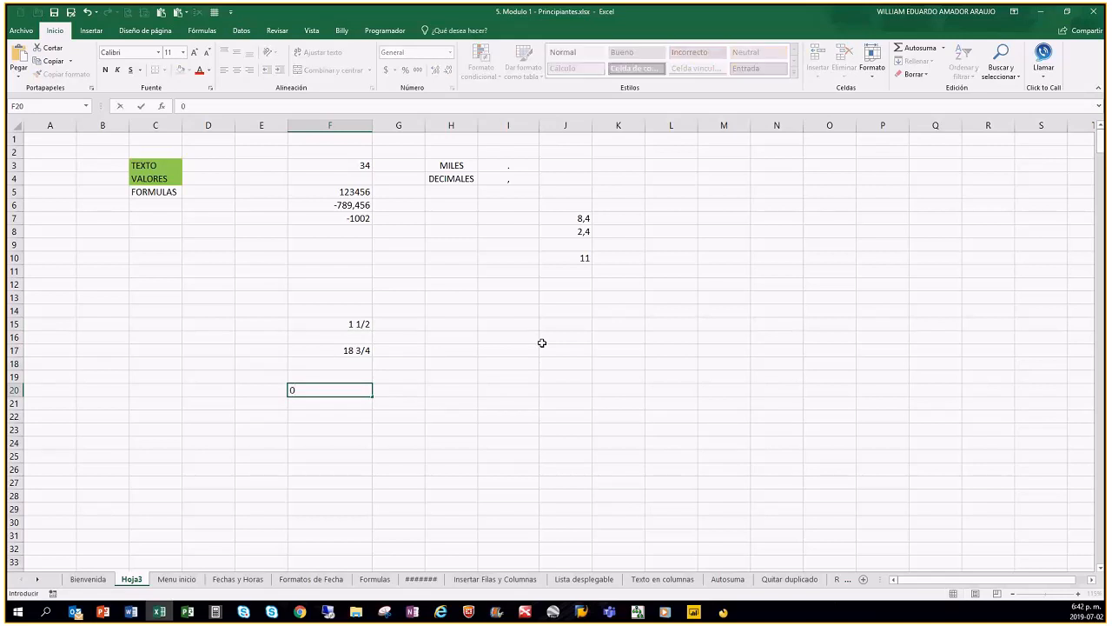
{"action": "type", "text": " 1/2"}
{"action": "key", "text": "ctrl+Return"}
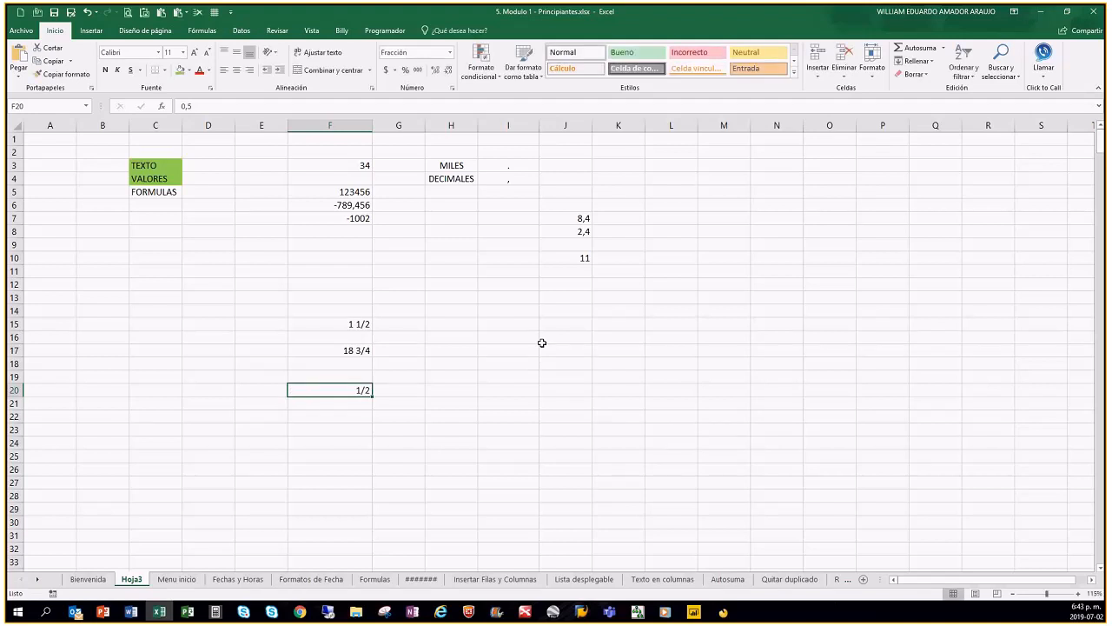
Enter the fraction three quarters in cell F23 as 0 3/4.
{"action": "left_click", "coordinate": [367, 426]}
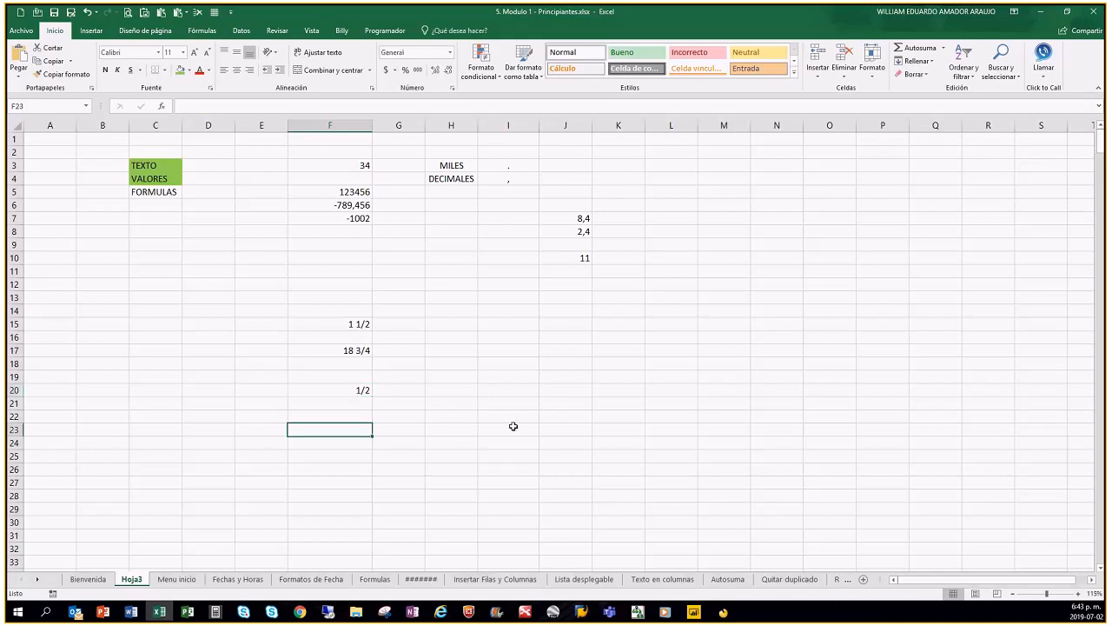
{"action": "type", "text": "0 3/4"}
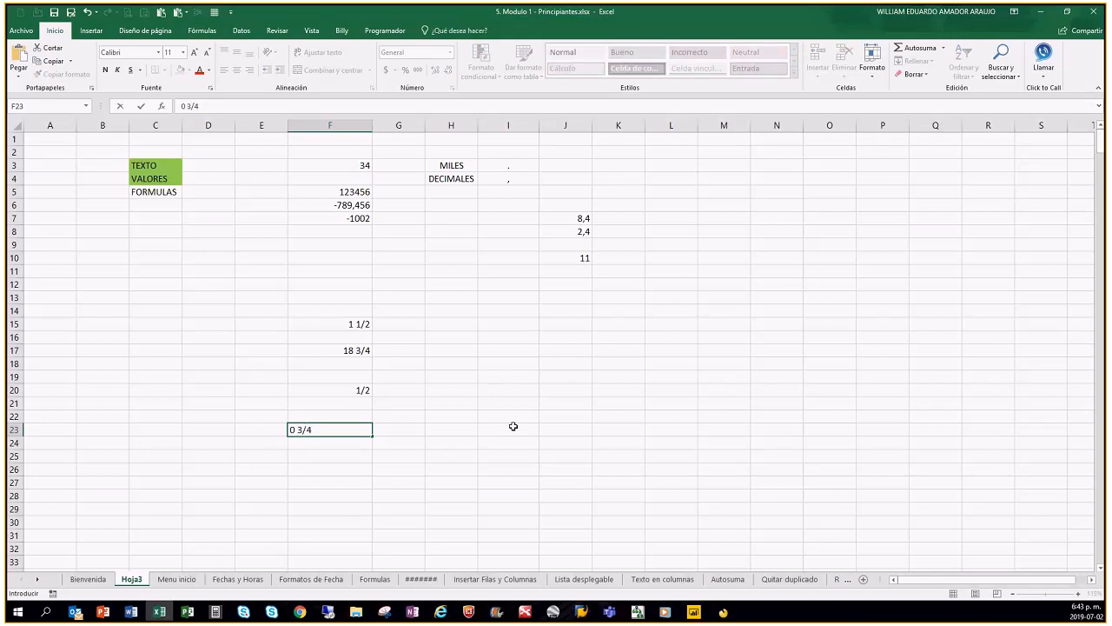
{"action": "key", "text": "ctrl+Return"}
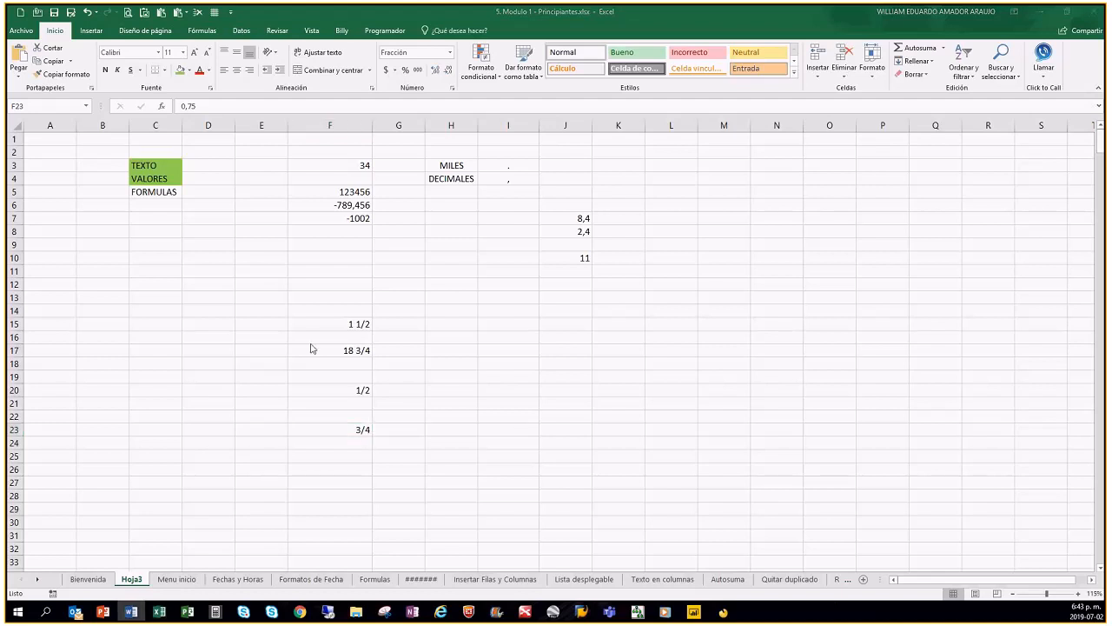
{"action": "key", "text": "Down"}
{"action": "key", "text": "Down"}
{"action": "key", "text": "Down"}
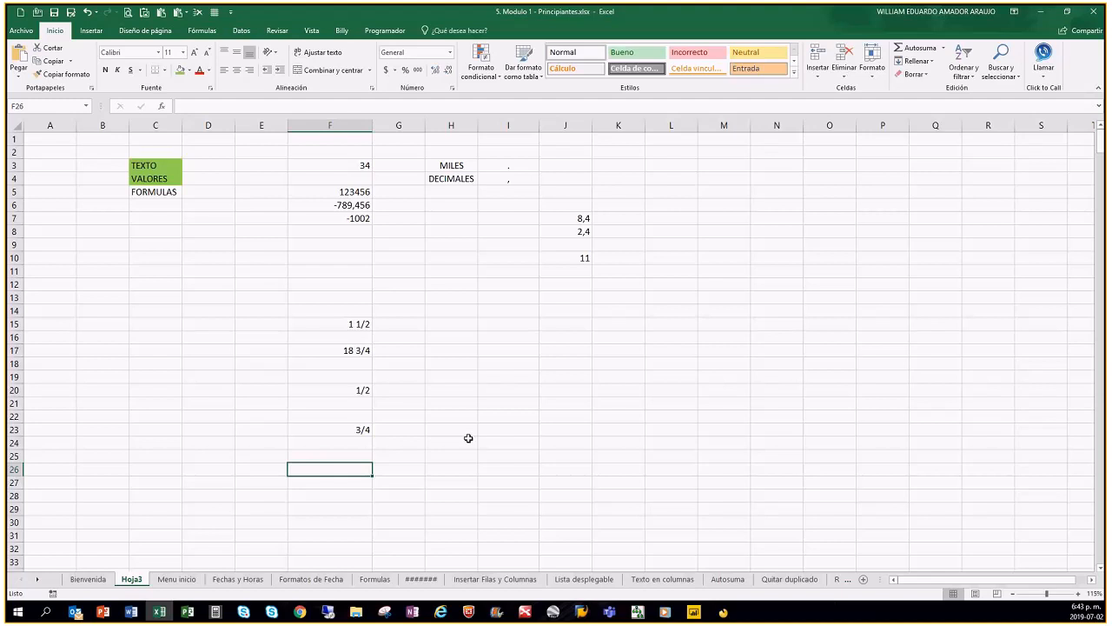
{"action": "key", "text": "Up"}
{"action": "key", "text": "Up"}
{"action": "key", "text": "Up"}
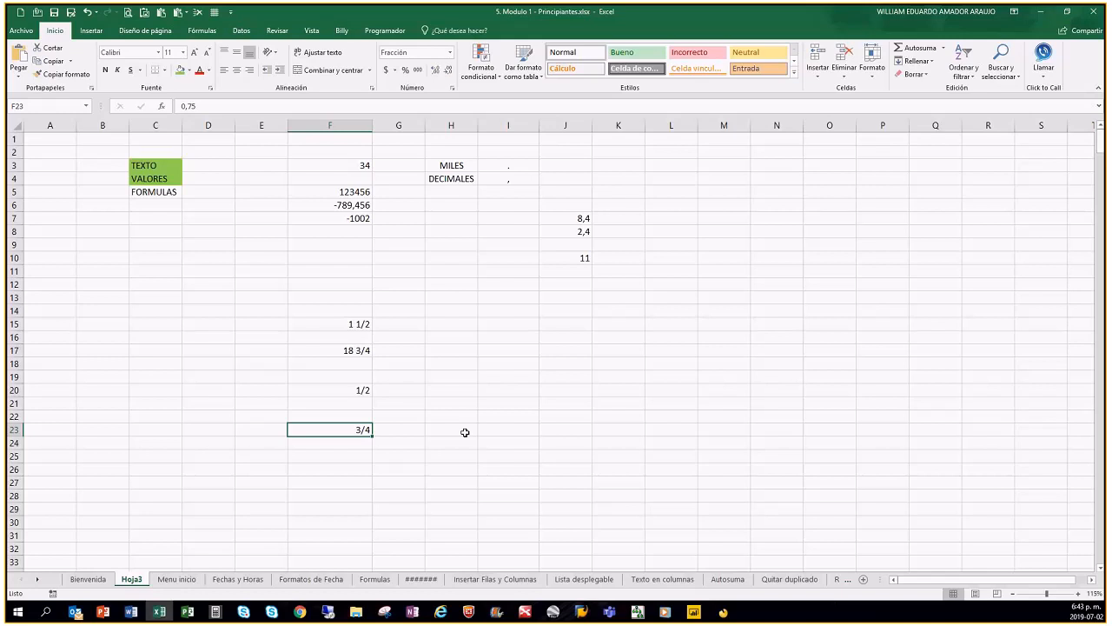
Enter 3/4 without the leading zero in F25 and compare it with the fraction in F23.
{"action": "left_click", "coordinate": [369, 454]}
{"action": "type", "text": "3/4"}
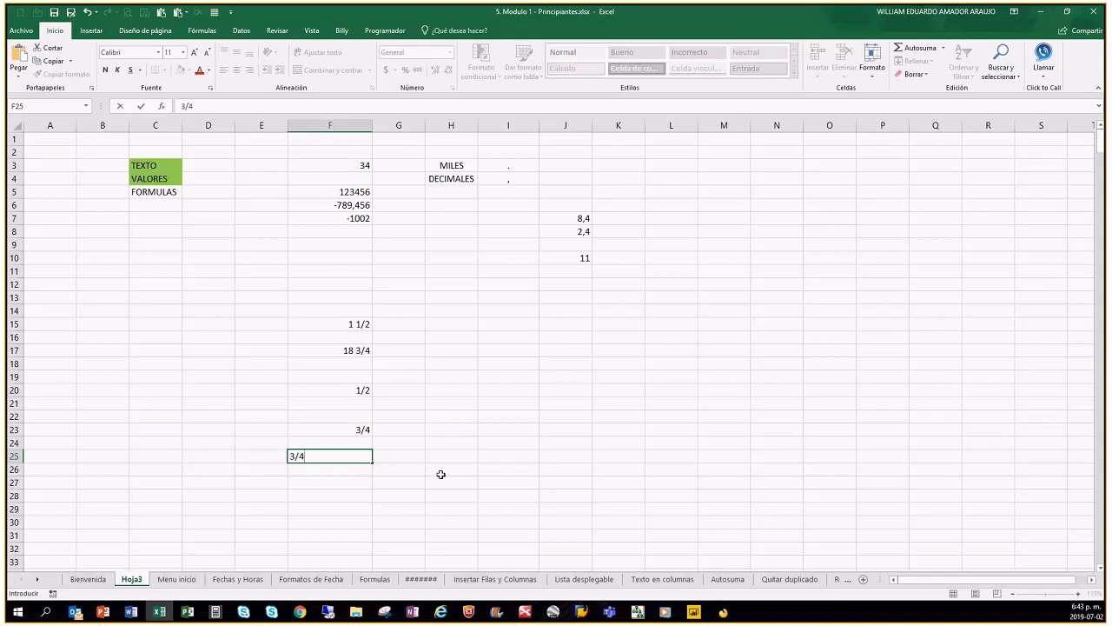
{"action": "key", "text": "ctrl+Return"}
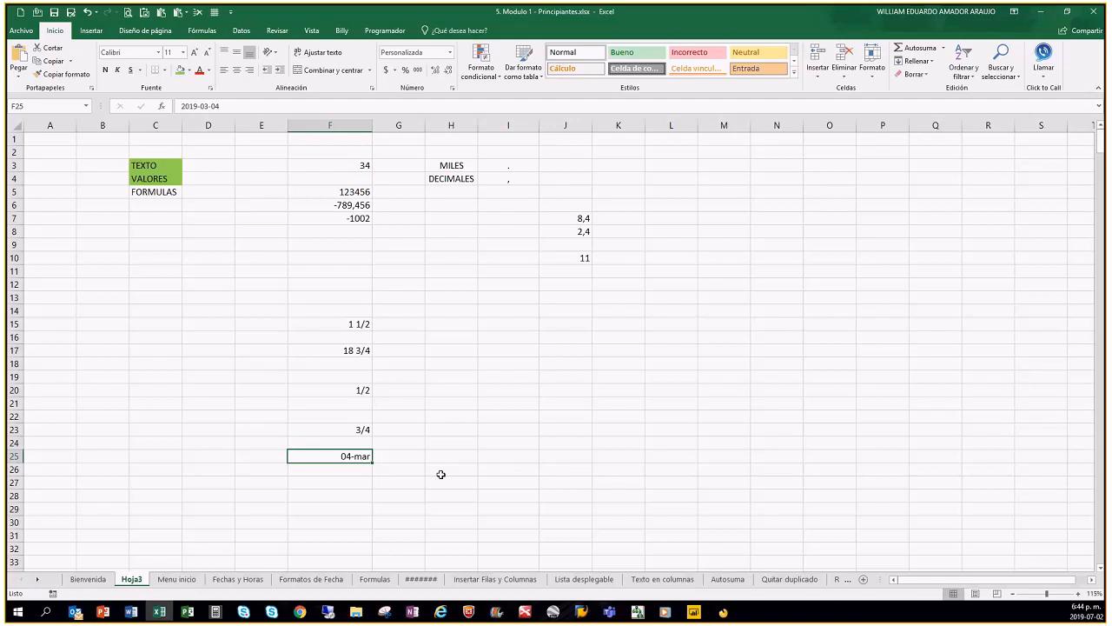
{"action": "left_click", "coordinate": [350, 468]}
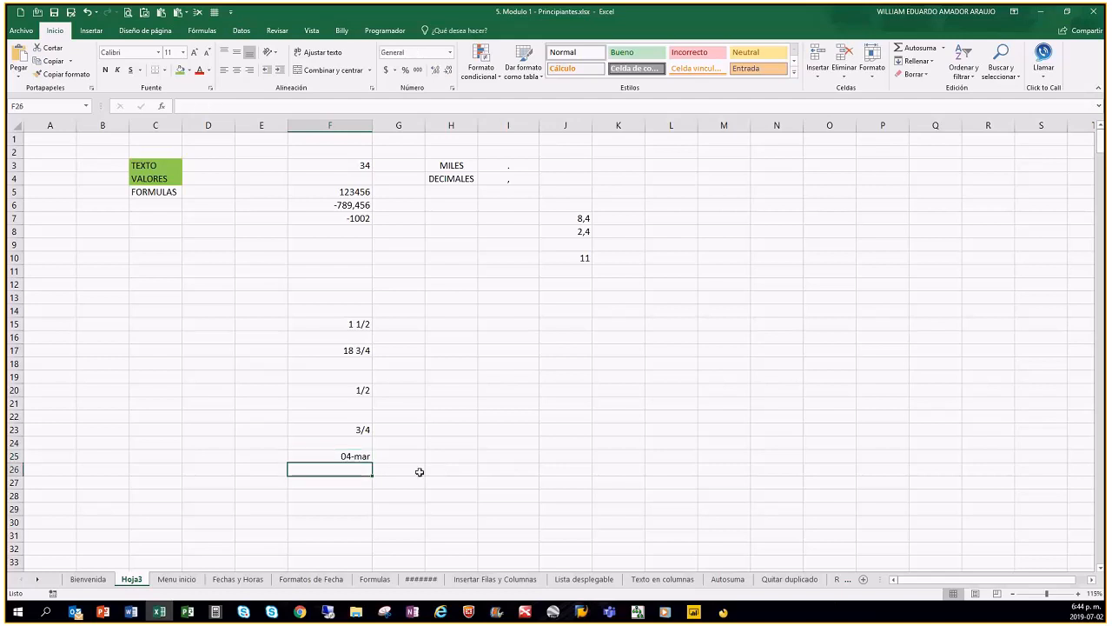
{"action": "key", "text": "Up"}
{"action": "key", "text": "Up"}
{"action": "key", "text": "Up"}
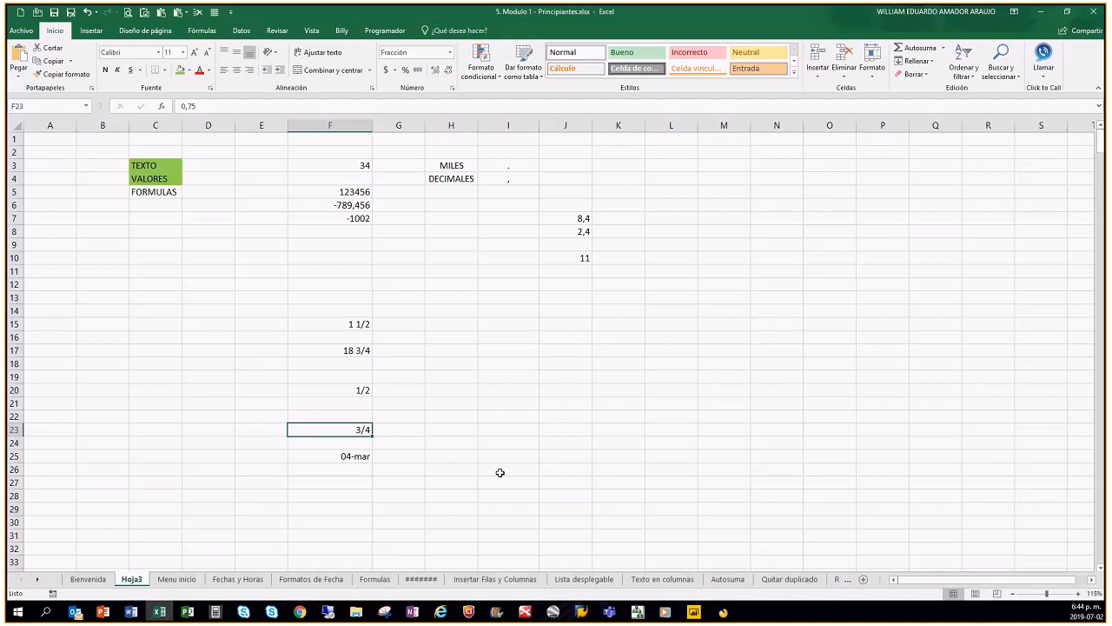
Enter the fraction four fifths in cell G23 as 0 4/5.
{"action": "key", "text": "Right"}
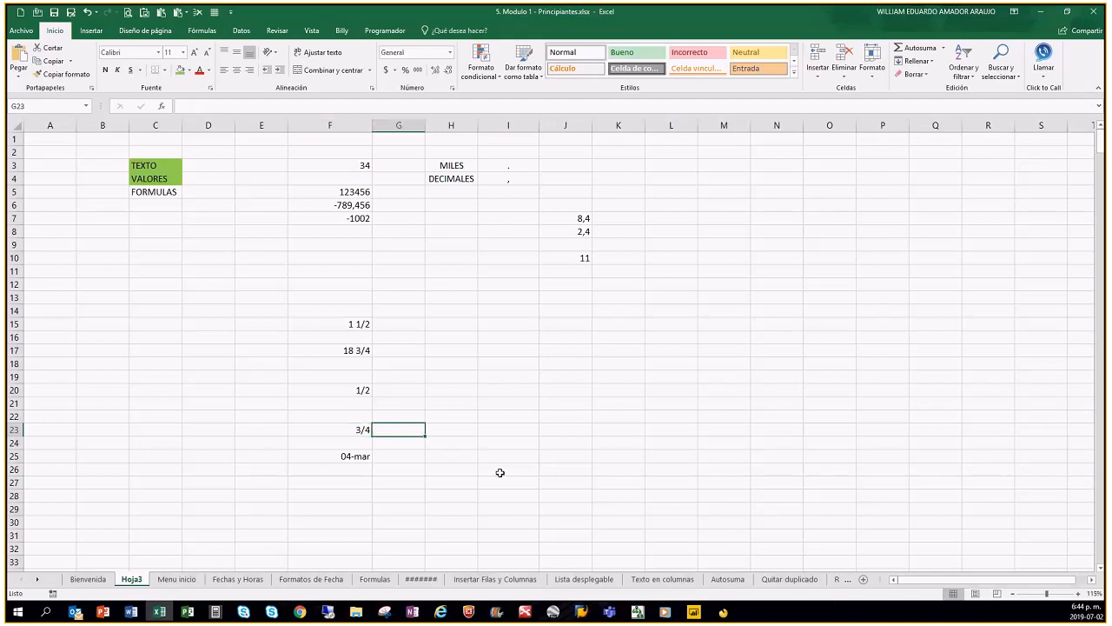
{"action": "type", "text": "0"}
{"action": "type", "text": " 4"}
{"action": "type", "text": "/6"}
{"action": "key", "text": "BackSpace"}
{"action": "type", "text": "5"}
{"action": "key", "text": "ctrl+Return"}
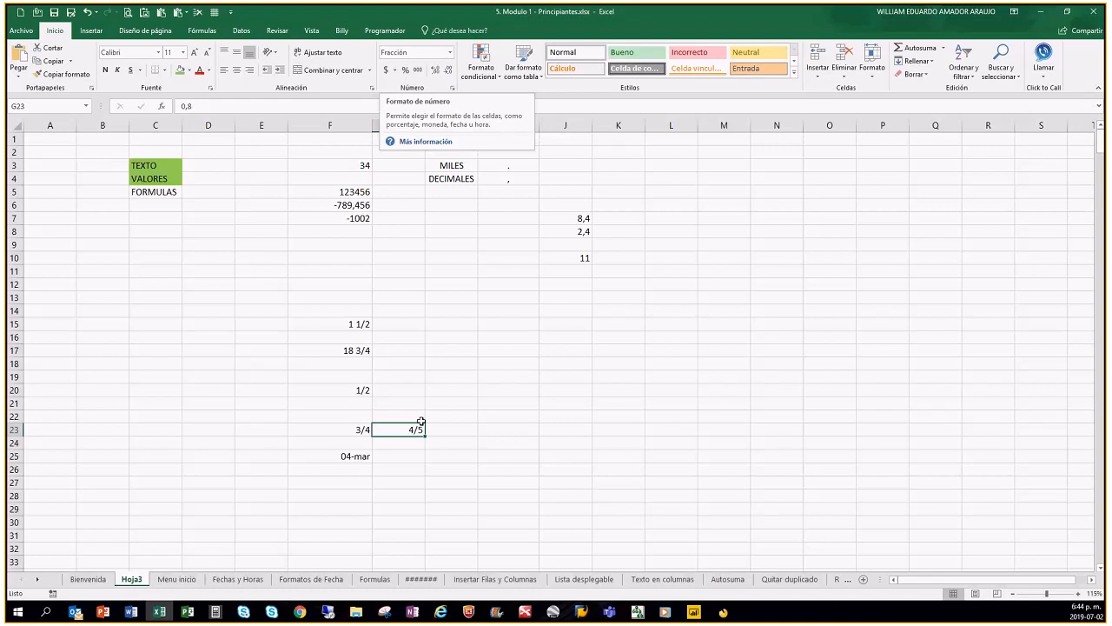
{"action": "left_click", "coordinate": [402, 457]}
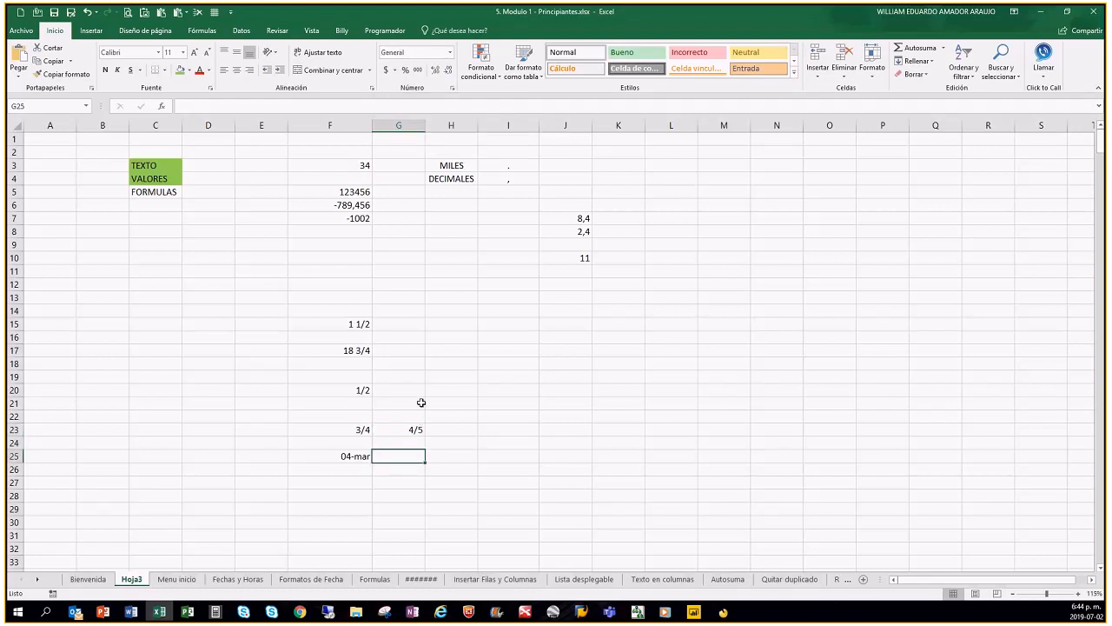
{"action": "left_click", "coordinate": [464, 380]}
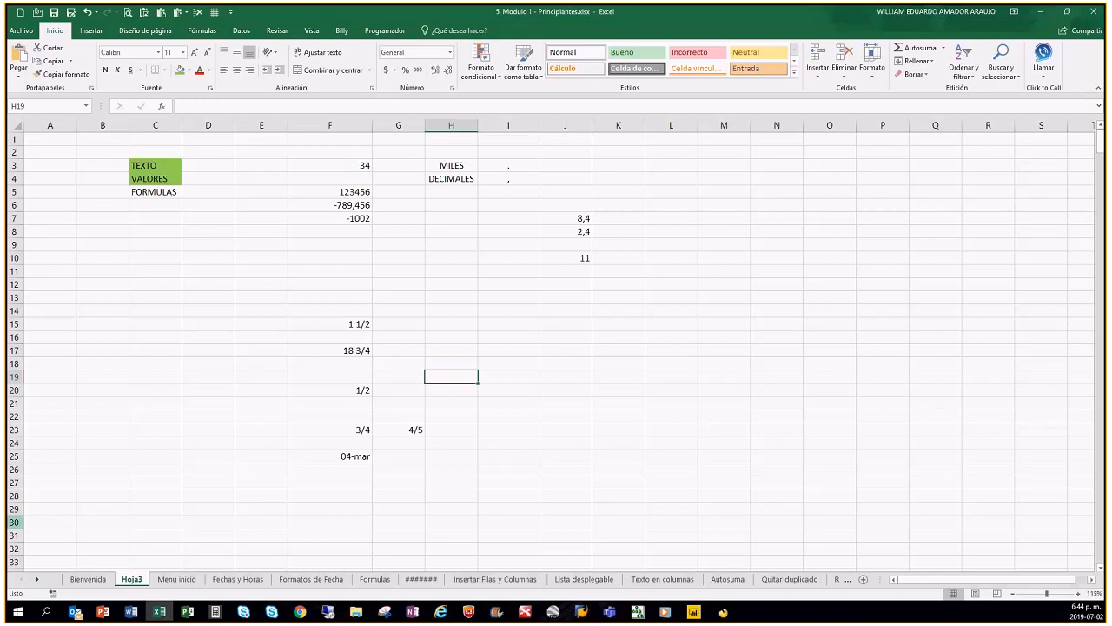
Enter the percentage 65% in cell I15.
{"action": "left_click", "coordinate": [131, 612]}
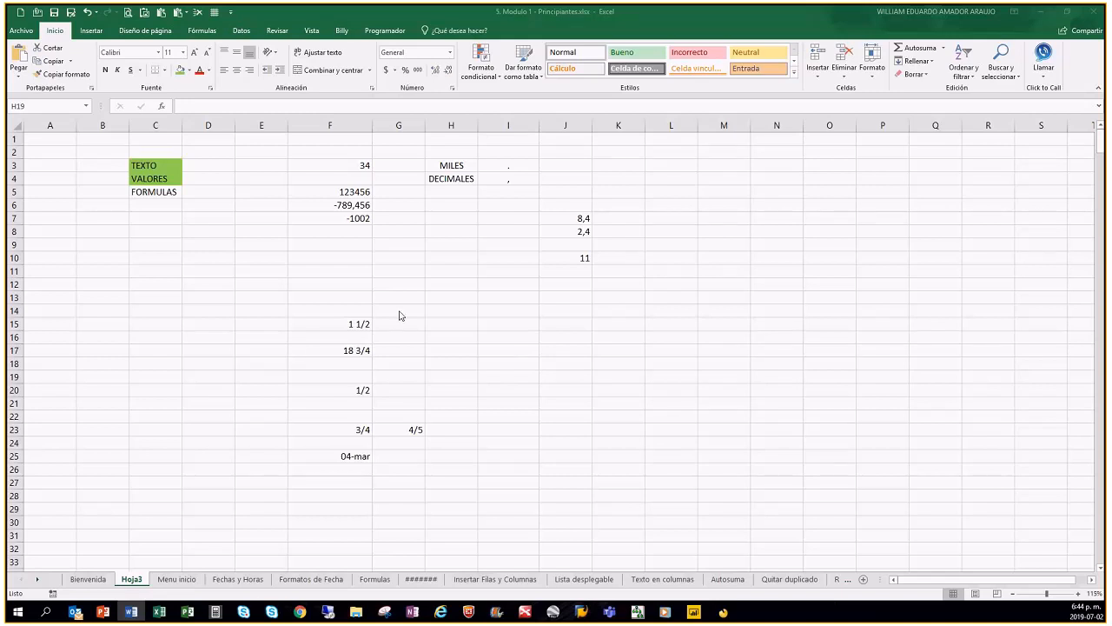
{"action": "left_click", "coordinate": [544, 307]}
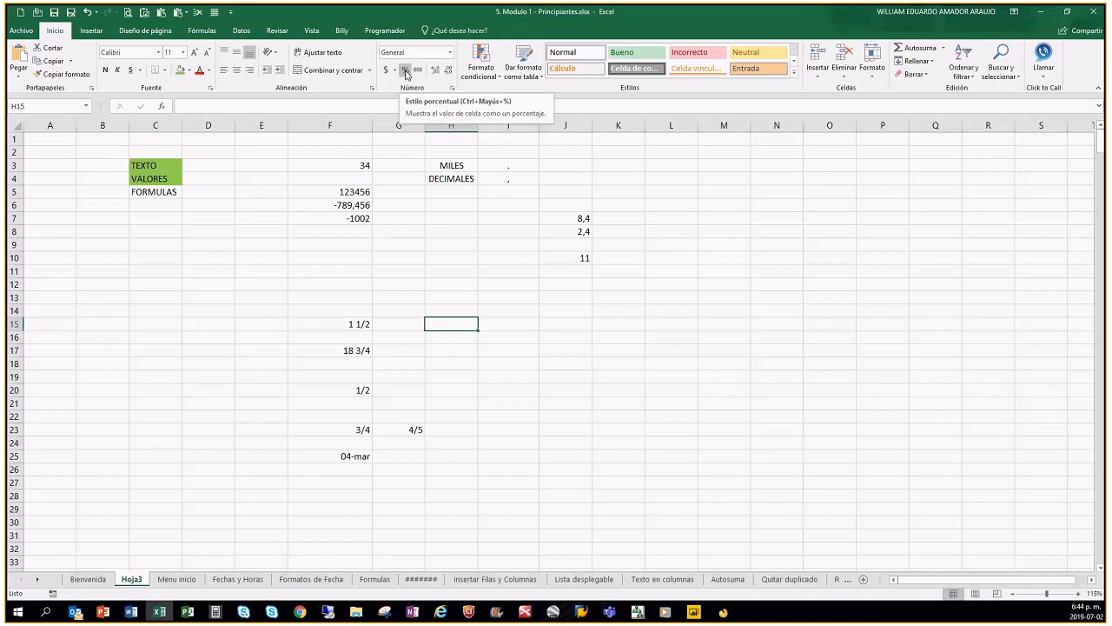
{"action": "left_click", "coordinate": [513, 353]}
{"action": "left_click", "coordinate": [505, 329]}
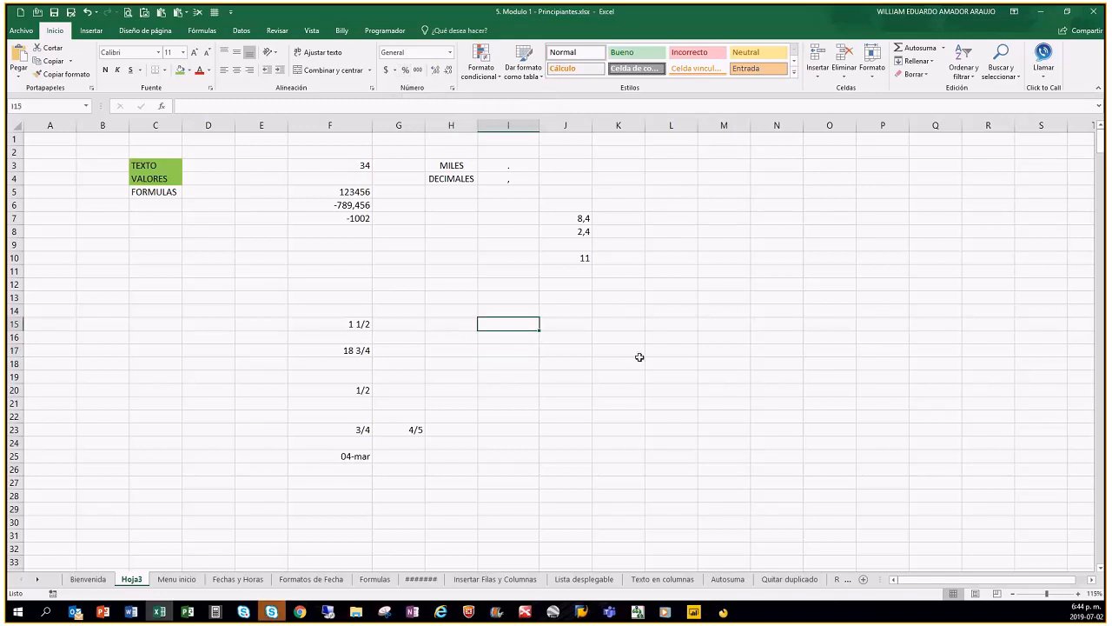
{"action": "type", "text": "65"}
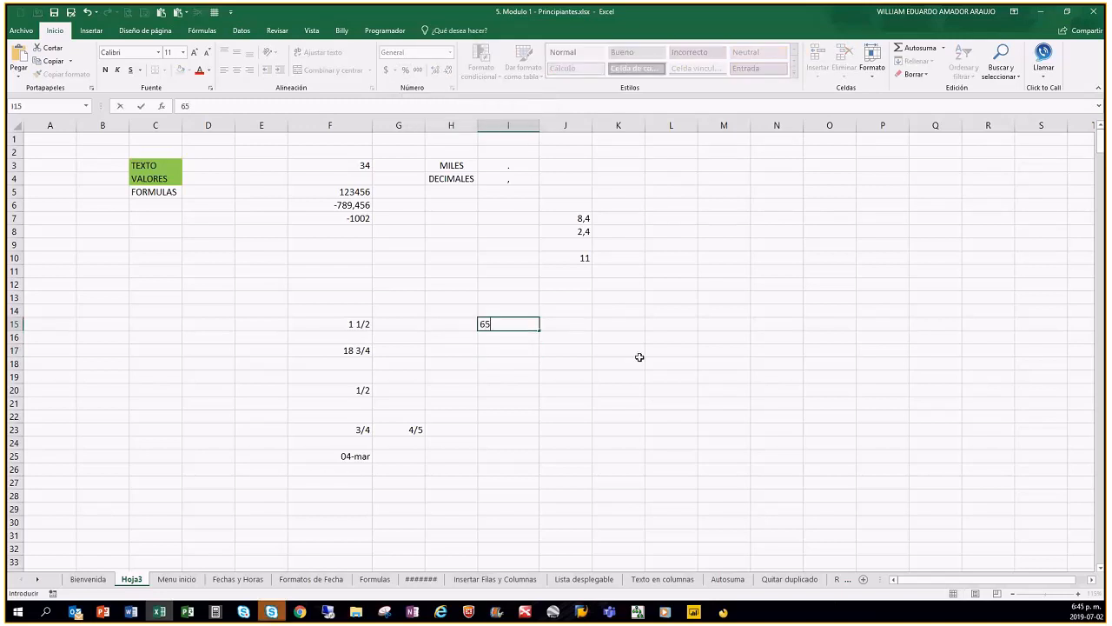
{"action": "type", "text": "%"}
{"action": "key", "text": "Return"}
{"action": "key", "text": "Up"}
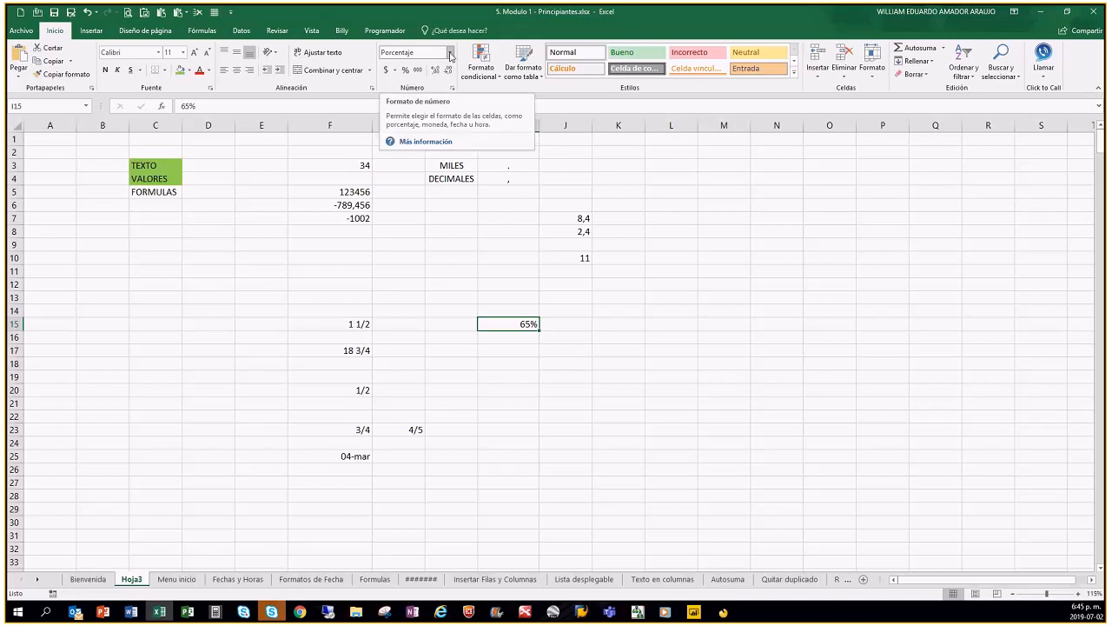
Compare the number formats of the fractions in F15 and F17 with that of the percentage in I15.
{"action": "left_click", "coordinate": [350, 325]}
{"action": "left_click", "coordinate": [356, 350]}
{"action": "left_click", "coordinate": [451, 53]}
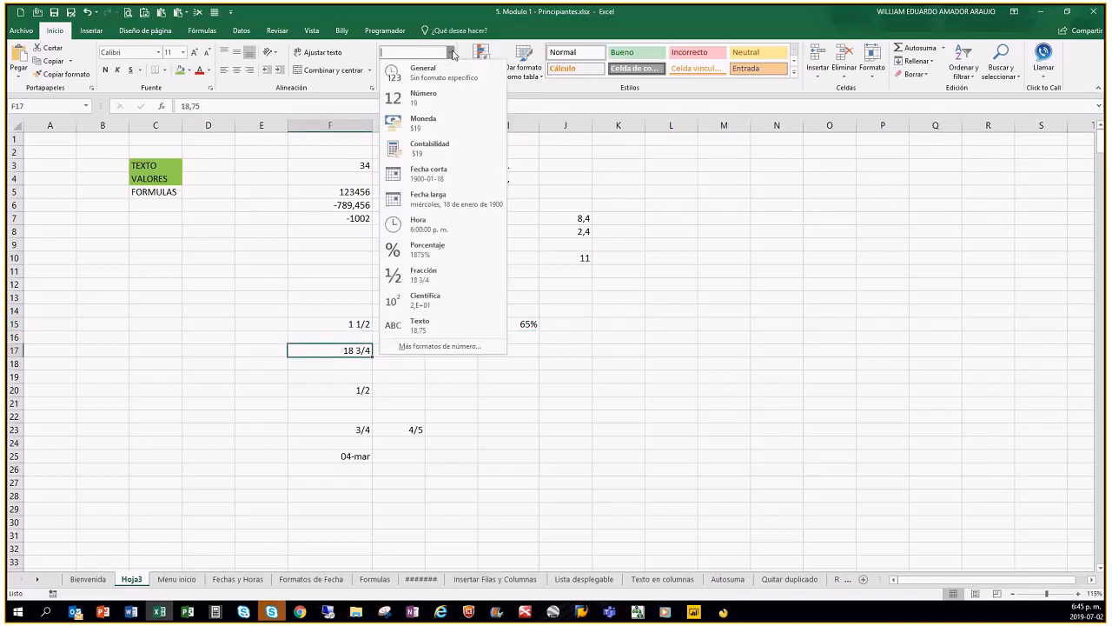
{"action": "left_click", "coordinate": [453, 54]}
{"action": "left_click", "coordinate": [531, 324]}
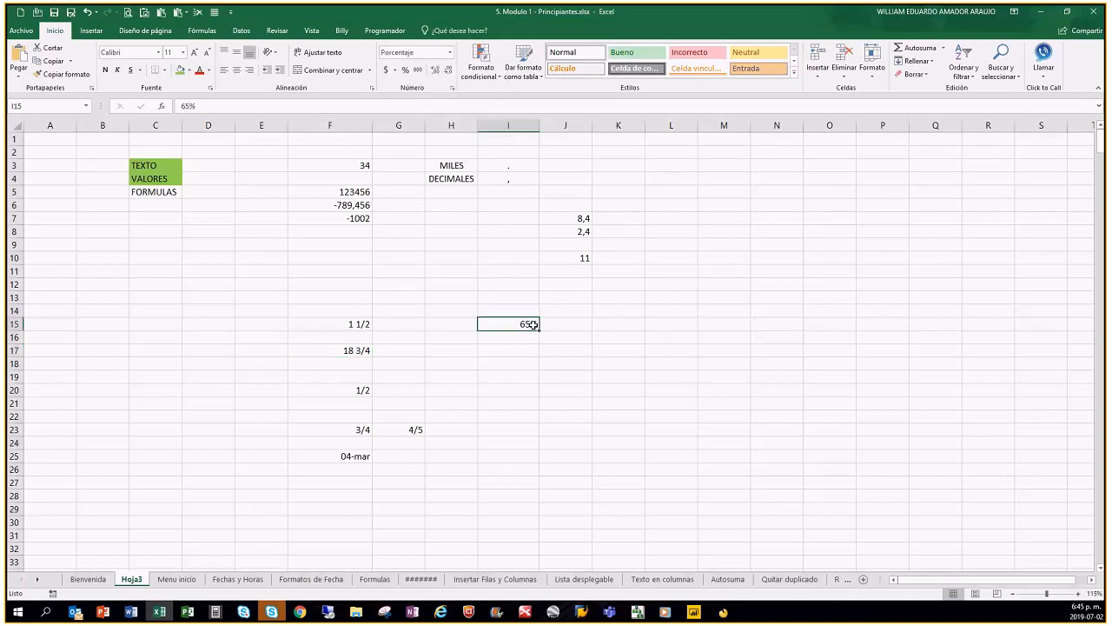
{"action": "left_click", "coordinate": [450, 54]}
{"action": "left_click", "coordinate": [563, 375]}
Examine how the percentage in I15 appears in the cell and in the formula bar.
{"action": "left_click", "coordinate": [532, 362]}
{"action": "left_click", "coordinate": [519, 323]}
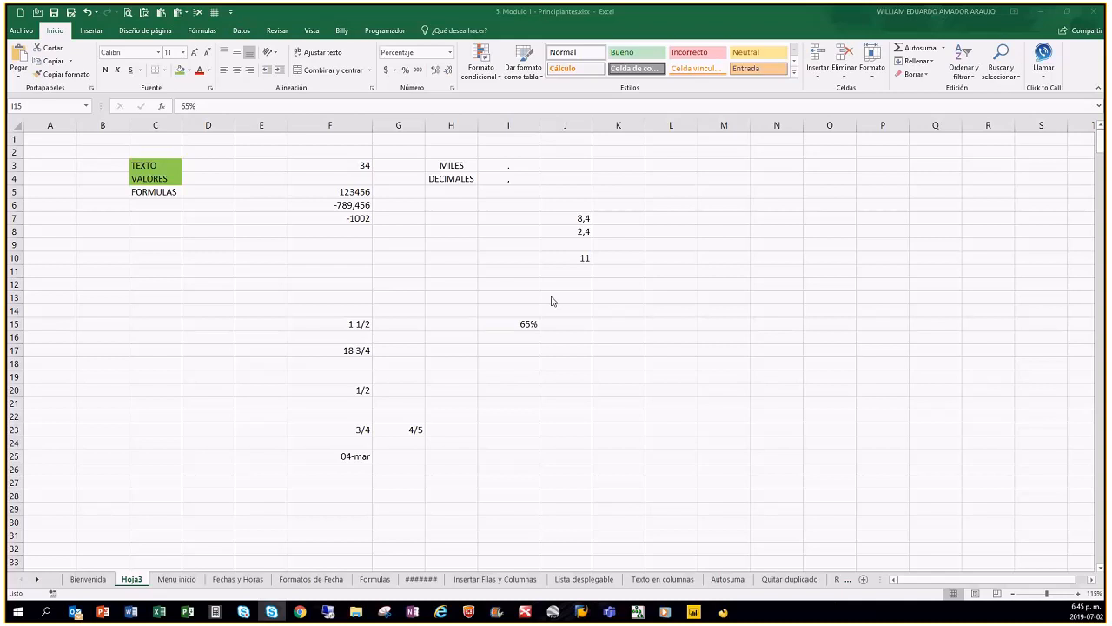
{"action": "left_click", "coordinate": [520, 350]}
{"action": "left_click", "coordinate": [523, 325]}
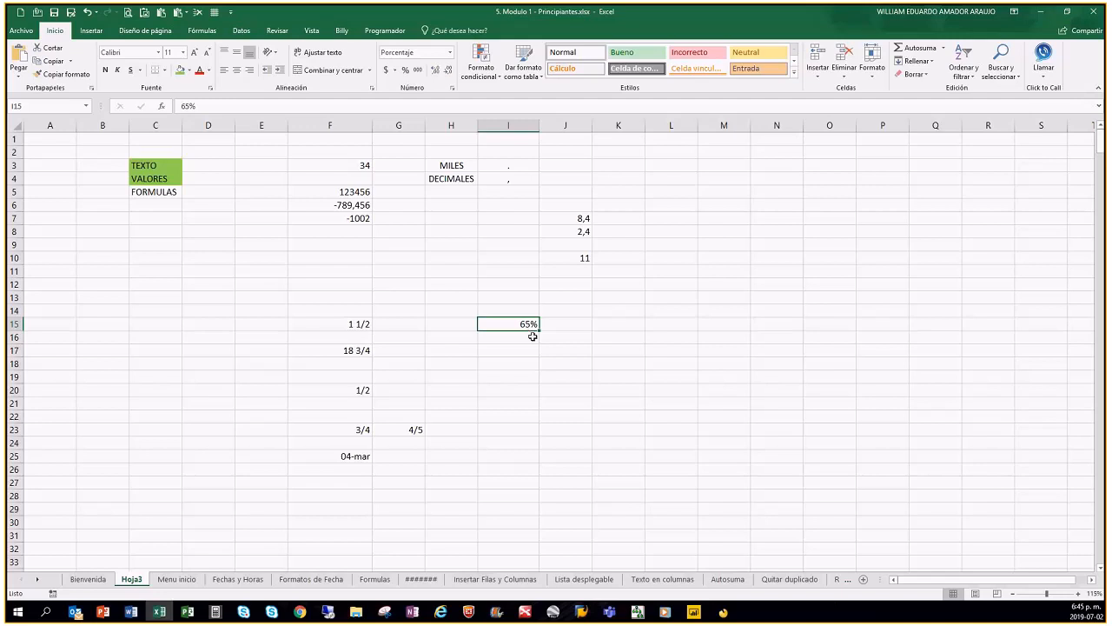
{"action": "left_click", "coordinate": [211, 120]}
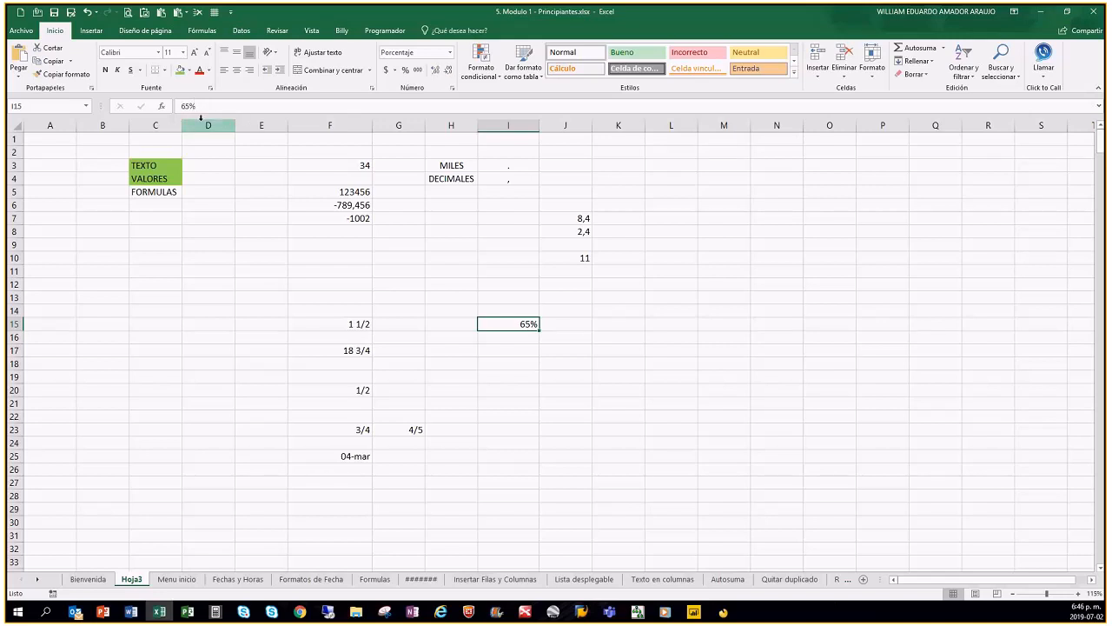
Display I15 as a Número with two decimals and restore its percentage format.
{"action": "left_click", "coordinate": [450, 53]}
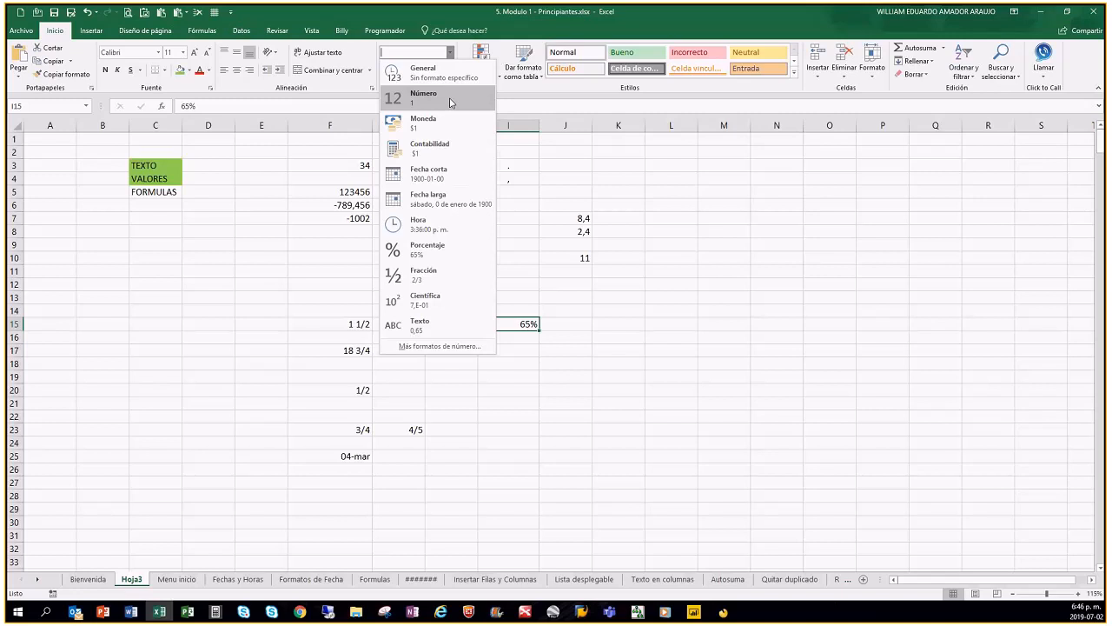
{"action": "left_click", "coordinate": [450, 98]}
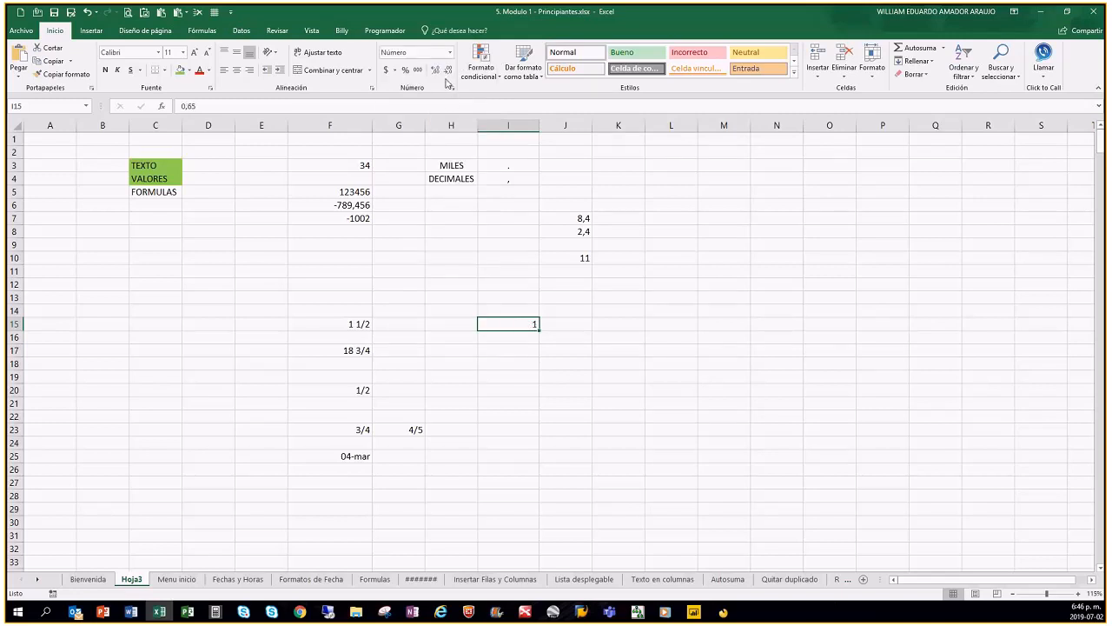
{"action": "left_click", "coordinate": [434, 70]}
{"action": "left_click", "coordinate": [435, 70]}
{"action": "left_click", "coordinate": [405, 72]}
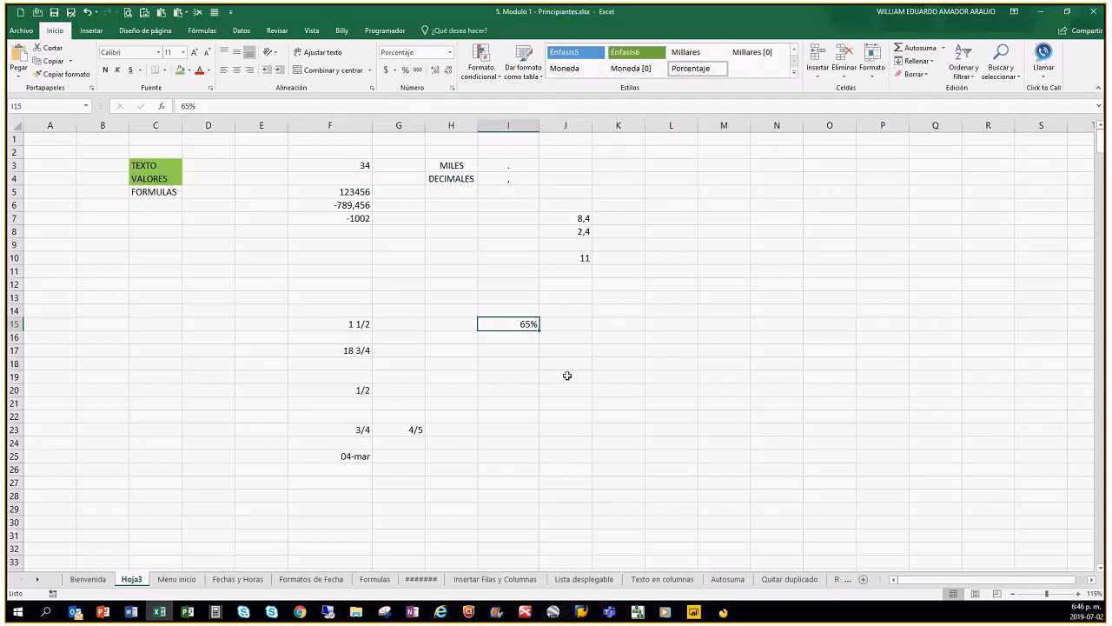
Replace the percentage in I15 with 50% and check how it is stored.
{"action": "type", "text": "50"}
{"action": "left_click", "coordinate": [579, 320]}
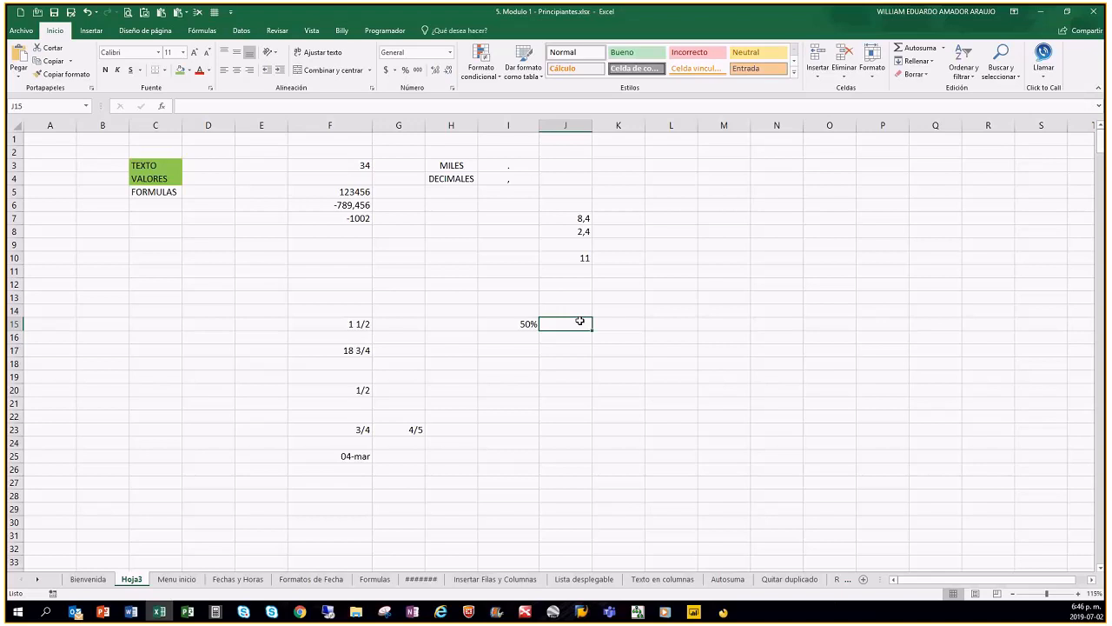
{"action": "left_click", "coordinate": [502, 322]}
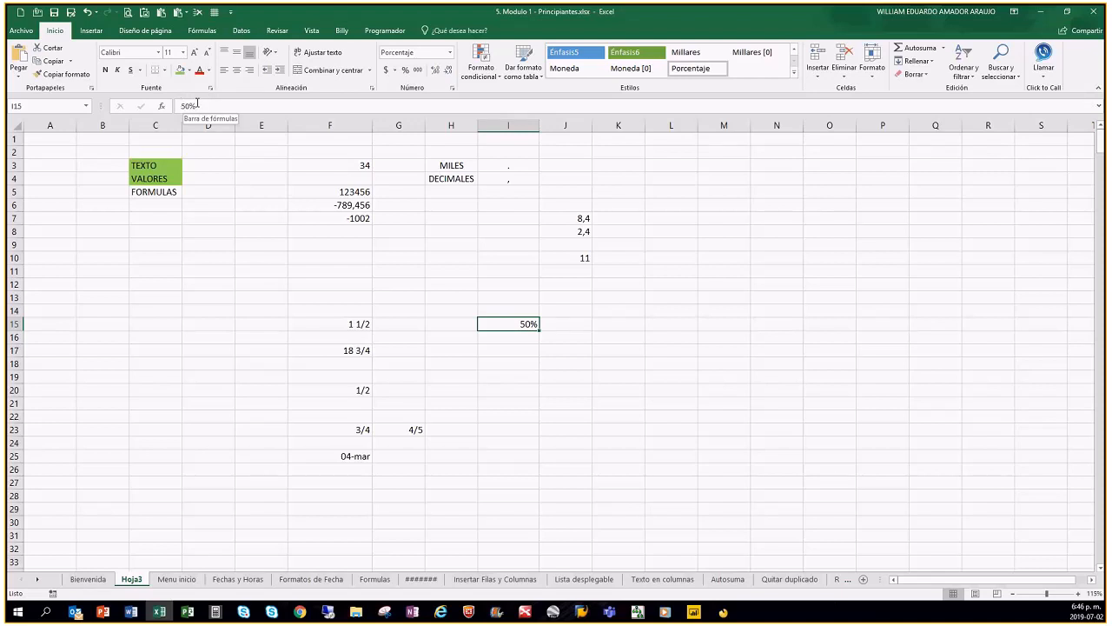
Enter the formula =80*I15 in cell J15 to calculate that percentage of 80.
{"action": "left_click", "coordinate": [574, 325]}
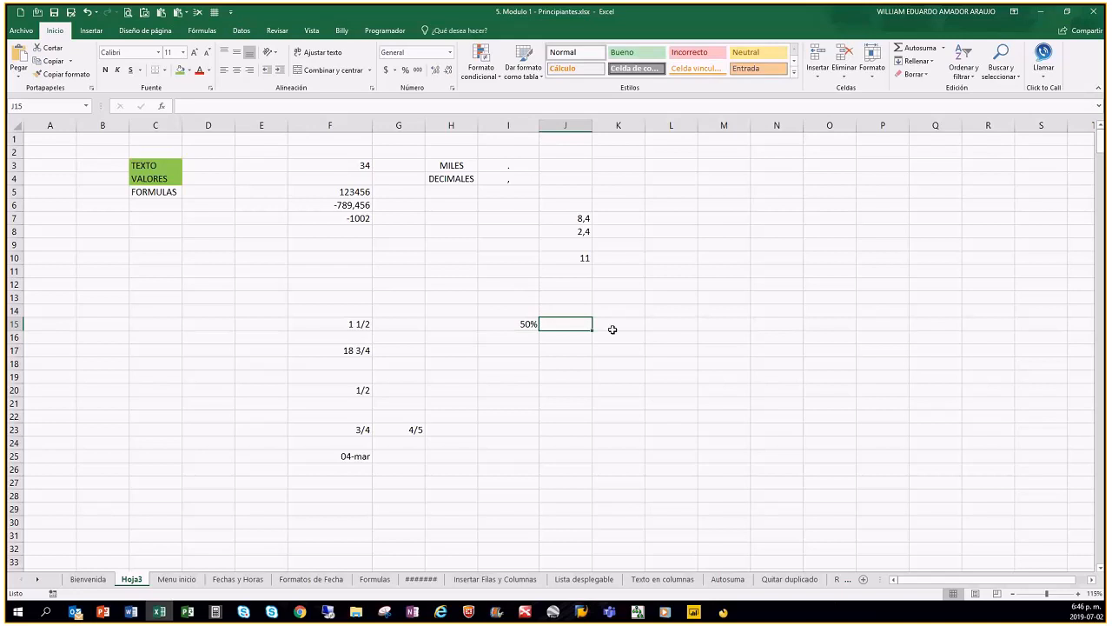
{"action": "type", "text": "="}
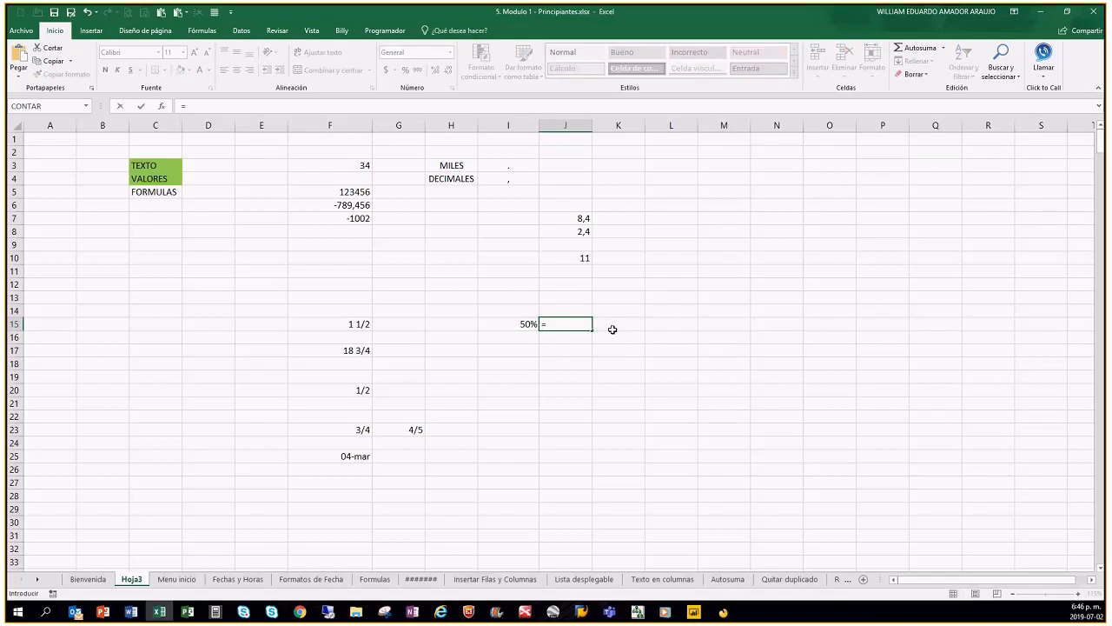
{"action": "type", "text": "80*"}
{"action": "left_click", "coordinate": [520, 325]}
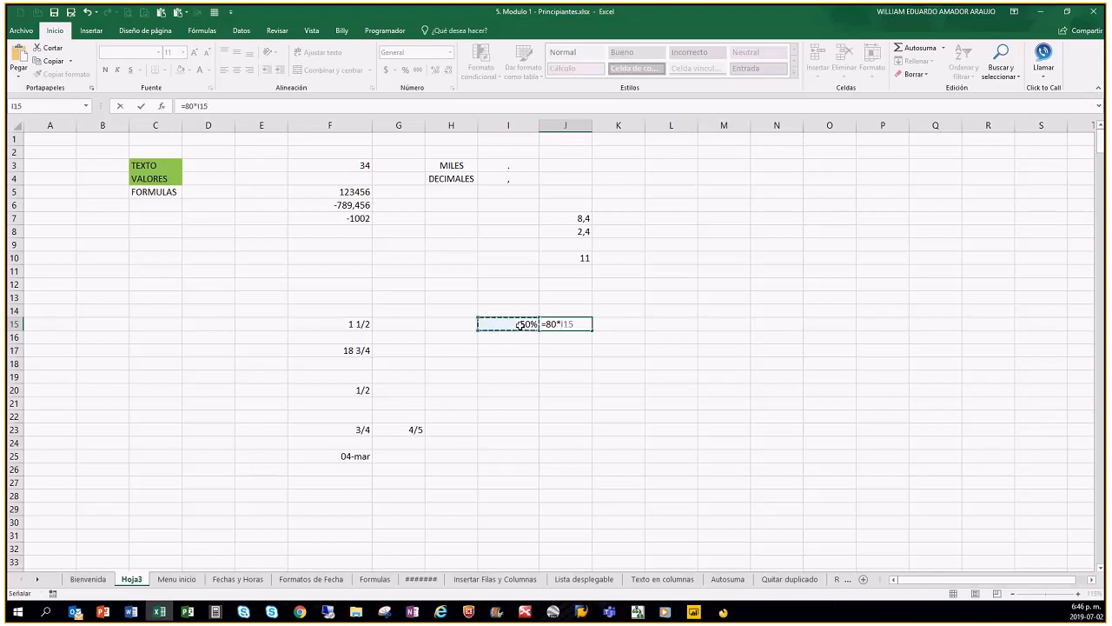
{"action": "key", "text": "Return"}
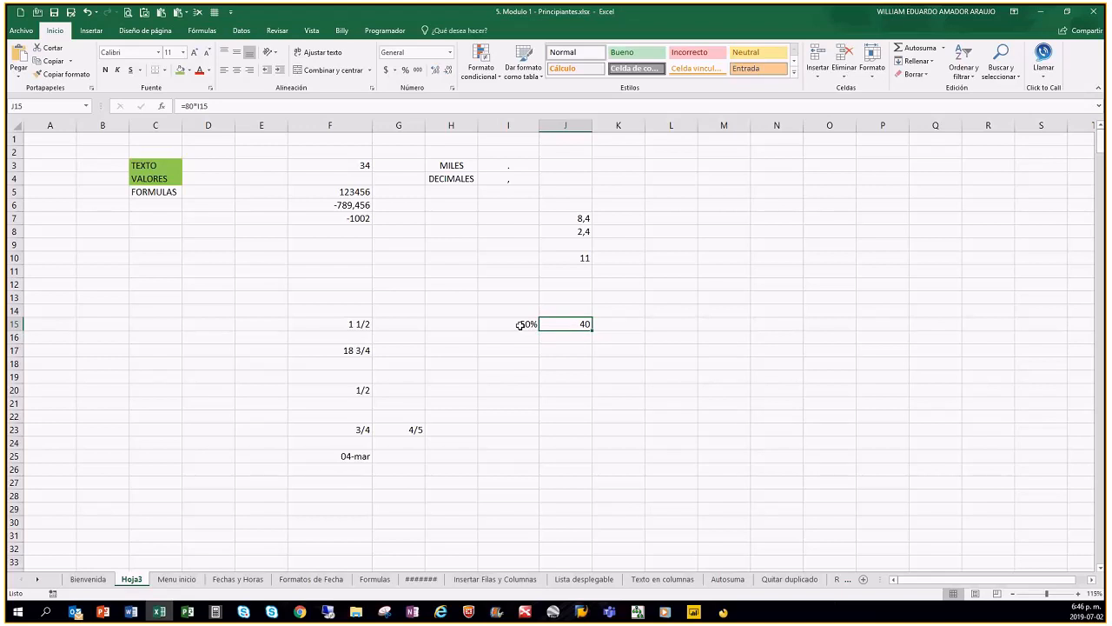
Show the decimal equivalent of the 50% in I15 with two decimals and return it to percentage format.
{"action": "left_click", "coordinate": [520, 325]}
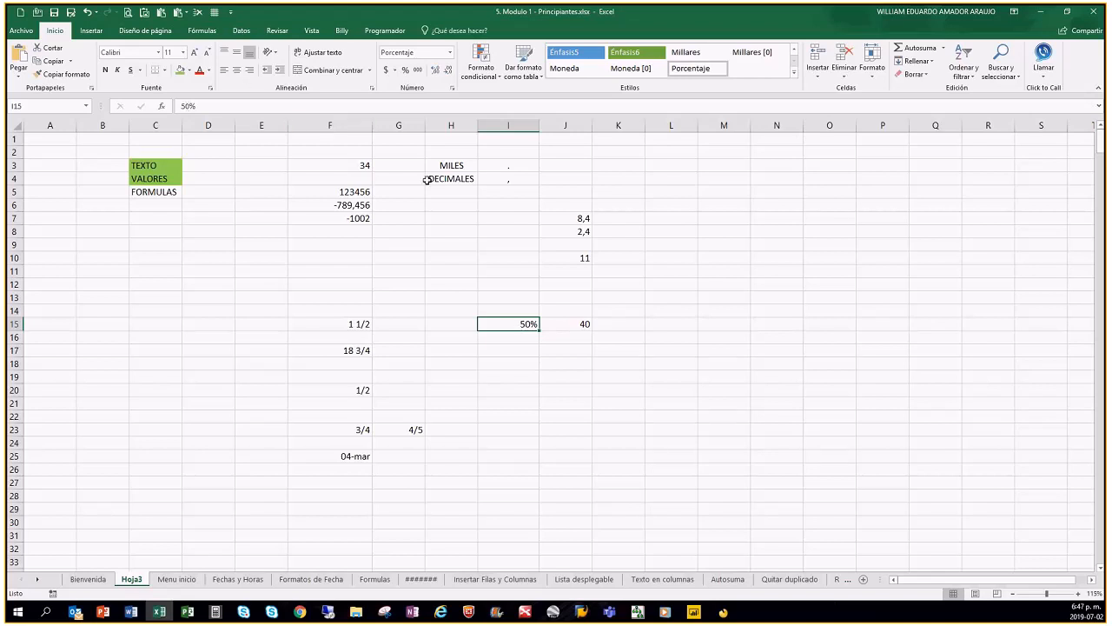
{"action": "left_click", "coordinate": [450, 52]}
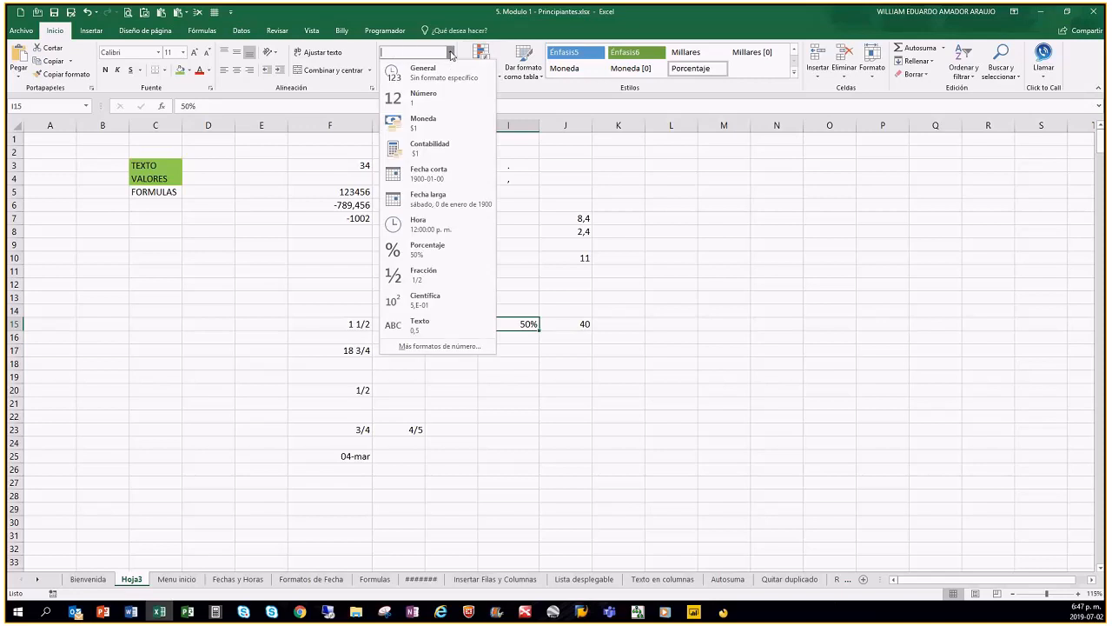
{"action": "left_click", "coordinate": [465, 103]}
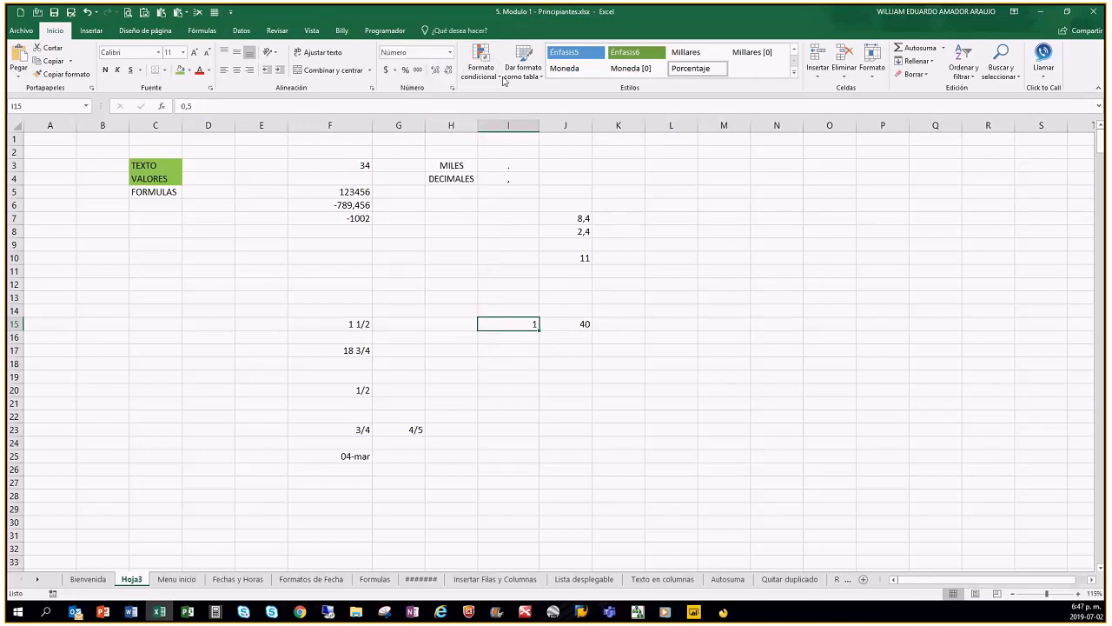
{"action": "left_click", "coordinate": [435, 69]}
{"action": "left_click", "coordinate": [436, 70]}
{"action": "left_click", "coordinate": [405, 71]}
Enter 6E3 in scientific notation in cell I18.
{"action": "left_click", "coordinate": [516, 348]}
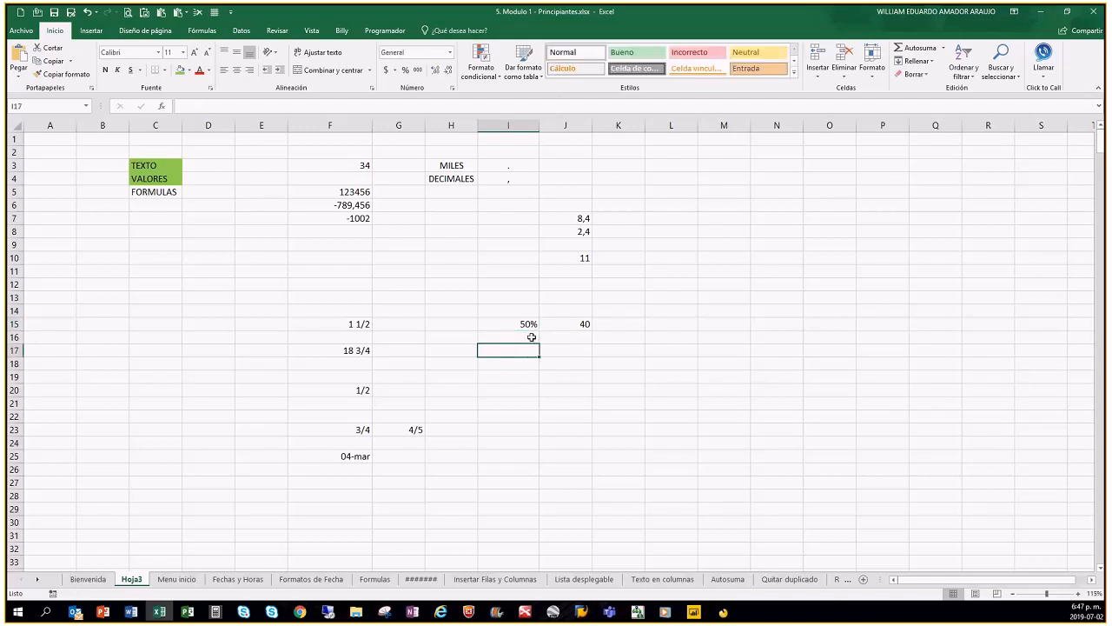
{"action": "left_click", "coordinate": [514, 378]}
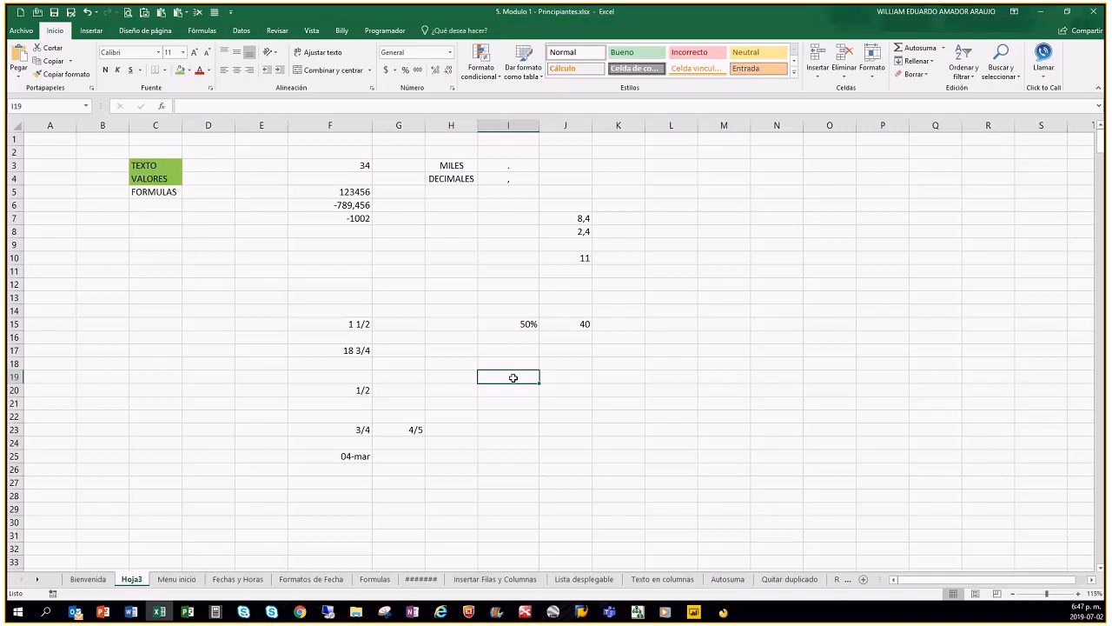
{"action": "key", "text": "Up"}
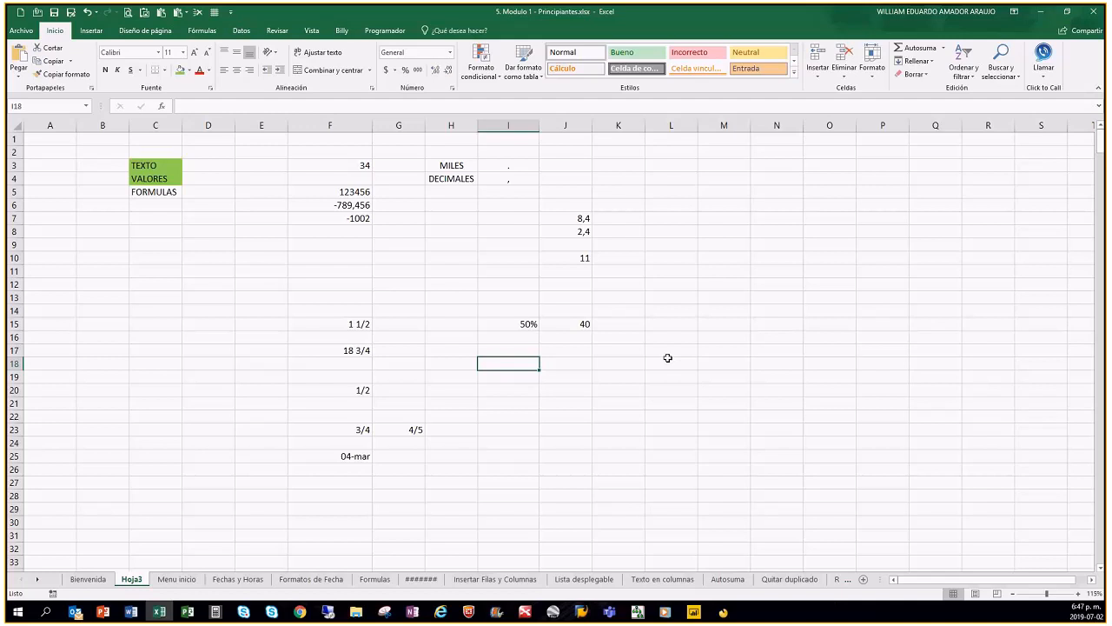
{"action": "type", "text": "6"}
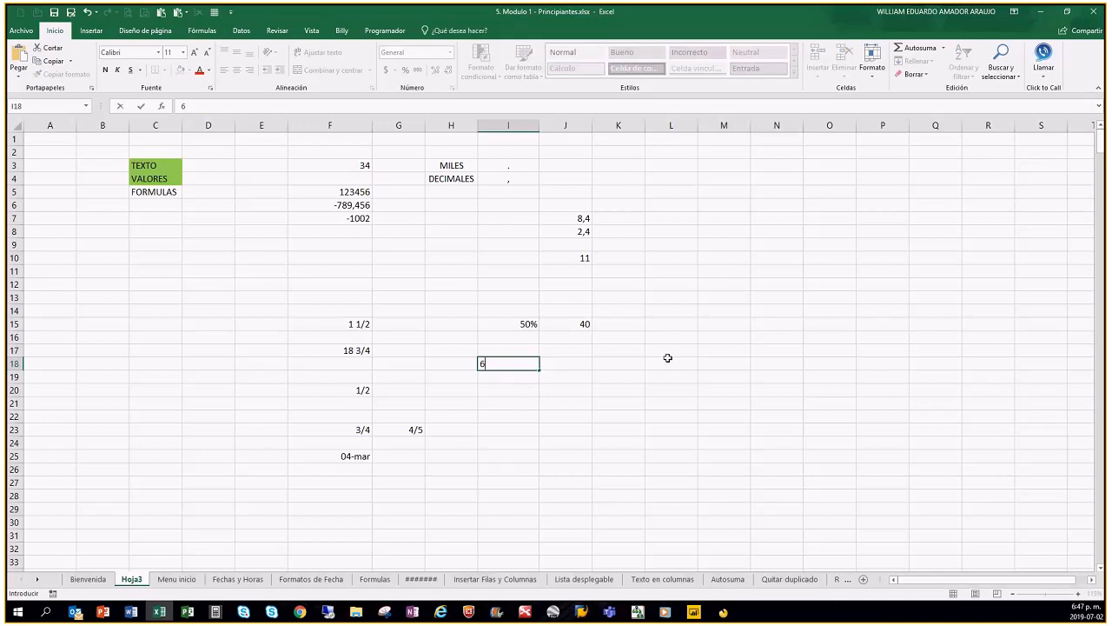
{"action": "type", "text": "E3"}
{"action": "key", "text": "ctrl+Return"}
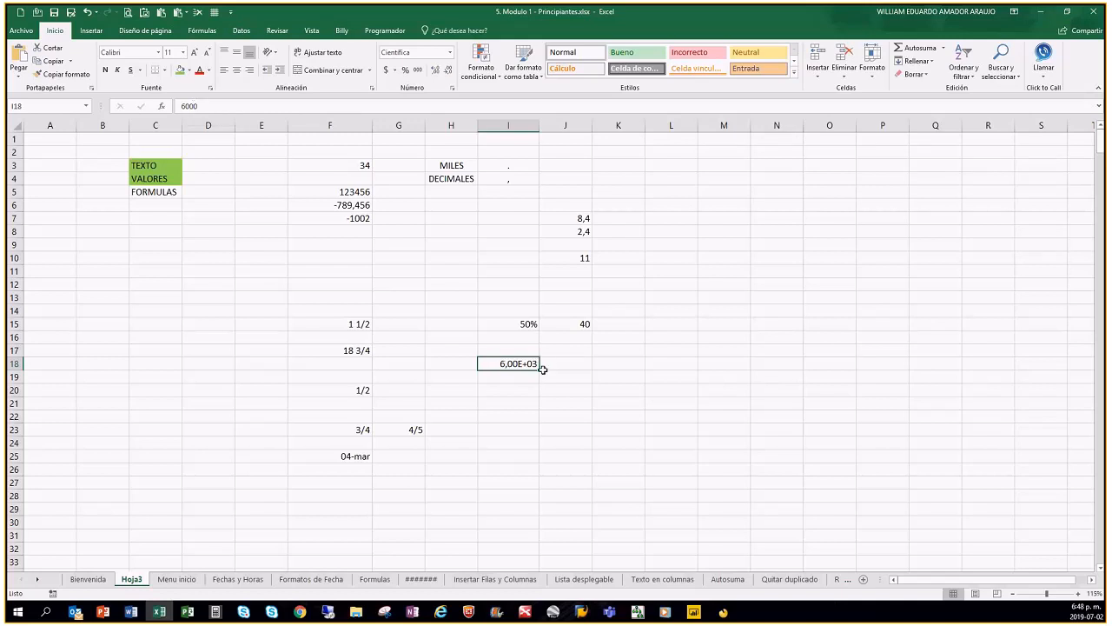
Examine the available number formats for I18 and for the empty cell G15.
{"action": "left_click", "coordinate": [450, 53]}
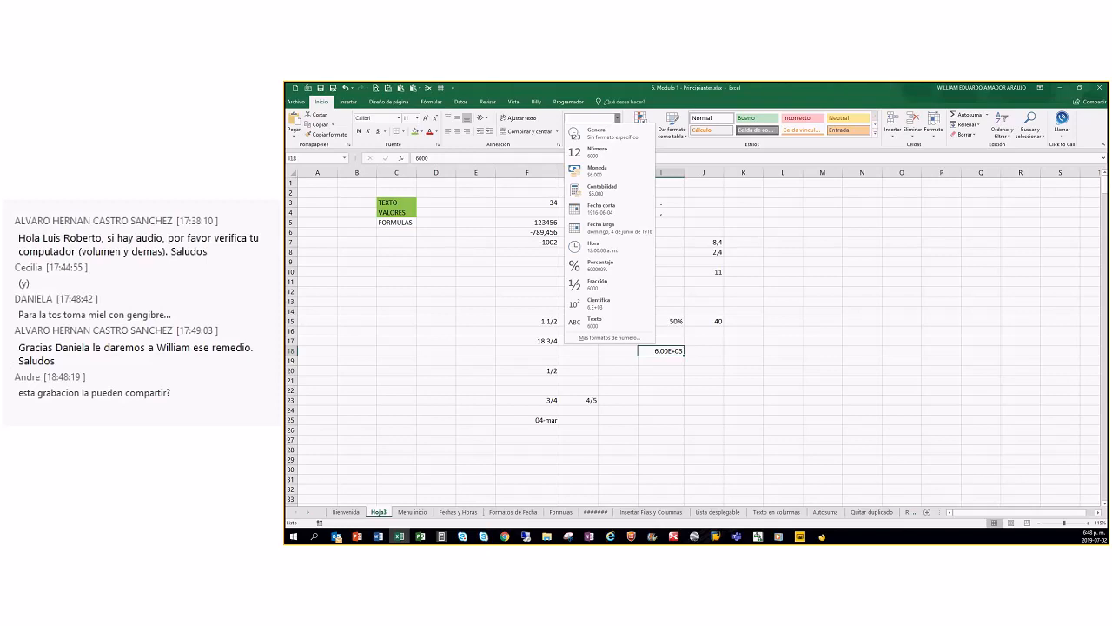
{"action": "key", "text": "alt+Tab"}
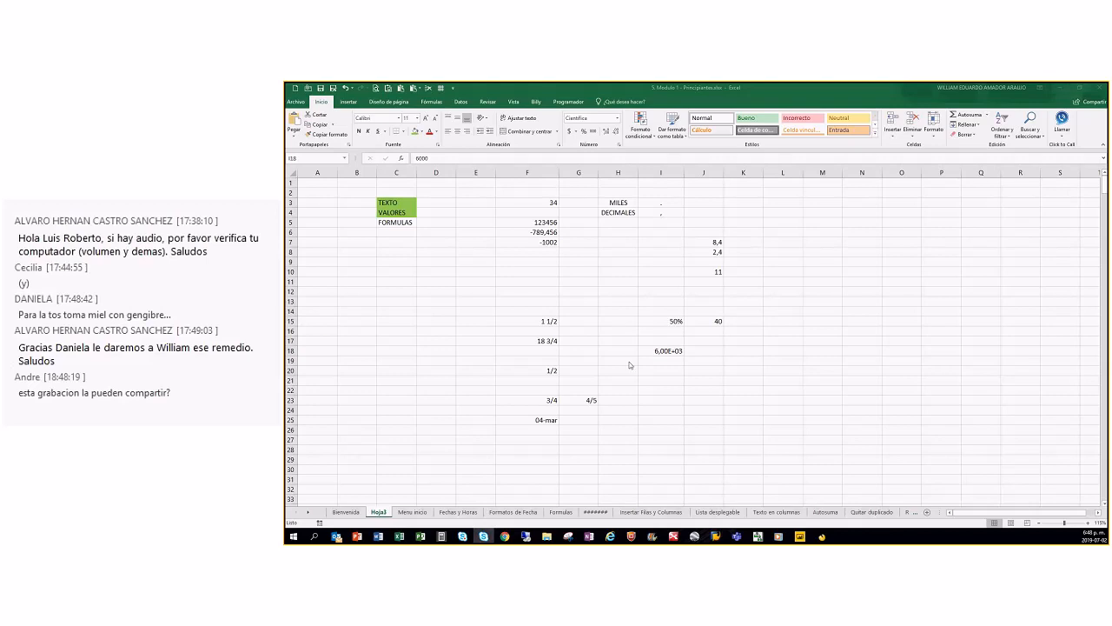
{"action": "key", "text": "alt+Tab"}
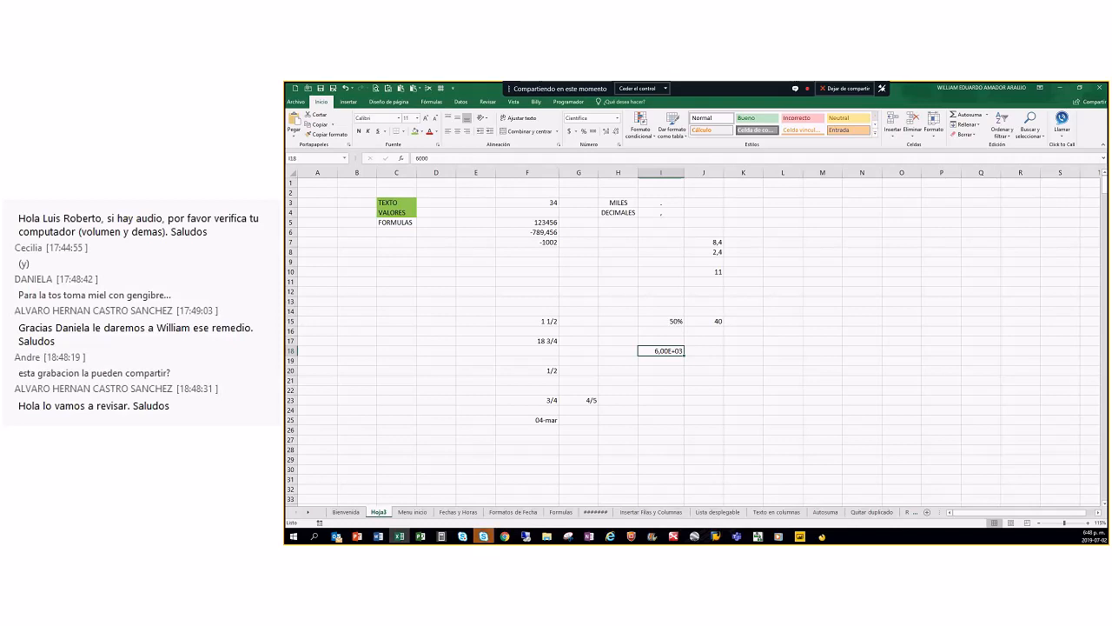
{"action": "key", "text": "alt+Tab"}
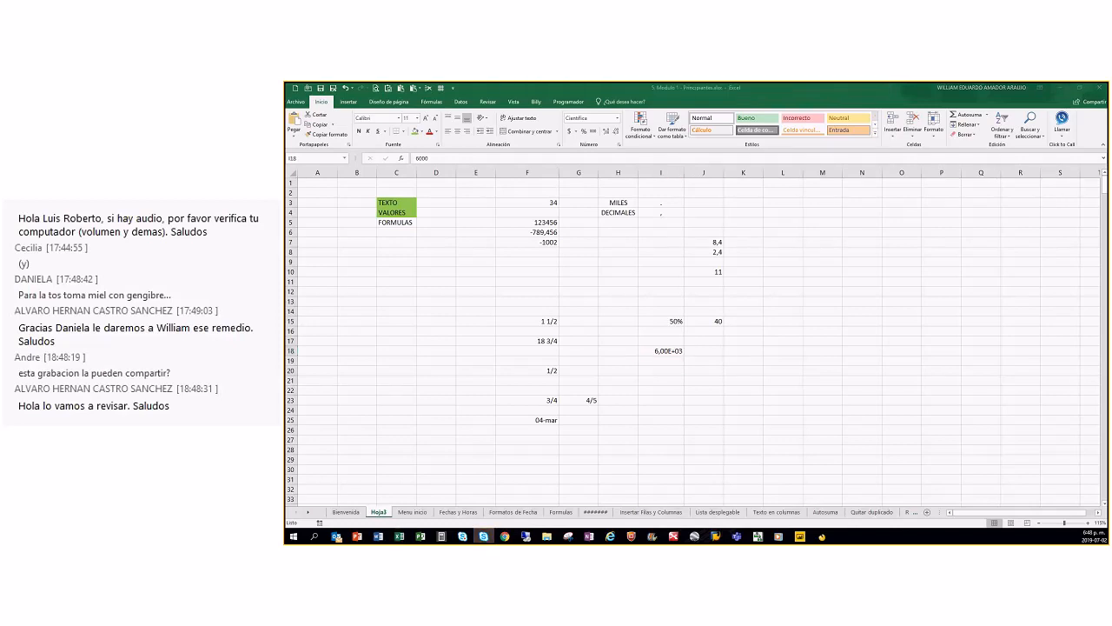
{"action": "left_click", "coordinate": [631, 303]}
{"action": "left_click", "coordinate": [632, 274]}
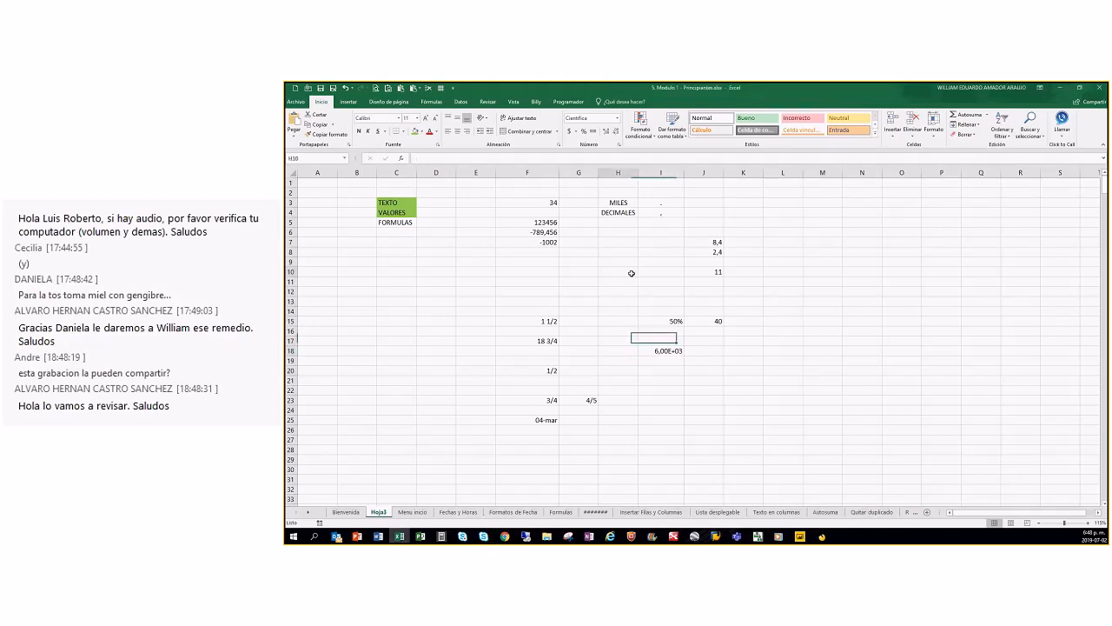
{"action": "left_click", "coordinate": [597, 324]}
{"action": "left_click", "coordinate": [618, 119]}
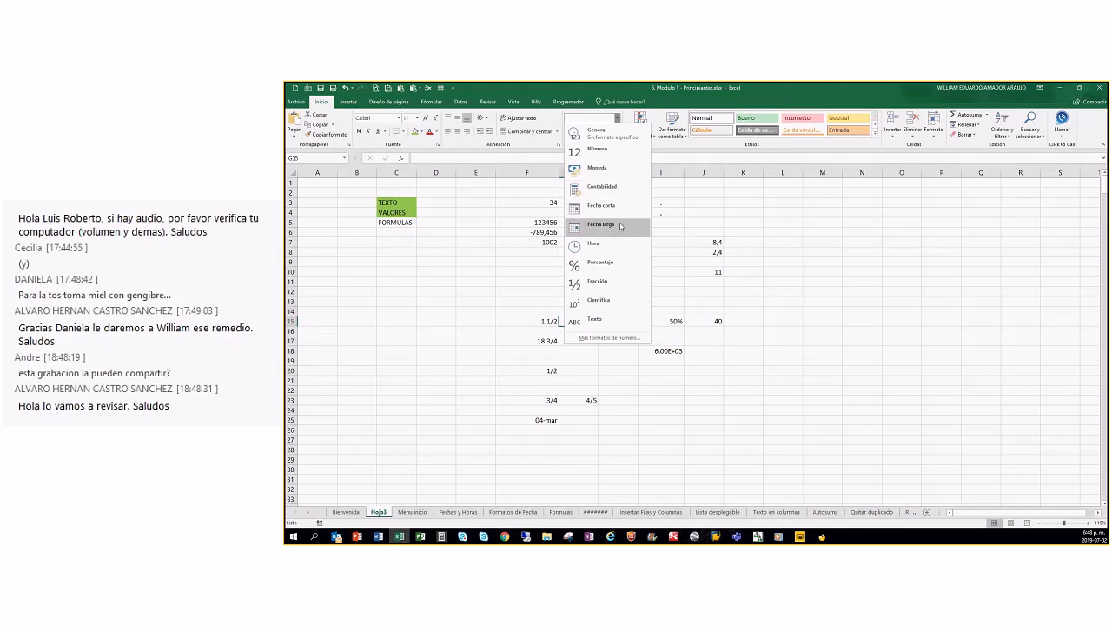
{"action": "key", "text": "alt+Tab"}
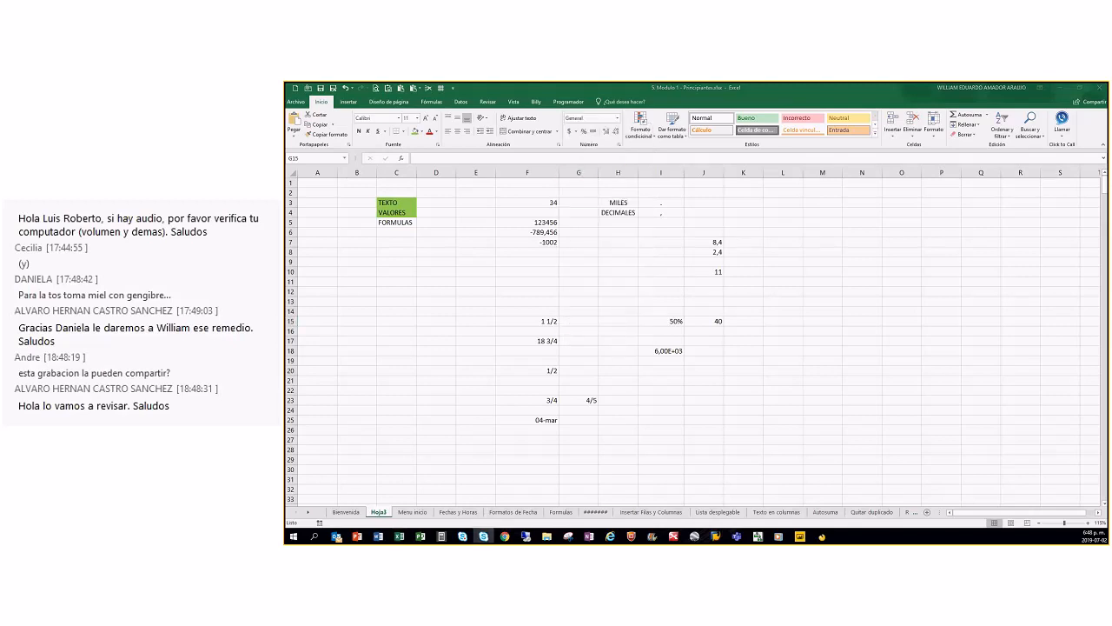
{"action": "left_click", "coordinate": [615, 119]}
{"action": "left_click", "coordinate": [616, 118]}
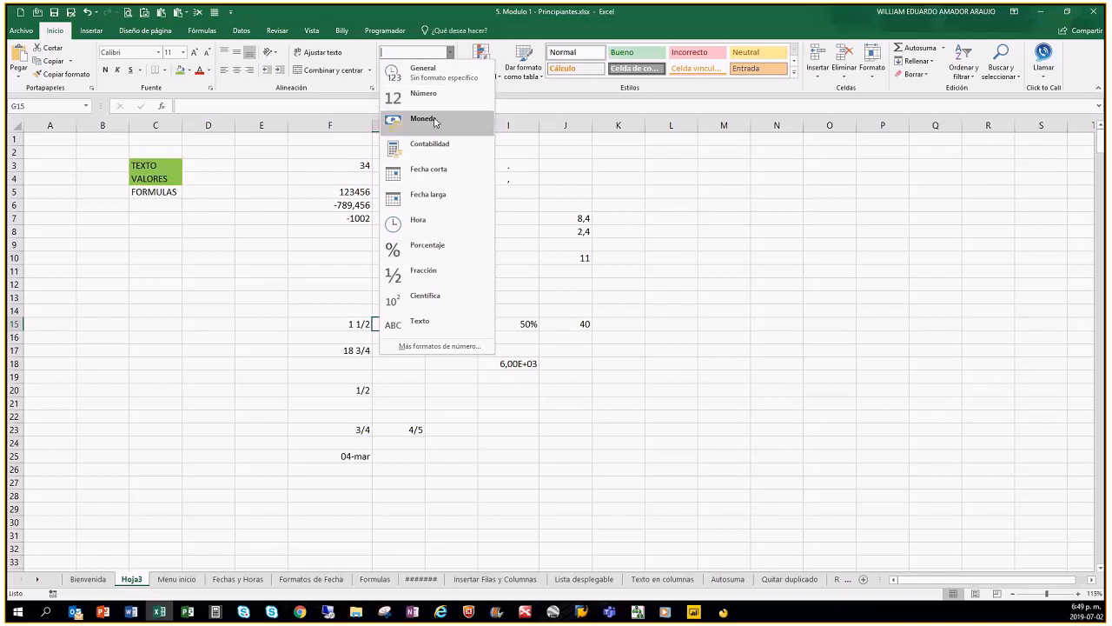
{"action": "left_click", "coordinate": [672, 386]}
{"action": "left_click", "coordinate": [673, 378]}
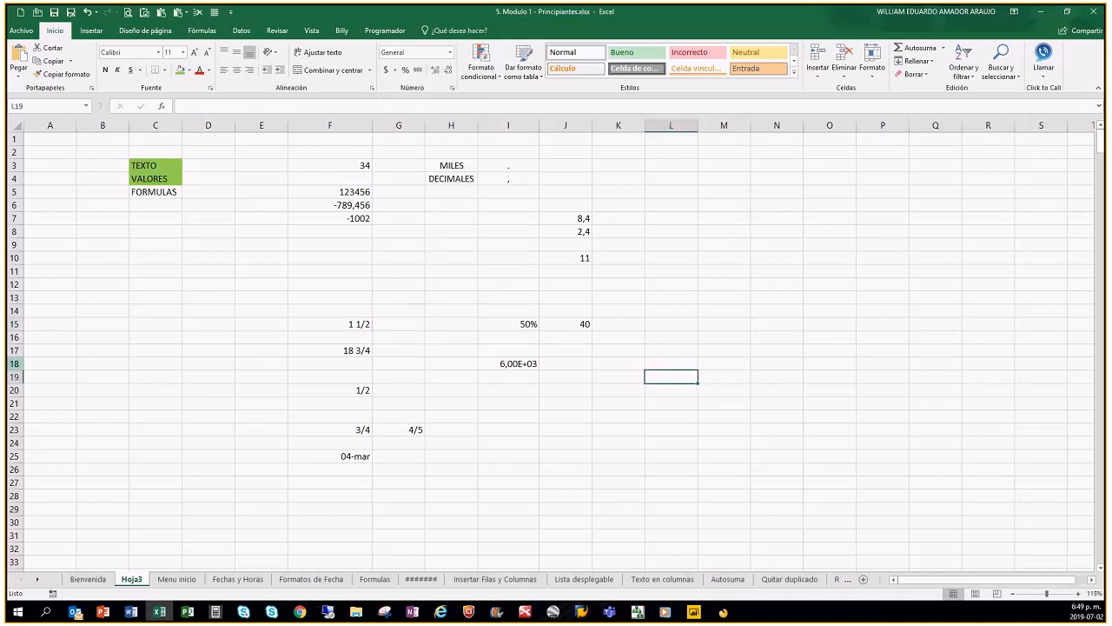
{"action": "left_click", "coordinate": [130, 611]}
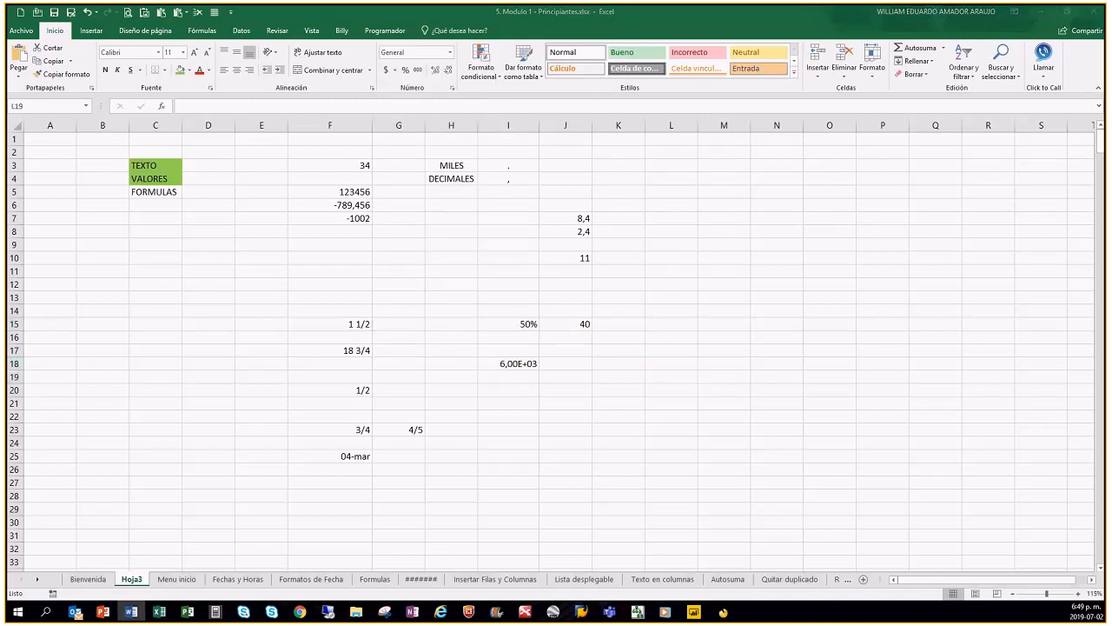
{"action": "left_click", "coordinate": [563, 308]}
{"action": "left_click", "coordinate": [360, 193]}
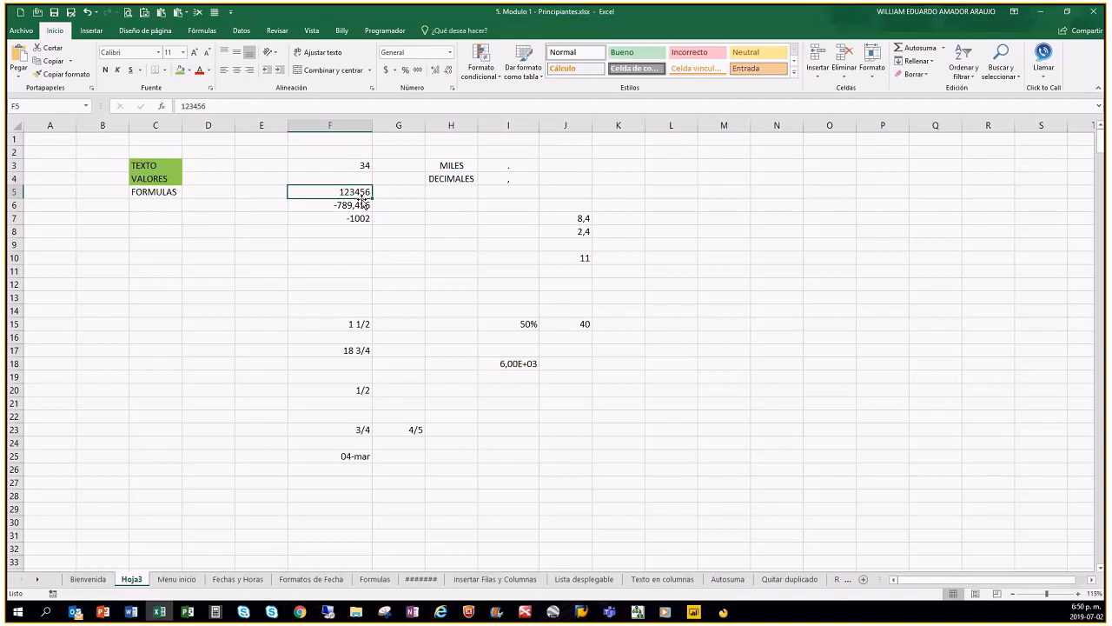
{"action": "left_click", "coordinate": [258, 106]}
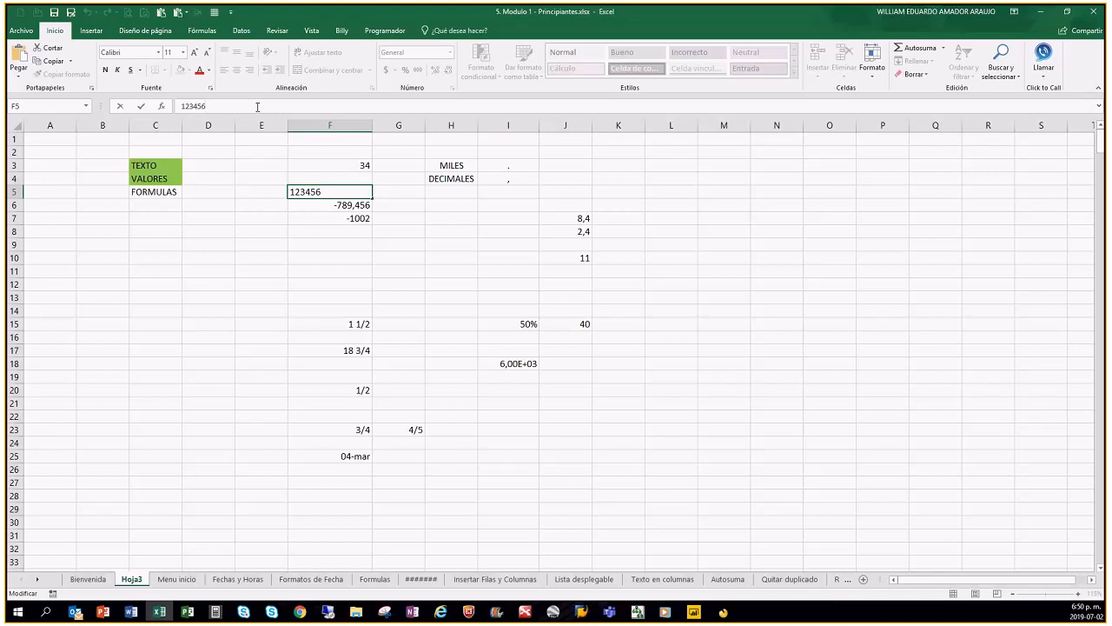
{"action": "type", "text": "KTRJ"}
{"action": "key", "text": "BackSpace"}
{"action": "key", "text": "BackSpace"}
{"action": "key", "text": "BackSpace"}
{"action": "key", "text": "BackSpace"}
{"action": "key", "text": "BackSpace"}
{"action": "type", "text": "547629437570347560345"}
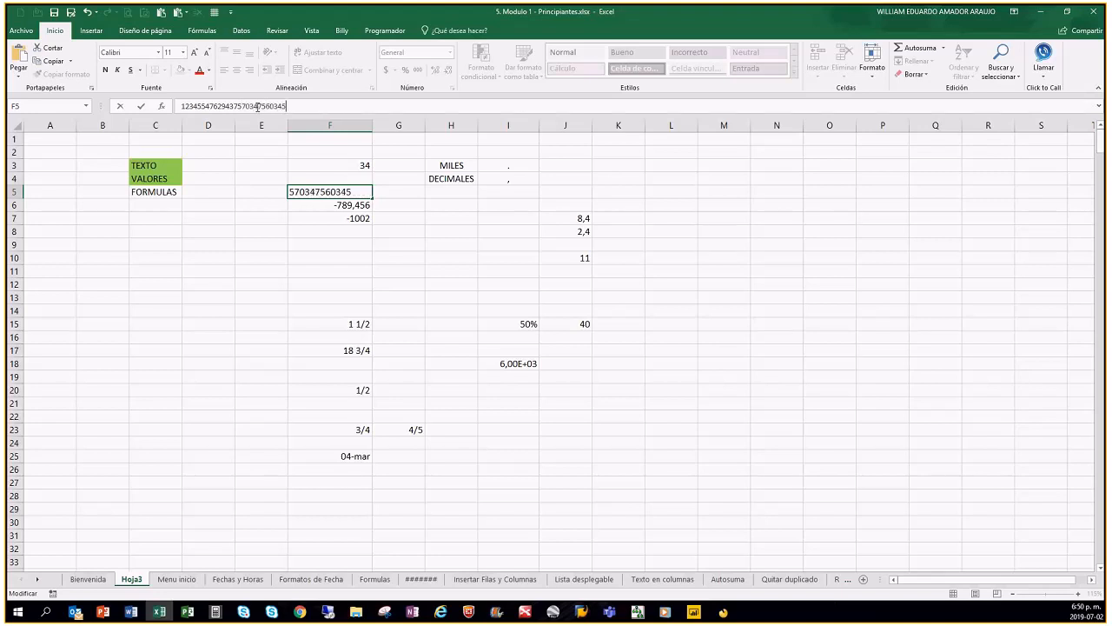
{"action": "type", "text": "38457"}
{"action": "key", "text": "Return"}
{"action": "key", "text": "Up"}
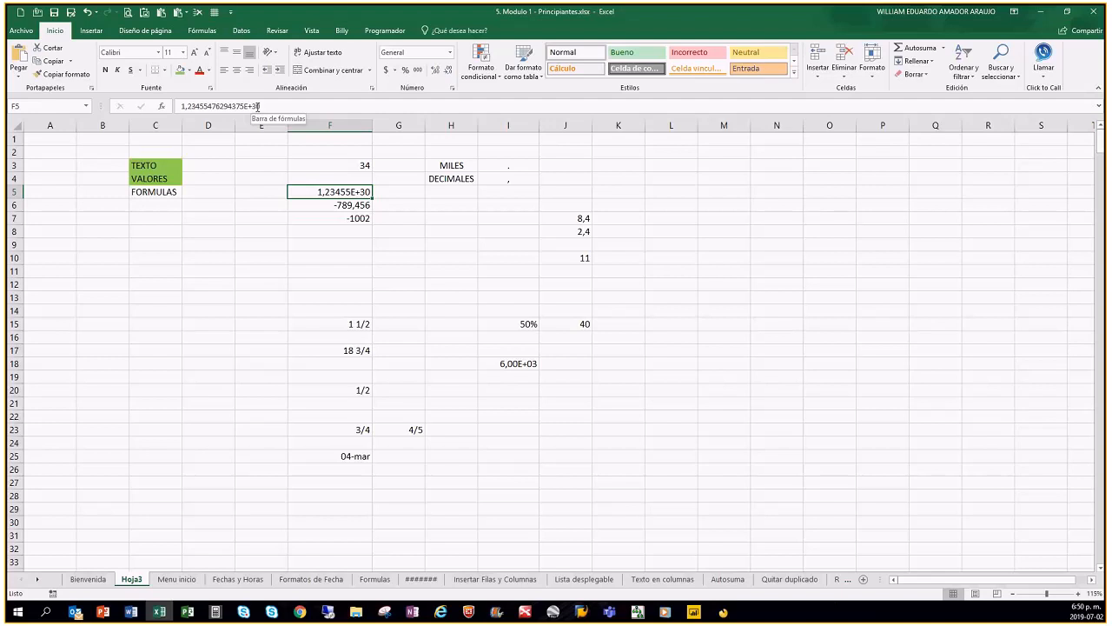
Format F5 as Número and compare its display with column F widened and narrowed.
{"action": "left_click_drag", "start_coordinate": [373, 126], "coordinate": [424, 126]}
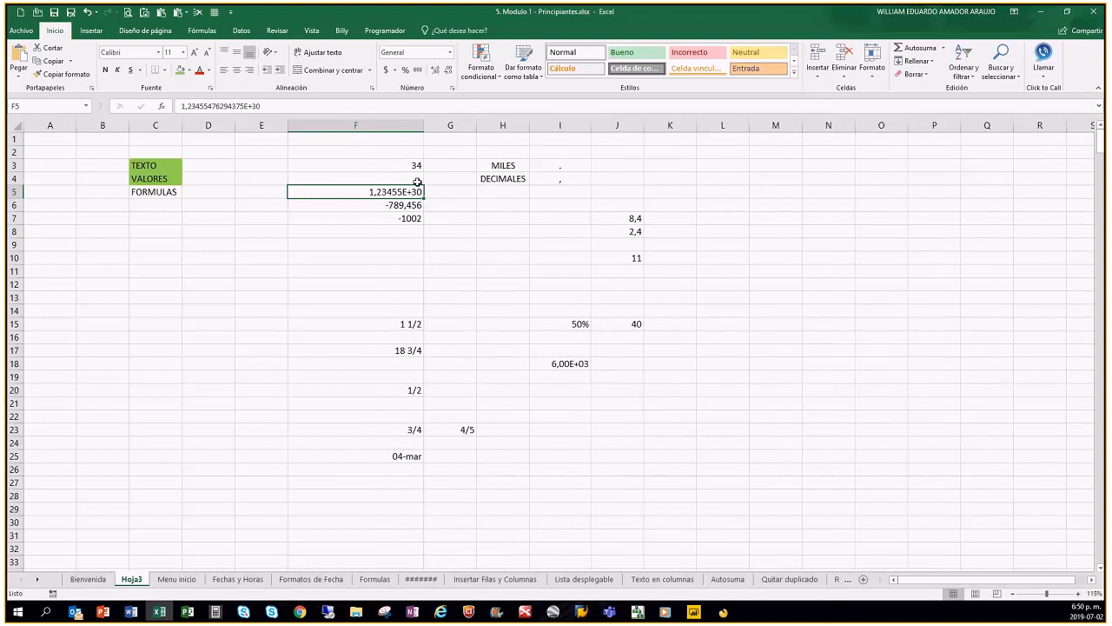
{"action": "left_click", "coordinate": [450, 52]}
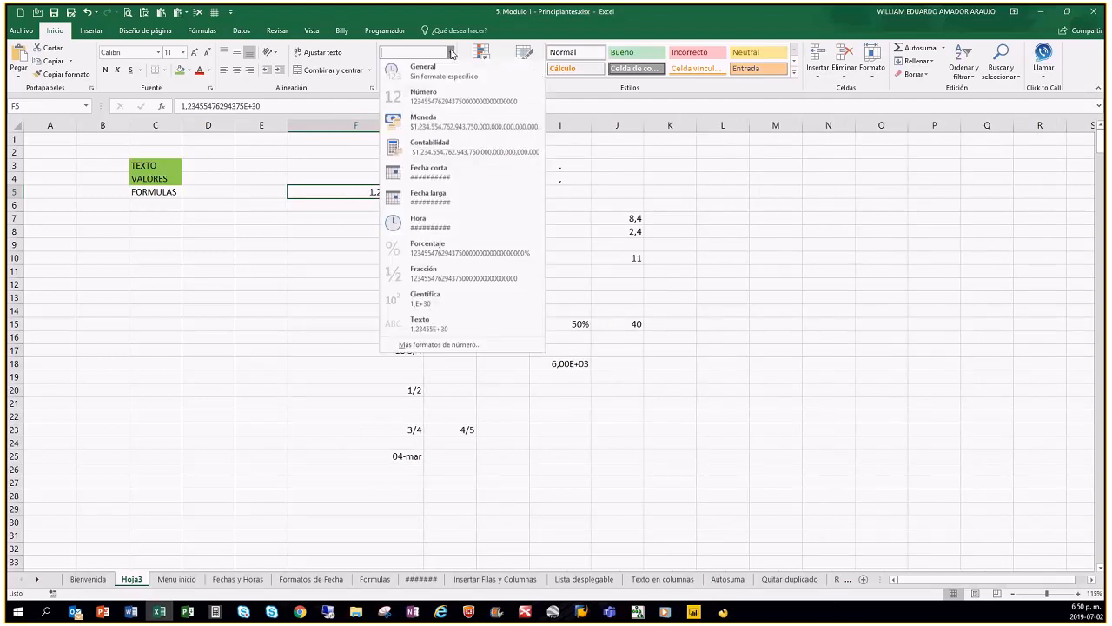
{"action": "left_click", "coordinate": [441, 102]}
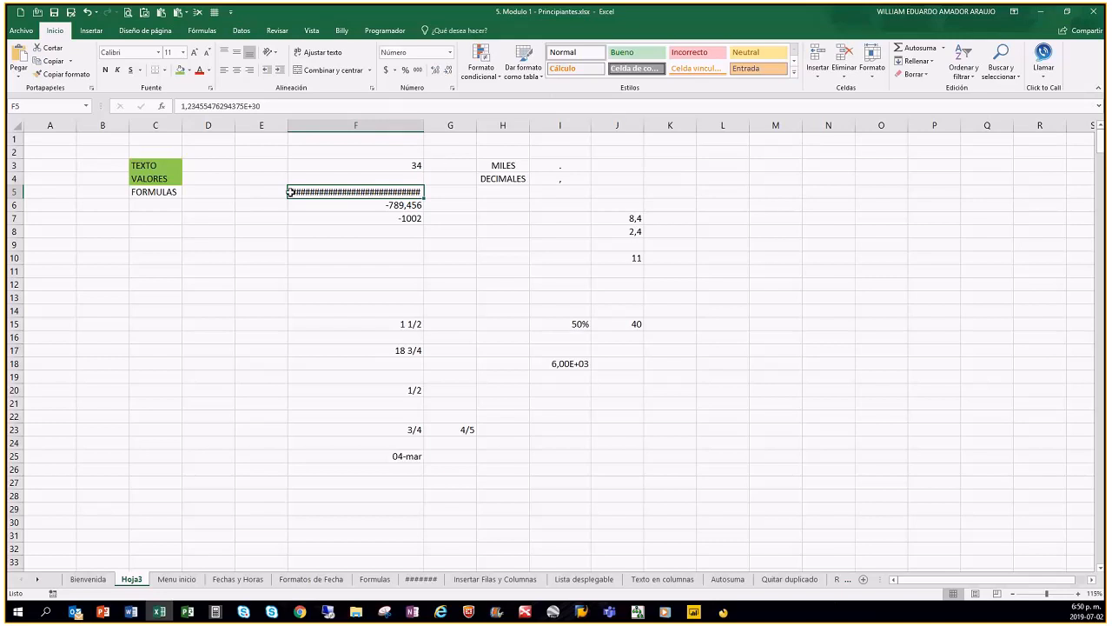
{"action": "left_click_drag", "start_coordinate": [424, 125], "coordinate": [375, 119]}
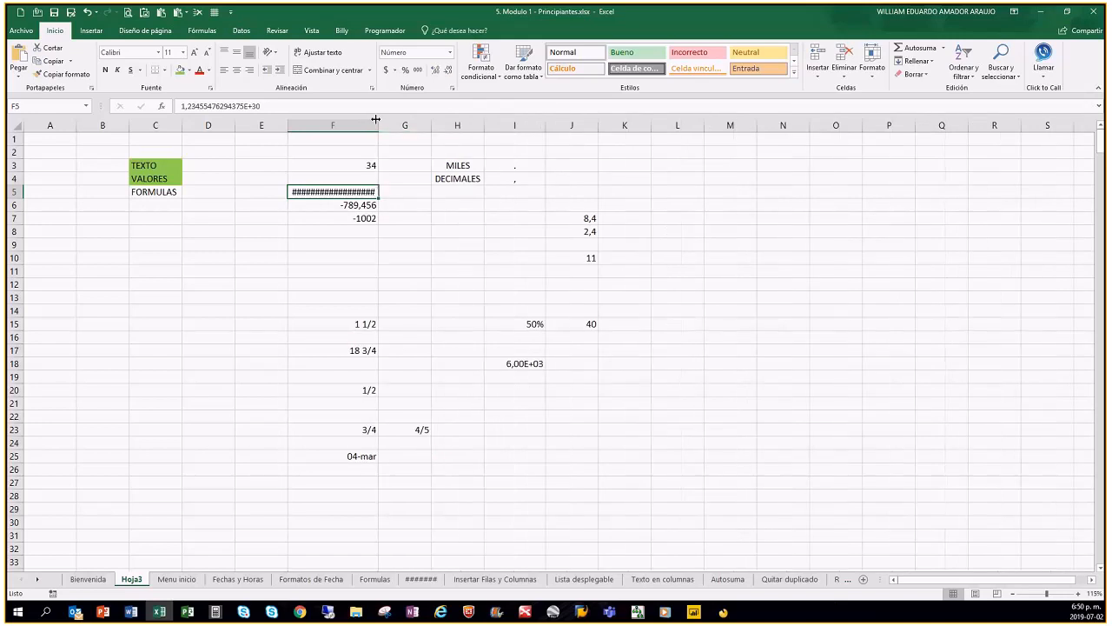
Widen column F by hand, then autofit its width to show the full number in F5.
{"action": "mouse_move", "coordinate": [345, 192]}
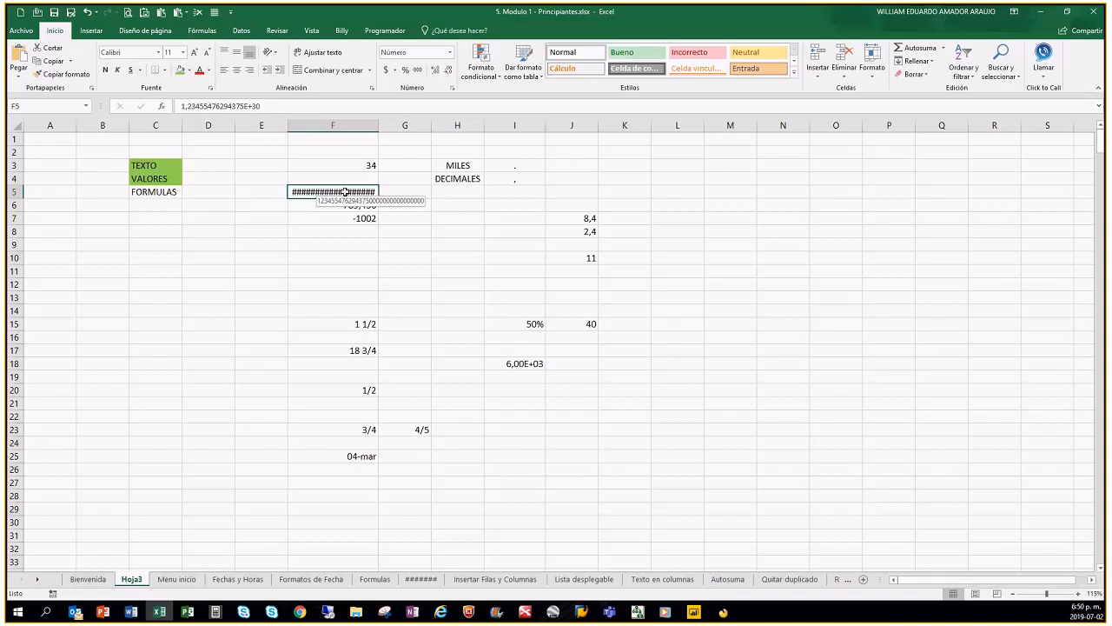
{"action": "key", "text": "alt+Tab"}
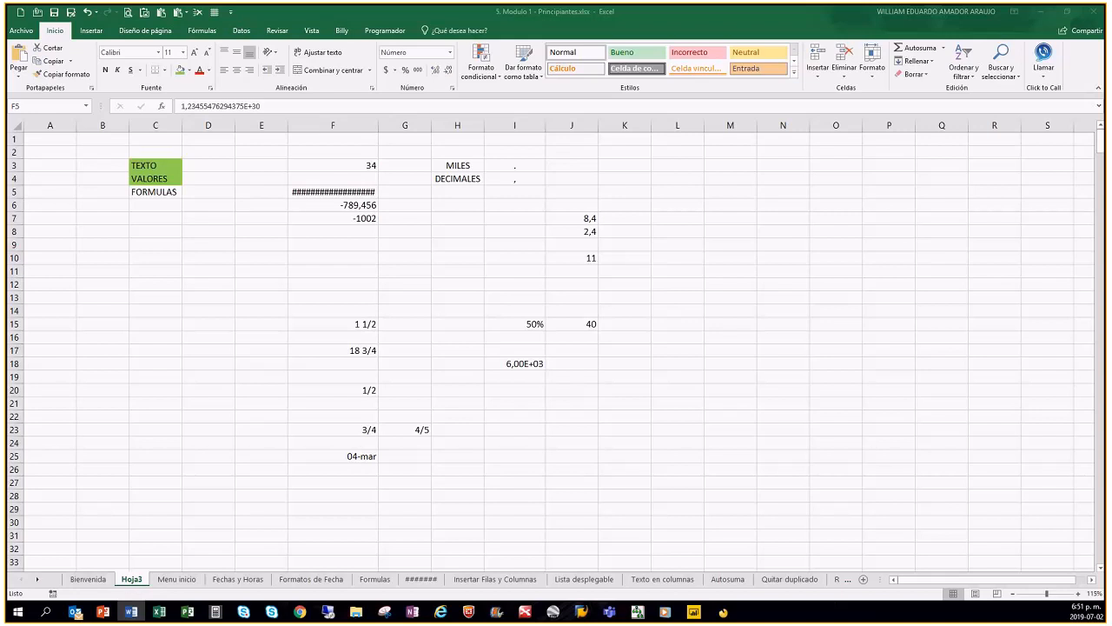
{"action": "left_click", "coordinate": [356, 193]}
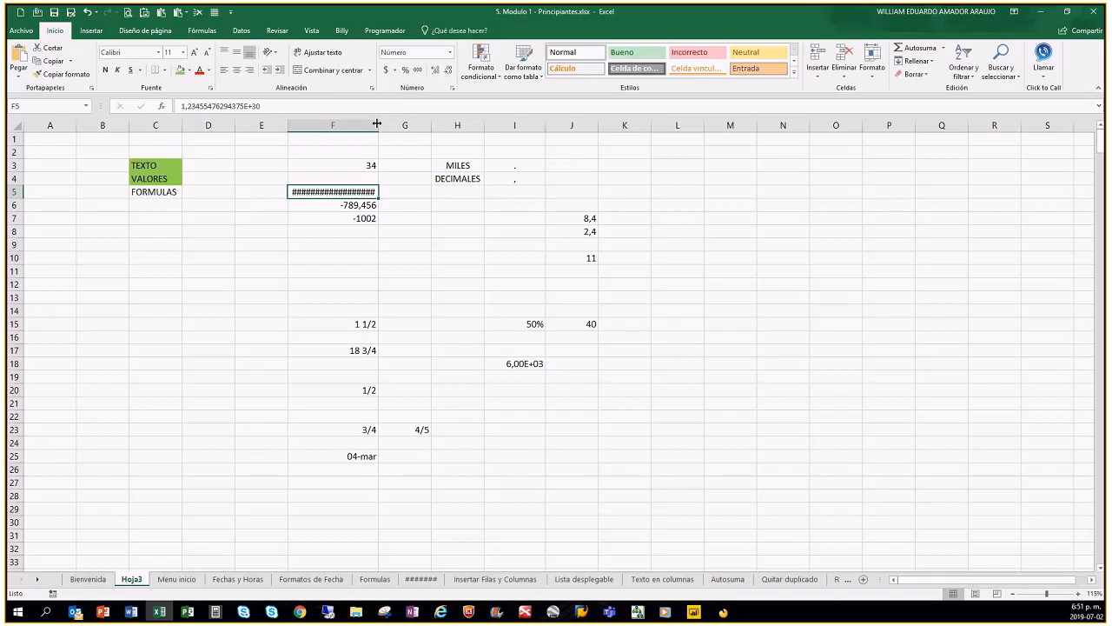
{"action": "left_click_drag", "start_coordinate": [378, 124], "coordinate": [456, 125]}
{"action": "left_click_drag", "start_coordinate": [455, 125], "coordinate": [506, 126]}
{"action": "right_click", "coordinate": [425, 123]}
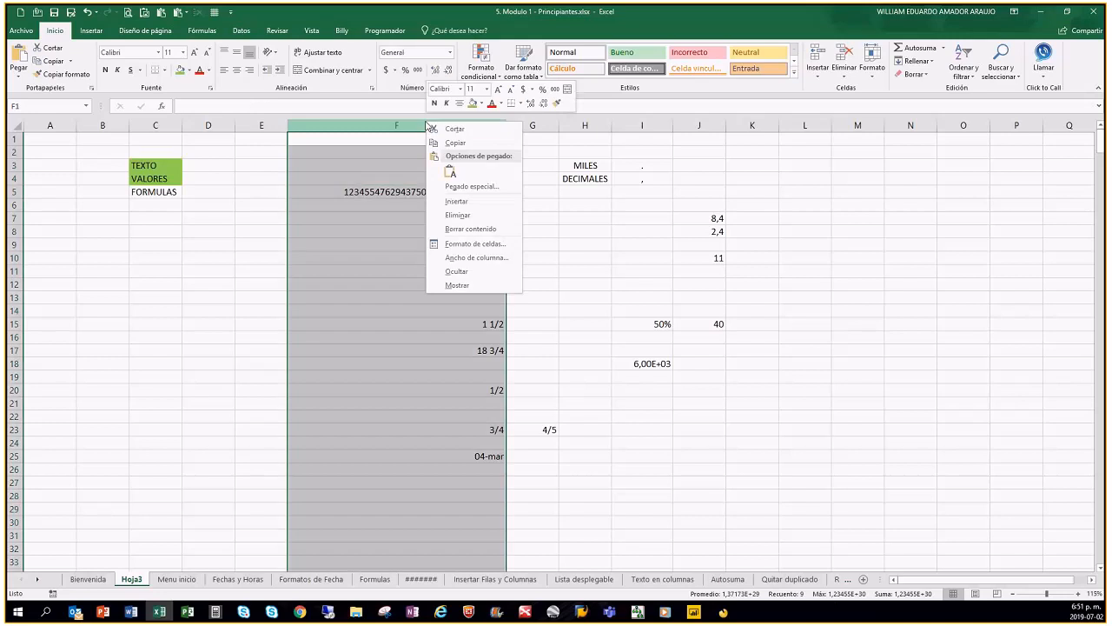
{"action": "left_click", "coordinate": [474, 259]}
{"action": "double_click", "coordinate": [505, 126]}
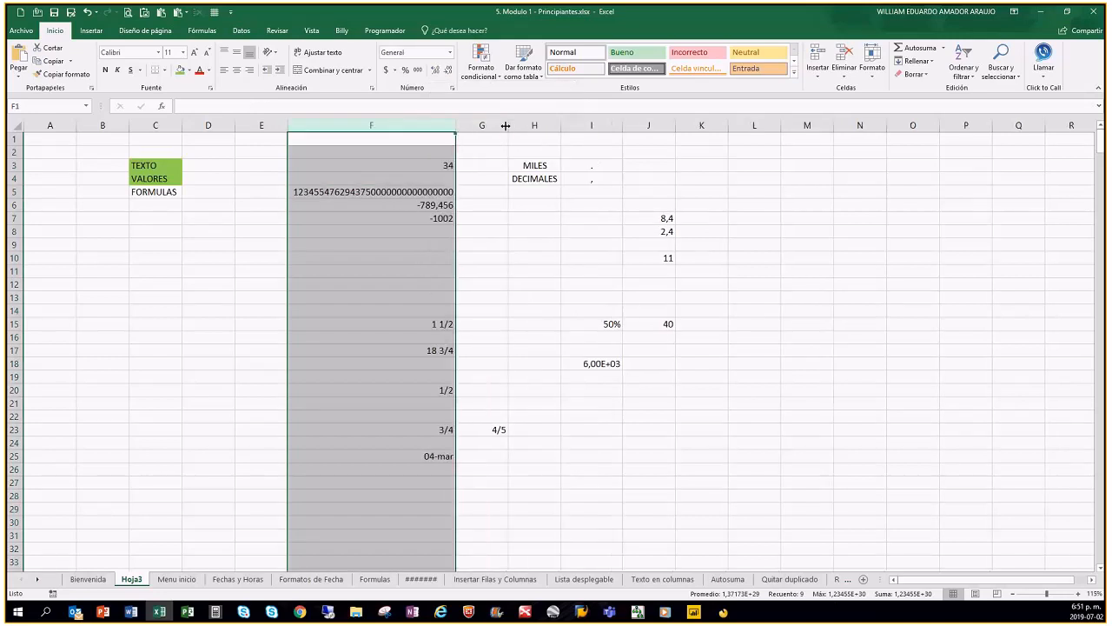
Narrow column F until the number in F5 no longer fits, and autofit the column again.
{"action": "left_click", "coordinate": [415, 190]}
{"action": "left_click_drag", "start_coordinate": [456, 126], "coordinate": [370, 123]}
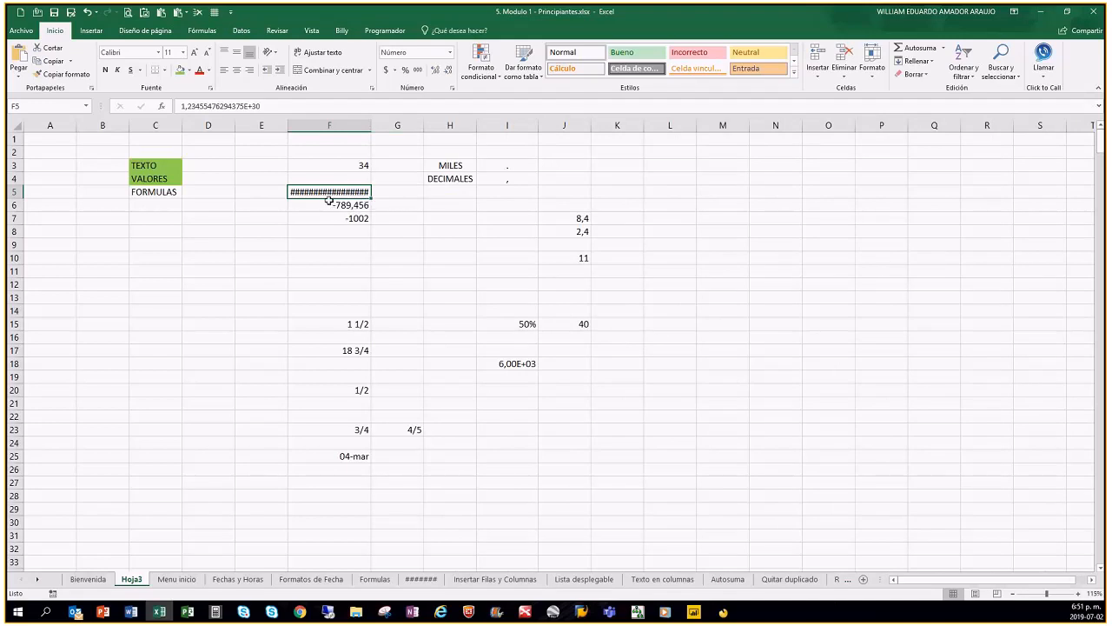
{"action": "left_click_drag", "start_coordinate": [371, 129], "coordinate": [372, 128]}
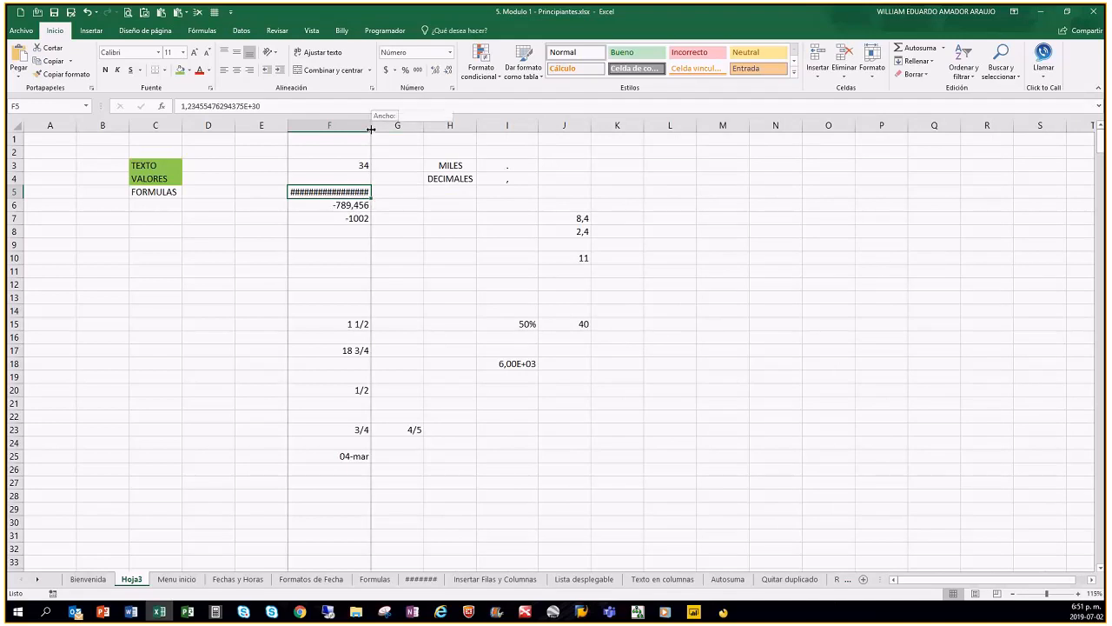
{"action": "double_click", "coordinate": [371, 128]}
{"action": "left_click", "coordinate": [417, 274]}
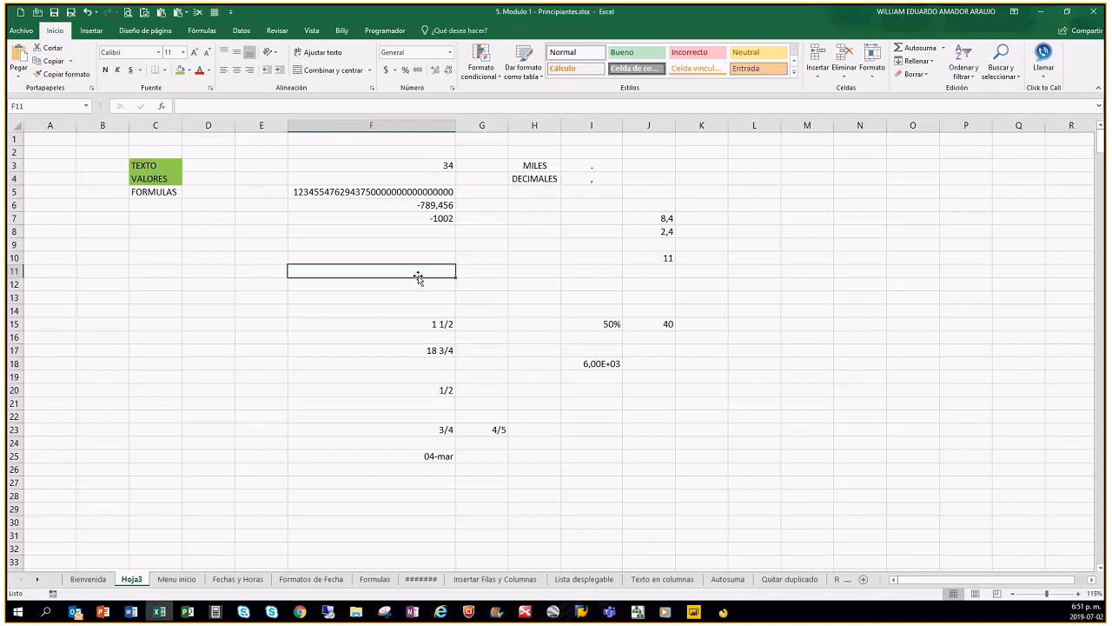
{"action": "key", "text": "alt+Tab"}
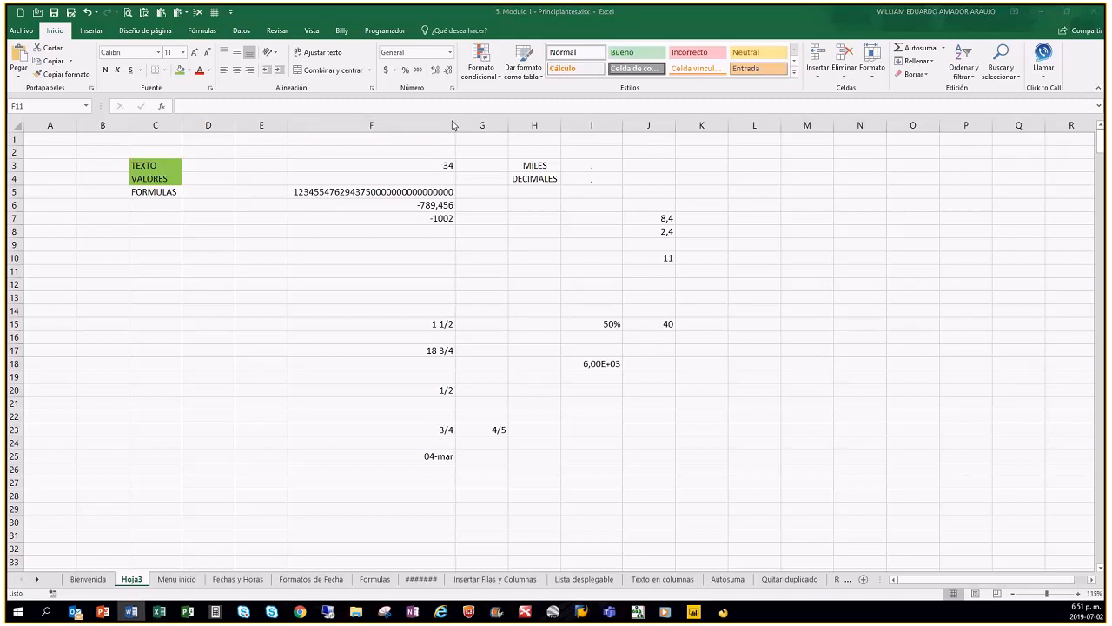
{"action": "left_click_drag", "start_coordinate": [452, 125], "coordinate": [391, 125]}
{"action": "left_click", "coordinate": [330, 244]}
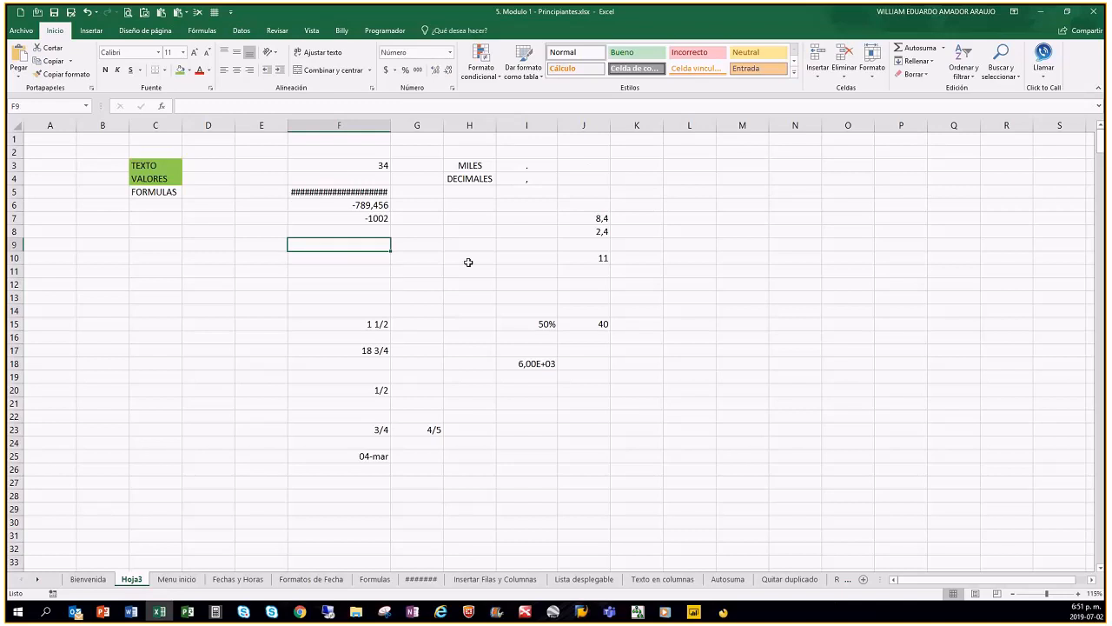
{"action": "type", "text": "325424358398456983'4856'9834"}
{"action": "key", "text": "BackSpace"}
{"action": "key", "text": "BackSpace"}
{"action": "key", "text": "BackSpace"}
{"action": "key", "text": "BackSpace"}
{"action": "key", "text": "BackSpace"}
{"action": "key", "text": "BackSpace"}
{"action": "key", "text": "BackSpace"}
{"action": "key", "text": "BackSpace"}
{"action": "key", "text": "BackSpace"}
{"action": "key", "text": "BackSpace"}
{"action": "type", "text": "3245234"}
{"action": "key", "text": "ctrl+Return"}
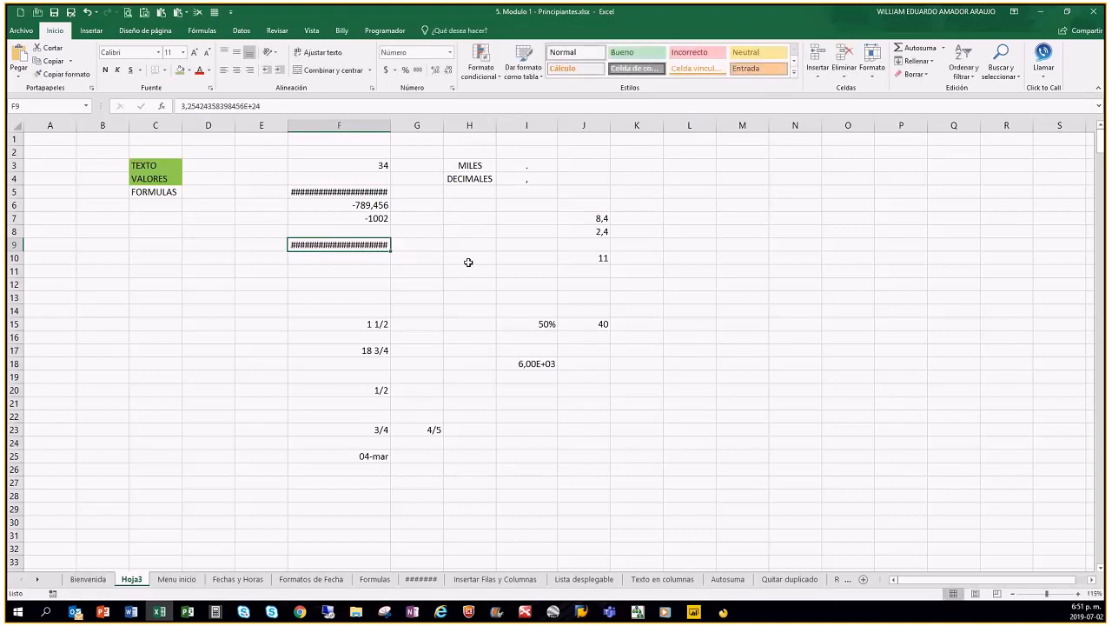
{"action": "double_click", "coordinate": [391, 124]}
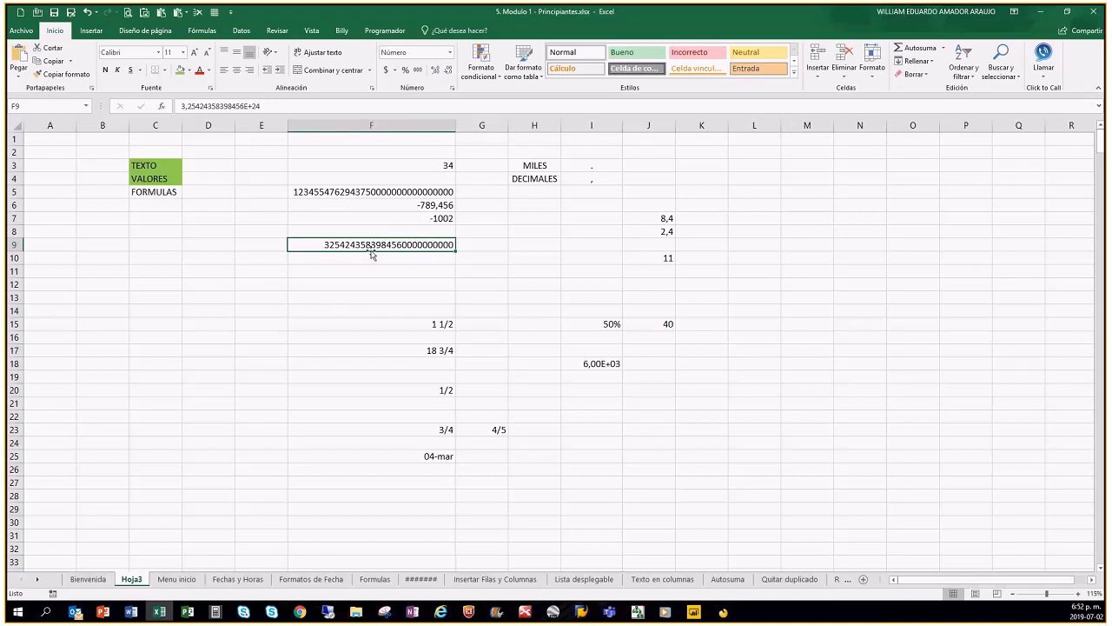
{"action": "key", "text": "alt+Tab"}
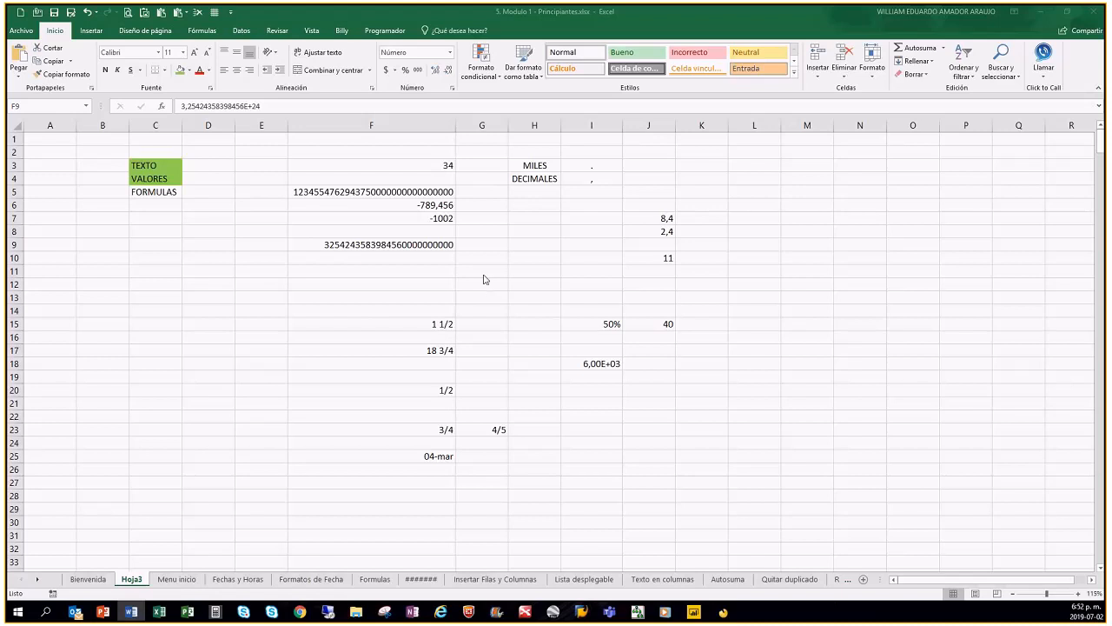
{"action": "key", "text": "alt+Tab"}
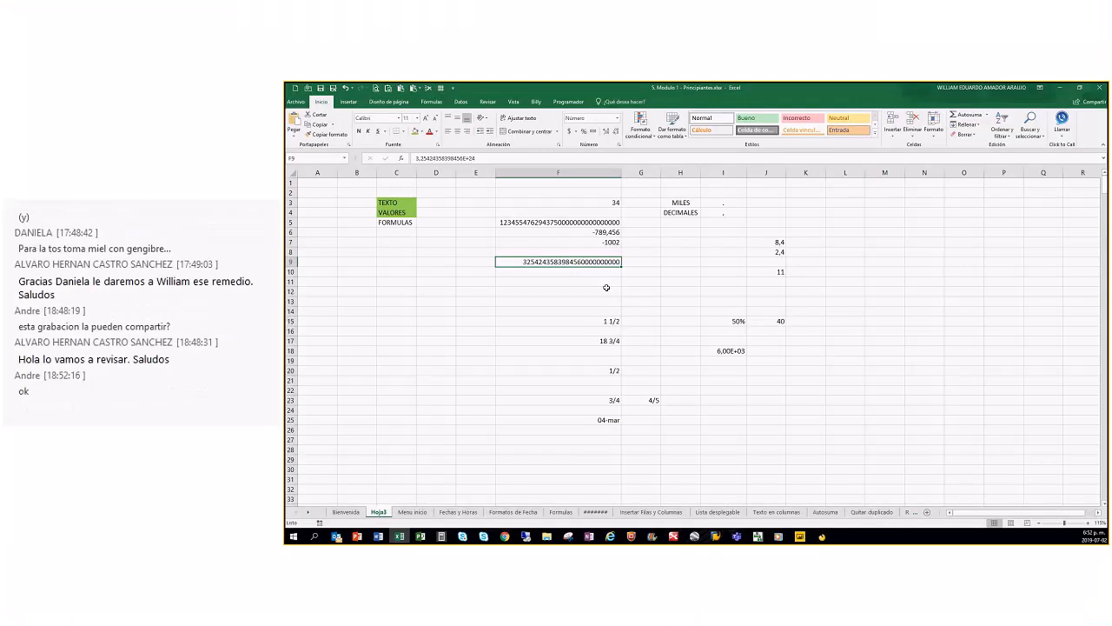
{"action": "left_click", "coordinate": [580, 290]}
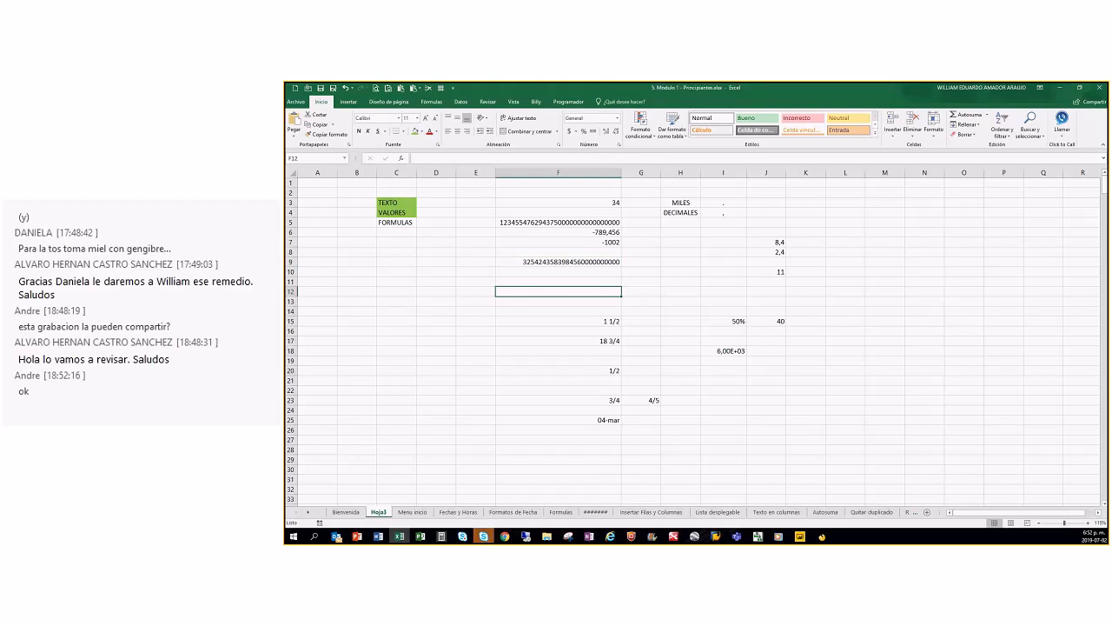
{"action": "key", "text": "alt+Tab"}
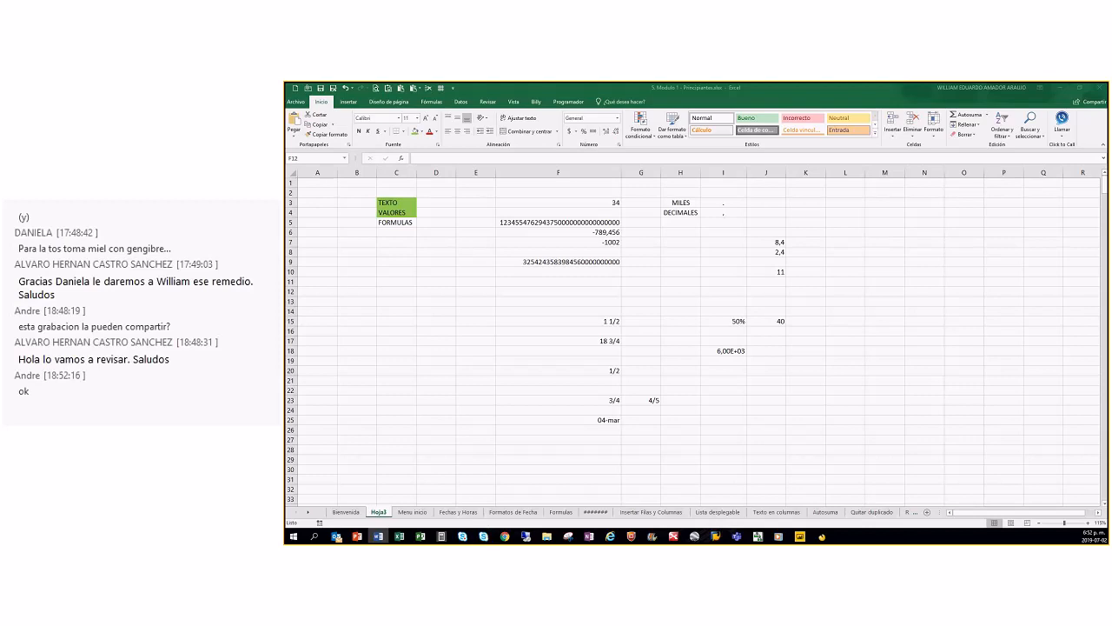
{"action": "left_click", "coordinate": [671, 290]}
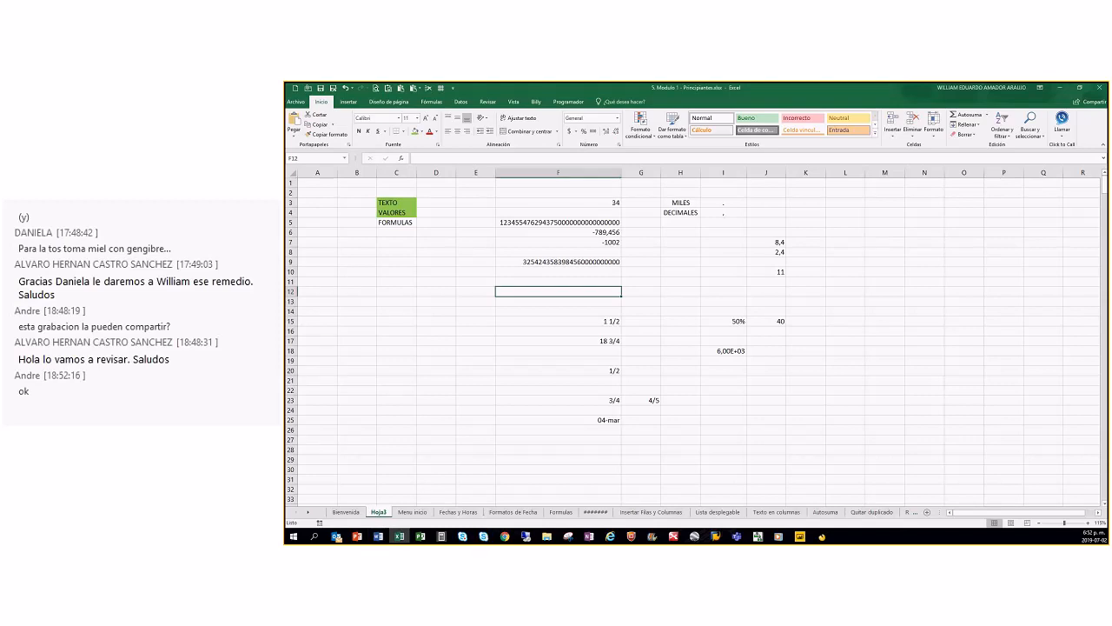
{"action": "key", "text": "alt+Tab"}
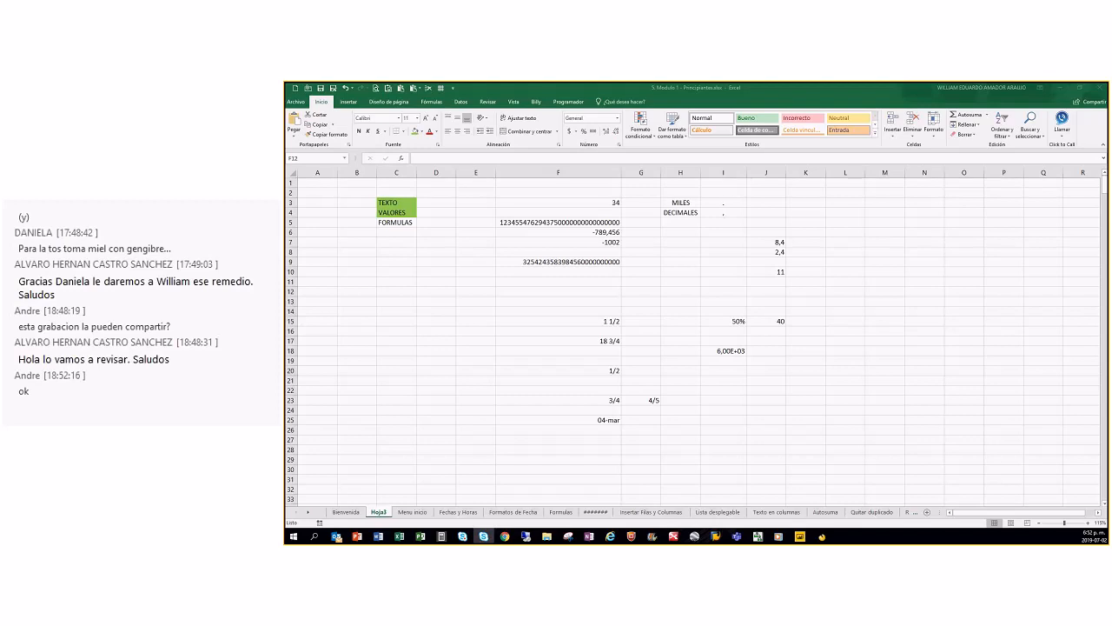
{"action": "key", "text": "alt+Tab"}
{"action": "left_click", "coordinate": [576, 276]}
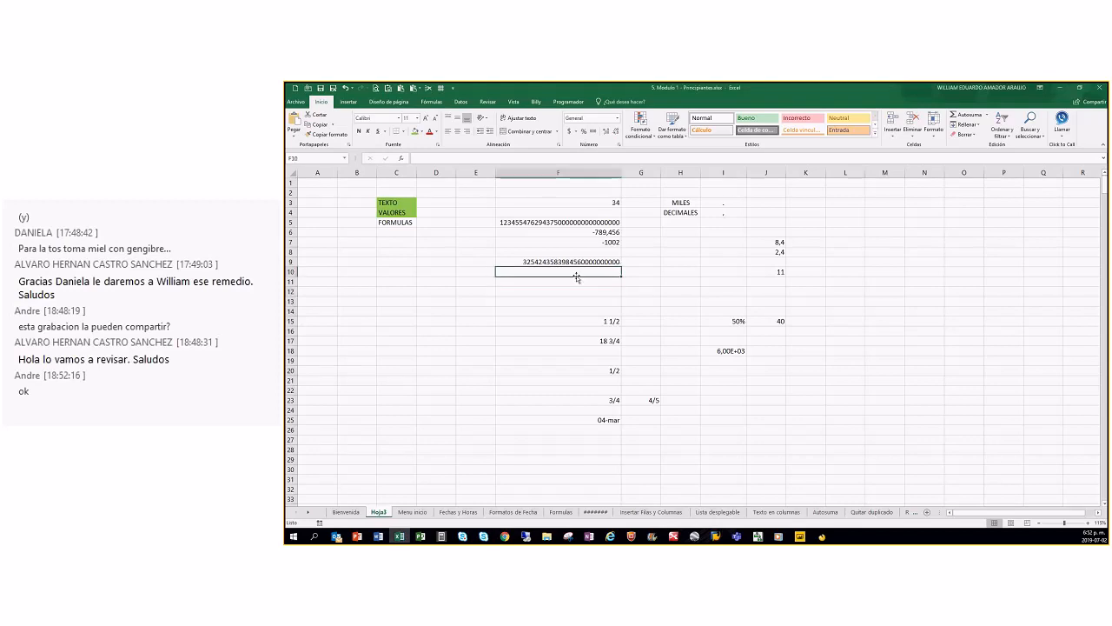